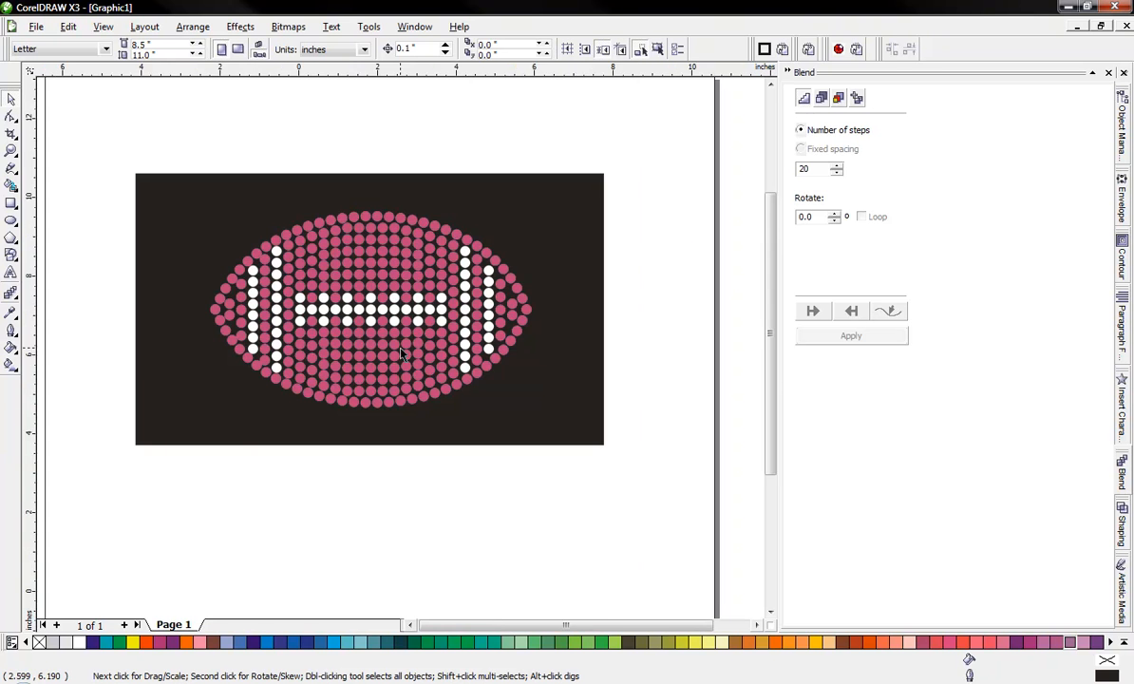
Draw a horizontal straight line about 4.46 in long below the black rectangle with the Pen tool
{"action": "scroll", "coordinate": [380, 342], "scroll_direction": "down", "scroll_amount": 3}
{"action": "scroll", "coordinate": [401, 353], "scroll_direction": "up", "scroll_amount": 2}
{"action": "scroll", "coordinate": [401, 354], "scroll_direction": "up", "scroll_amount": 2}
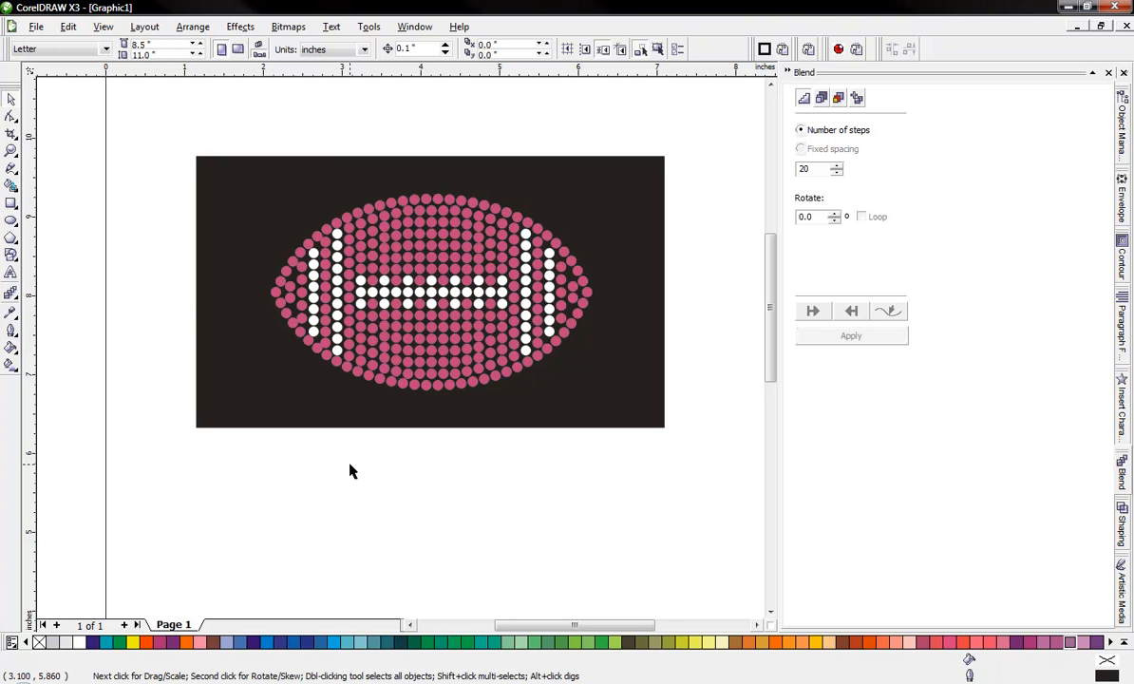
{"action": "left_click", "coordinate": [12, 171]}
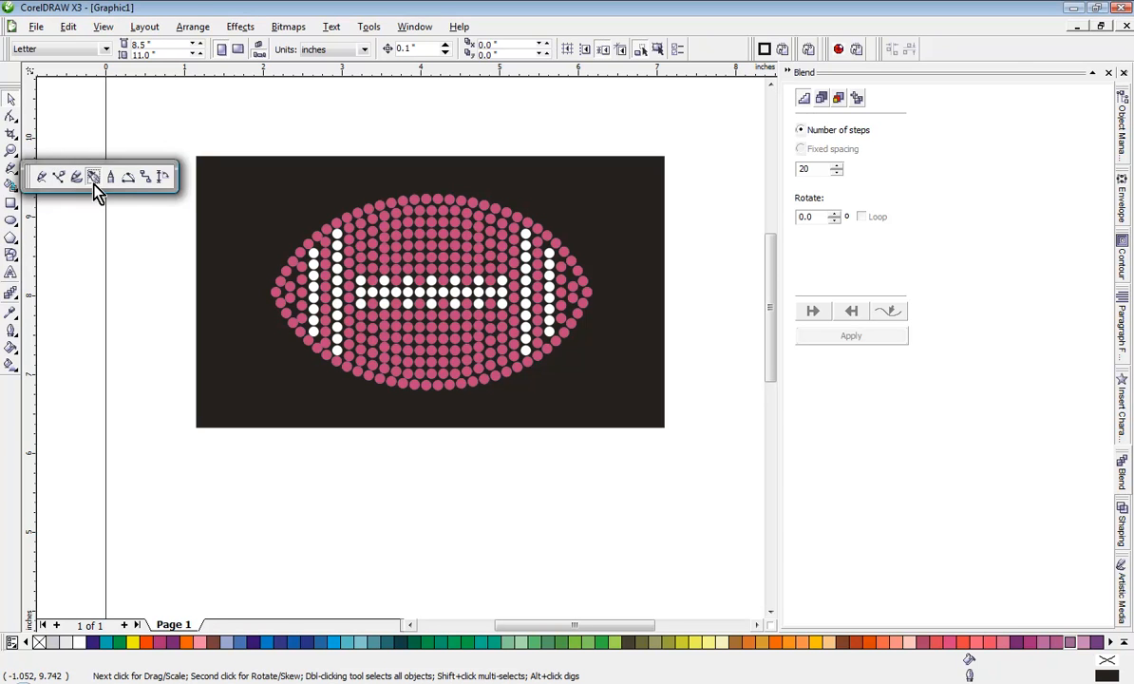
{"action": "left_click", "coordinate": [93, 180]}
{"action": "left_click", "coordinate": [220, 514]}
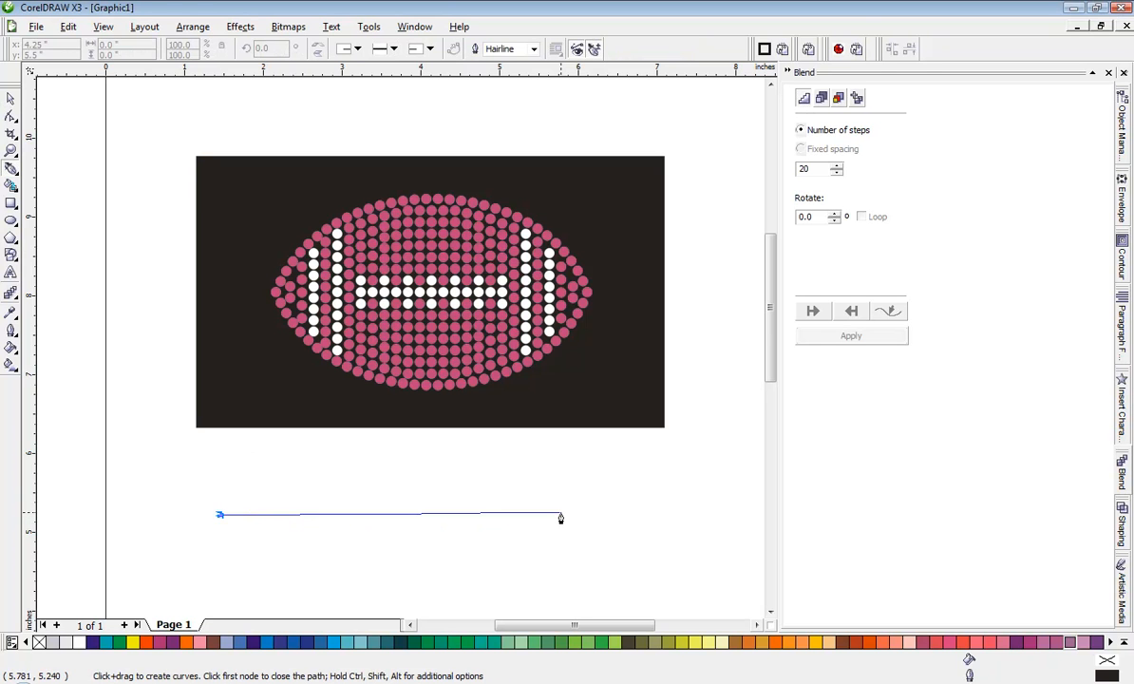
{"action": "double_click", "coordinate": [570, 517]}
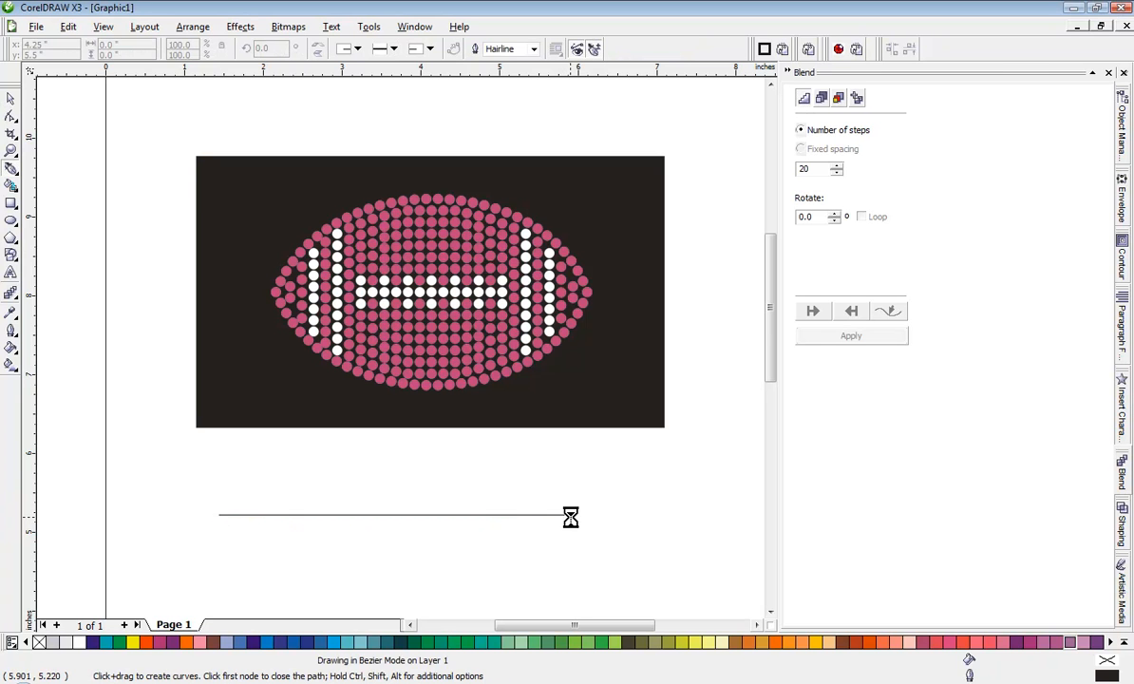
{"action": "key", "text": "space"}
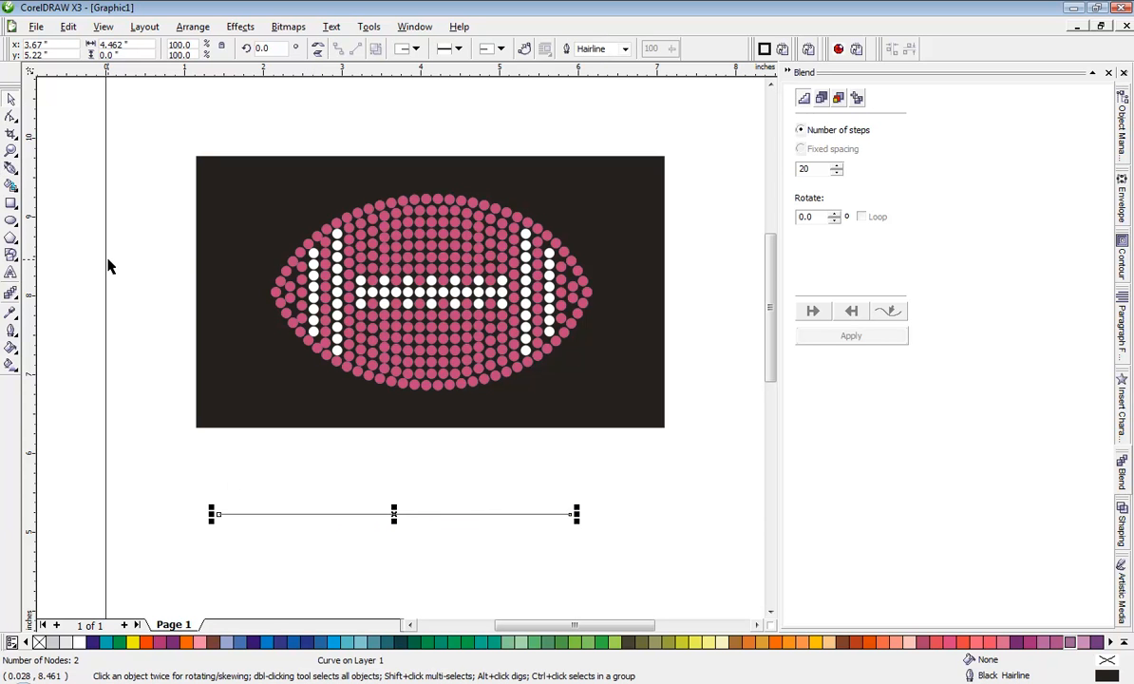
Convert the line to a curve and bend it upward into an arch by adjusting the handles at both ends
{"action": "left_click", "coordinate": [11, 119]}
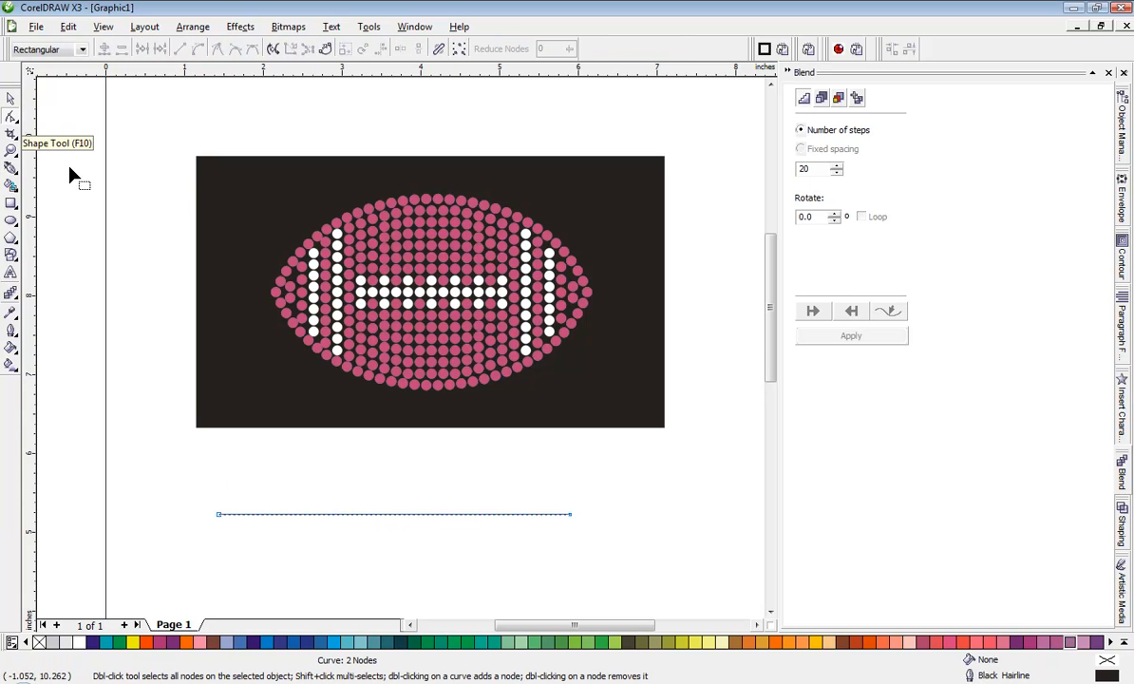
{"action": "right_click", "coordinate": [392, 515]}
{"action": "left_click", "coordinate": [423, 346]}
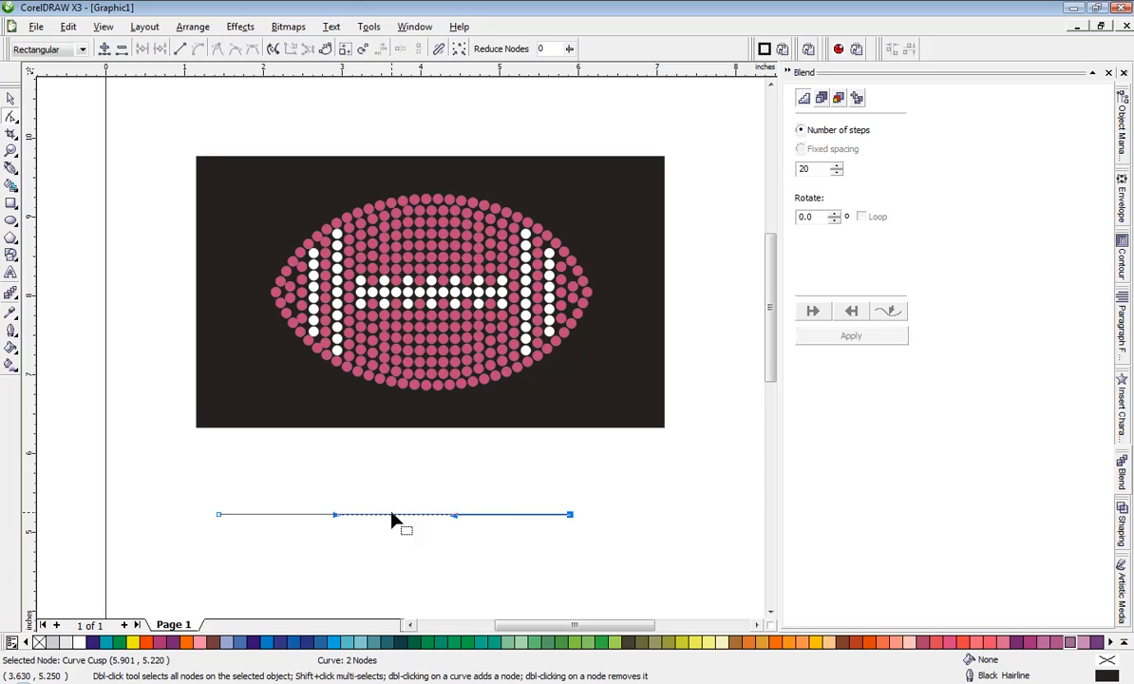
{"action": "left_click_drag", "start_coordinate": [397, 514], "coordinate": [504, 449]}
{"action": "left_click", "coordinate": [570, 515]}
{"action": "left_click_drag", "start_coordinate": [341, 443], "coordinate": [300, 431]}
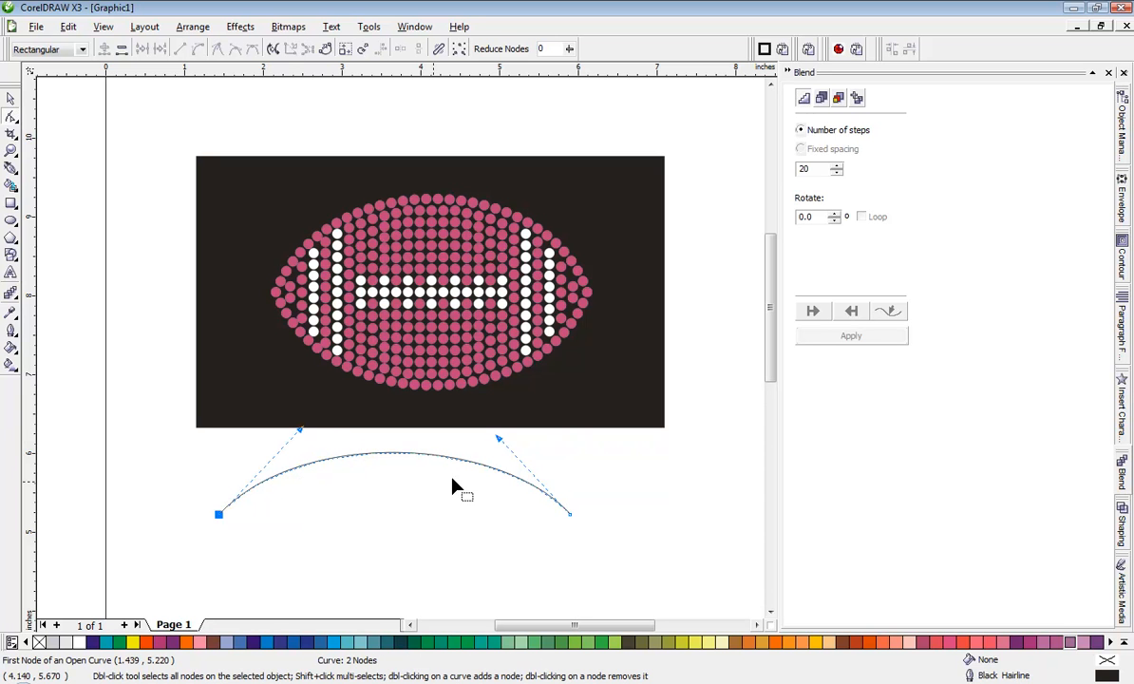
Raise the middle of the arch evenly until it is about 1.03 in high
{"action": "left_click", "coordinate": [506, 450]}
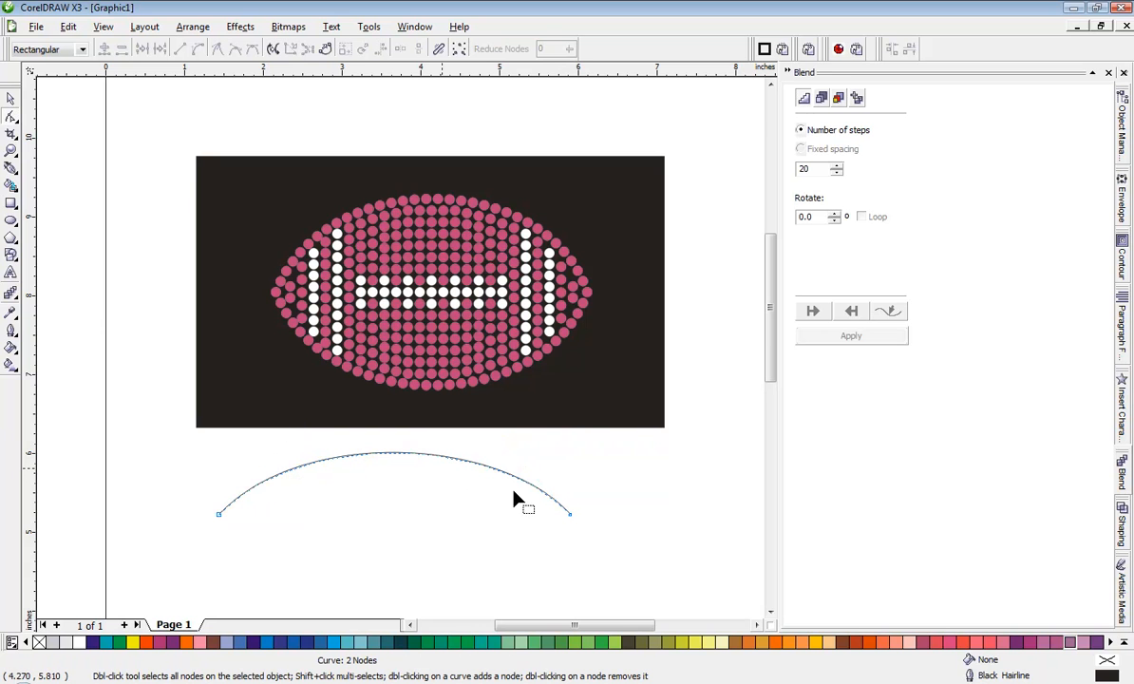
{"action": "left_click", "coordinate": [570, 514]}
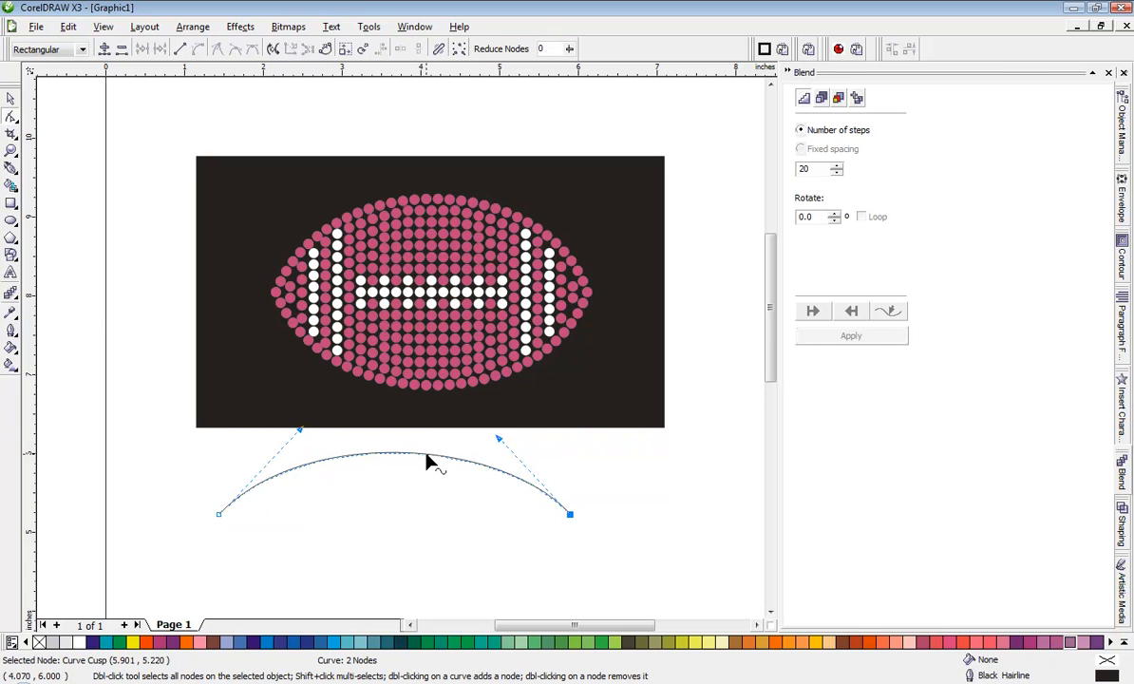
{"action": "left_click_drag", "start_coordinate": [427, 461], "coordinate": [430, 440]}
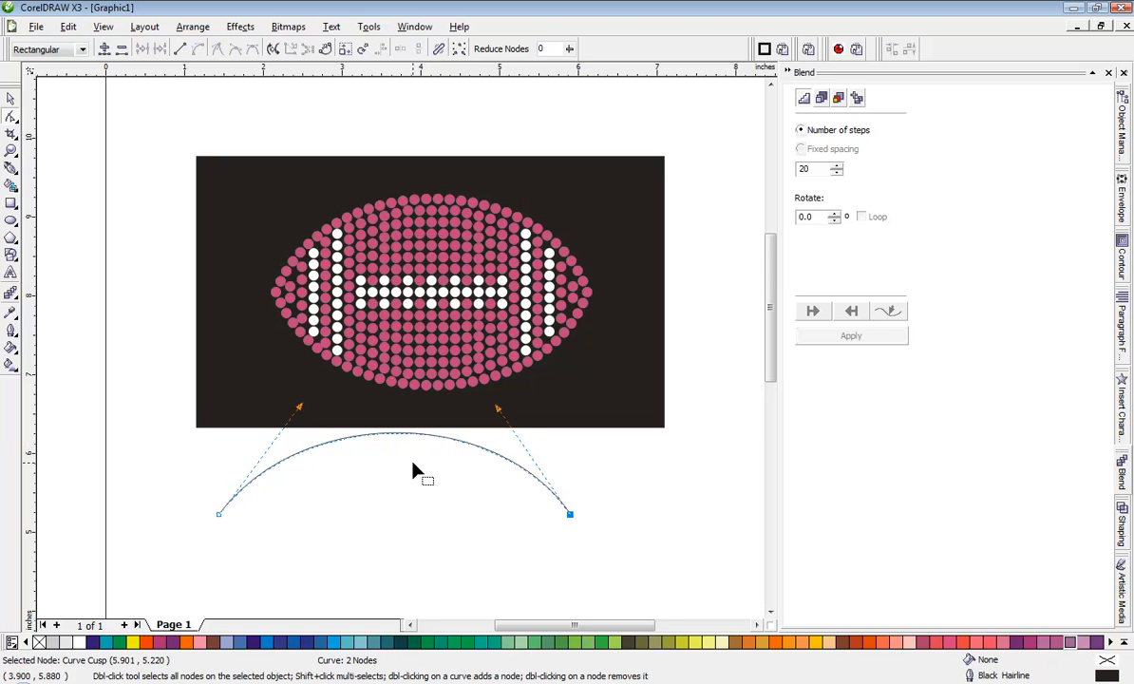
{"action": "scroll", "coordinate": [395, 374], "scroll_direction": "down", "scroll_amount": 2}
{"action": "scroll", "coordinate": [401, 354], "scroll_direction": "up", "scroll_amount": 2}
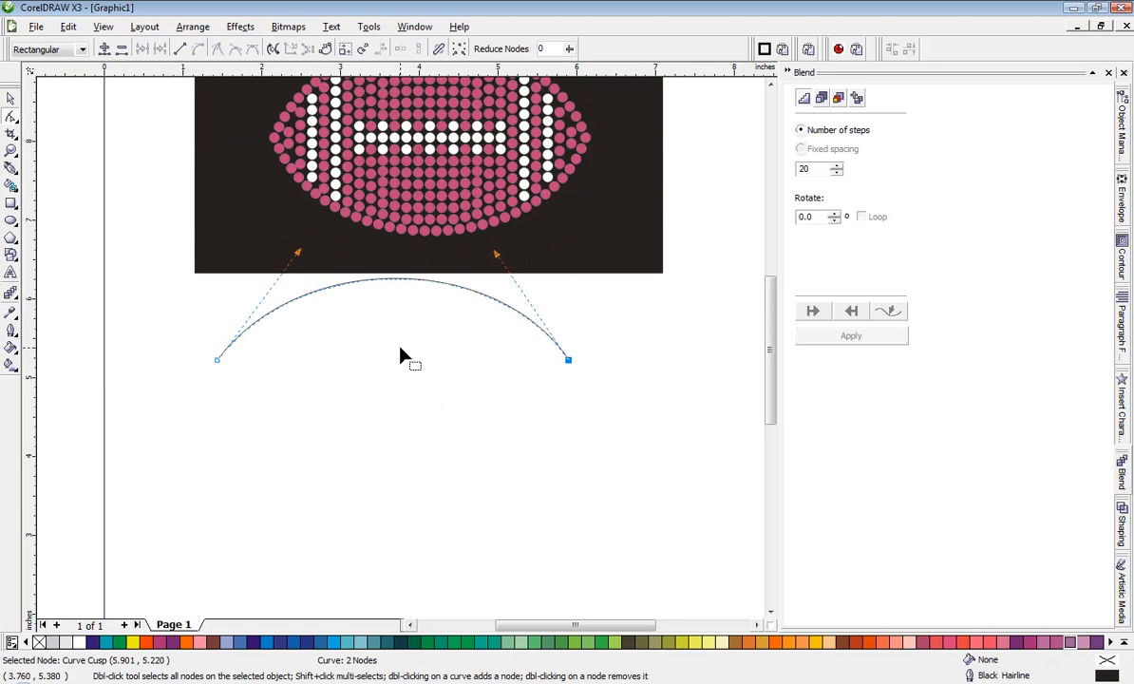
Make a vertically mirrored copy of the arch and place it underneath so the ends meet in a football outline
{"action": "left_click", "coordinate": [12, 99]}
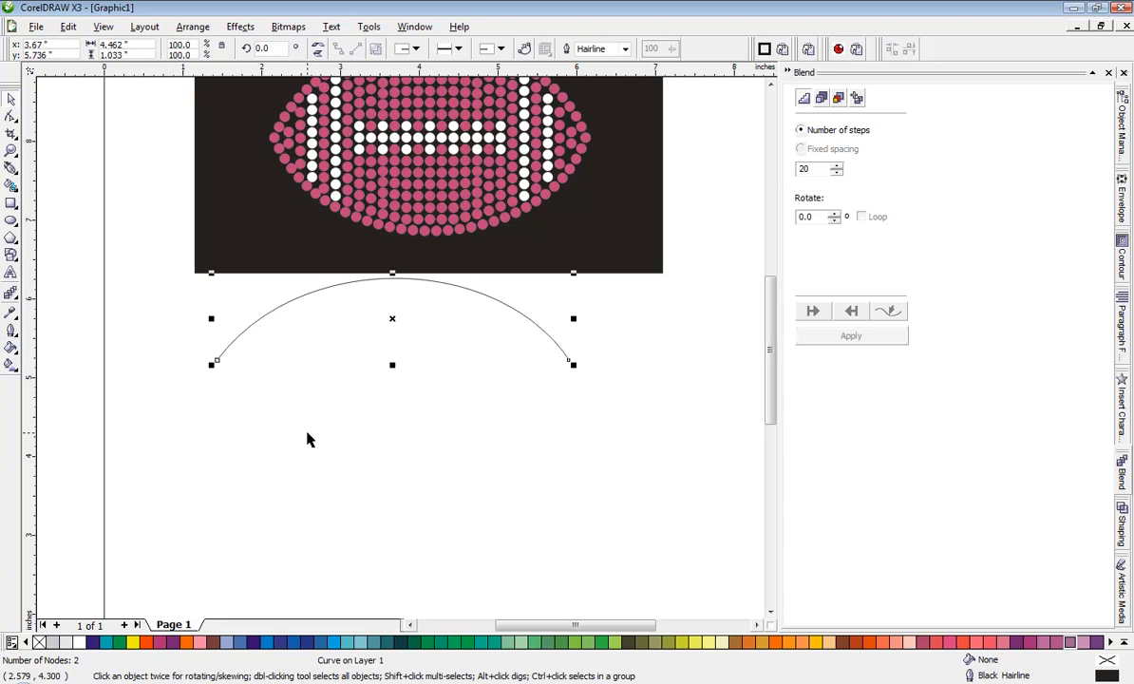
{"action": "left_click", "coordinate": [320, 55]}
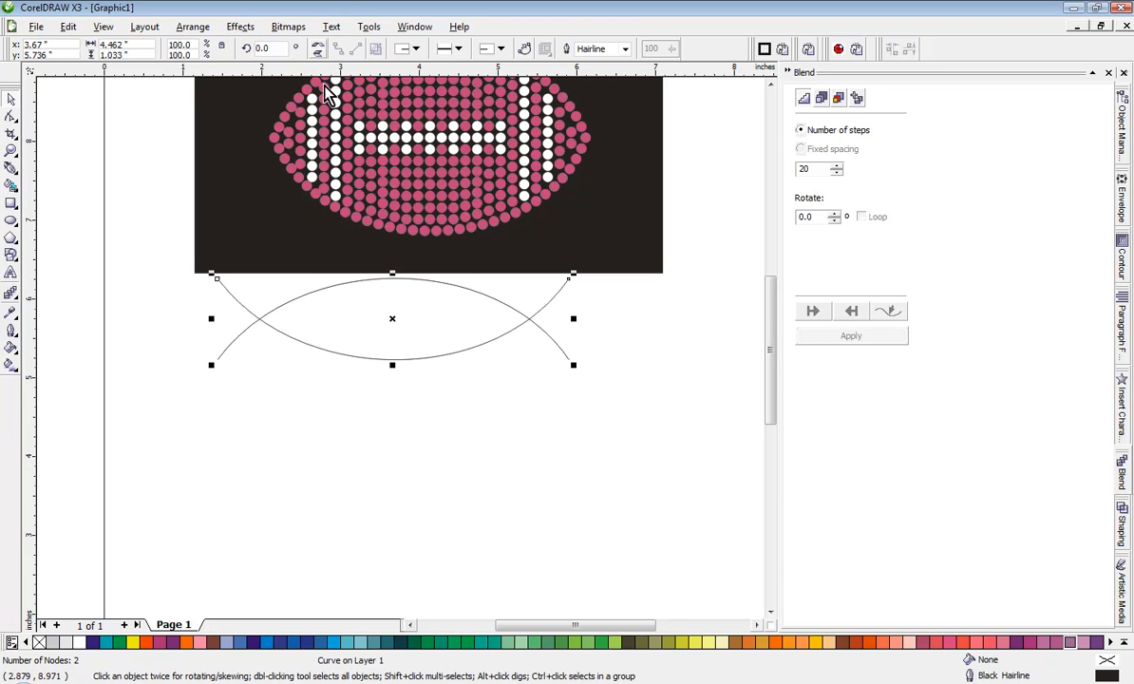
{"action": "left_click_drag", "start_coordinate": [217, 281], "coordinate": [216, 358]}
{"action": "left_click", "coordinate": [226, 475]}
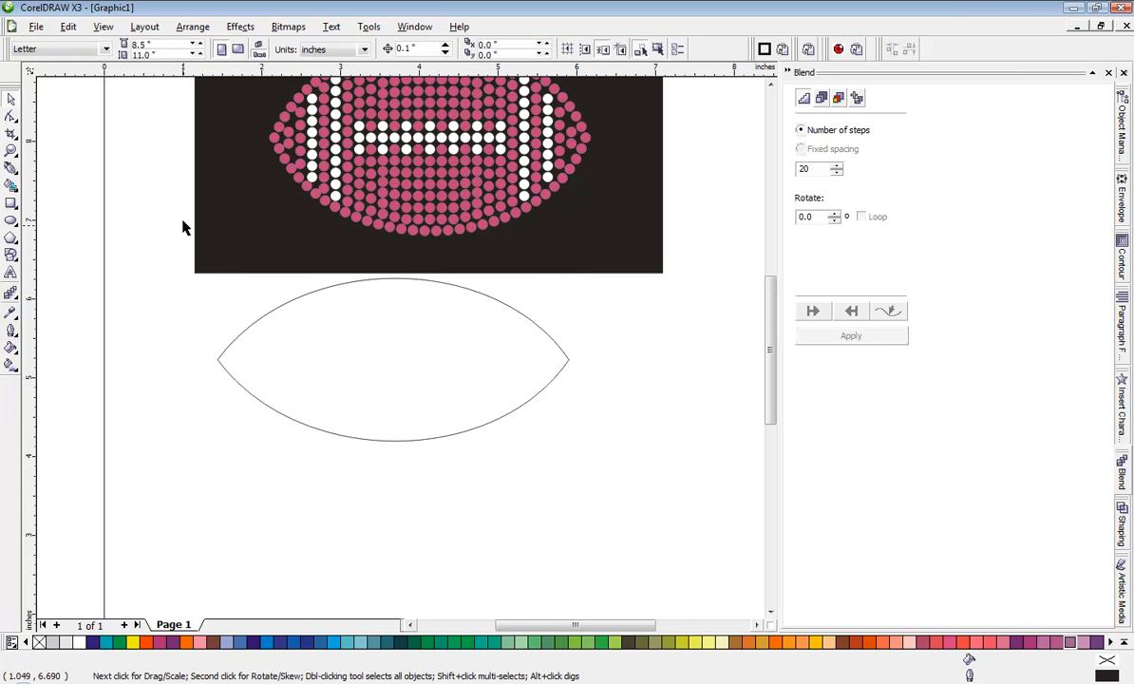
Turn on Snap to Guidelines
{"action": "left_click", "coordinate": [103, 27]}
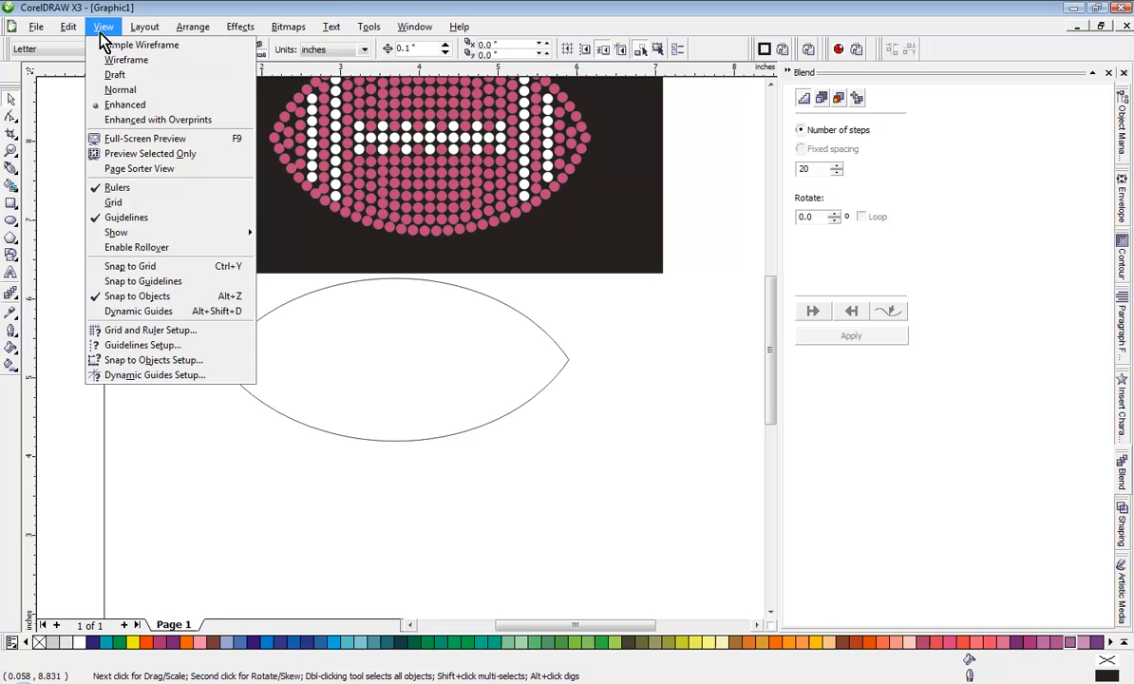
{"action": "left_click", "coordinate": [142, 283]}
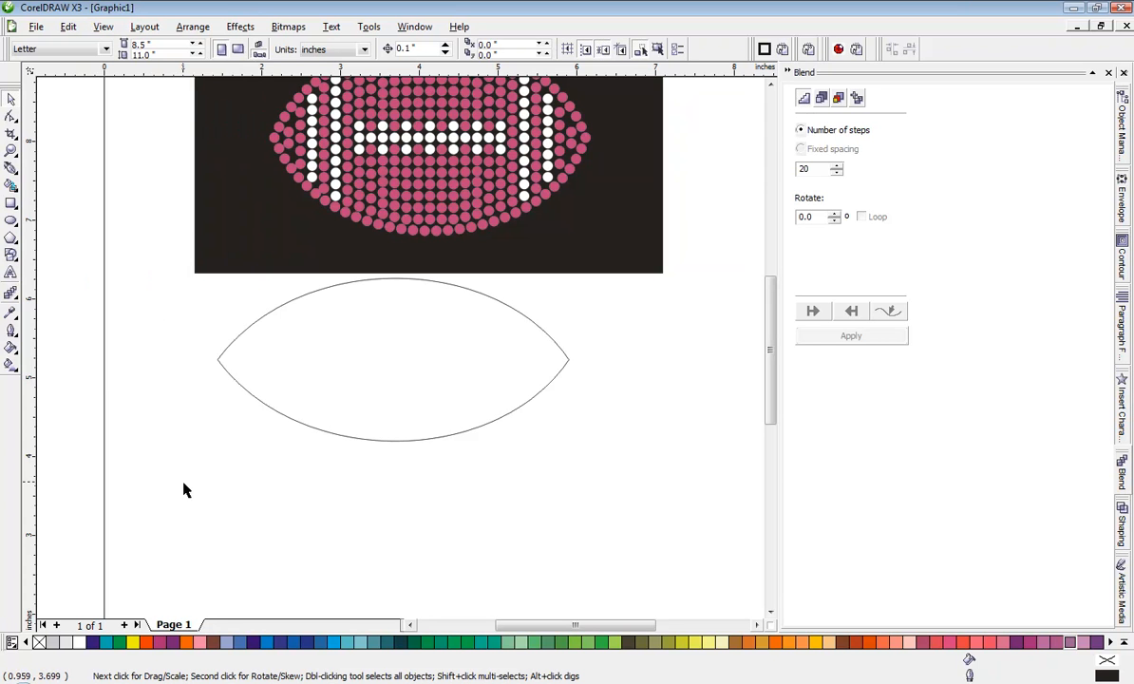
Stretch both arcs together to about 2.42 in tall and move them down, clear of the black rectangle
{"action": "left_click_drag", "start_coordinate": [185, 482], "coordinate": [628, 272]}
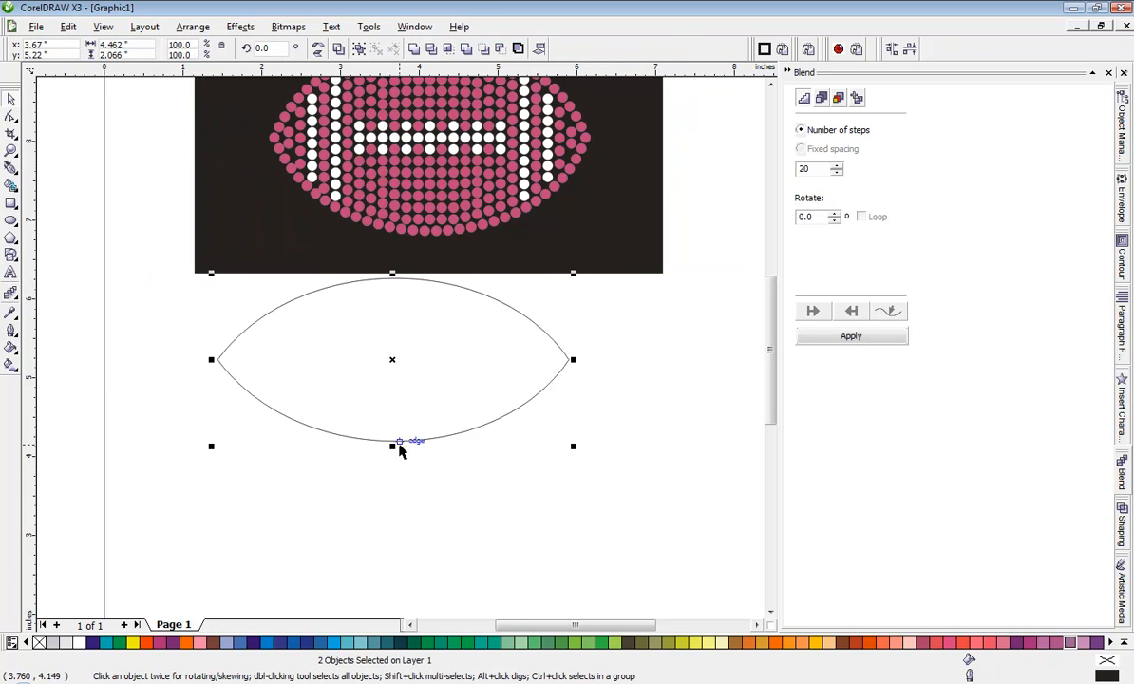
{"action": "left_click_drag", "start_coordinate": [393, 446], "coordinate": [393, 474]}
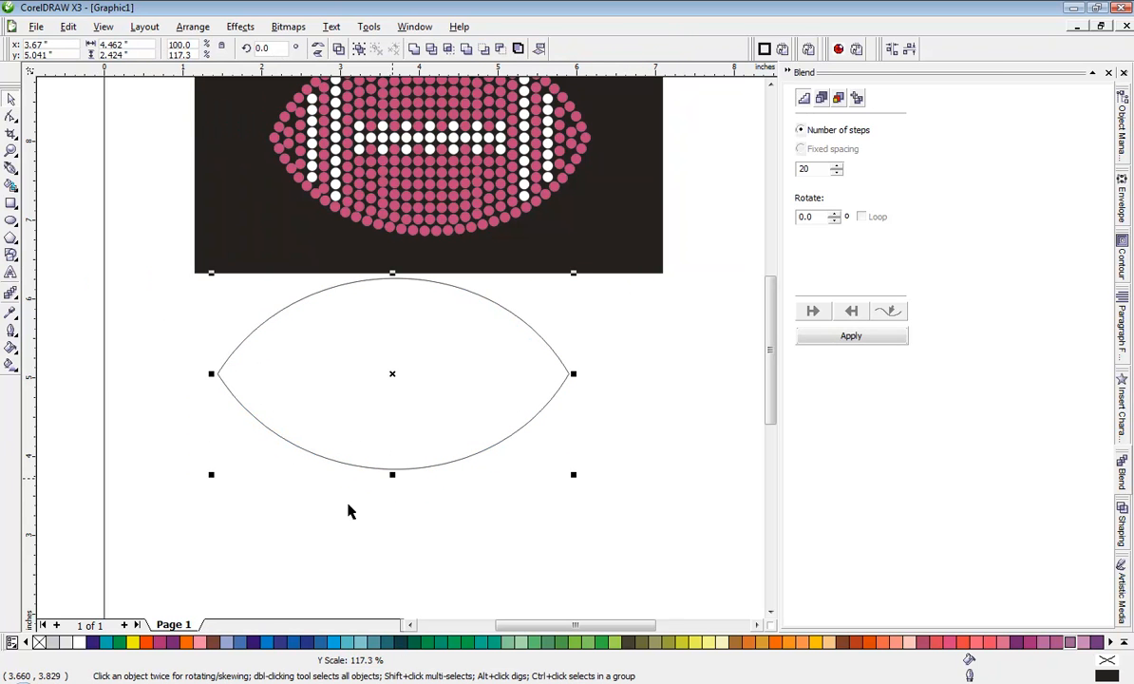
{"action": "left_click", "coordinate": [388, 379]}
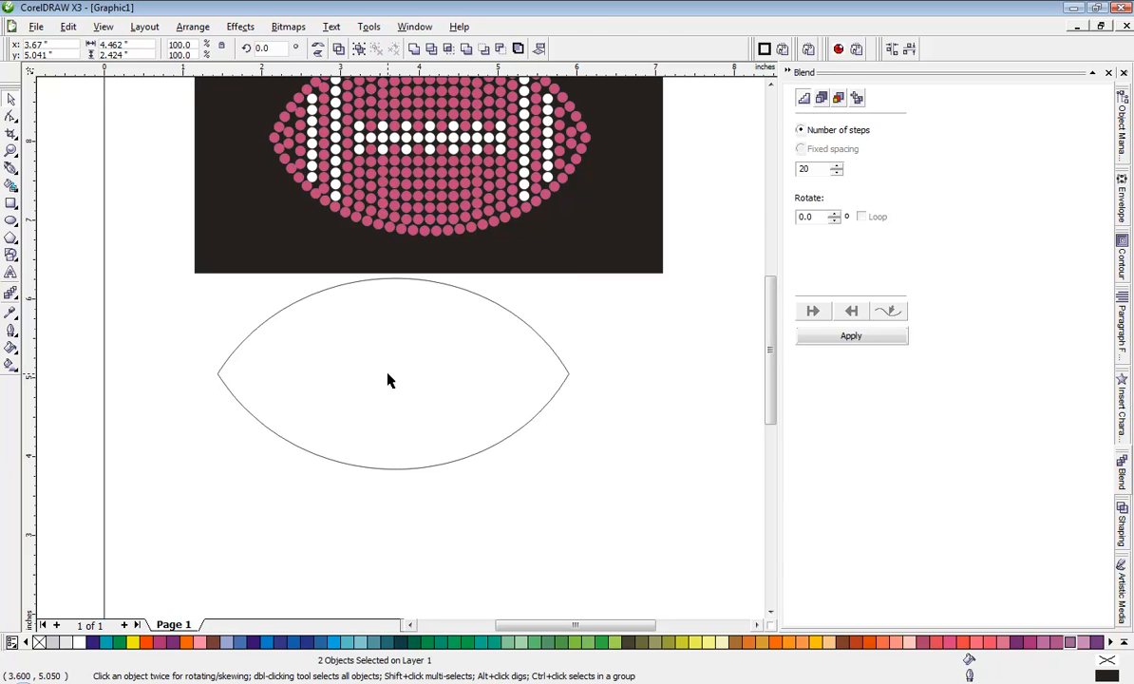
{"action": "left_click_drag", "start_coordinate": [198, 508], "coordinate": [641, 265]}
{"action": "left_click_drag", "start_coordinate": [391, 375], "coordinate": [440, 438]}
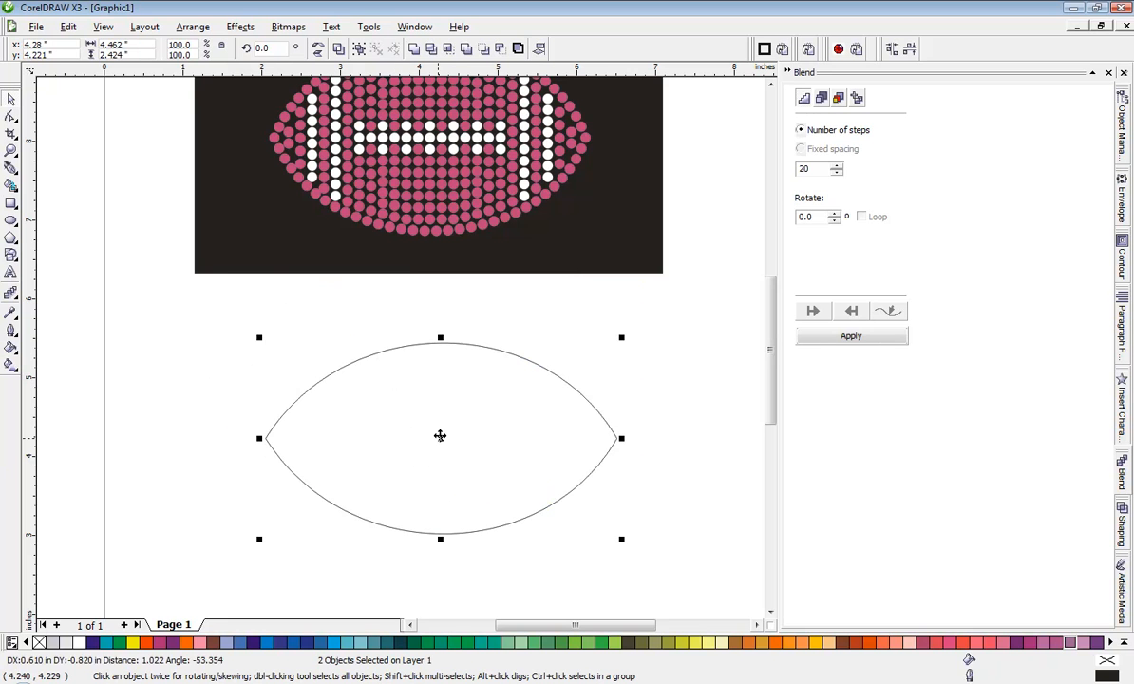
Select the upper and lower arcs together and combine them into one curve object
{"action": "left_click", "coordinate": [567, 328]}
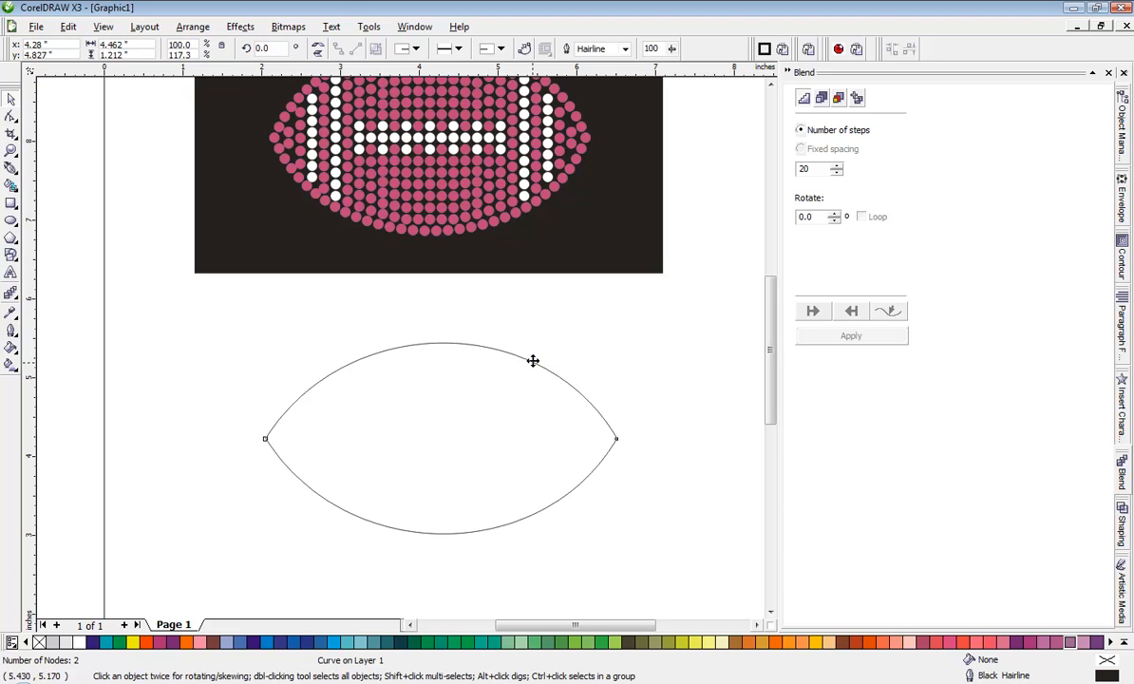
{"action": "mouse_move", "coordinate": [532, 362]}
{"action": "left_mouse_down"}
{"action": "mouse_move", "coordinate": [529, 333]}
{"action": "mouse_move", "coordinate": [530, 365]}
{"action": "left_mouse_up"}
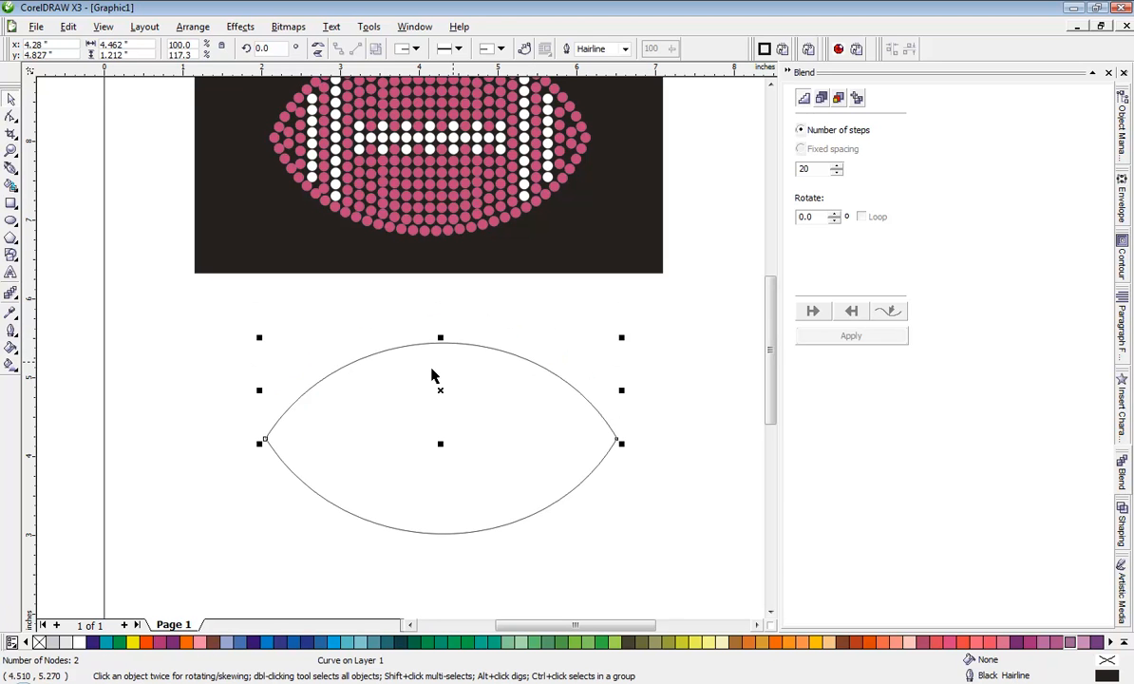
{"action": "left_click", "coordinate": [205, 406]}
{"action": "left_click_drag", "start_coordinate": [202, 299], "coordinate": [670, 557]}
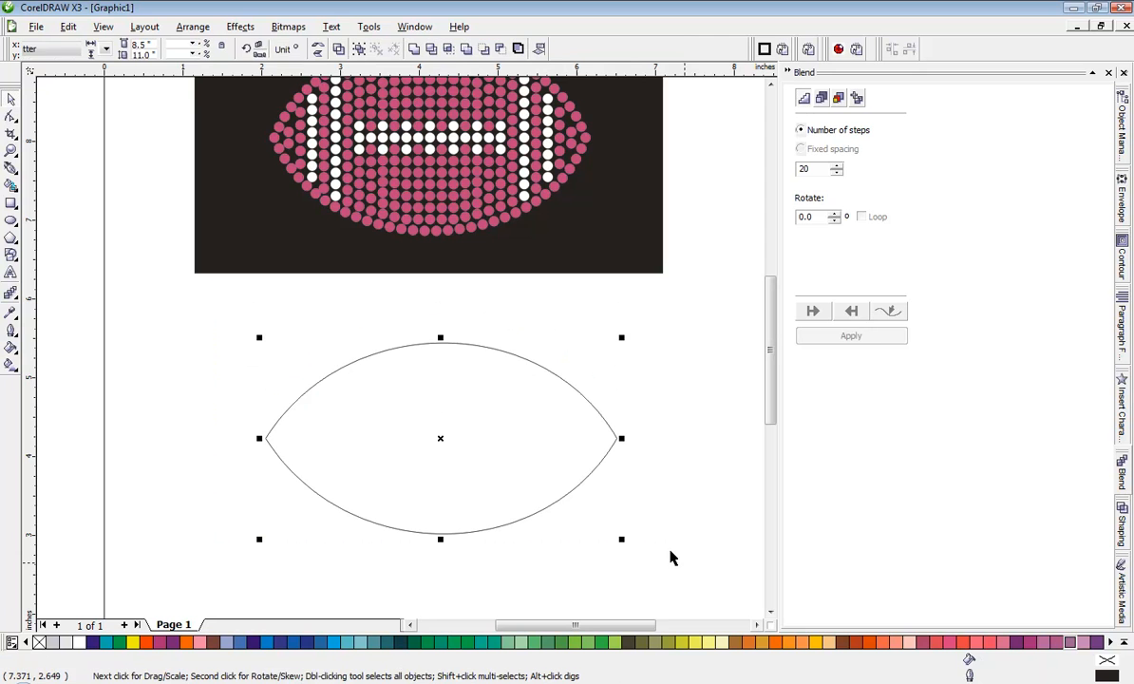
{"action": "left_click", "coordinate": [338, 49]}
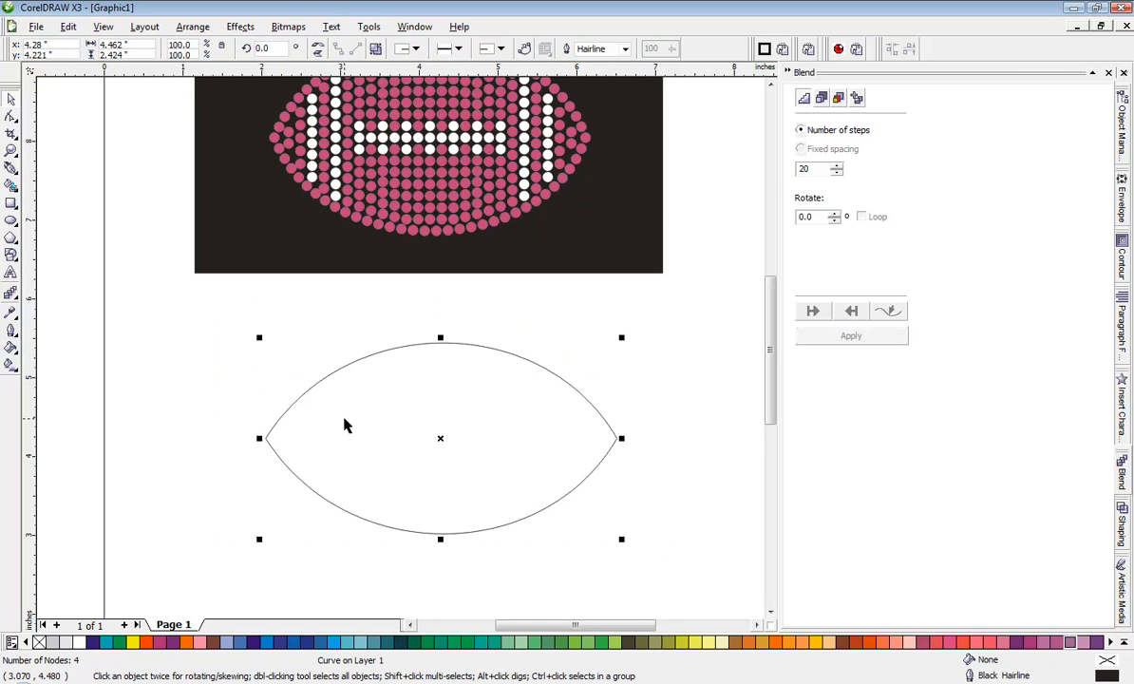
Join the overlapping end nodes at each tip of the football outline into single nodes to close the shape
{"action": "left_click", "coordinate": [11, 116]}
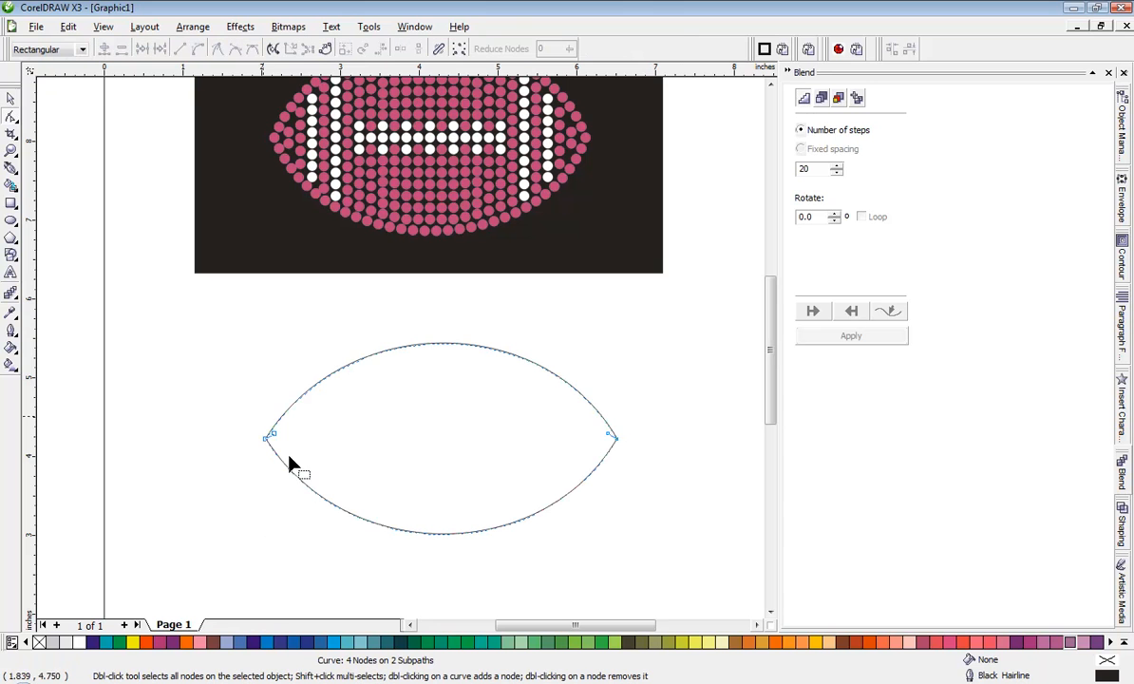
{"action": "left_click_drag", "start_coordinate": [250, 410], "coordinate": [293, 465]}
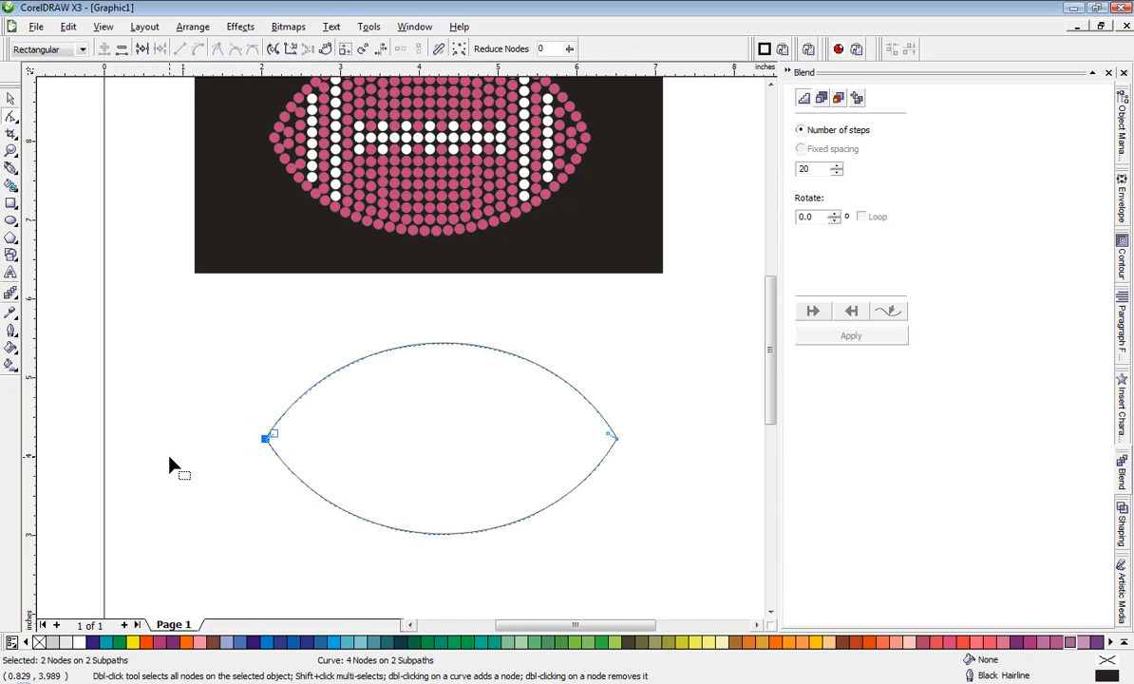
{"action": "left_click", "coordinate": [140, 49]}
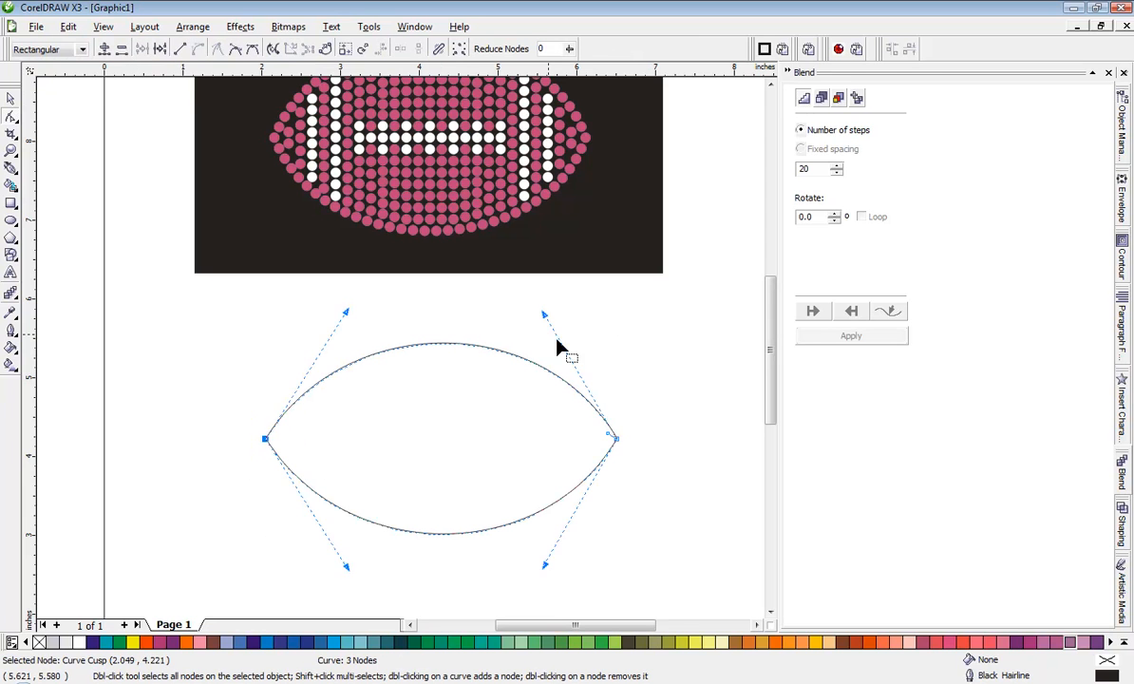
{"action": "left_click_drag", "start_coordinate": [643, 419], "coordinate": [604, 459]}
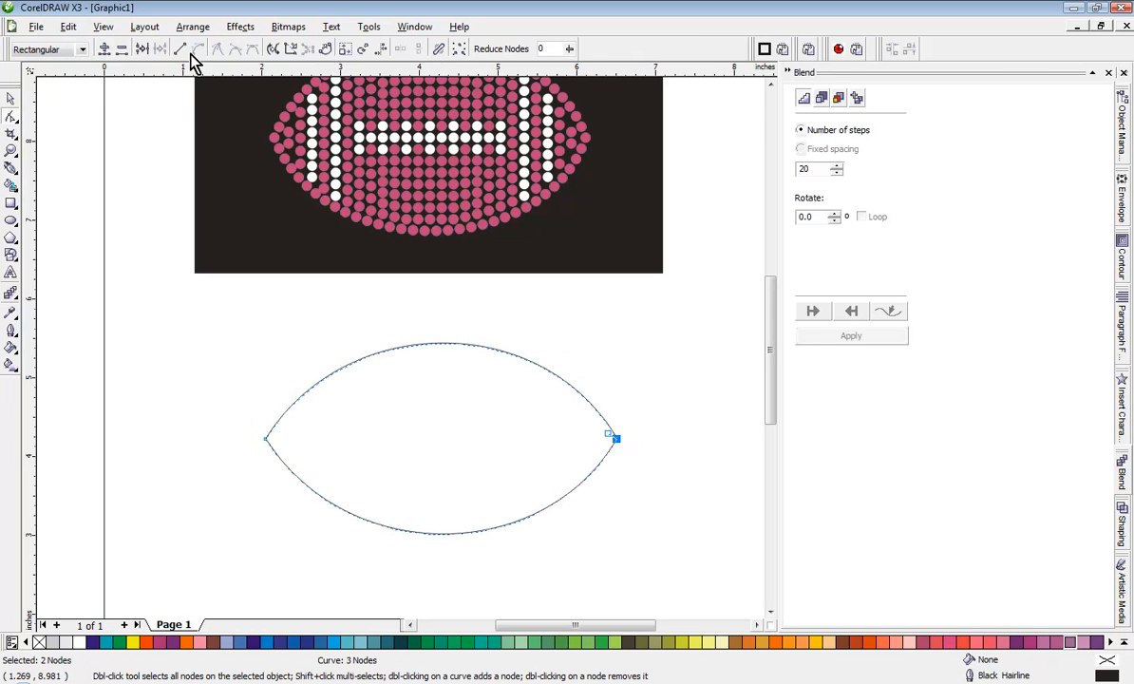
{"action": "left_click", "coordinate": [140, 48]}
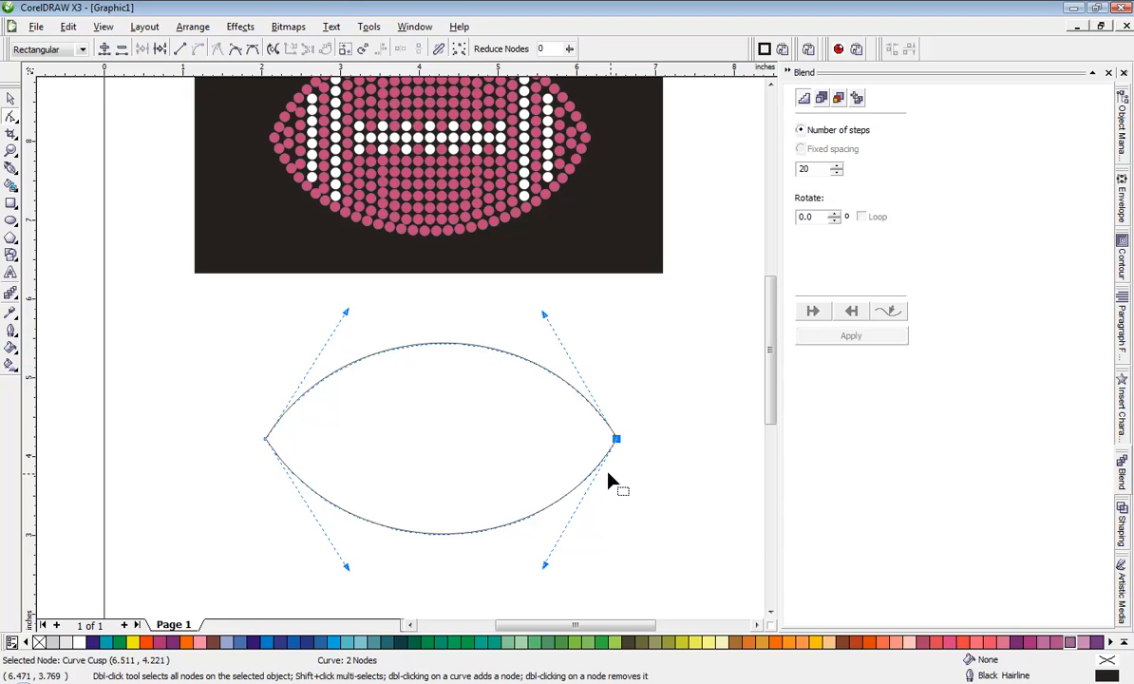
Test the closed outline with a Mint Green fill, undo the fill, and deselect the shape
{"action": "left_click", "coordinate": [535, 643]}
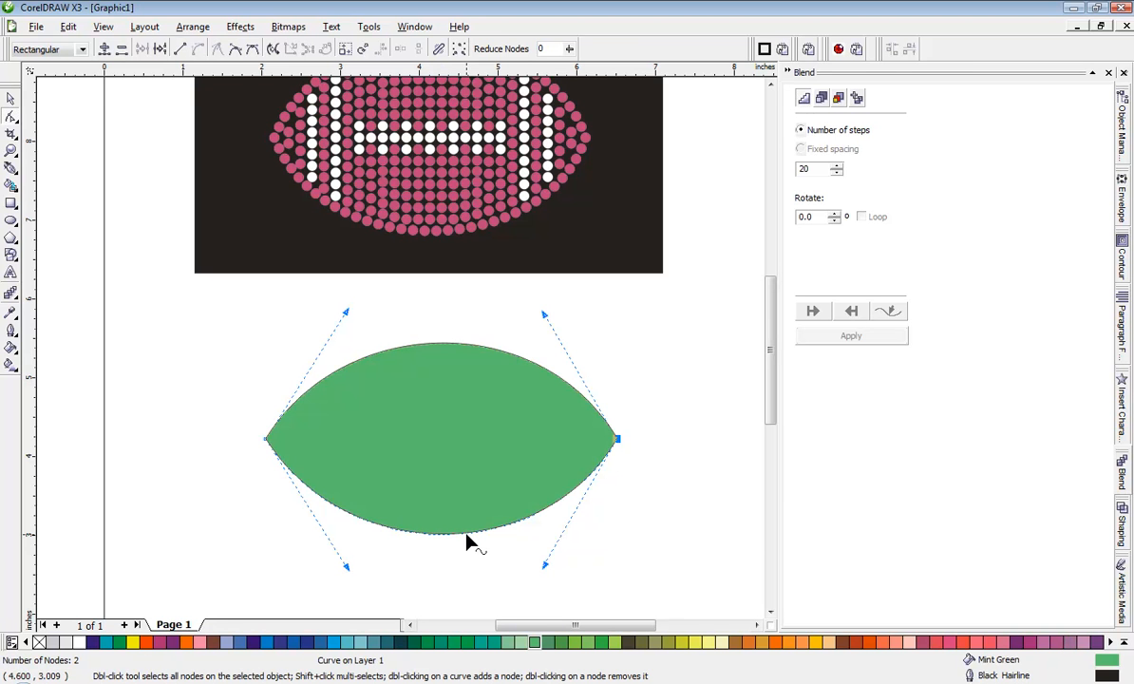
{"action": "key", "text": "ctrl+z"}
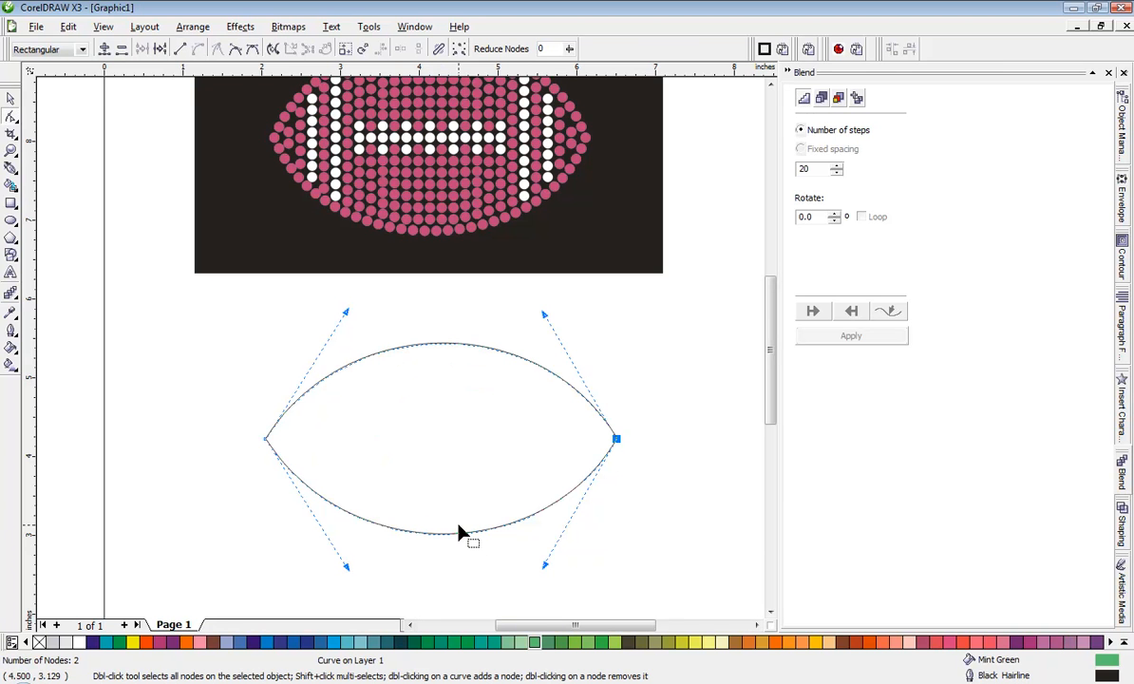
{"action": "left_click", "coordinate": [11, 98]}
{"action": "left_click", "coordinate": [262, 344]}
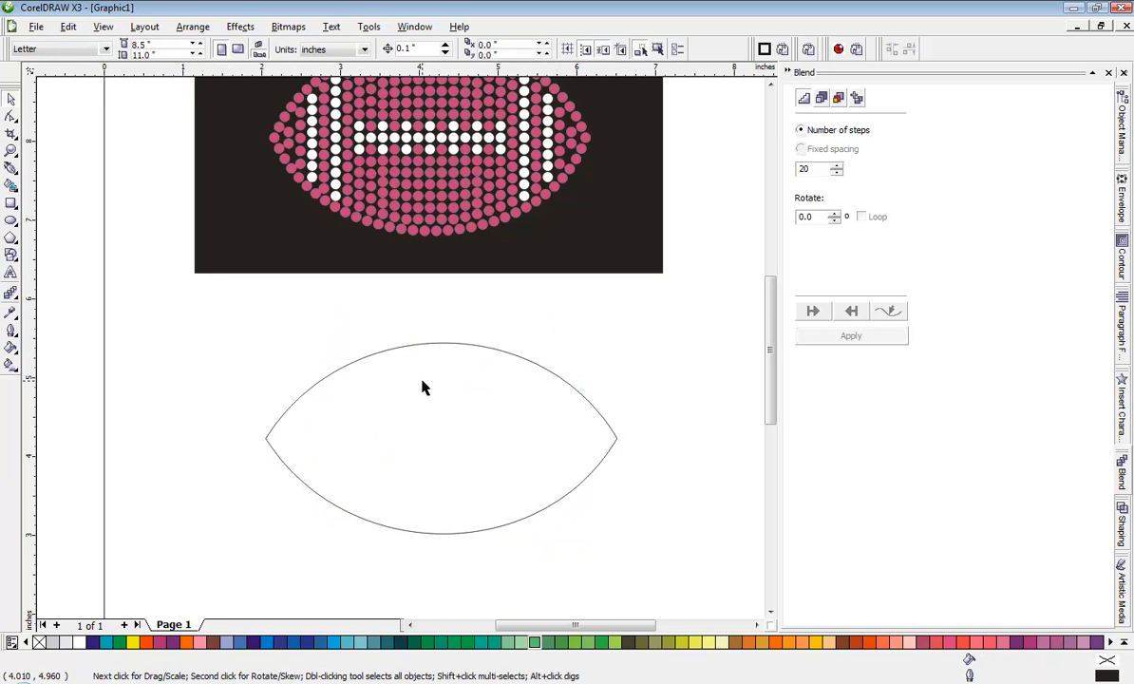
{"action": "left_click", "coordinate": [424, 345]}
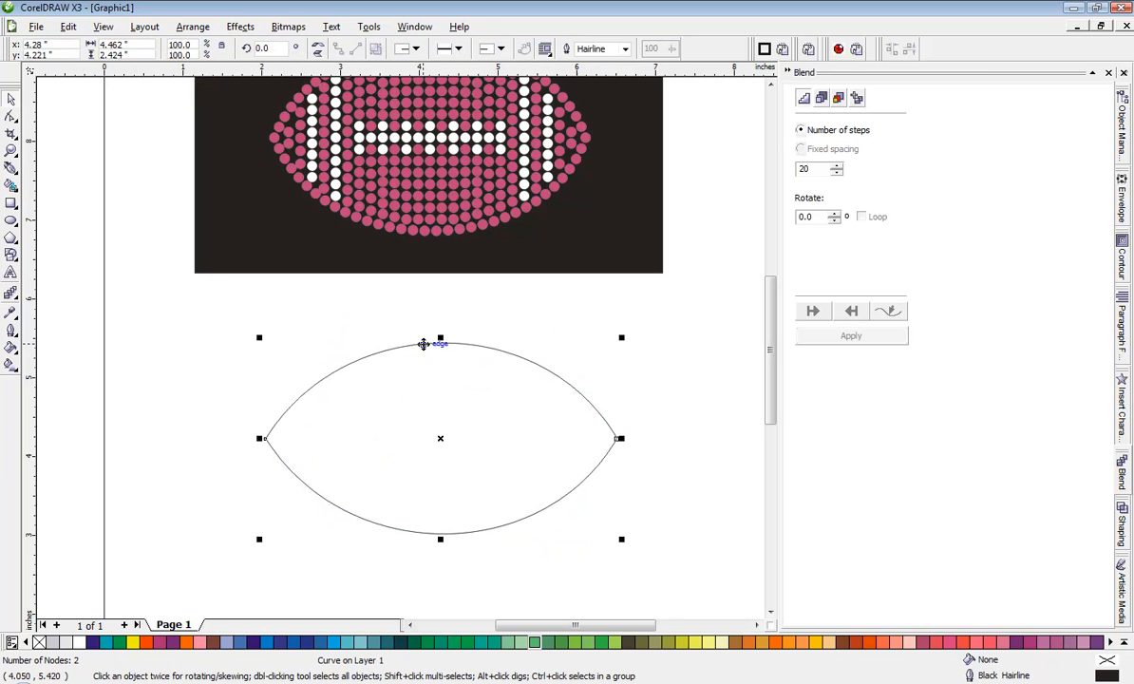
{"action": "left_click", "coordinate": [218, 398]}
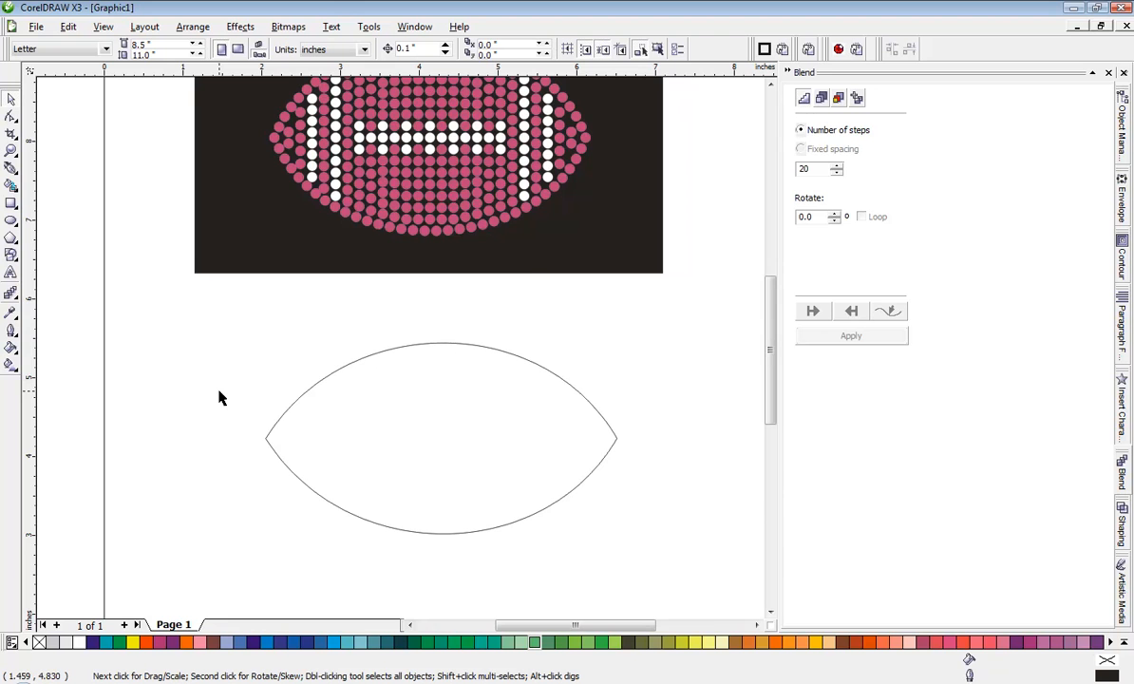
Examine the sample football's rhinestone rows and white stripes alongside the empty football outline
{"action": "scroll", "coordinate": [272, 376], "scroll_direction": "down", "scroll_amount": 1}
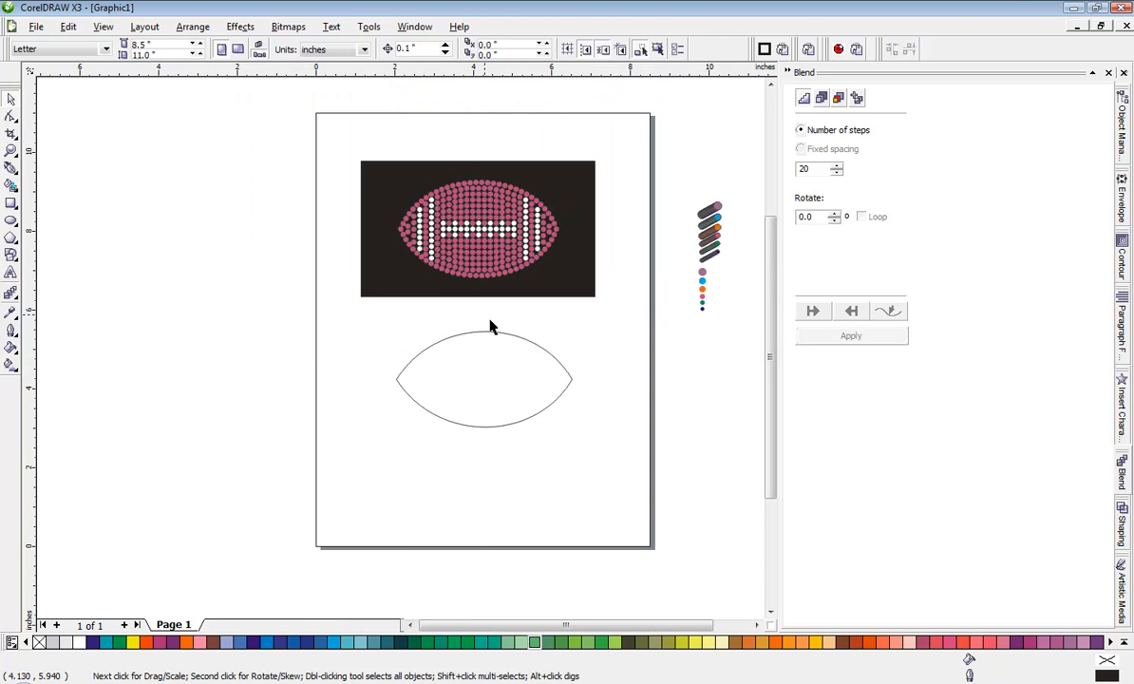
{"action": "scroll", "coordinate": [400, 352], "scroll_direction": "up", "scroll_amount": 1}
{"action": "scroll", "coordinate": [400, 352], "scroll_direction": "down", "scroll_amount": 1}
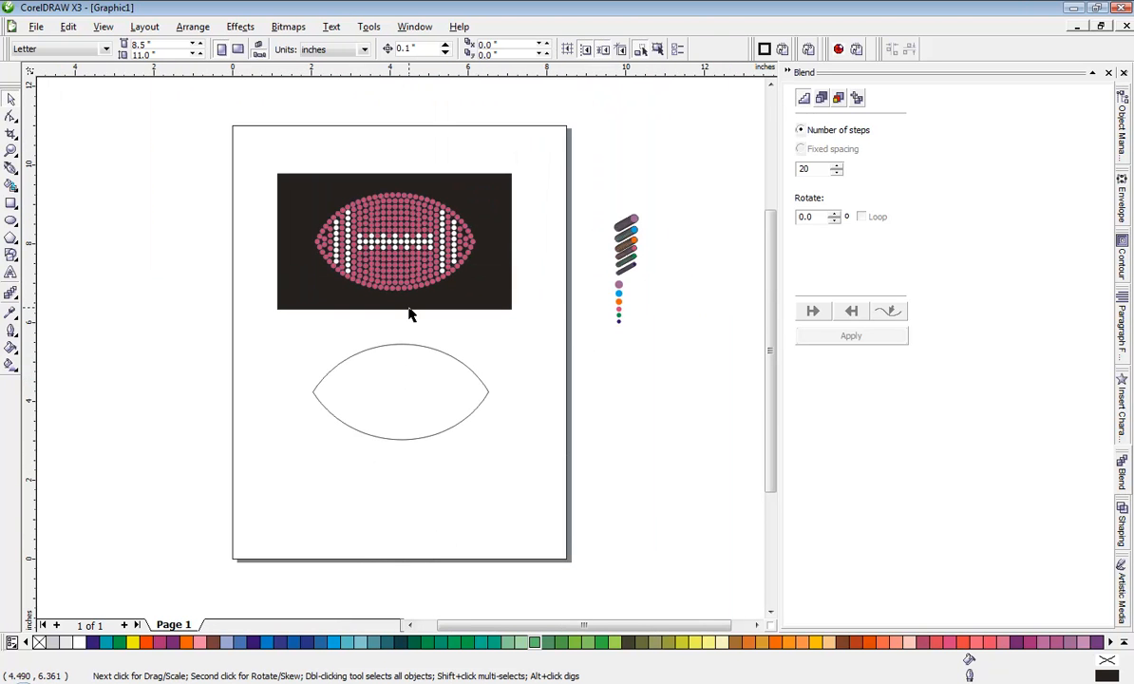
{"action": "scroll", "coordinate": [410, 315], "scroll_direction": "up", "scroll_amount": 1}
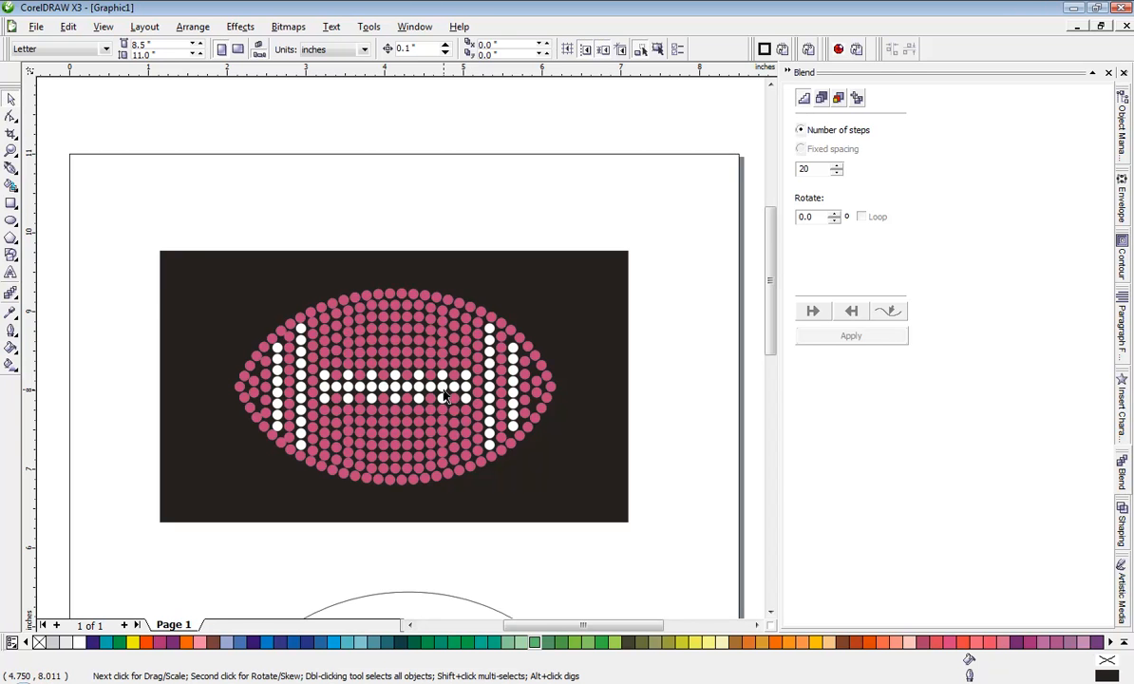
{"action": "left_click", "coordinate": [431, 595]}
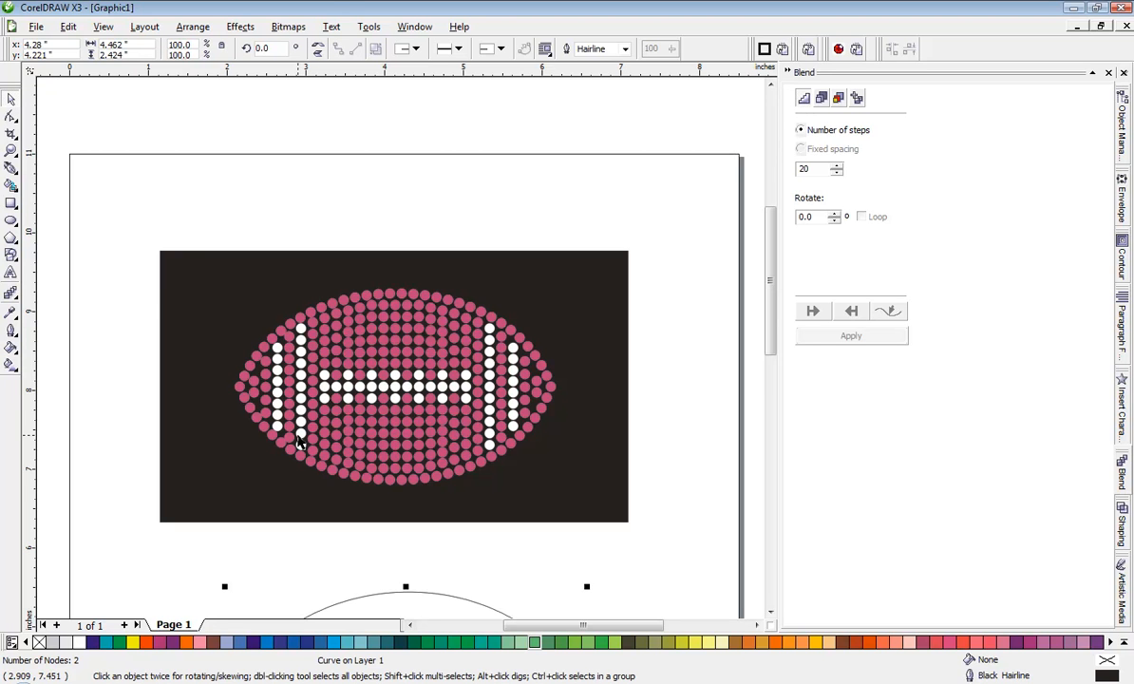
{"action": "left_click", "coordinate": [265, 549]}
{"action": "scroll", "coordinate": [324, 435], "scroll_direction": "down", "scroll_amount": 1}
{"action": "scroll", "coordinate": [441, 438], "scroll_direction": "up", "scroll_amount": 1}
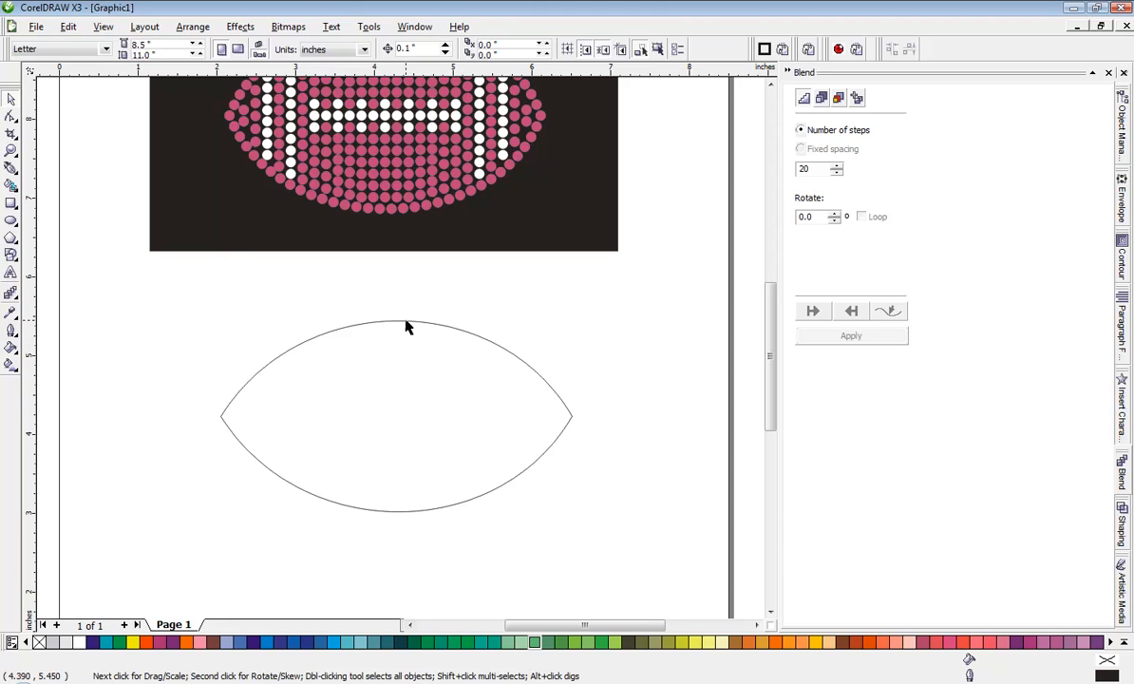
Select the closed football outline and open the rStones dialog, placed clear of the artwork
{"action": "left_click", "coordinate": [404, 322]}
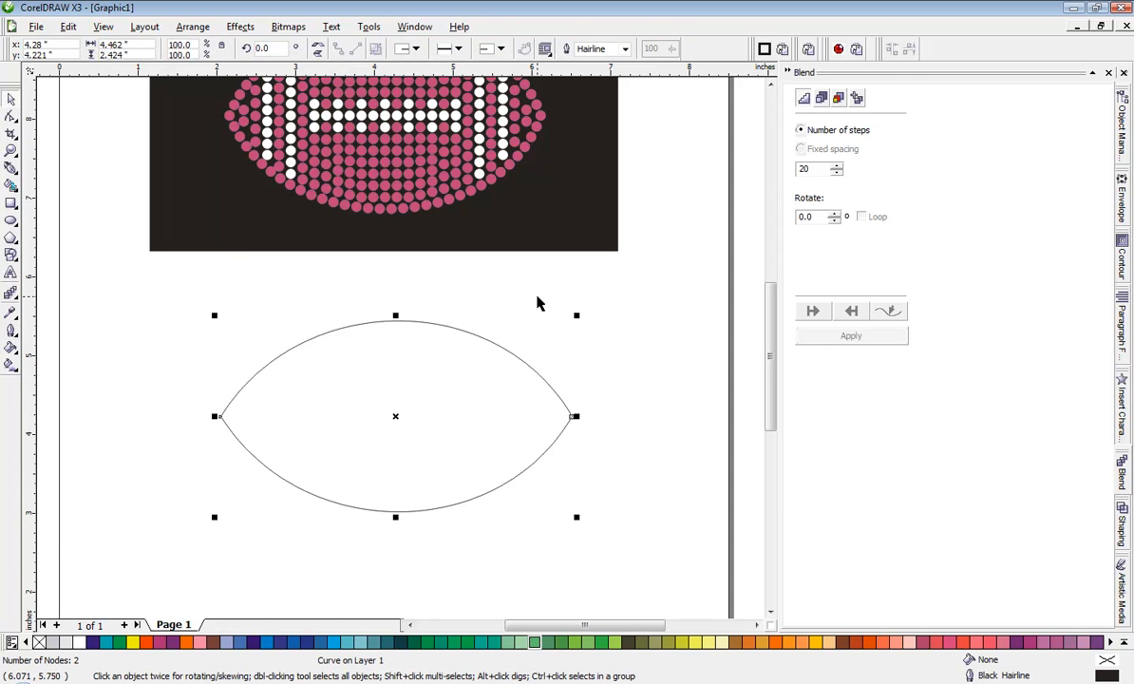
{"action": "left_click", "coordinate": [841, 51]}
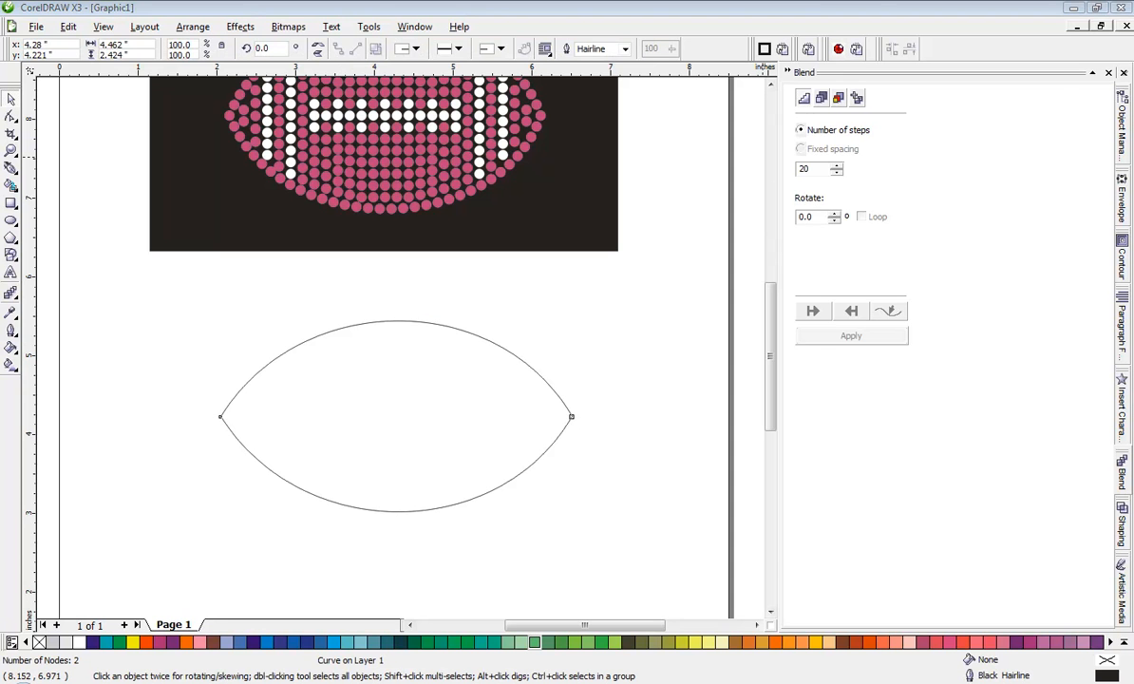
{"action": "left_click_drag", "start_coordinate": [843, 35], "coordinate": [836, 101]}
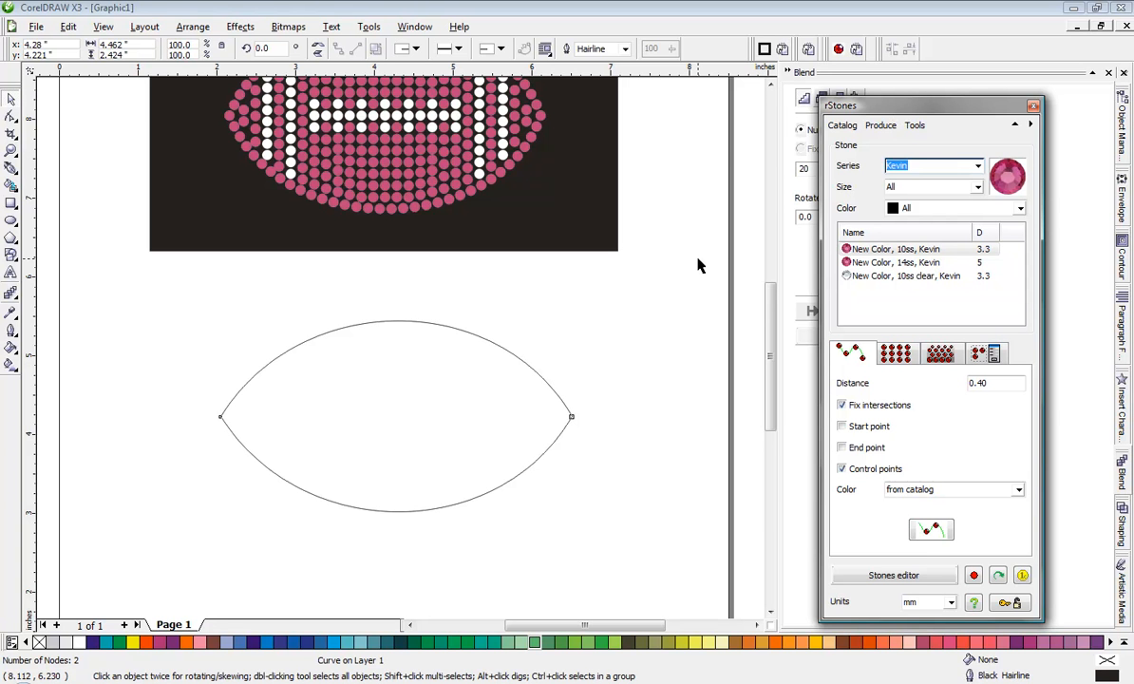
{"action": "left_click_drag", "start_coordinate": [911, 116], "coordinate": [936, 114]}
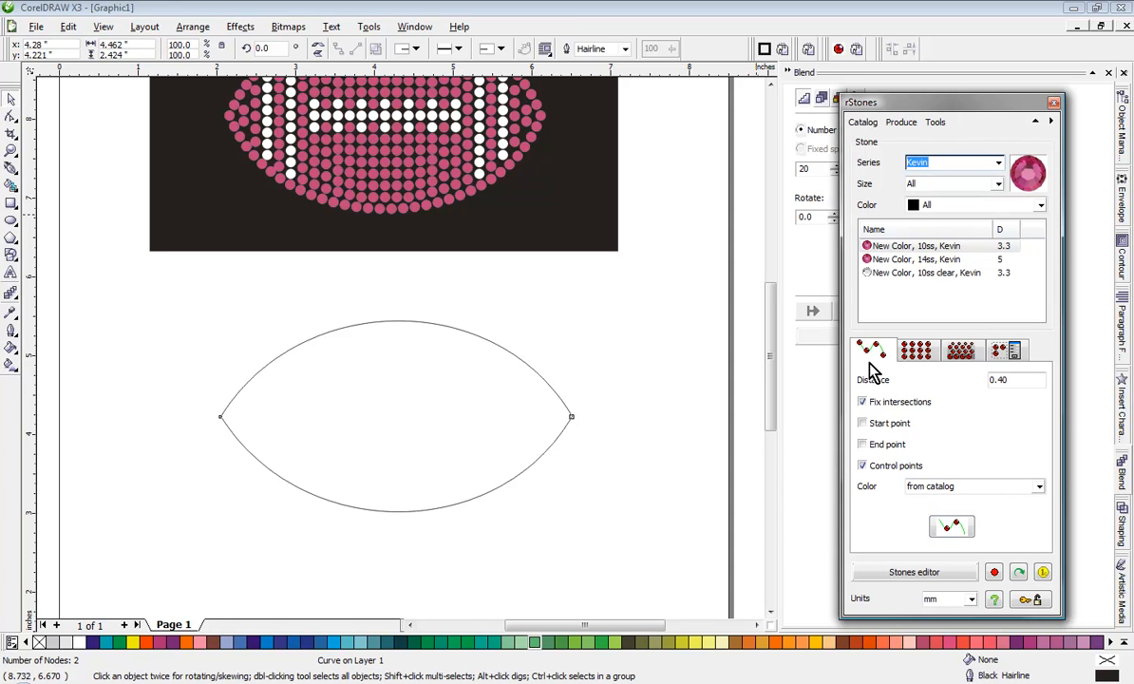
Try placing New Color, 10ss, Kevin stones along the outline at 0.40 mm distance, and undo the placement
{"action": "left_click", "coordinate": [906, 249]}
{"action": "left_click", "coordinate": [953, 527]}
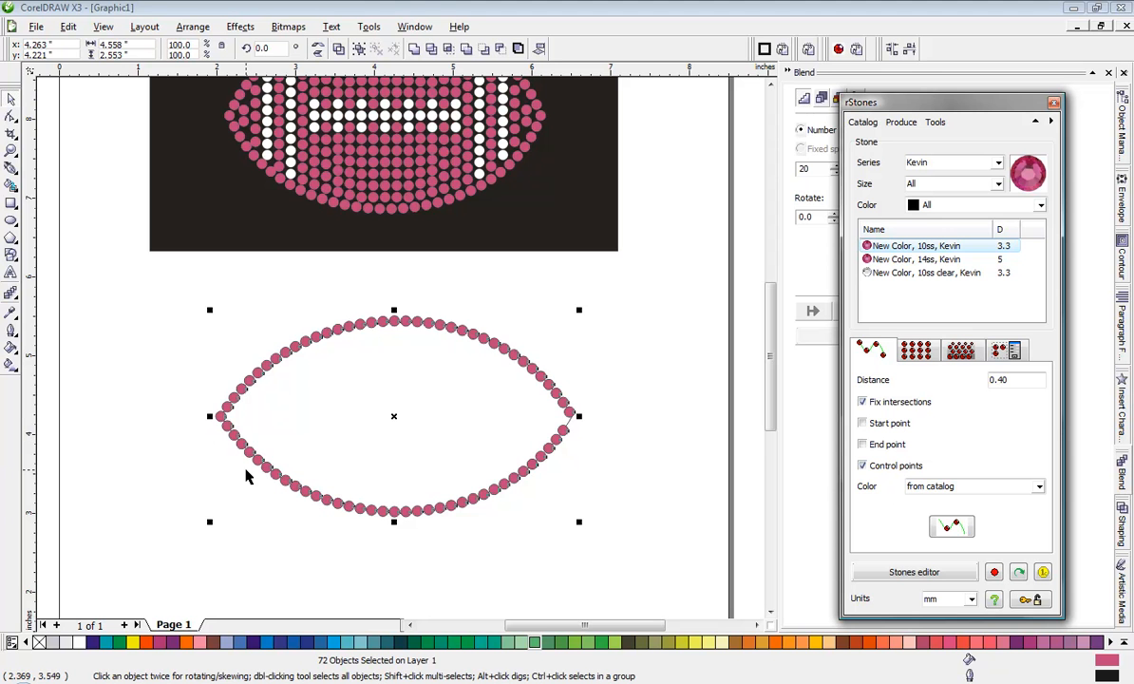
{"action": "key", "text": "ctrl+z"}
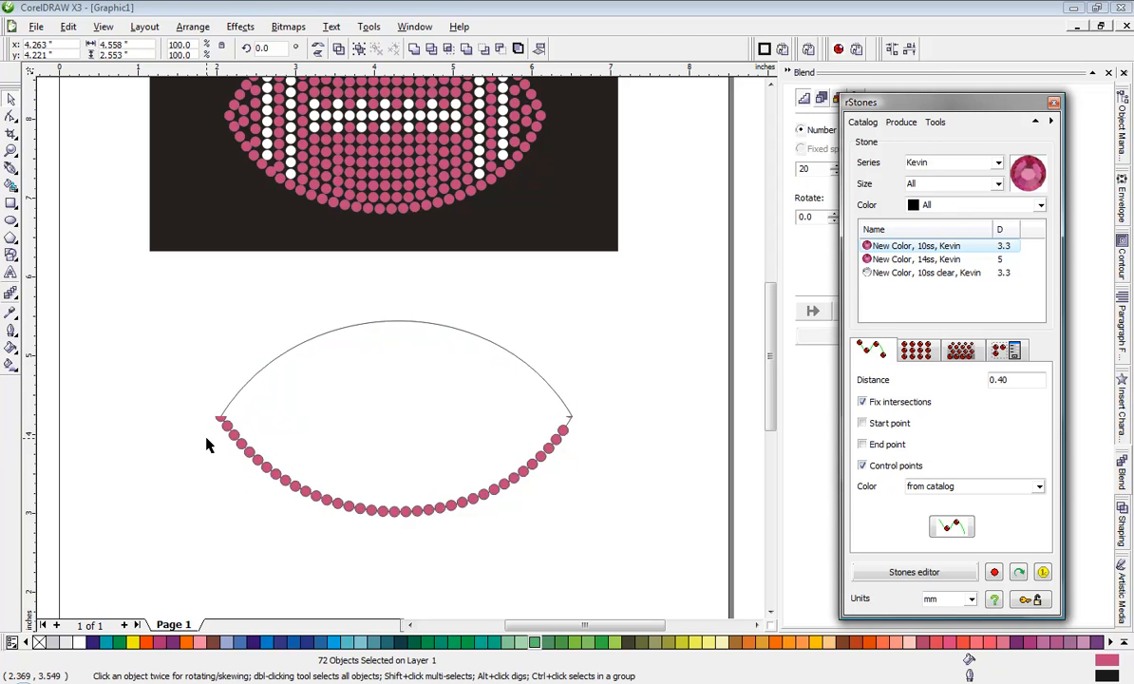
Fill the football outline with 10ss stones using the Grid method, 0.00 gap from edge and 0.75 mm X and Y distances
{"action": "left_click", "coordinate": [915, 351]}
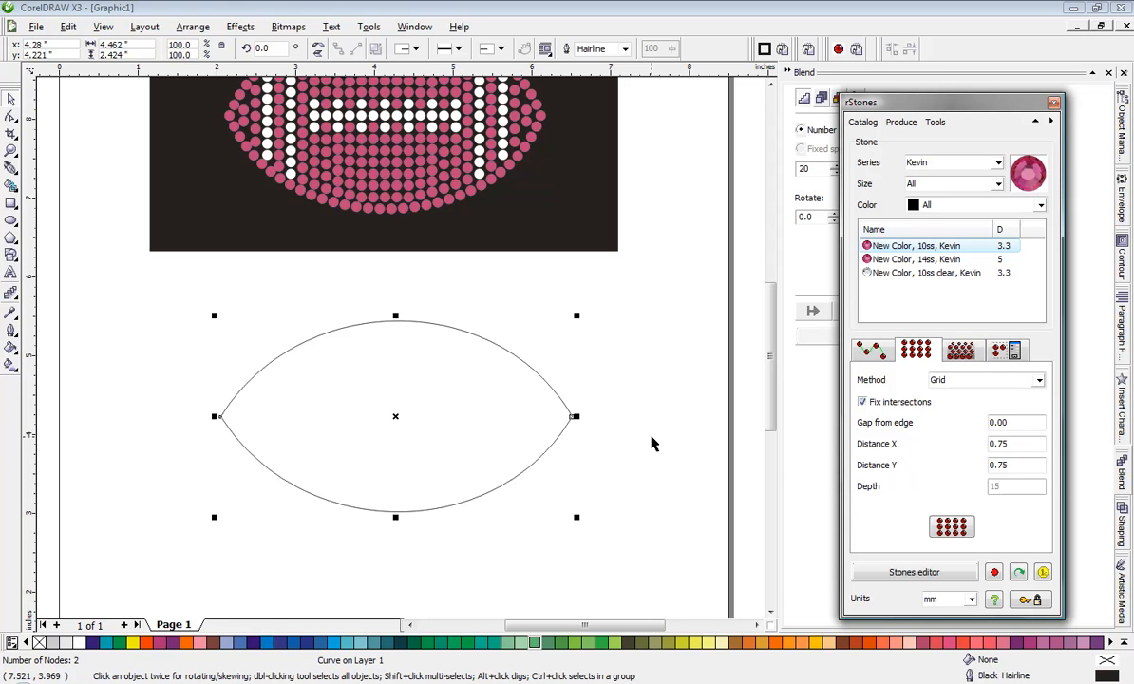
{"action": "left_click", "coordinate": [875, 355]}
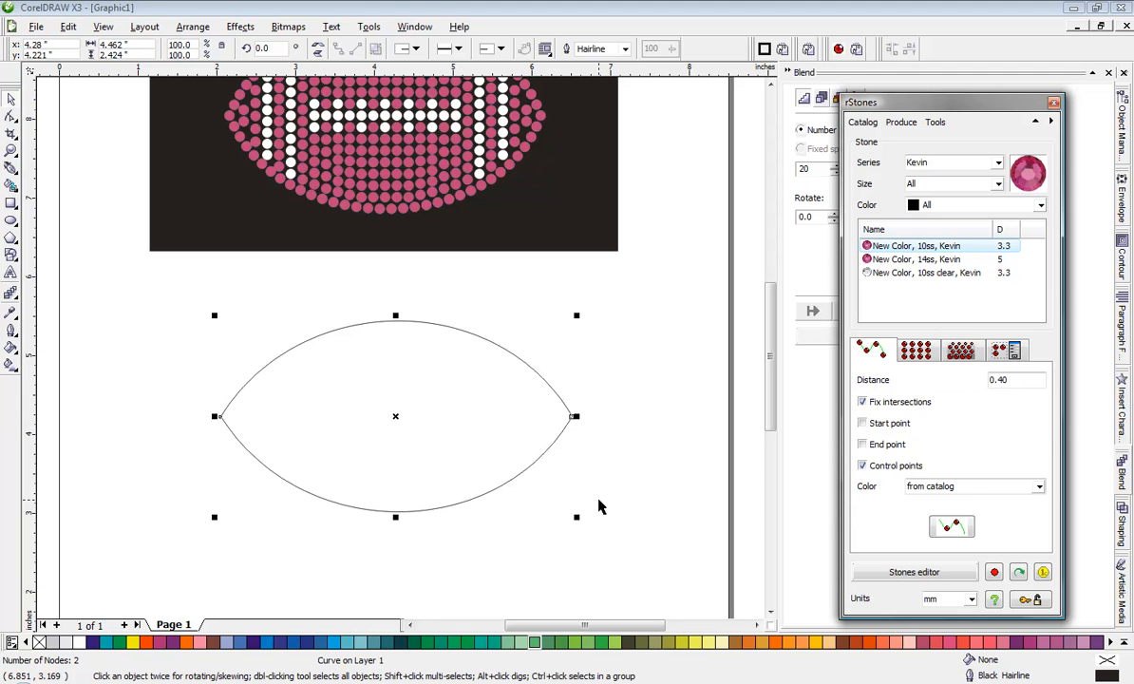
{"action": "left_click", "coordinate": [912, 355]}
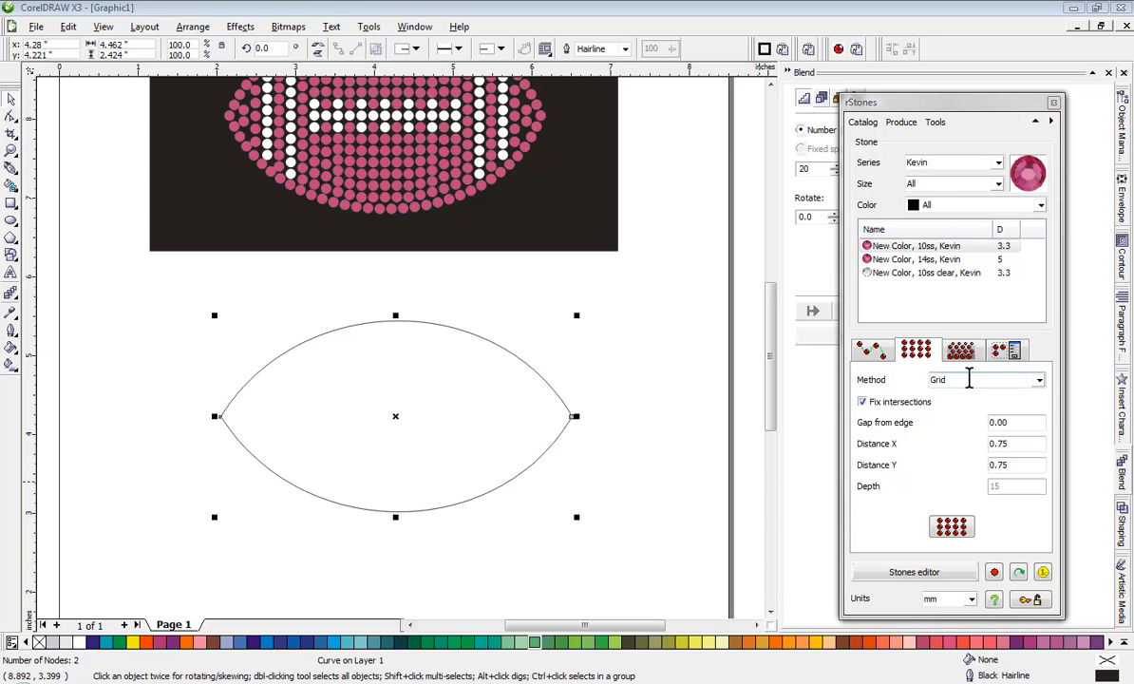
{"action": "left_click", "coordinate": [1039, 380]}
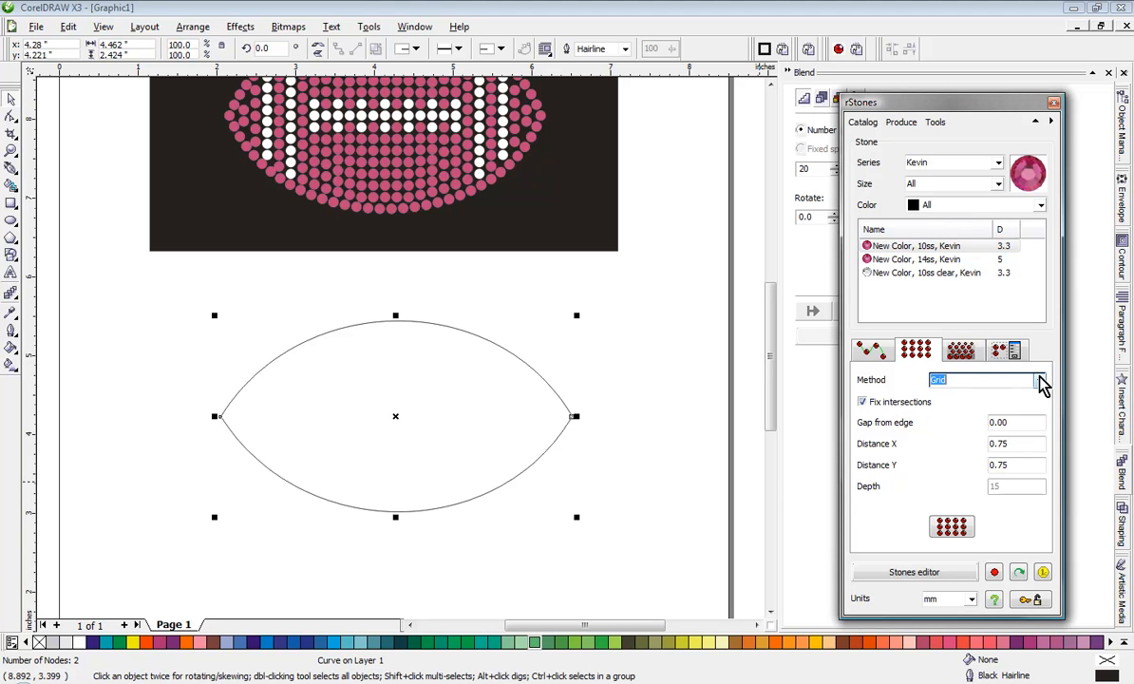
{"action": "left_click", "coordinate": [1042, 382]}
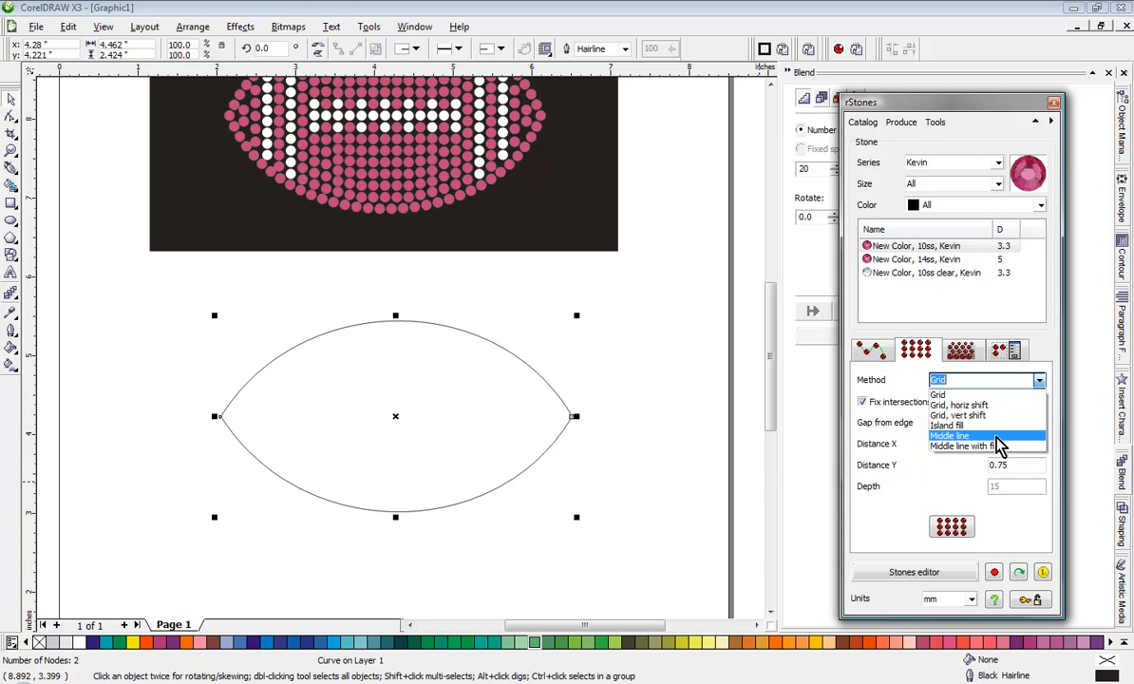
{"action": "left_click", "coordinate": [939, 394]}
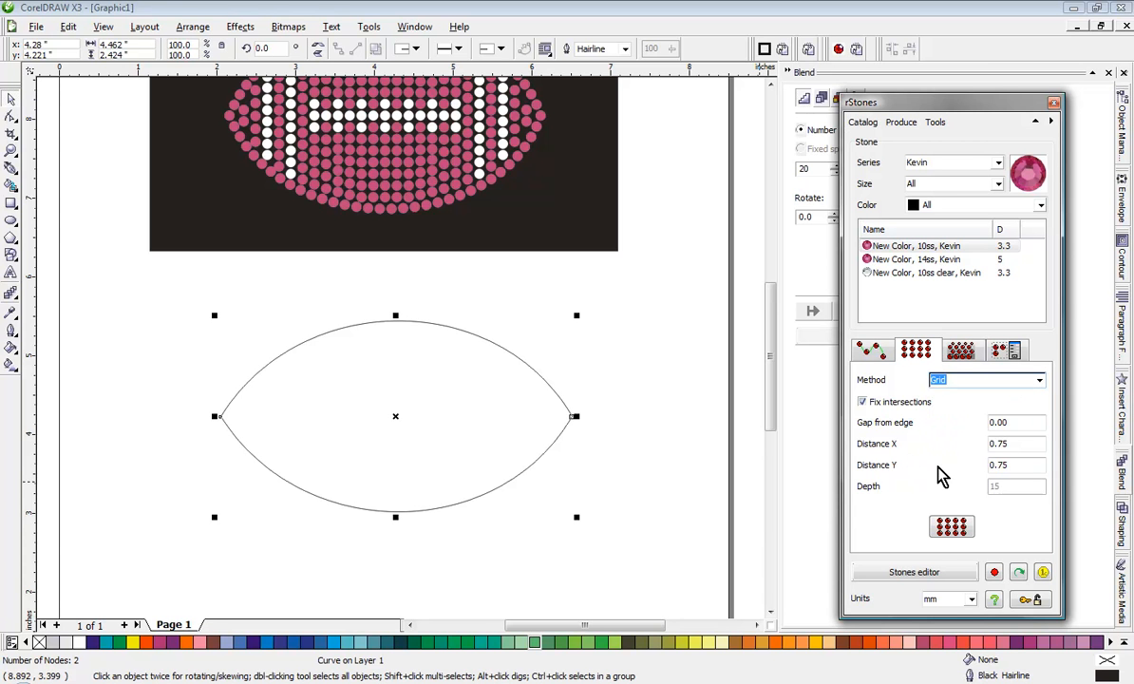
{"action": "left_click", "coordinate": [949, 529]}
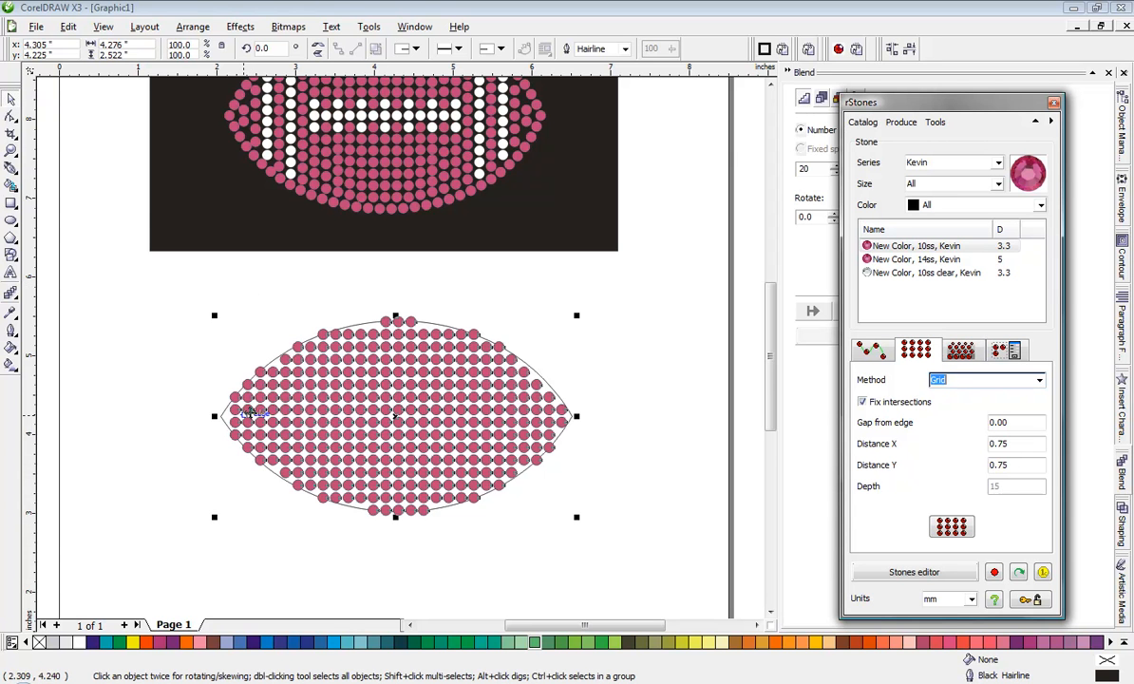
Place a horizontal guideline through the node at the football's left tip, across the grid of stones
{"action": "left_click", "coordinate": [203, 486]}
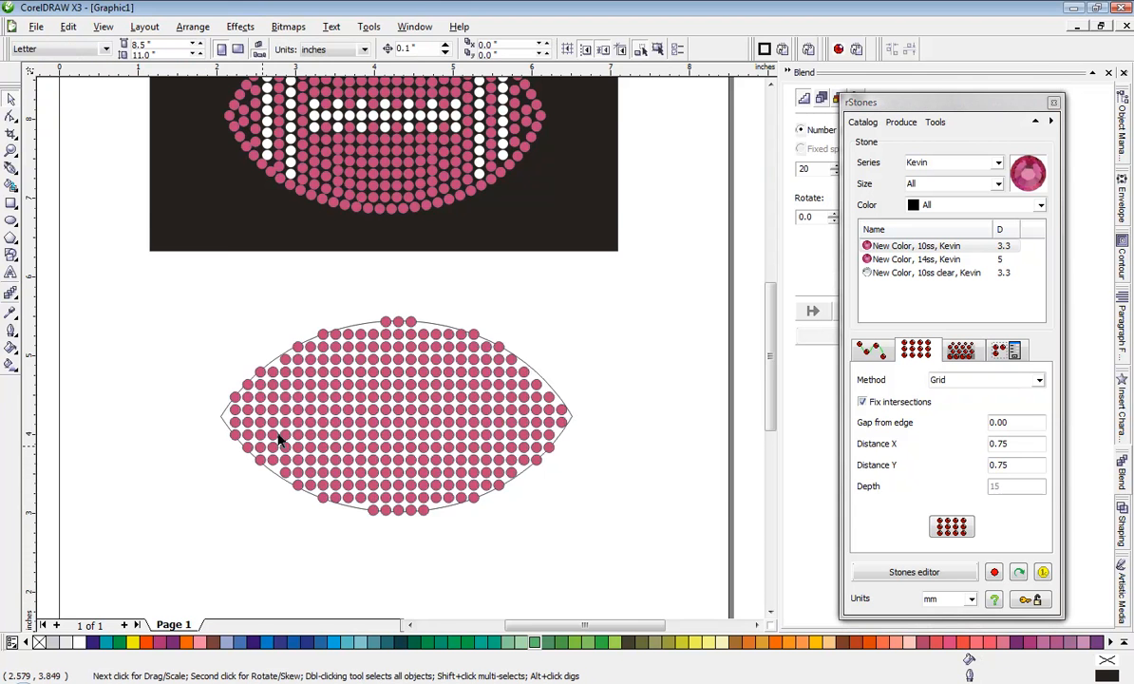
{"action": "scroll", "coordinate": [264, 408], "scroll_direction": "up", "scroll_amount": 3}
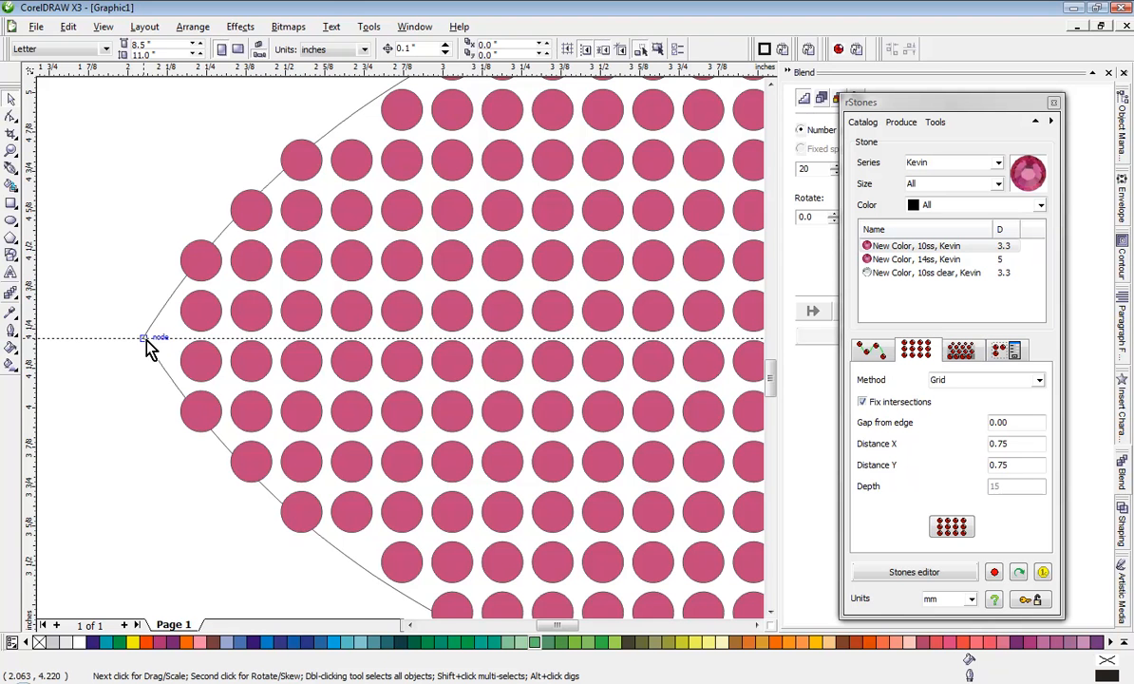
{"action": "left_click_drag", "start_coordinate": [139, 342], "coordinate": [139, 339]}
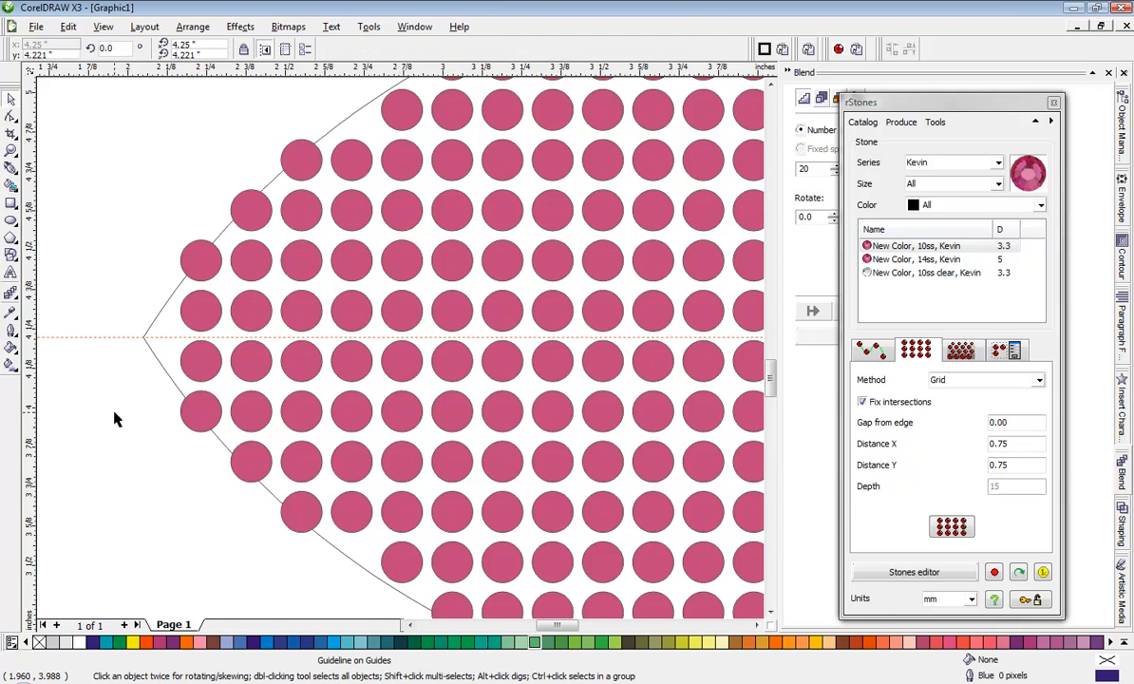
Try centring one stone from the row above the guideline on it, and undo the move
{"action": "scroll", "coordinate": [357, 359], "scroll_direction": "up", "scroll_amount": 2}
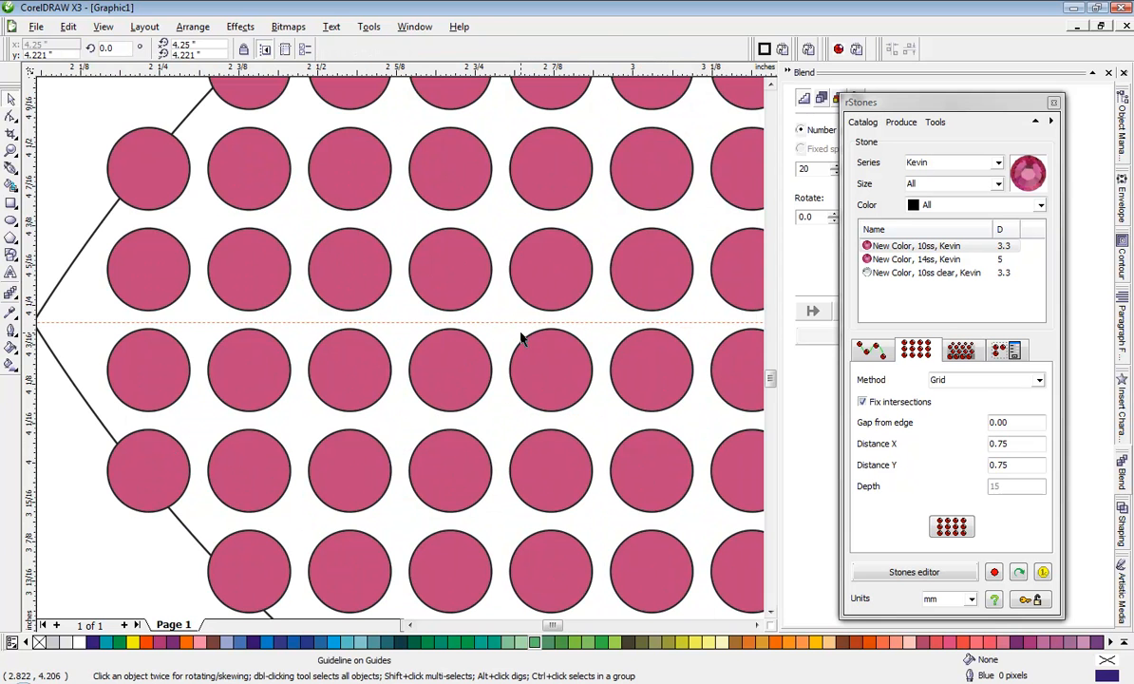
{"action": "left_click", "coordinate": [549, 274]}
{"action": "left_click_drag", "start_coordinate": [549, 273], "coordinate": [546, 326]}
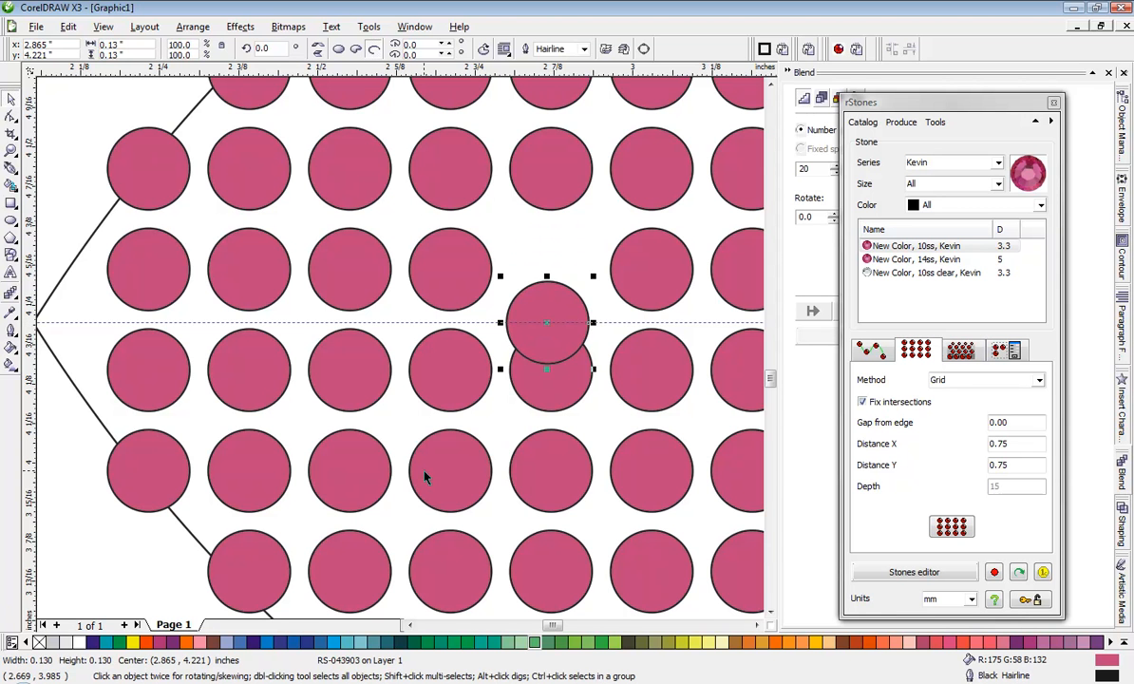
{"action": "key", "text": "ctrl+z"}
Undo the horizontal guideline and the Grid stone fill, leaving only the football outline
{"action": "scroll", "coordinate": [400, 353], "scroll_direction": "down", "scroll_amount": 2}
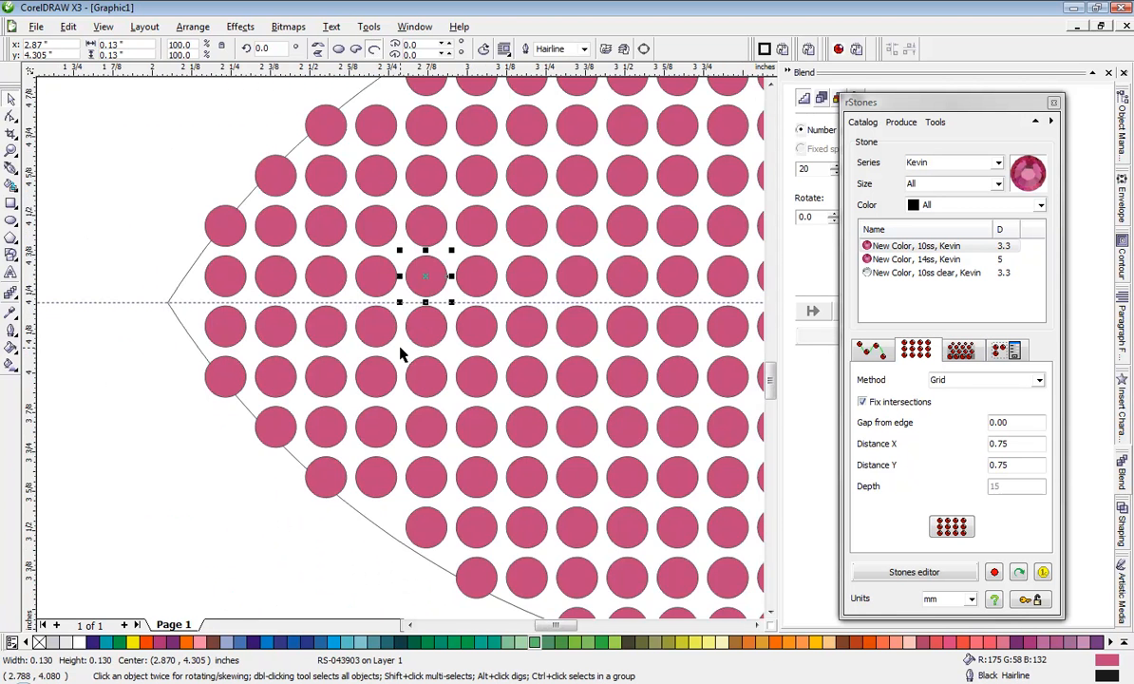
{"action": "scroll", "coordinate": [400, 354], "scroll_direction": "down", "scroll_amount": 3}
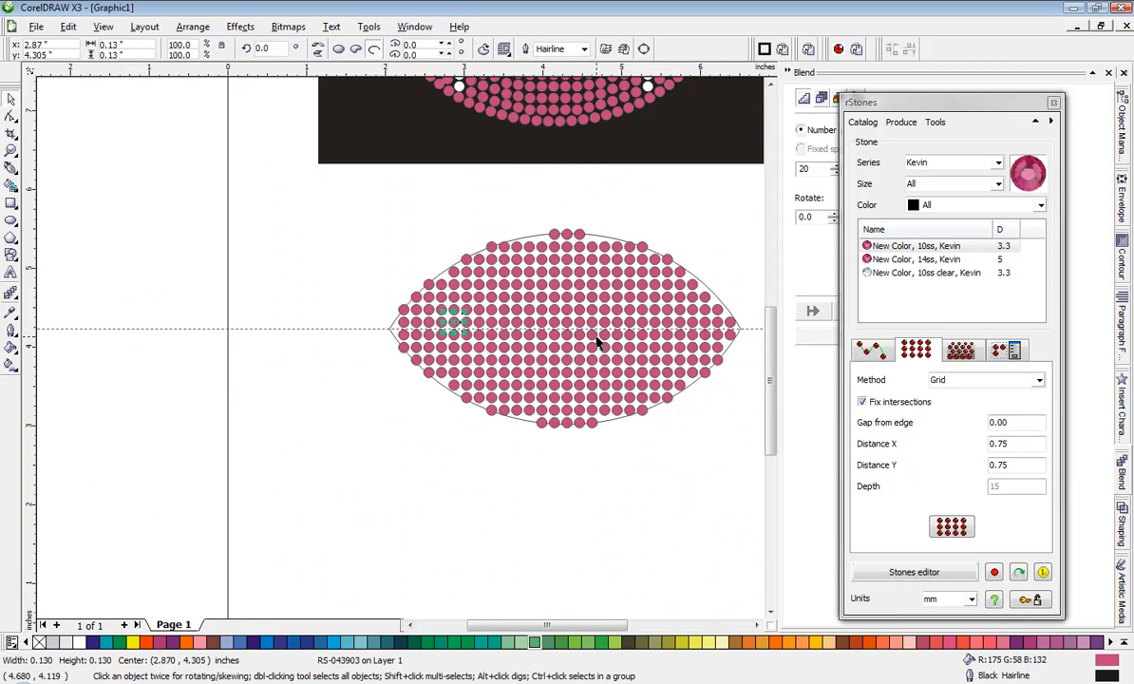
{"action": "key", "text": "Escape"}
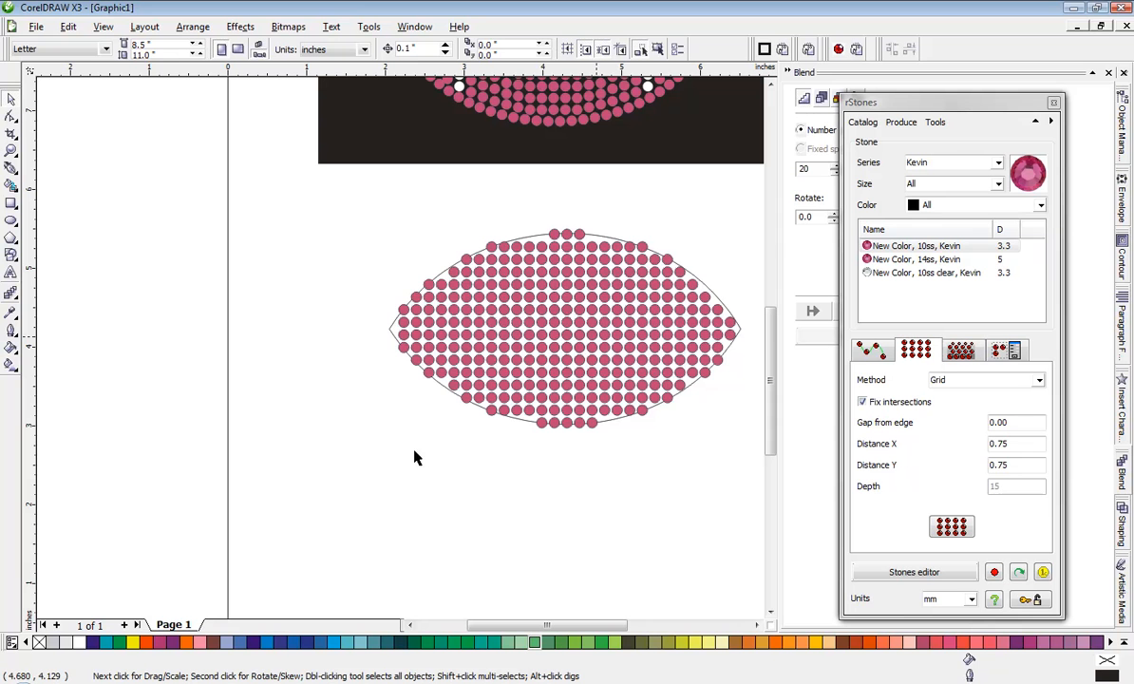
{"action": "key", "text": "ctrl+z"}
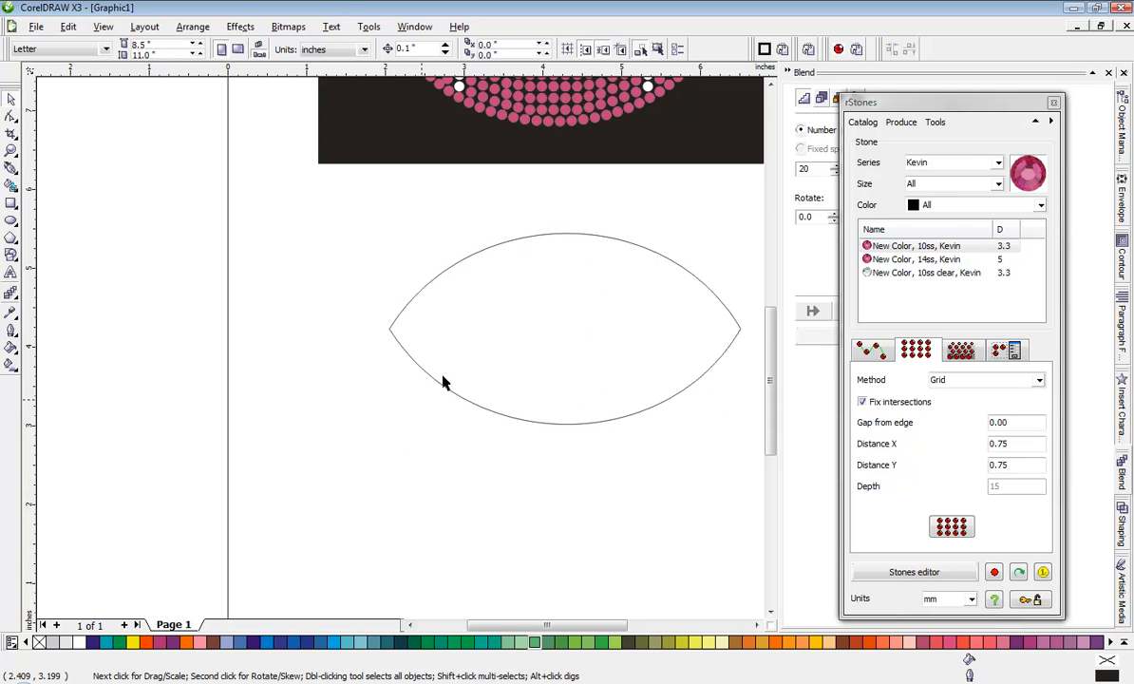
Fill the football outline with 10ss stones using the Grid, vert shift method at 0.75 mm X and Y distances
{"action": "left_click", "coordinate": [613, 244]}
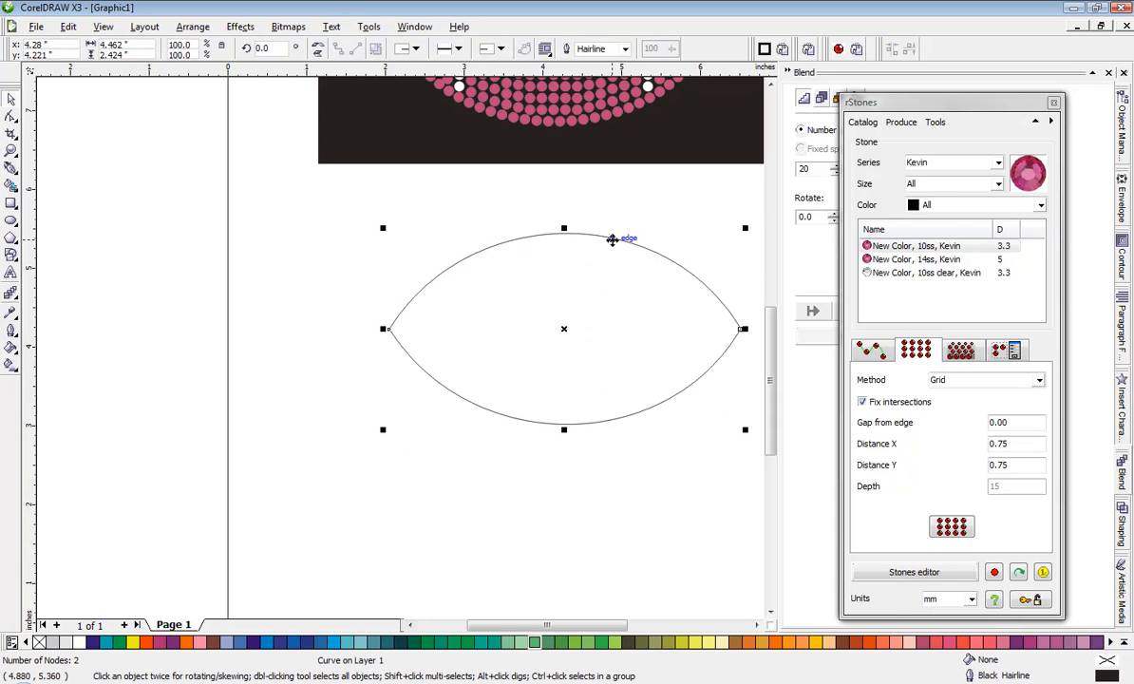
{"action": "scroll", "coordinate": [133, 414], "scroll_direction": "down", "scroll_amount": 2}
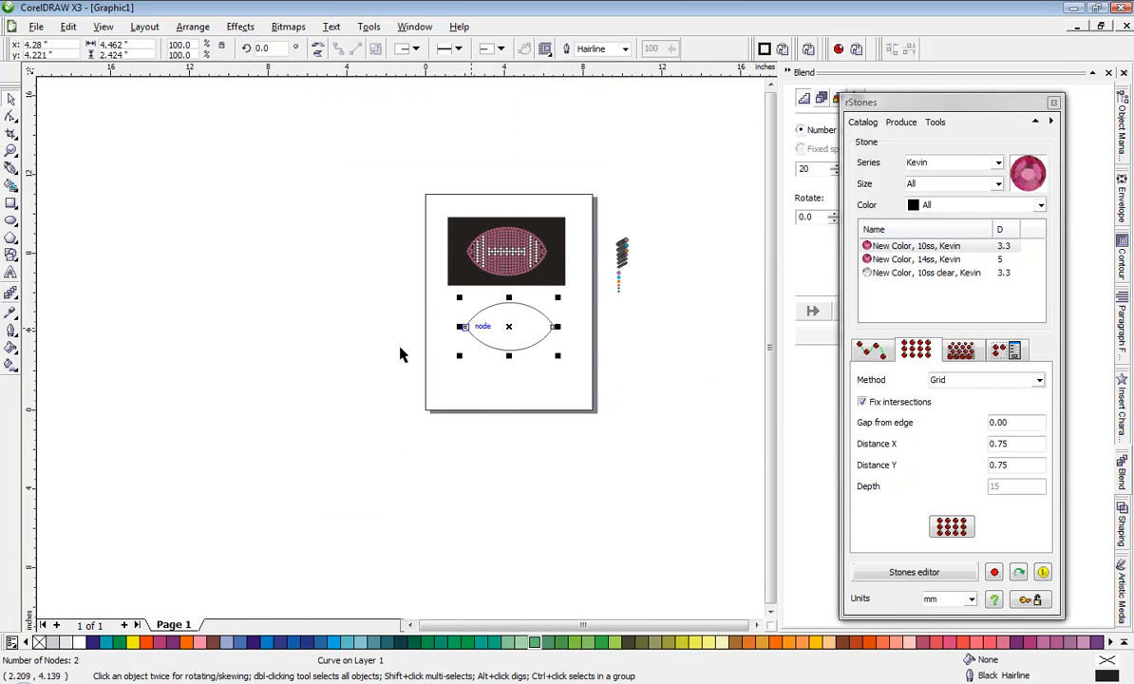
{"action": "scroll", "coordinate": [487, 324], "scroll_direction": "up", "scroll_amount": 2}
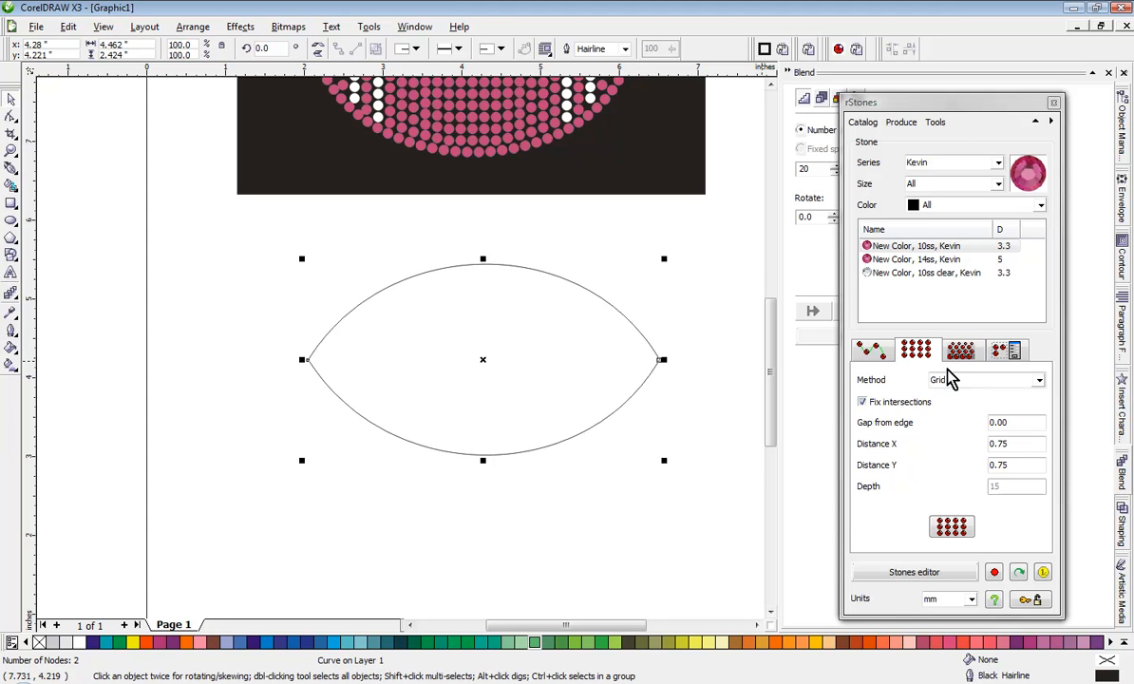
{"action": "left_click", "coordinate": [1040, 381]}
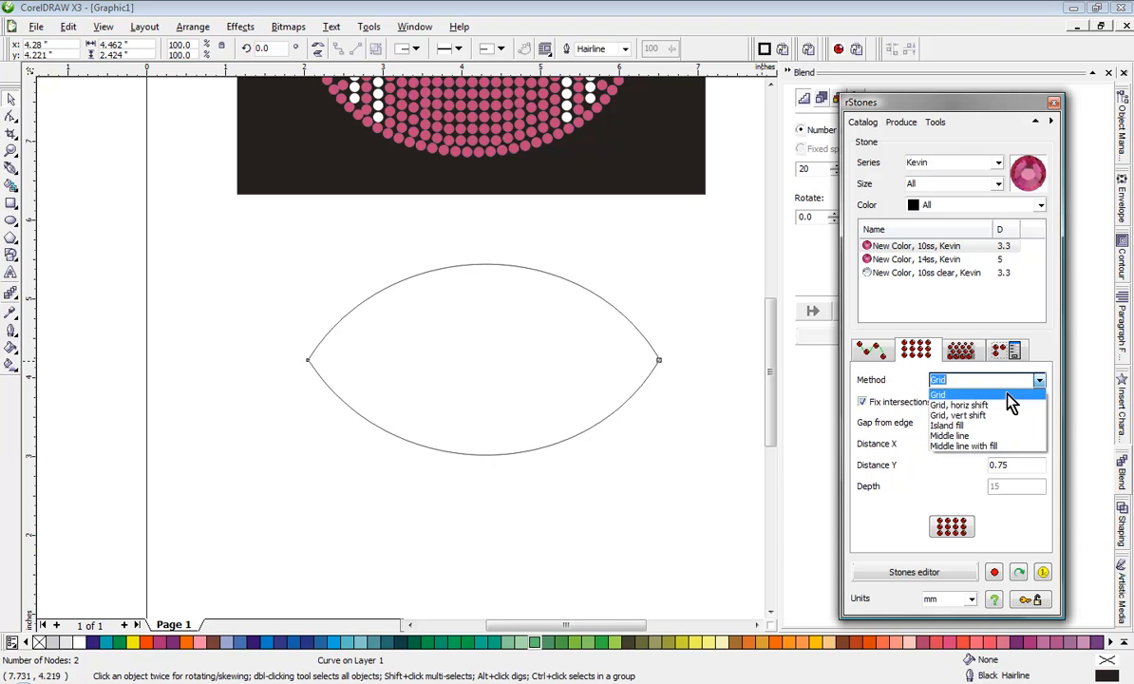
{"action": "left_click", "coordinate": [988, 415]}
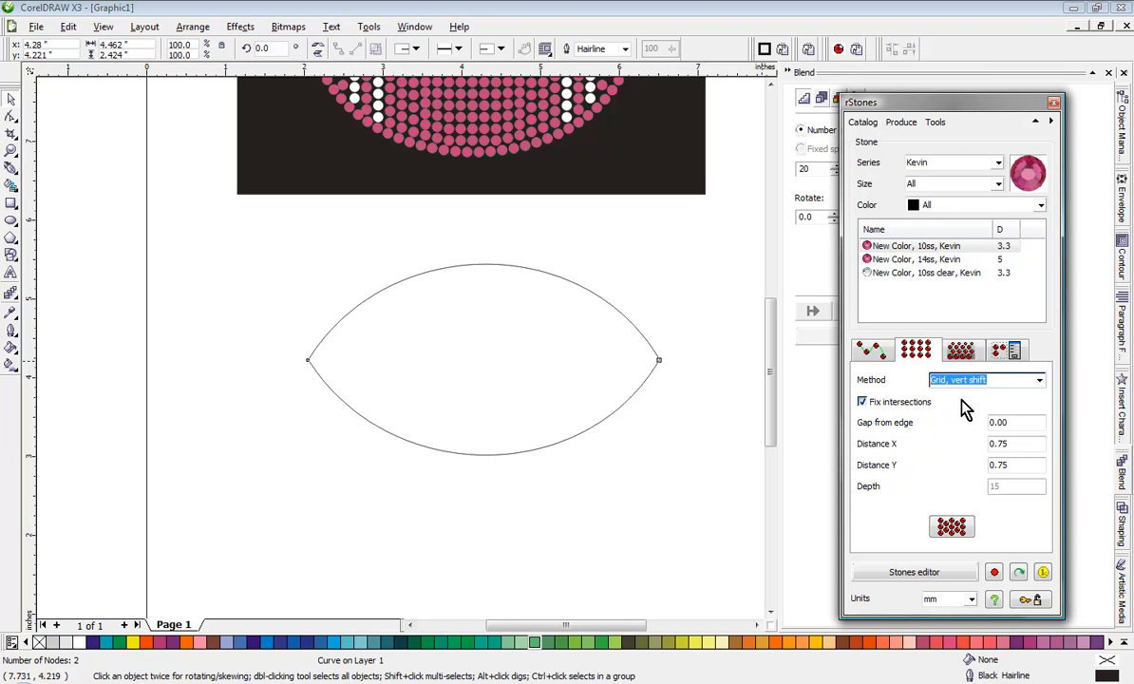
{"action": "left_click", "coordinate": [951, 526]}
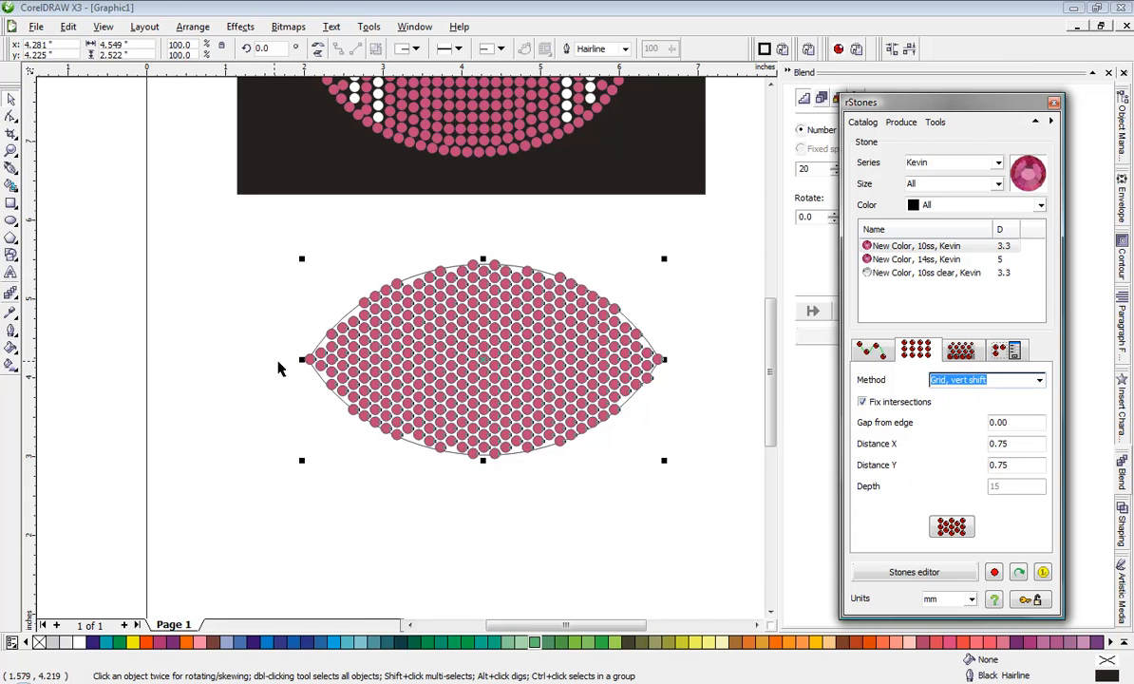
Examine the vert shift stone fill at the football's tip and across the whole shape to check its symmetry and coverage
{"action": "left_click", "coordinate": [306, 388]}
{"action": "scroll", "coordinate": [347, 354], "scroll_direction": "up", "scroll_amount": 2}
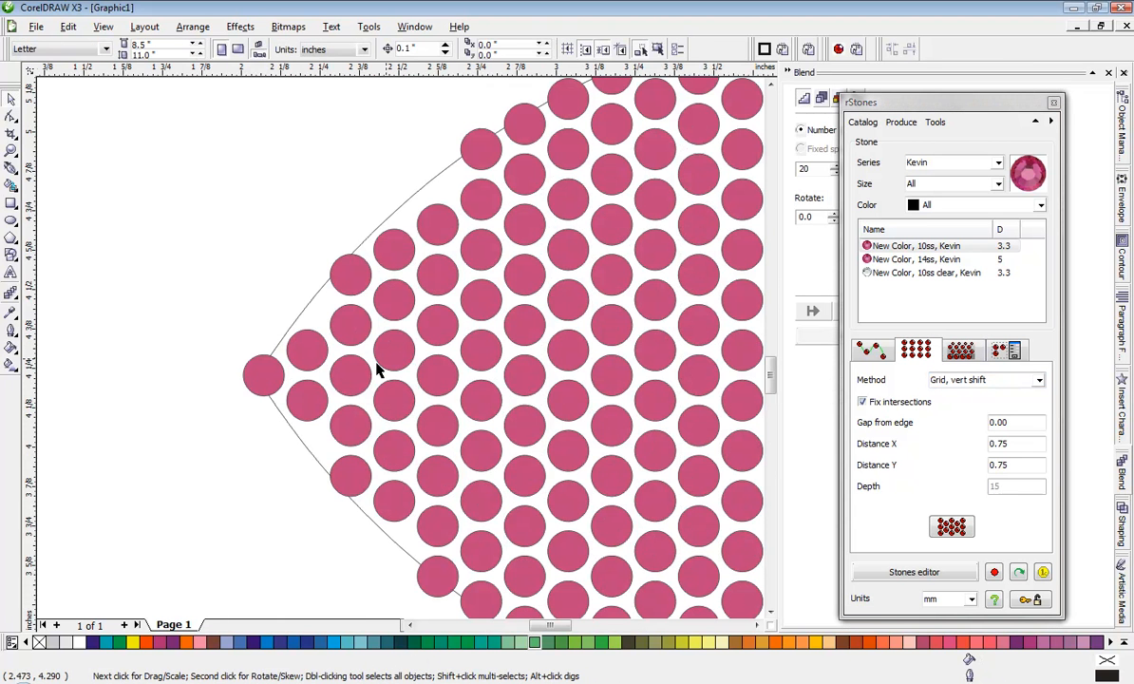
{"action": "left_click", "coordinate": [348, 377]}
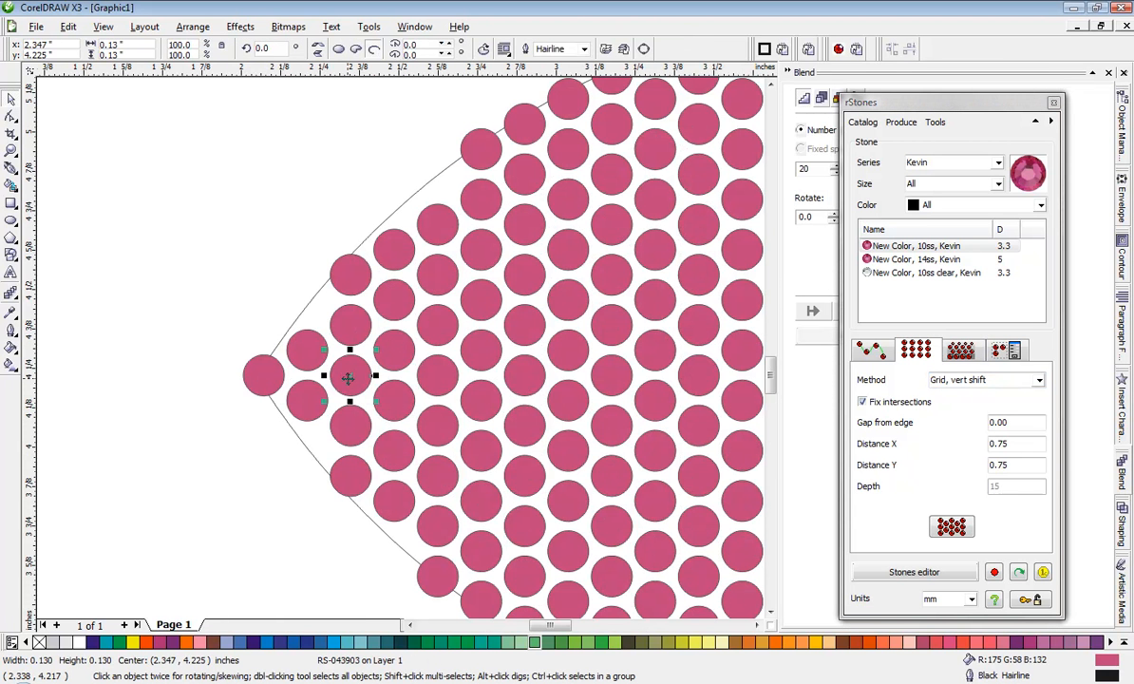
{"action": "left_click", "coordinate": [217, 434]}
{"action": "scroll", "coordinate": [401, 354], "scroll_direction": "down", "scroll_amount": 1}
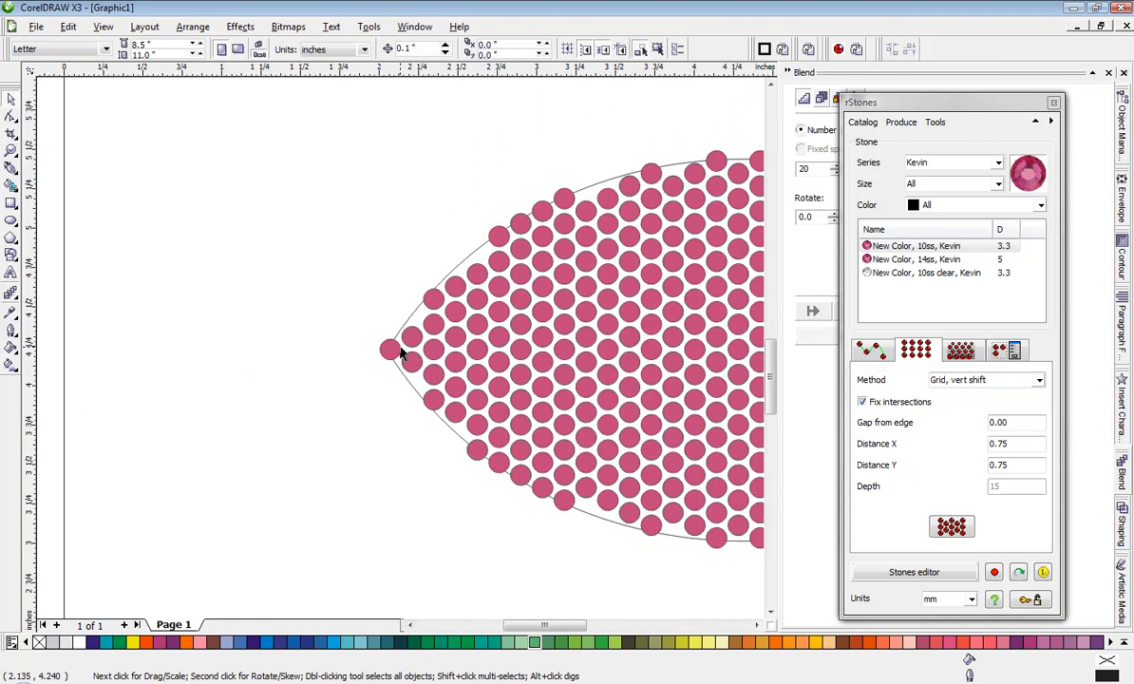
{"action": "scroll", "coordinate": [400, 354], "scroll_direction": "down", "scroll_amount": 2}
{"action": "scroll", "coordinate": [401, 354], "scroll_direction": "up", "scroll_amount": 2}
{"action": "scroll", "coordinate": [401, 353], "scroll_direction": "down", "scroll_amount": 1}
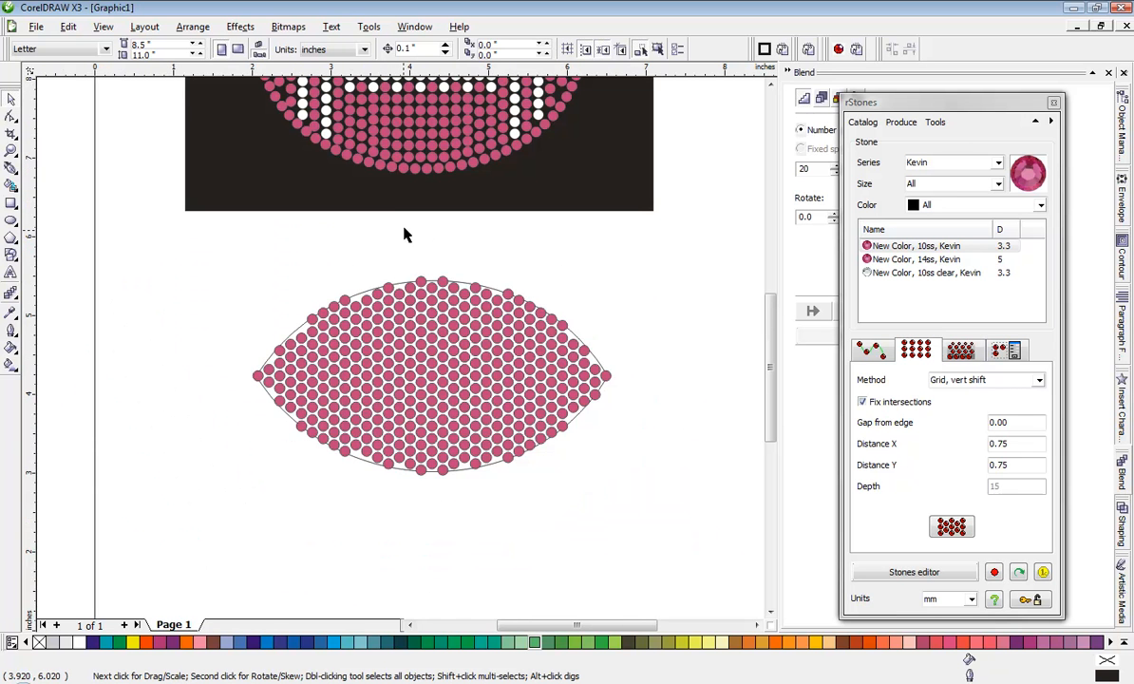
{"action": "scroll", "coordinate": [401, 354], "scroll_direction": "down", "scroll_amount": 1}
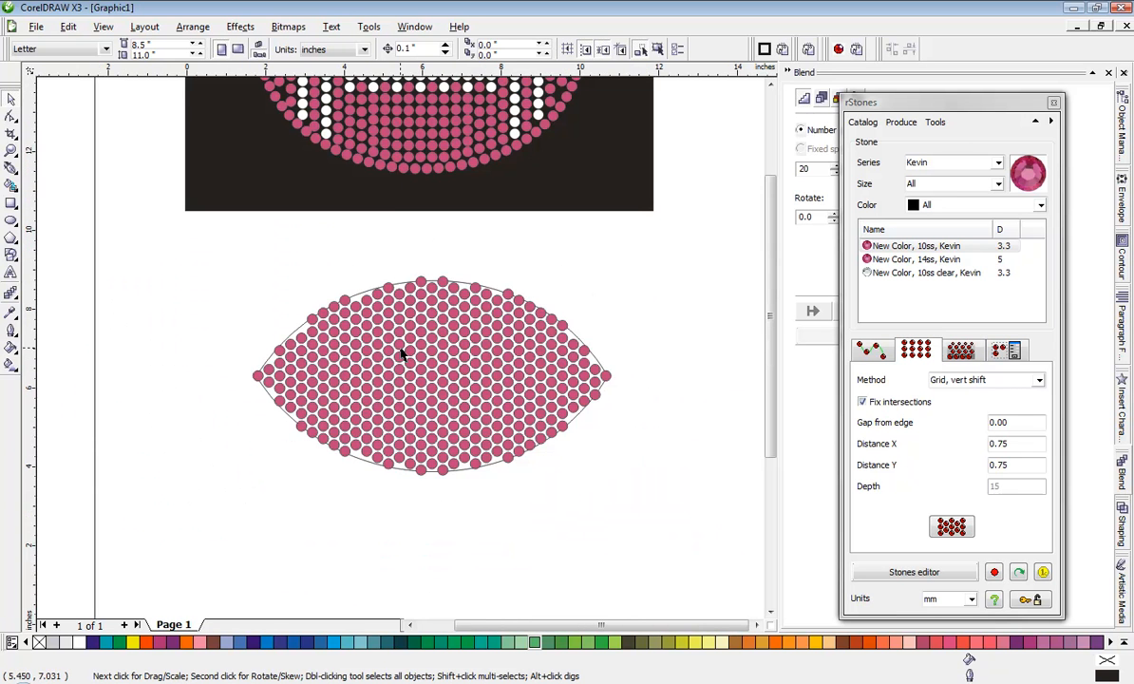
{"action": "scroll", "coordinate": [324, 273], "scroll_direction": "up", "scroll_amount": 1}
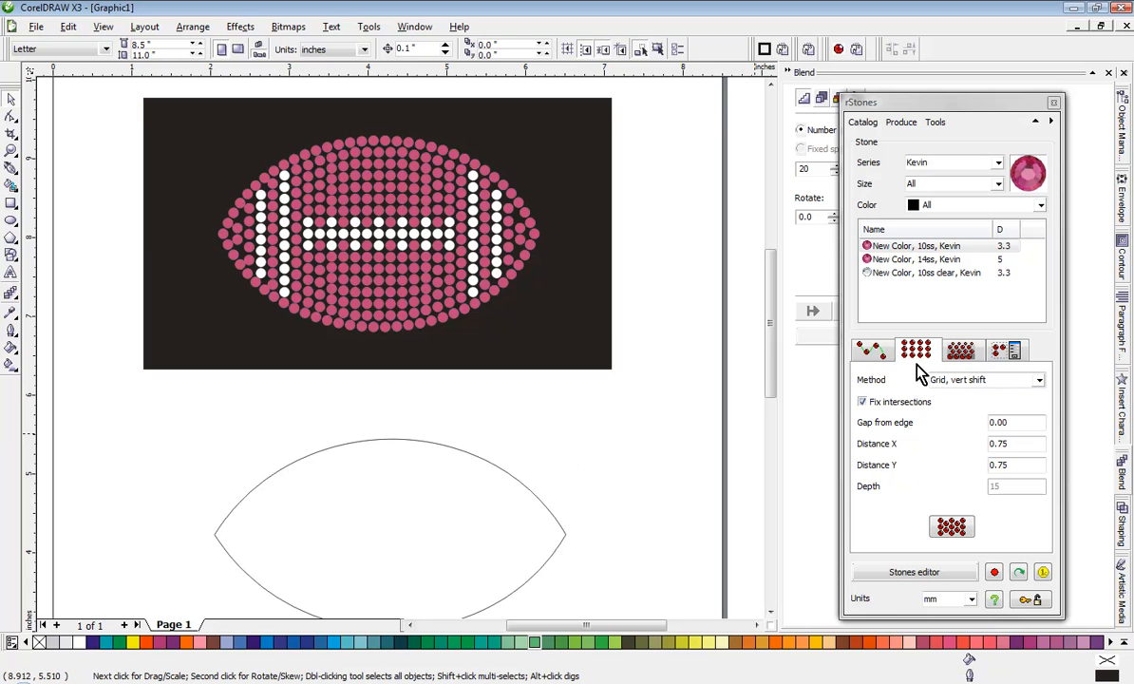
Review the rStones colour fill, stone editing and curve placement options, and close the rStones window
{"action": "left_click", "coordinate": [976, 359]}
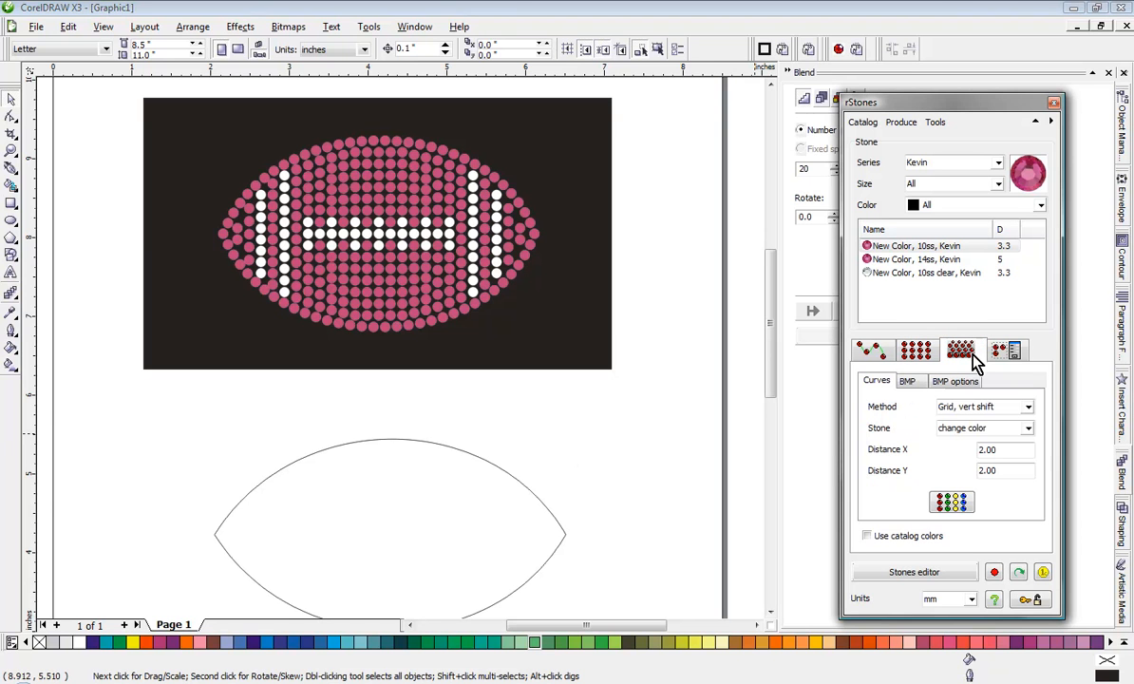
{"action": "left_click", "coordinate": [1003, 353]}
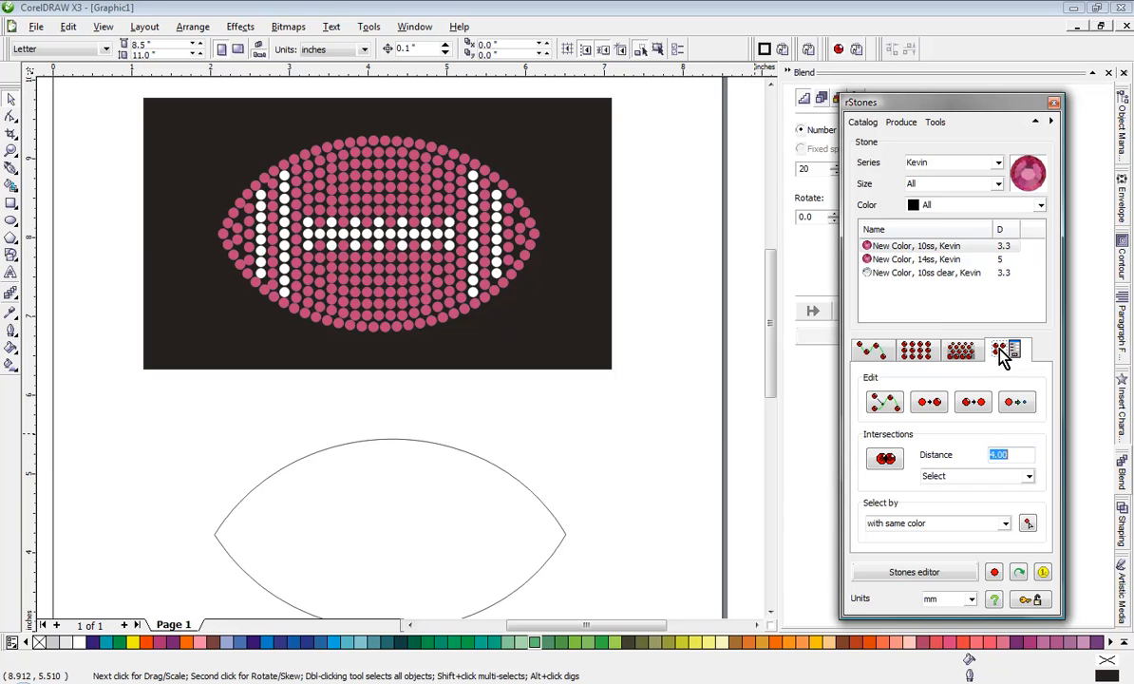
{"action": "left_click", "coordinate": [883, 353]}
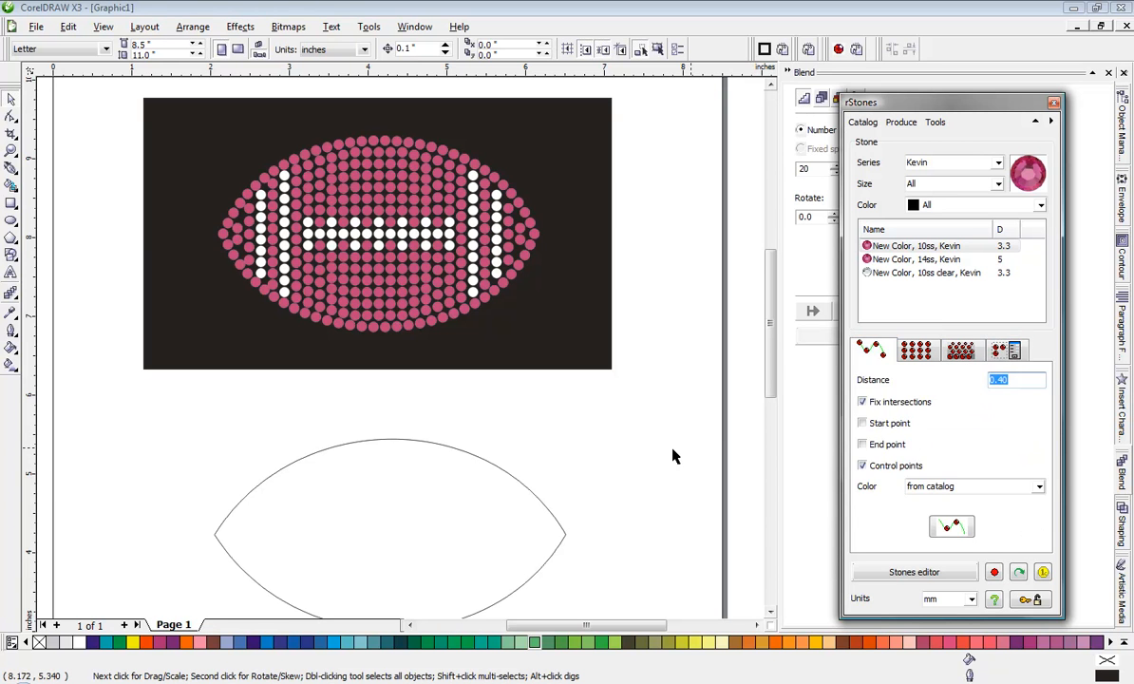
{"action": "left_click", "coordinate": [1053, 102]}
Examine the sample football's stone rows and compare its shape with the empty football outline
{"action": "scroll", "coordinate": [400, 354], "scroll_direction": "down", "scroll_amount": 1}
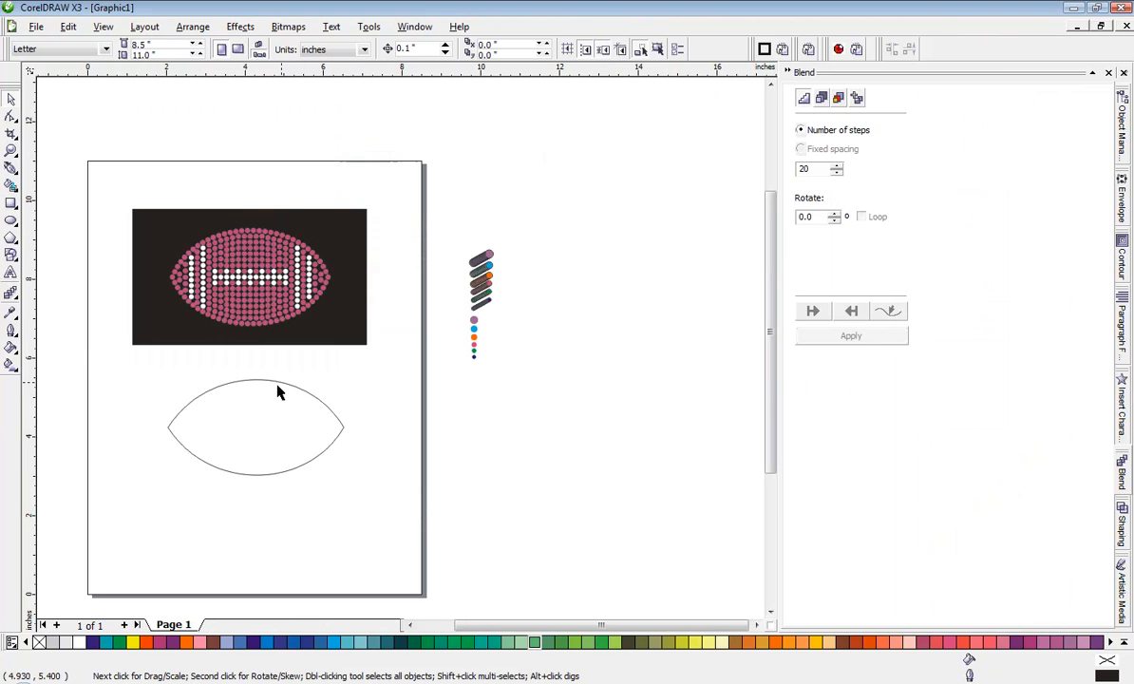
{"action": "scroll", "coordinate": [400, 353], "scroll_direction": "up", "scroll_amount": 1}
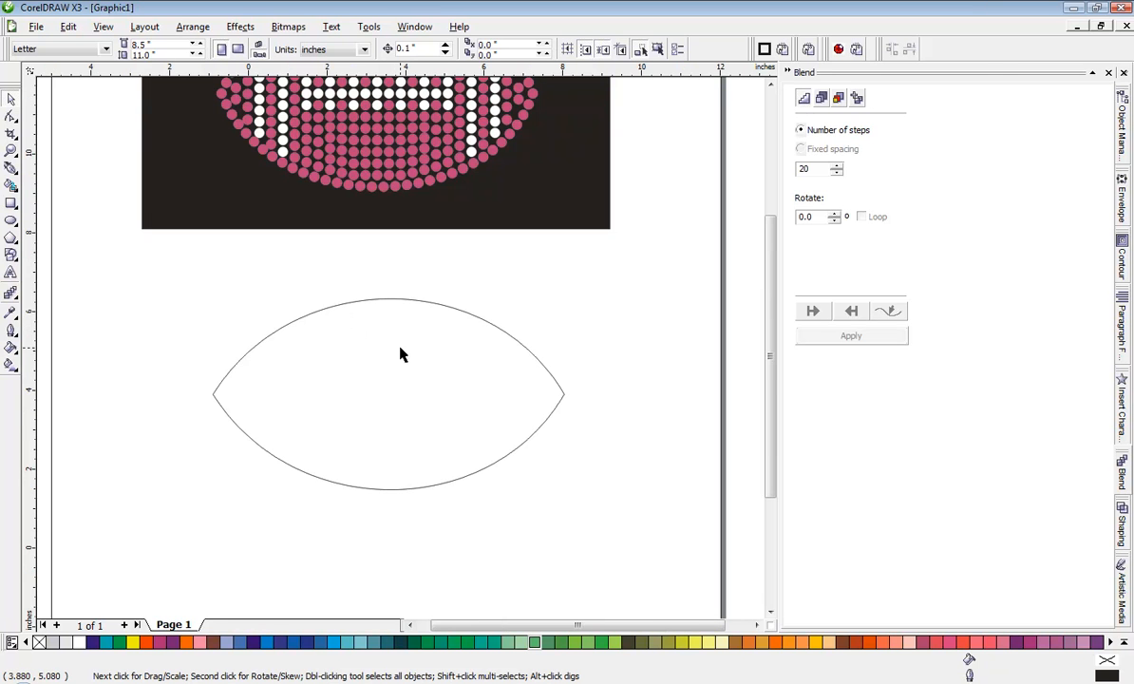
{"action": "scroll", "coordinate": [400, 351], "scroll_direction": "down", "scroll_amount": 1}
{"action": "scroll", "coordinate": [392, 302], "scroll_direction": "up", "scroll_amount": 1}
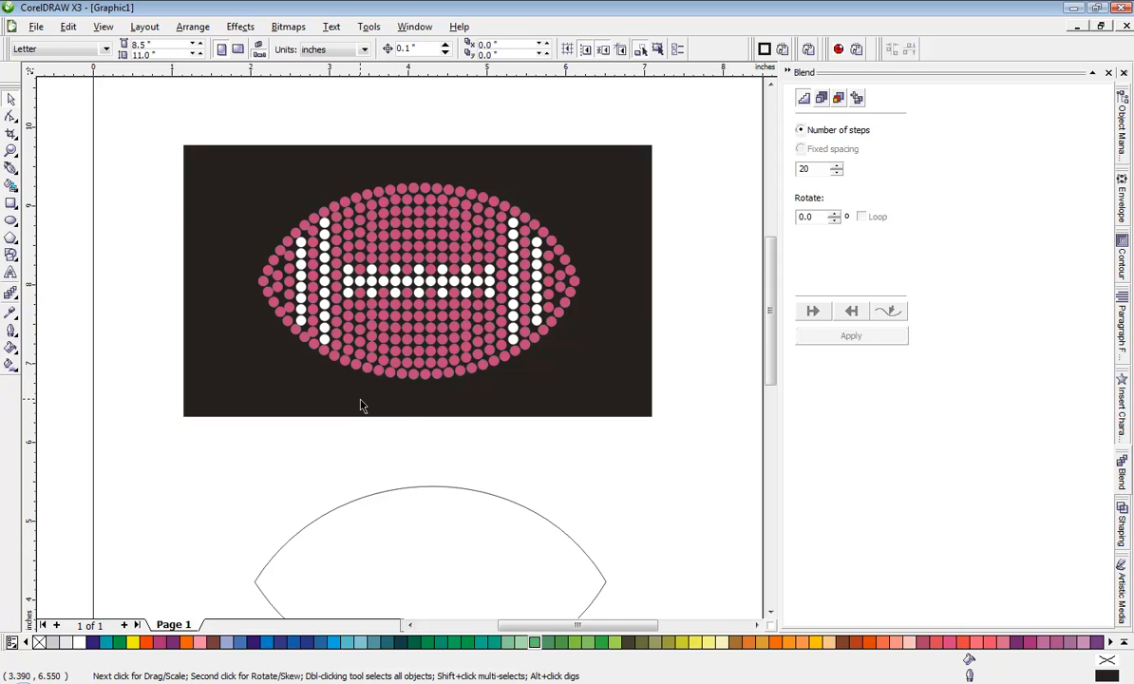
{"action": "scroll", "coordinate": [360, 406], "scroll_direction": "down", "scroll_amount": 1}
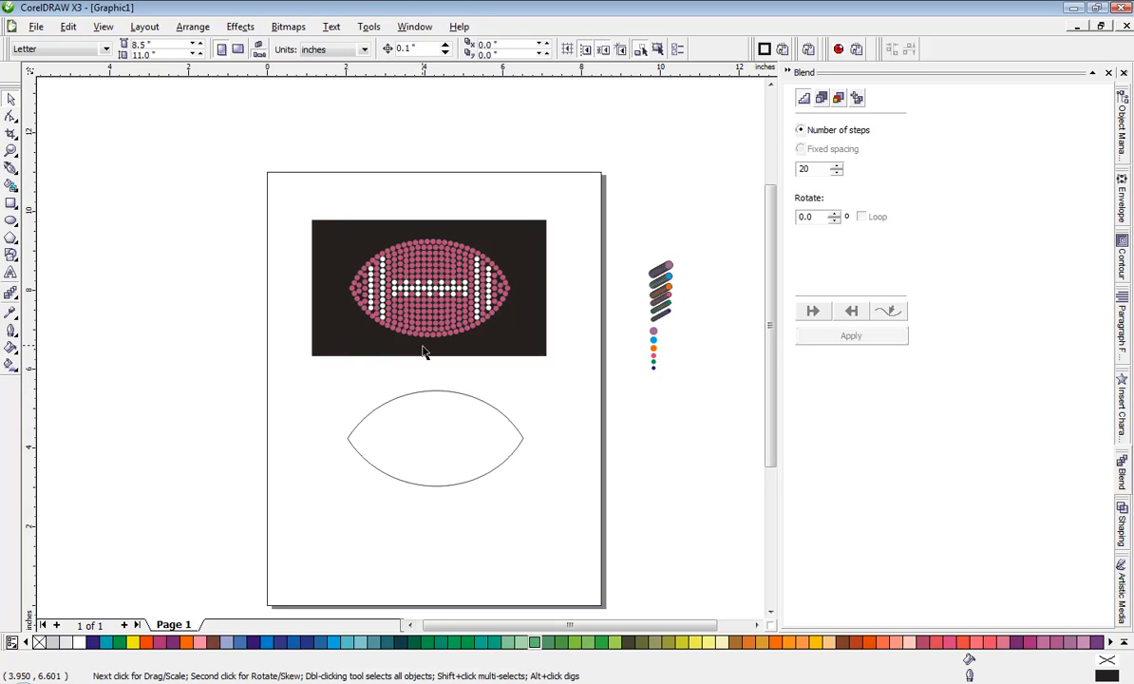
{"action": "scroll", "coordinate": [401, 355], "scroll_direction": "up", "scroll_amount": 2}
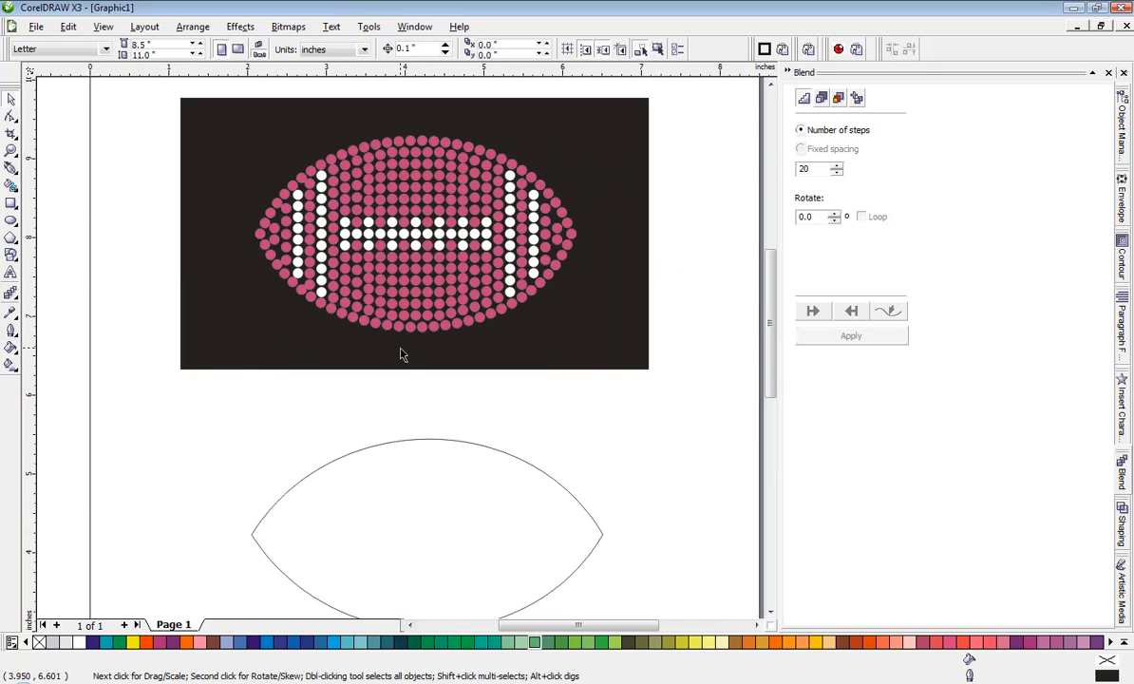
{"action": "scroll", "coordinate": [328, 400], "scroll_direction": "down", "scroll_amount": 2}
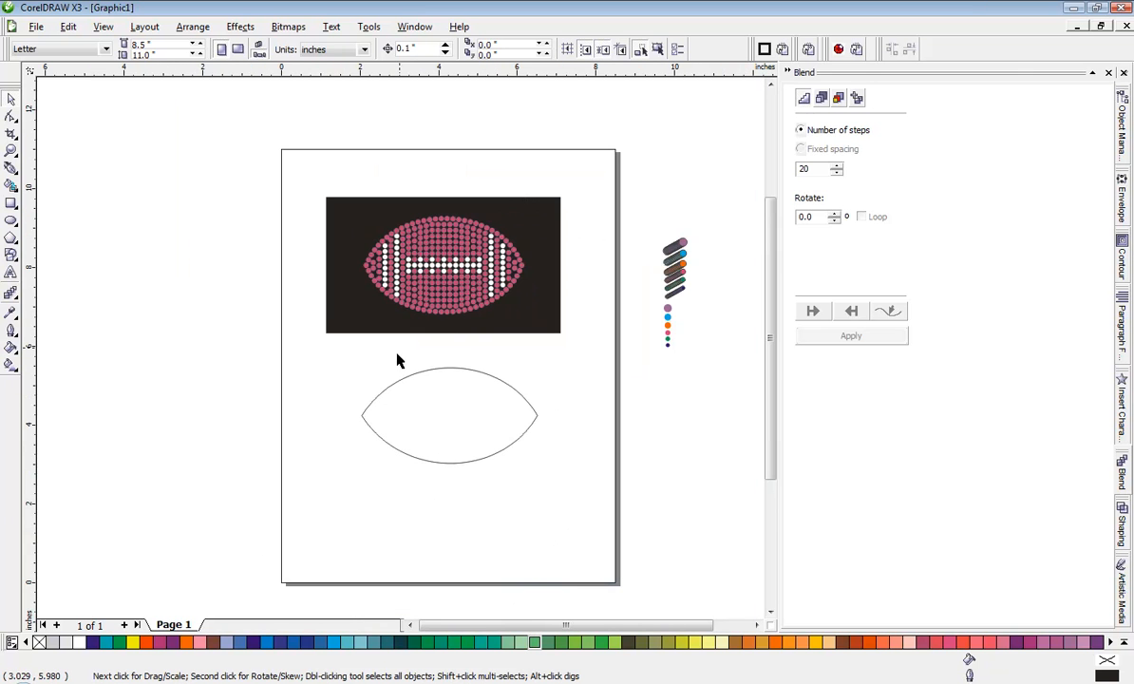
Scale the football outline proportionally to a width of 4 inches and deselect it
{"action": "left_click_drag", "start_coordinate": [337, 477], "coordinate": [544, 353]}
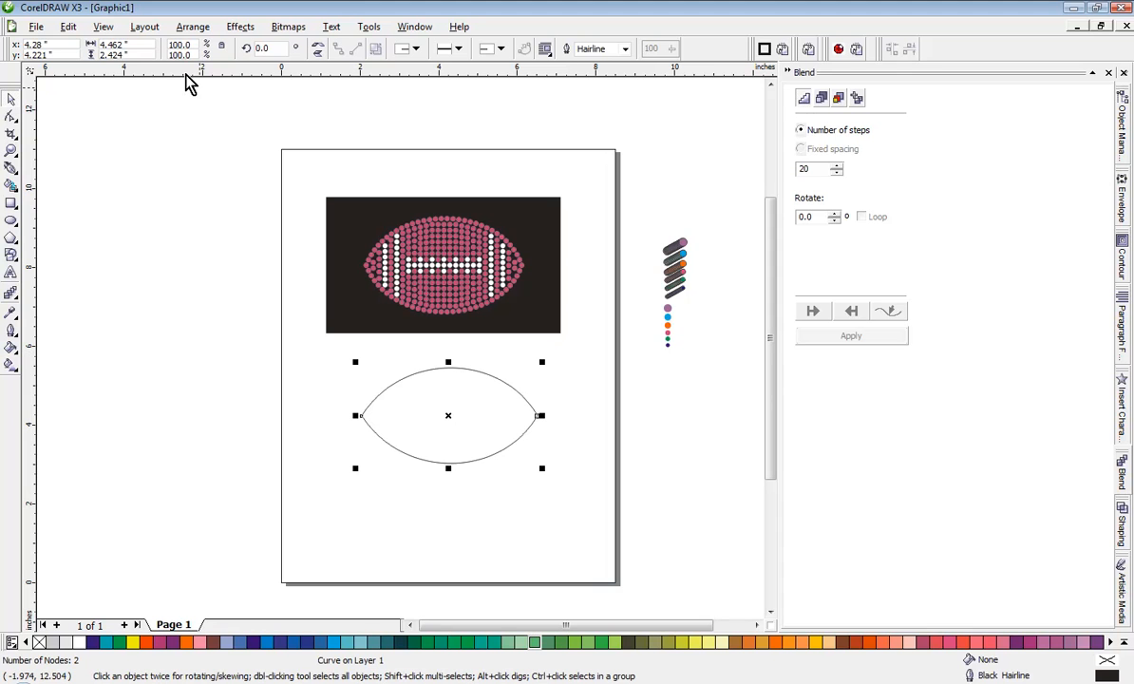
{"action": "left_click", "coordinate": [114, 45]}
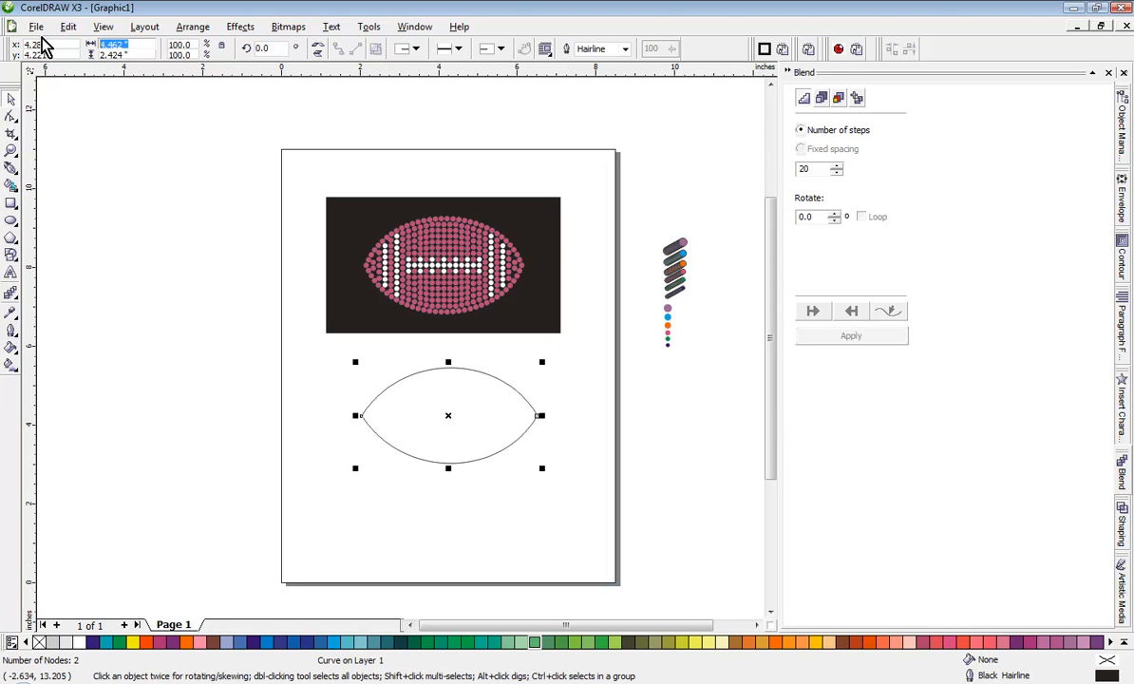
{"action": "type", "text": "4"}
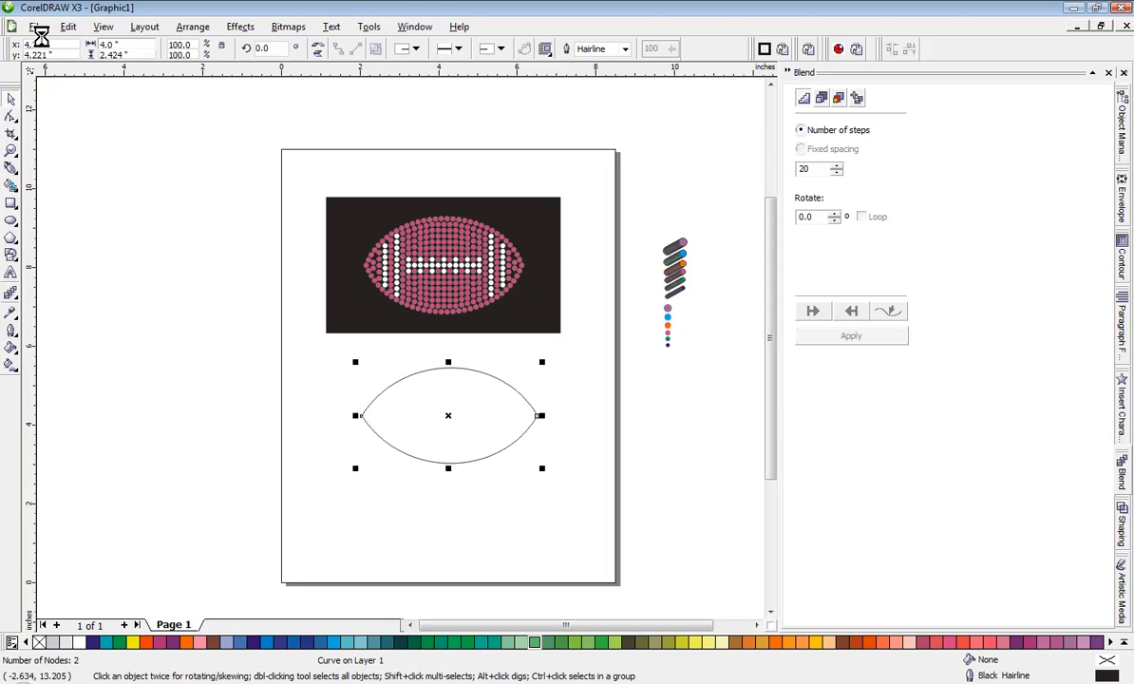
{"action": "key", "text": "Return"}
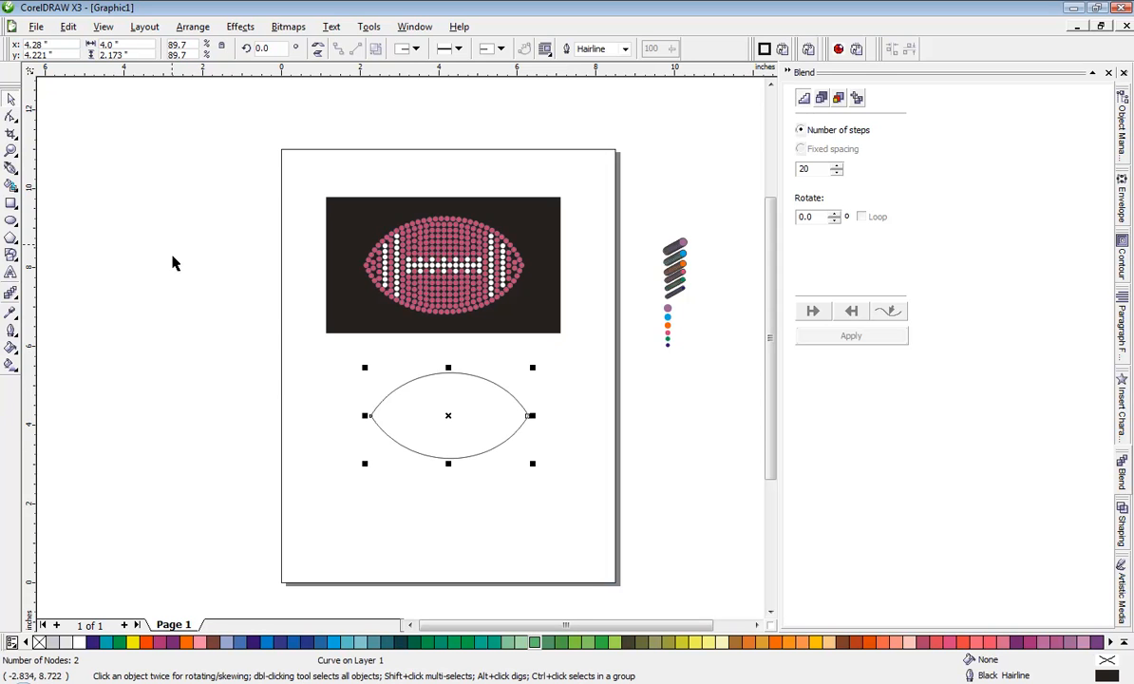
{"action": "left_click", "coordinate": [400, 494]}
Place a vertical guideline through the horizontal centre of the football outline, at about 4.286 inches
{"action": "scroll", "coordinate": [435, 392], "scroll_direction": "up", "scroll_amount": 2}
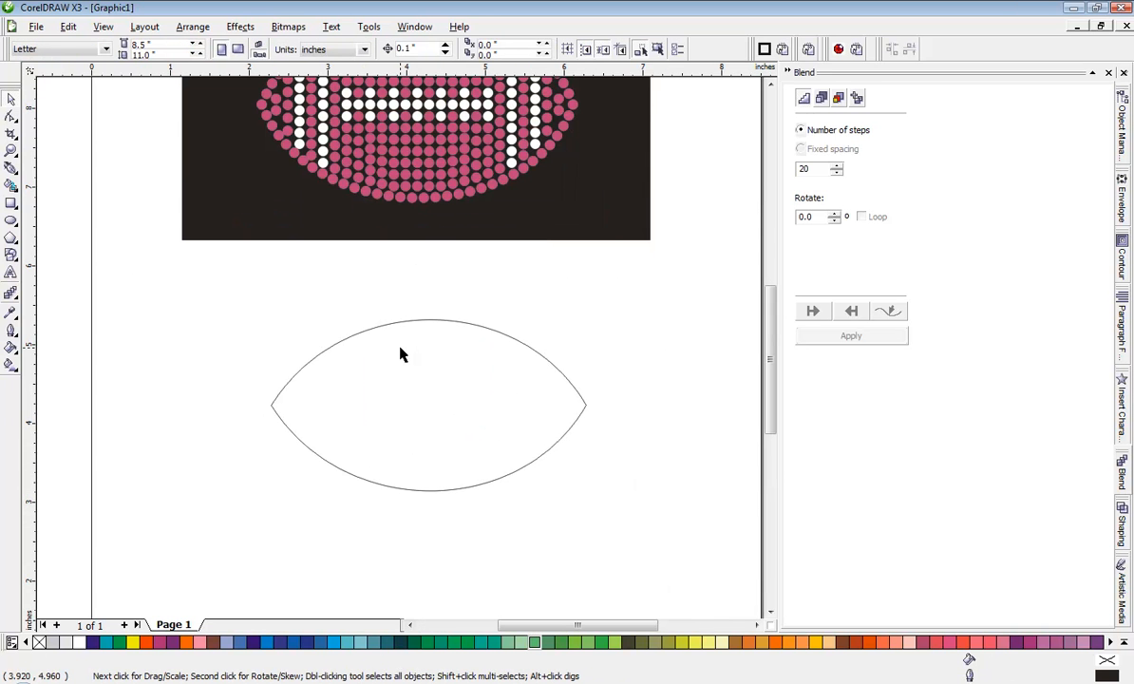
{"action": "left_click_drag", "start_coordinate": [27, 359], "coordinate": [430, 324]}
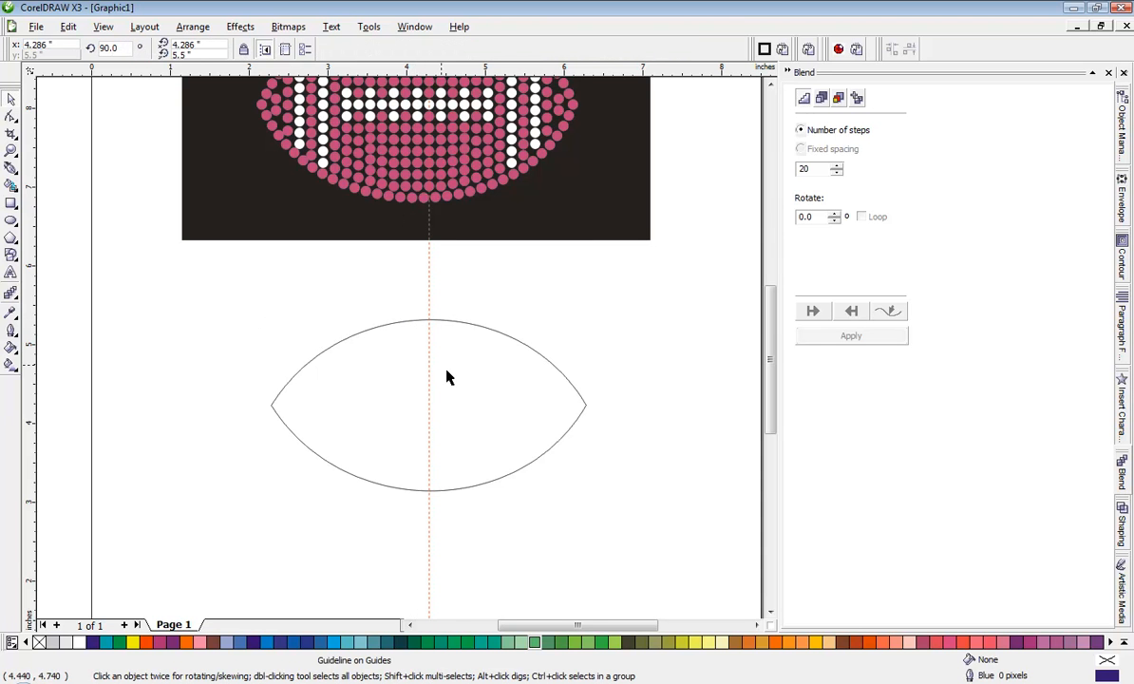
{"action": "scroll", "coordinate": [476, 309], "scroll_direction": "down", "scroll_amount": 1}
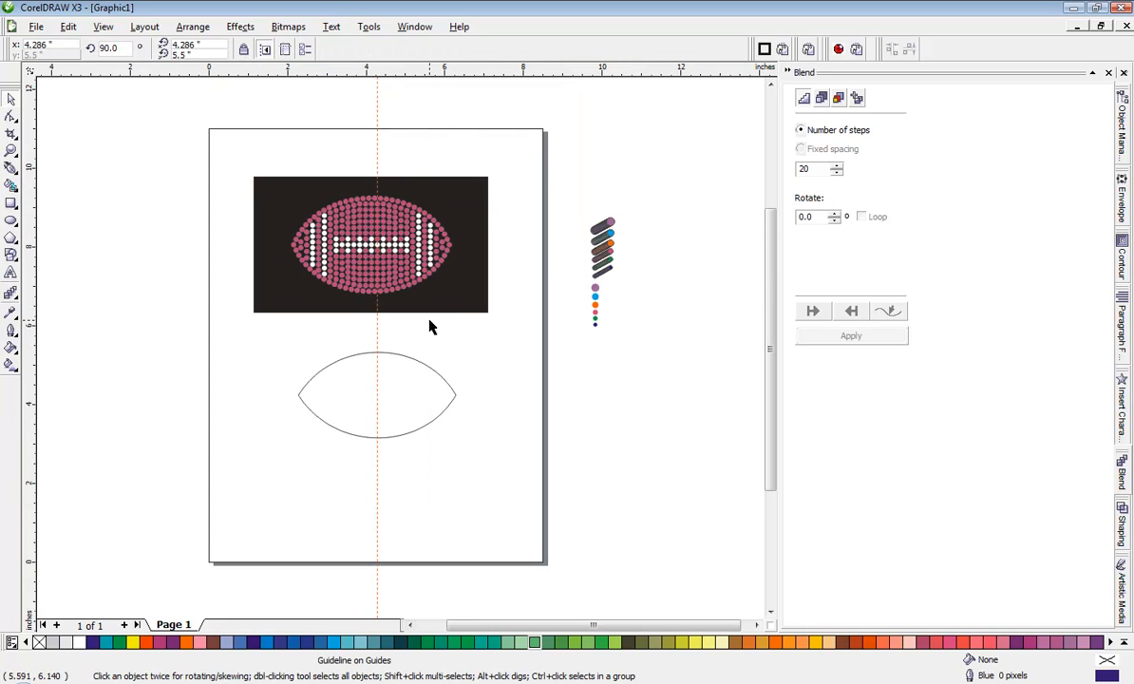
Inspect the size and colour of the end stone in each of the six blended stone strips beside the page
{"action": "scroll", "coordinate": [590, 251], "scroll_direction": "up", "scroll_amount": 1}
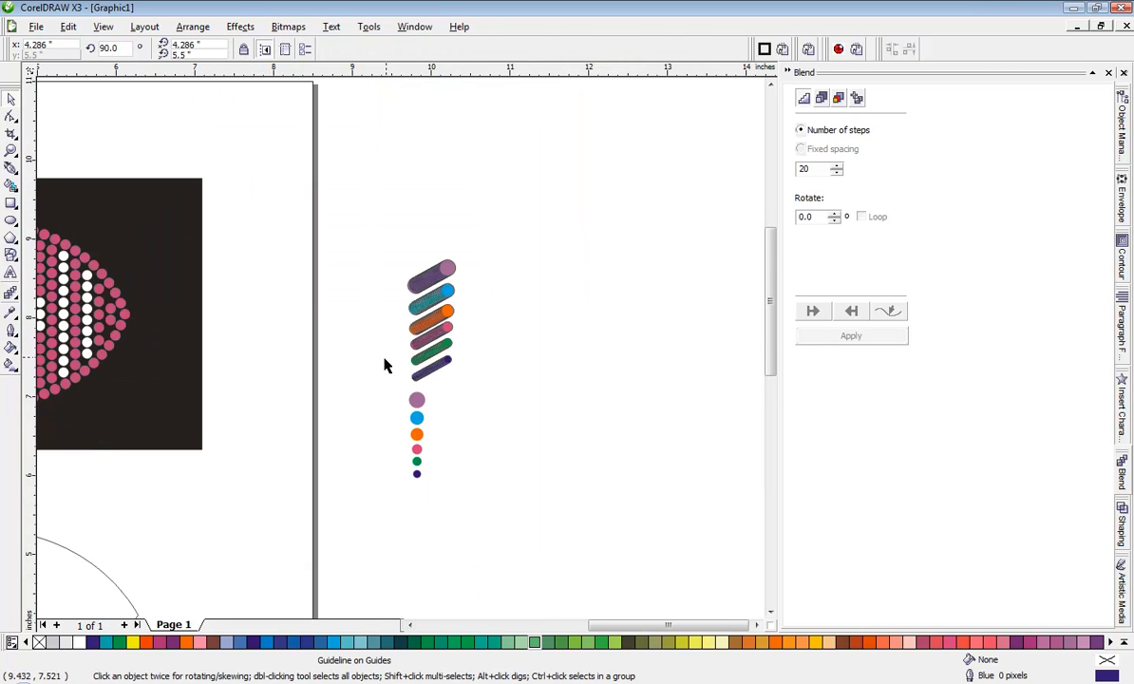
{"action": "scroll", "coordinate": [427, 364], "scroll_direction": "up", "scroll_amount": 1}
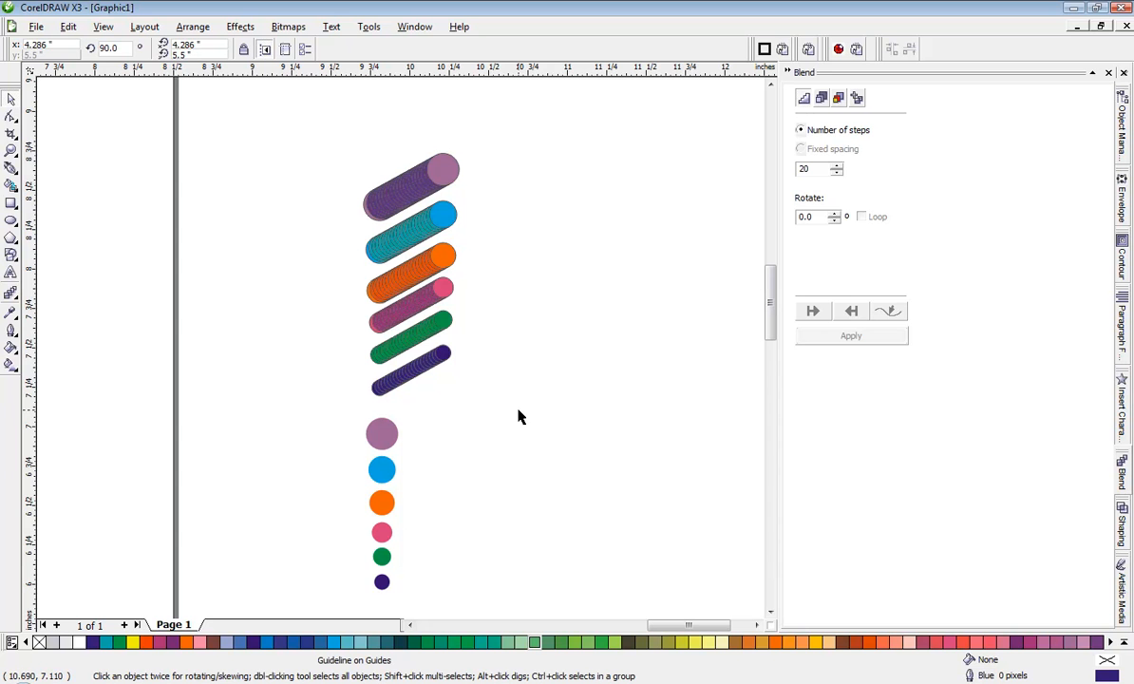
{"action": "left_click", "coordinate": [442, 180]}
{"action": "left_click", "coordinate": [443, 216]}
{"action": "left_click", "coordinate": [444, 255]}
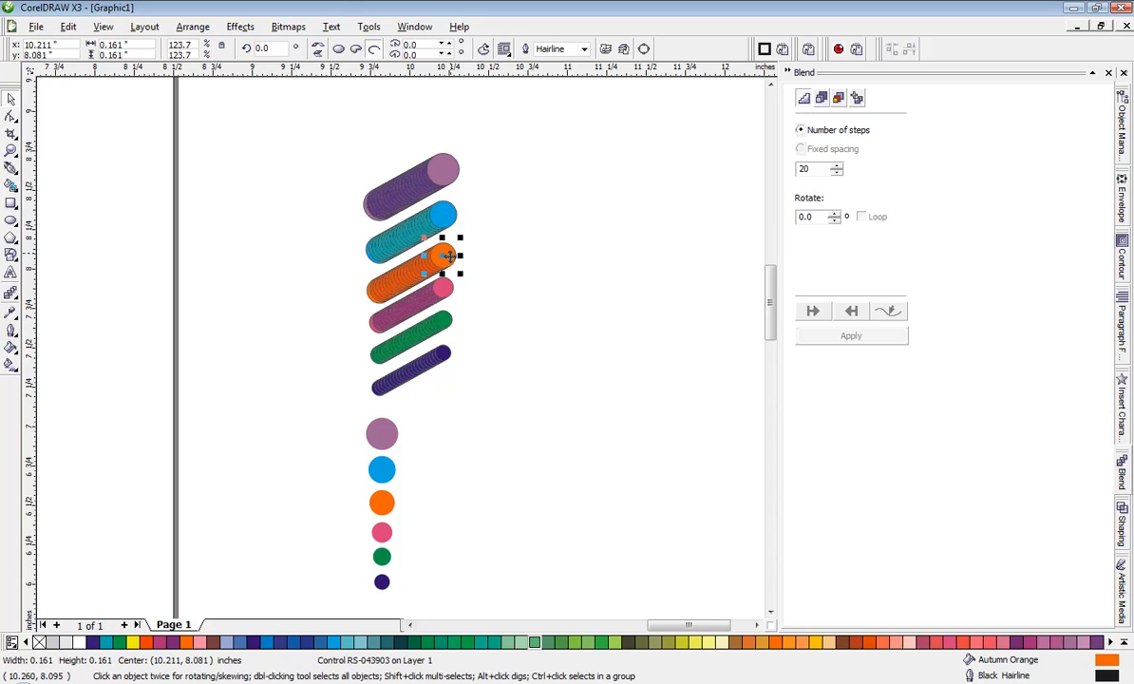
{"action": "left_click", "coordinate": [443, 288]}
{"action": "left_click", "coordinate": [442, 323]}
{"action": "left_click", "coordinate": [441, 355]}
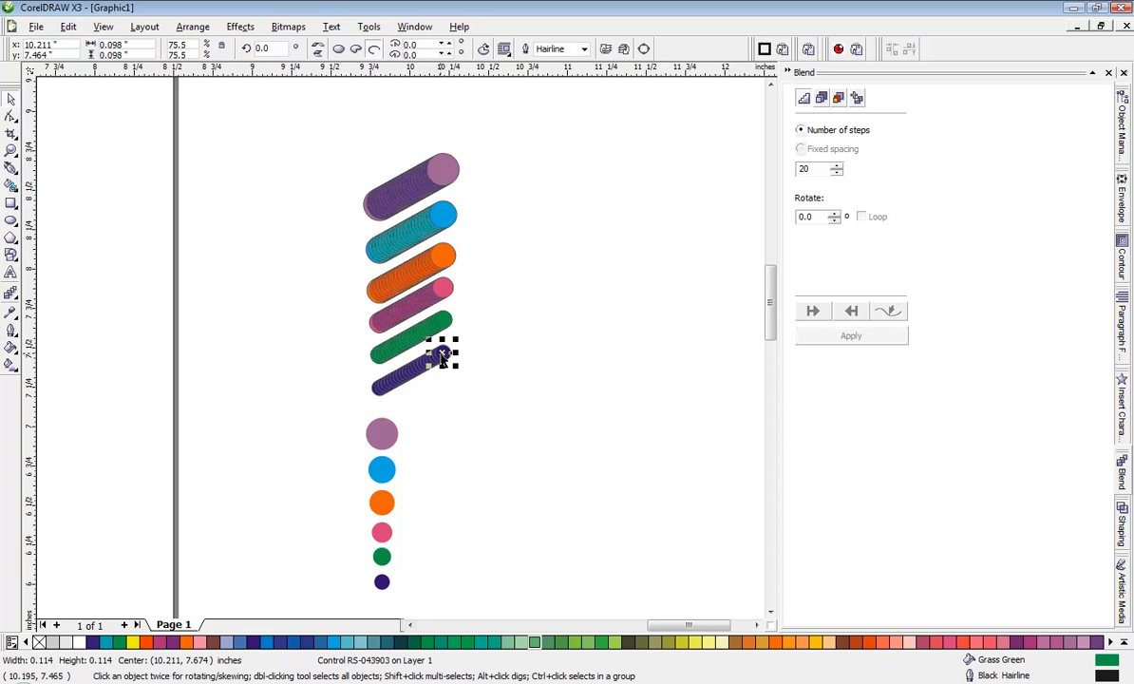
Inspect the size of each of the six loose stones below the blends, from the largest to the smallest
{"action": "left_click", "coordinate": [384, 434]}
{"action": "left_click", "coordinate": [382, 469]}
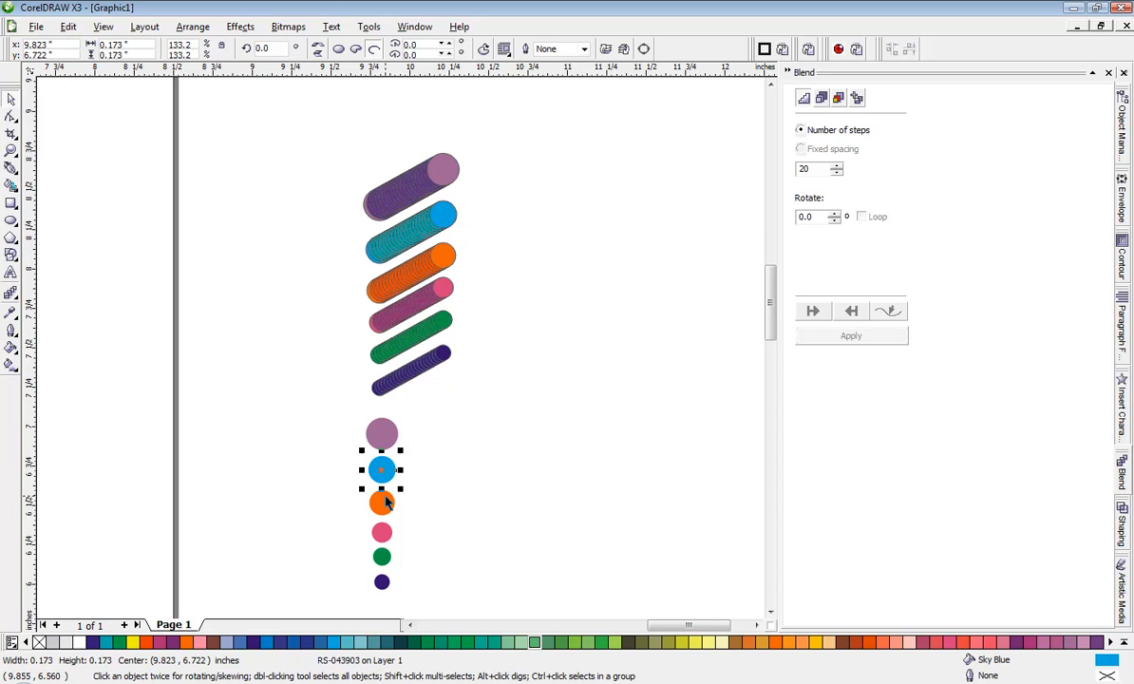
{"action": "left_click", "coordinate": [382, 502]}
{"action": "left_click", "coordinate": [382, 533]}
{"action": "left_click", "coordinate": [382, 557]}
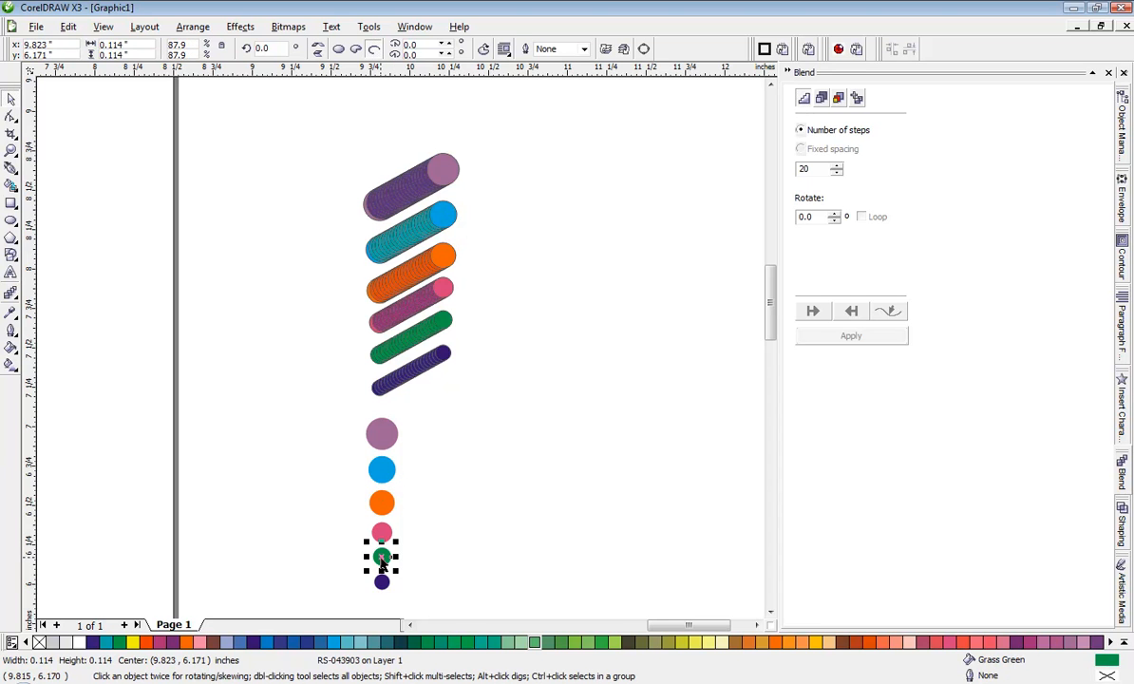
{"action": "left_click", "coordinate": [381, 585]}
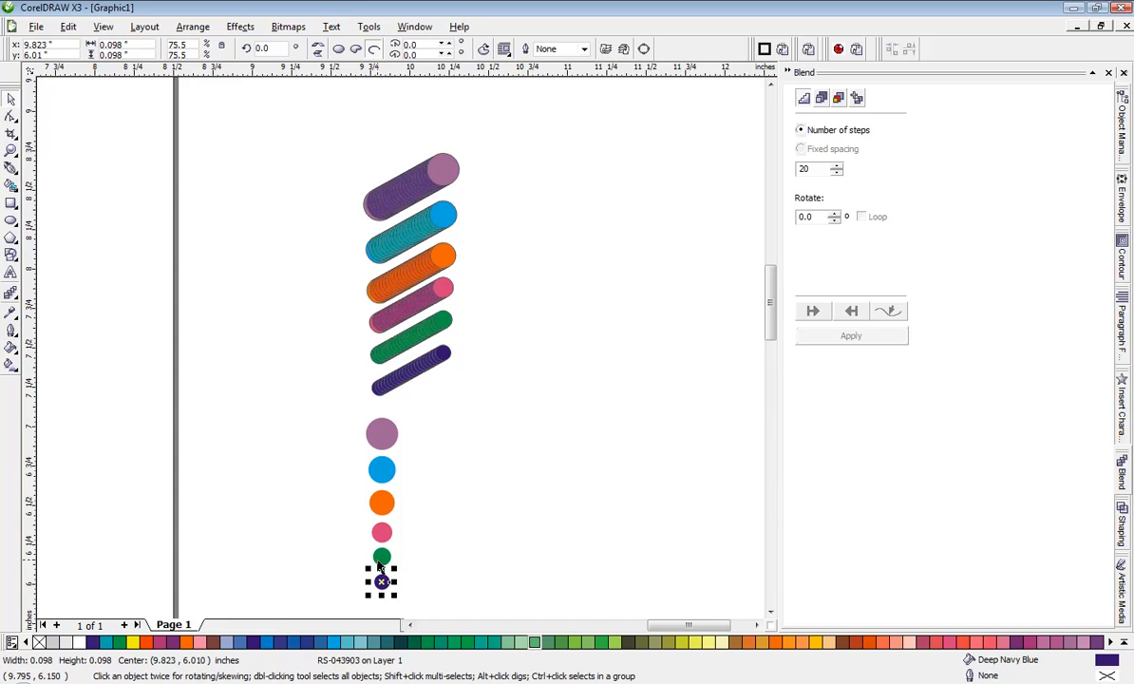
Compare the sizes of the loose rose, green and navy stones with the larger orange and purple ones
{"action": "left_click", "coordinate": [382, 534]}
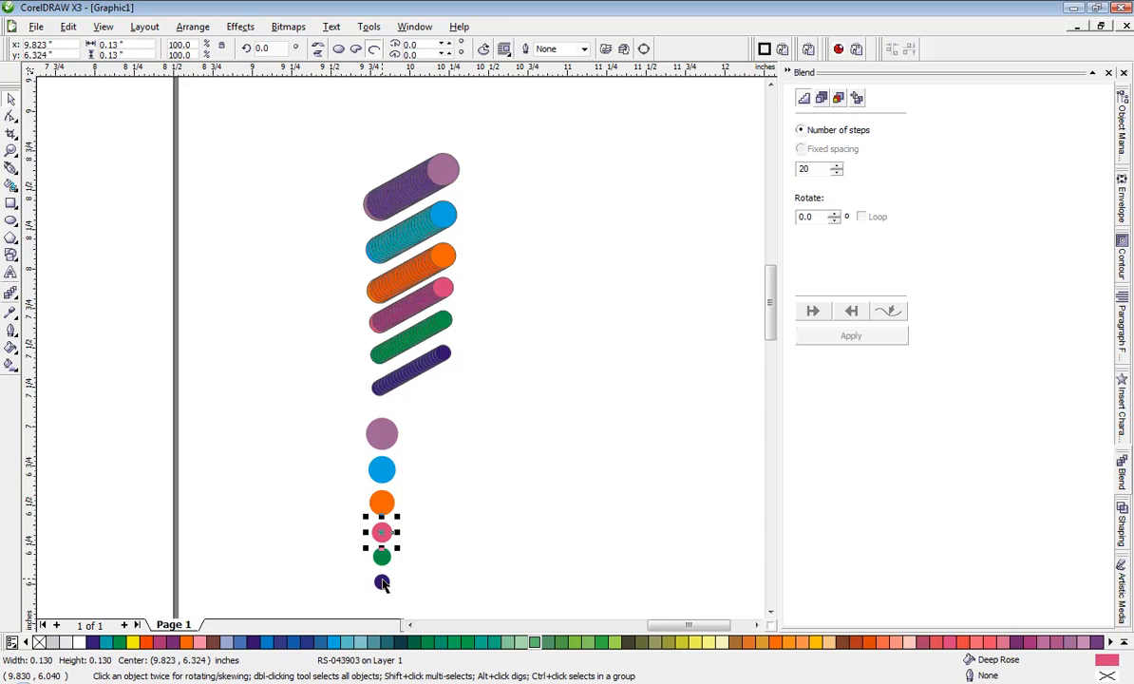
{"action": "left_click", "coordinate": [382, 581]}
{"action": "left_click", "coordinate": [384, 555]}
{"action": "left_click", "coordinate": [381, 533]}
{"action": "left_click", "coordinate": [379, 502]}
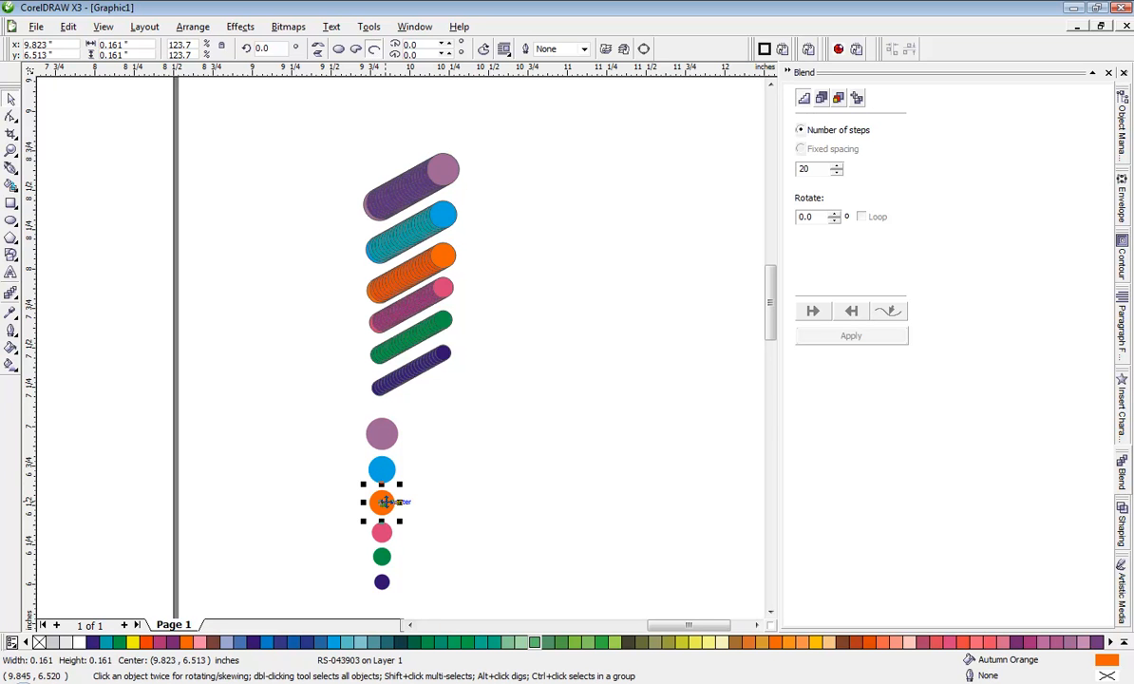
{"action": "left_click", "coordinate": [380, 434]}
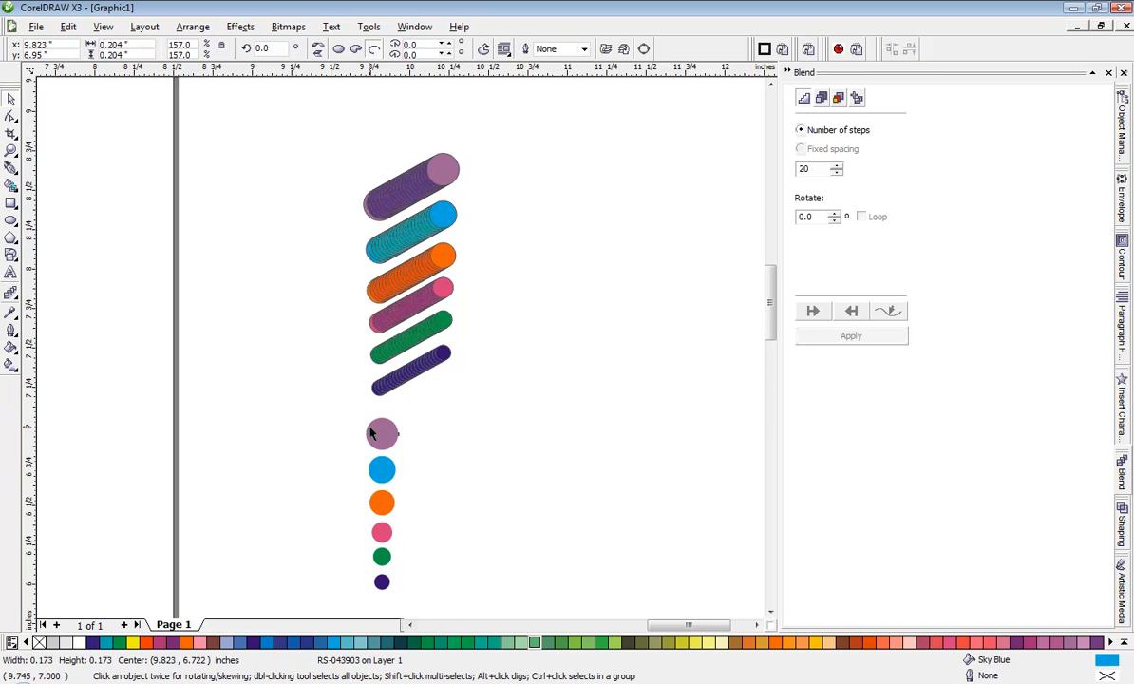
{"action": "left_click", "coordinate": [477, 491]}
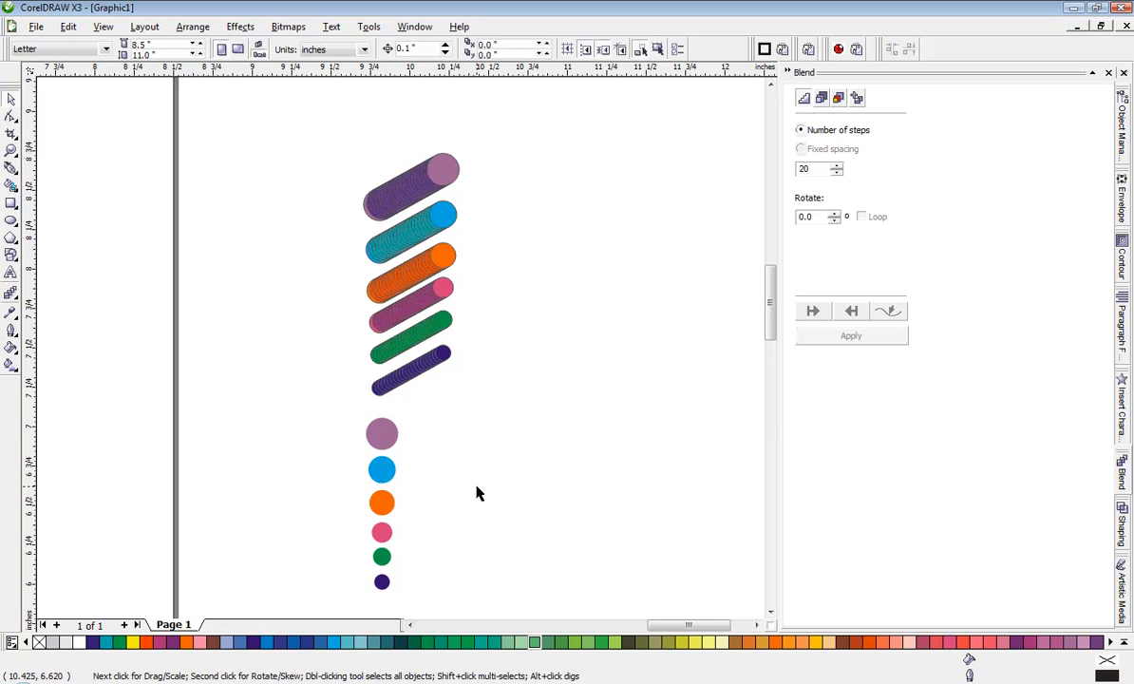
{"action": "left_click", "coordinate": [384, 537]}
{"action": "left_click", "coordinate": [382, 558]}
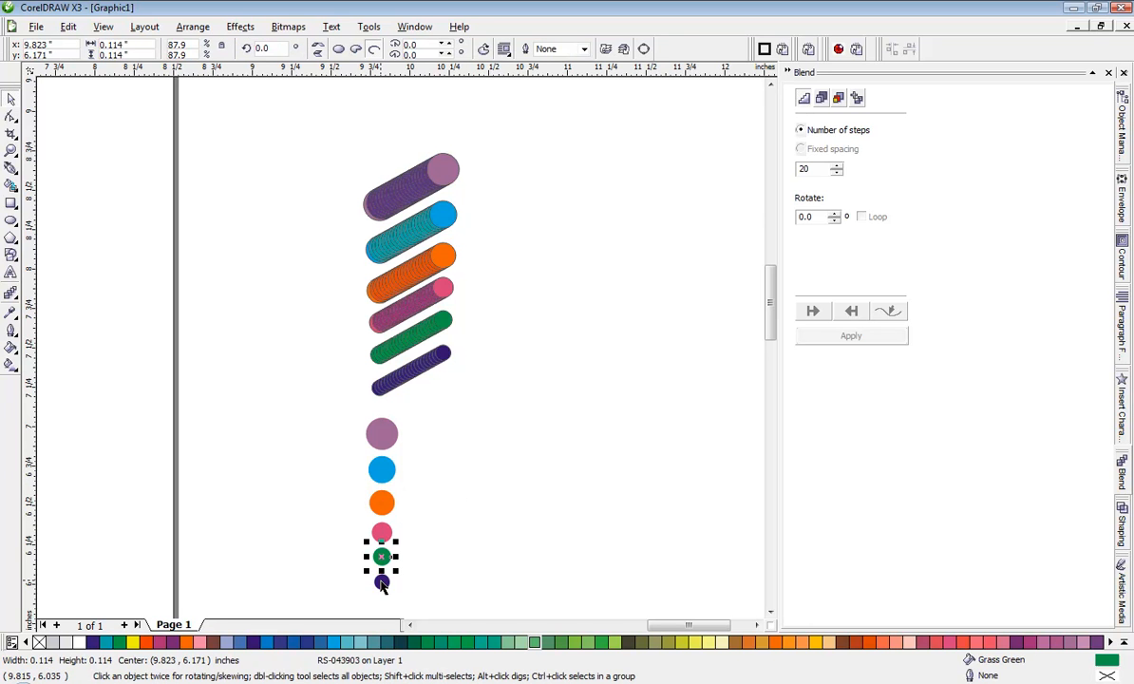
{"action": "left_click", "coordinate": [384, 585]}
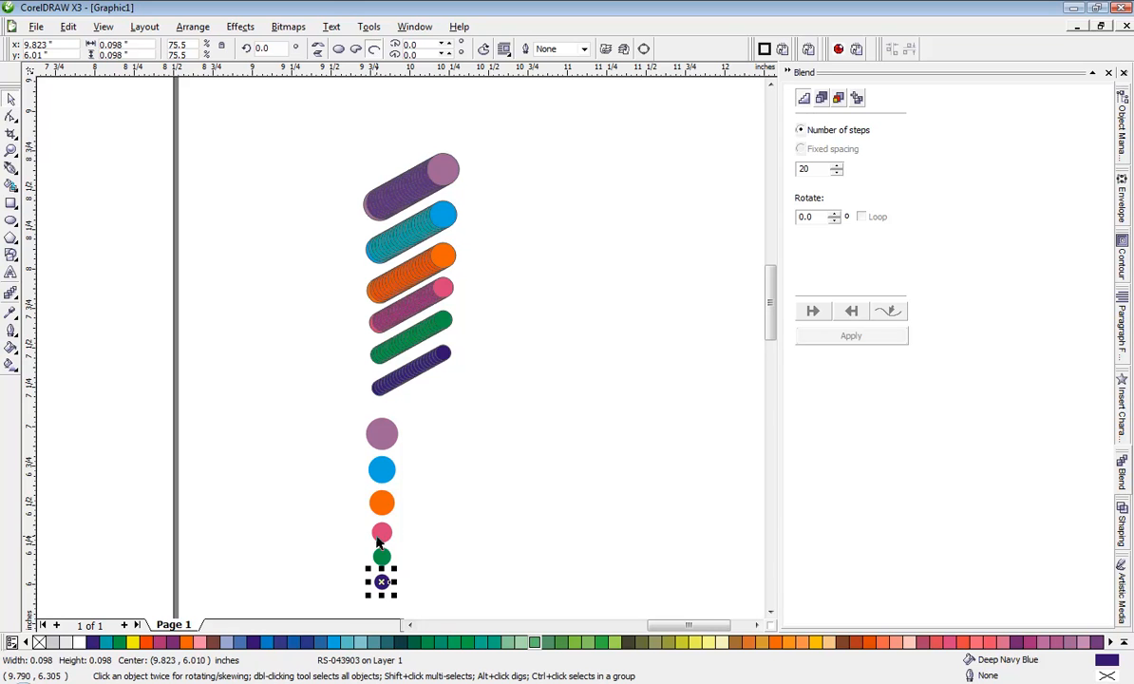
Compare the loose rose, orange and blue stones with the blended strips above them
{"action": "left_click", "coordinate": [382, 528]}
{"action": "left_click", "coordinate": [381, 503]}
{"action": "left_click", "coordinate": [464, 497]}
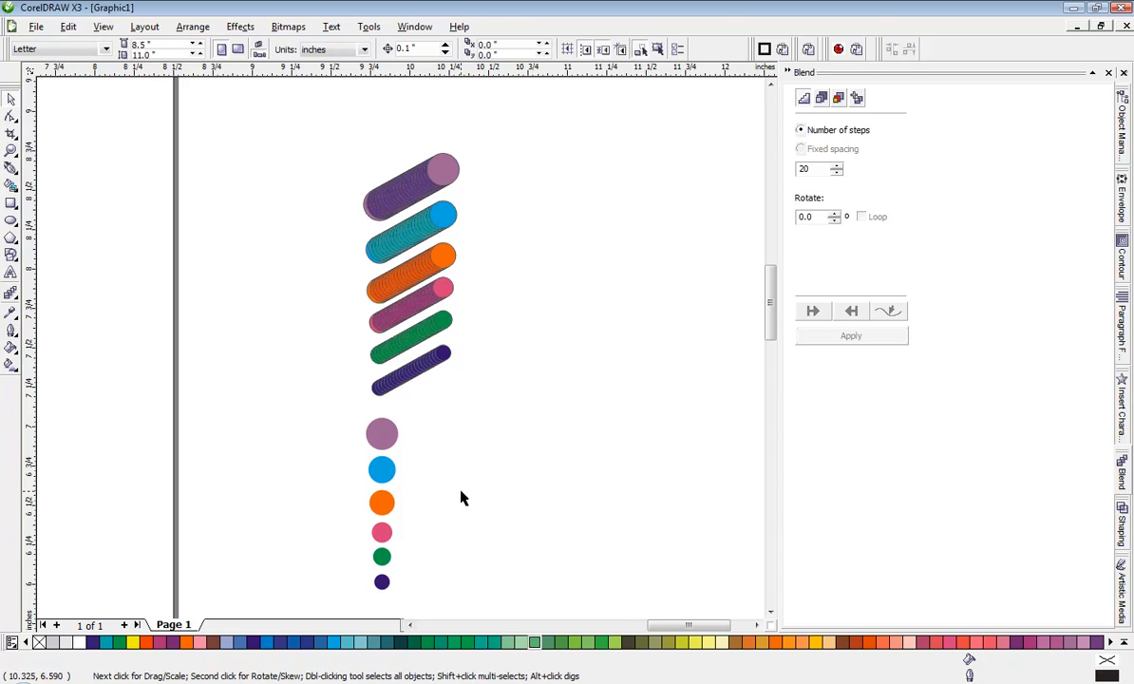
{"action": "left_click", "coordinate": [386, 470]}
{"action": "left_click", "coordinate": [441, 480]}
{"action": "scroll", "coordinate": [400, 354], "scroll_direction": "down", "scroll_amount": 4}
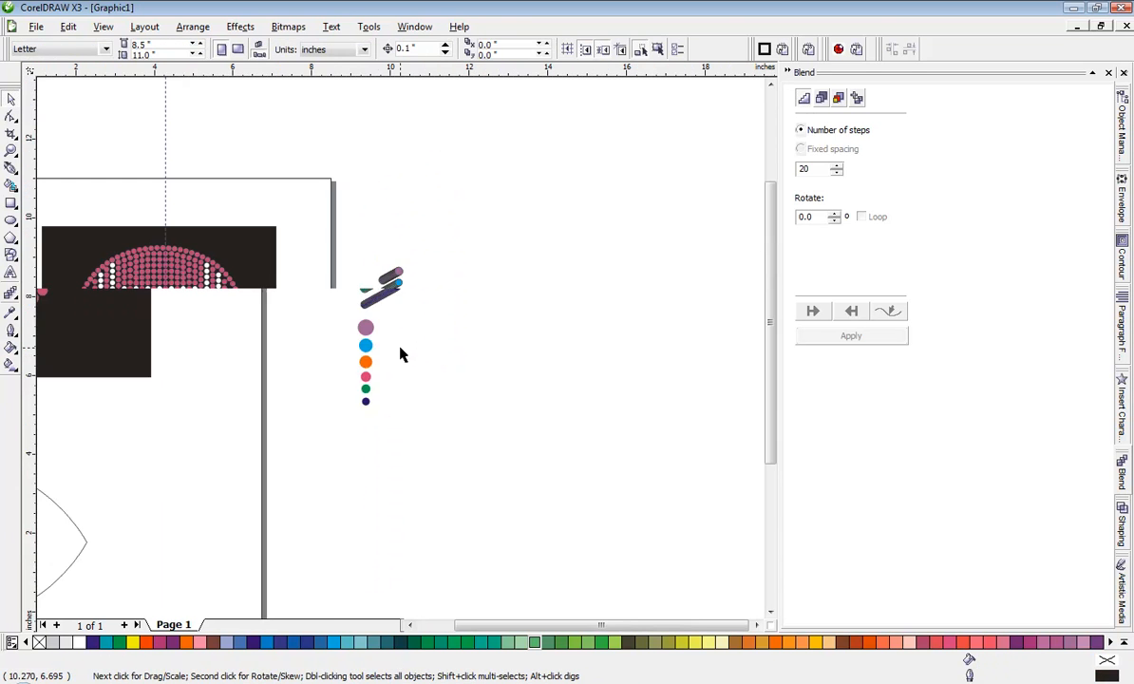
{"action": "scroll", "coordinate": [377, 290], "scroll_direction": "up", "scroll_amount": 2}
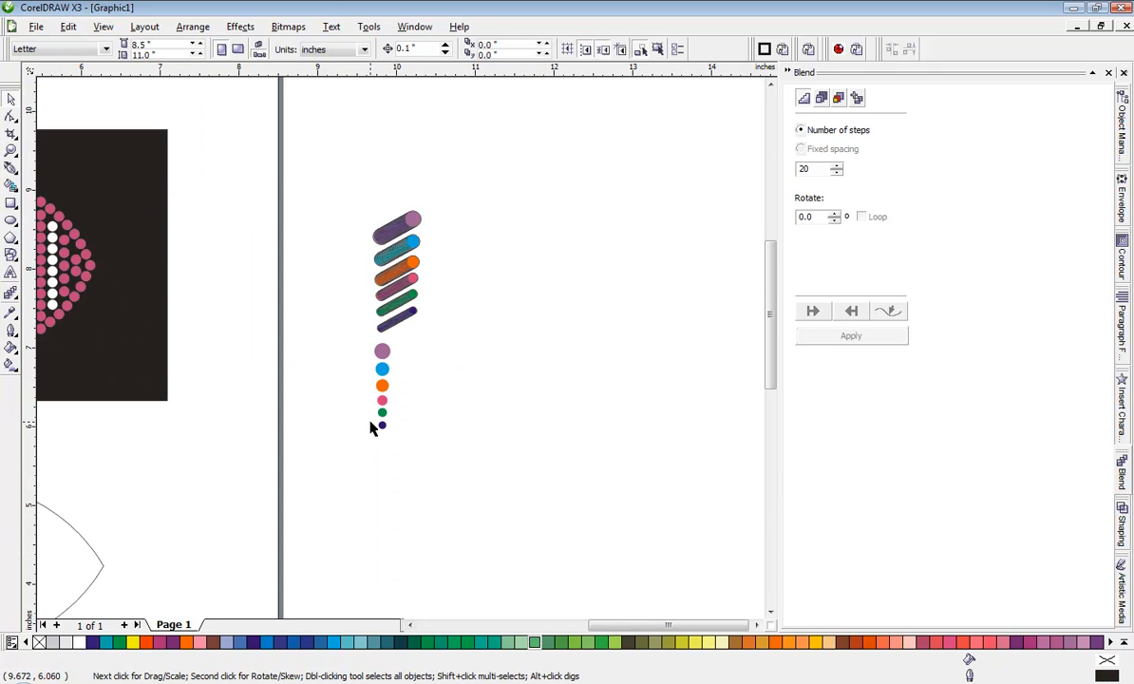
{"action": "scroll", "coordinate": [367, 316], "scroll_direction": "up", "scroll_amount": 2}
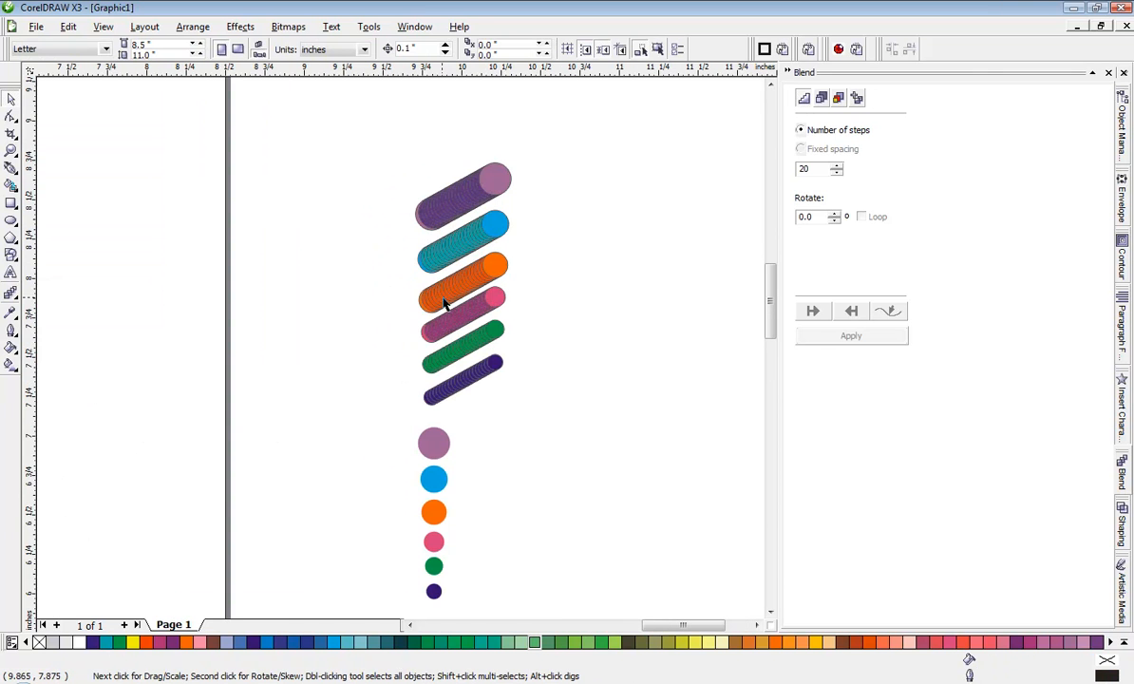
Try copying the blue blended strip into the empty area beside the stones, at about 11.184, 7.161 inches, and undo the copy
{"action": "left_click", "coordinate": [485, 238]}
{"action": "left_click_drag", "start_coordinate": [482, 243], "coordinate": [466, 236]}
{"action": "left_click_drag", "start_coordinate": [458, 240], "coordinate": [644, 407]}
{"action": "left_click", "coordinate": [672, 436]}
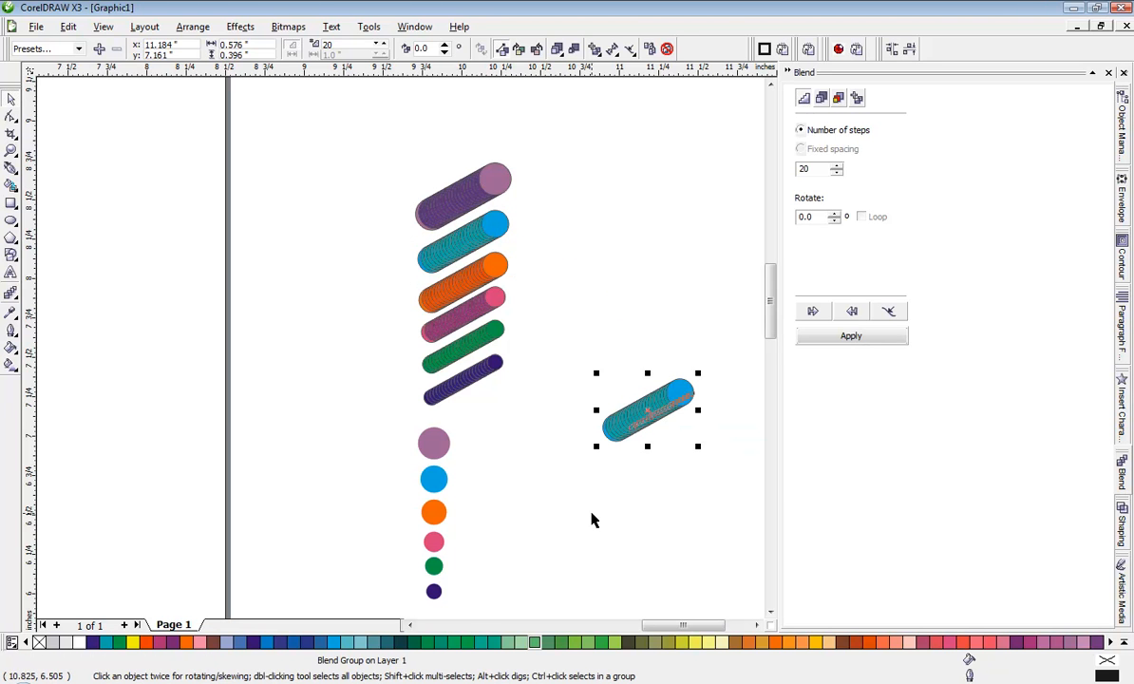
{"action": "left_click", "coordinate": [594, 518]}
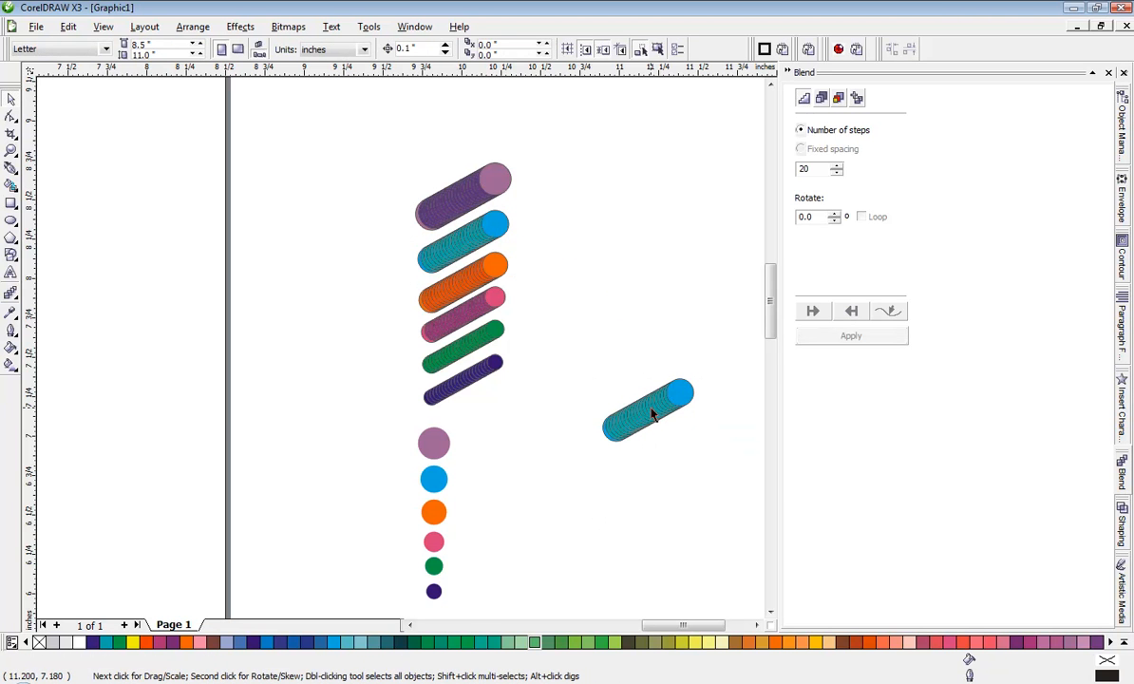
{"action": "key", "text": "ctrl+z"}
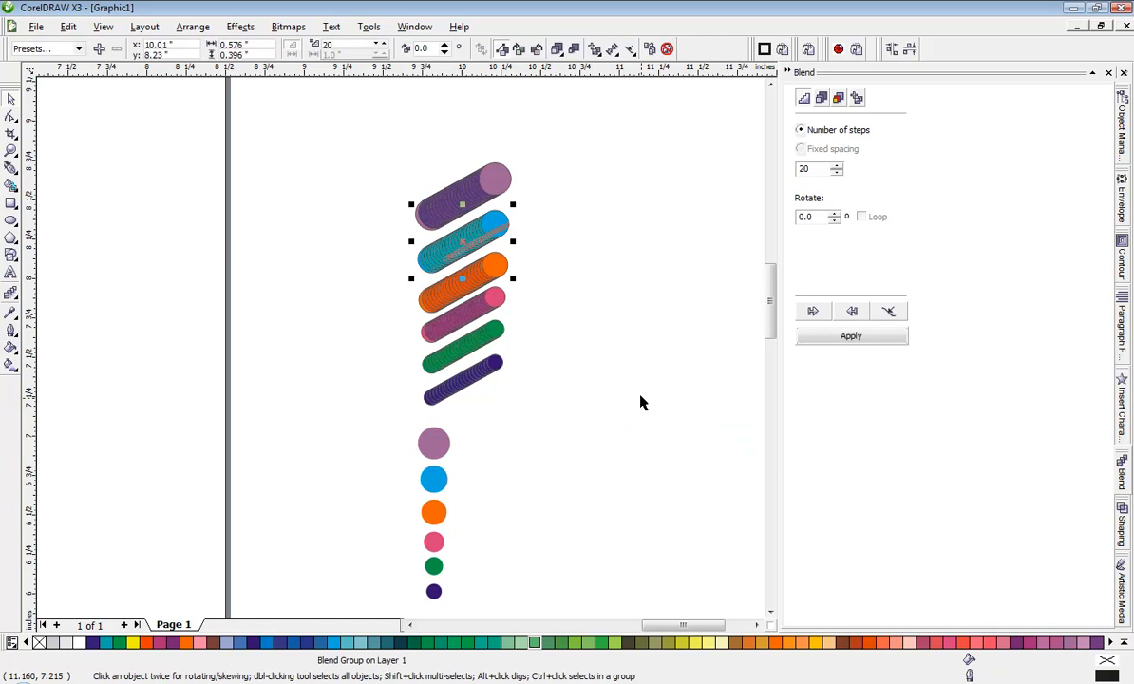
{"action": "left_click", "coordinate": [641, 400]}
Place two separate copies of the loose plum stone in the empty area and blend them with 20 steps
{"action": "left_click_drag", "start_coordinate": [443, 448], "coordinate": [684, 383]}
{"action": "left_click", "coordinate": [639, 457]}
{"action": "left_click", "coordinate": [703, 402]}
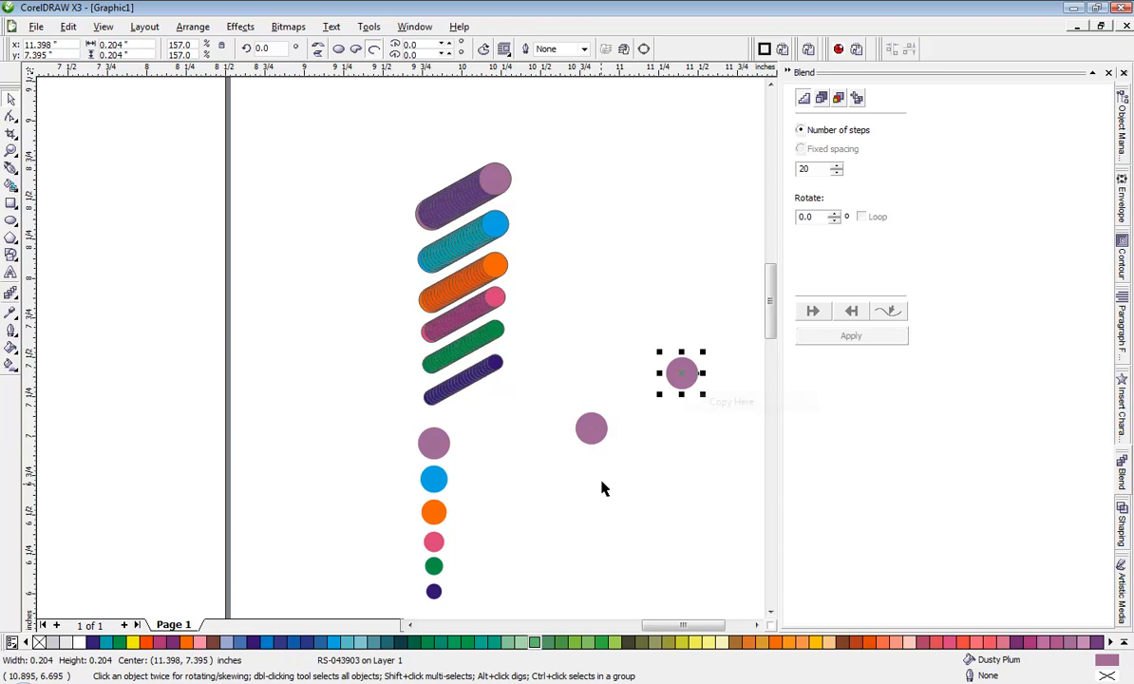
{"action": "left_click_drag", "start_coordinate": [537, 475], "coordinate": [730, 370]}
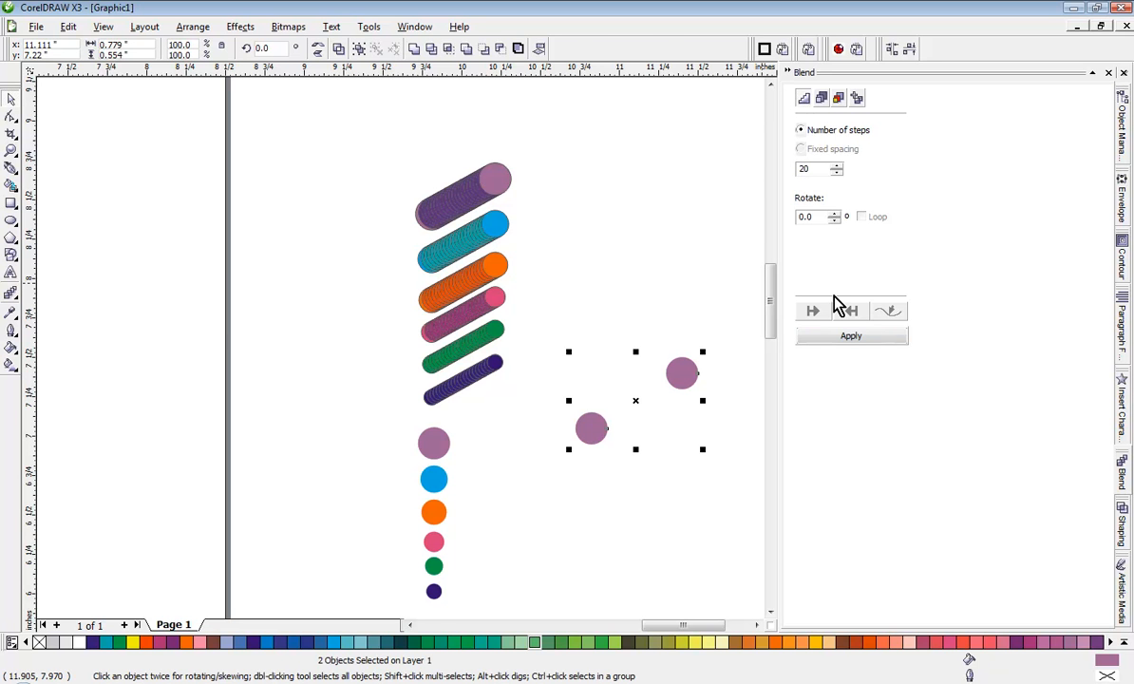
{"action": "left_click", "coordinate": [828, 338]}
{"action": "left_click", "coordinate": [597, 471]}
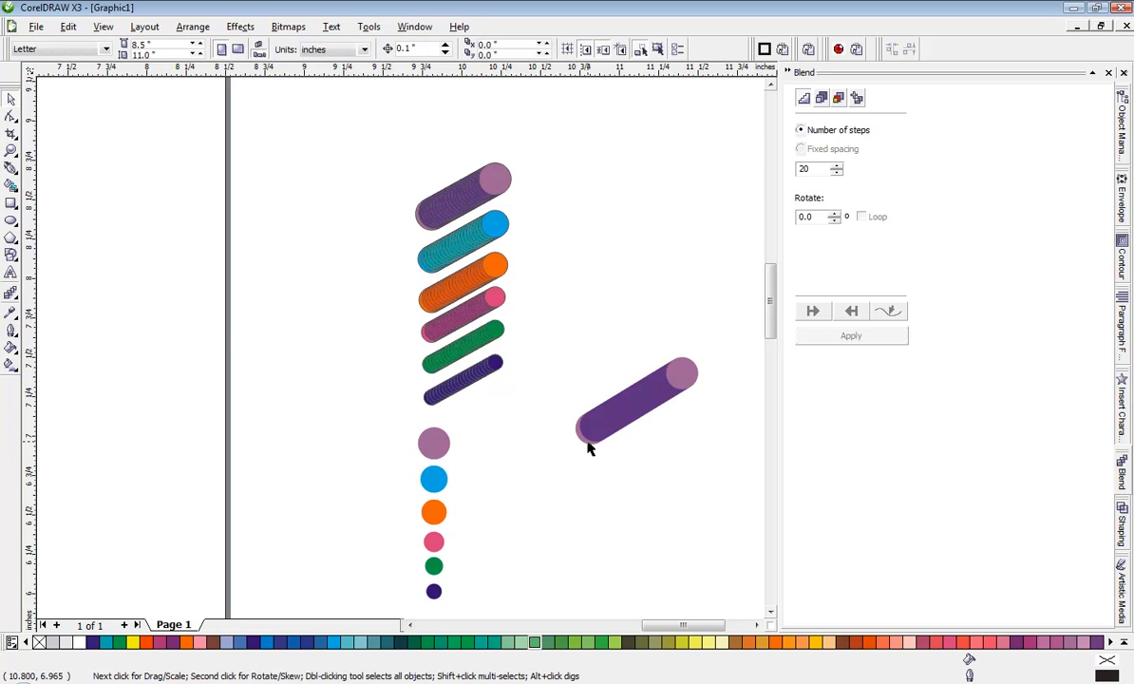
Move the upper end stone of the new plum blend to about 11.545, 7.78 inches
{"action": "left_click", "coordinate": [591, 425]}
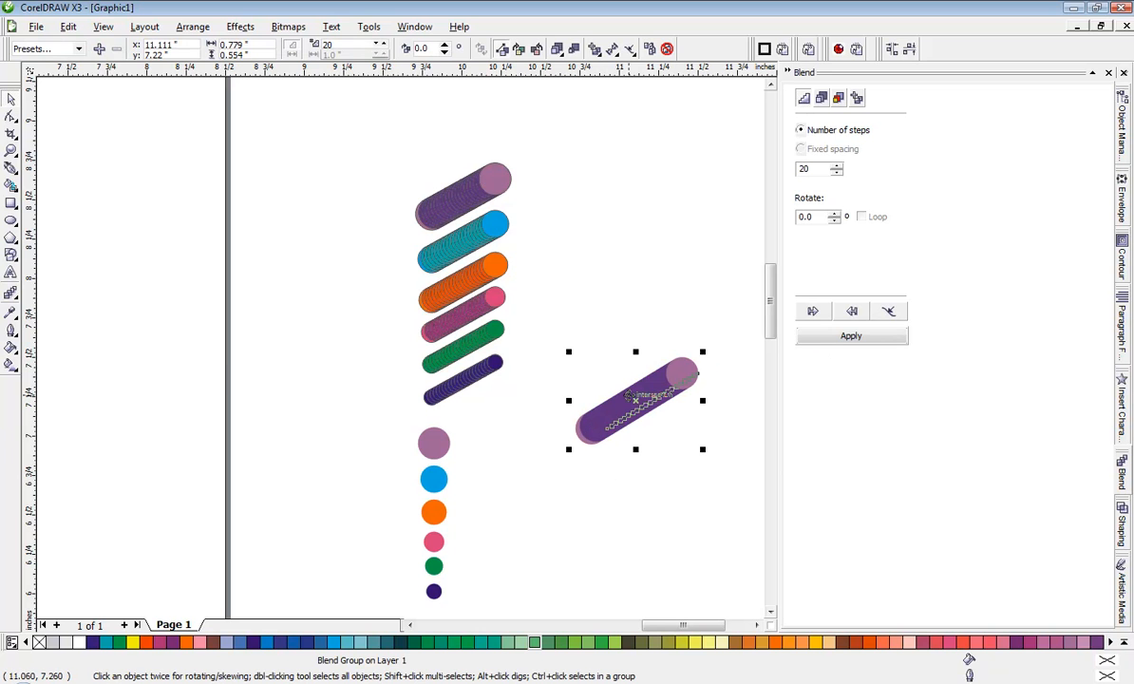
{"action": "left_click", "coordinate": [671, 471]}
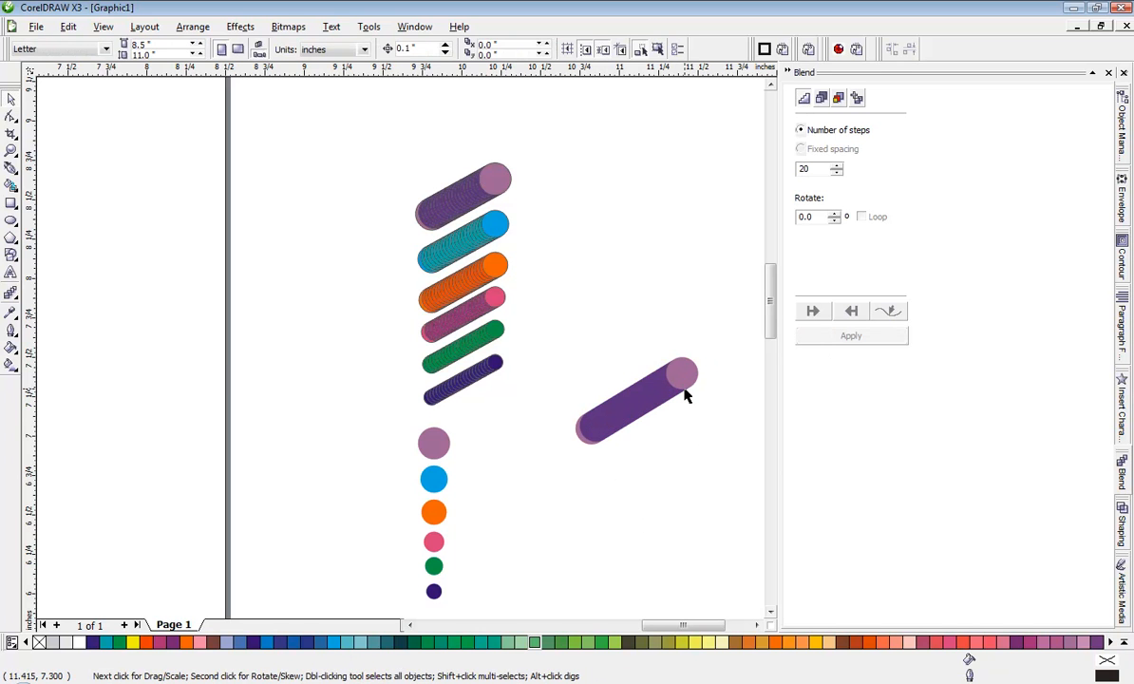
{"action": "left_click", "coordinate": [689, 371]}
{"action": "left_click_drag", "start_coordinate": [688, 371], "coordinate": [704, 312]}
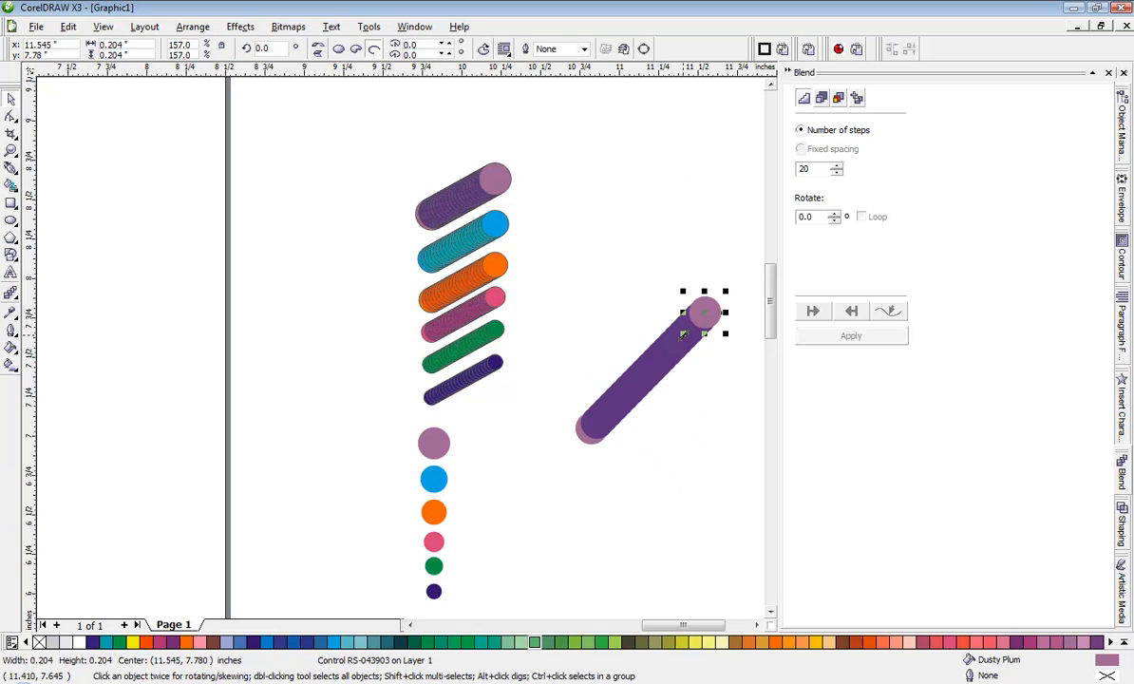
Undo the end stone move, the plum blend and the two plum stone copies
{"action": "key", "text": "ctrl+z"}
{"action": "key", "text": "ctrl+z"}
{"action": "key", "text": "ctrl+z"}
{"action": "key", "text": "ctrl+z"}
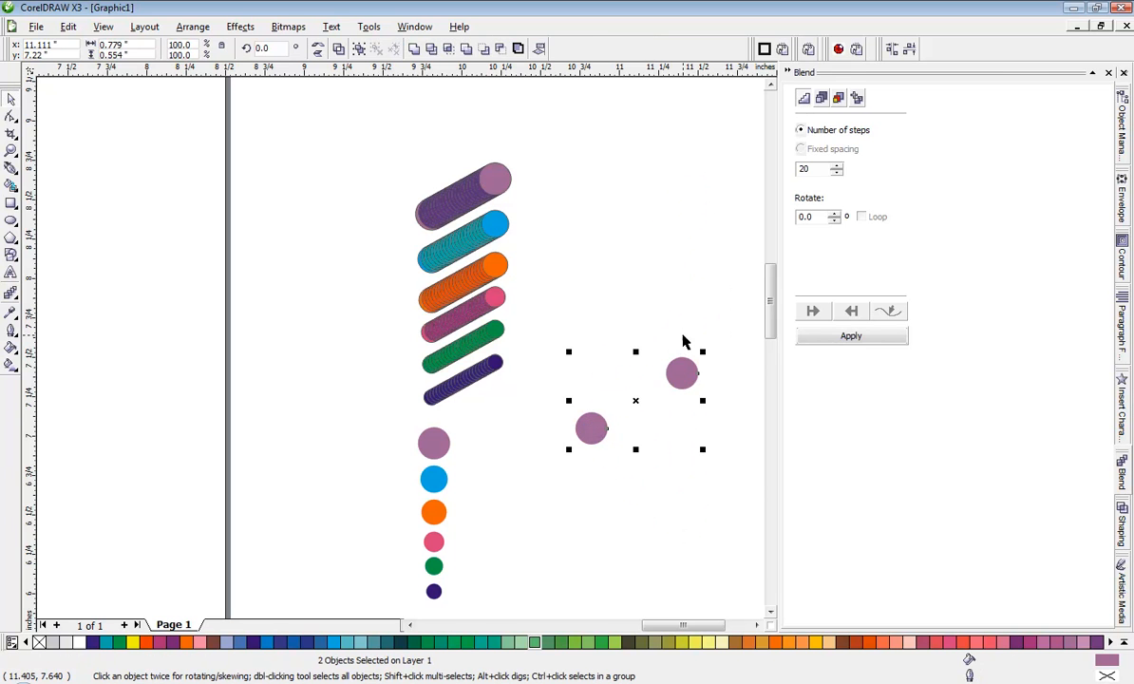
{"action": "key", "text": "ctrl+z"}
{"action": "key", "text": "ctrl+z"}
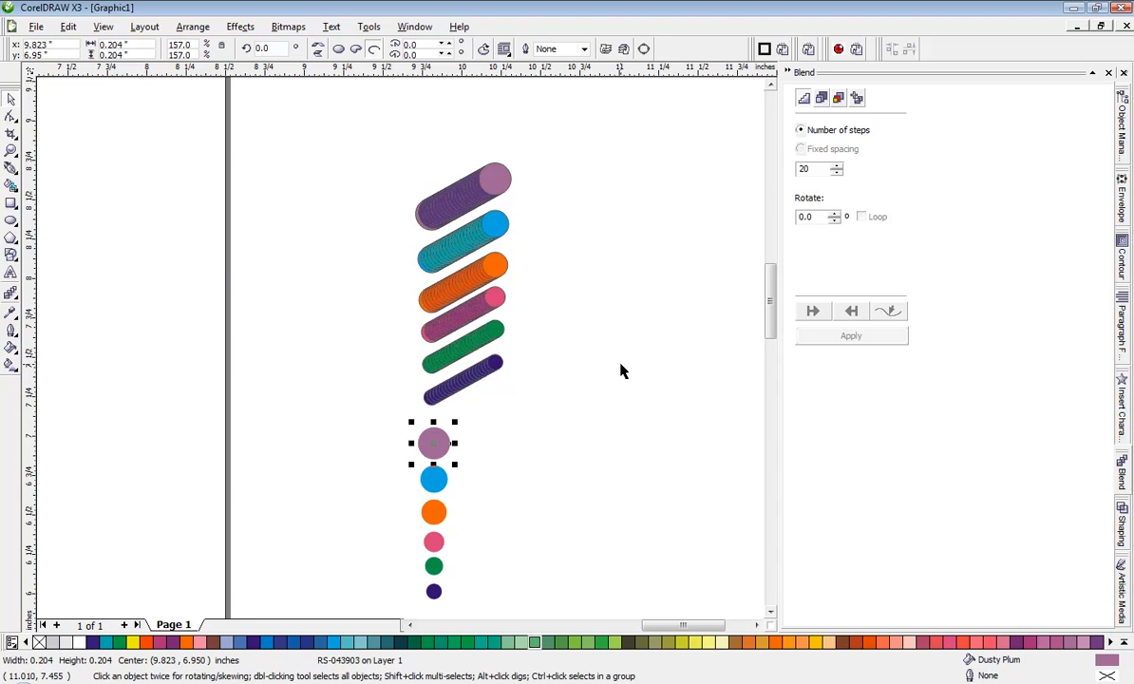
{"action": "left_click", "coordinate": [584, 351]}
Copy the rose blended strip onto the page near the football outline, at about 6.871, 5.325 inches
{"action": "scroll", "coordinate": [400, 355], "scroll_direction": "down", "scroll_amount": 3}
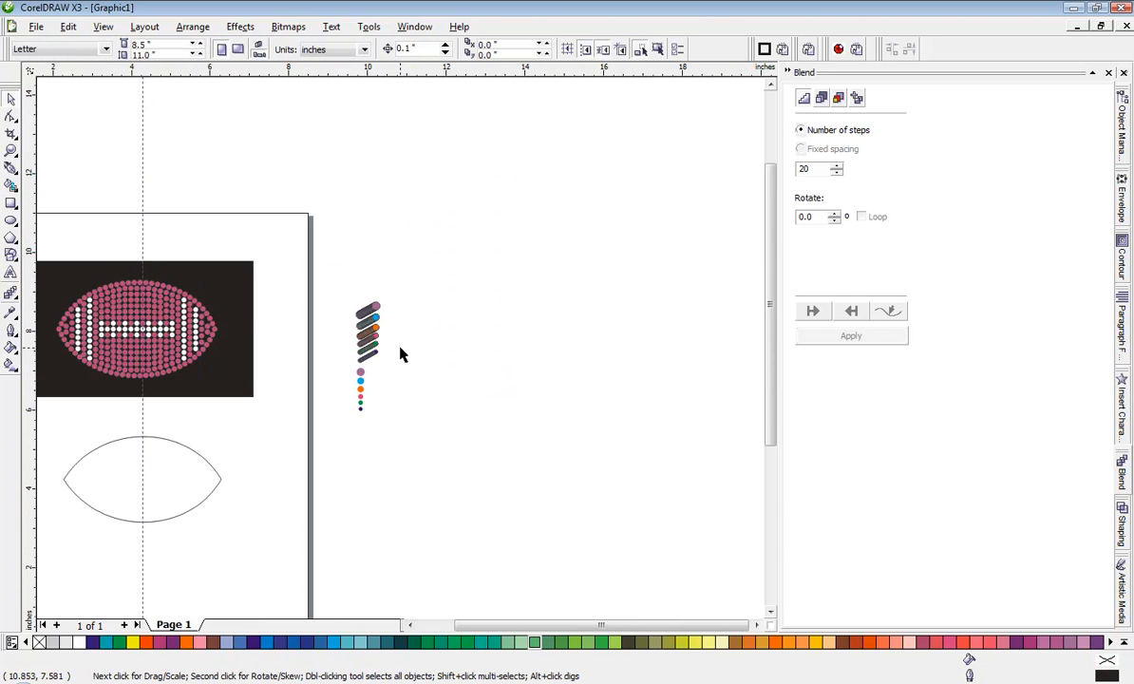
{"action": "scroll", "coordinate": [178, 438], "scroll_direction": "up", "scroll_amount": 2}
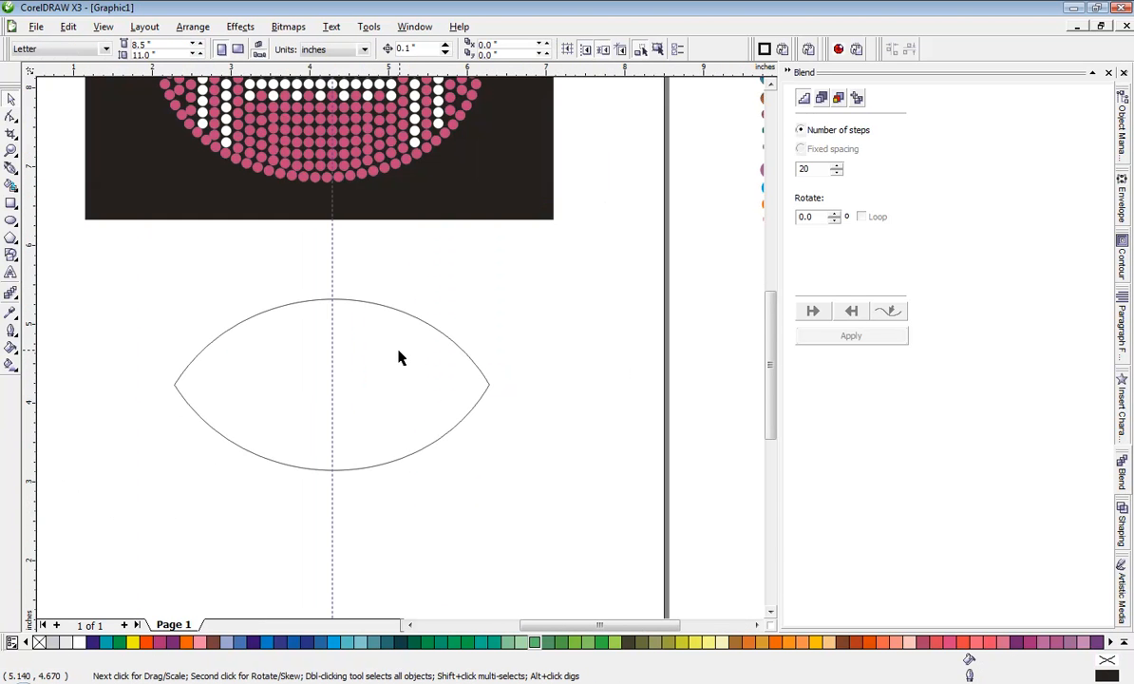
{"action": "scroll", "coordinate": [399, 357], "scroll_direction": "down", "scroll_amount": 2}
{"action": "scroll", "coordinate": [587, 231], "scroll_direction": "up", "scroll_amount": 2}
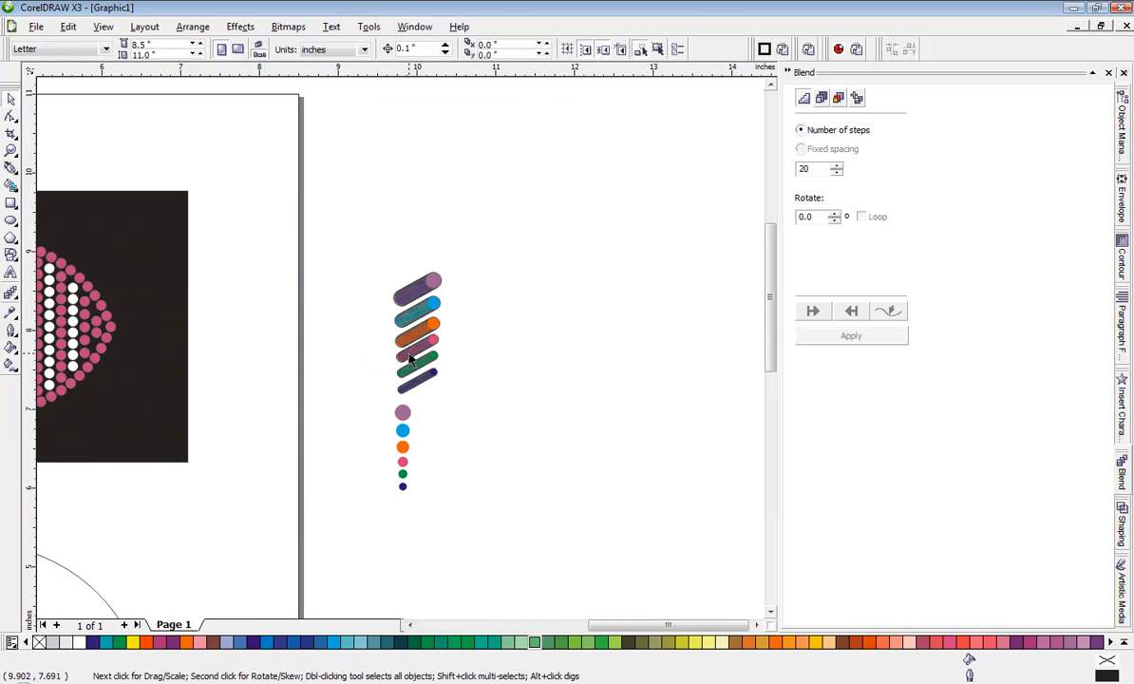
{"action": "left_click", "coordinate": [412, 351]}
{"action": "left_click_drag", "start_coordinate": [412, 352], "coordinate": [164, 542]}
{"action": "left_click", "coordinate": [207, 560]}
{"action": "left_click", "coordinate": [238, 482]}
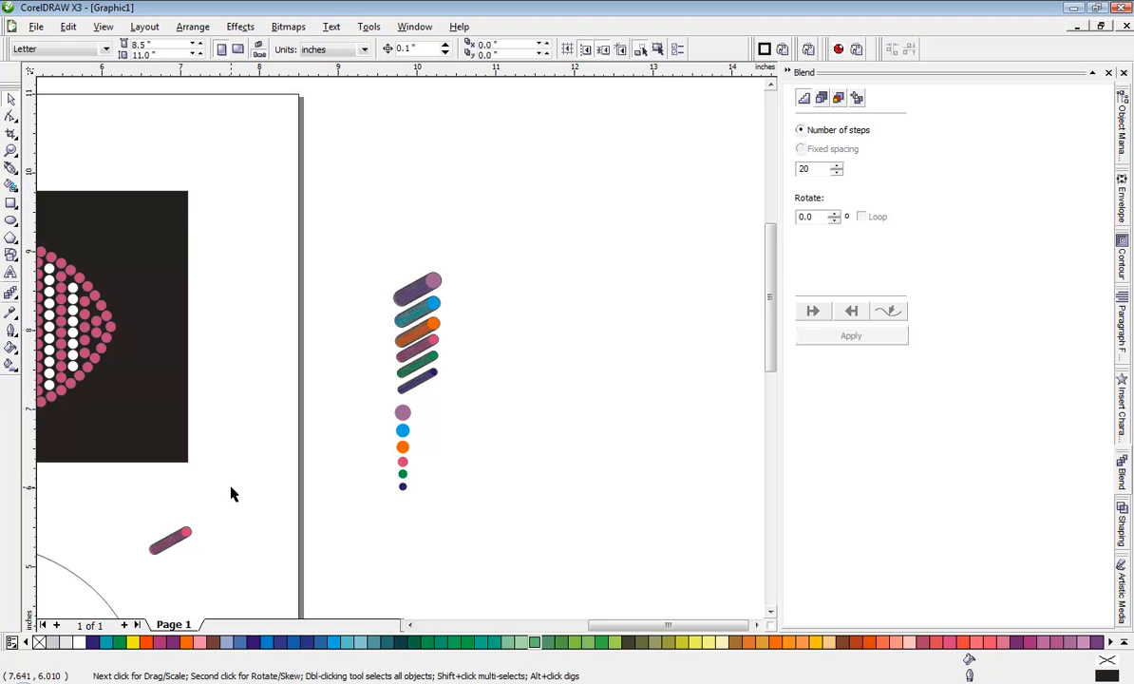
Attach the copied rose blend to the football outline as its new path and spread its 20 steps along the full path
{"action": "scroll", "coordinate": [231, 494], "scroll_direction": "down", "scroll_amount": 3}
{"action": "scroll", "coordinate": [362, 385], "scroll_direction": "up", "scroll_amount": 3}
{"action": "left_click", "coordinate": [500, 266]}
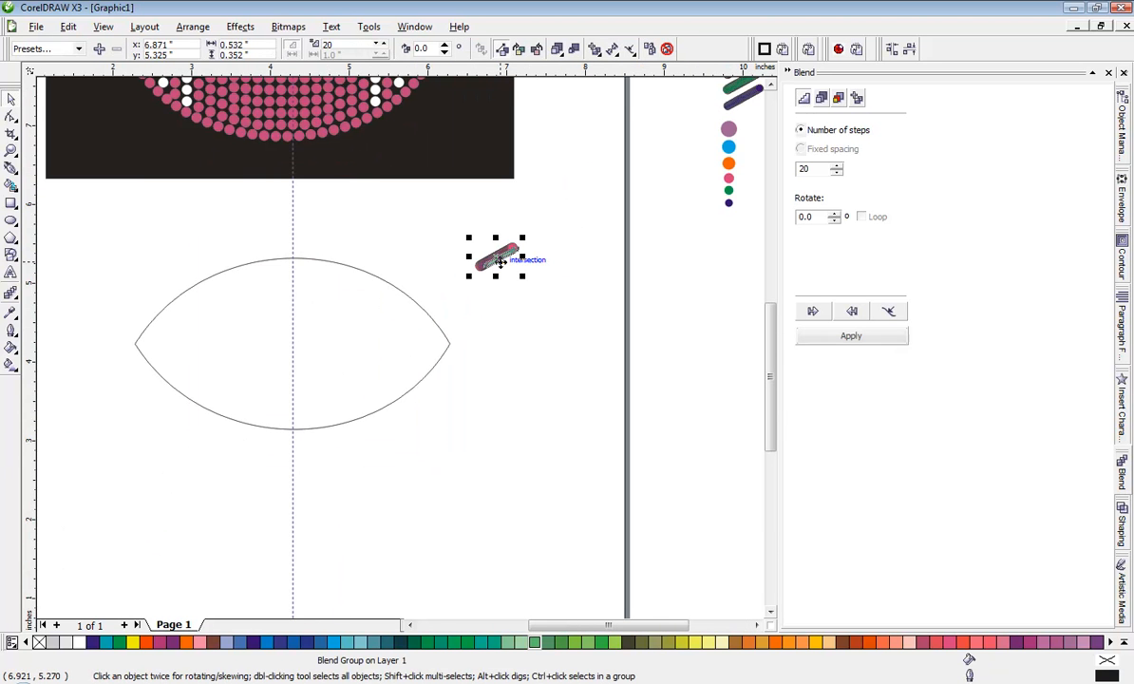
{"action": "left_click", "coordinate": [891, 313]}
{"action": "left_click", "coordinate": [927, 331]}
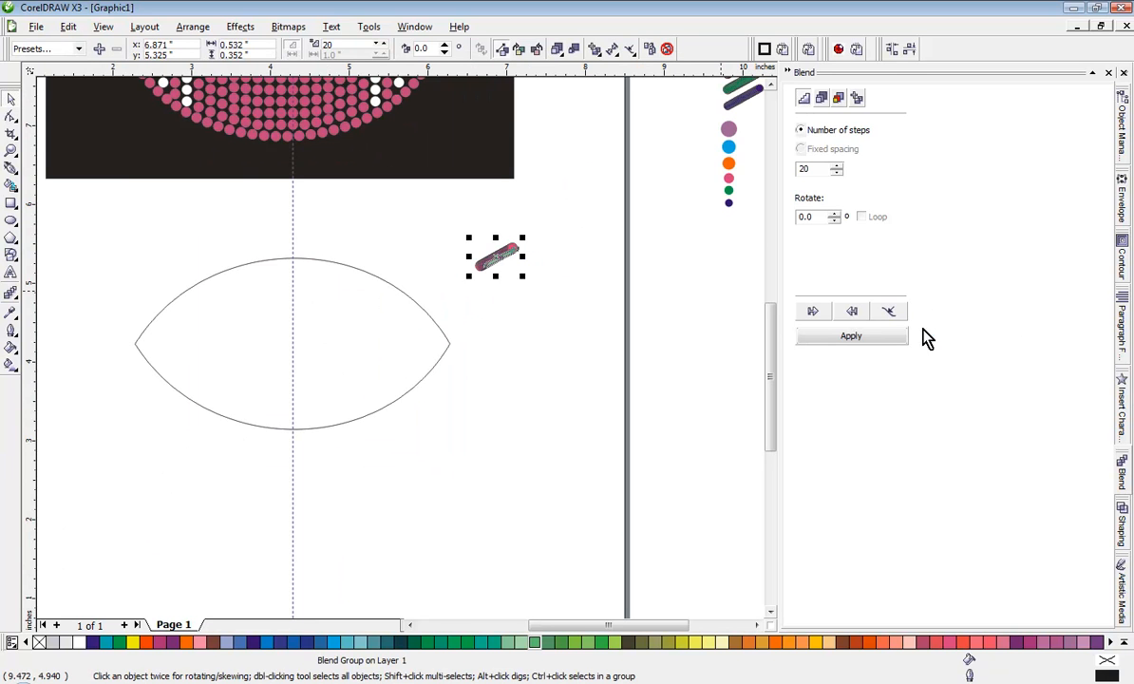
{"action": "key", "text": "Escape"}
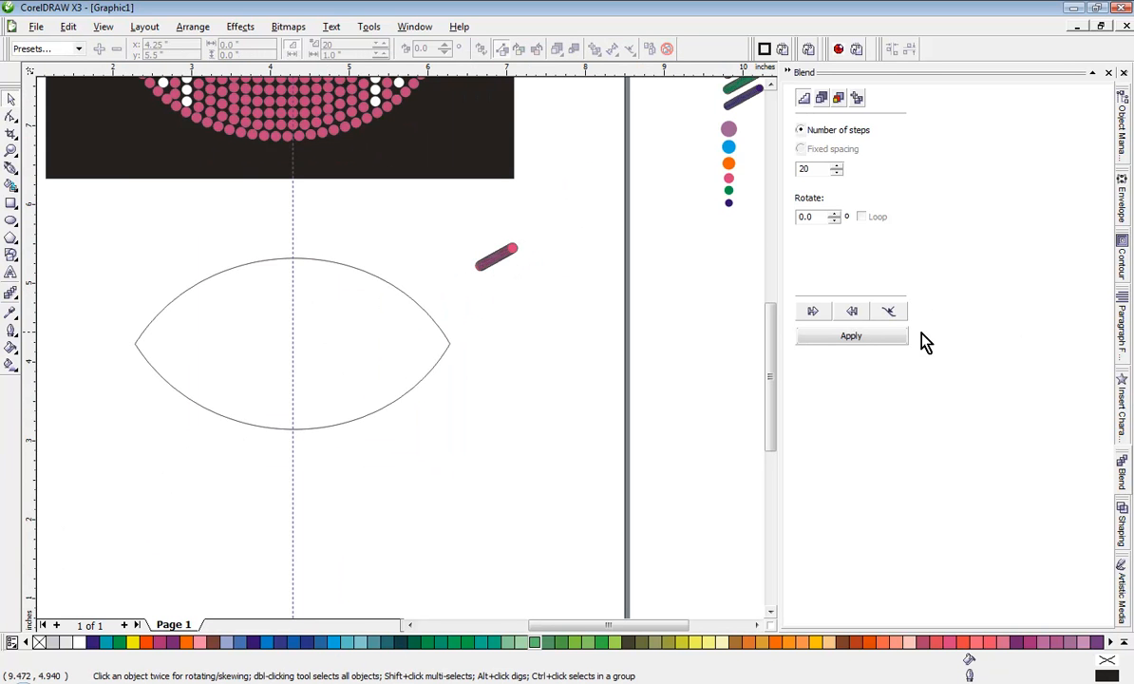
{"action": "left_click", "coordinate": [432, 309]}
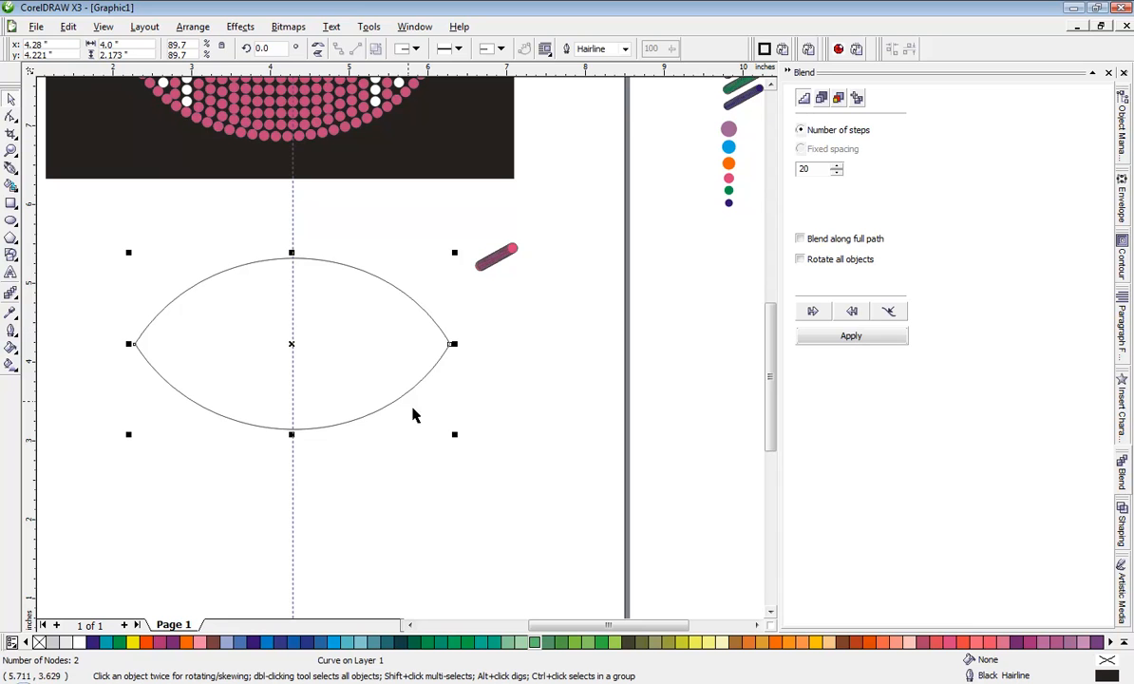
{"action": "left_click", "coordinate": [801, 239]}
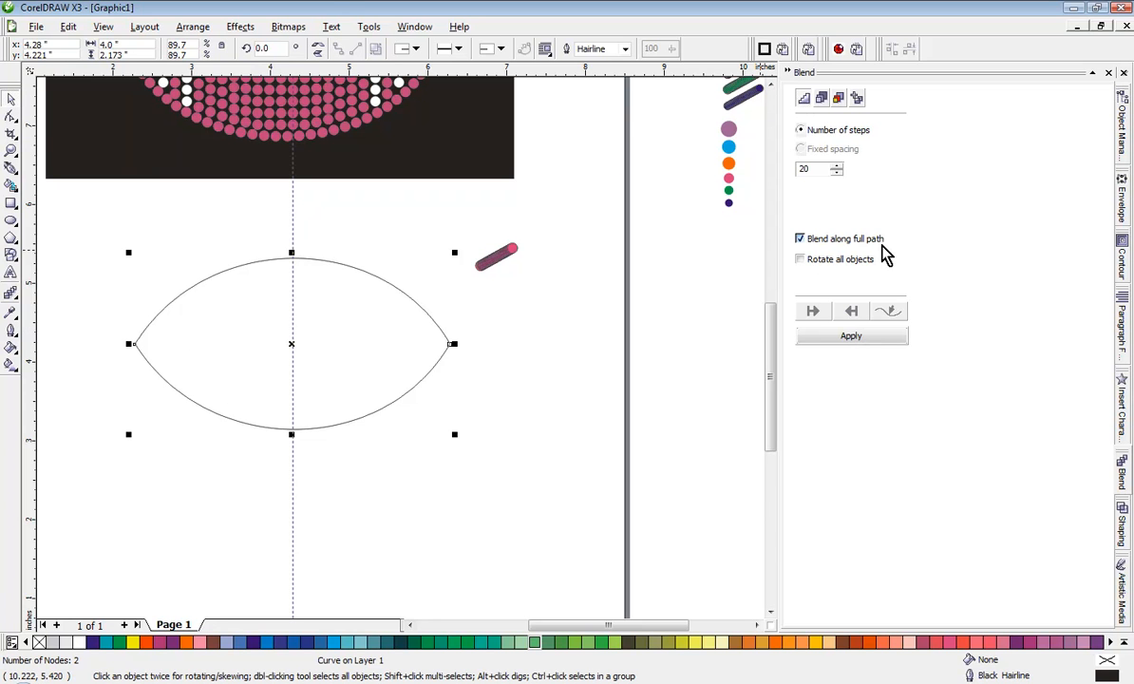
{"action": "left_click", "coordinate": [859, 338]}
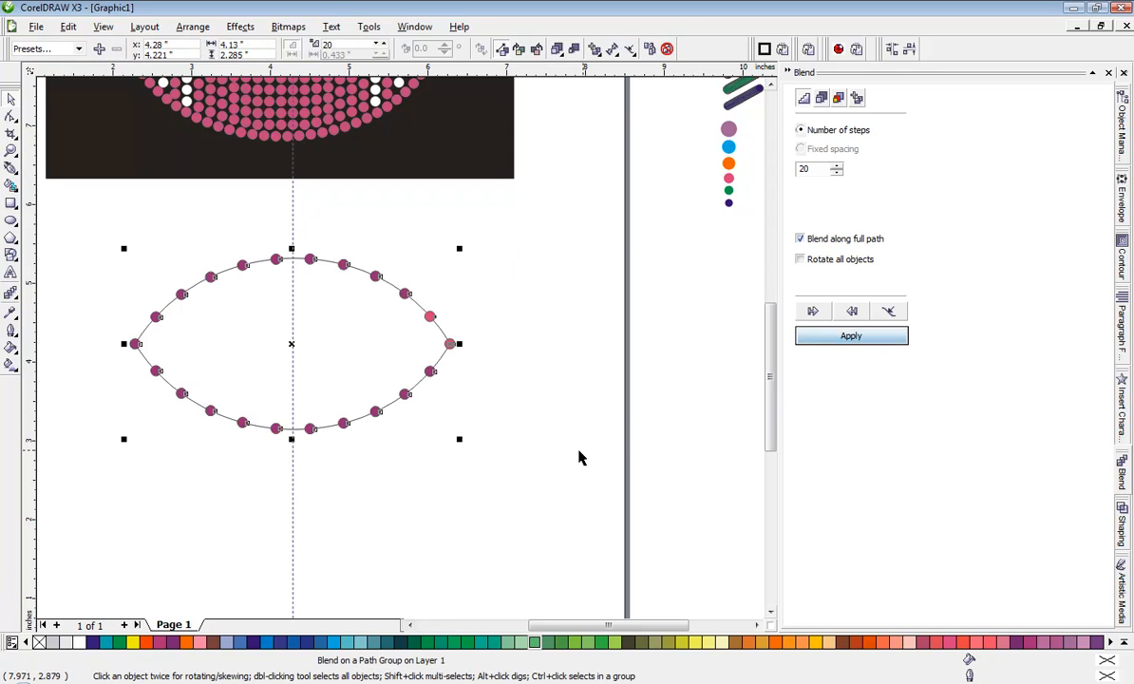
{"action": "left_click", "coordinate": [549, 459]}
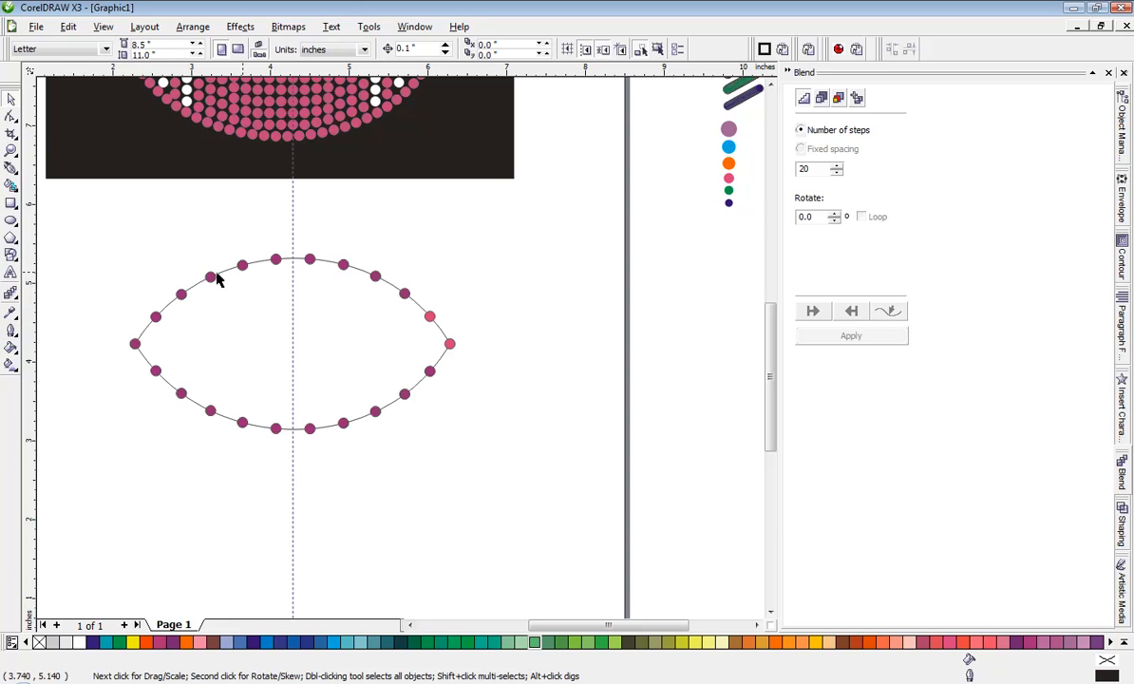
Set the number of steps in the football outline's stone blend to 40
{"action": "left_click", "coordinate": [157, 320]}
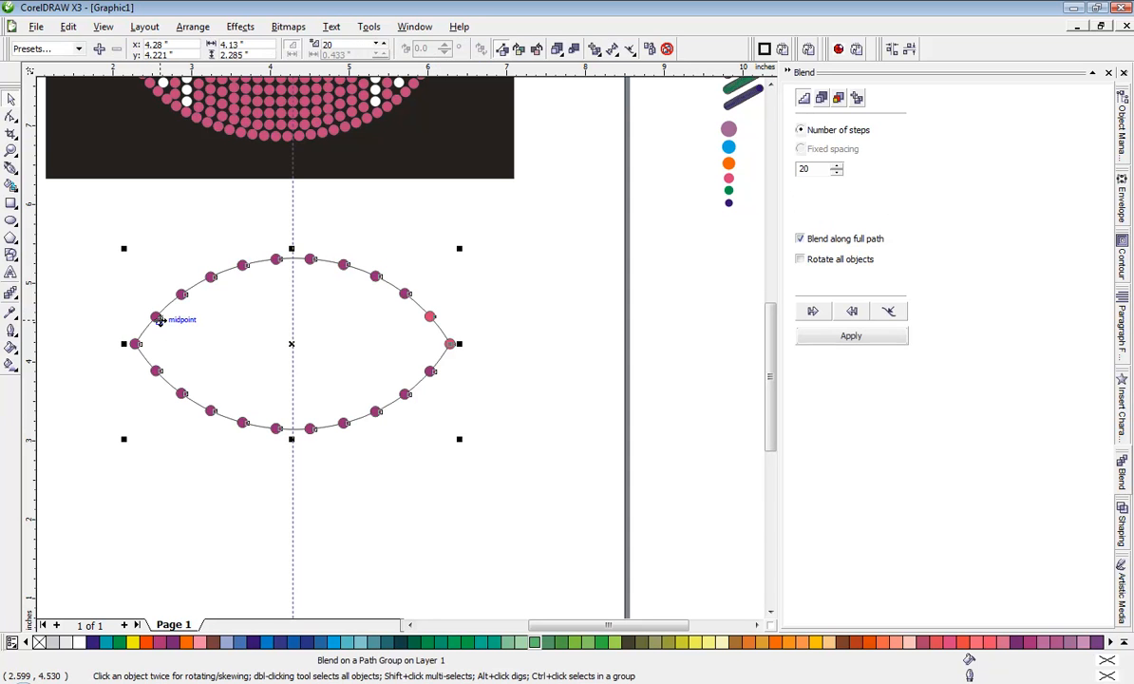
{"action": "left_click_drag", "start_coordinate": [817, 171], "coordinate": [792, 168]}
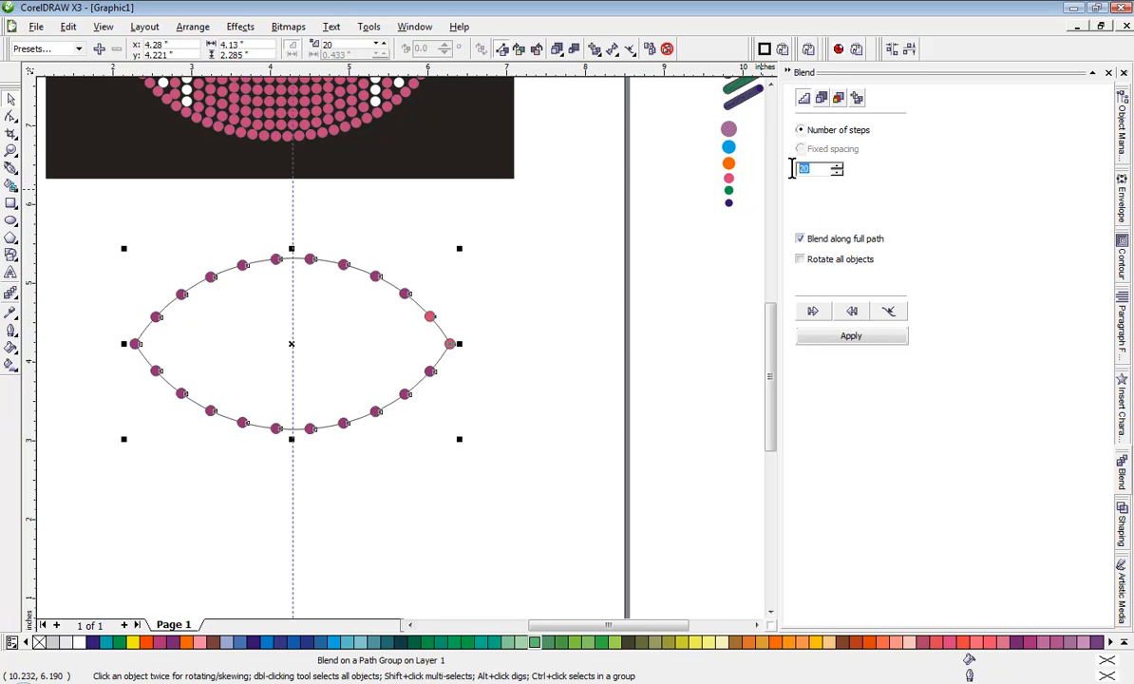
{"action": "type", "text": "40"}
{"action": "left_click", "coordinate": [889, 340]}
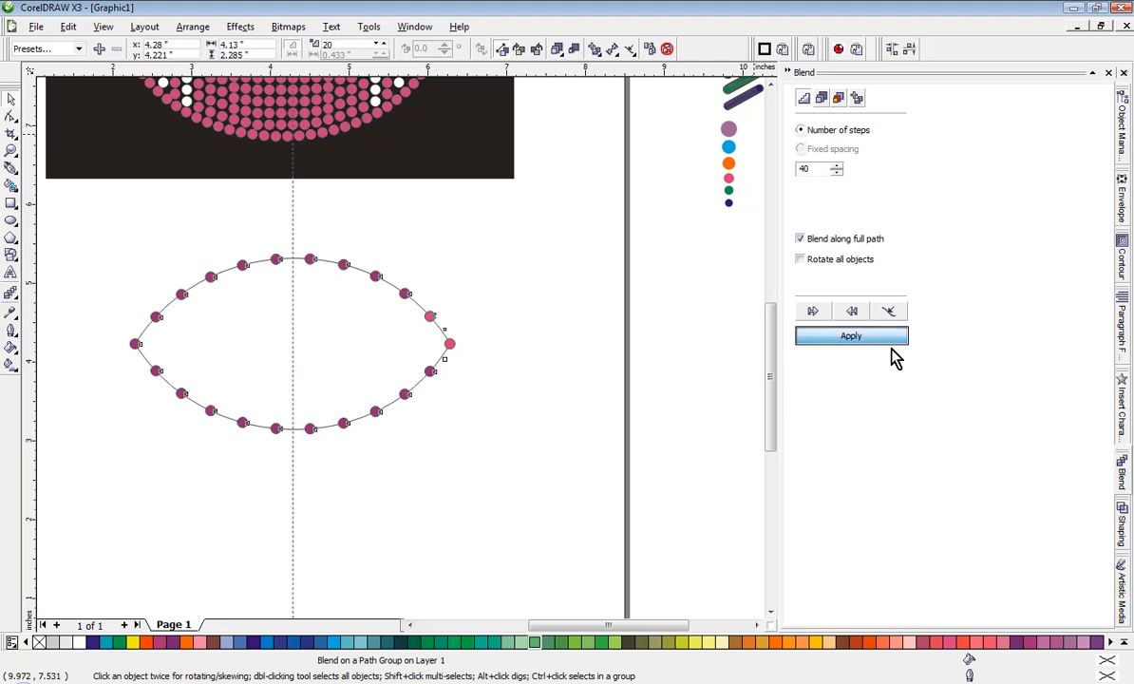
Set the number of steps in the football outline's stone blend to 50
{"action": "left_click_drag", "start_coordinate": [810, 171], "coordinate": [772, 181]}
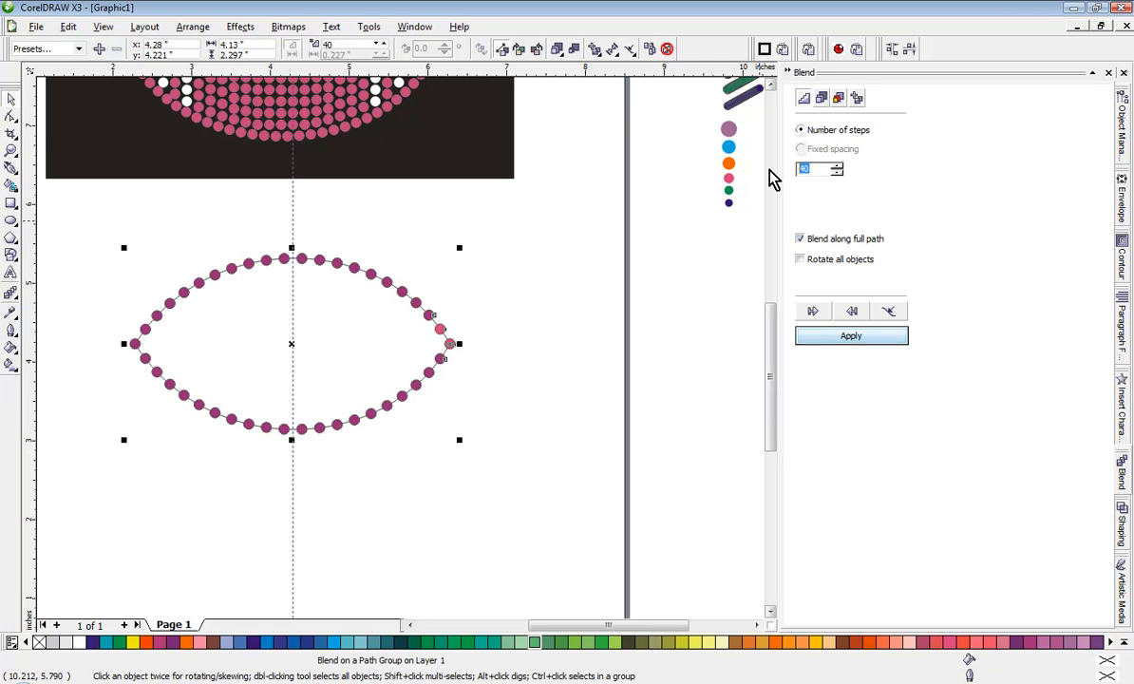
{"action": "type", "text": "50"}
{"action": "left_click", "coordinate": [805, 340]}
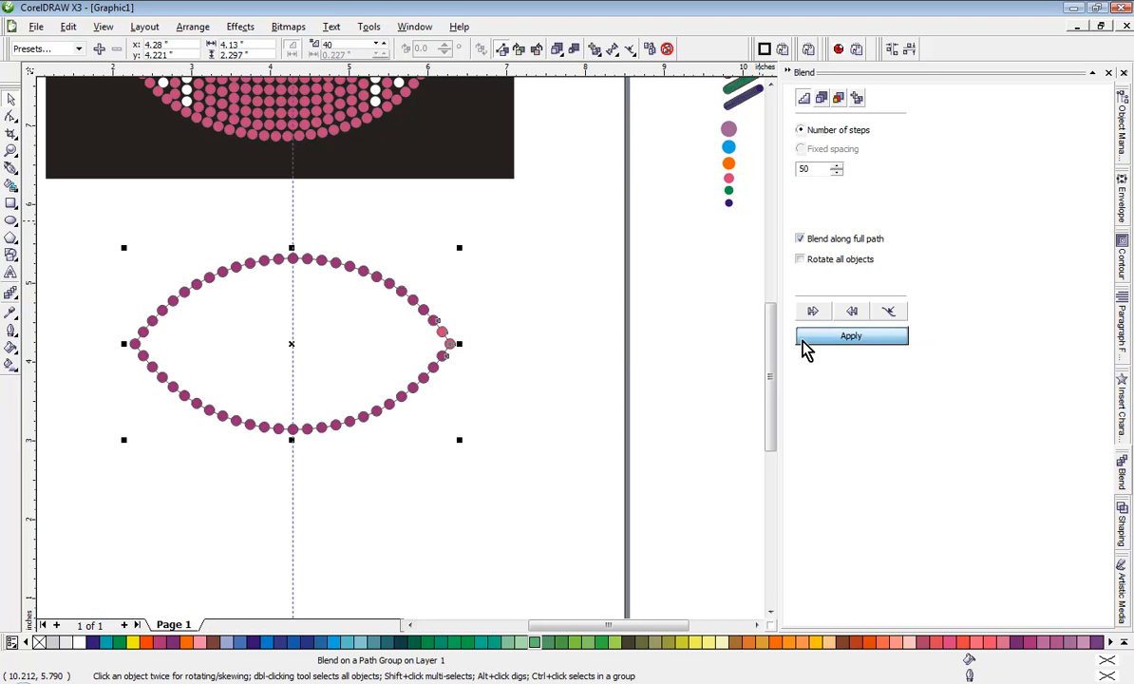
Set the number of steps in the football outline's stone blend to 57
{"action": "scroll", "coordinate": [447, 310], "scroll_direction": "up", "scroll_amount": 5}
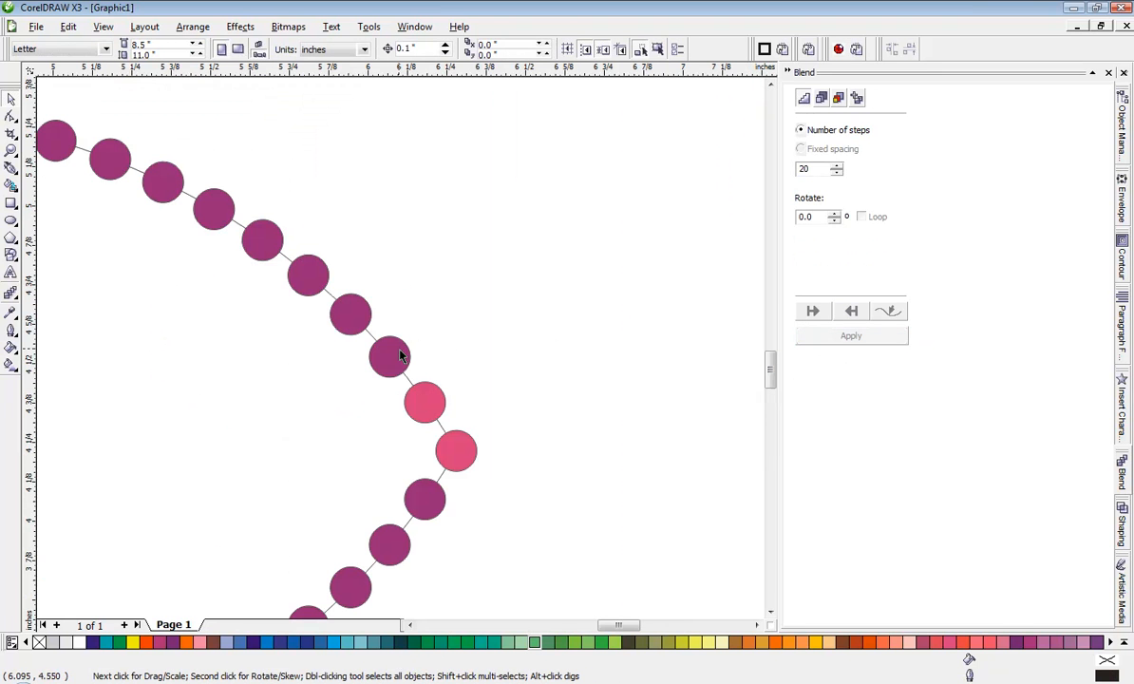
{"action": "left_click", "coordinate": [429, 386]}
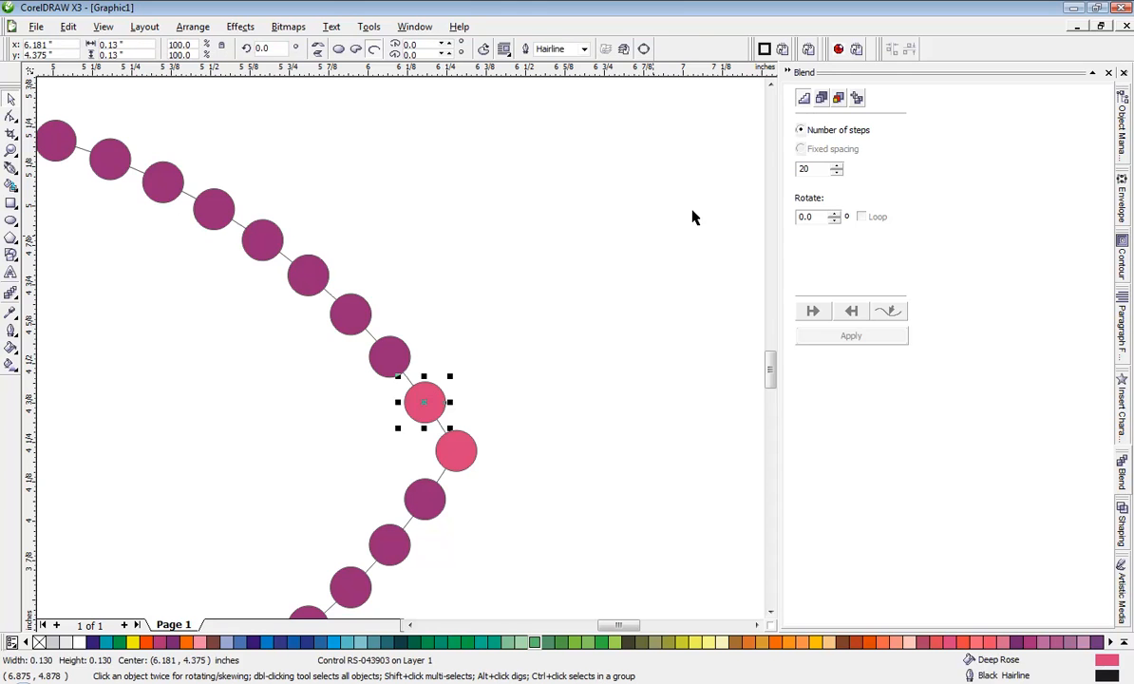
{"action": "left_click", "coordinate": [372, 316]}
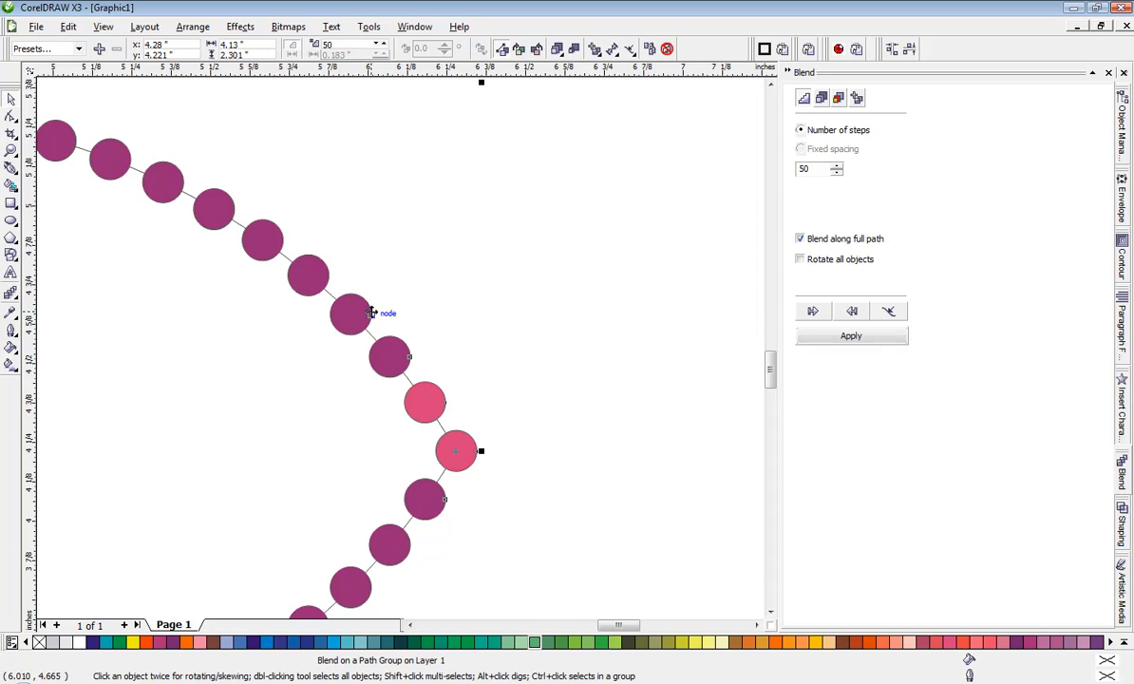
{"action": "left_click", "coordinate": [836, 165]}
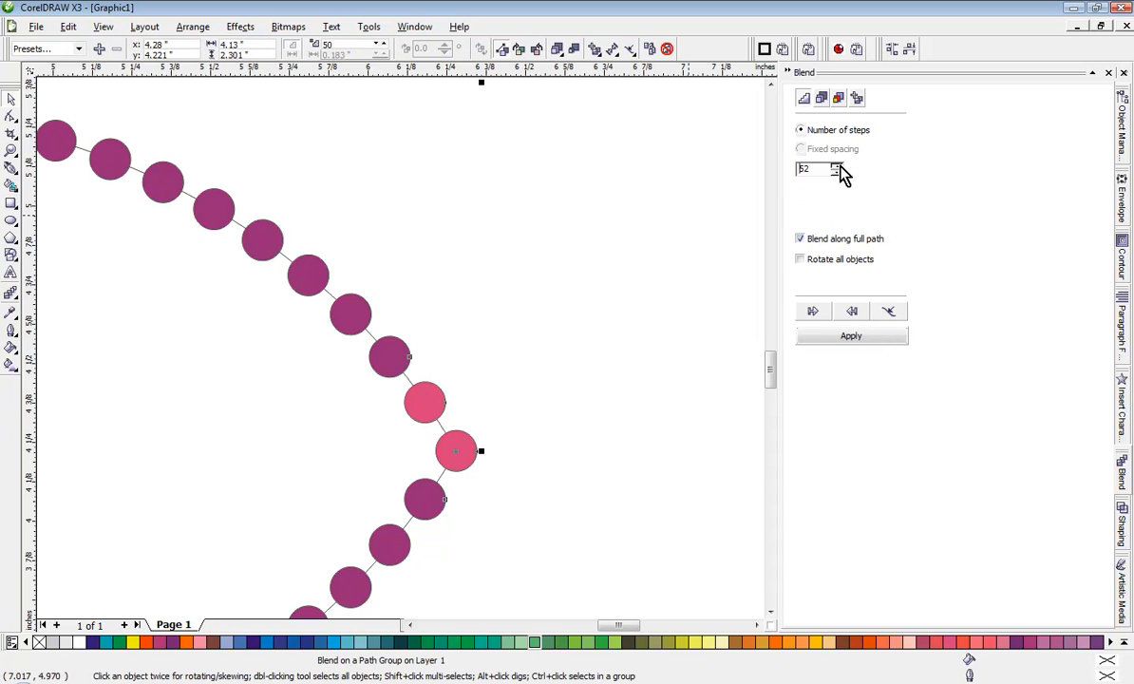
{"action": "left_click", "coordinate": [836, 165]}
{"action": "left_click", "coordinate": [836, 165]}
{"action": "left_click", "coordinate": [836, 165]}
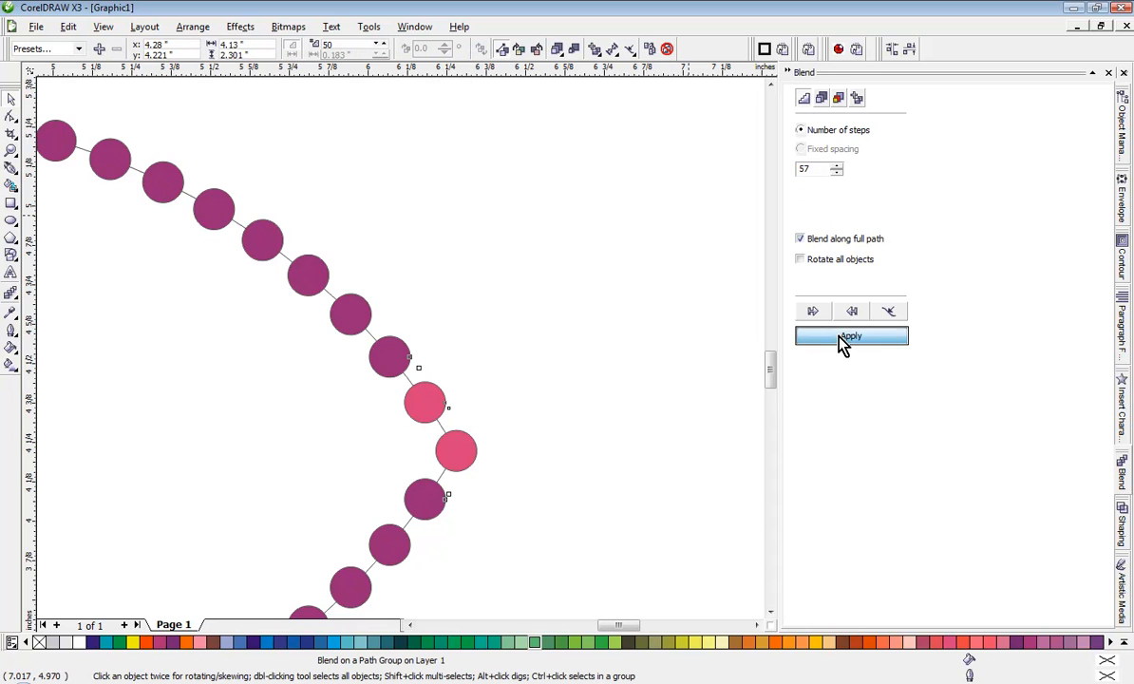
{"action": "left_click", "coordinate": [842, 337]}
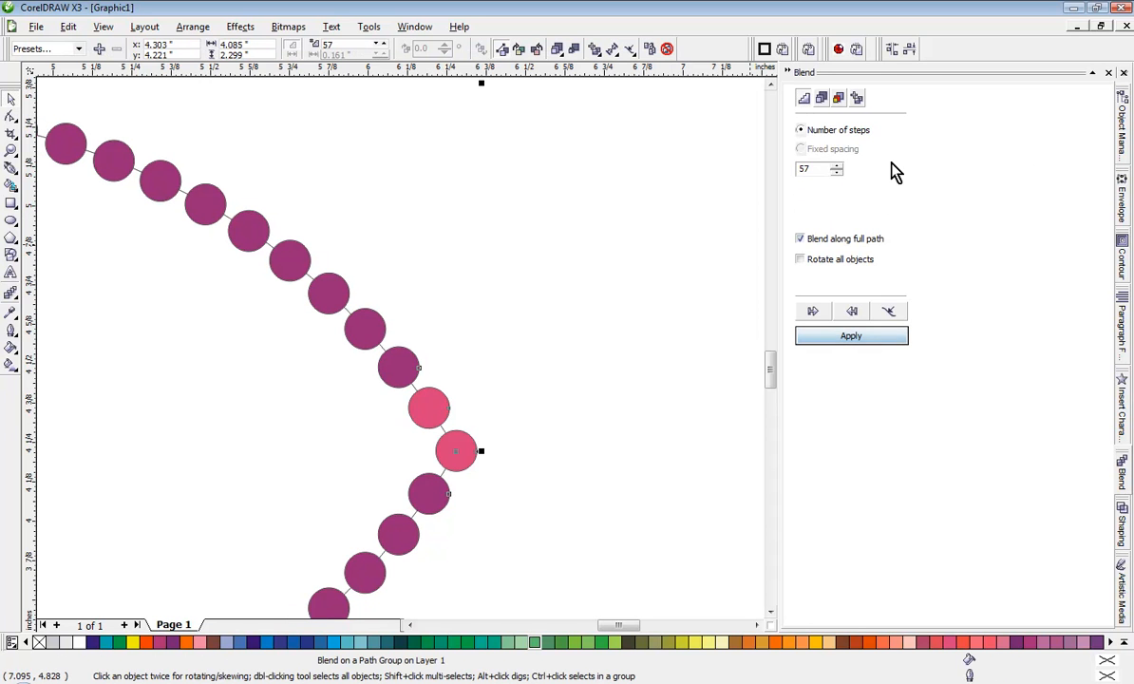
Increase the number of steps in the football outline's stone blend to 62, and after checking the tip spacing, to 65
{"action": "left_click", "coordinate": [836, 166]}
{"action": "left_click", "coordinate": [844, 337]}
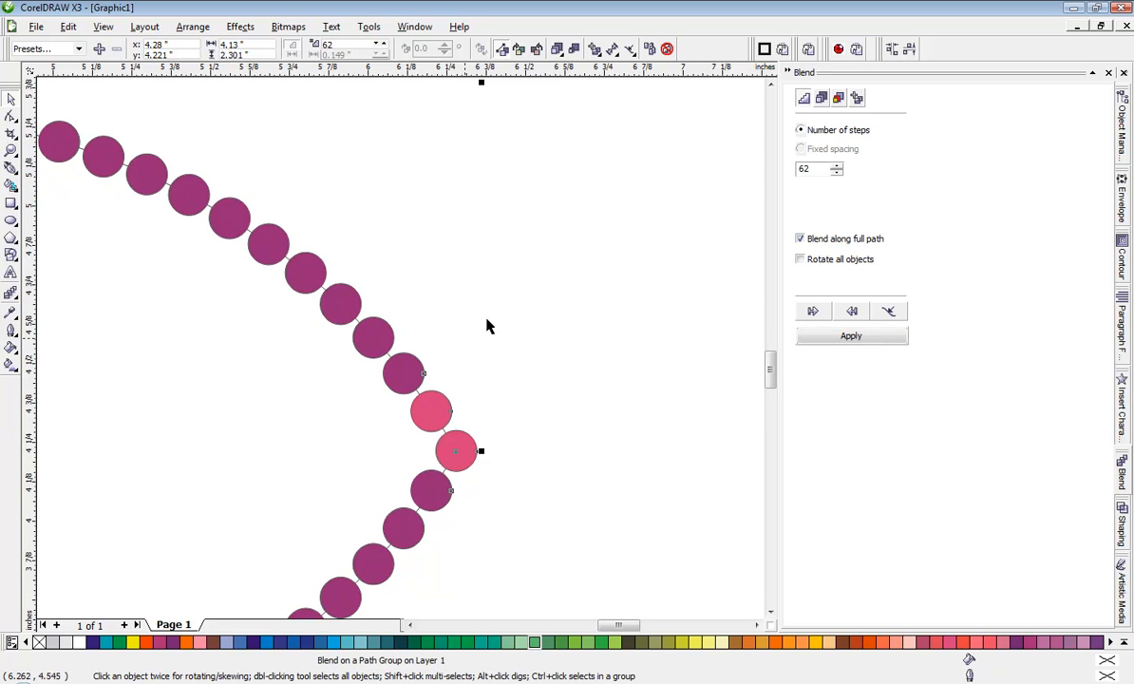
{"action": "scroll", "coordinate": [433, 399], "scroll_direction": "up", "scroll_amount": 2}
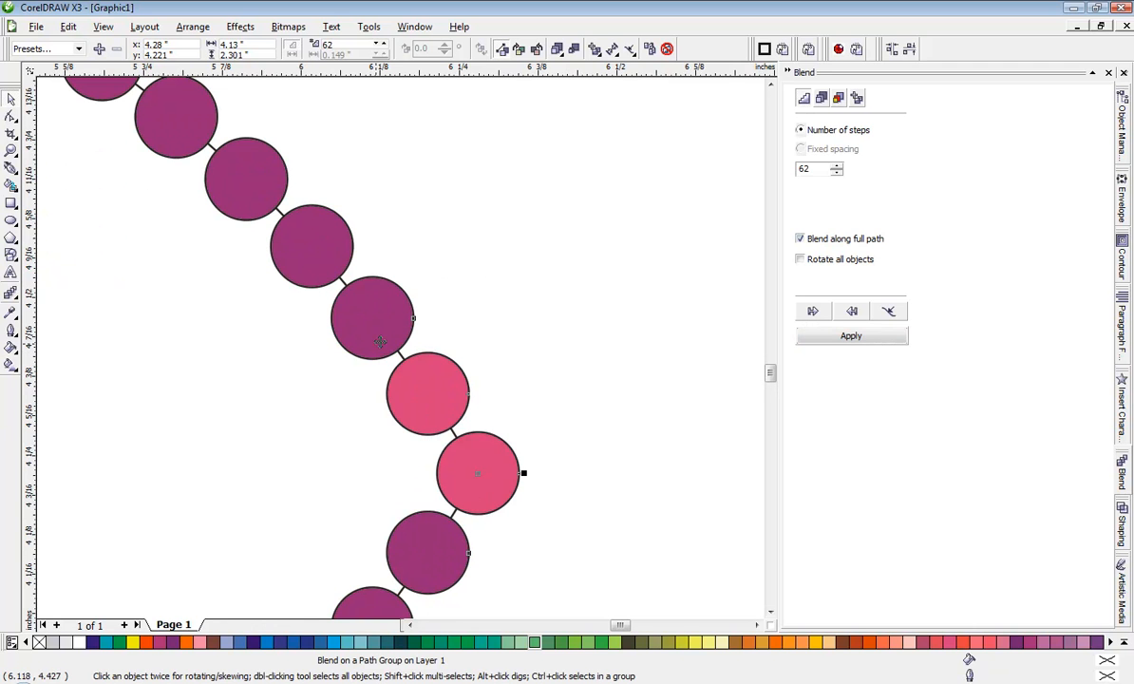
{"action": "left_click", "coordinate": [836, 167]}
{"action": "left_click", "coordinate": [861, 336]}
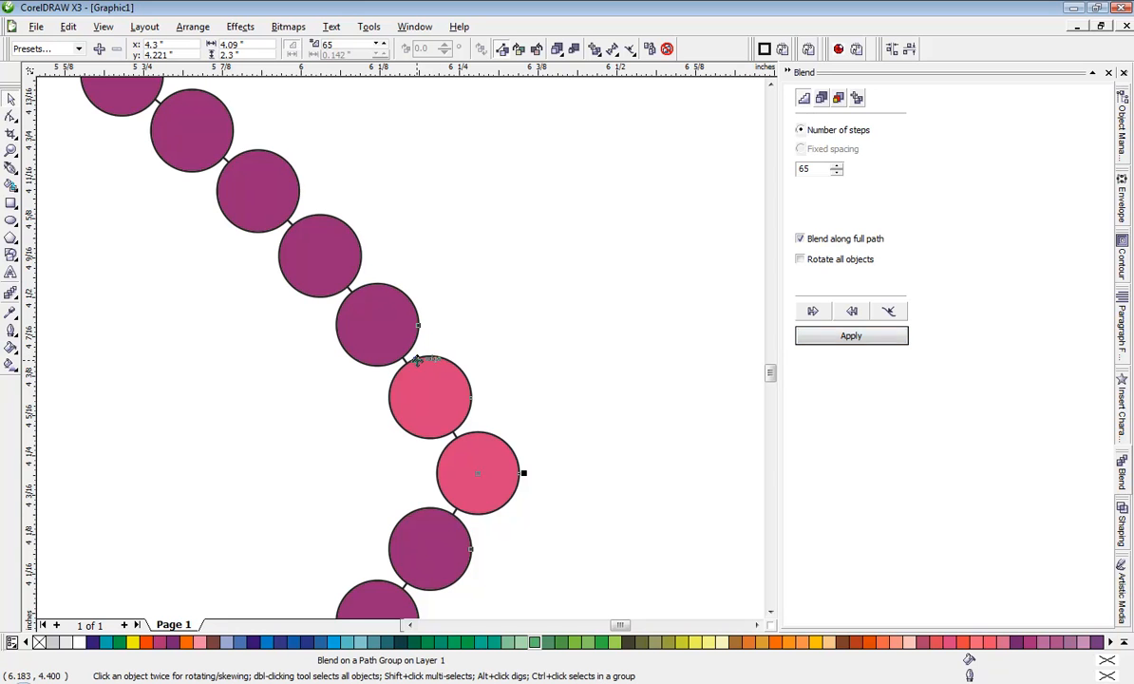
Lower the football outline blend's step count slightly and examine the stones at the tips and along the guideline
{"action": "left_click", "coordinate": [837, 175]}
{"action": "left_click", "coordinate": [840, 339]}
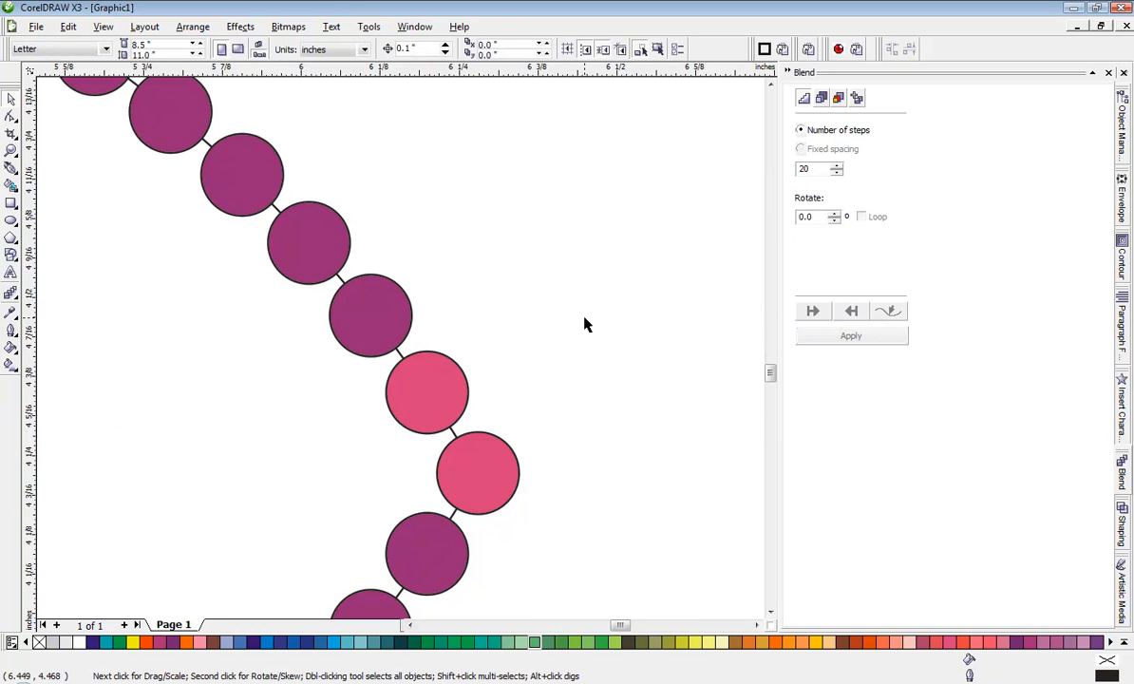
{"action": "scroll", "coordinate": [399, 354], "scroll_direction": "down", "scroll_amount": 5}
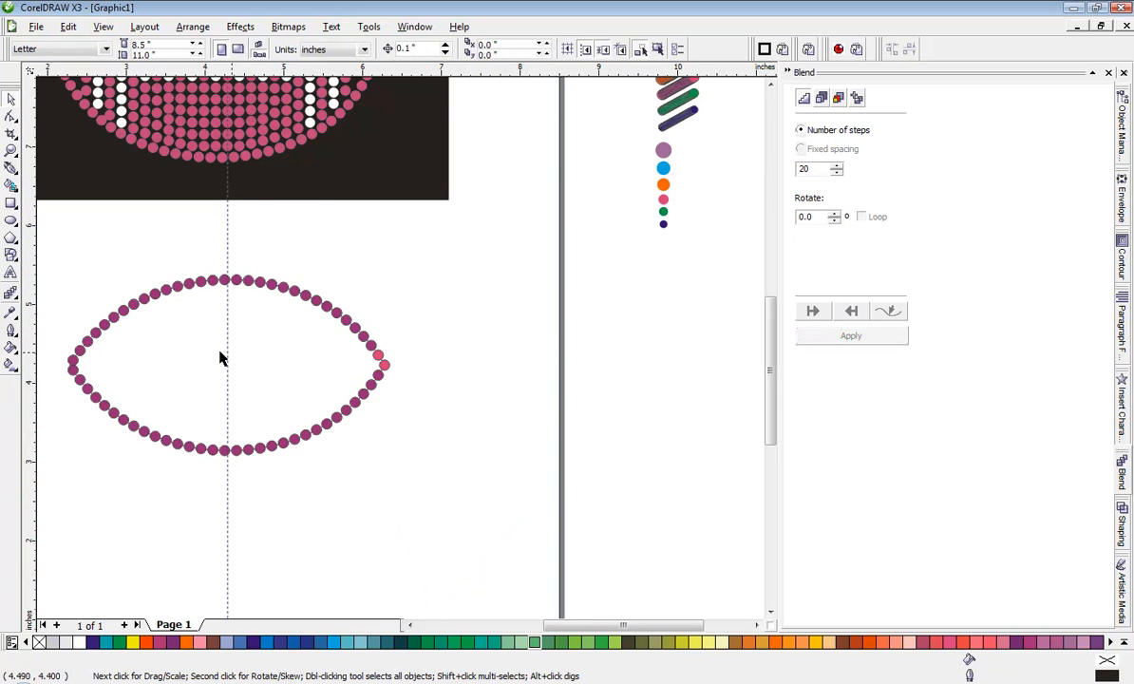
{"action": "scroll", "coordinate": [198, 374], "scroll_direction": "up", "scroll_amount": 3}
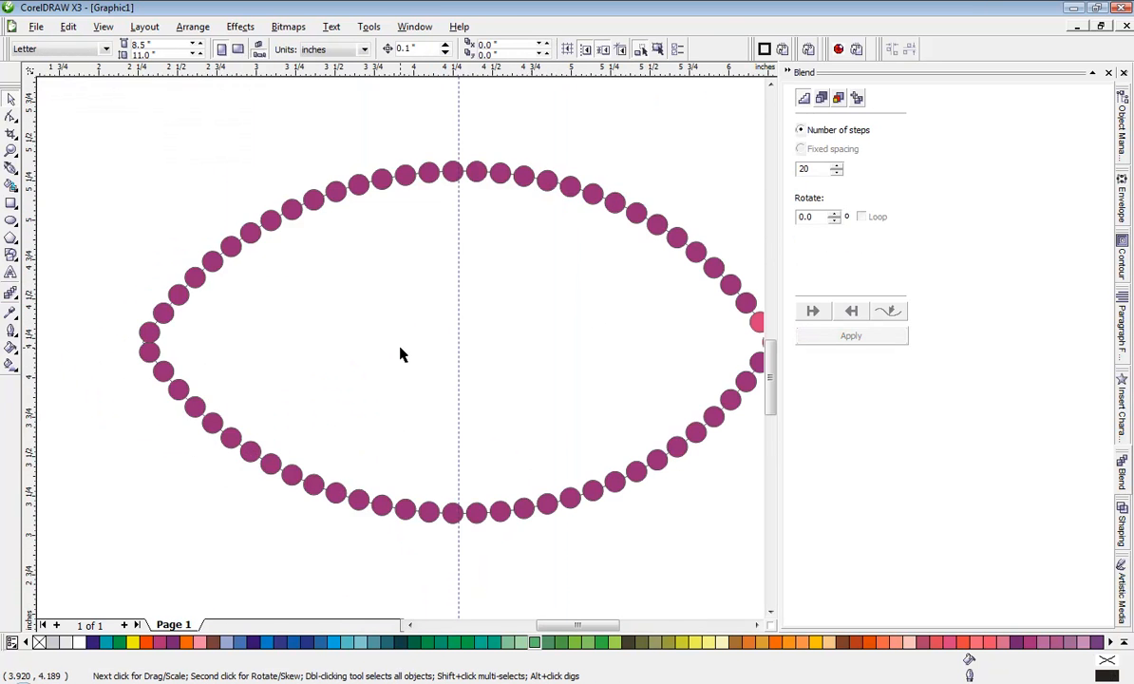
{"action": "scroll", "coordinate": [399, 354], "scroll_direction": "down", "scroll_amount": 3}
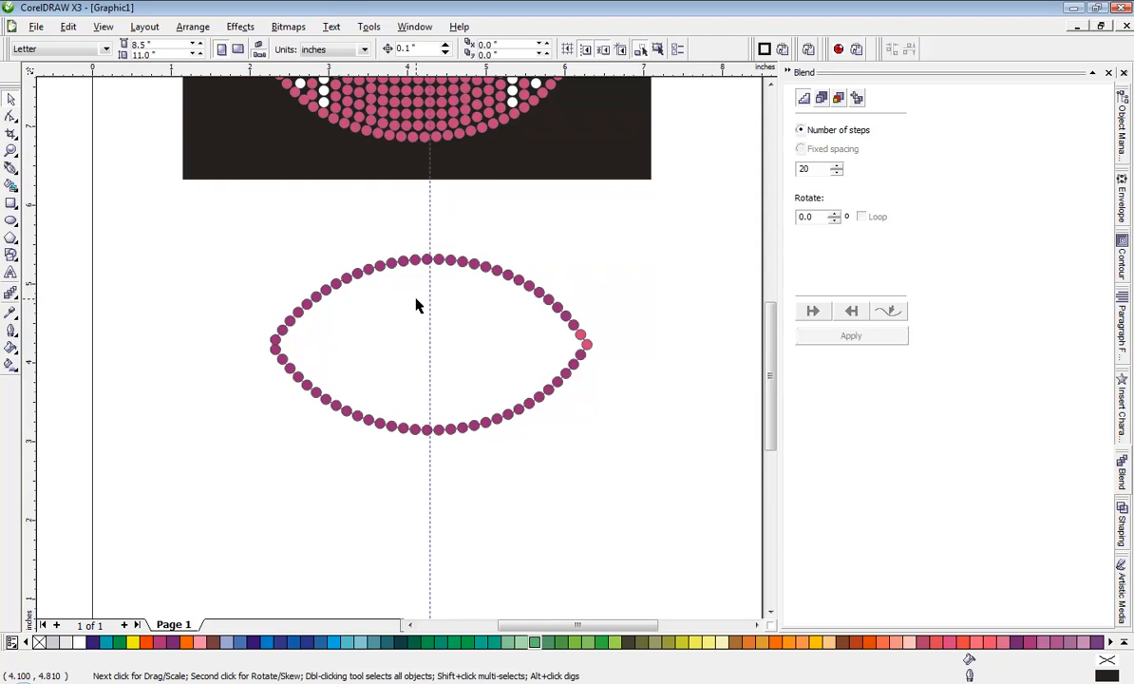
{"action": "scroll", "coordinate": [418, 309], "scroll_direction": "up", "scroll_amount": 3}
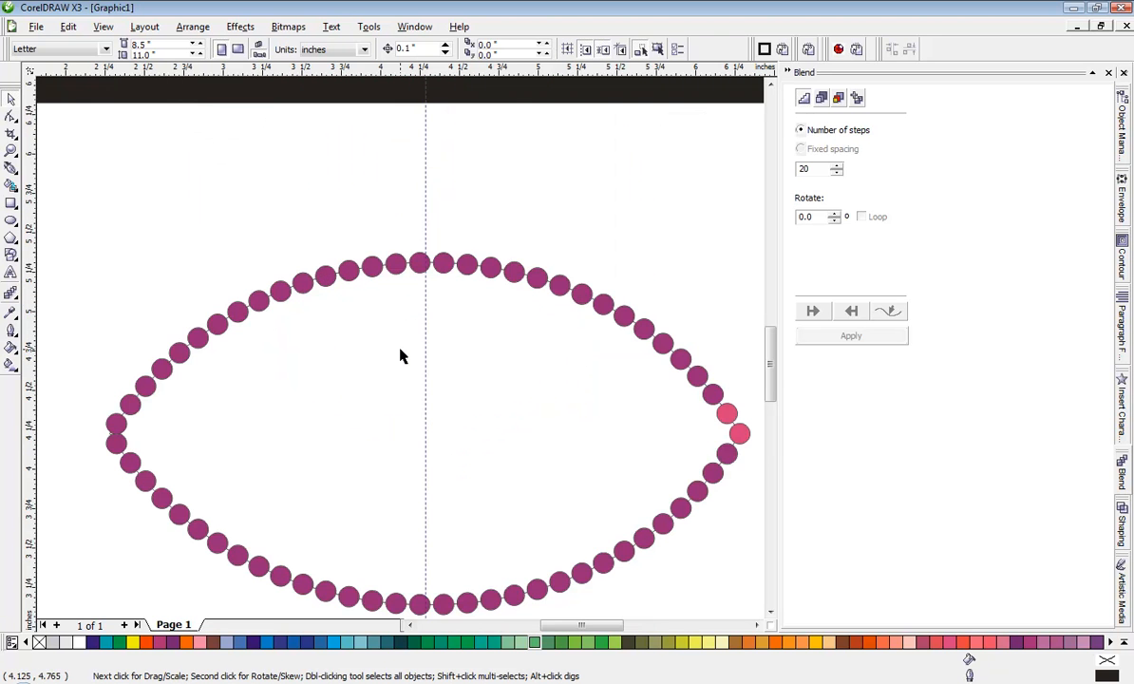
{"action": "scroll", "coordinate": [399, 355], "scroll_direction": "up", "scroll_amount": 3}
{"action": "scroll", "coordinate": [399, 354], "scroll_direction": "down", "scroll_amount": 3}
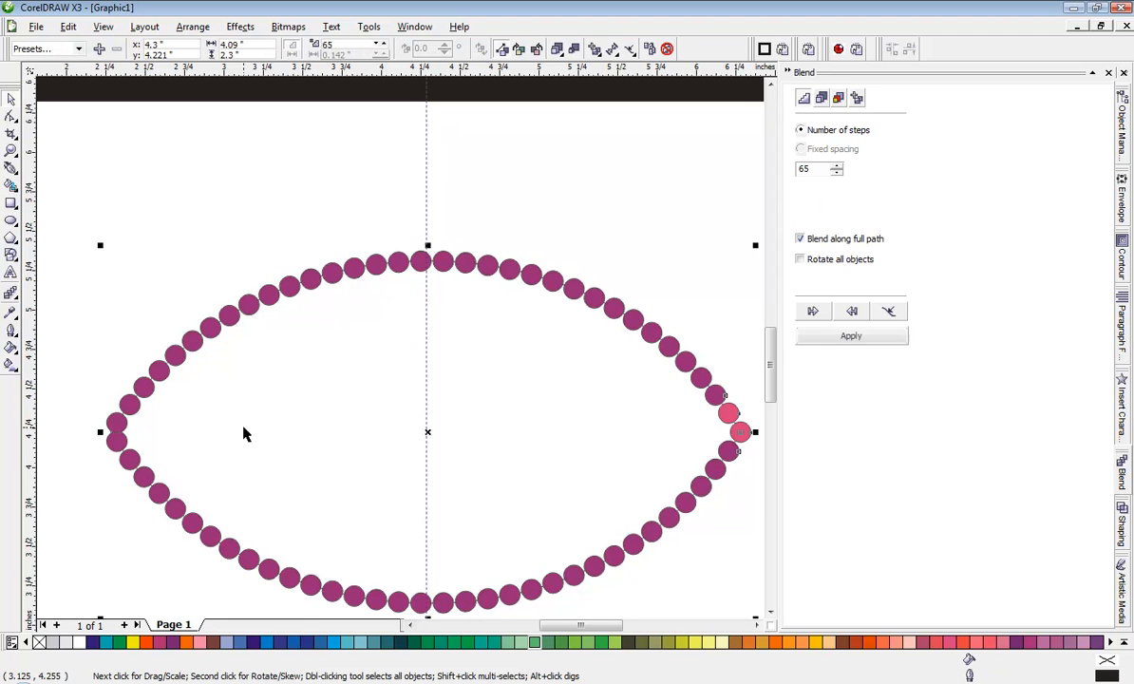
Undo the stone blend changes and the blend's attachment to the path, restoring the plain football outline
{"action": "key", "text": "ctrl+z"}
{"action": "key", "text": "ctrl+z"}
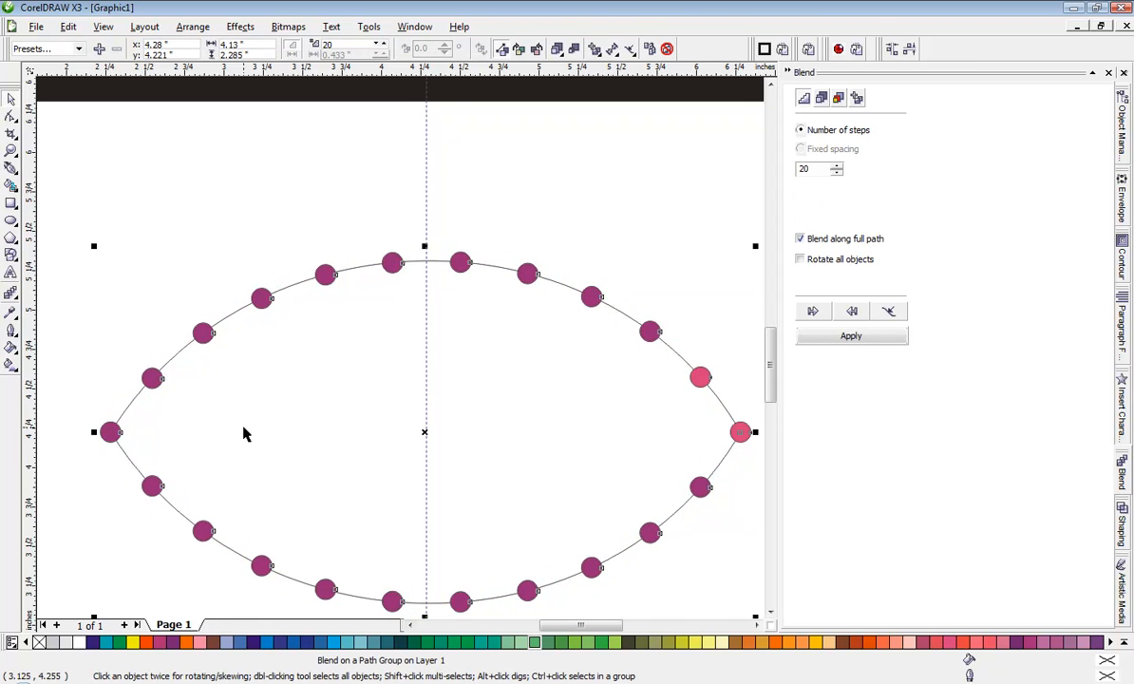
{"action": "left_click", "coordinate": [633, 213]}
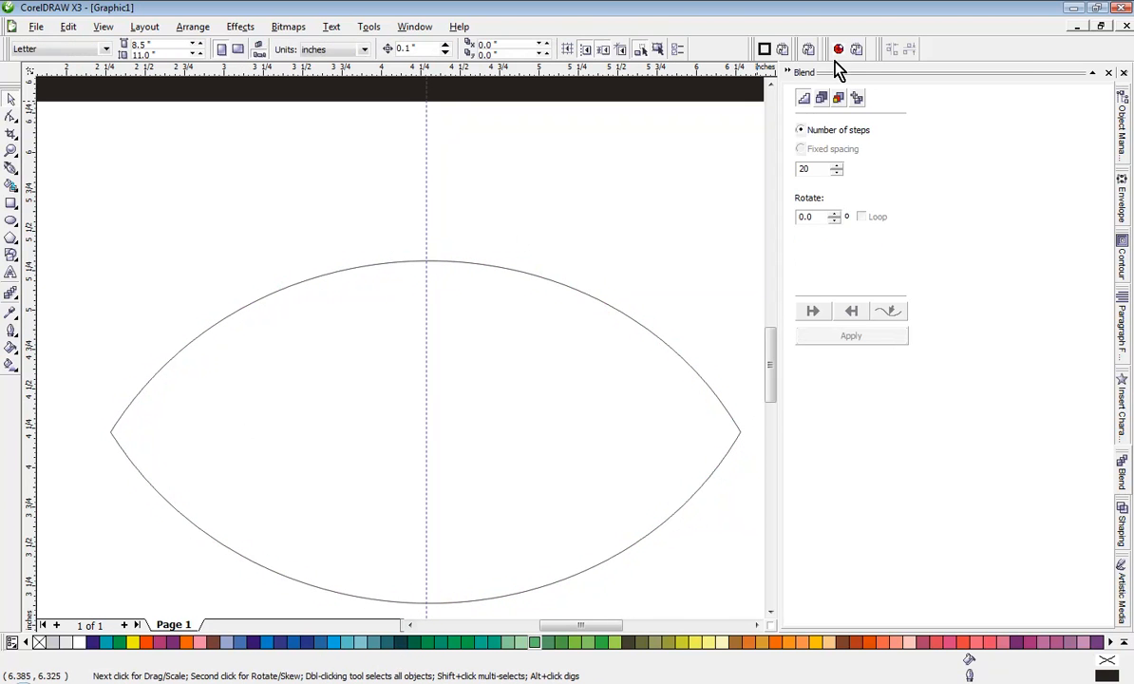
Try placing 10ss stones along the football outline with rStones, using start and end points but no control points
{"action": "left_click", "coordinate": [838, 51]}
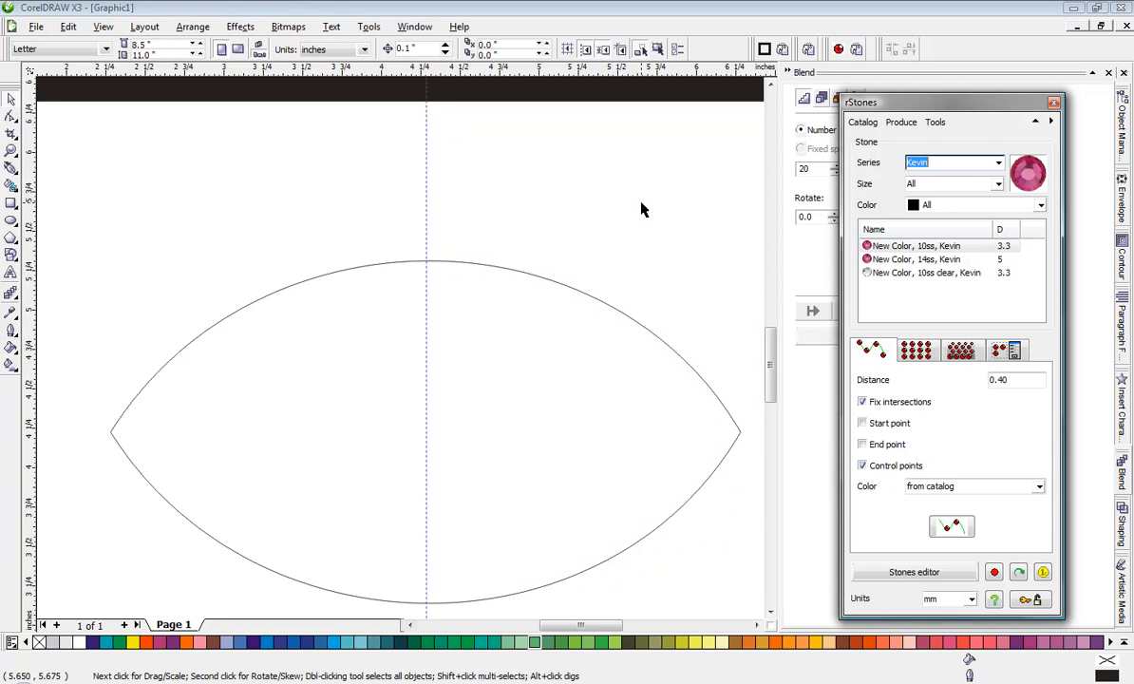
{"action": "left_click", "coordinate": [863, 444]}
{"action": "left_click", "coordinate": [862, 422]}
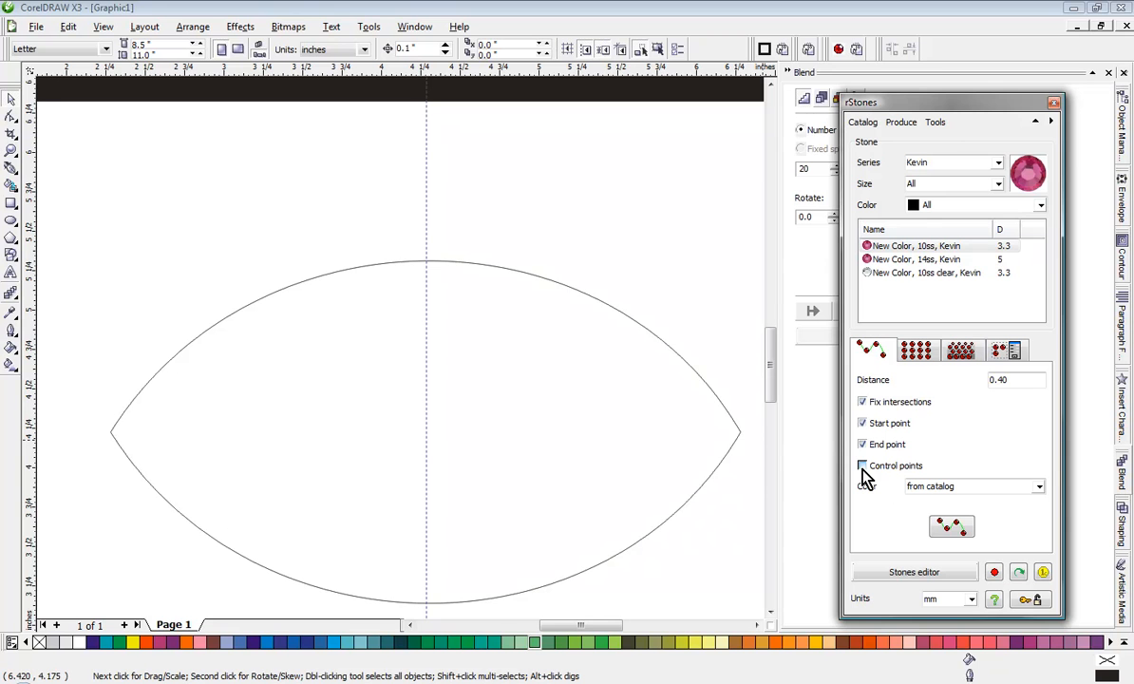
{"action": "left_click", "coordinate": [665, 350]}
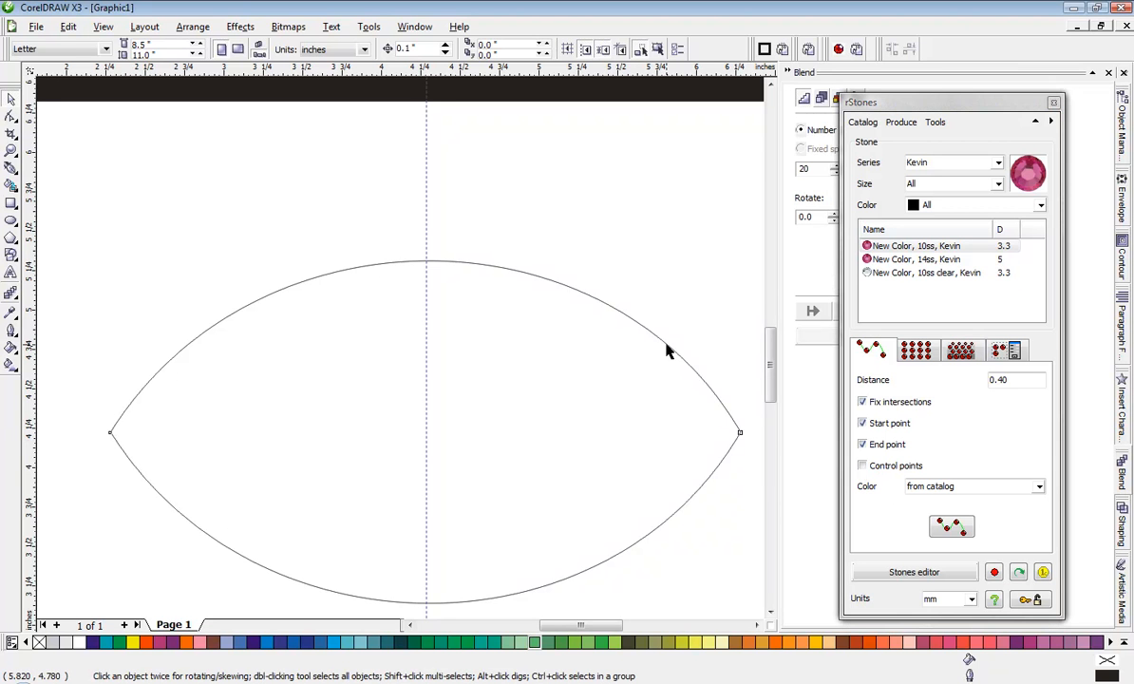
{"action": "left_click", "coordinate": [960, 536]}
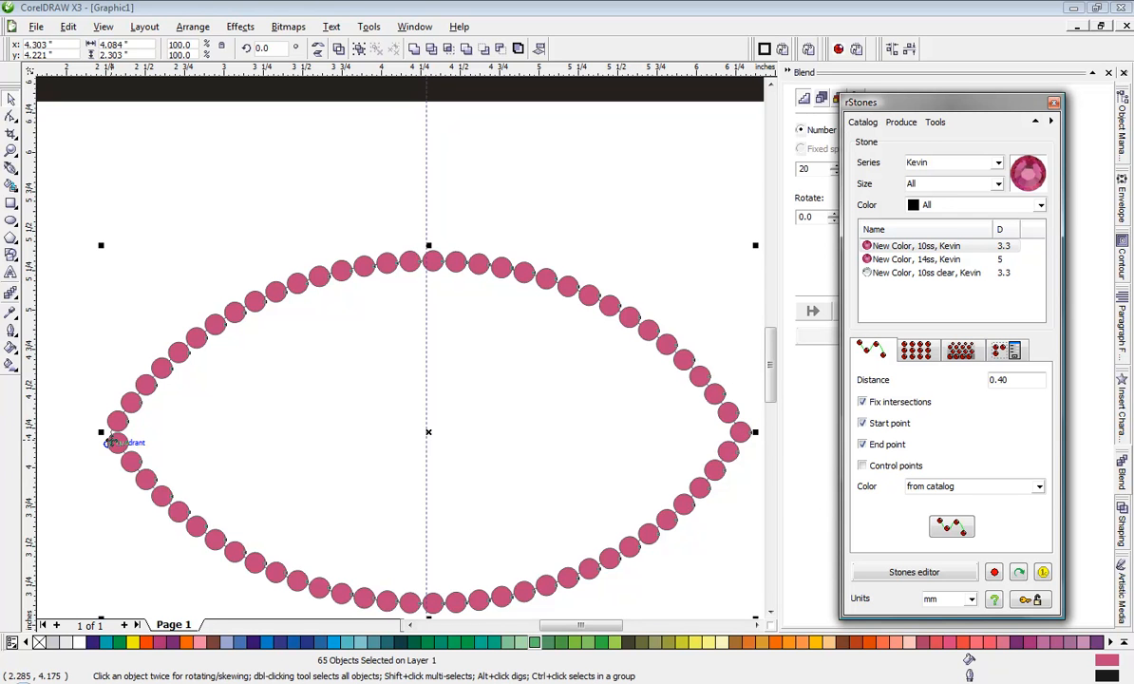
{"action": "left_click", "coordinate": [183, 437]}
{"action": "key", "text": "ctrl+z"}
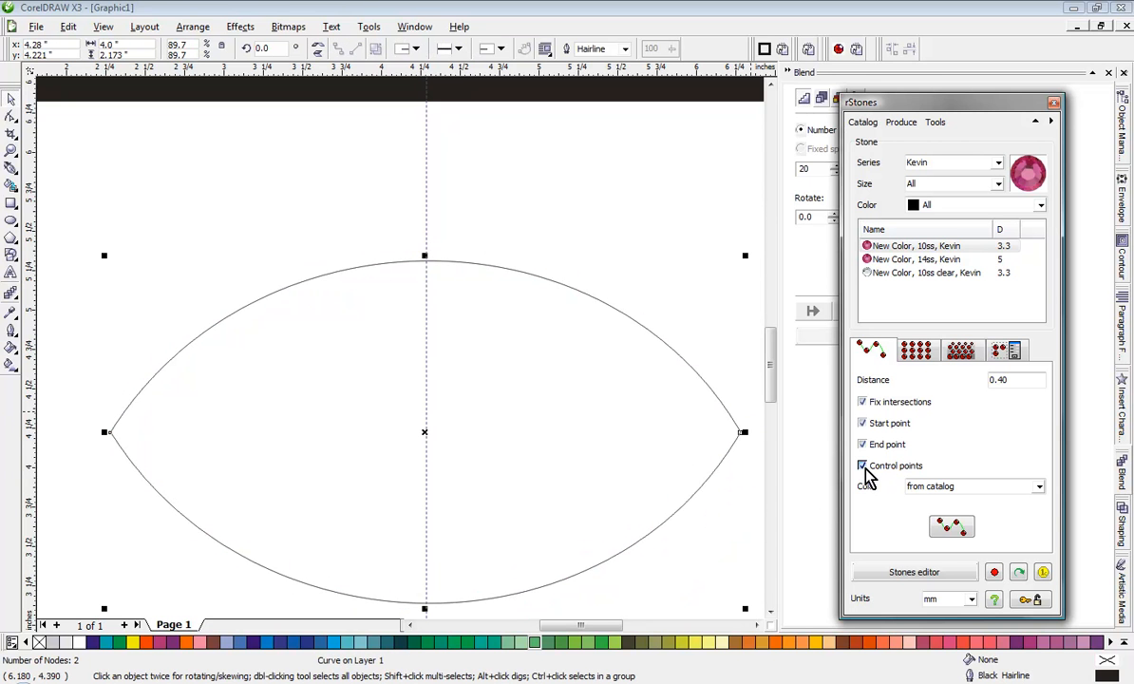
Place 10ss stones along the football outline with rStones control points enabled, and delete the placed stones
{"action": "left_click", "coordinate": [951, 527]}
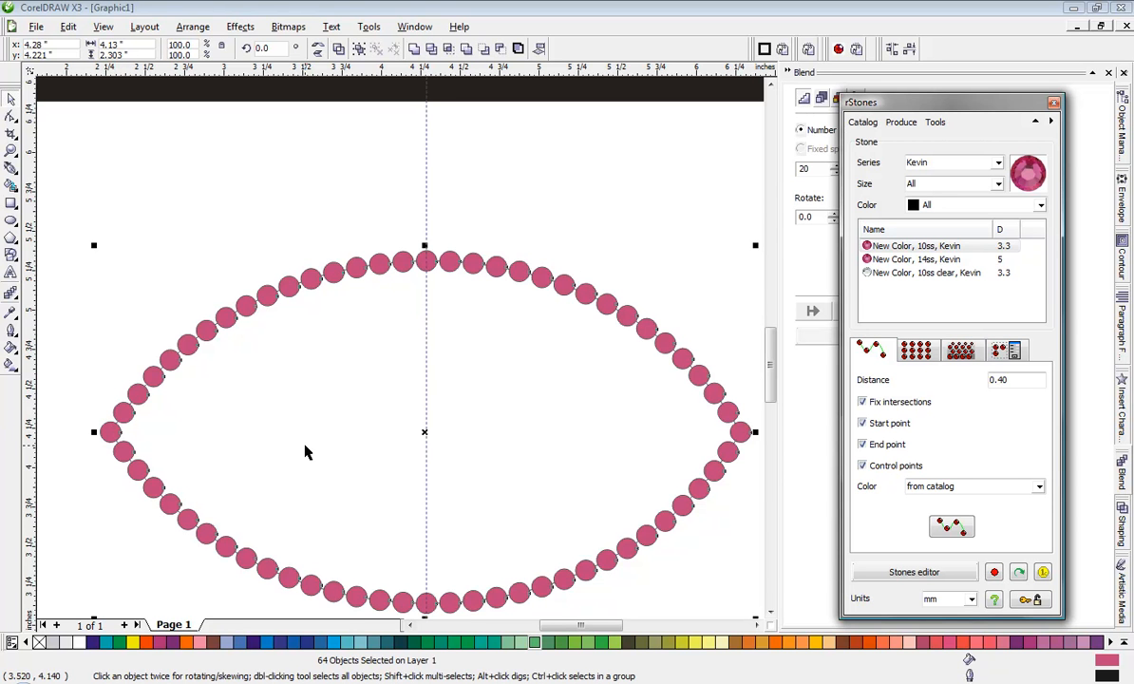
{"action": "left_click", "coordinate": [630, 439]}
{"action": "key", "text": "Delete"}
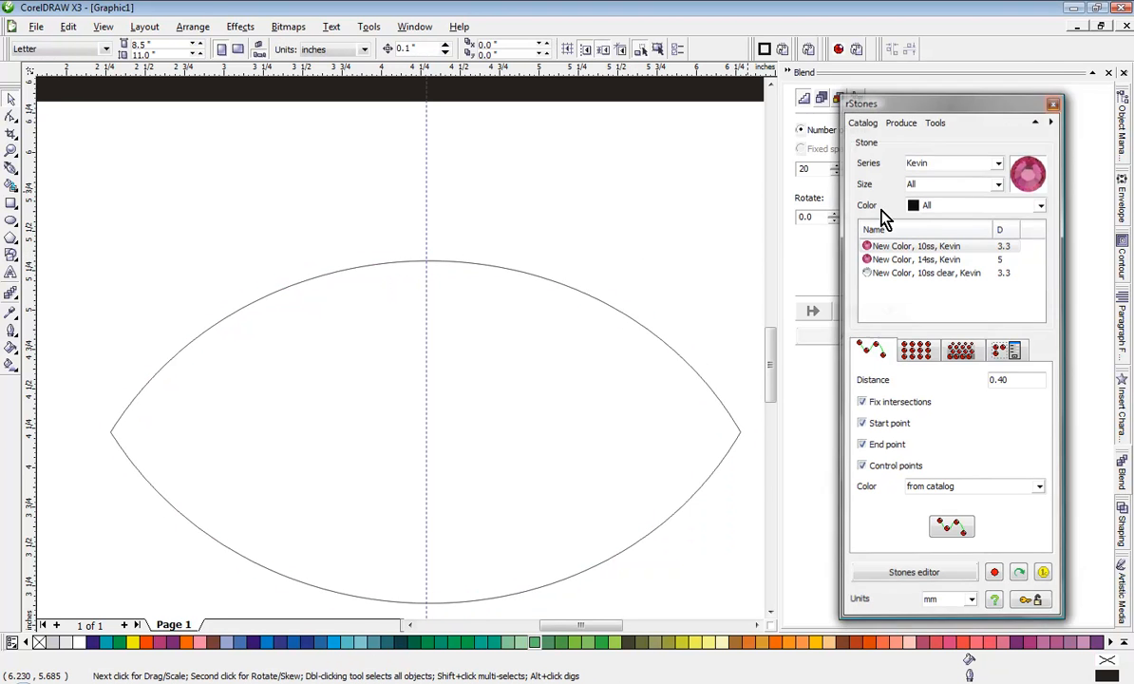
{"action": "left_click", "coordinate": [1055, 103]}
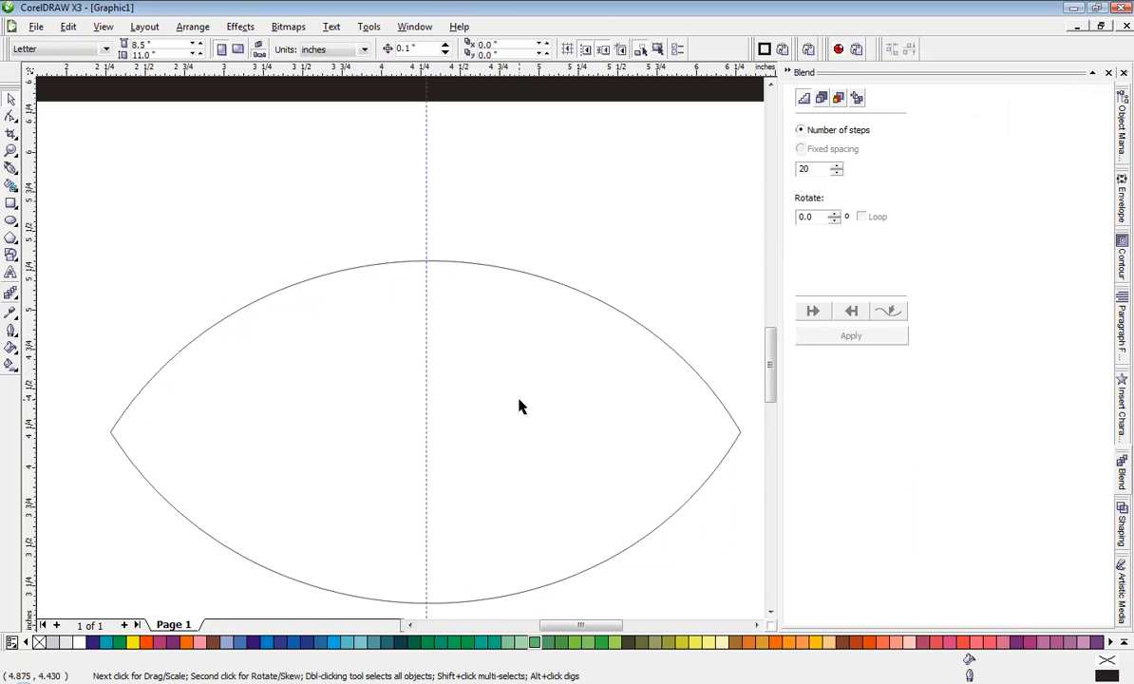
{"action": "left_click", "coordinate": [559, 285]}
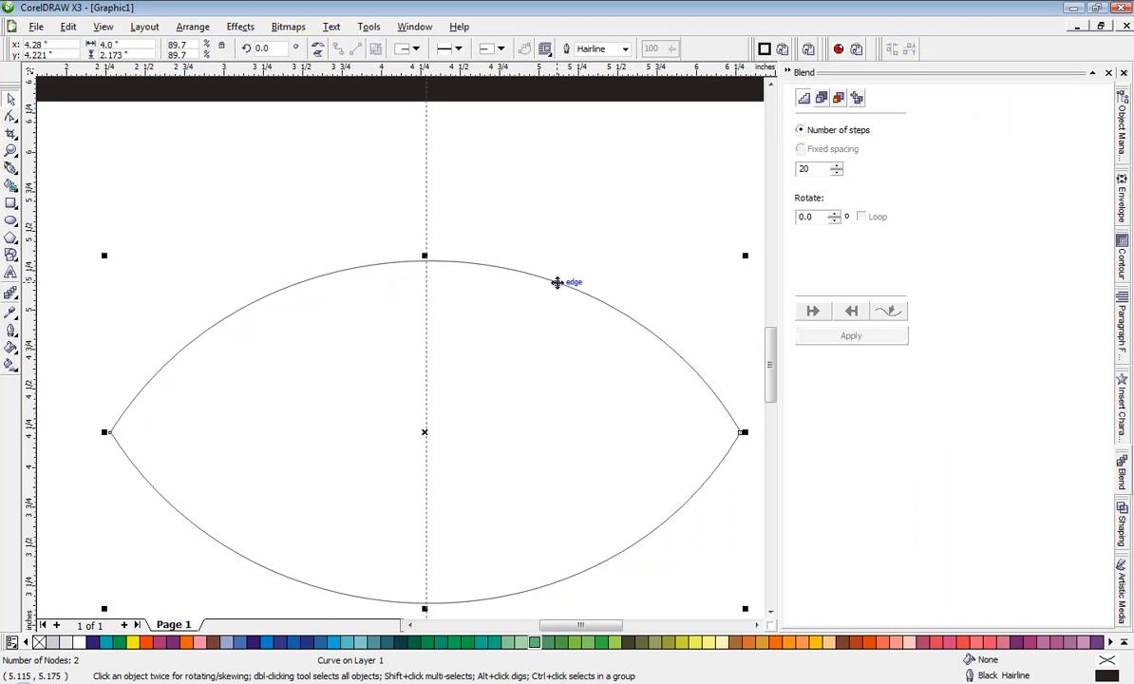
{"action": "key", "text": "F3"}
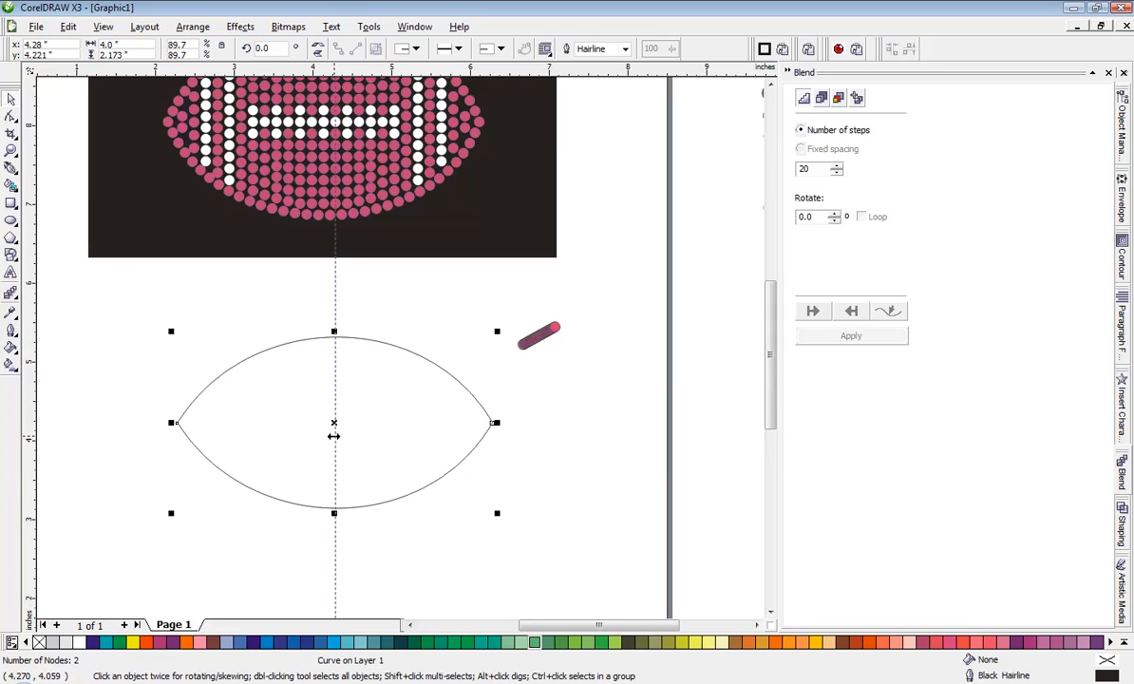
{"action": "key", "text": "shift+F2"}
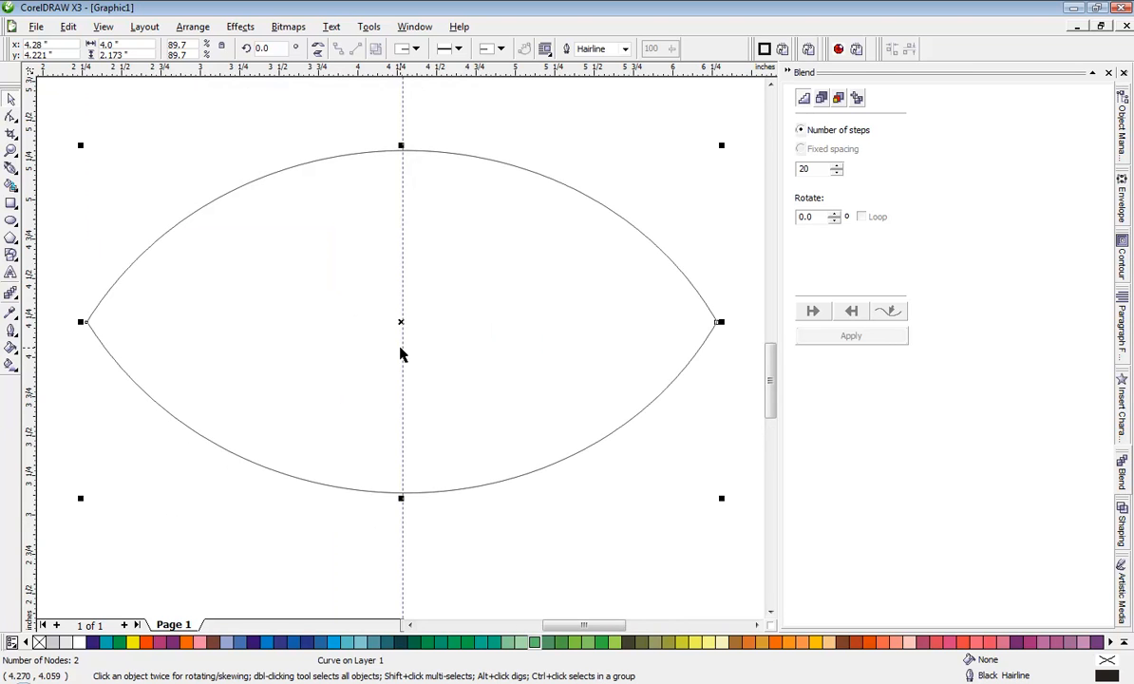
{"action": "key", "text": "F3"}
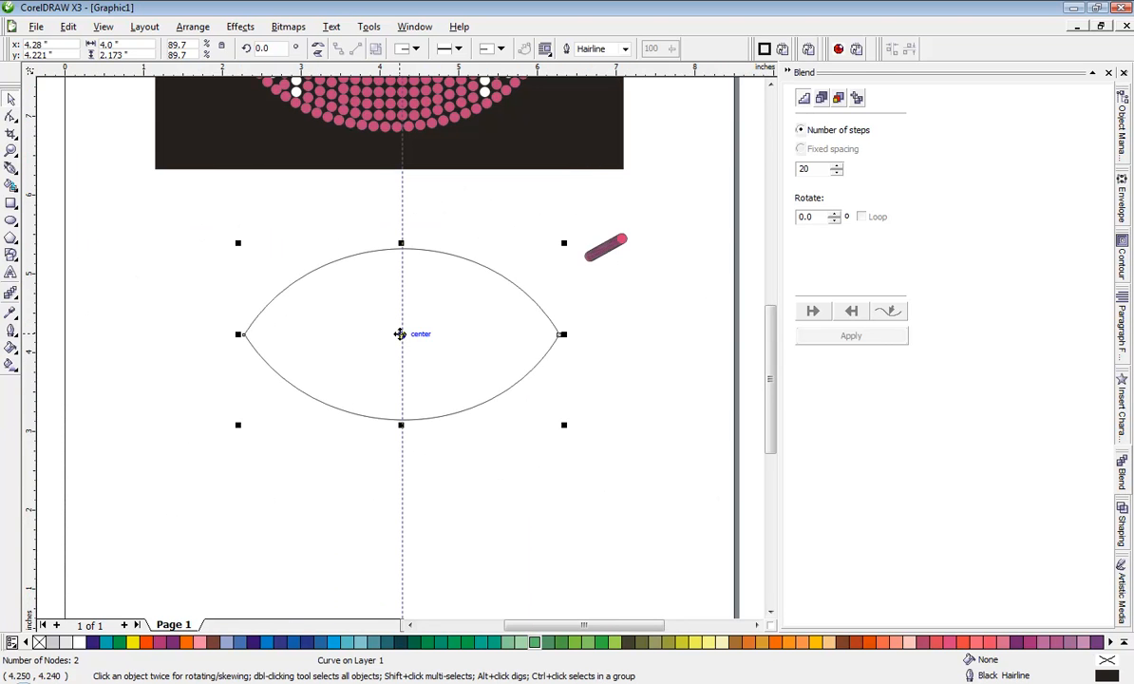
{"action": "left_click", "coordinate": [202, 376]}
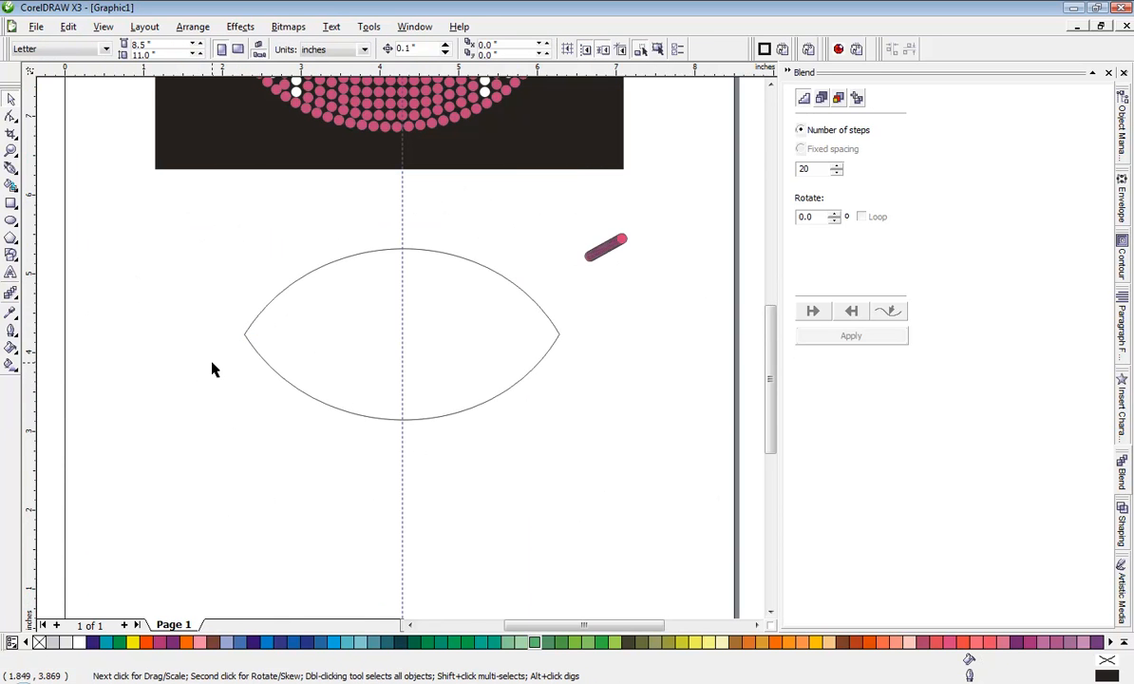
{"action": "left_click", "coordinate": [275, 304]}
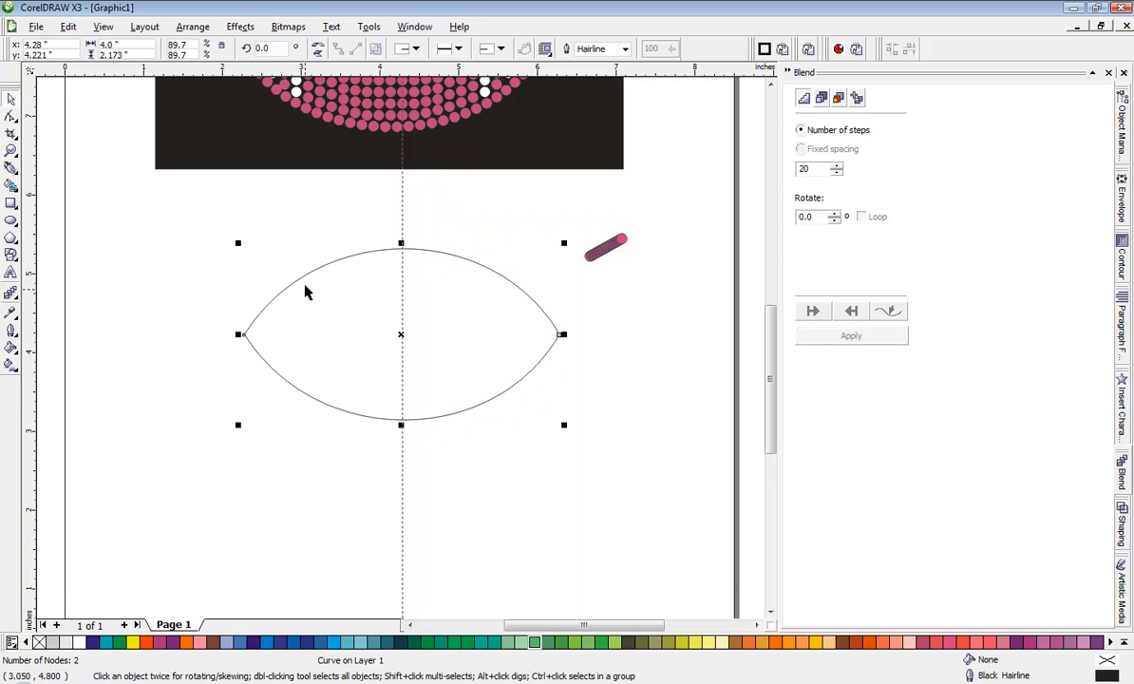
{"action": "left_click", "coordinate": [176, 285]}
Break the football outline apart at its two tip nodes
{"action": "left_click", "coordinate": [11, 117]}
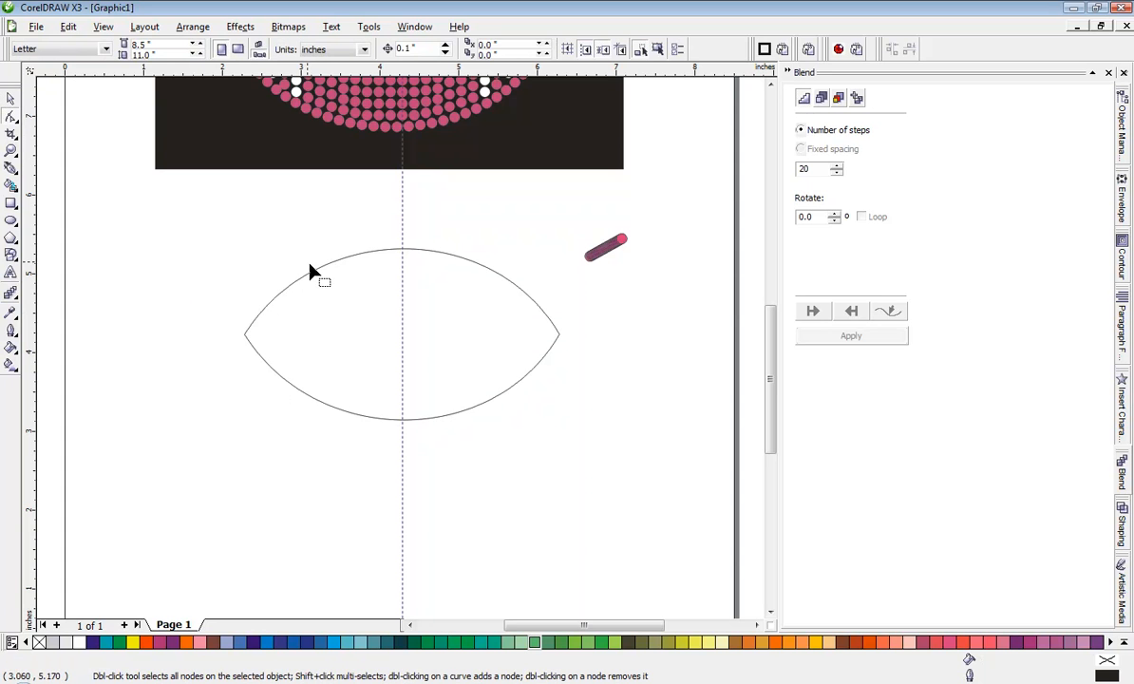
{"action": "left_click", "coordinate": [304, 283]}
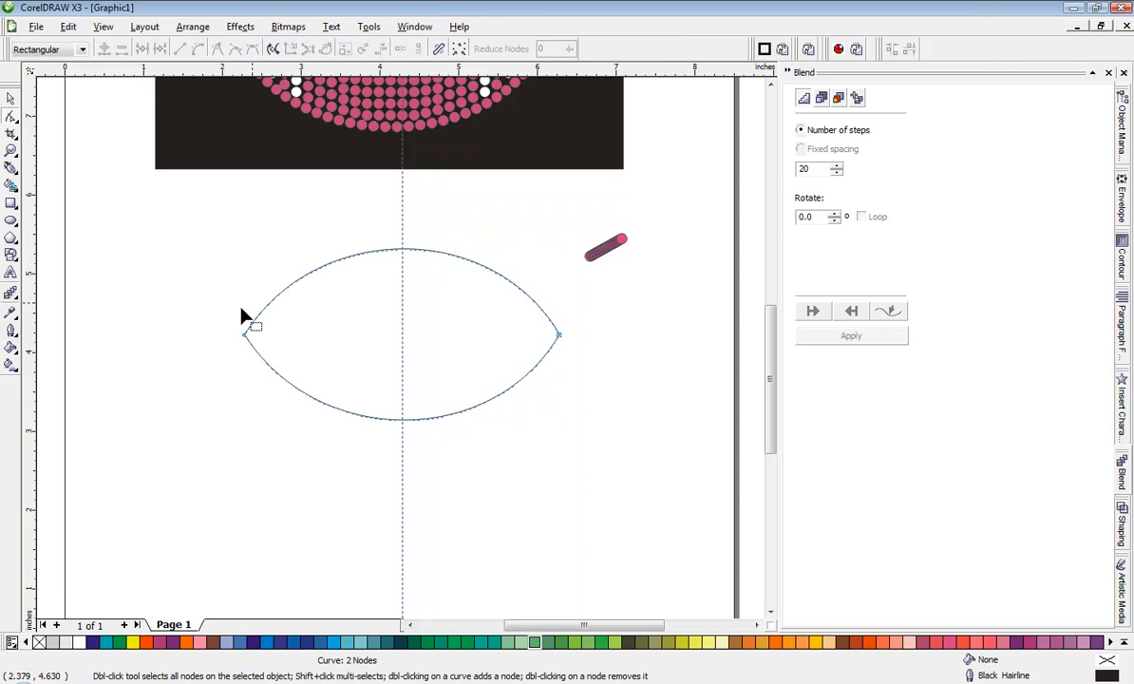
{"action": "left_click_drag", "start_coordinate": [232, 317], "coordinate": [570, 370]}
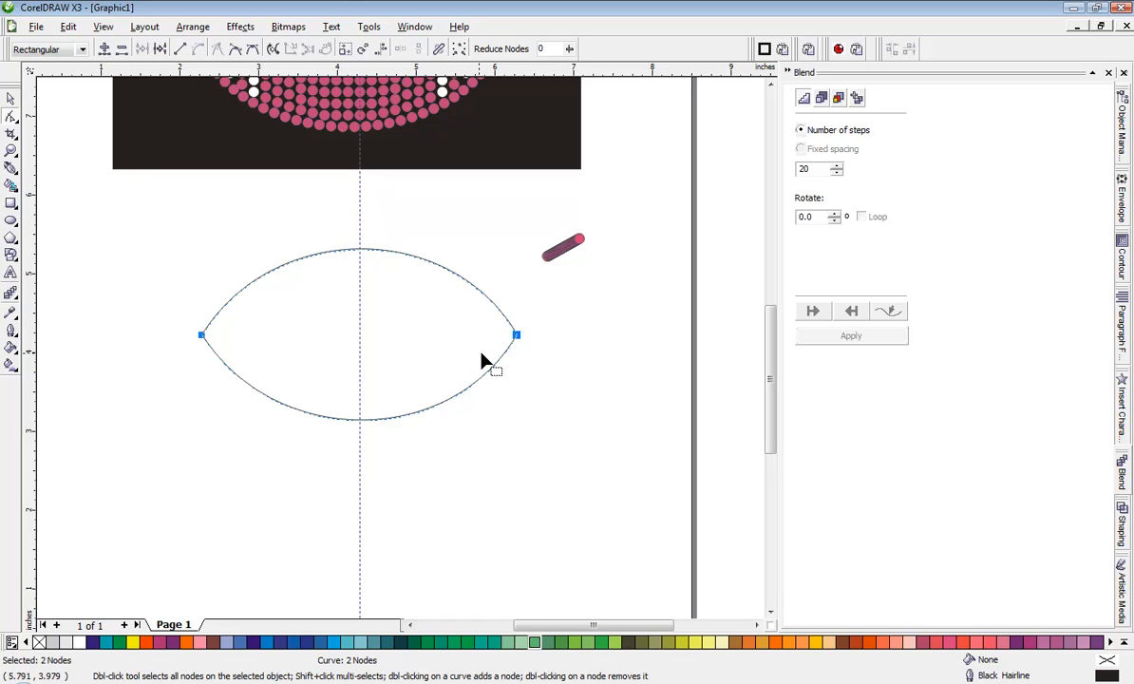
{"action": "right_click", "coordinate": [516, 339]}
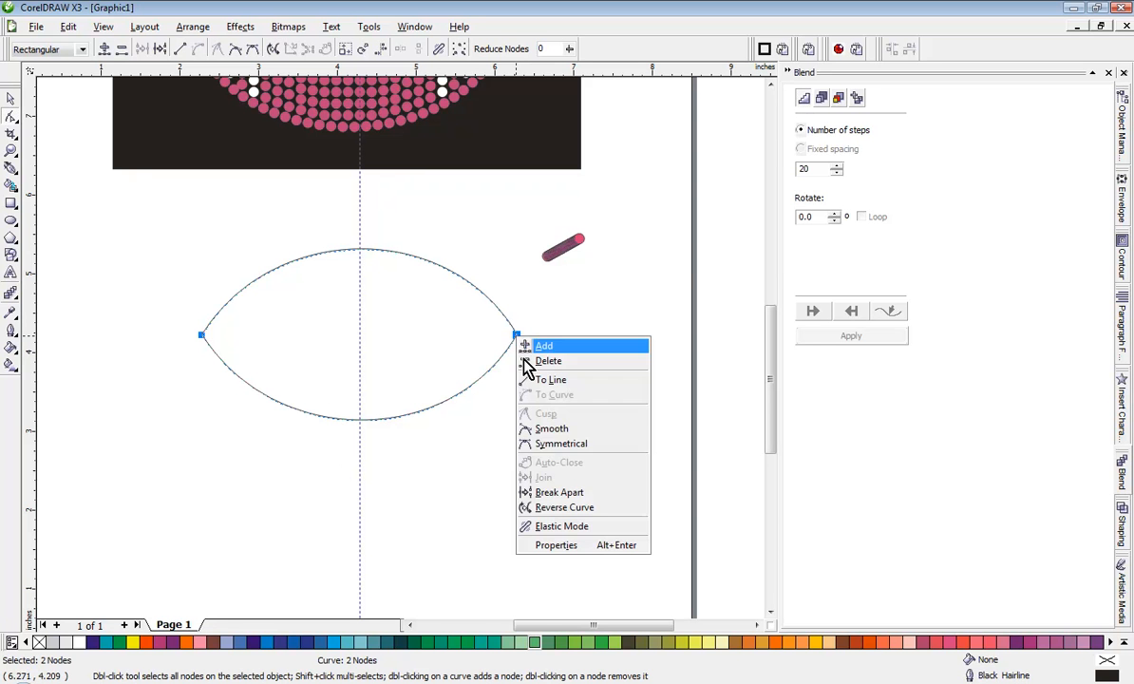
{"action": "left_click", "coordinate": [562, 492]}
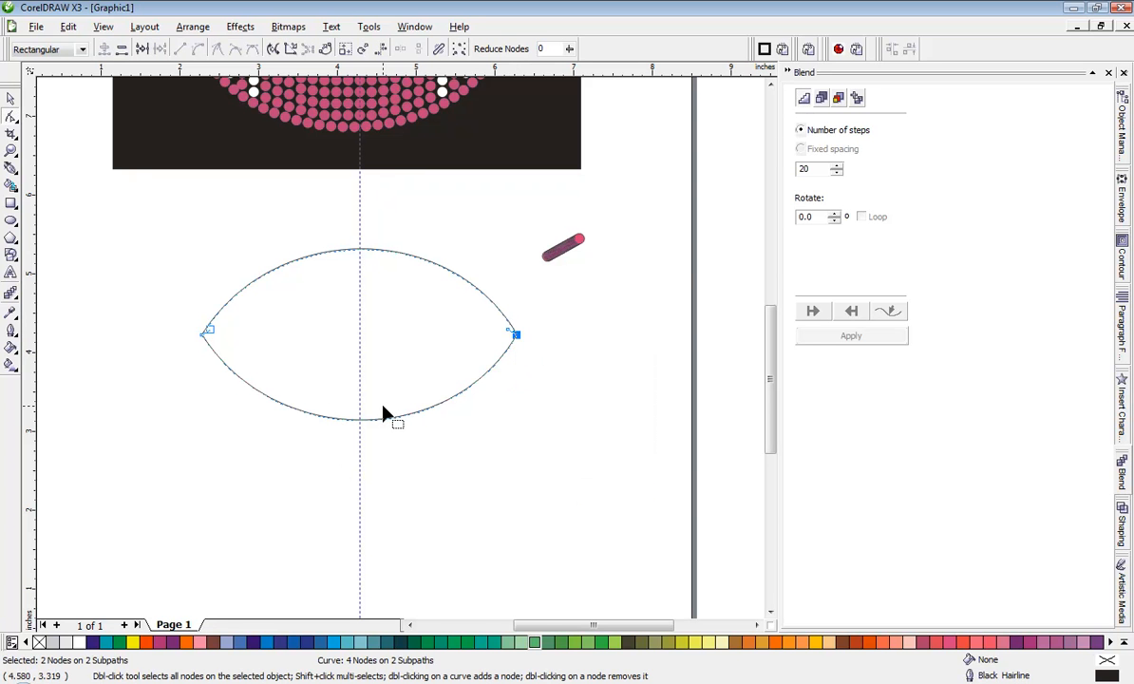
Separate the broken football outline into independent upper and lower curves with Break Curve Apart
{"action": "left_click", "coordinate": [11, 97]}
{"action": "left_click", "coordinate": [282, 278]}
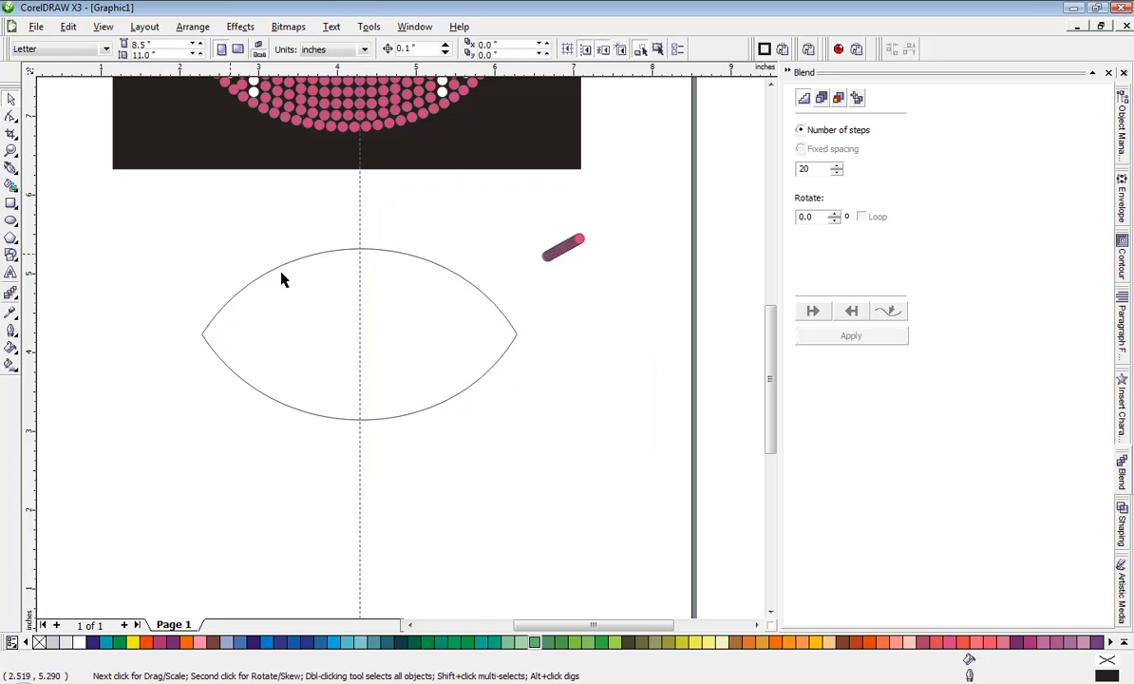
{"action": "left_click", "coordinate": [312, 255]}
{"action": "left_click", "coordinate": [311, 253]}
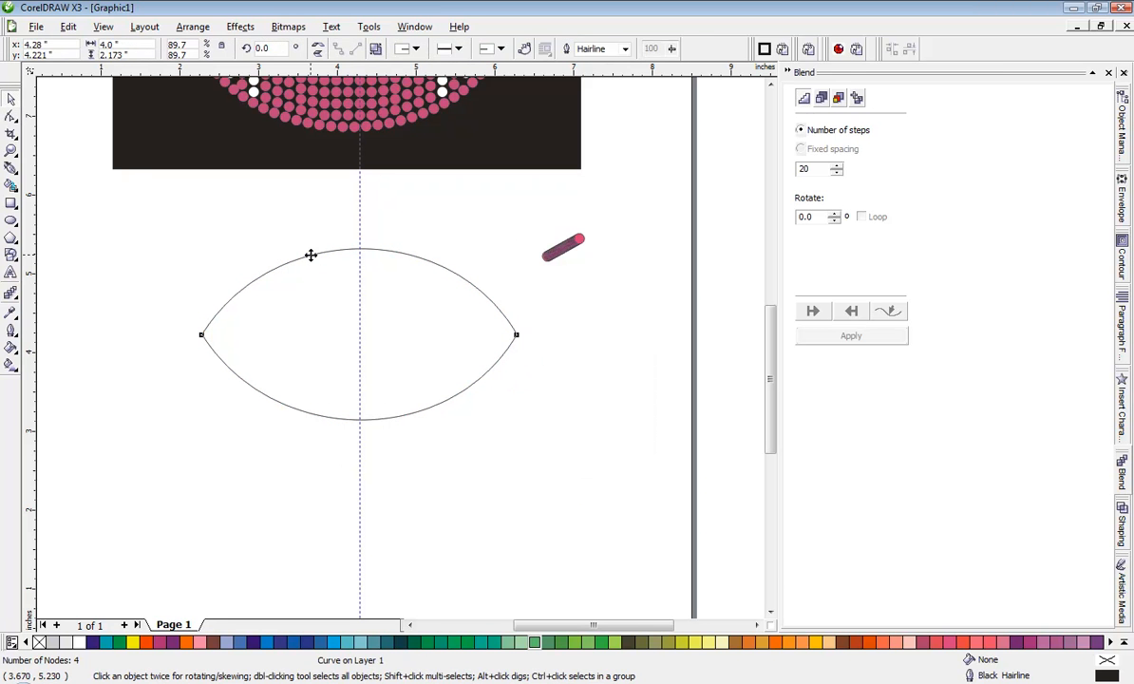
{"action": "left_click", "coordinate": [264, 230]}
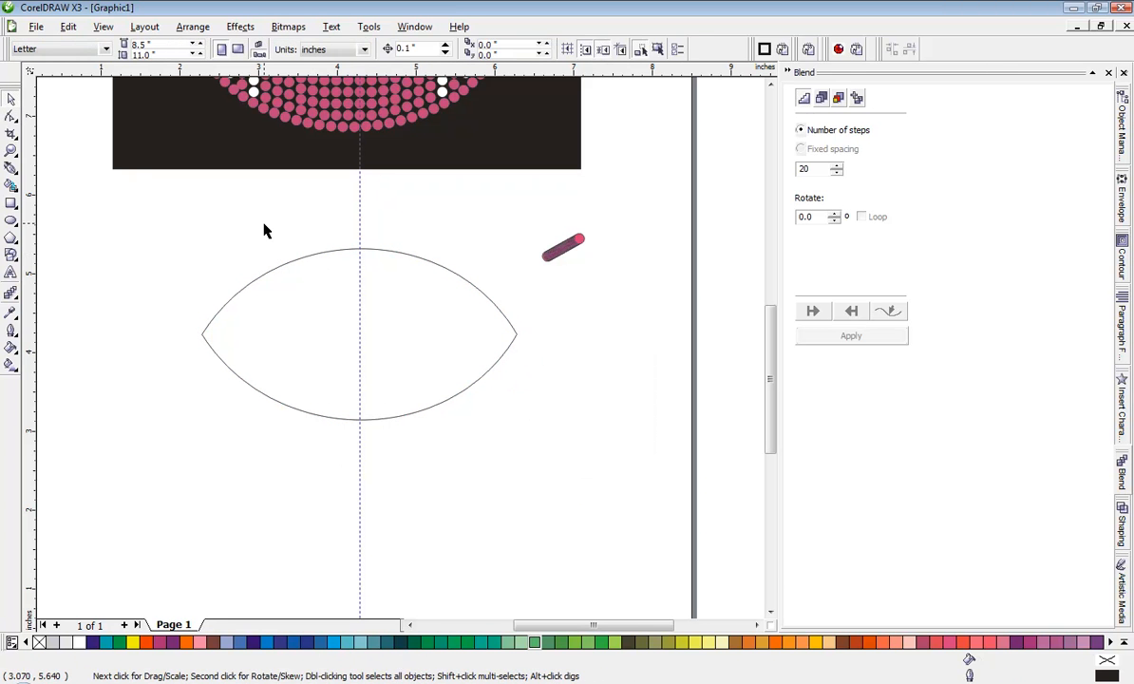
{"action": "left_click", "coordinate": [204, 336]}
{"action": "left_click", "coordinate": [180, 278]}
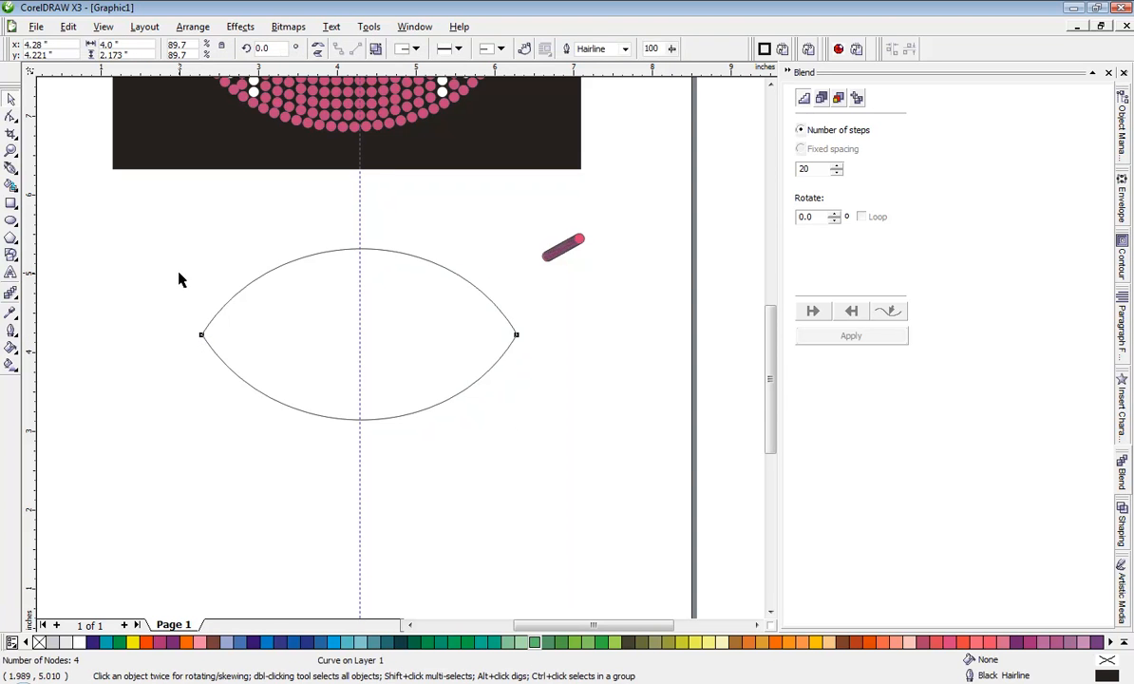
{"action": "left_click", "coordinate": [306, 256]}
{"action": "right_click", "coordinate": [307, 259]}
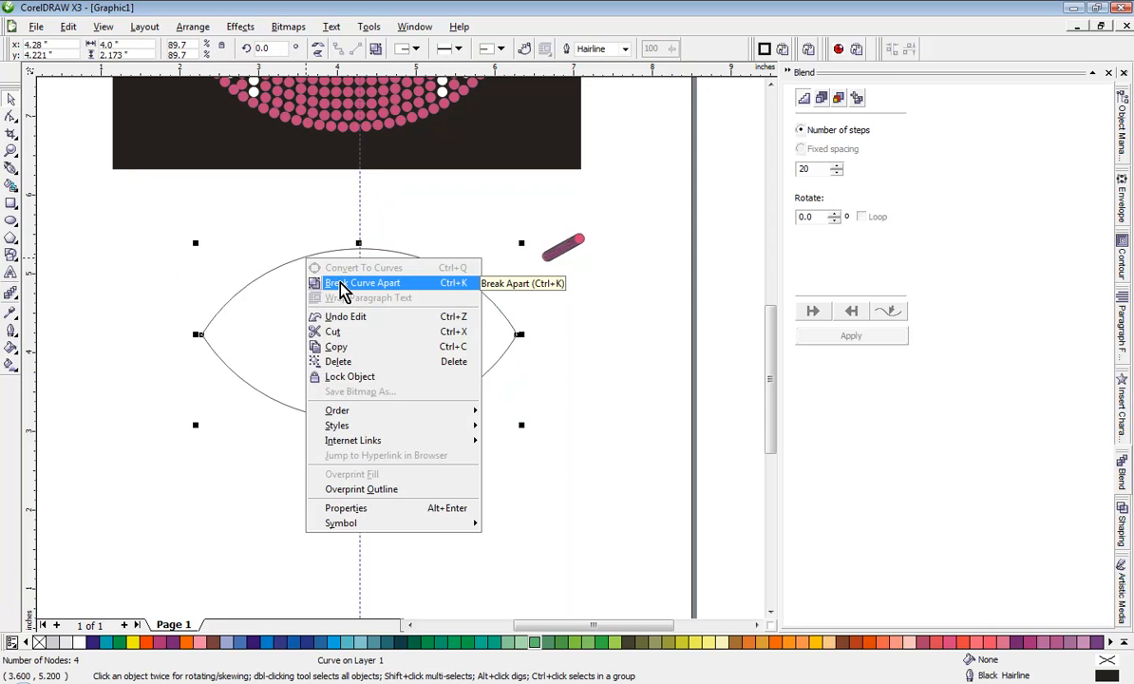
{"action": "left_click", "coordinate": [340, 284]}
Try moving the upper football curve away from the lower one, and undo the move
{"action": "left_click", "coordinate": [301, 231]}
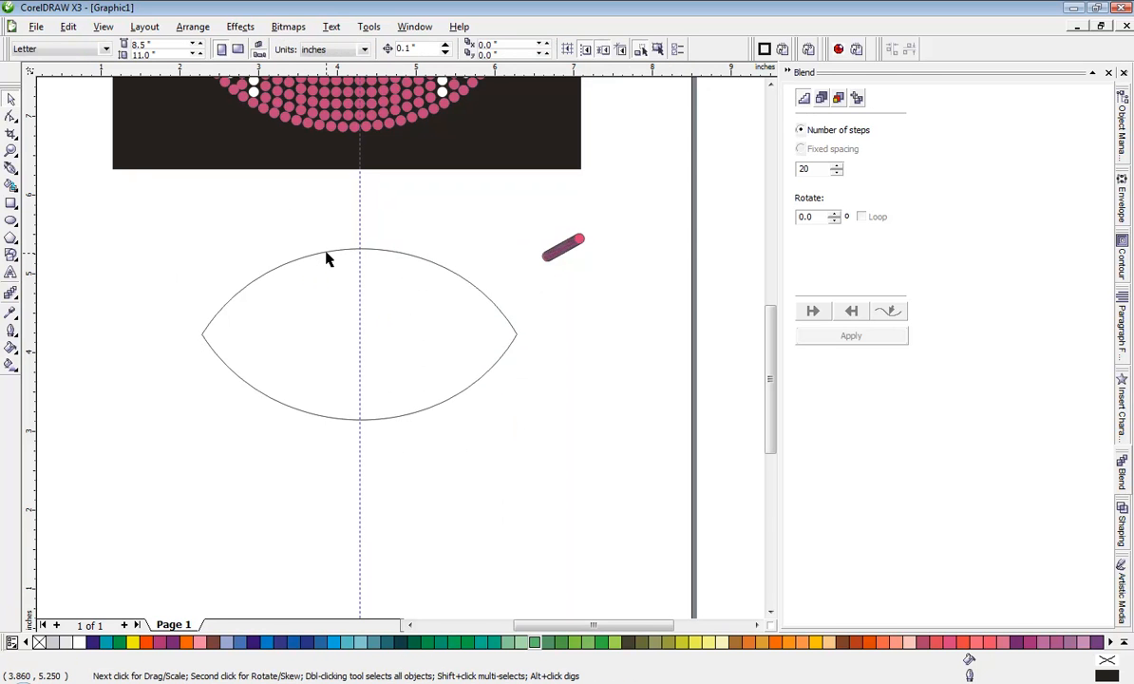
{"action": "left_click_drag", "start_coordinate": [326, 258], "coordinate": [319, 220]}
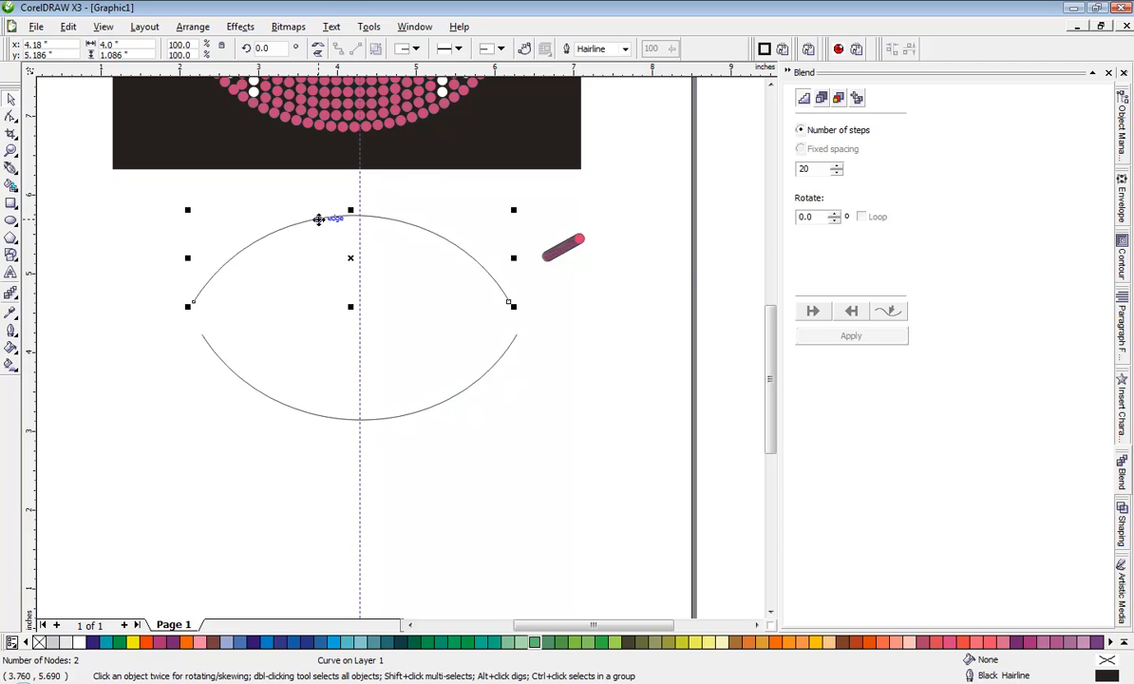
{"action": "key", "text": "ctrl+z"}
{"action": "left_click", "coordinate": [273, 406]}
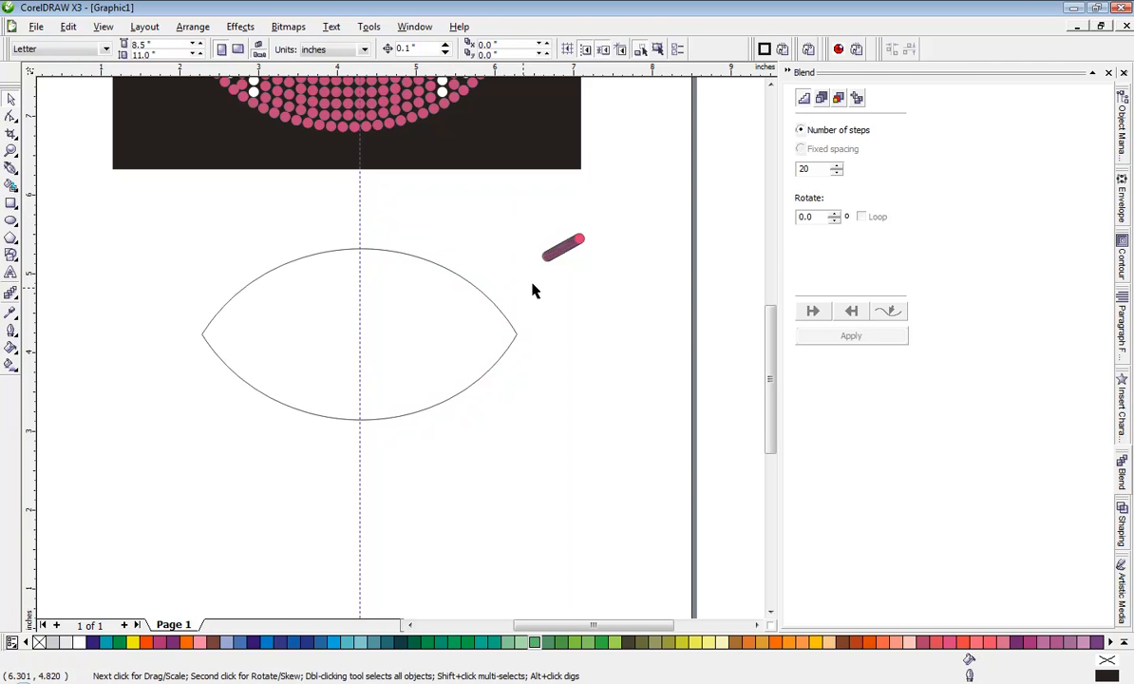
Attach the 10ss stone blend beside the outline to the upper football curve, blending along the full path with 20 steps
{"action": "left_click", "coordinate": [563, 248]}
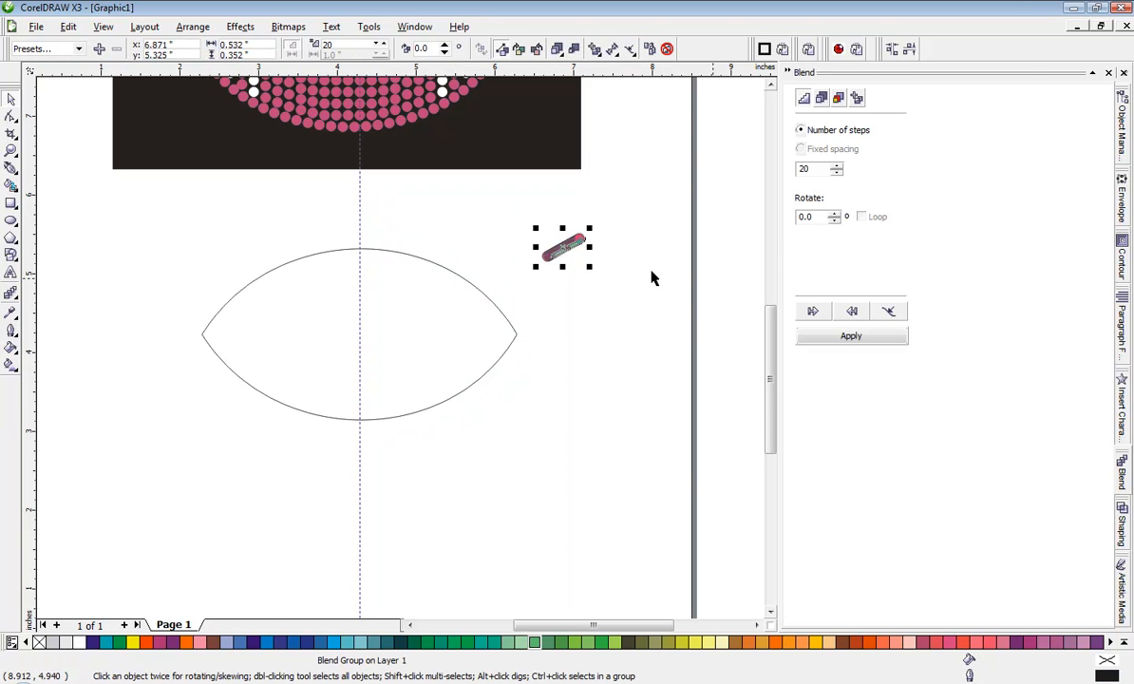
{"action": "left_click", "coordinate": [891, 317]}
{"action": "left_click", "coordinate": [914, 330]}
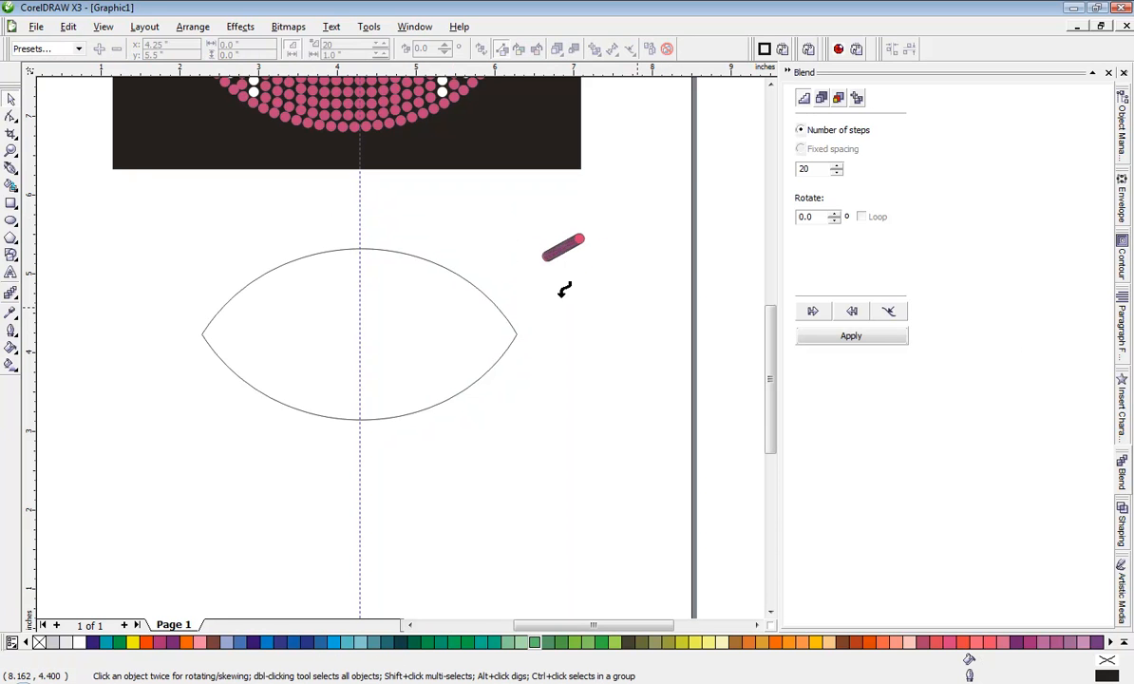
{"action": "left_click", "coordinate": [484, 290]}
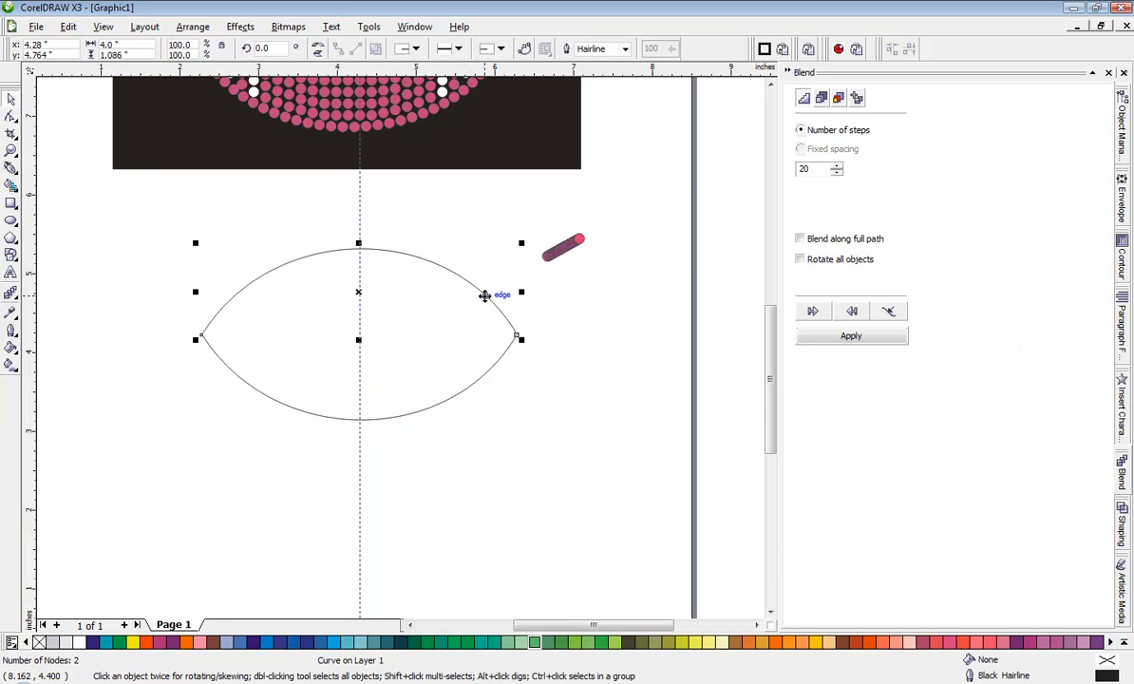
{"action": "left_click", "coordinate": [801, 240]}
{"action": "left_click", "coordinate": [855, 337]}
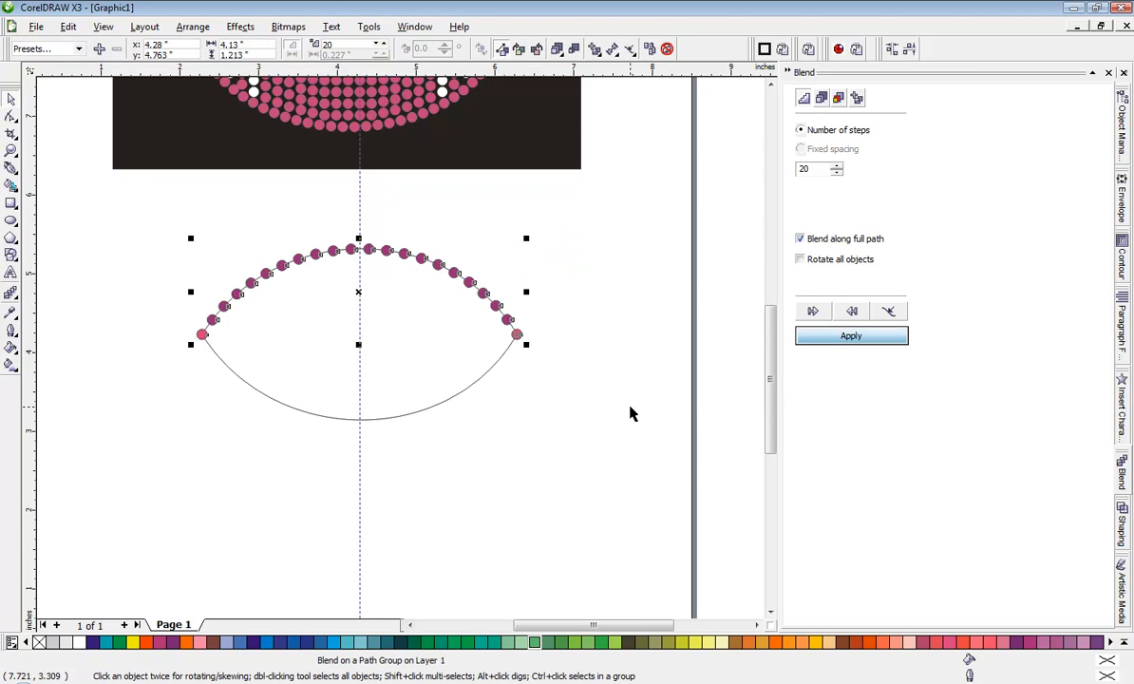
Examine the end stones at both football tips for their alignment with the ends of the upper curve
{"action": "left_click", "coordinate": [501, 407]}
{"action": "scroll", "coordinate": [495, 353], "scroll_direction": "up", "scroll_amount": 3}
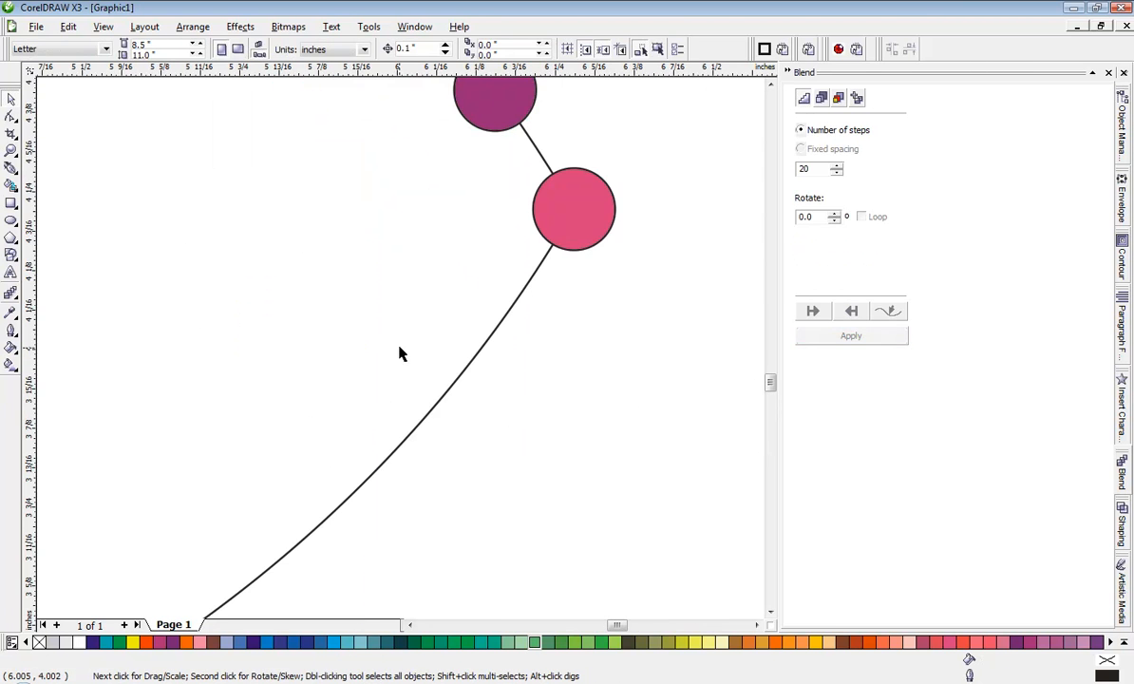
{"action": "left_click", "coordinate": [572, 233]}
{"action": "scroll", "coordinate": [401, 354], "scroll_direction": "down", "scroll_amount": 3}
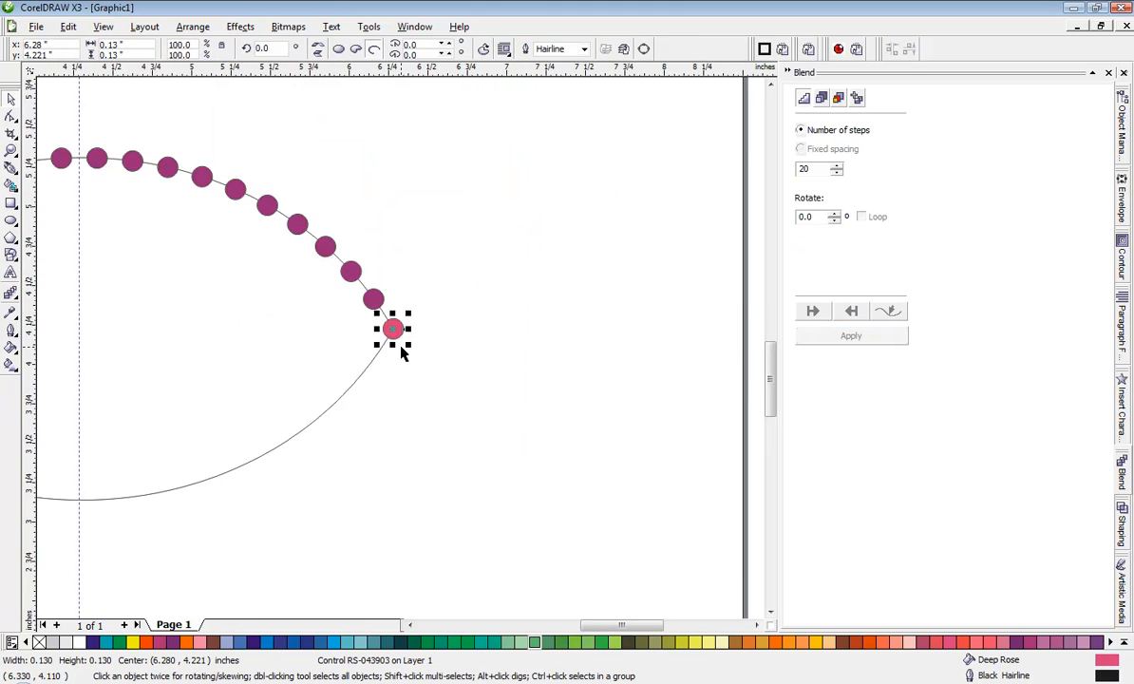
{"action": "scroll", "coordinate": [401, 354], "scroll_direction": "down", "scroll_amount": 2}
{"action": "scroll", "coordinate": [401, 352], "scroll_direction": "up", "scroll_amount": 4}
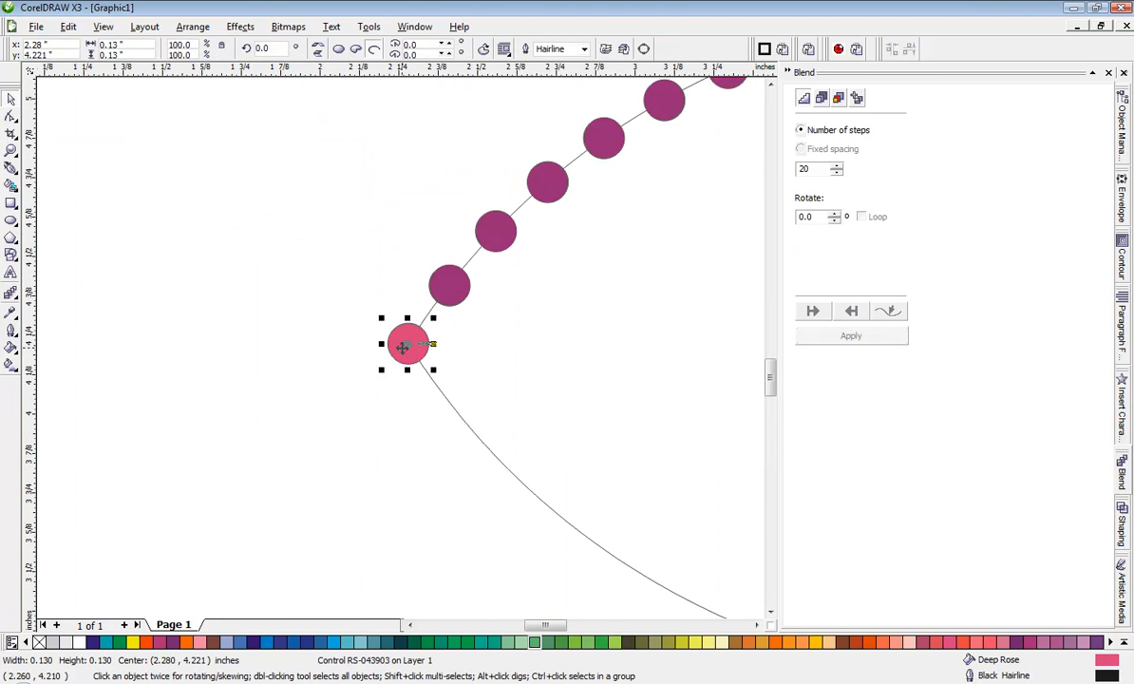
{"action": "left_click", "coordinate": [525, 342]}
{"action": "scroll", "coordinate": [400, 354], "scroll_direction": "down", "scroll_amount": 2}
{"action": "scroll", "coordinate": [400, 355], "scroll_direction": "up", "scroll_amount": 1}
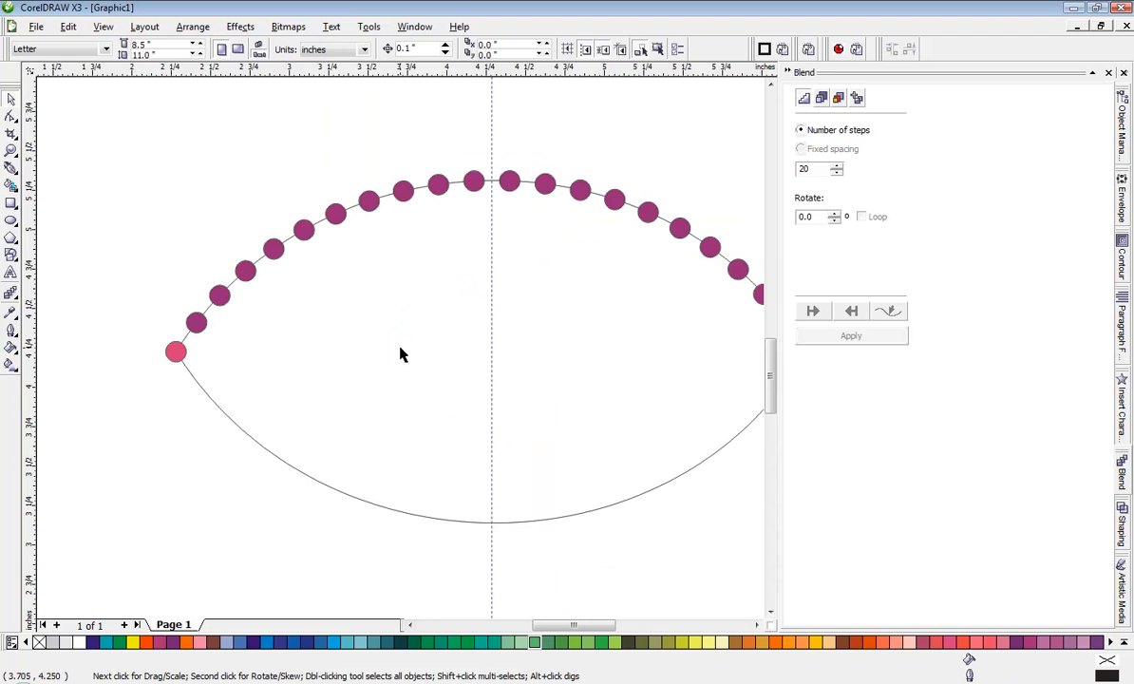
Set the upper curve's stone blend to 40 steps
{"action": "left_click", "coordinate": [546, 187]}
{"action": "scroll", "coordinate": [400, 349], "scroll_direction": "down", "scroll_amount": 1}
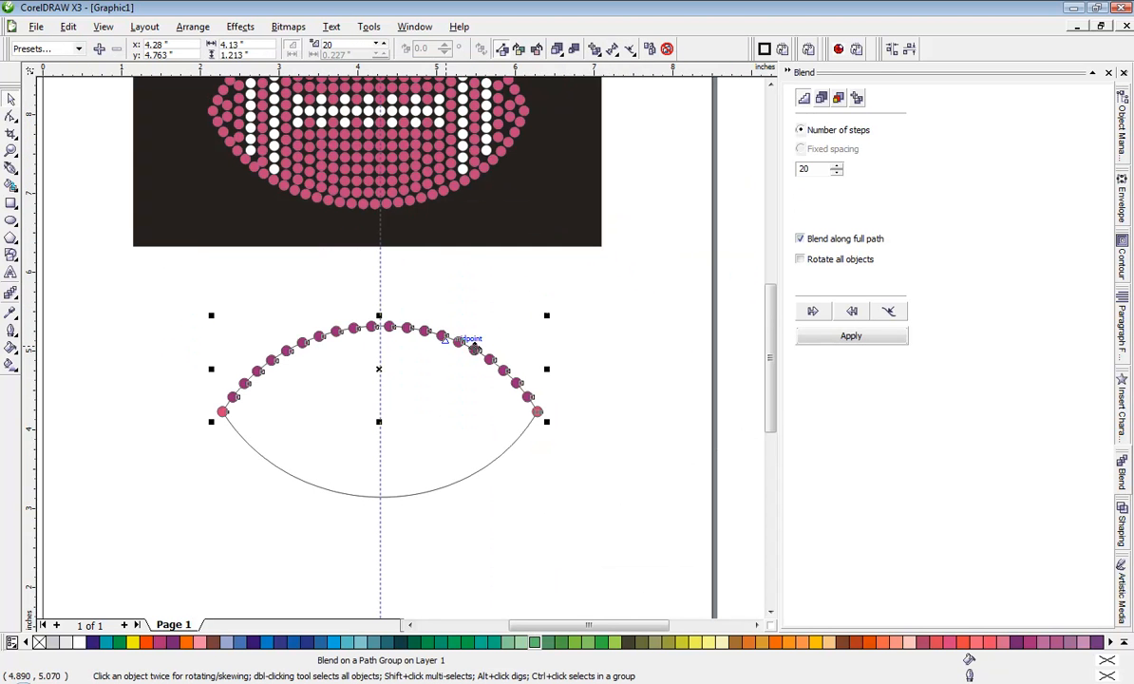
{"action": "left_click", "coordinate": [836, 167]}
{"action": "left_click", "coordinate": [837, 168]}
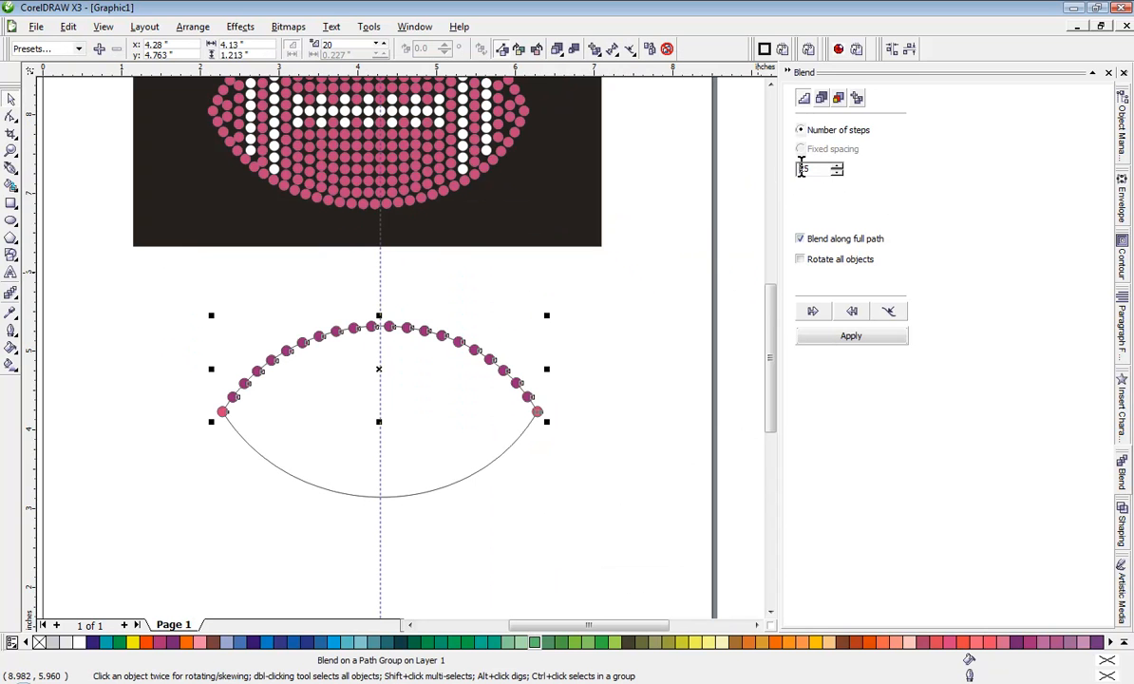
{"action": "left_click_drag", "start_coordinate": [819, 168], "coordinate": [765, 171]}
{"action": "left_click", "coordinate": [874, 338]}
Reduce the upper curve's stone blend to 32 steps and check the spacing between the stones
{"action": "left_click", "coordinate": [837, 173]}
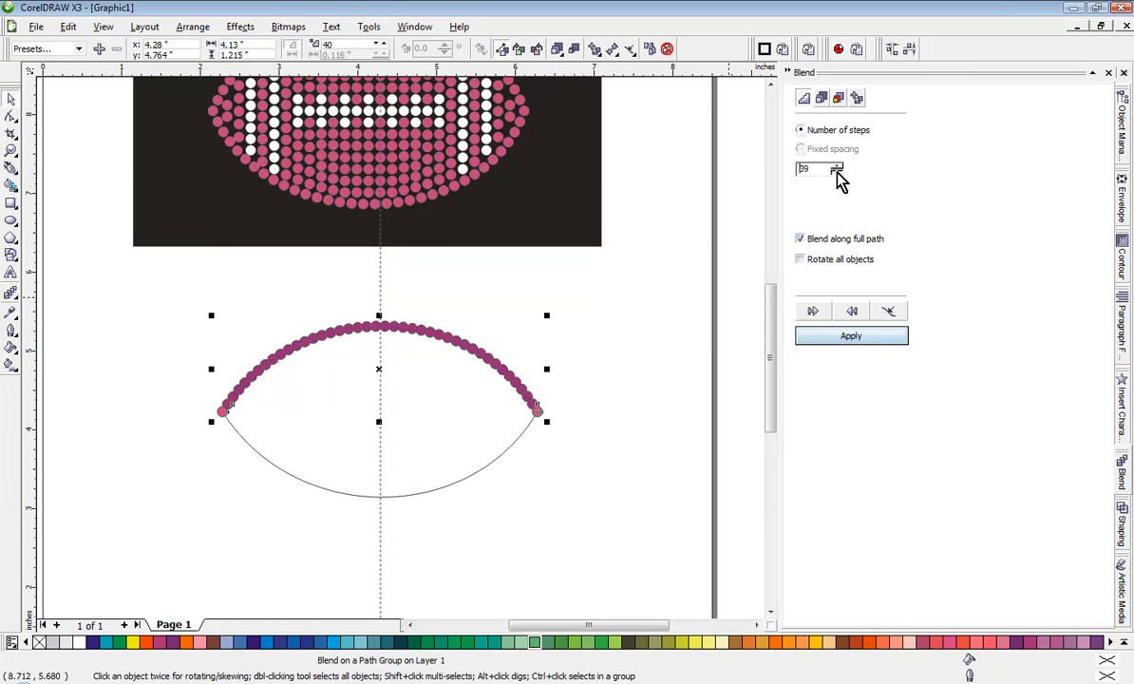
{"action": "left_click", "coordinate": [837, 173]}
{"action": "left_click", "coordinate": [837, 173]}
{"action": "left_click", "coordinate": [845, 338]}
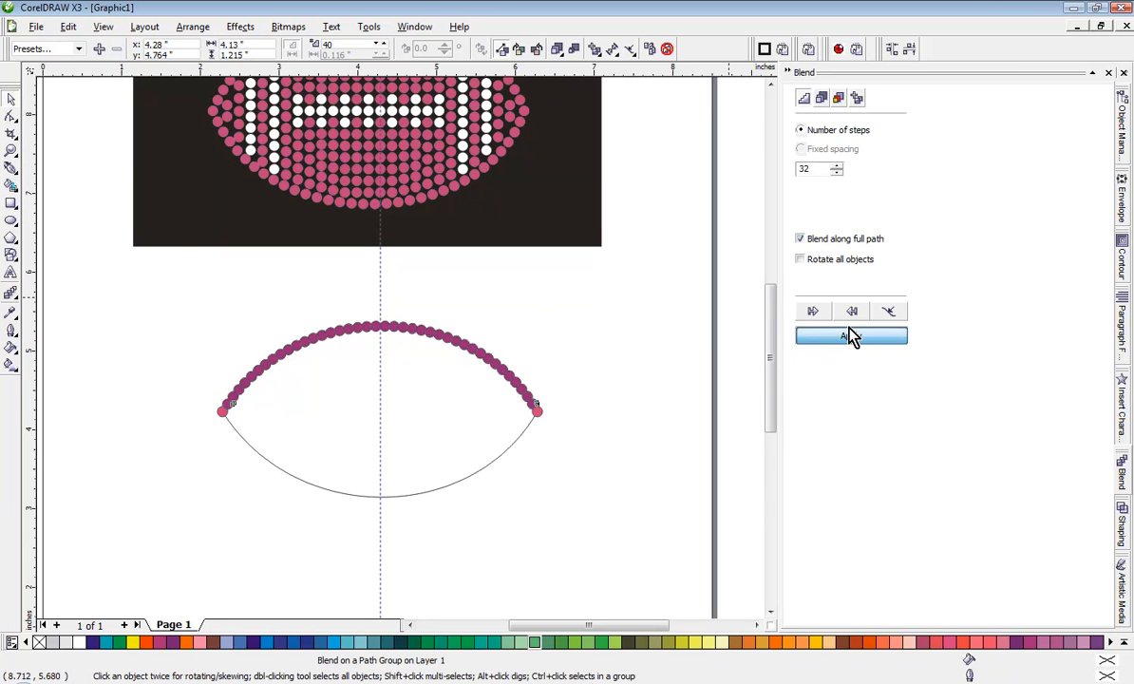
{"action": "scroll", "coordinate": [426, 368], "scroll_direction": "up", "scroll_amount": 3}
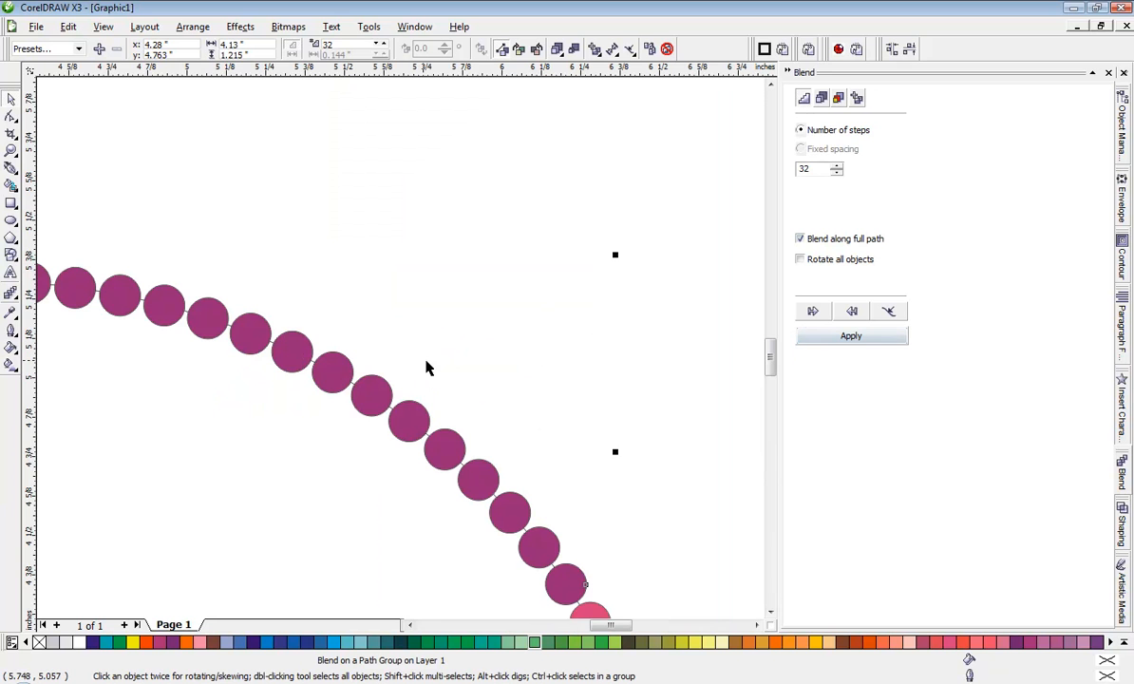
Try the upper curve's stone blend with 27 and 28 steps
{"action": "left_click", "coordinate": [837, 173]}
{"action": "left_click", "coordinate": [837, 173]}
{"action": "left_click", "coordinate": [842, 338]}
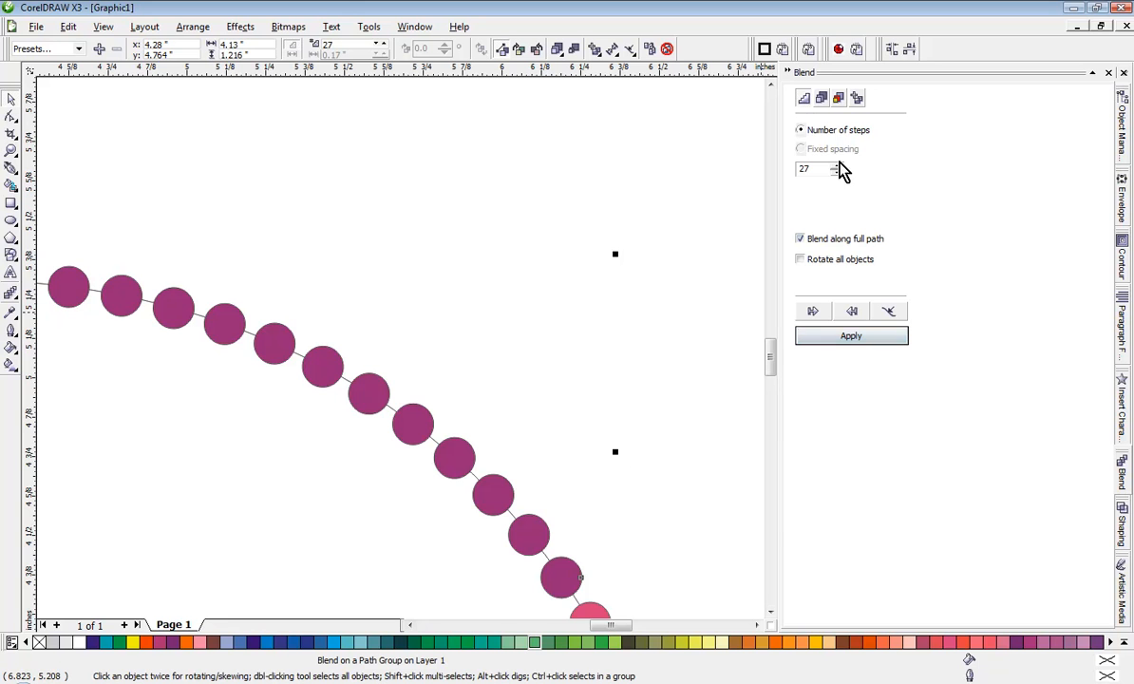
{"action": "left_click", "coordinate": [836, 166]}
{"action": "left_click", "coordinate": [854, 340]}
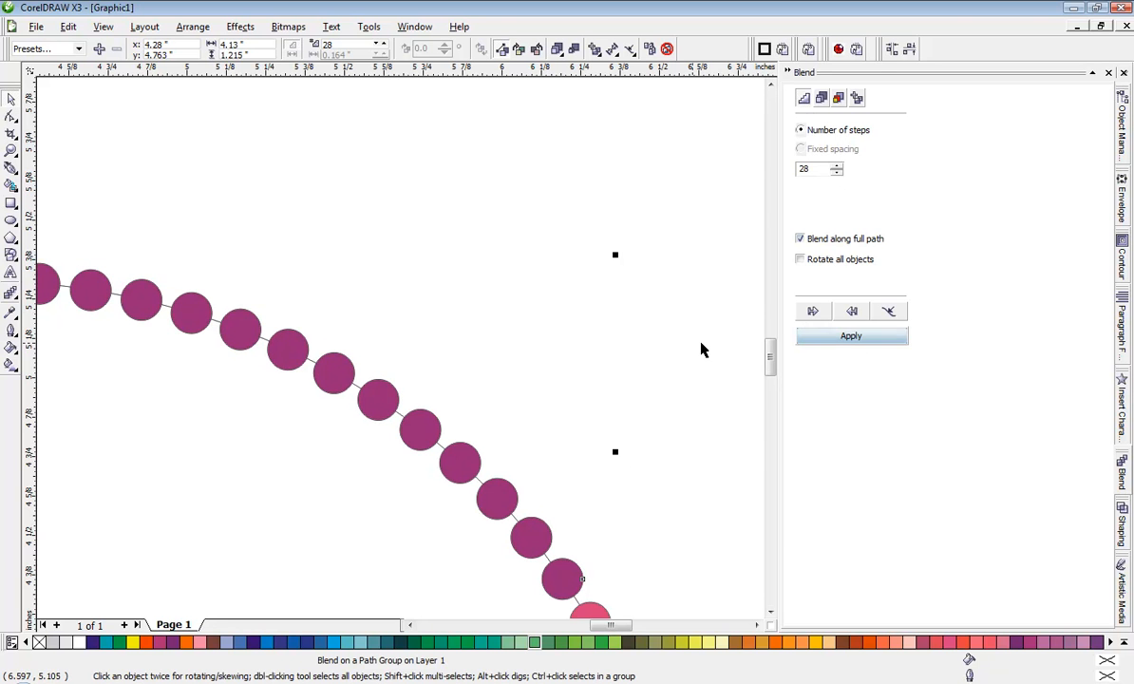
Set the upper curve's stone blend to 30 steps and check the spacing towards the tip
{"action": "left_click", "coordinate": [837, 165]}
{"action": "left_click", "coordinate": [837, 165]}
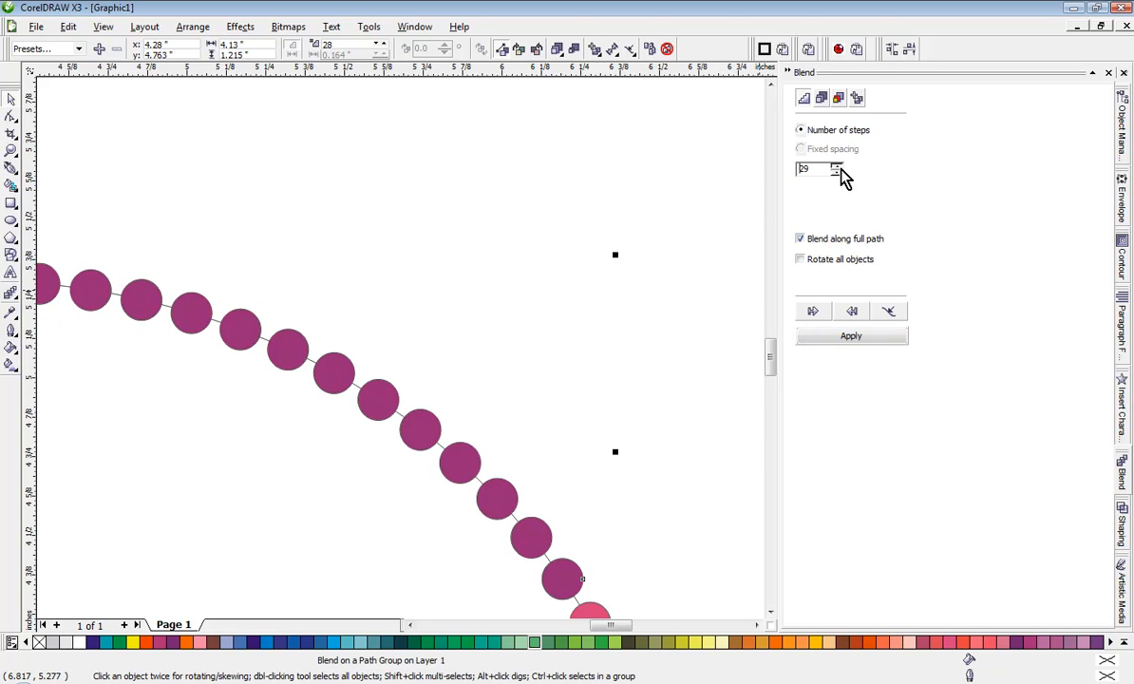
{"action": "left_click", "coordinate": [845, 337]}
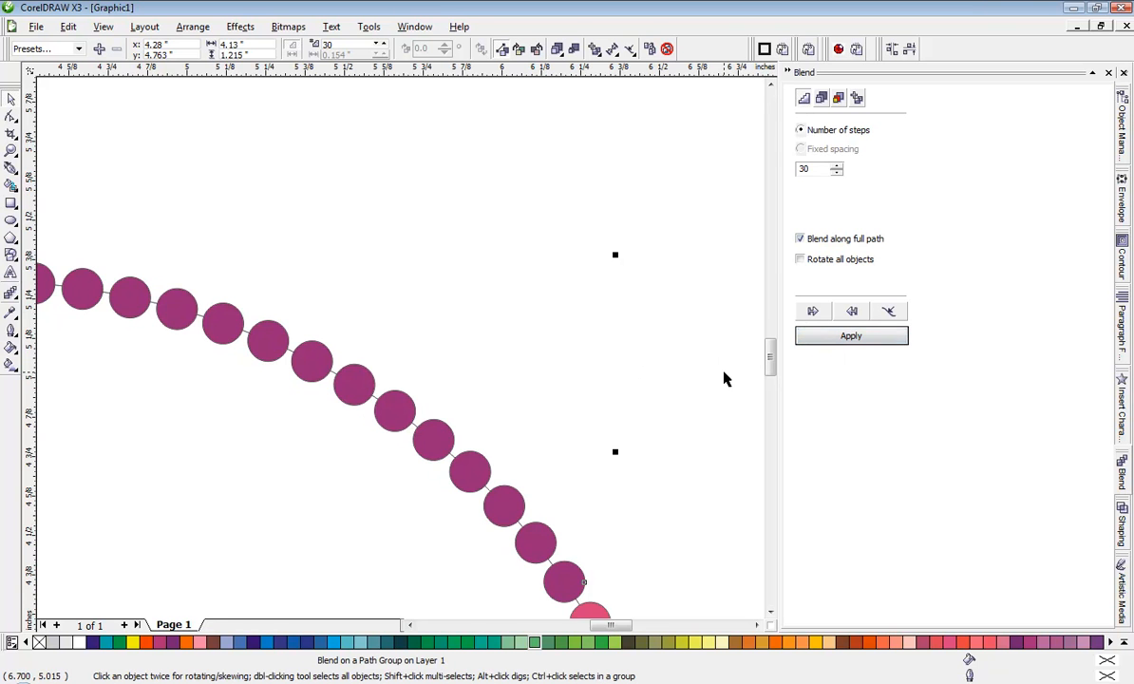
{"action": "scroll", "coordinate": [316, 385], "scroll_direction": "down", "scroll_amount": 5}
{"action": "scroll", "coordinate": [400, 355], "scroll_direction": "up", "scroll_amount": 4}
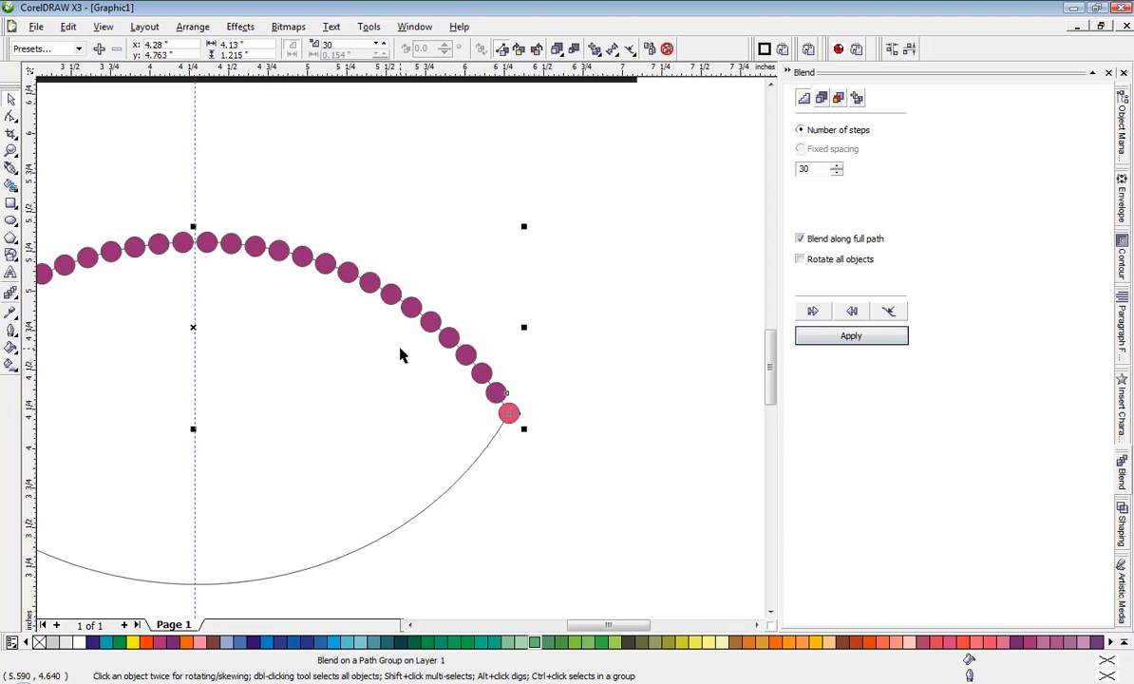
{"action": "scroll", "coordinate": [400, 354], "scroll_direction": "up", "scroll_amount": 2}
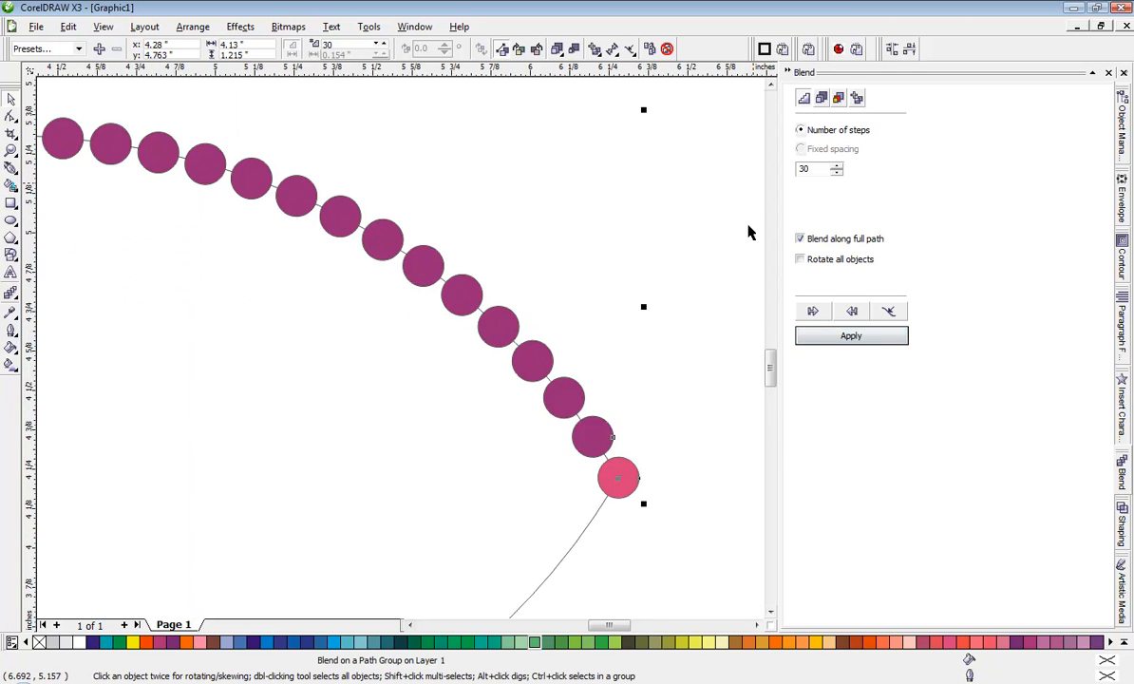
Copy the pink 10ss stone blend from the samples beside the page to the space above the outline's right tip
{"action": "left_click", "coordinate": [366, 381]}
{"action": "scroll", "coordinate": [385, 399], "scroll_direction": "down", "scroll_amount": 4}
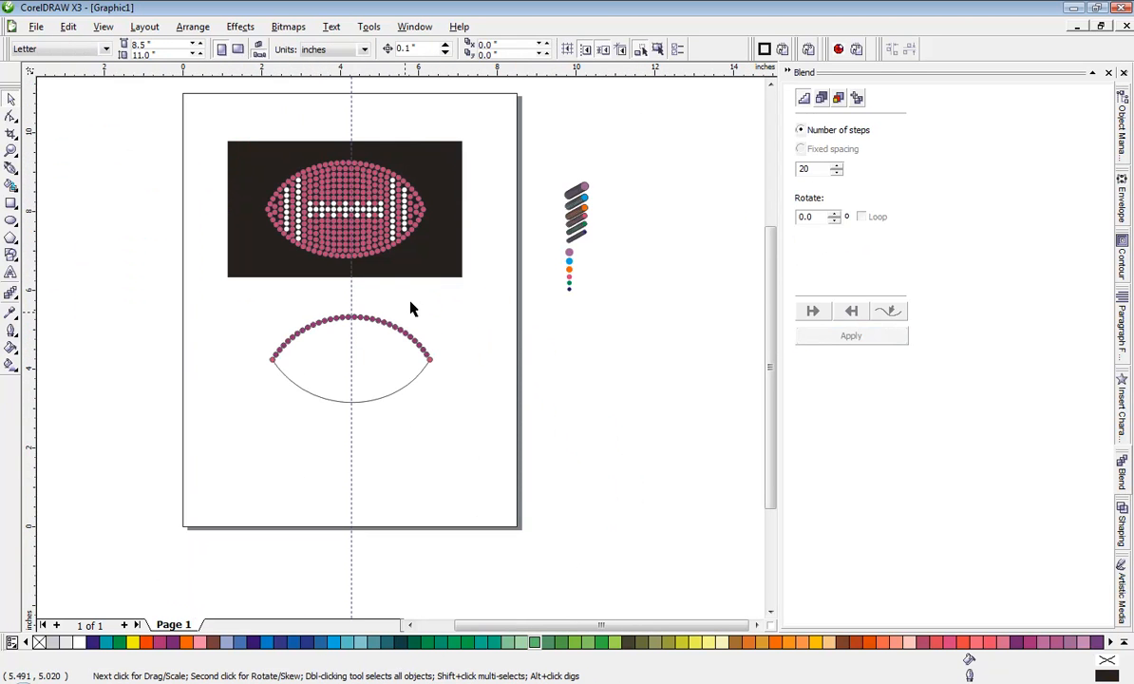
{"action": "scroll", "coordinate": [532, 246], "scroll_direction": "up", "scroll_amount": 2}
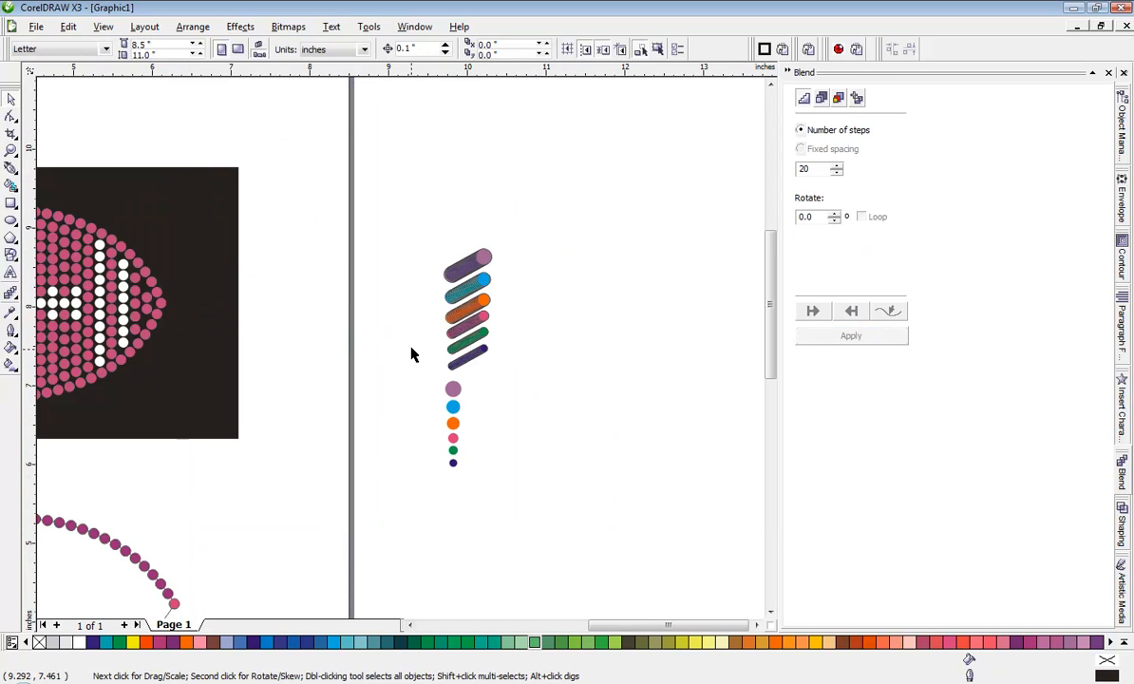
{"action": "left_click", "coordinate": [473, 329]}
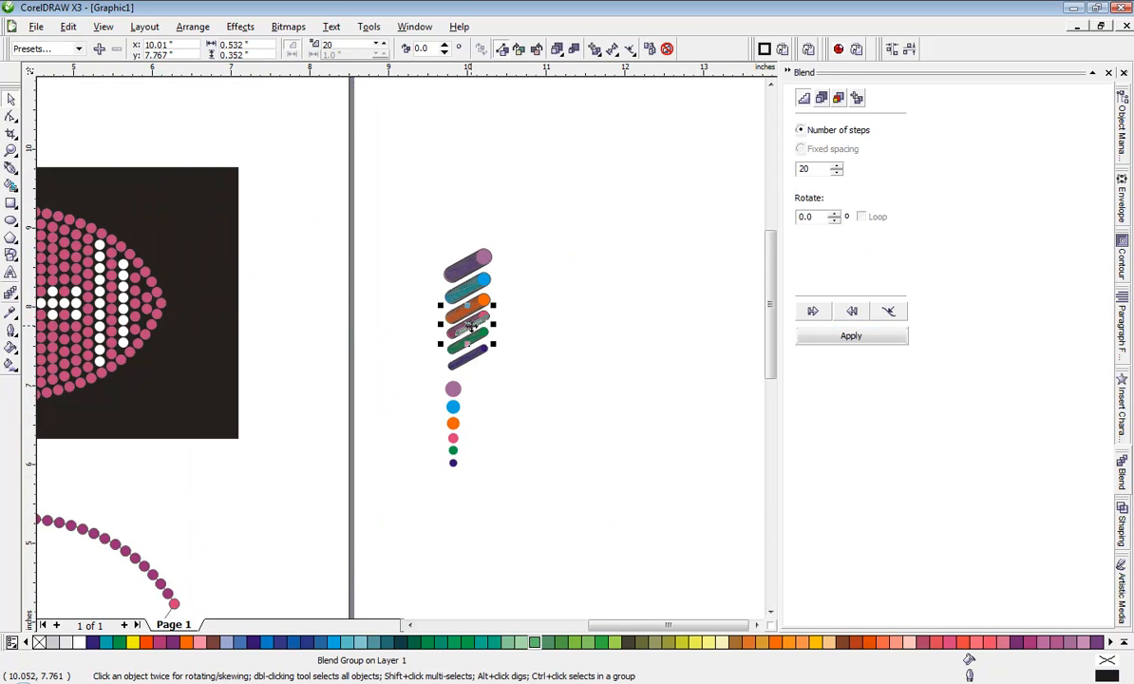
{"action": "left_click_drag", "start_coordinate": [473, 327], "coordinate": [231, 510]}
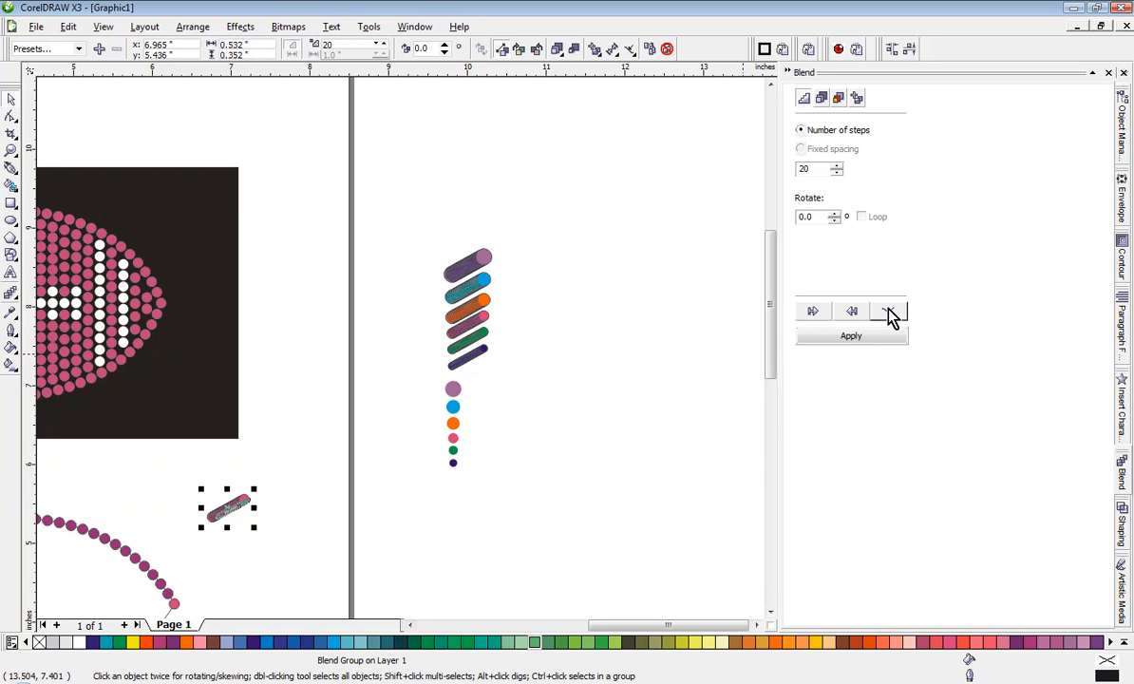
Attach the copied pink stone blend to the lower outline curve and spread it along the full path
{"action": "left_click", "coordinate": [422, 480]}
{"action": "scroll", "coordinate": [380, 356], "scroll_direction": "down", "scroll_amount": 2}
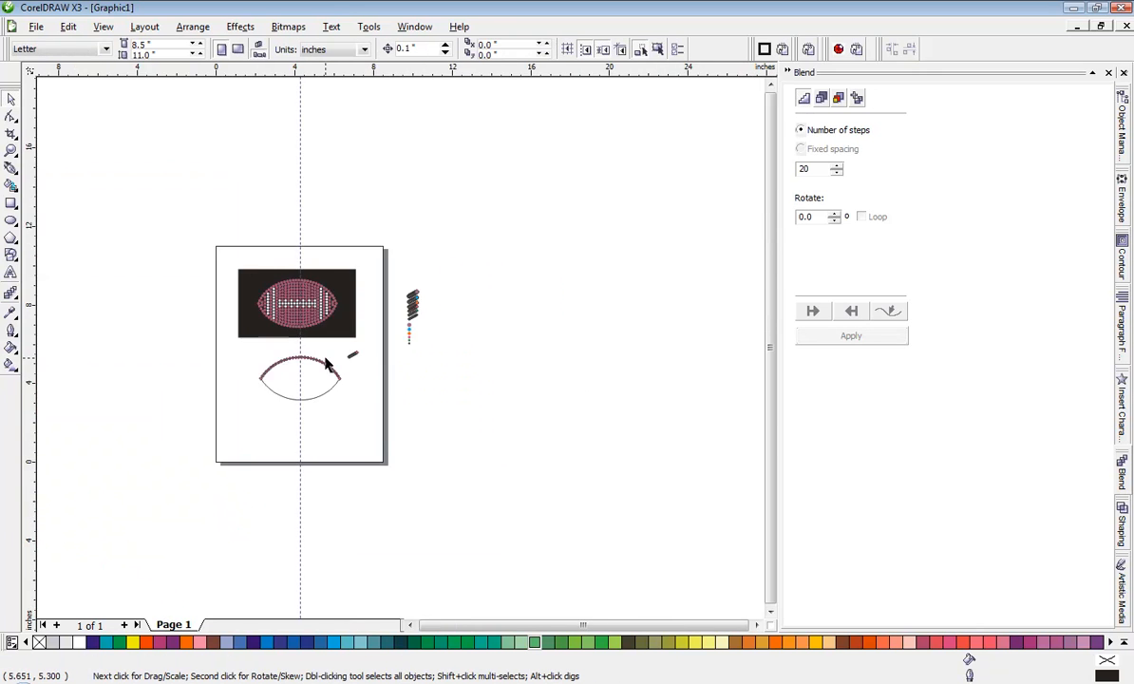
{"action": "scroll", "coordinate": [325, 364], "scroll_direction": "up", "scroll_amount": 2}
{"action": "scroll", "coordinate": [400, 353], "scroll_direction": "up", "scroll_amount": 2}
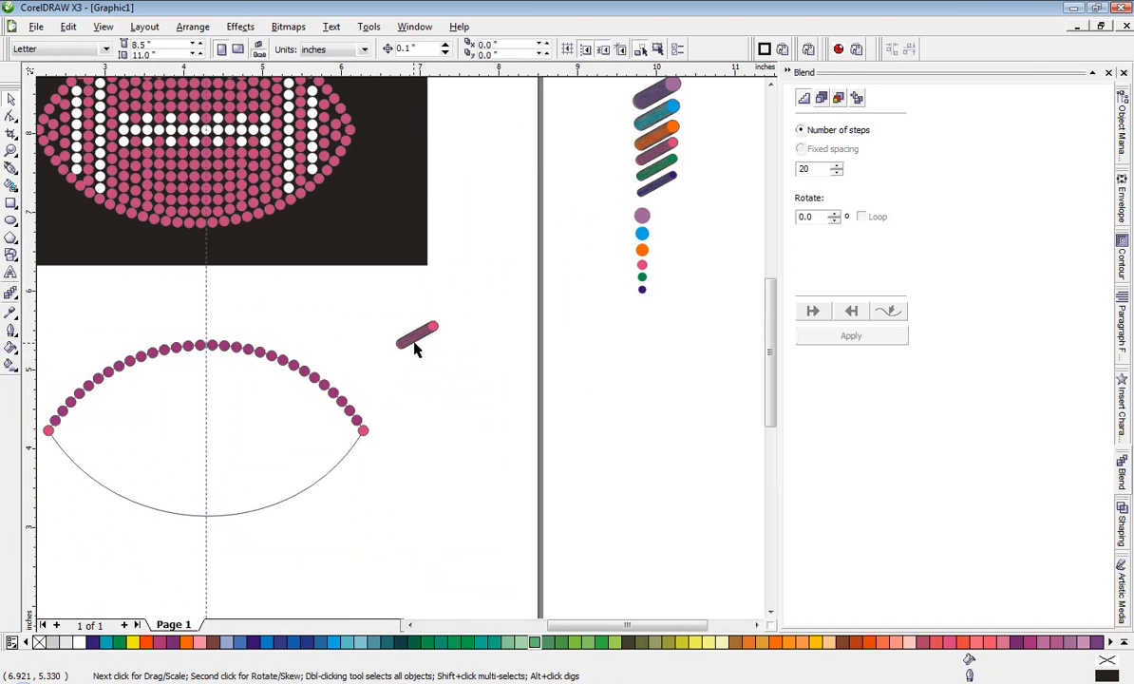
{"action": "left_click", "coordinate": [416, 334]}
{"action": "left_click", "coordinate": [888, 312]}
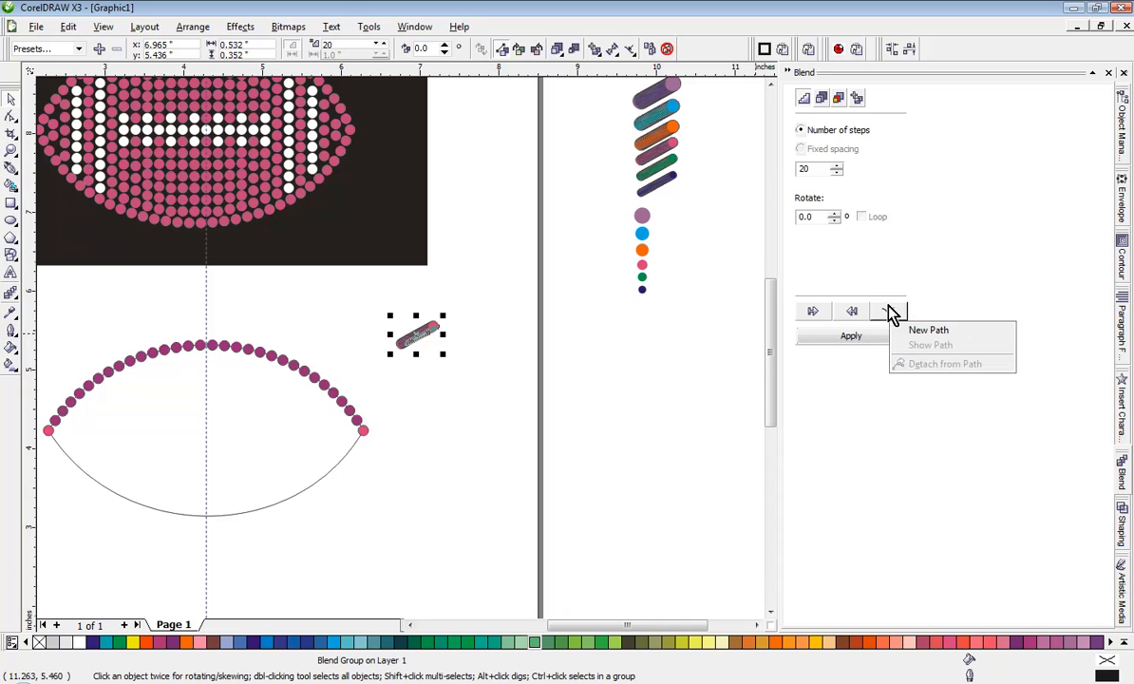
{"action": "left_click", "coordinate": [917, 330]}
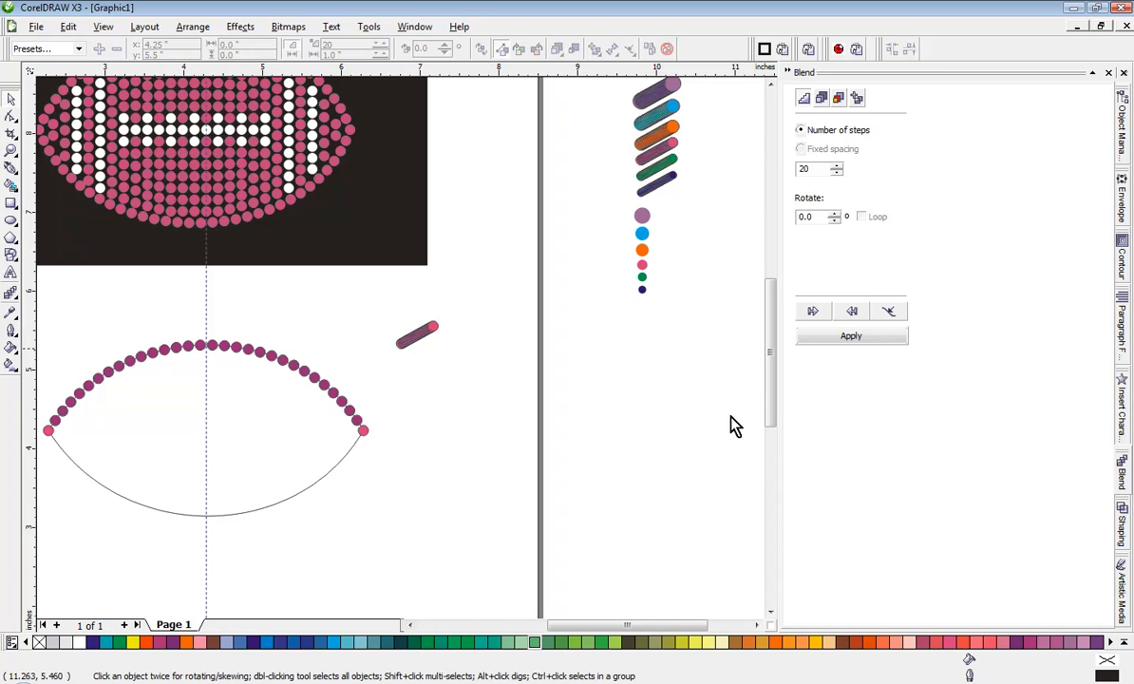
{"action": "left_click", "coordinate": [265, 505]}
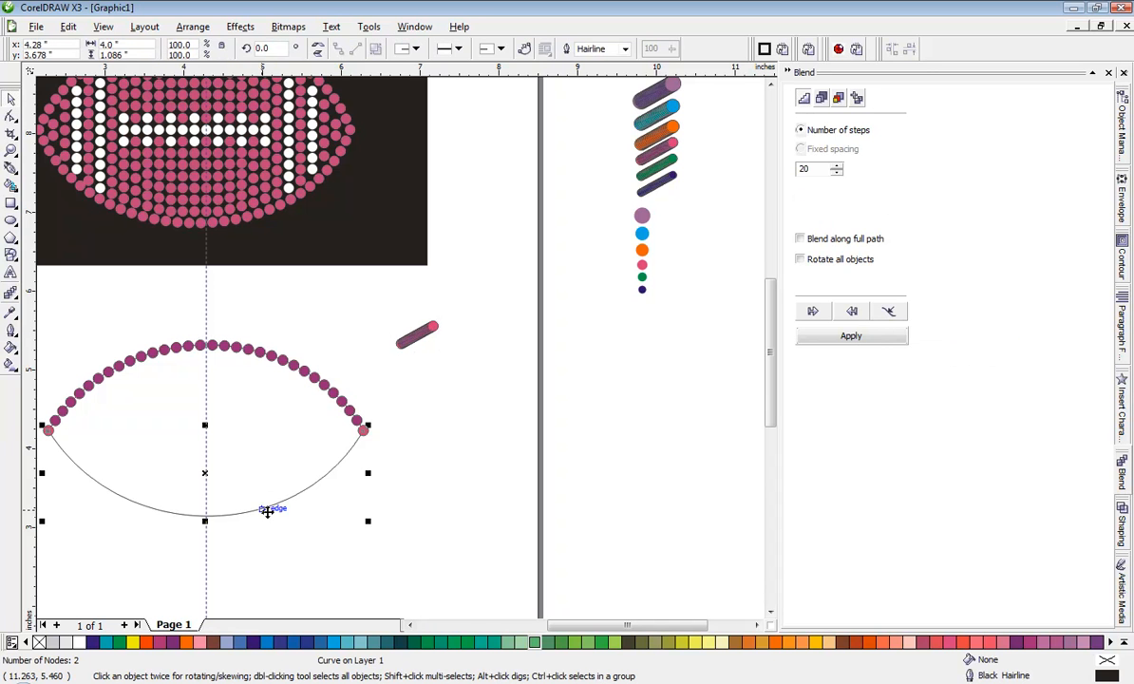
{"action": "left_click", "coordinate": [803, 241]}
{"action": "left_click", "coordinate": [861, 339]}
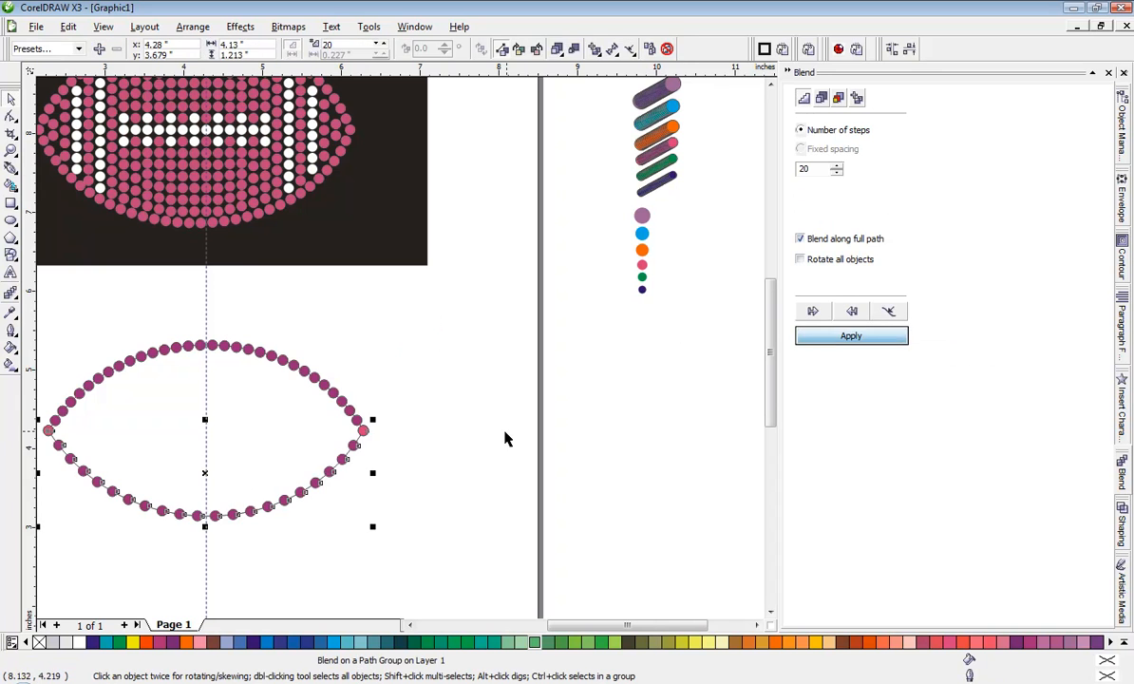
Set the lower curve's stone blend to 40 steps
{"action": "left_click", "coordinate": [416, 442]}
{"action": "scroll", "coordinate": [239, 486], "scroll_direction": "down", "scroll_amount": 1}
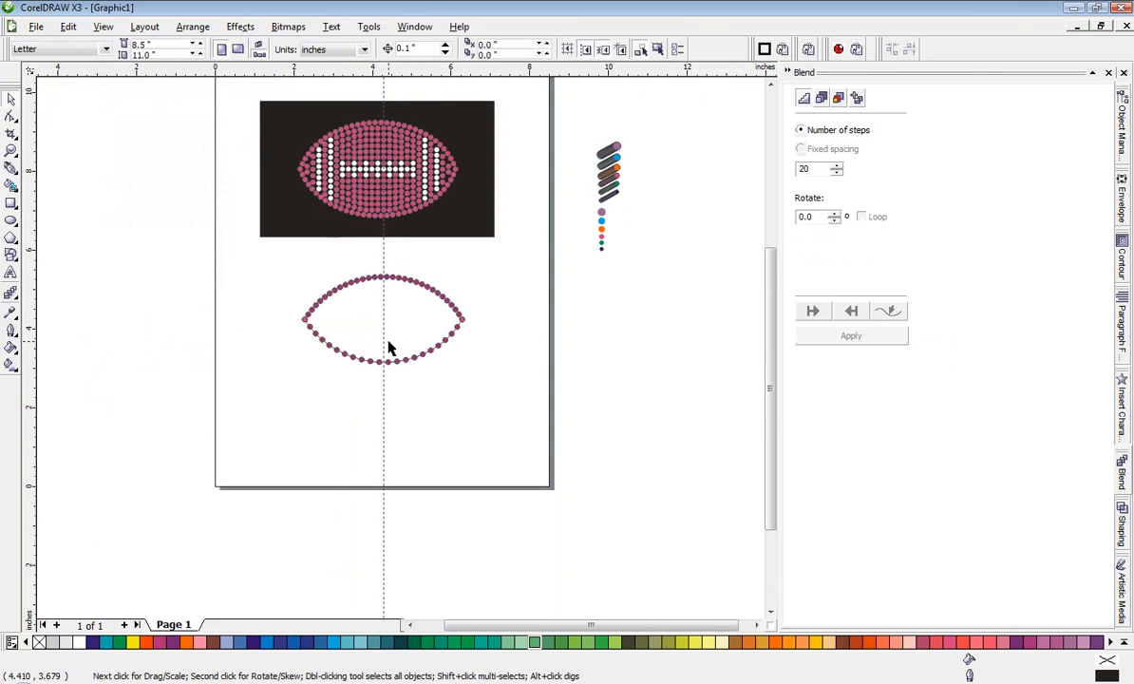
{"action": "scroll", "coordinate": [389, 347], "scroll_direction": "up", "scroll_amount": 2}
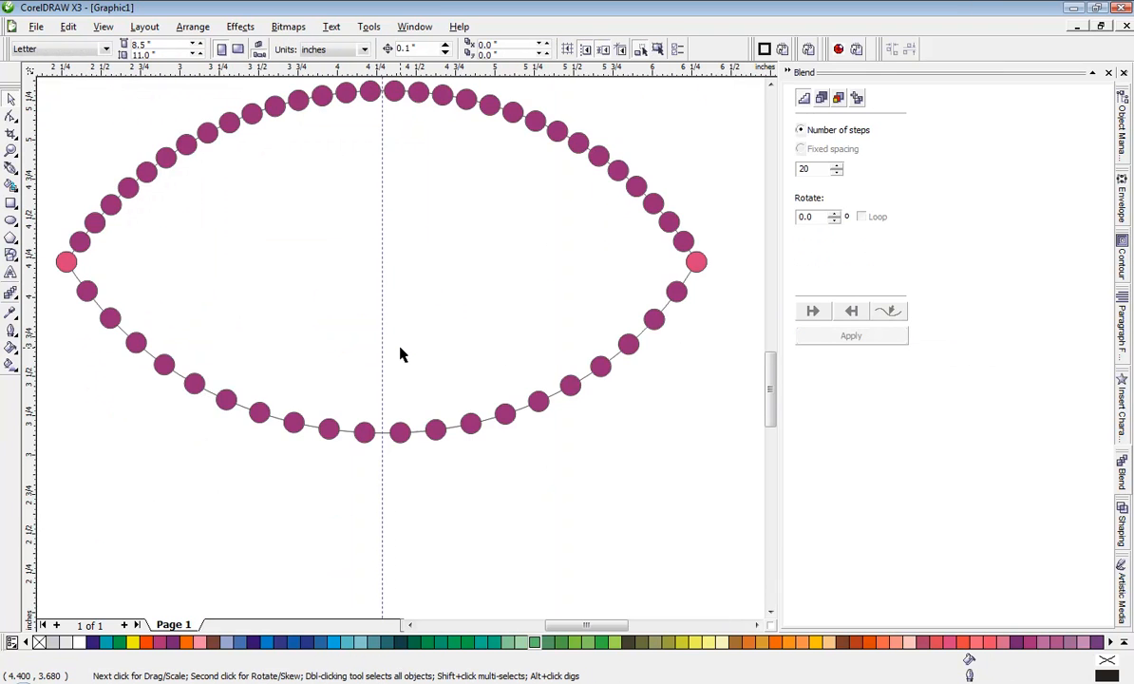
{"action": "left_click", "coordinate": [503, 414]}
{"action": "left_click", "coordinate": [614, 387]}
{"action": "left_click", "coordinate": [605, 371]}
{"action": "double_click", "coordinate": [803, 168]}
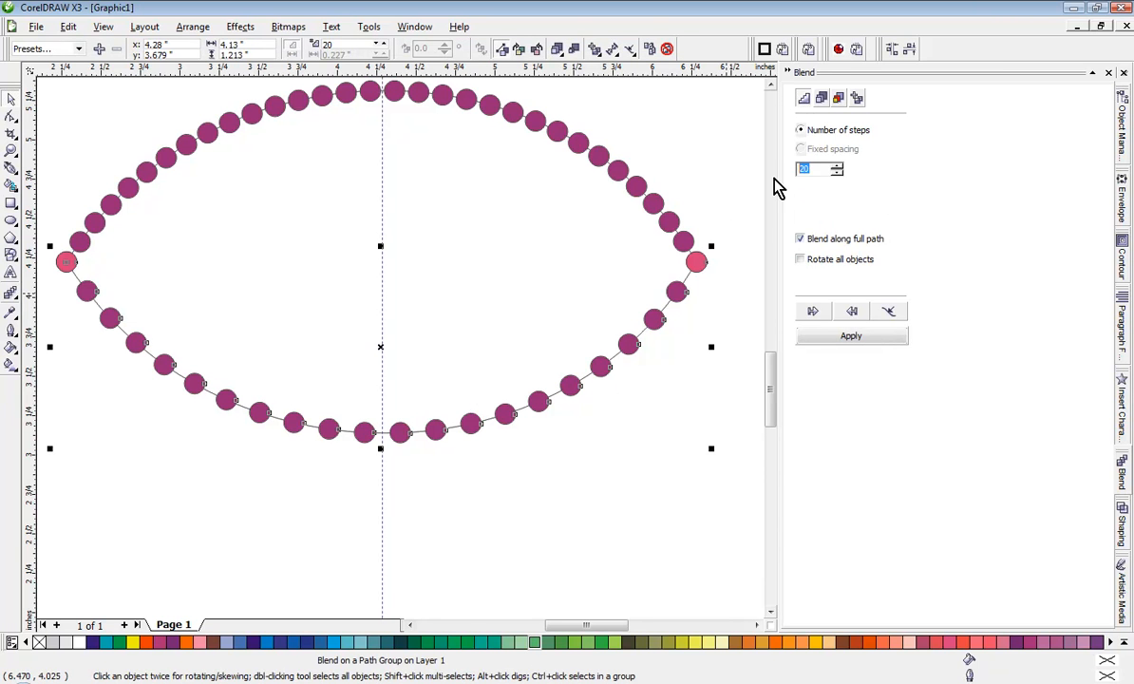
{"action": "type", "text": "40"}
{"action": "left_click", "coordinate": [844, 338]}
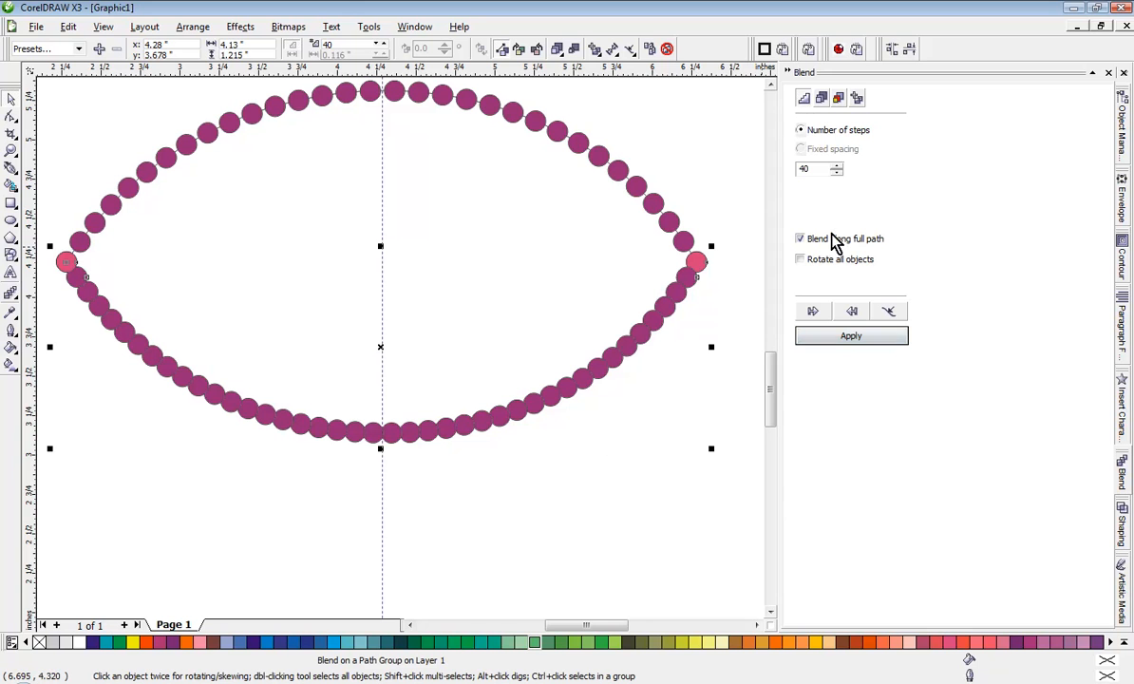
Check the upper curve blend's step count and set the lower curve's blend to 30 steps to match
{"action": "left_click", "coordinate": [639, 189]}
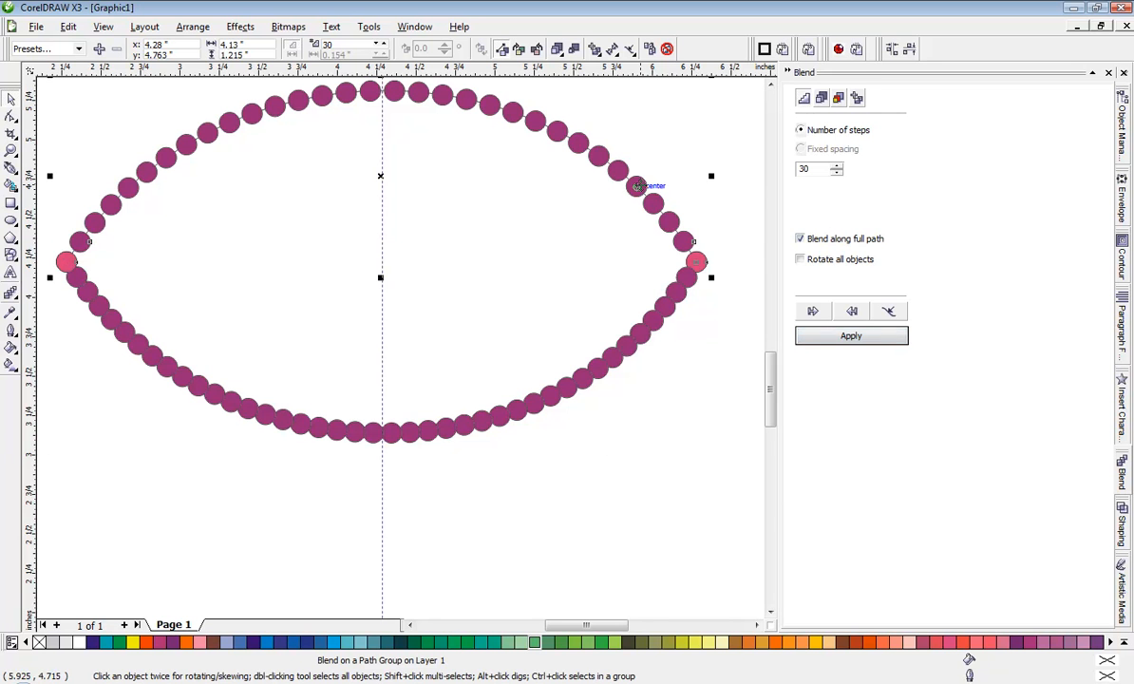
{"action": "left_click", "coordinate": [651, 331]}
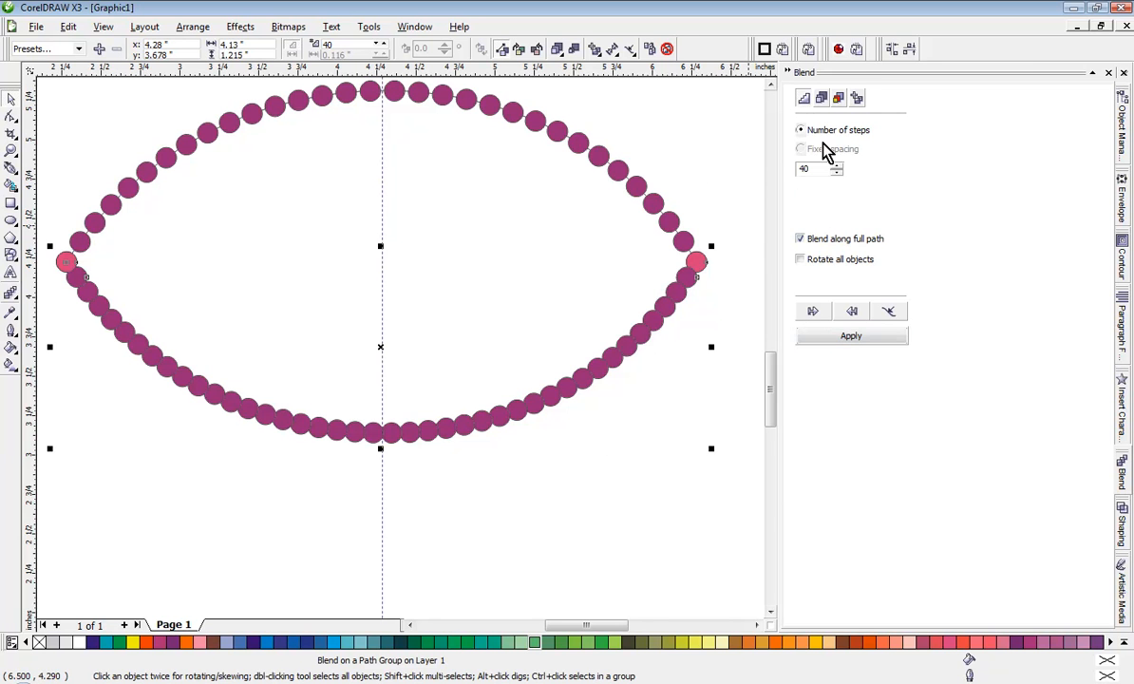
{"action": "left_click_drag", "start_coordinate": [815, 169], "coordinate": [774, 176]}
{"action": "type", "text": "30"}
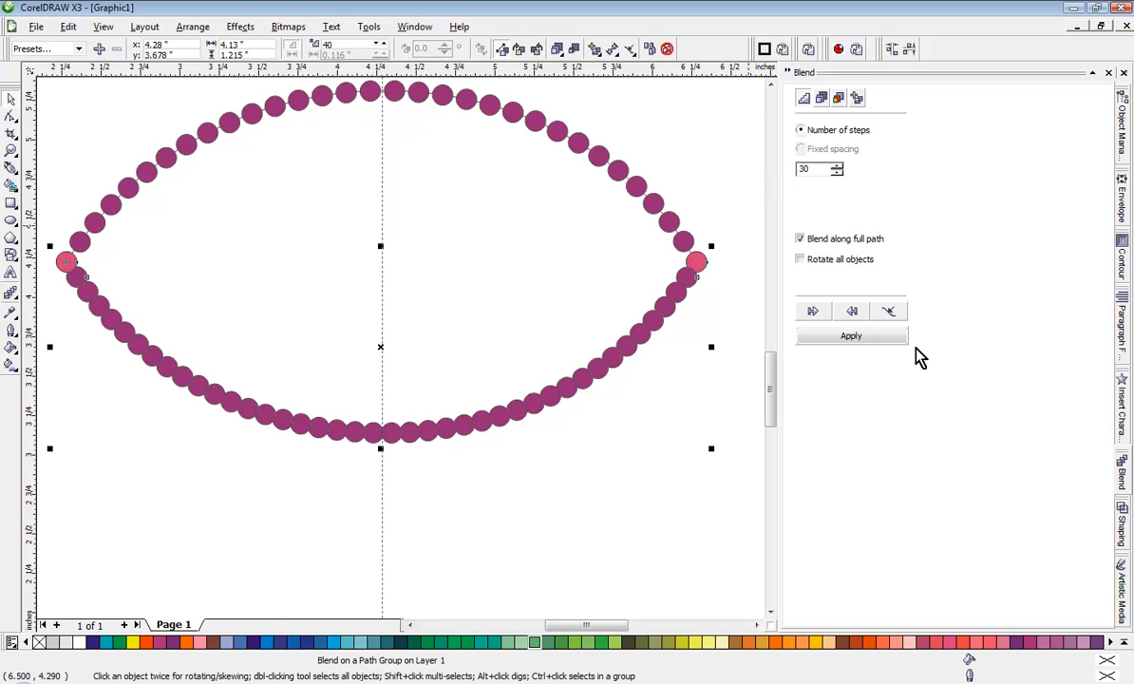
{"action": "left_click", "coordinate": [855, 335]}
{"action": "left_click", "coordinate": [537, 370]}
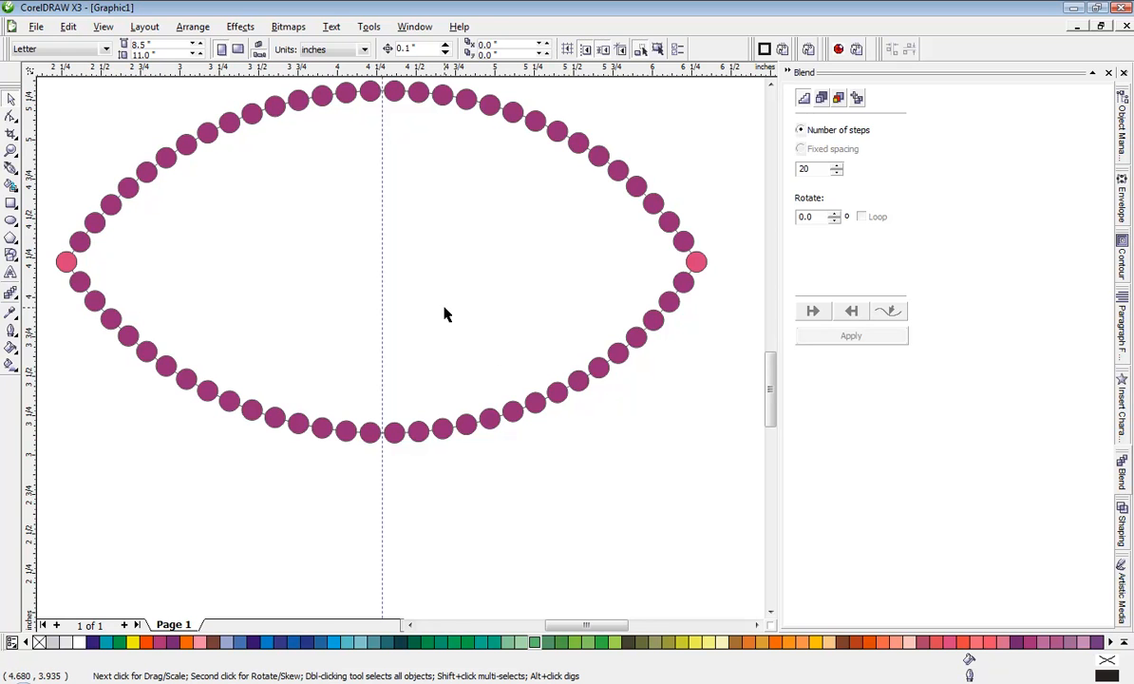
Examine the control stone at the outline's right tip, where the upper and lower blends meet
{"action": "left_click", "coordinate": [701, 267]}
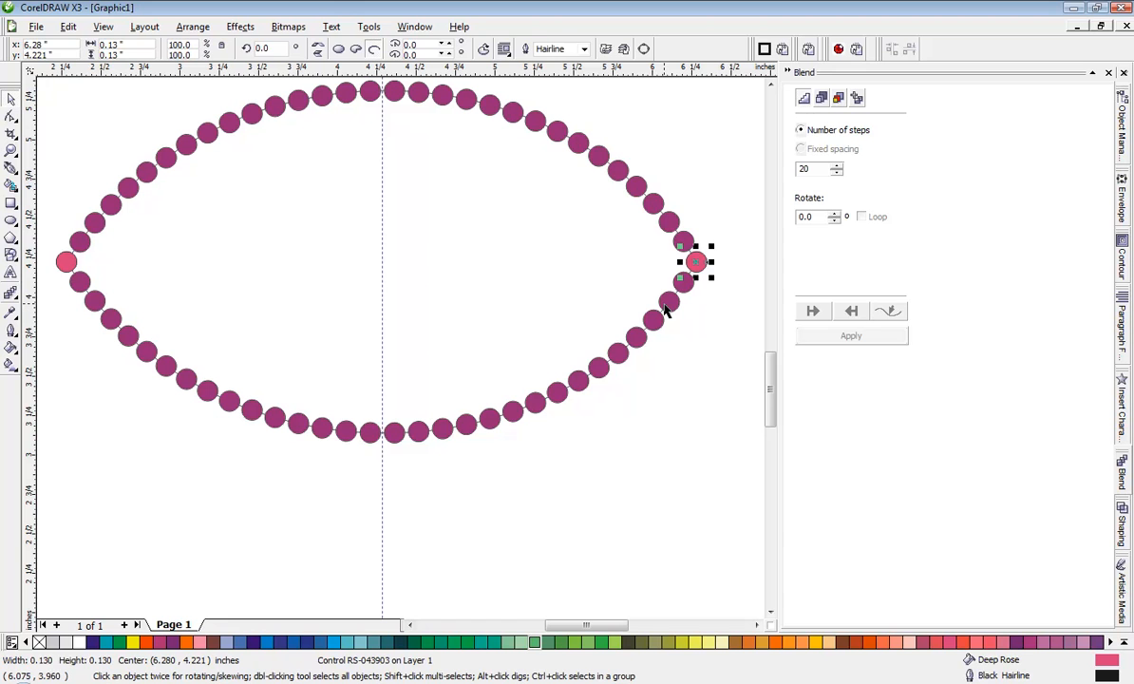
{"action": "left_click", "coordinate": [722, 334]}
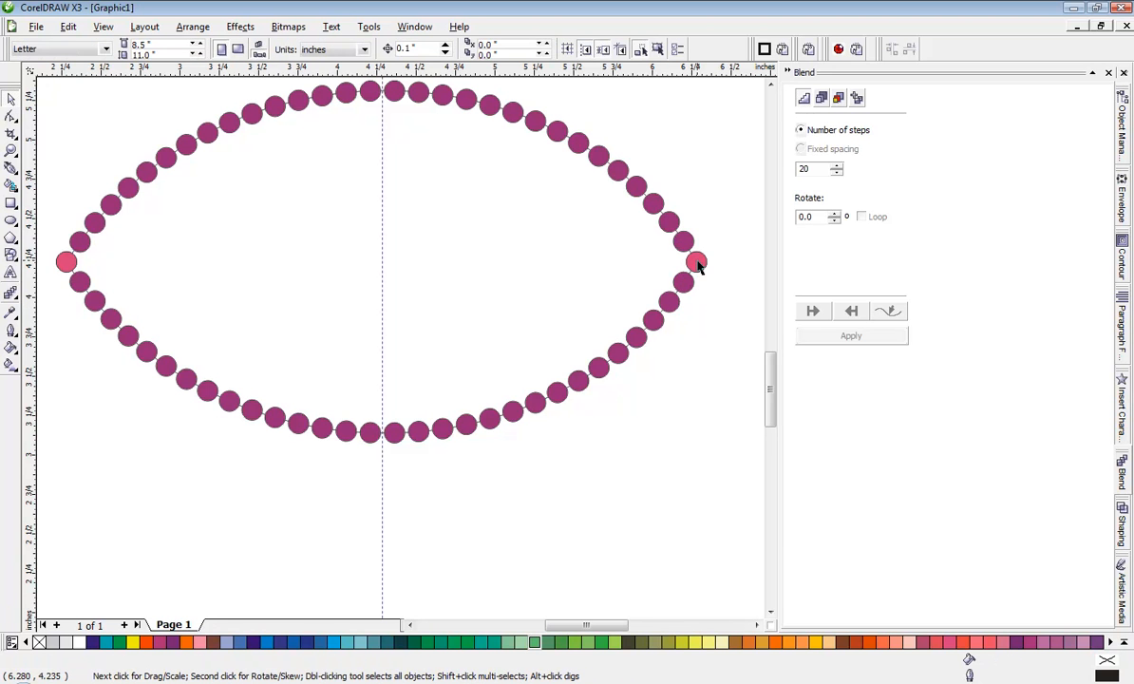
{"action": "left_click", "coordinate": [696, 266]}
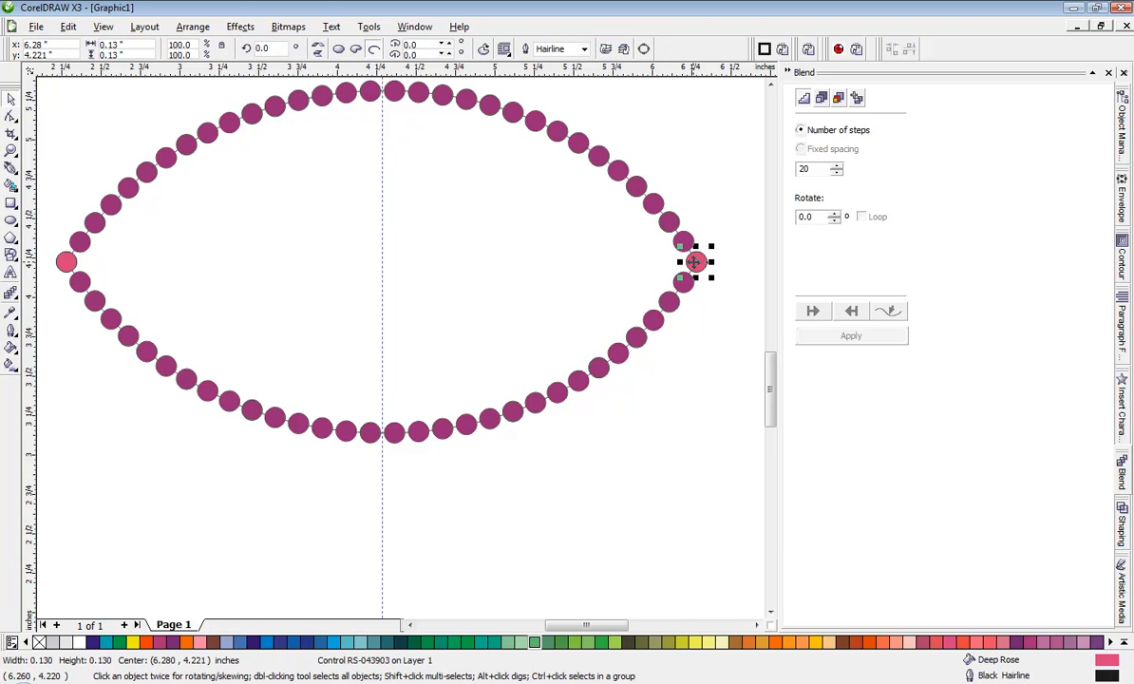
{"action": "mouse_move", "coordinate": [694, 262]}
{"action": "left_mouse_down"}
{"action": "mouse_move", "coordinate": [722, 327]}
{"action": "mouse_move", "coordinate": [704, 342]}
{"action": "mouse_move", "coordinate": [605, 251]}
{"action": "mouse_move", "coordinate": [759, 313]}
{"action": "mouse_move", "coordinate": [706, 275]}
{"action": "left_mouse_up"}
{"action": "key", "text": "Escape"}
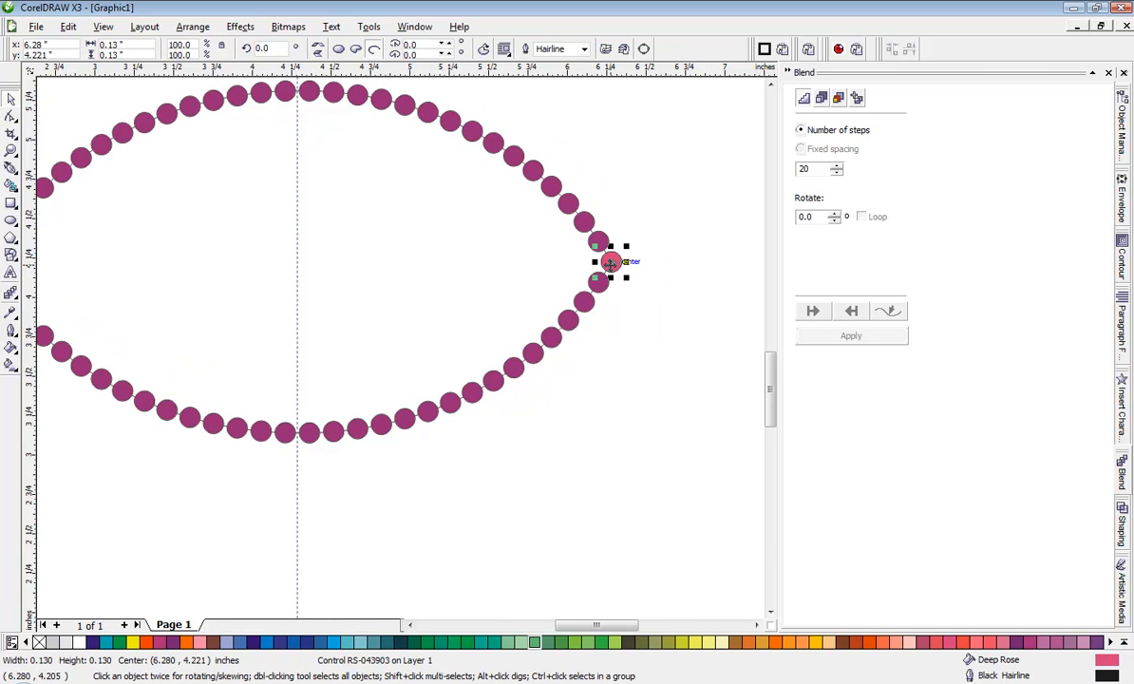
{"action": "left_click_drag", "start_coordinate": [610, 265], "coordinate": [697, 240]}
{"action": "key", "text": "Escape"}
{"action": "left_click_drag", "start_coordinate": [613, 262], "coordinate": [660, 238]}
{"action": "key", "text": "Escape"}
{"action": "left_click", "coordinate": [627, 344]}
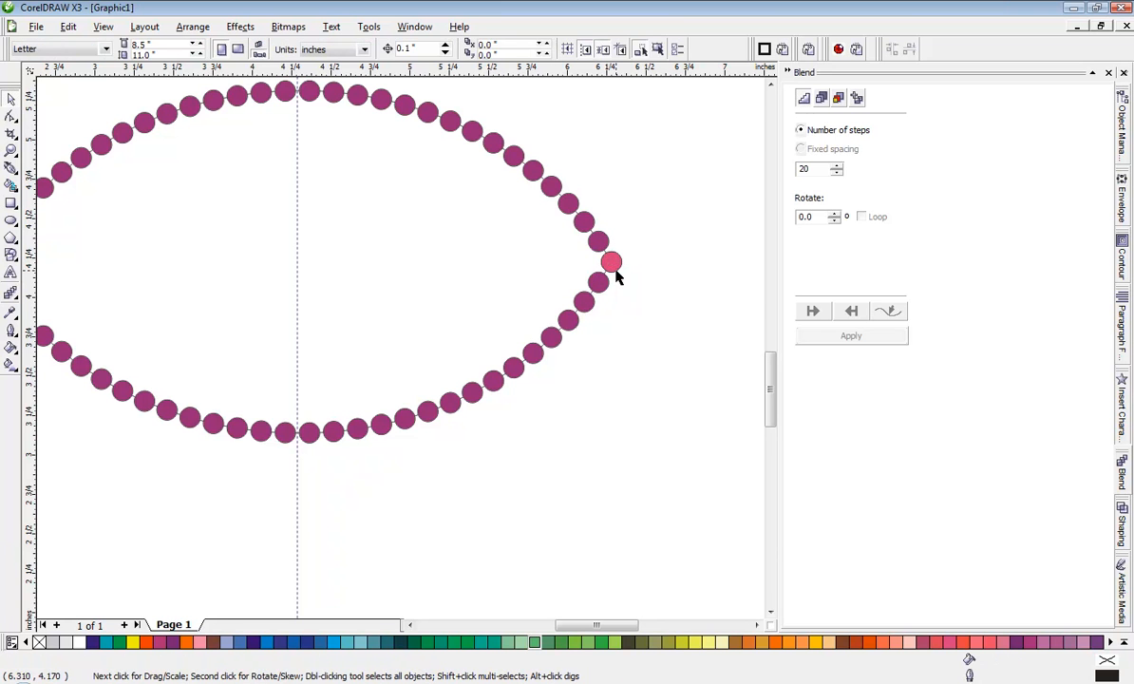
{"action": "left_click", "coordinate": [613, 263]}
{"action": "left_click", "coordinate": [638, 310]}
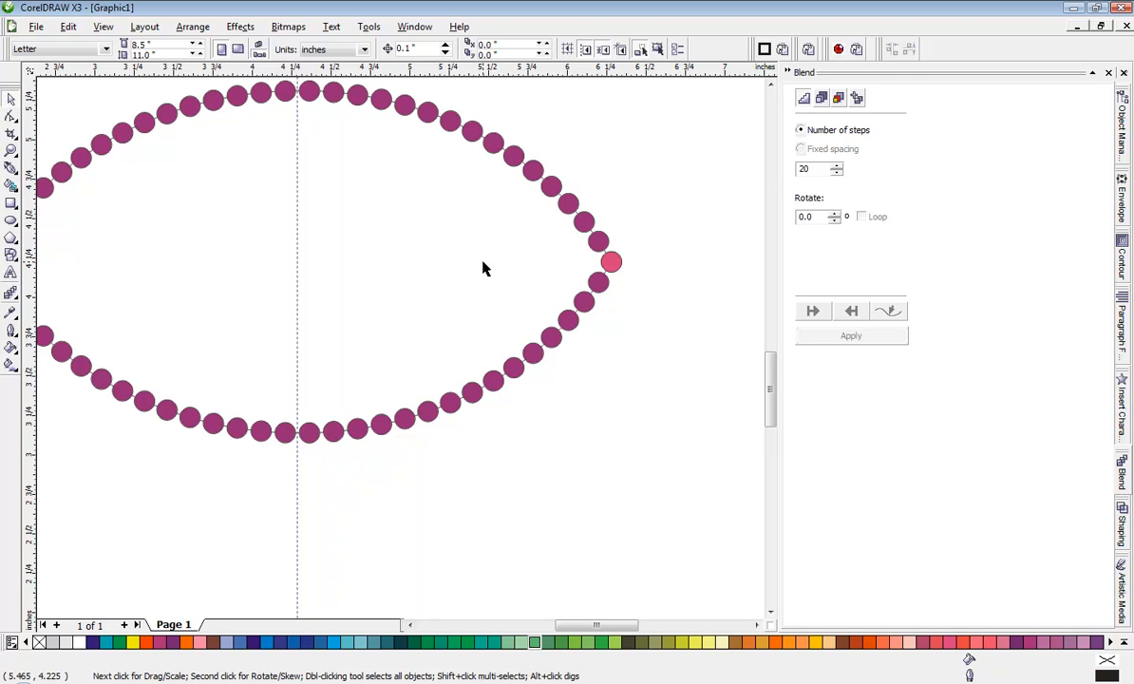
{"action": "left_click", "coordinate": [610, 262]}
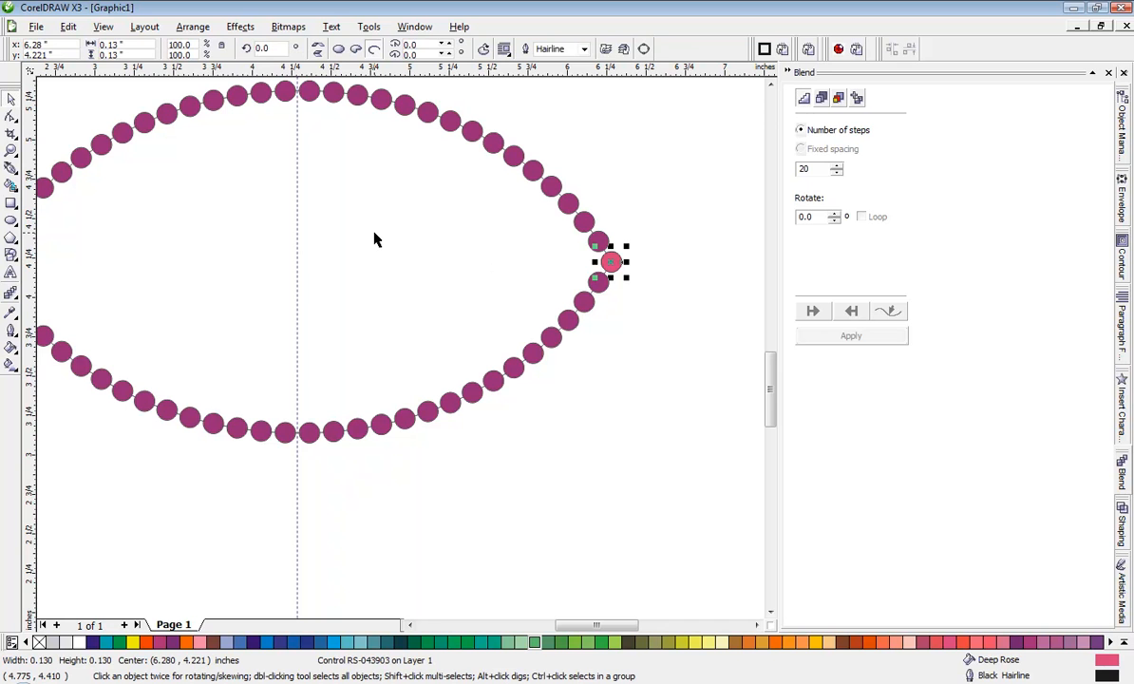
{"action": "left_click", "coordinate": [648, 330]}
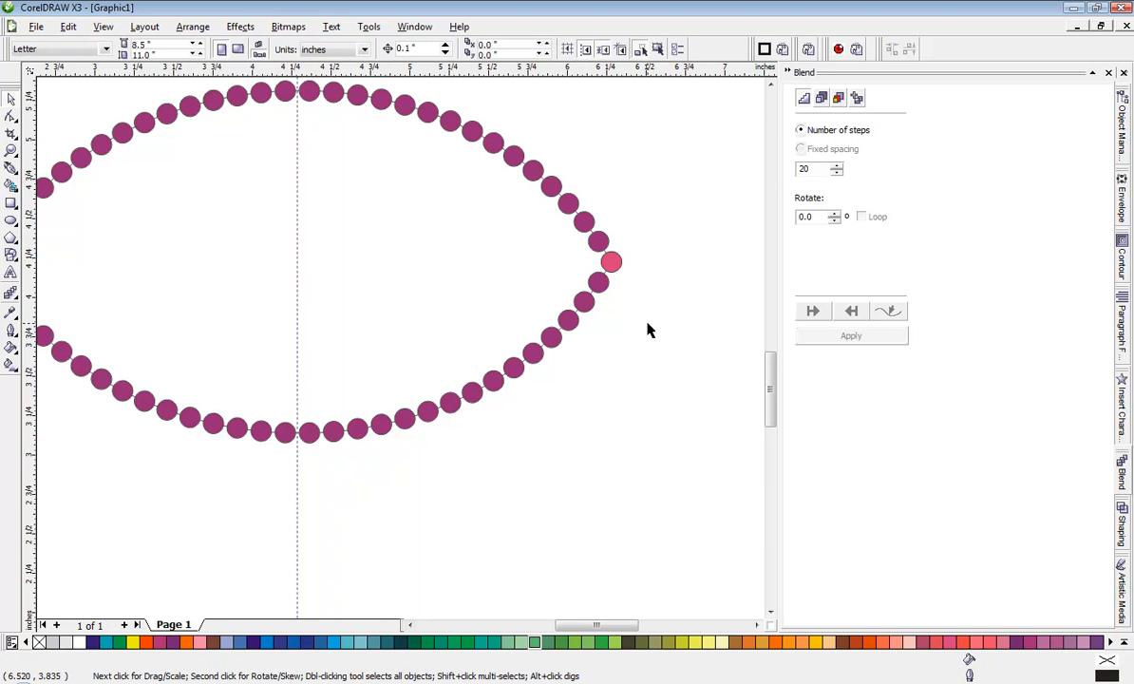
Compare the completed stone outline with the sample football above it
{"action": "scroll", "coordinate": [648, 330], "scroll_direction": "down", "scroll_amount": 2}
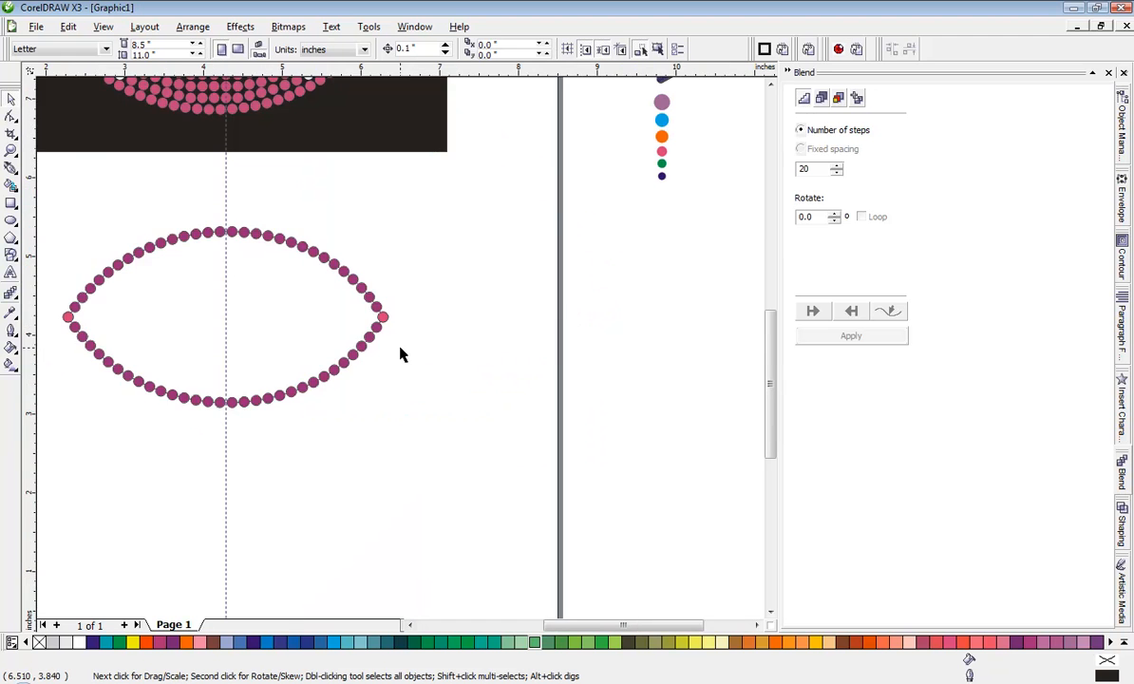
{"action": "scroll", "coordinate": [221, 326], "scroll_direction": "down", "scroll_amount": 2}
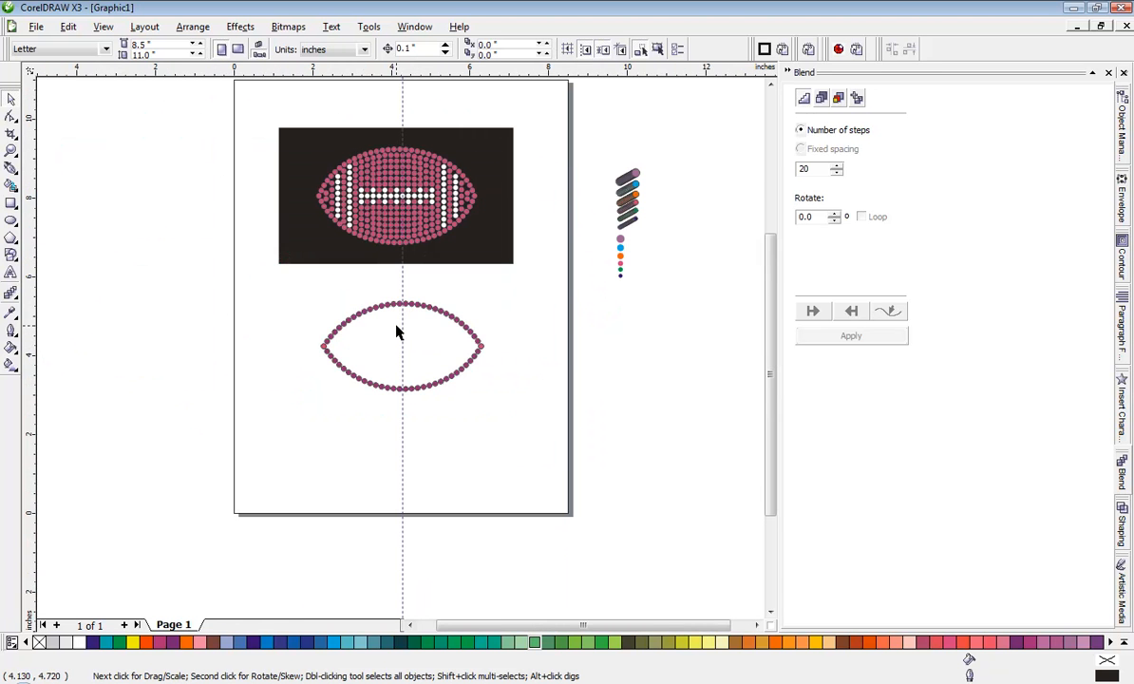
{"action": "scroll", "coordinate": [398, 331], "scroll_direction": "up", "scroll_amount": 2}
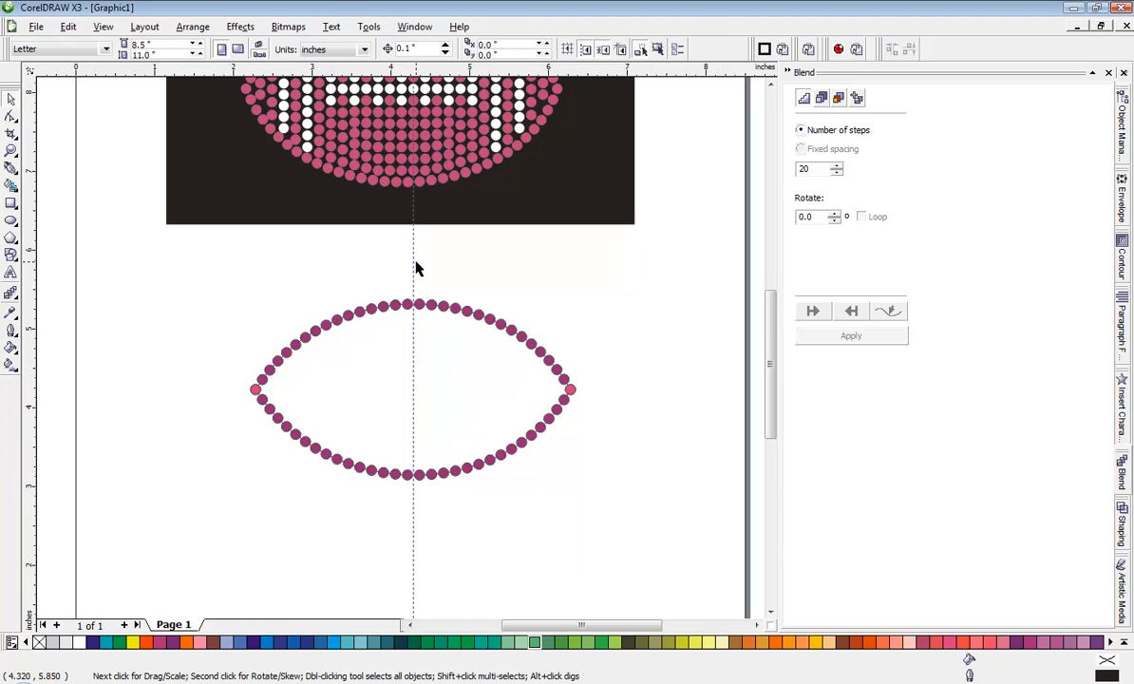
{"action": "scroll", "coordinate": [415, 262], "scroll_direction": "down", "scroll_amount": 1}
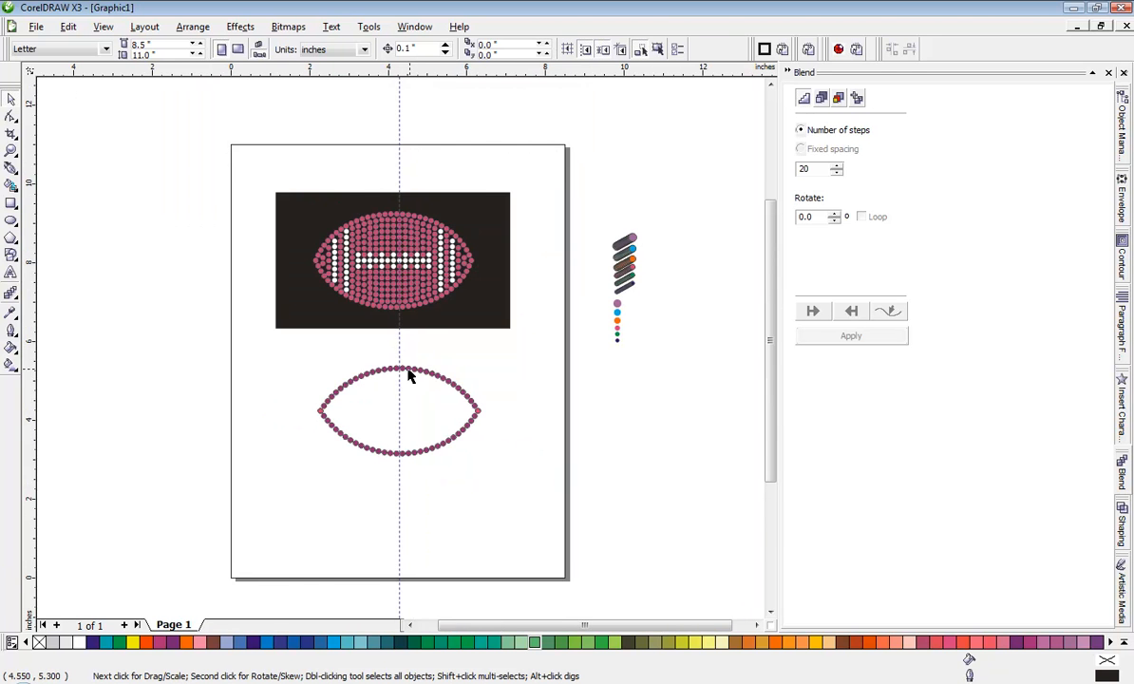
{"action": "scroll", "coordinate": [401, 353], "scroll_direction": "up", "scroll_amount": 1}
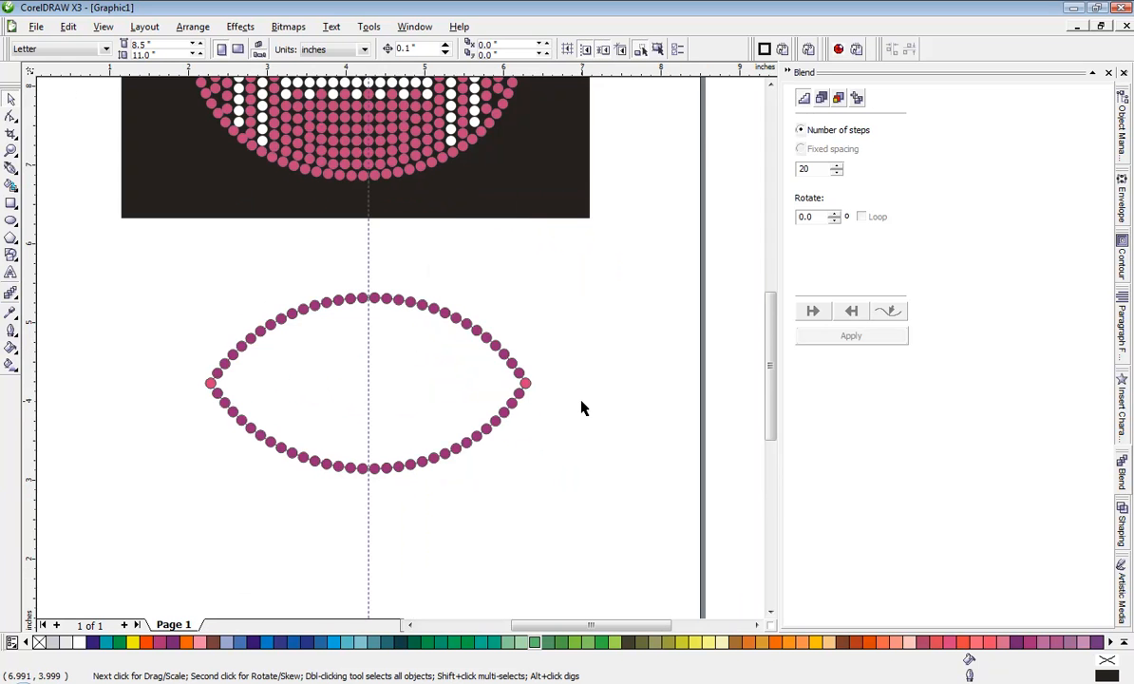
{"action": "scroll", "coordinate": [582, 409], "scroll_direction": "down", "scroll_amount": 1}
{"action": "scroll", "coordinate": [471, 286], "scroll_direction": "up", "scroll_amount": 1}
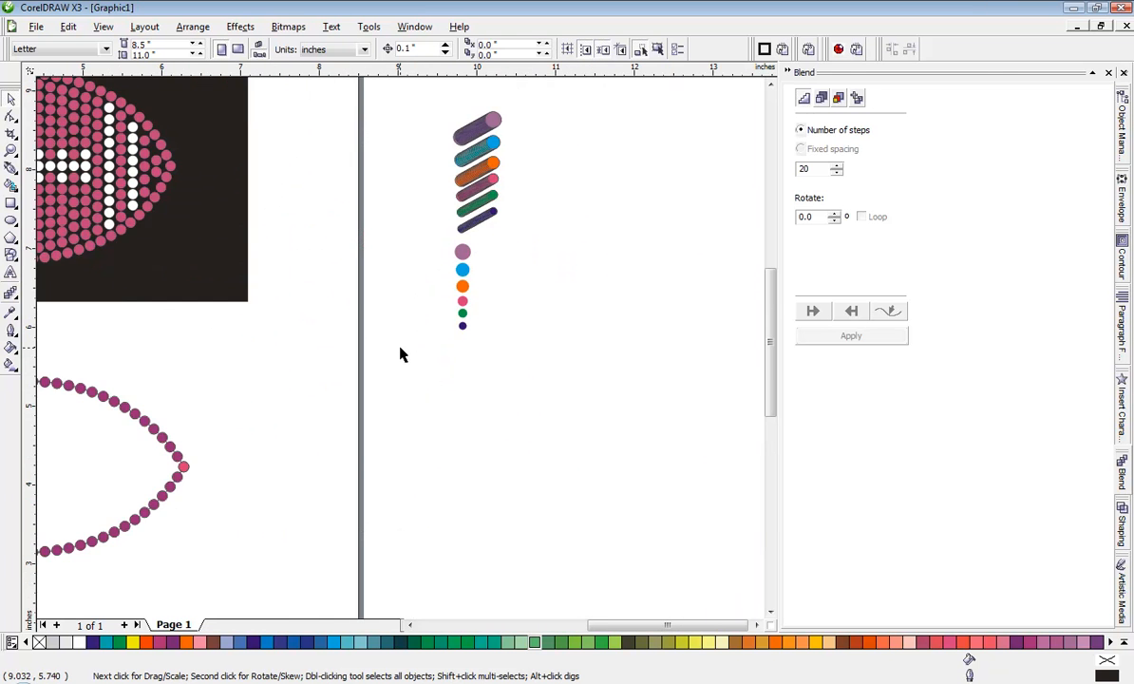
Copy the pink 10ss stone from the size samples into the empty area beside the football outline
{"action": "scroll", "coordinate": [400, 353], "scroll_direction": "up", "scroll_amount": 1}
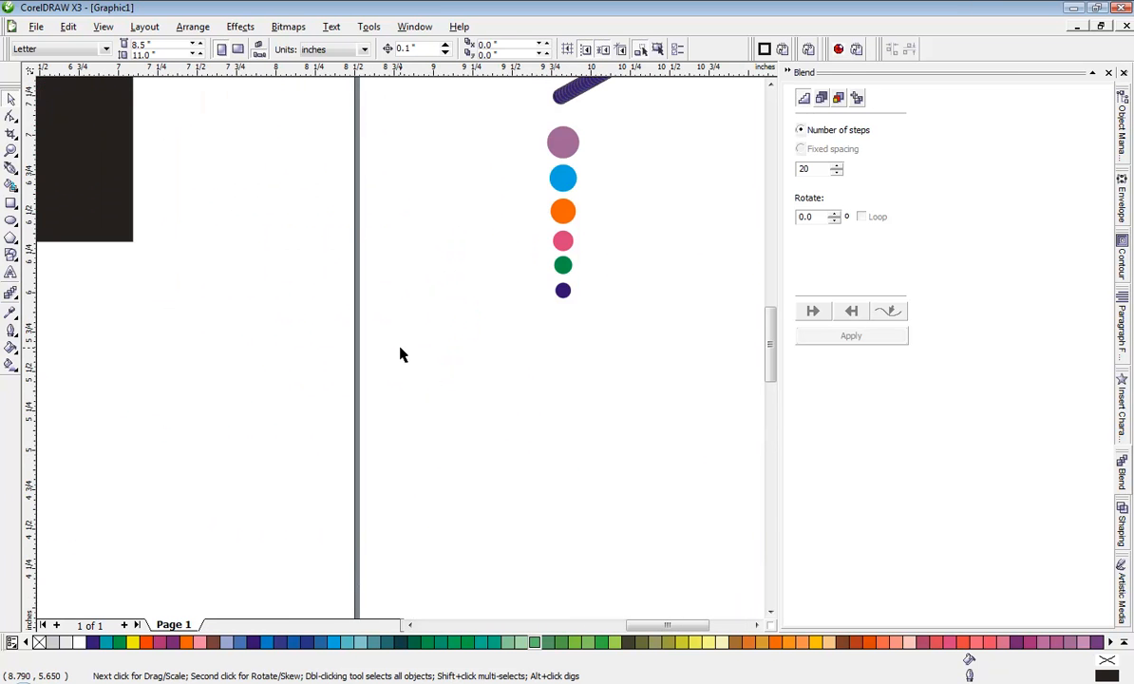
{"action": "left_click", "coordinate": [561, 245]}
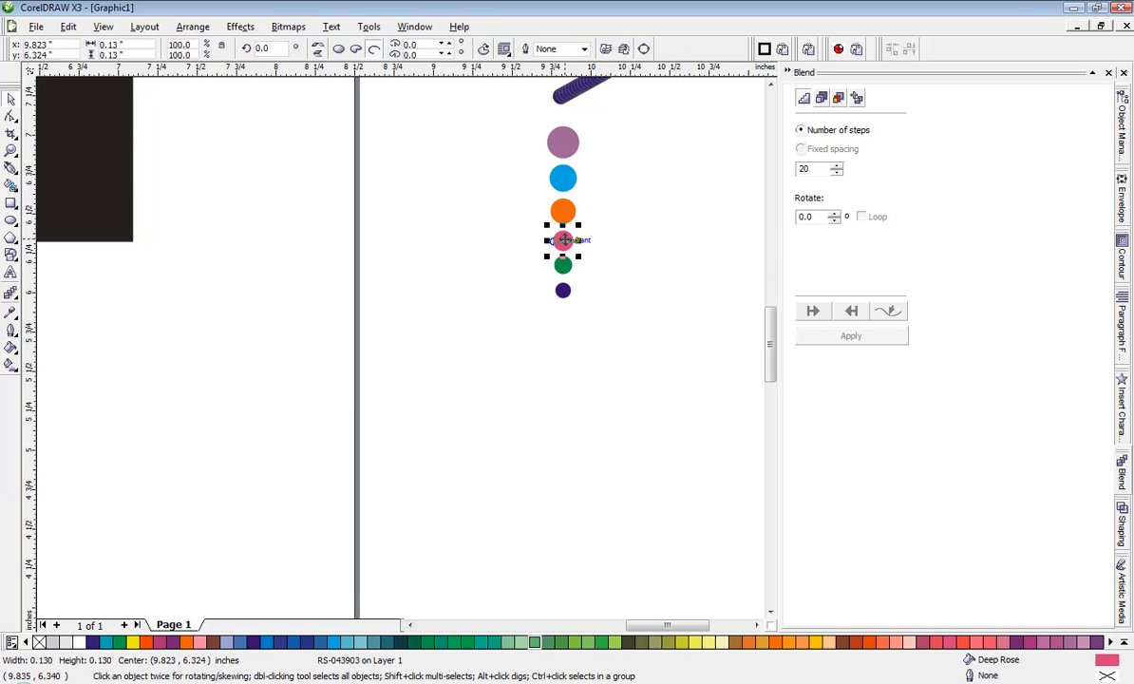
{"action": "left_click_drag", "start_coordinate": [561, 245], "coordinate": [239, 510]}
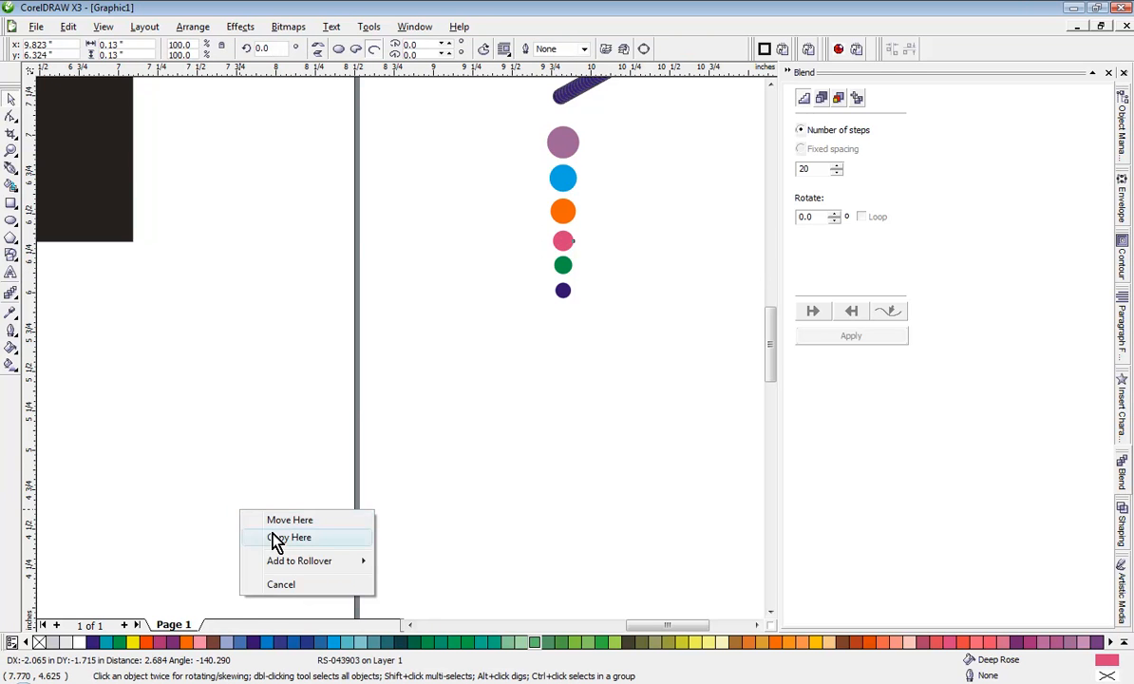
{"action": "left_click", "coordinate": [276, 537]}
{"action": "scroll", "coordinate": [211, 542], "scroll_direction": "up", "scroll_amount": 2}
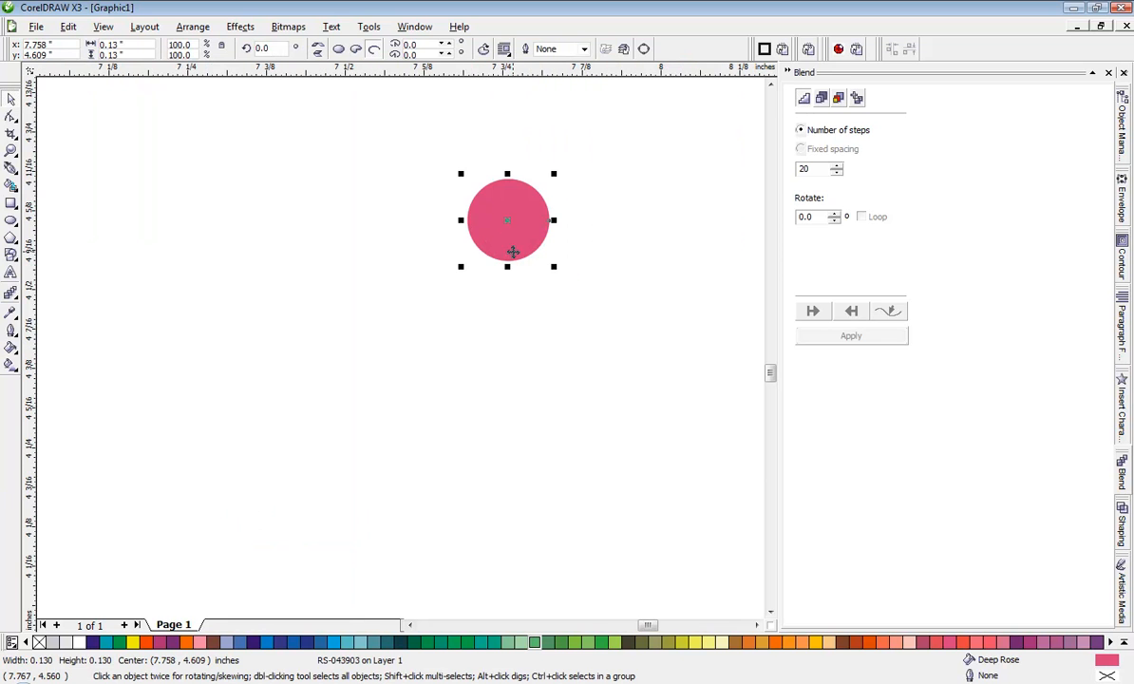
Try to build a stone column by duplicating the copied stone about 0.146 in above itself and repeating the duplication ten times
{"action": "left_click_drag", "start_coordinate": [508, 223], "coordinate": [497, 129]}
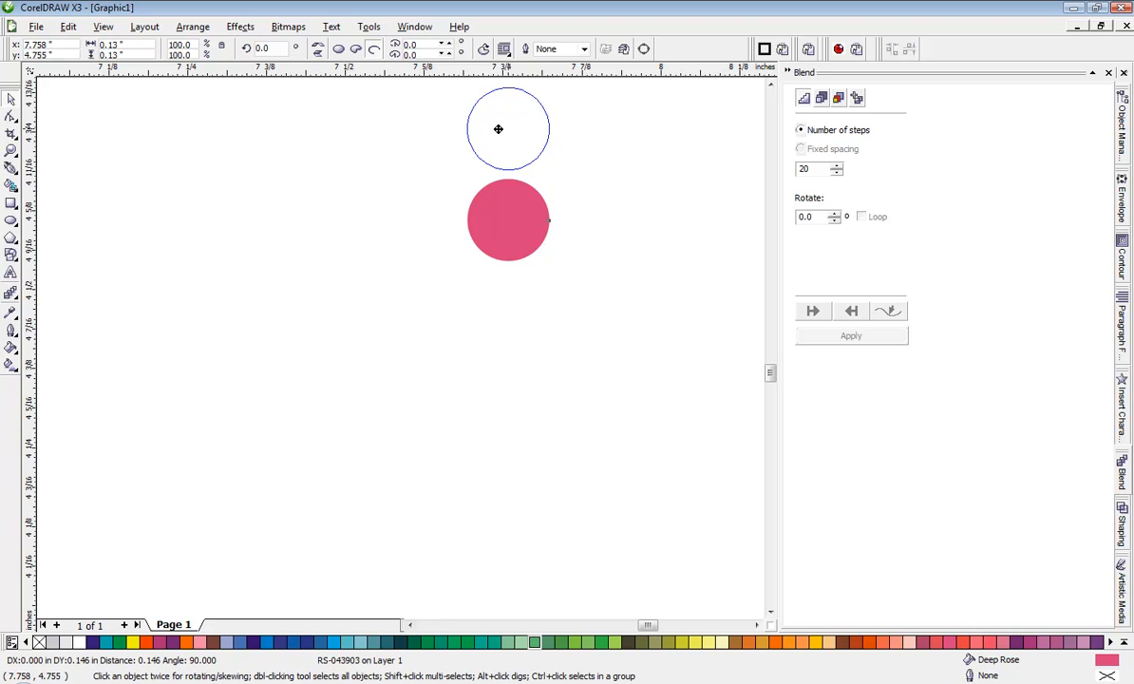
{"action": "left_click_drag", "start_coordinate": [498, 128], "coordinate": [497, 128]}
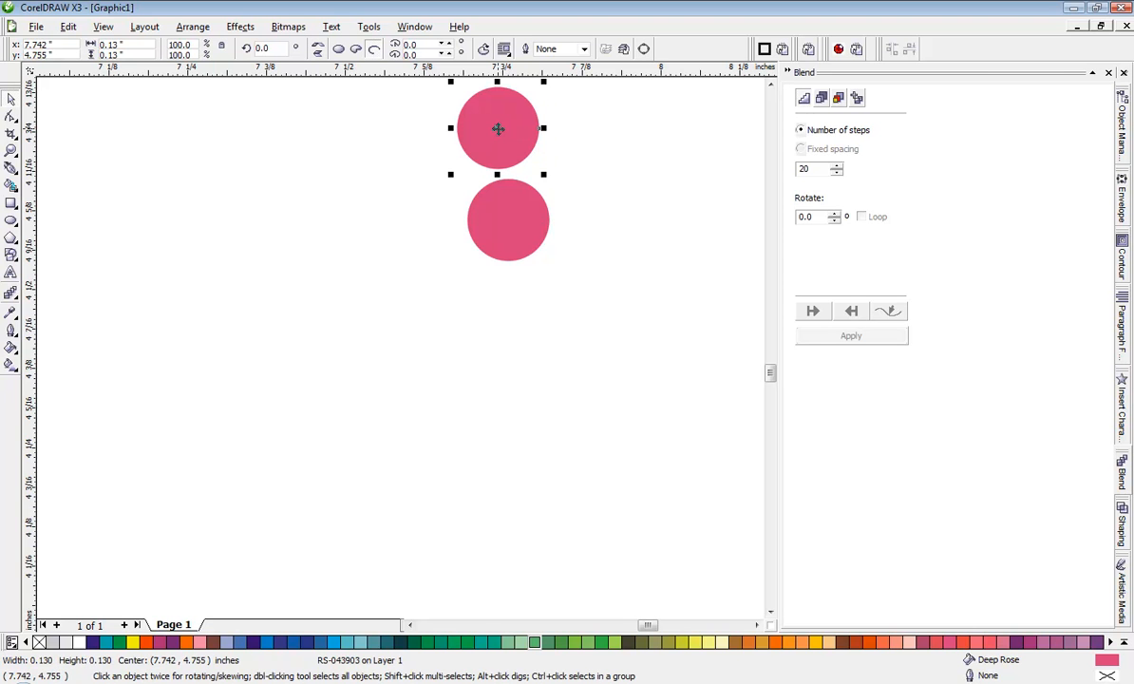
{"action": "key", "text": "ctrl+r"}
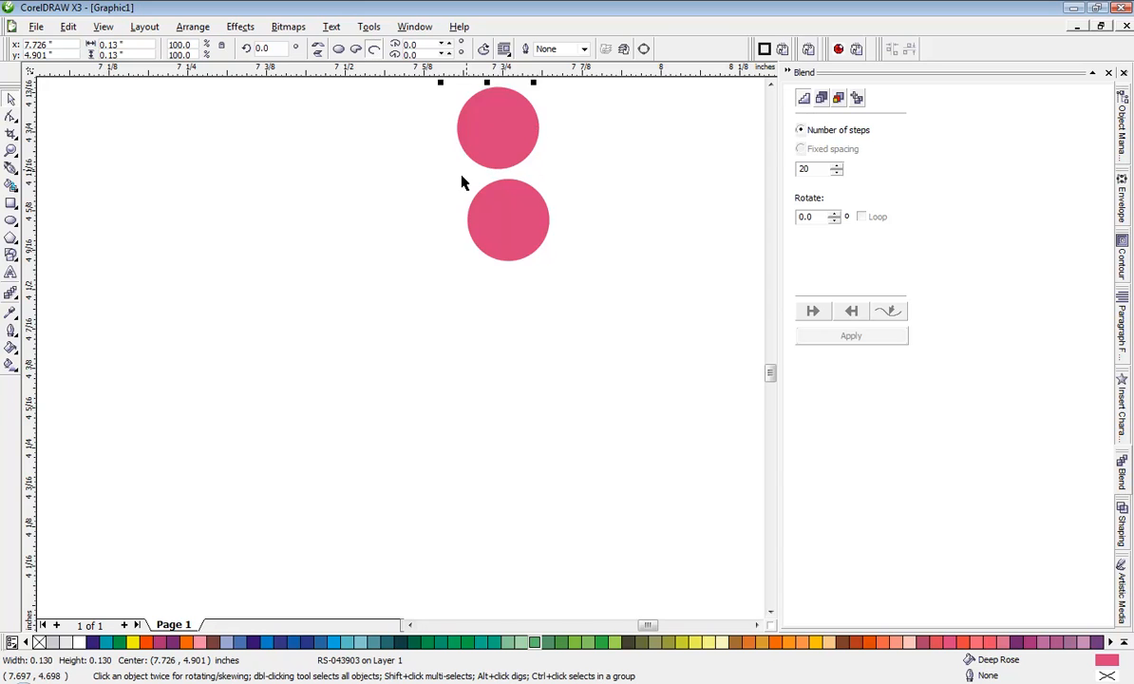
{"action": "scroll", "coordinate": [458, 179], "scroll_direction": "down", "scroll_amount": 2}
{"action": "scroll", "coordinate": [400, 349], "scroll_direction": "up", "scroll_amount": 1}
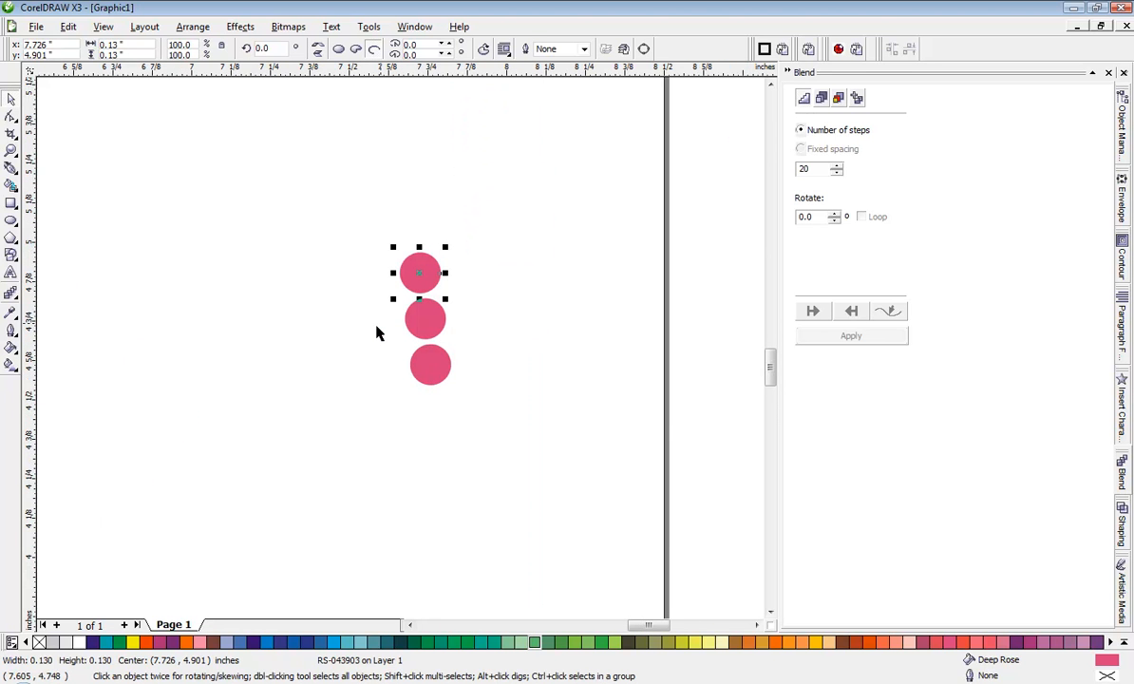
{"action": "key", "text": "ctrl+r"}
{"action": "key", "text": "ctrl+r"}
{"action": "key", "text": "ctrl+r"}
{"action": "key", "text": "ctrl+r"}
{"action": "key", "text": "ctrl+r"}
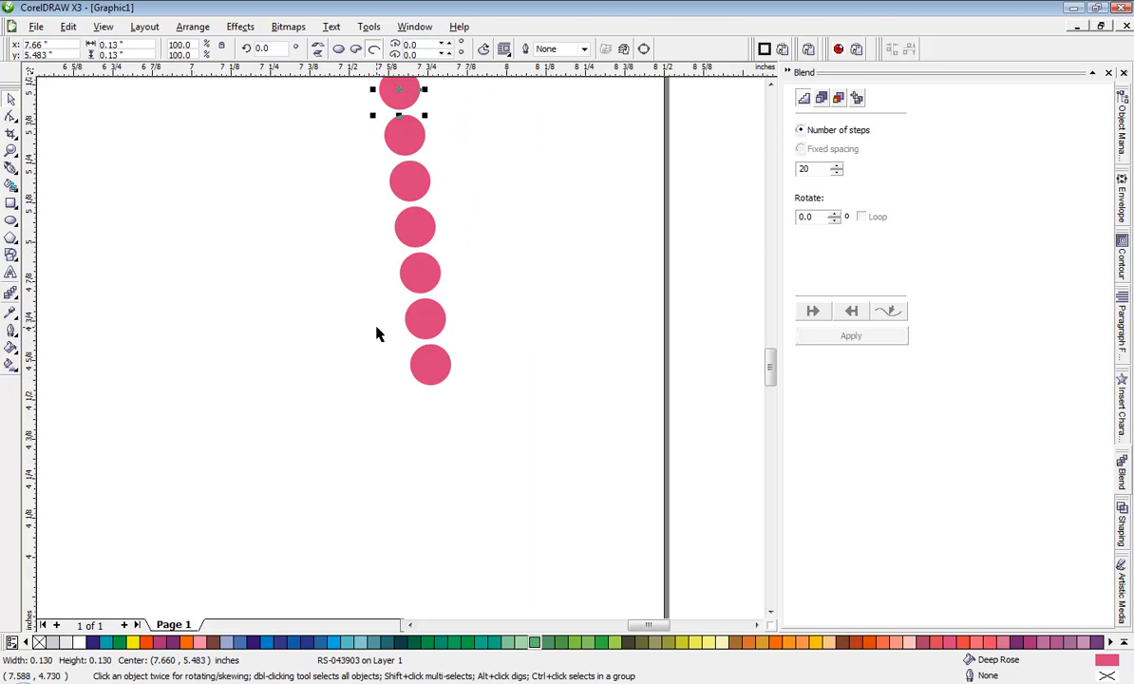
{"action": "scroll", "coordinate": [400, 355], "scroll_direction": "down", "scroll_amount": 1}
{"action": "key", "text": "ctrl+r"}
{"action": "key", "text": "ctrl+r"}
{"action": "key", "text": "ctrl+r"}
{"action": "key", "text": "ctrl+r"}
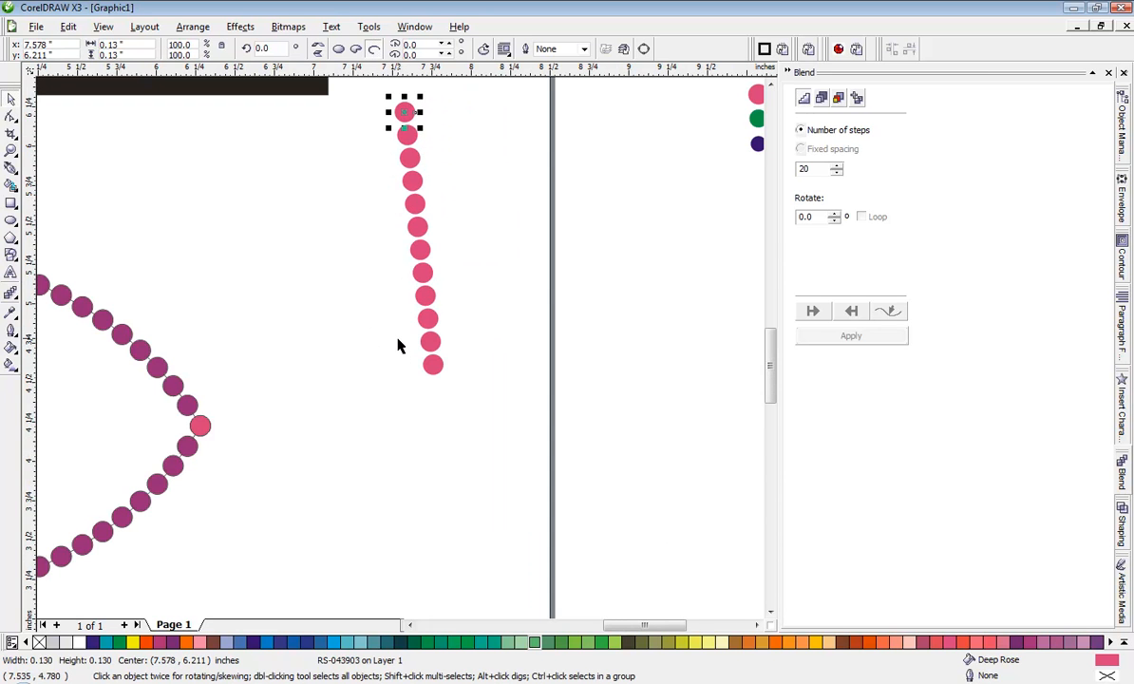
Undo the slanted column of duplicates back to the single copied stone and deselect everything
{"action": "key", "text": "ctrl+z"}
{"action": "key", "text": "ctrl+z"}
{"action": "key", "text": "ctrl+z"}
{"action": "key", "text": "ctrl+z"}
{"action": "key", "text": "ctrl+z"}
{"action": "key", "text": "ctrl+z"}
{"action": "key", "text": "ctrl+z"}
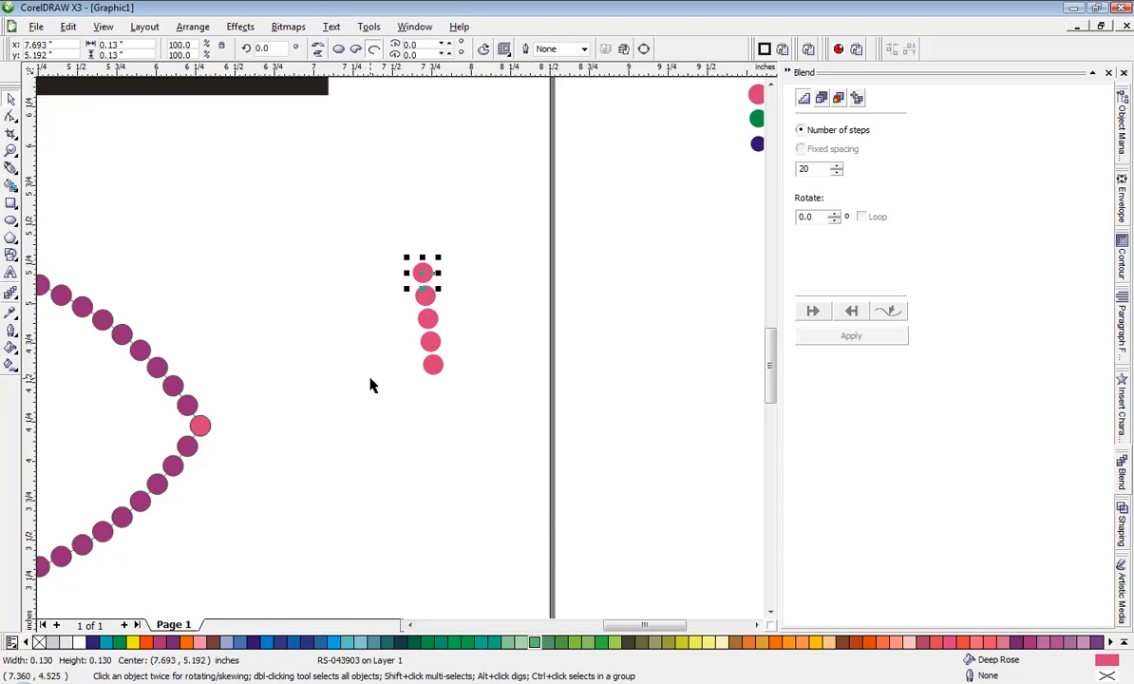
{"action": "key", "text": "ctrl+z"}
{"action": "key", "text": "ctrl+z"}
{"action": "key", "text": "ctrl+z"}
{"action": "key", "text": "ctrl+z"}
{"action": "left_click", "coordinate": [413, 377]}
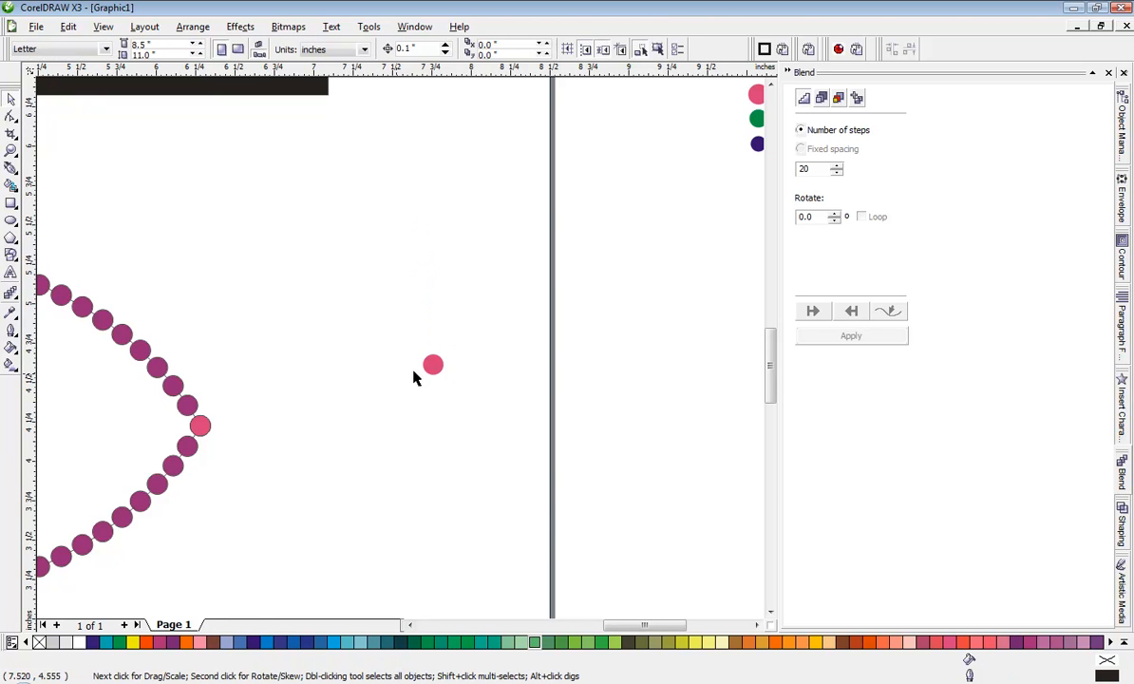
Move the single pink stone down to just below the level of the outline's lower edge, at about X 7.411, Y 2.954 in
{"action": "scroll", "coordinate": [413, 377], "scroll_direction": "down", "scroll_amount": 4}
{"action": "scroll", "coordinate": [372, 352], "scroll_direction": "up", "scroll_amount": 3}
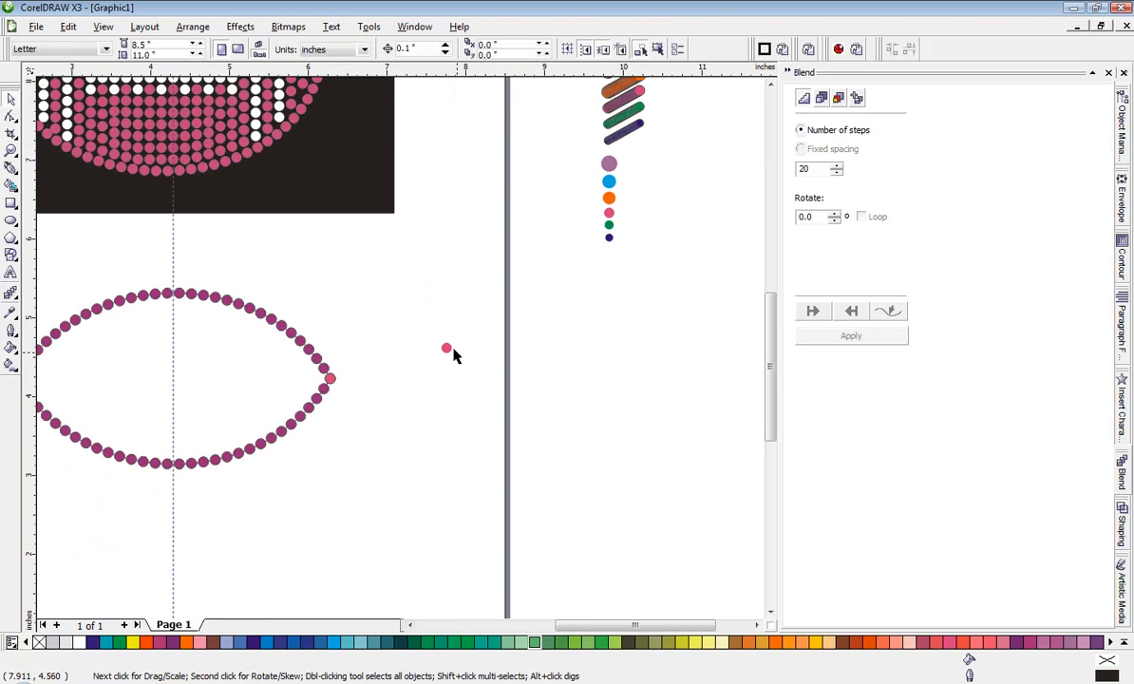
{"action": "left_click_drag", "start_coordinate": [447, 349], "coordinate": [419, 480]}
{"action": "scroll", "coordinate": [421, 486], "scroll_direction": "up", "scroll_amount": 2}
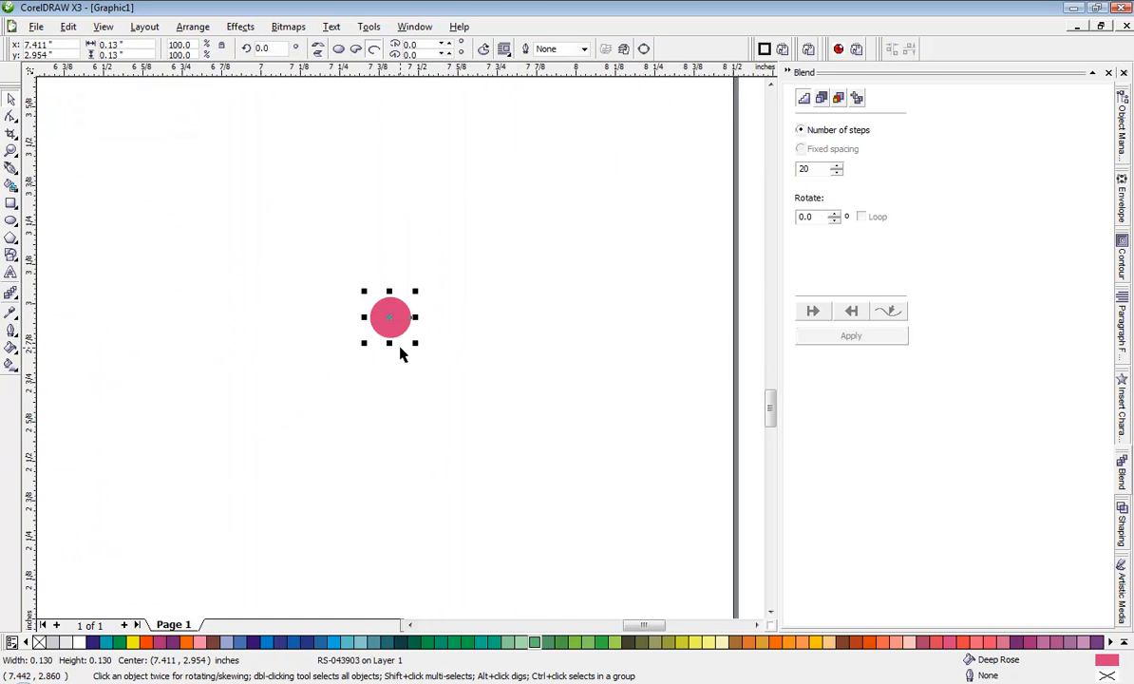
{"action": "scroll", "coordinate": [397, 342], "scroll_direction": "up", "scroll_amount": 2}
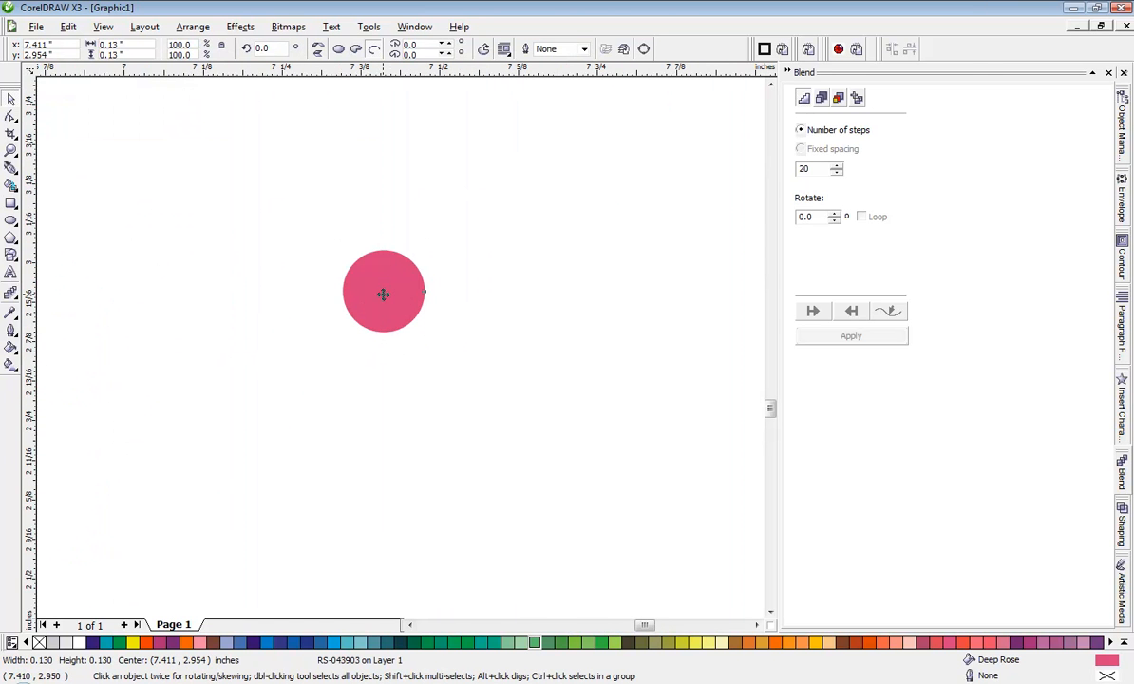
Duplicate the stone straight above itself at a distance of about 0.149 in, leaving a narrow gap between the two
{"action": "left_click_drag", "start_coordinate": [383, 295], "coordinate": [384, 198]}
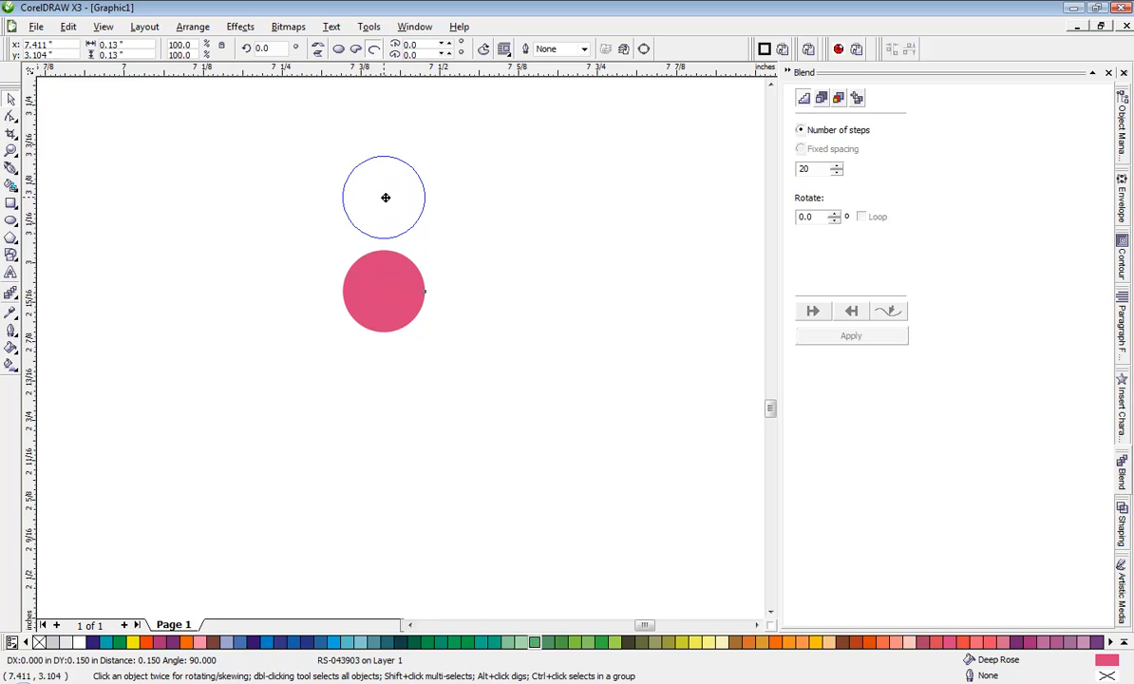
{"action": "left_click_drag", "start_coordinate": [386, 197], "coordinate": [382, 199]}
{"action": "right_click", "coordinate": [383, 199]}
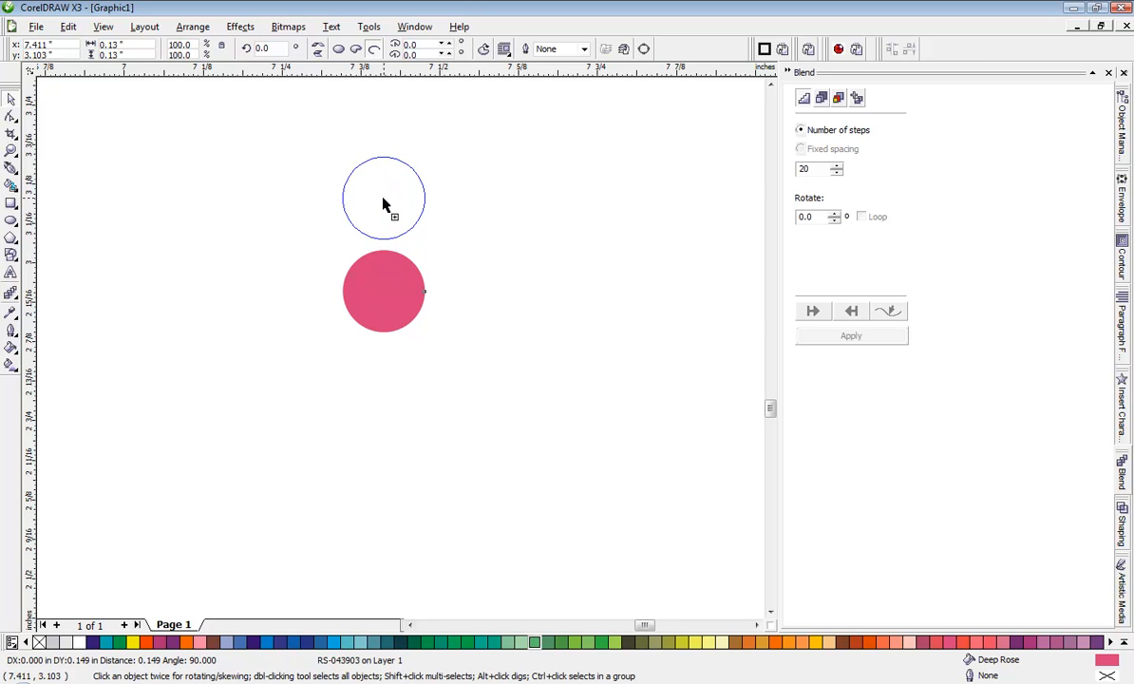
{"action": "left_click_drag", "start_coordinate": [383, 202], "coordinate": [383, 203]}
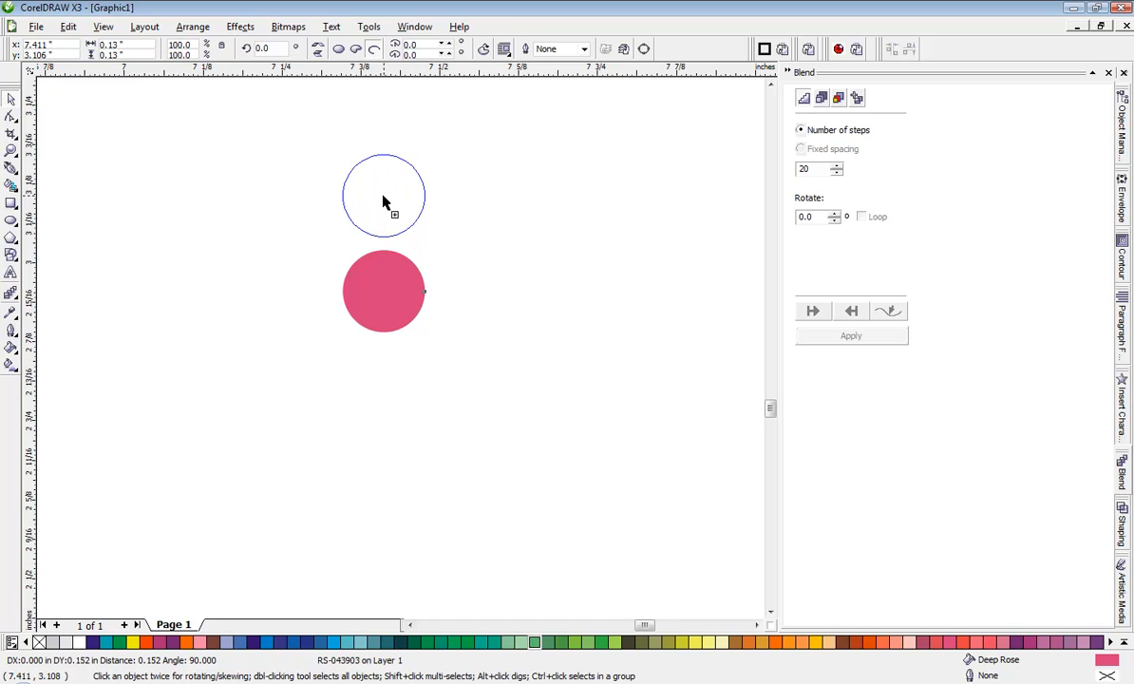
{"action": "left_click_drag", "start_coordinate": [383, 201], "coordinate": [389, 205]}
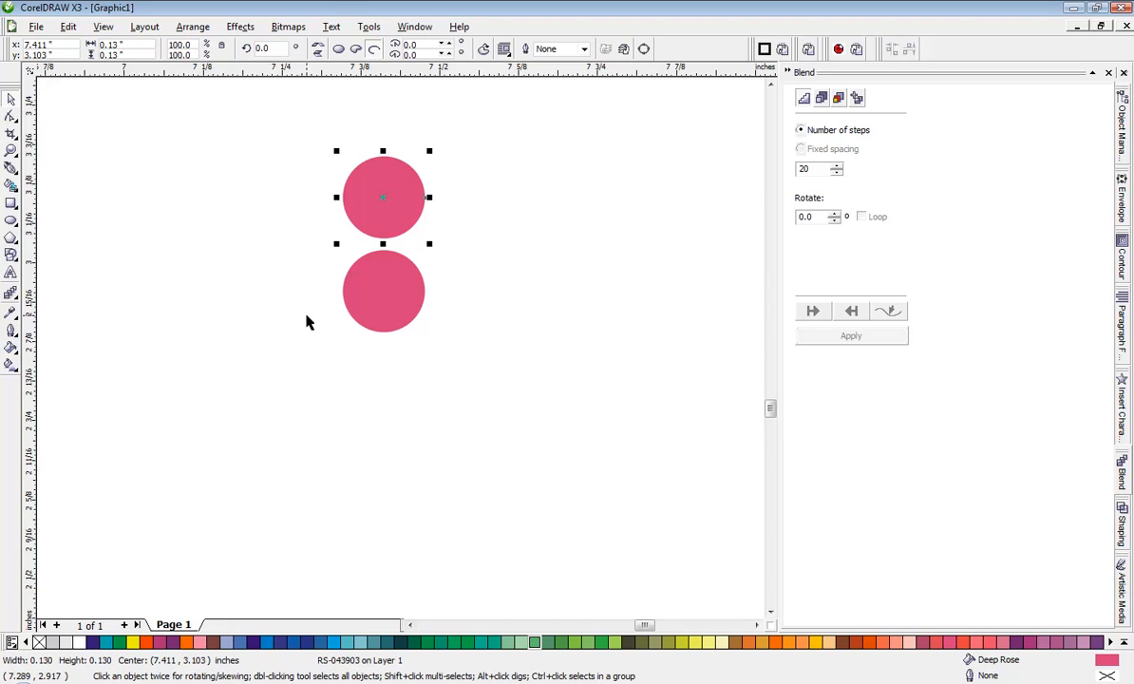
{"action": "scroll", "coordinate": [400, 349], "scroll_direction": "down", "scroll_amount": 2}
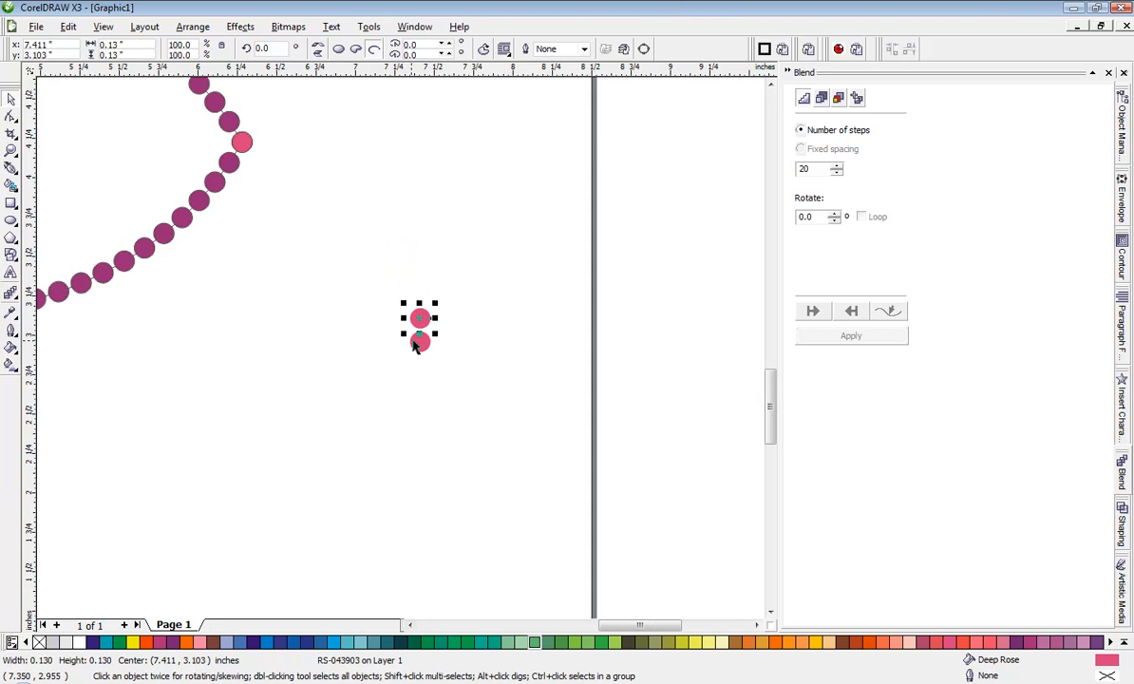
{"action": "scroll", "coordinate": [401, 354], "scroll_direction": "up", "scroll_amount": 2}
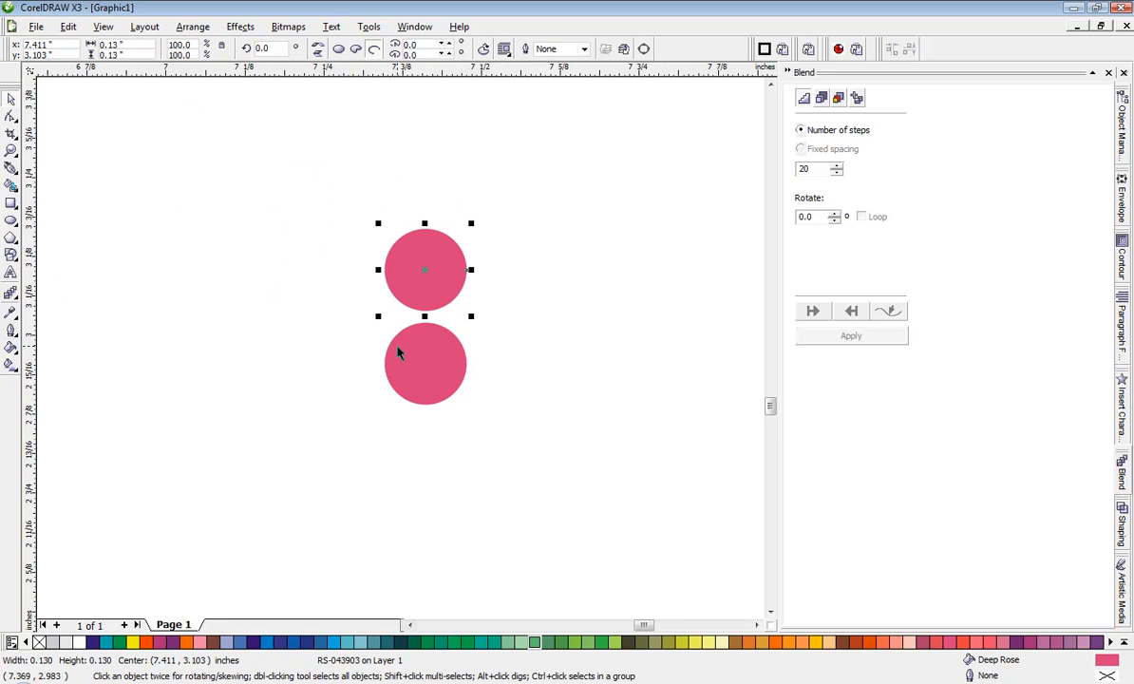
Repeat the duplication upward into a straight column of 21 stones that spans more than the outline's height, and deselect it
{"action": "key", "text": "ctrl+r"}
{"action": "scroll", "coordinate": [398, 353], "scroll_direction": "down", "scroll_amount": 3}
{"action": "key", "text": "ctrl+r"}
{"action": "key", "text": "ctrl+r"}
{"action": "key", "text": "ctrl+r"}
{"action": "key", "text": "ctrl+r"}
{"action": "key", "text": "ctrl+r"}
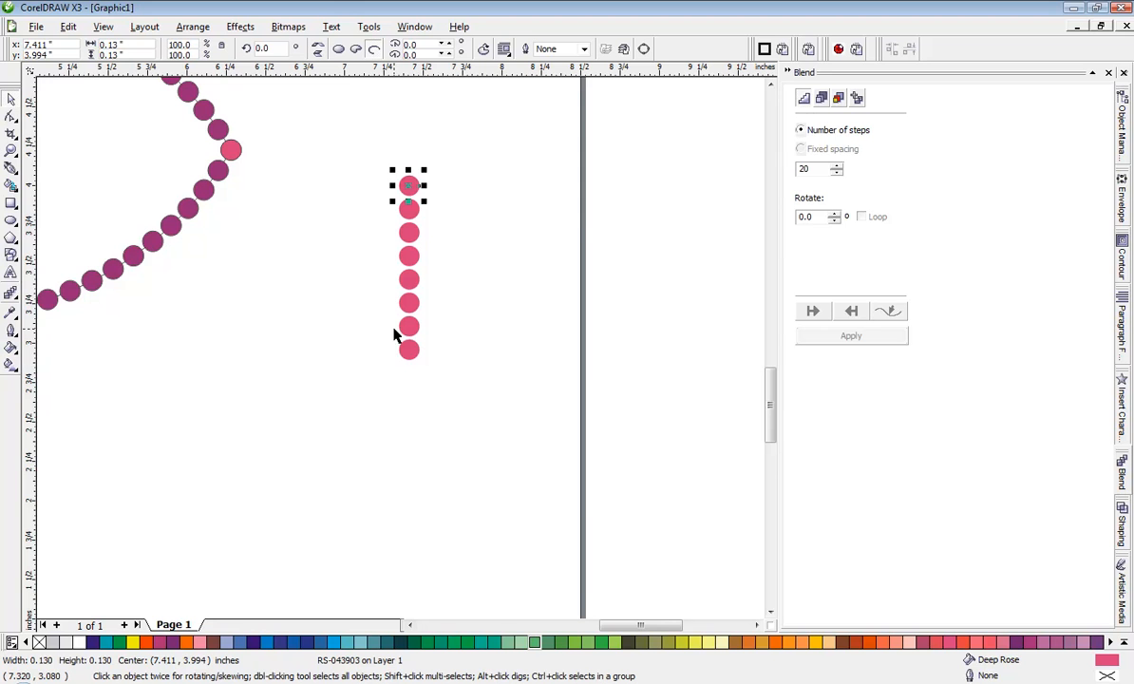
{"action": "key", "text": "ctrl+r"}
{"action": "key", "text": "ctrl+r"}
{"action": "key", "text": "ctrl+r"}
{"action": "key", "text": "ctrl+r"}
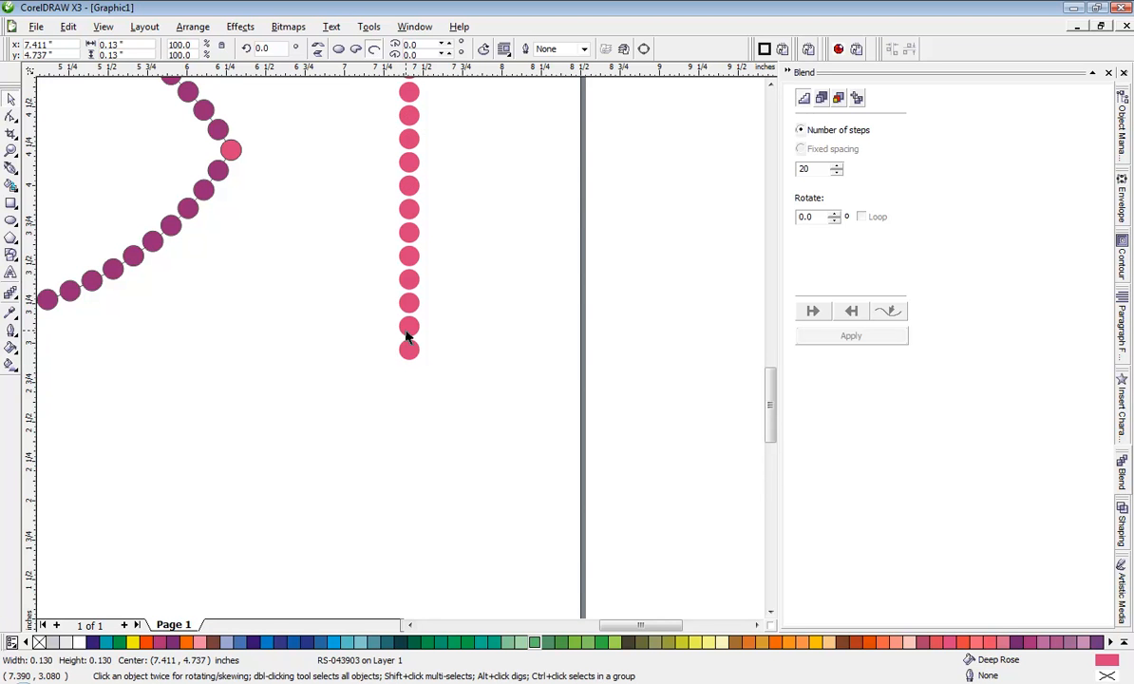
{"action": "scroll", "coordinate": [406, 335], "scroll_direction": "down", "scroll_amount": 2}
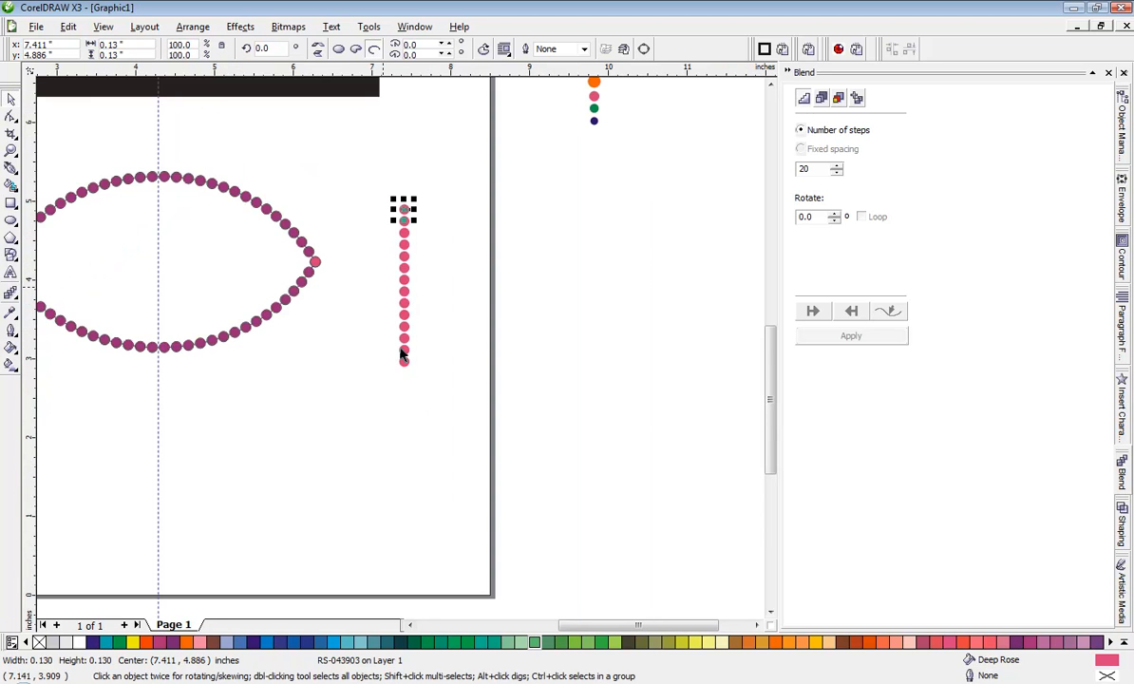
{"action": "scroll", "coordinate": [400, 351], "scroll_direction": "up", "scroll_amount": 2}
{"action": "key", "text": "ctrl+r"}
{"action": "key", "text": "ctrl+r"}
{"action": "key", "text": "ctrl+r"}
{"action": "key", "text": "ctrl+r"}
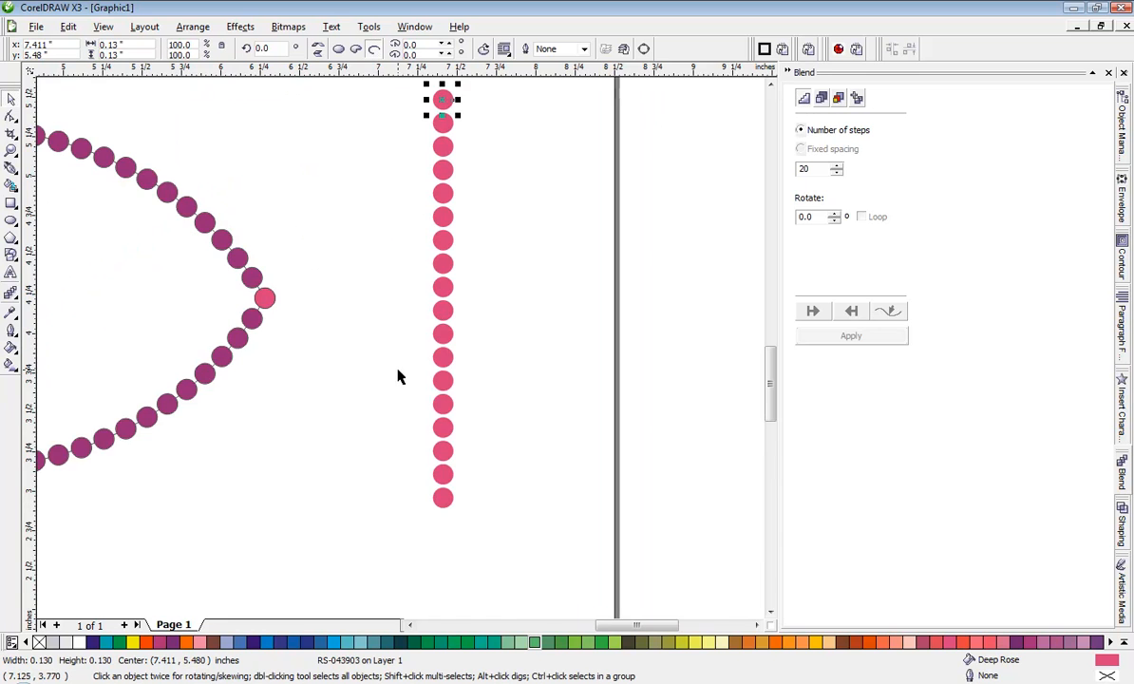
{"action": "scroll", "coordinate": [399, 366], "scroll_direction": "down", "scroll_amount": 2}
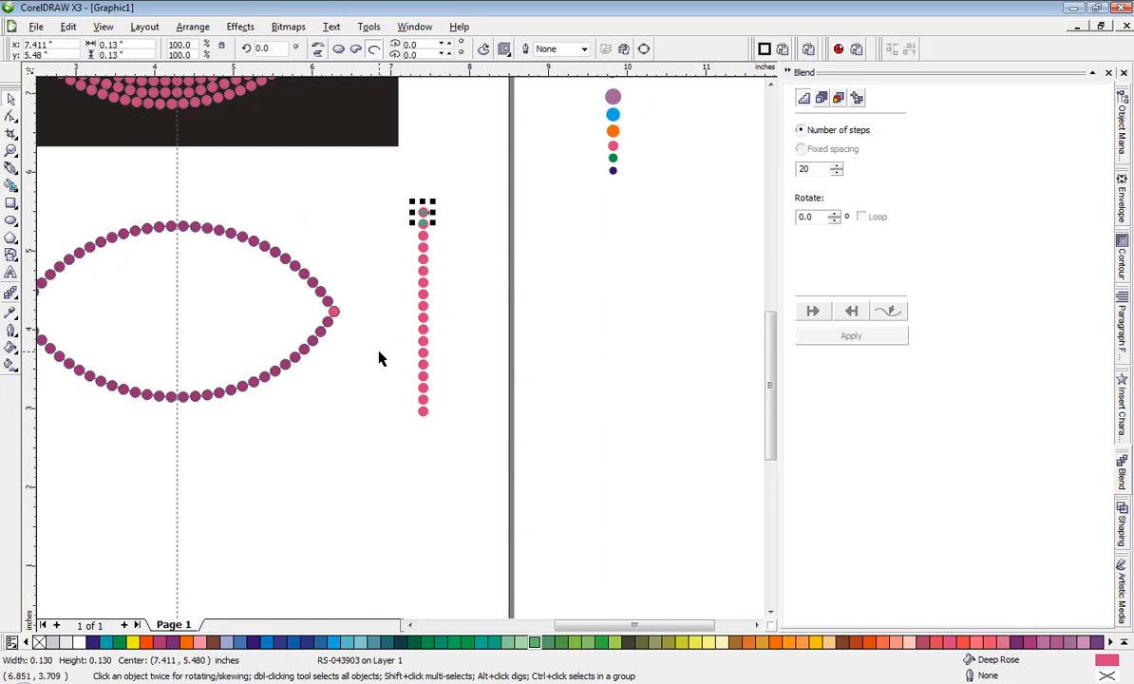
{"action": "key", "text": "ctrl+r"}
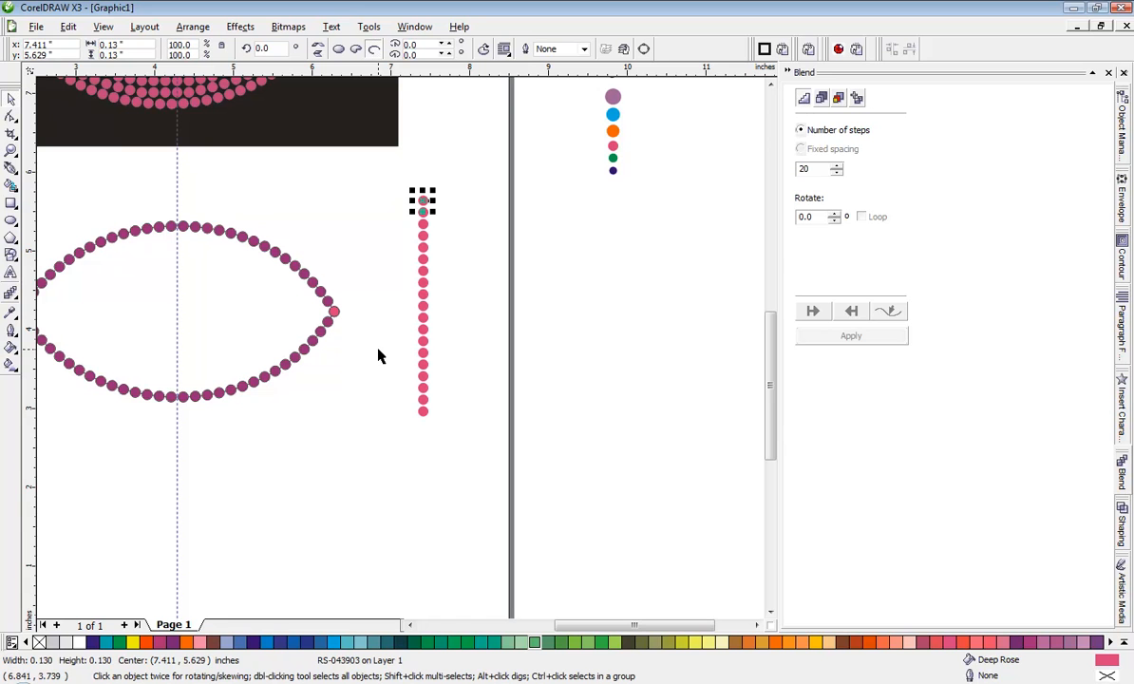
{"action": "key", "text": "ctrl+r"}
{"action": "key", "text": "ctrl+r"}
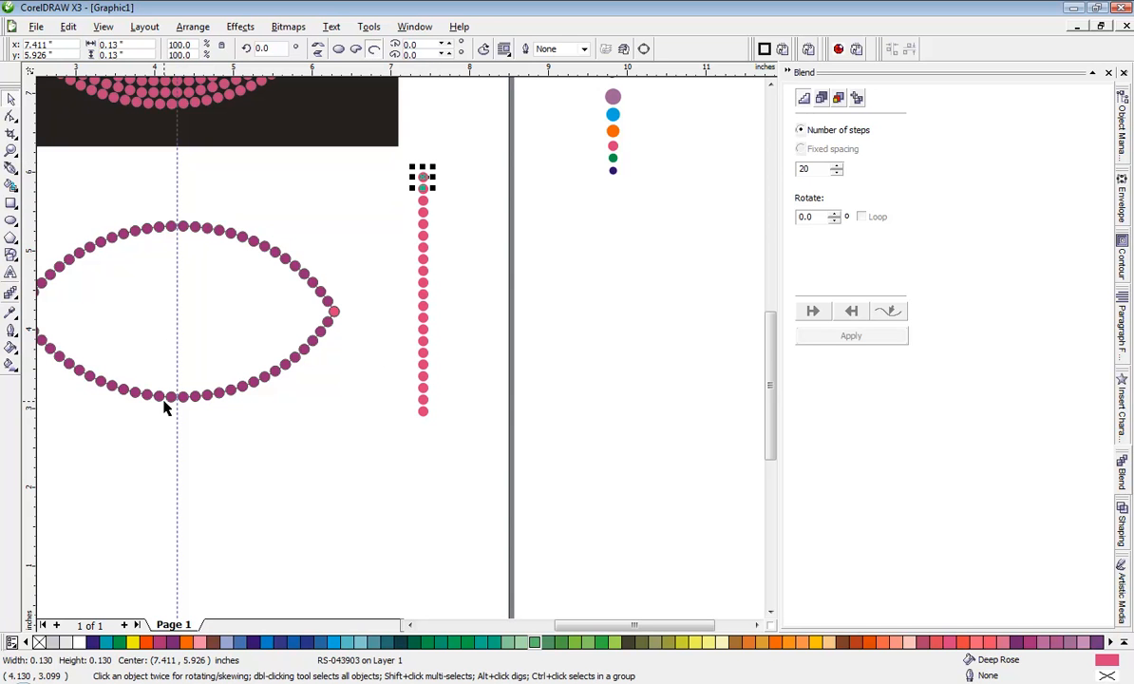
{"action": "left_click", "coordinate": [305, 425]}
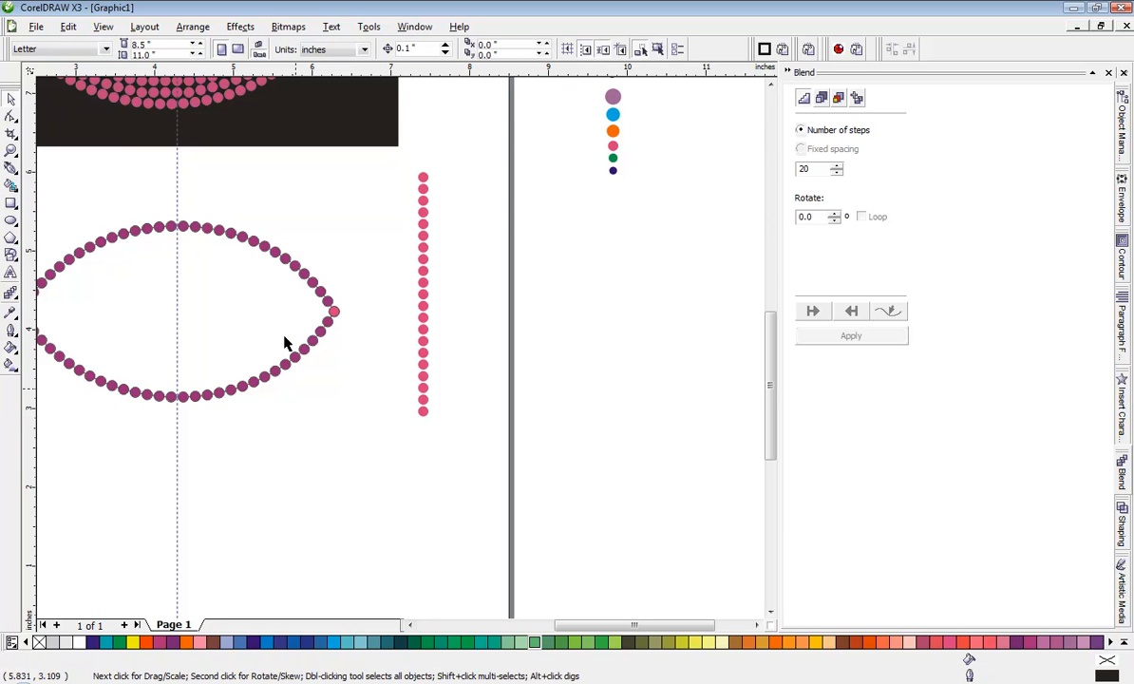
Add a horizontal guideline through the outline's end stone at Y 4.221 in, and group the 21 stones of the straight column
{"action": "left_click", "coordinate": [336, 312]}
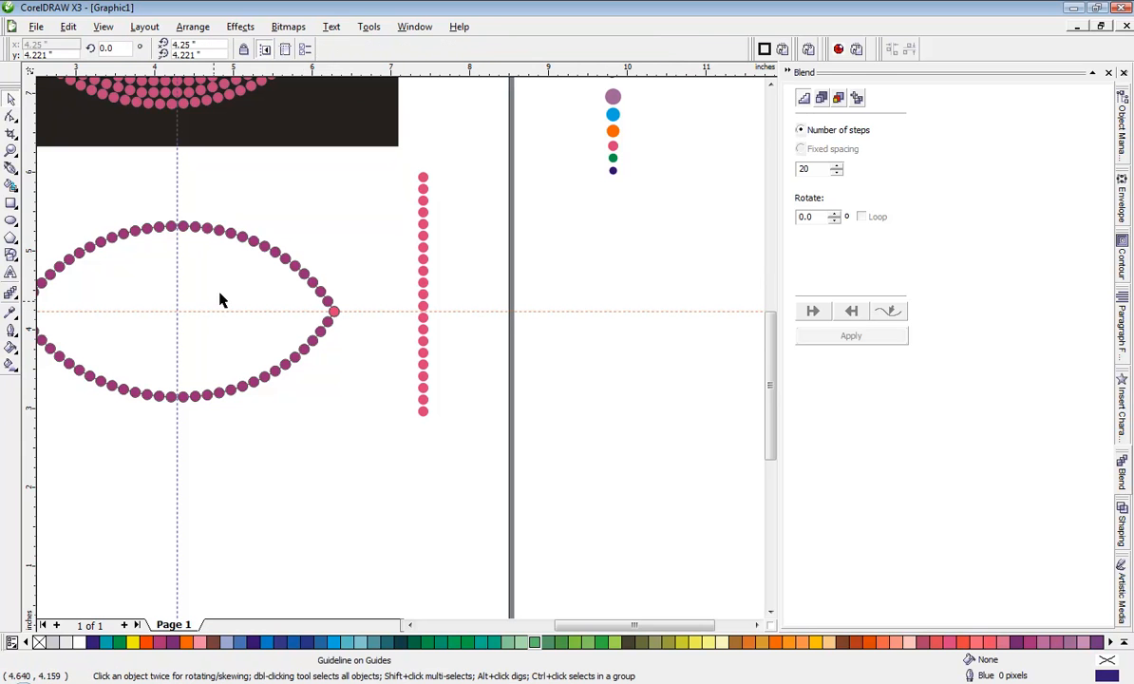
{"action": "left_click", "coordinate": [346, 441]}
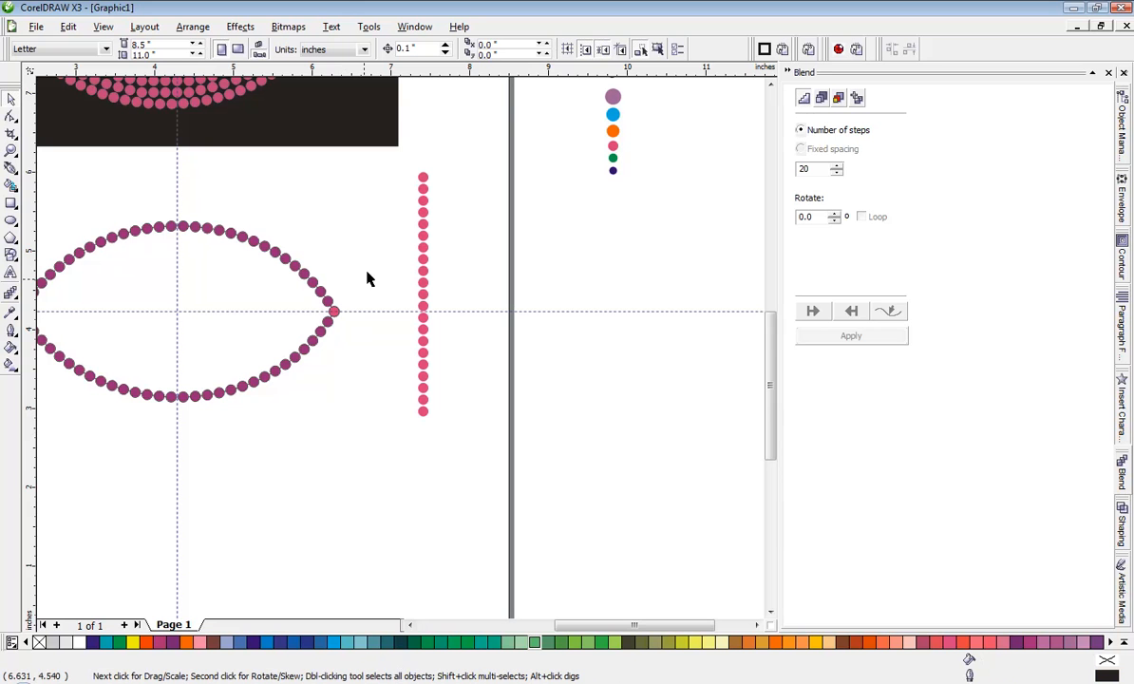
{"action": "left_click_drag", "start_coordinate": [396, 169], "coordinate": [463, 434]}
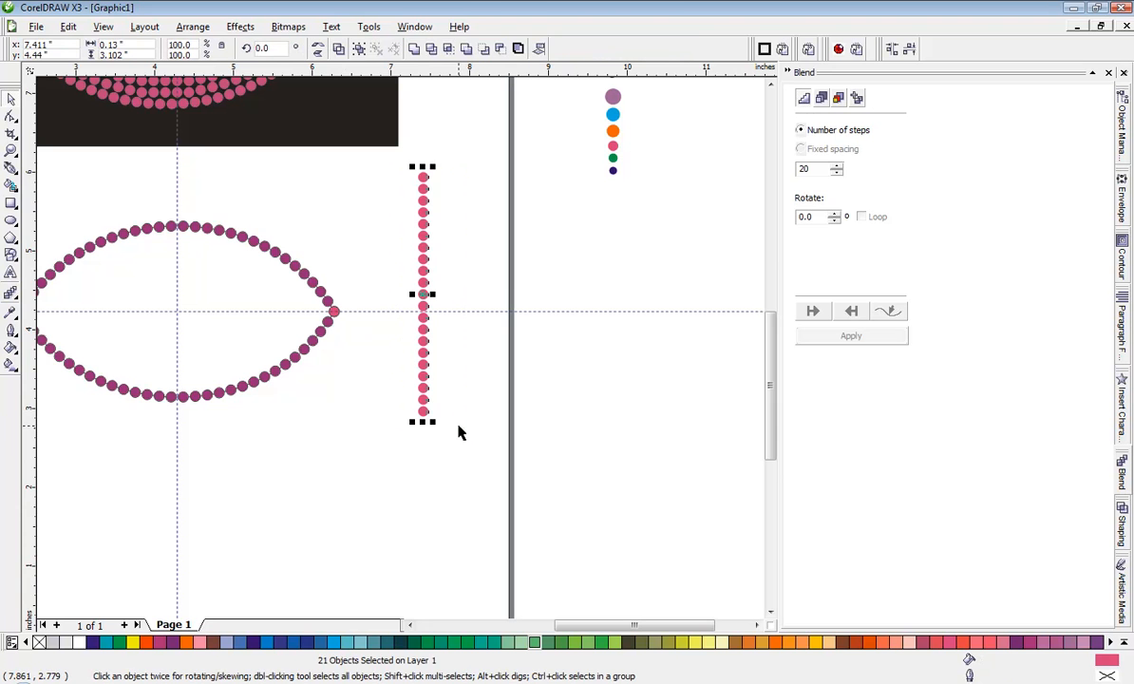
{"action": "key", "text": "ctrl+g"}
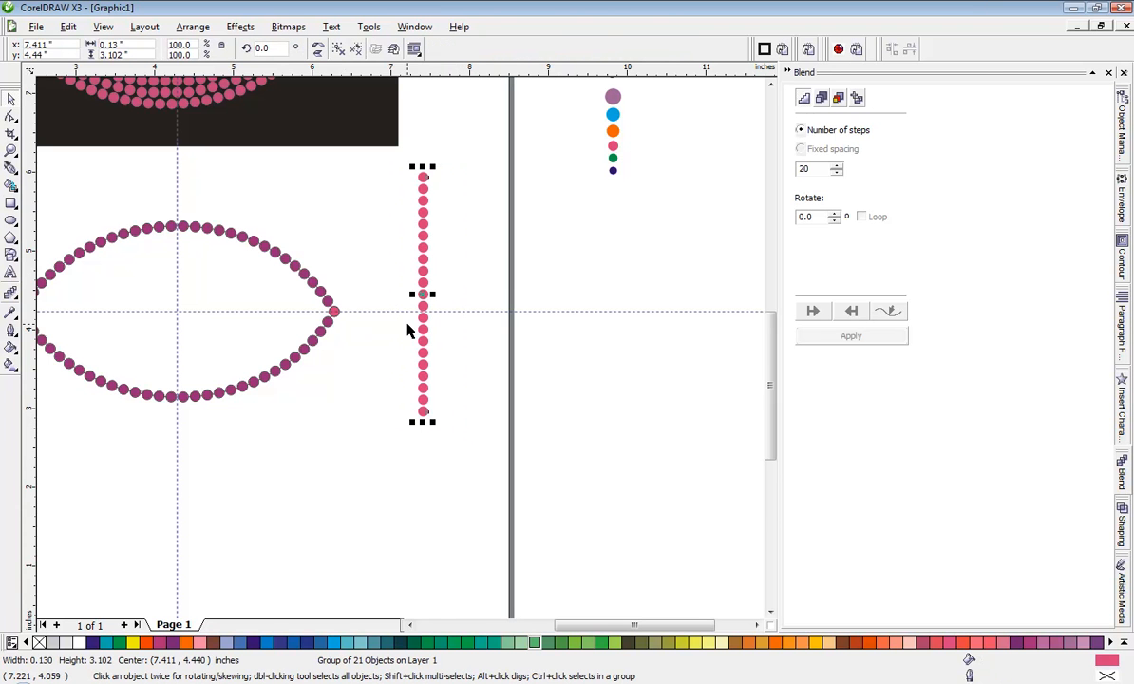
Centre the grouped column on the intersection of the two guidelines at X 4.286, Y 4.221 in, and deselect it
{"action": "scroll", "coordinate": [409, 330], "scroll_direction": "down", "scroll_amount": 2}
{"action": "scroll", "coordinate": [306, 336], "scroll_direction": "up", "scroll_amount": 2}
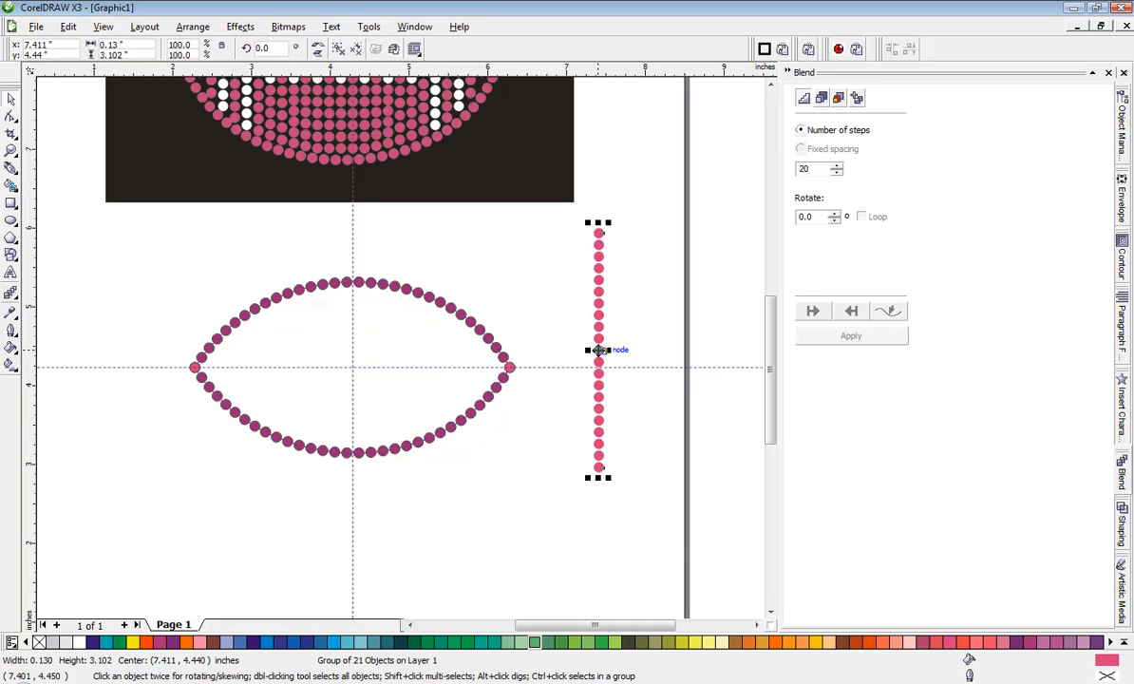
{"action": "left_click_drag", "start_coordinate": [598, 349], "coordinate": [353, 368]}
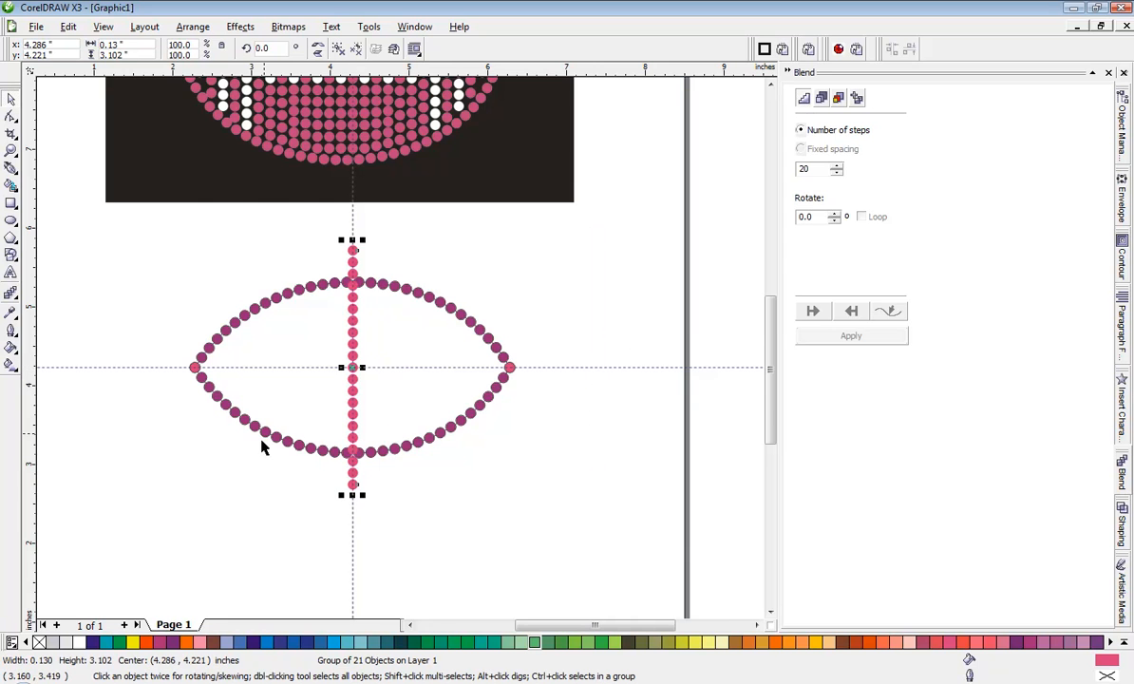
{"action": "scroll", "coordinate": [372, 375], "scroll_direction": "up", "scroll_amount": 5}
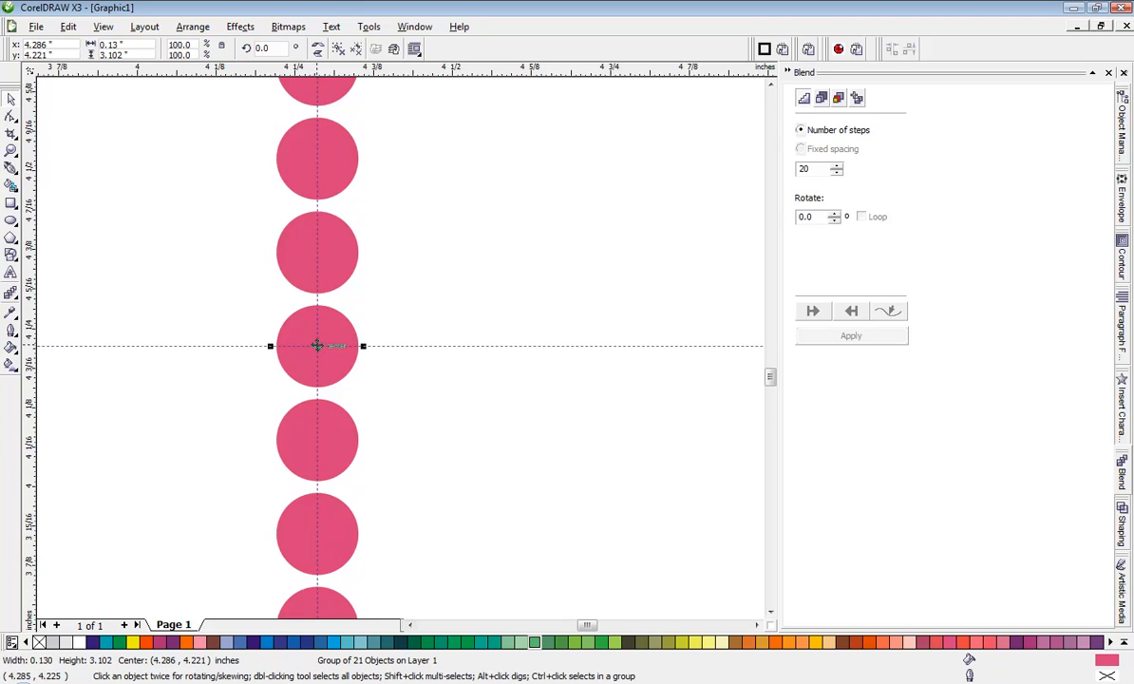
{"action": "scroll", "coordinate": [318, 346], "scroll_direction": "down", "scroll_amount": 5}
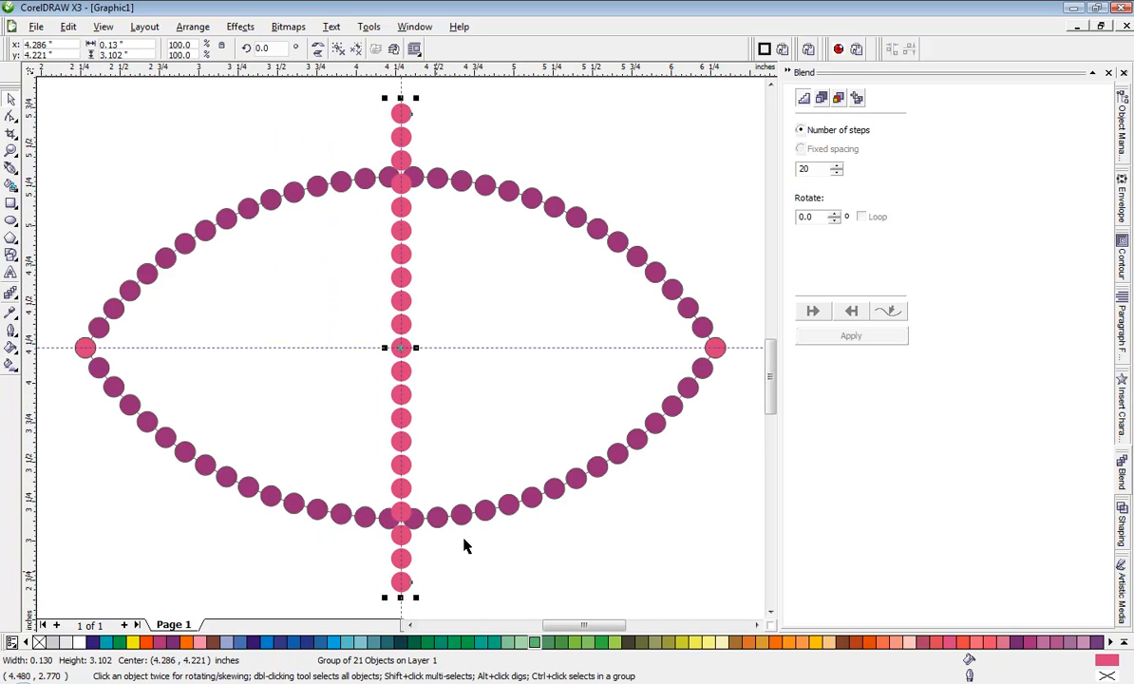
{"action": "left_click", "coordinate": [494, 122]}
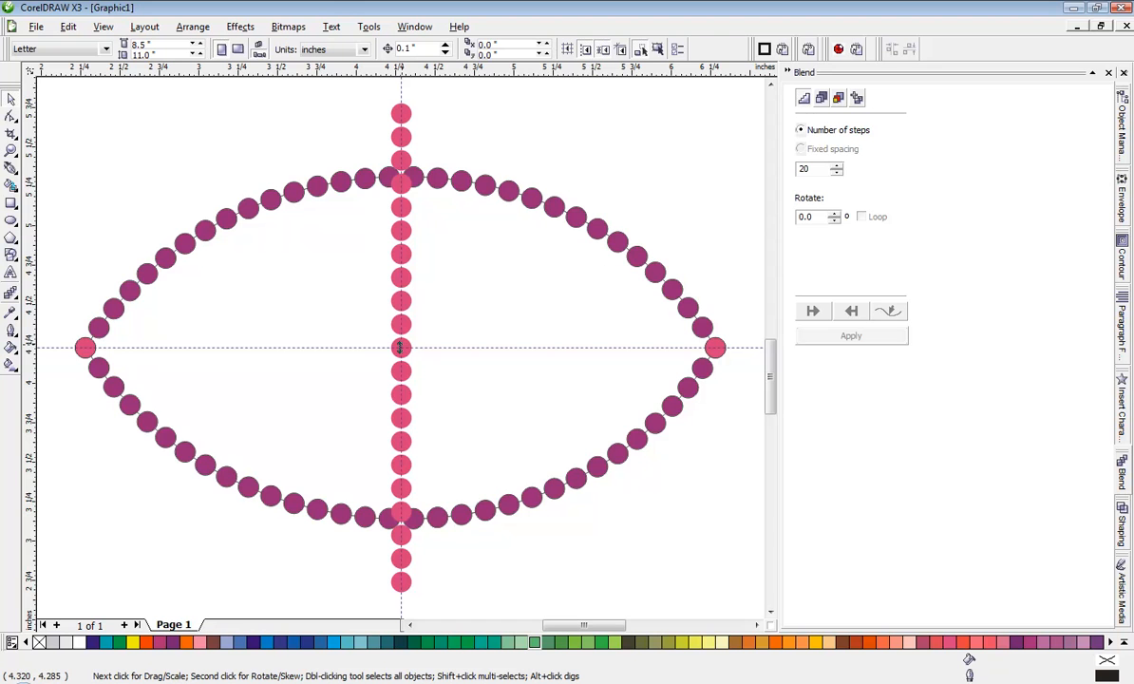
Duplicate the grouped column horizontally to its right at a distance of about 0.15 in, centred at X 4.436 in
{"action": "scroll", "coordinate": [400, 347], "scroll_direction": "down", "scroll_amount": 2}
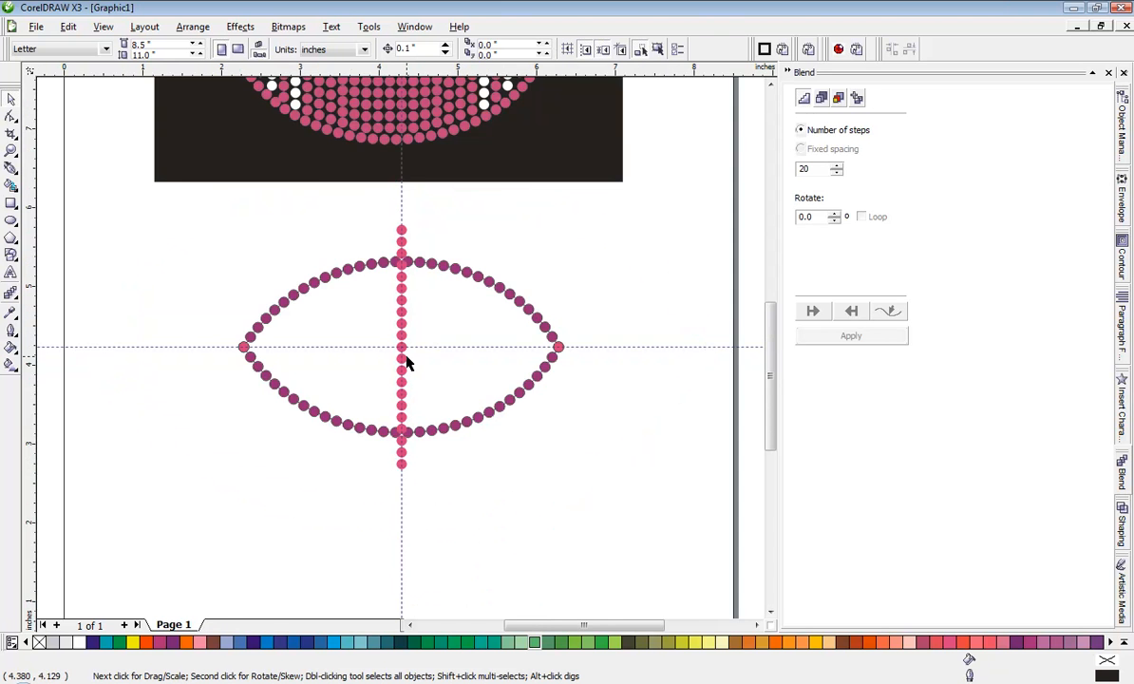
{"action": "scroll", "coordinate": [407, 362], "scroll_direction": "up", "scroll_amount": 3}
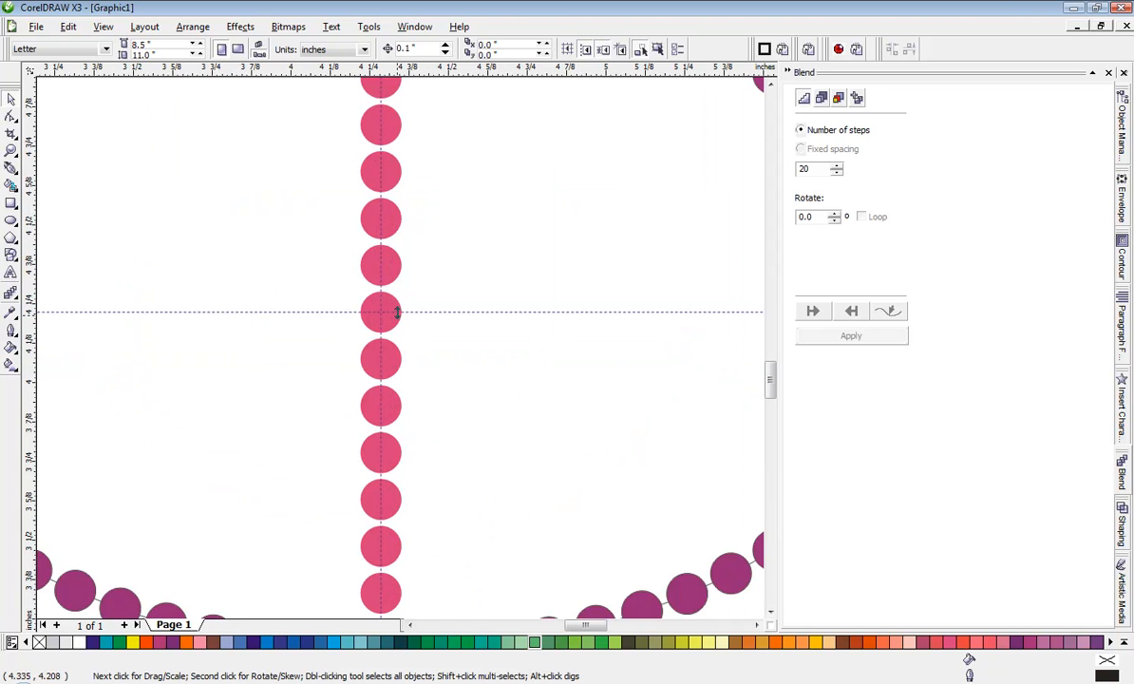
{"action": "left_click", "coordinate": [396, 309]}
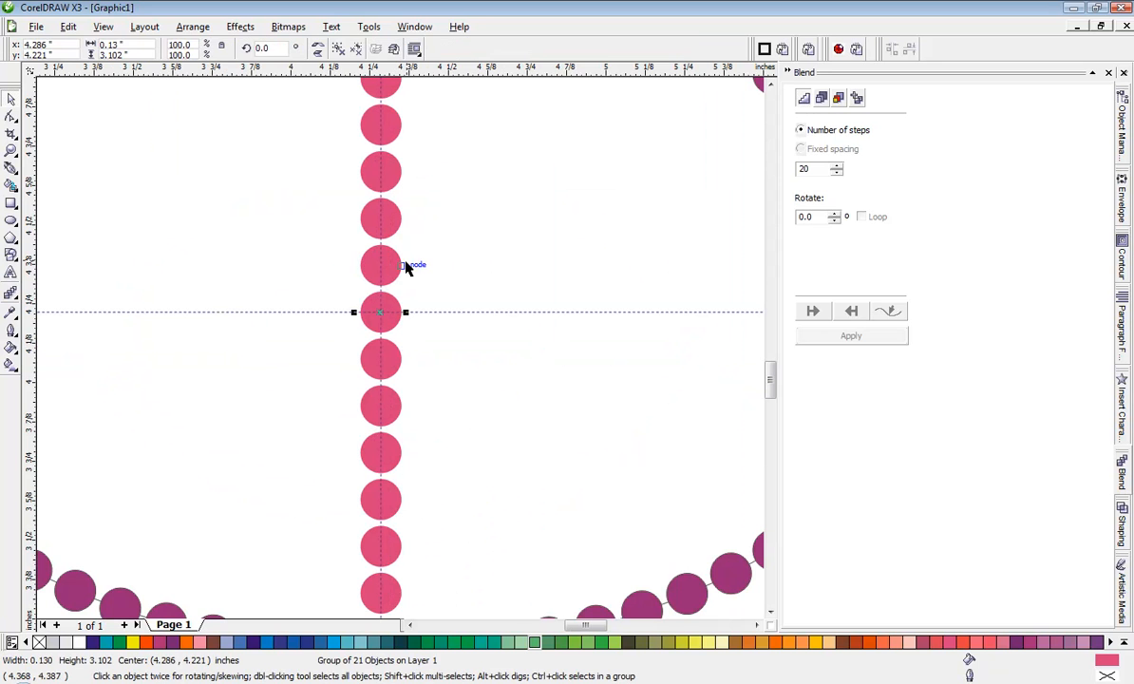
{"action": "left_click", "coordinate": [472, 265]}
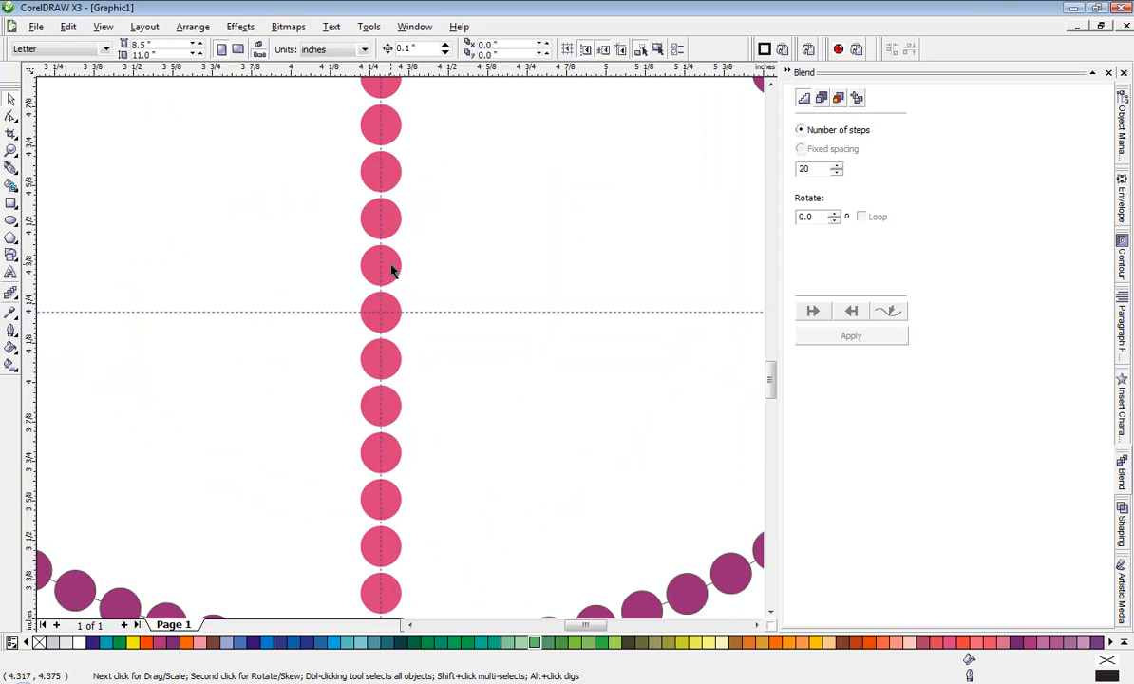
{"action": "left_click", "coordinate": [392, 271]}
{"action": "scroll", "coordinate": [398, 344], "scroll_direction": "up", "scroll_amount": 4}
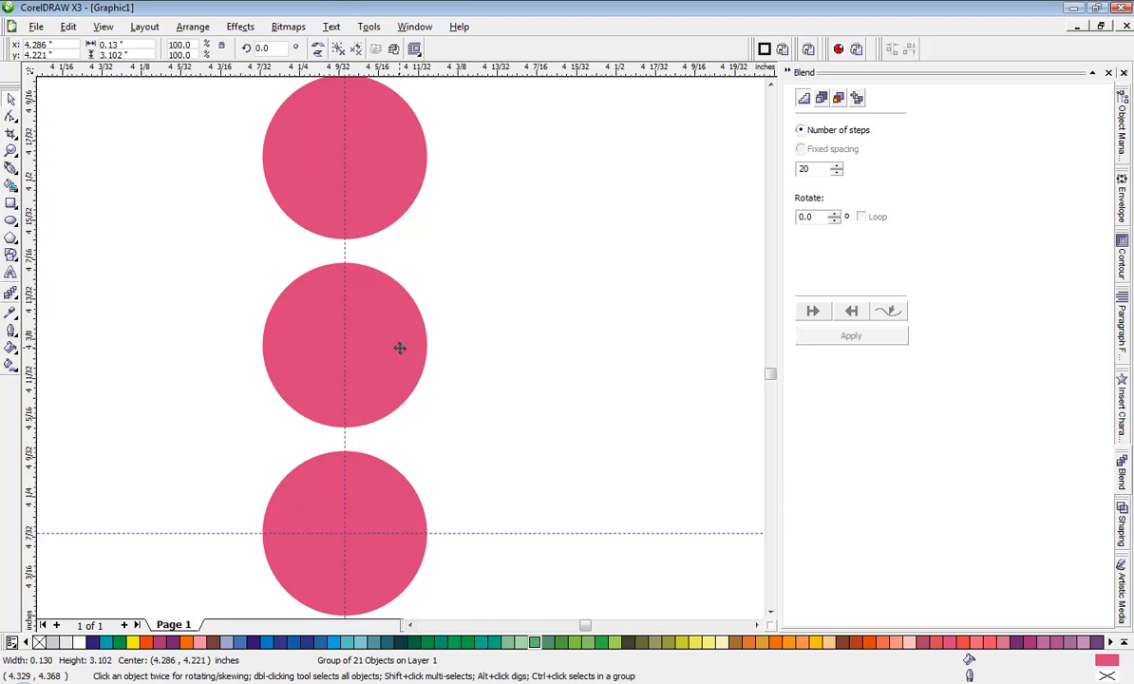
{"action": "left_click_drag", "start_coordinate": [400, 348], "coordinate": [577, 342]}
{"action": "scroll", "coordinate": [400, 350], "scroll_direction": "down", "scroll_amount": 5}
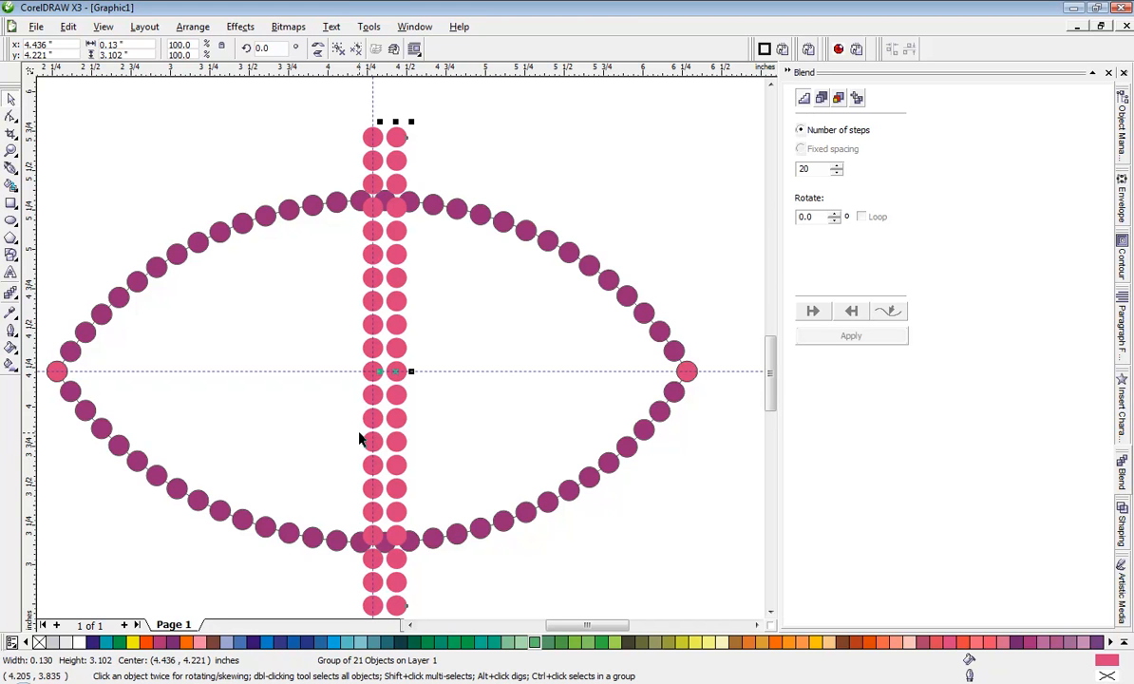
Repeat the column duplication to the right until 13 columns cover the outline's right half up to X 6.085 in, and deselect
{"action": "key", "text": "ctrl+r"}
{"action": "key", "text": "ctrl+r"}
{"action": "key", "text": "ctrl+r"}
{"action": "key", "text": "ctrl+r"}
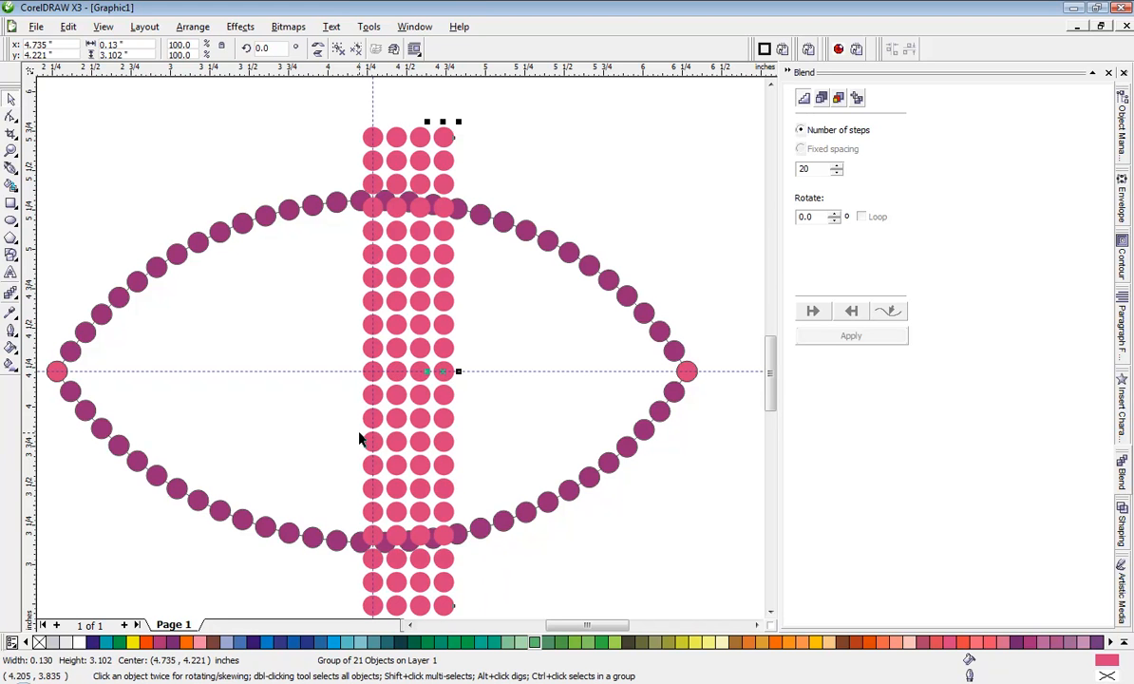
{"action": "key", "text": "ctrl+r"}
{"action": "key", "text": "ctrl+r"}
{"action": "key", "text": "ctrl+r"}
{"action": "key", "text": "ctrl+r"}
{"action": "key", "text": "ctrl+r"}
{"action": "key", "text": "ctrl+r"}
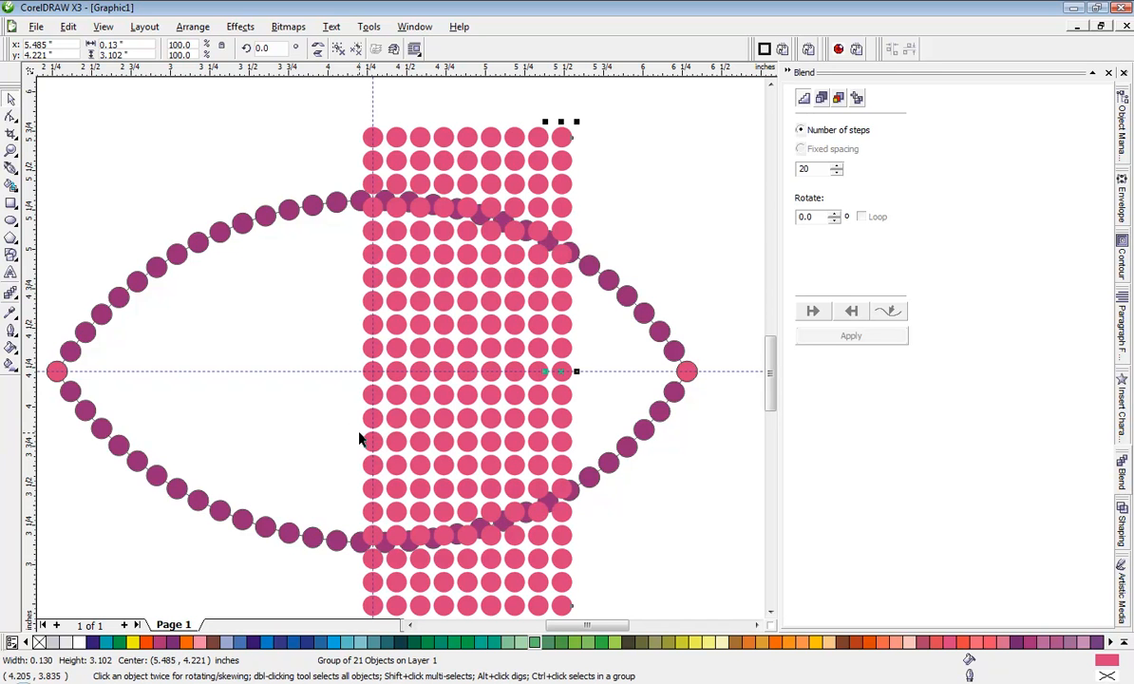
{"action": "key", "text": "ctrl+r"}
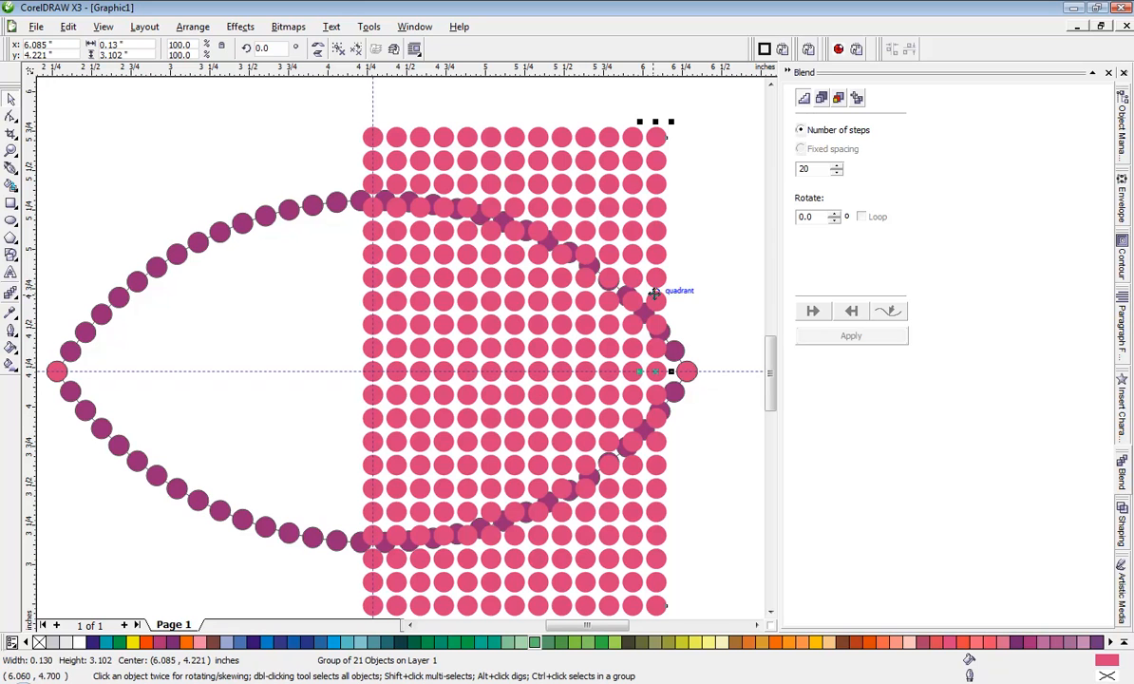
{"action": "left_click", "coordinate": [684, 273]}
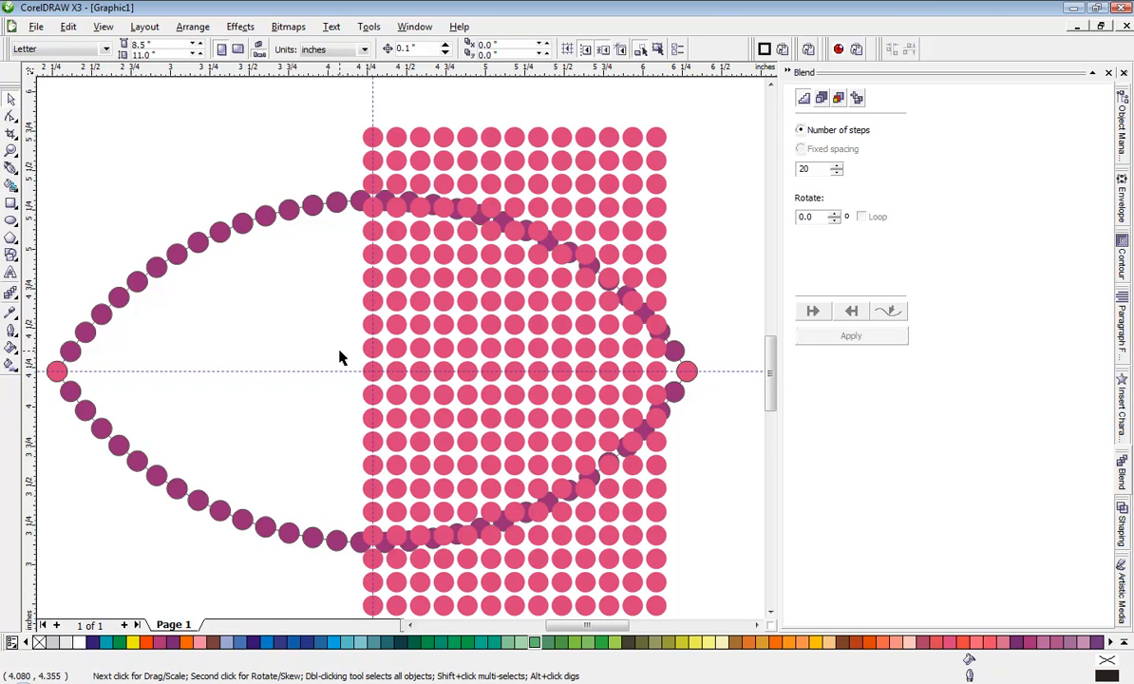
Ungroup the column on the vertical guideline and delete its four lowest stones, on and below the outline's lower edge
{"action": "scroll", "coordinate": [340, 357], "scroll_direction": "down", "scroll_amount": 3}
{"action": "scroll", "coordinate": [406, 412], "scroll_direction": "up", "scroll_amount": 3}
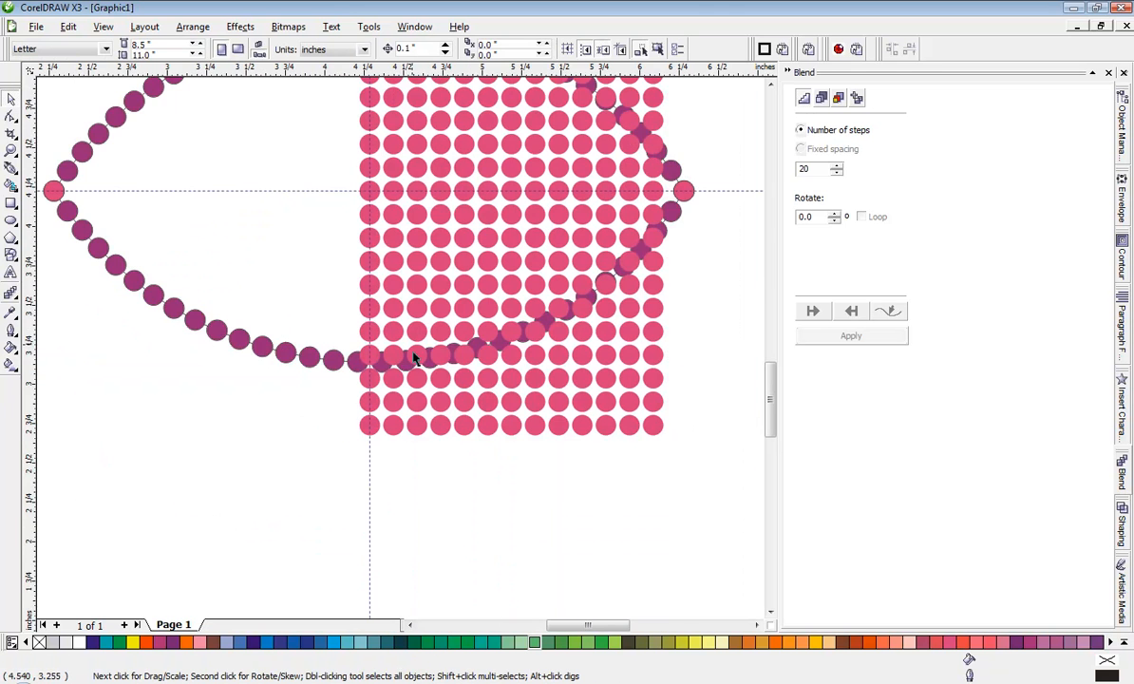
{"action": "scroll", "coordinate": [374, 430], "scroll_direction": "up", "scroll_amount": 2}
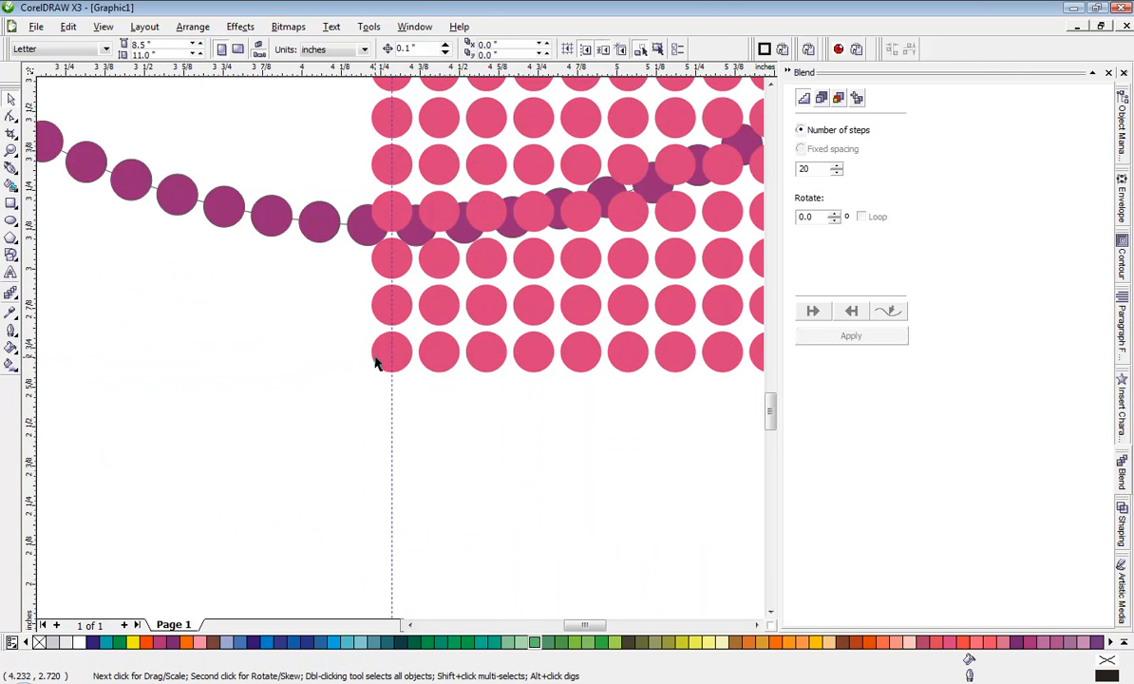
{"action": "left_click", "coordinate": [376, 363]}
{"action": "right_click", "coordinate": [378, 365]}
{"action": "left_click", "coordinate": [406, 381]}
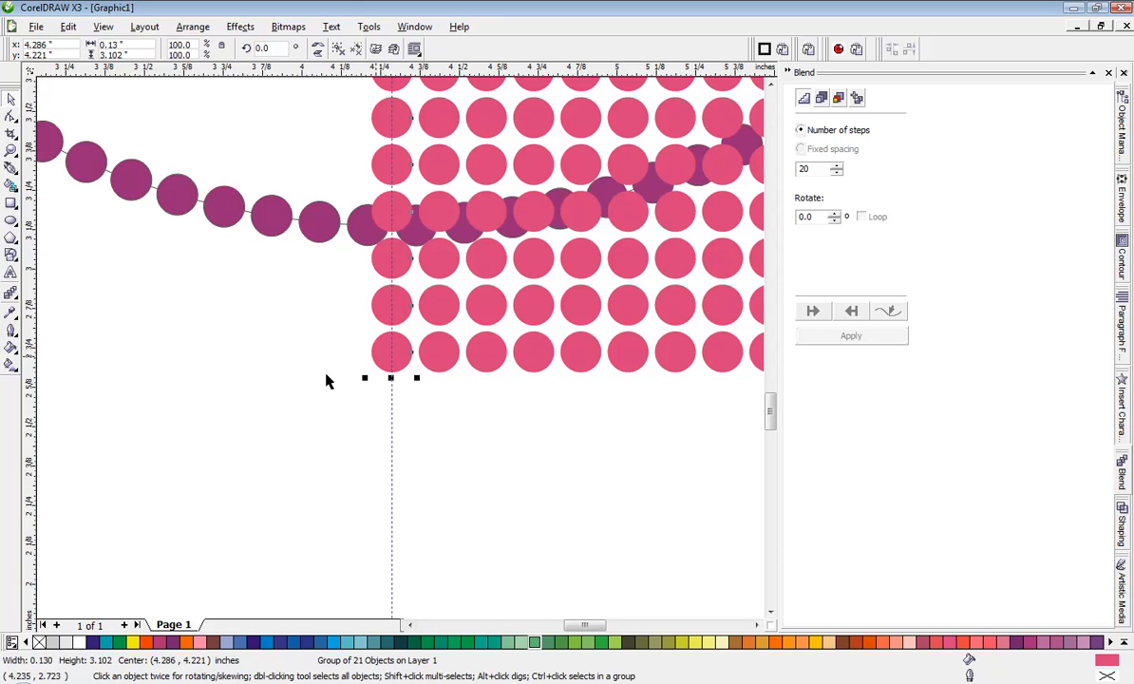
{"action": "left_click", "coordinate": [378, 257]}
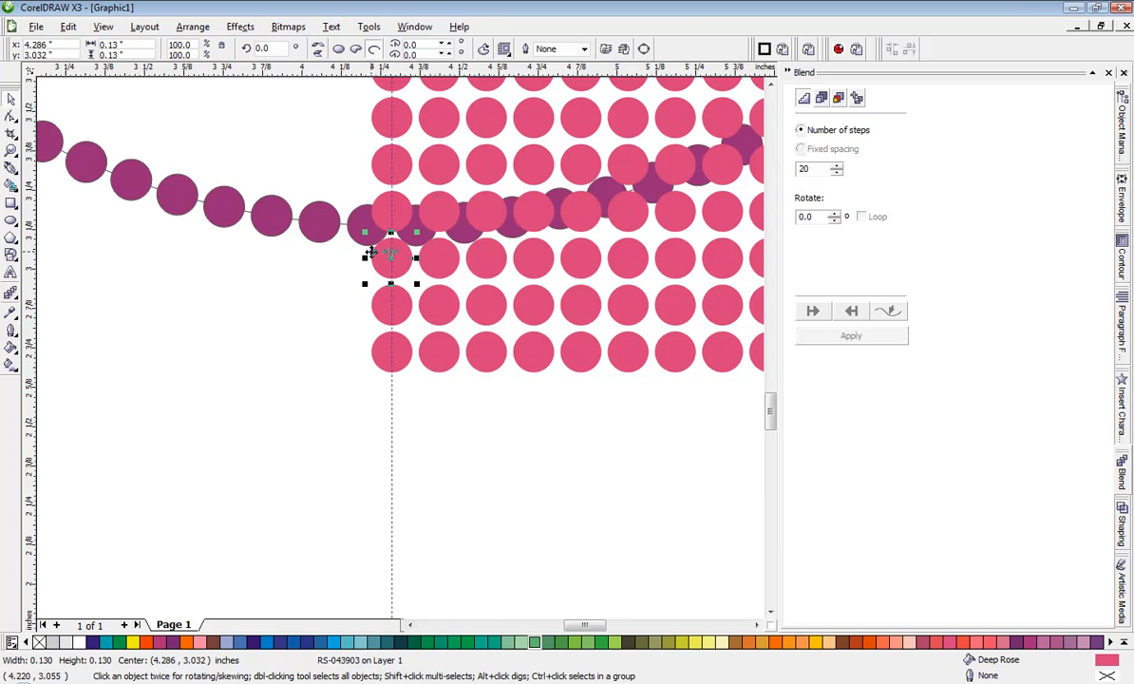
{"action": "key", "text": "Delete"}
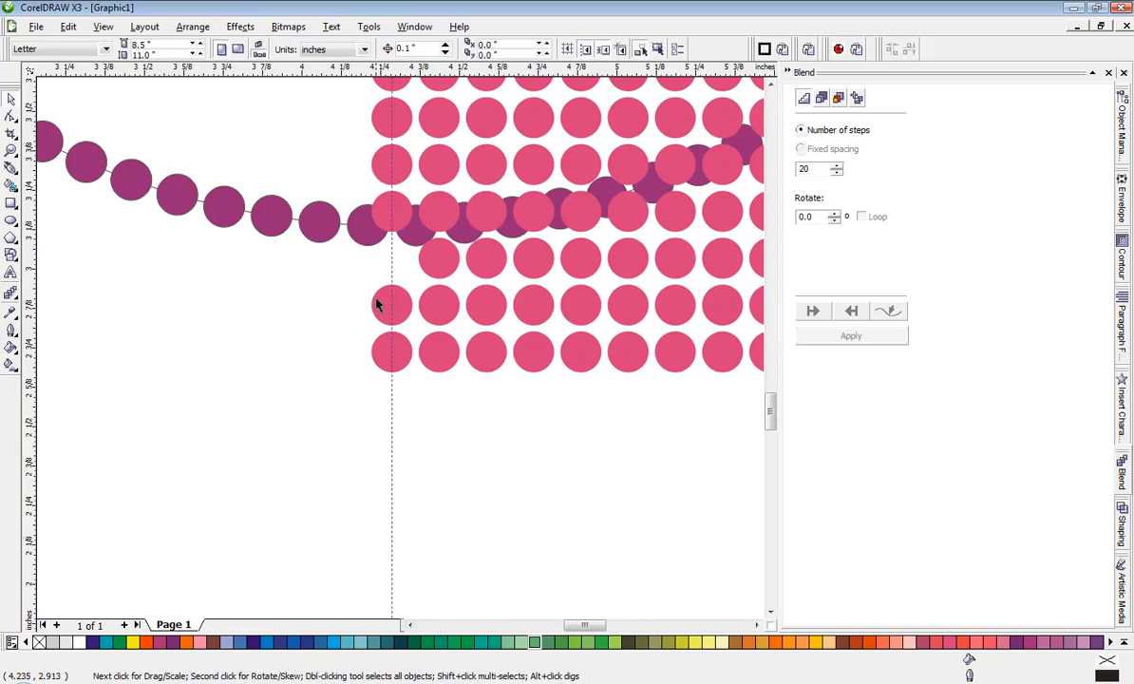
{"action": "left_click", "coordinate": [377, 304]}
{"action": "key", "text": "Delete"}
{"action": "left_click", "coordinate": [380, 351]}
{"action": "key", "text": "Delete"}
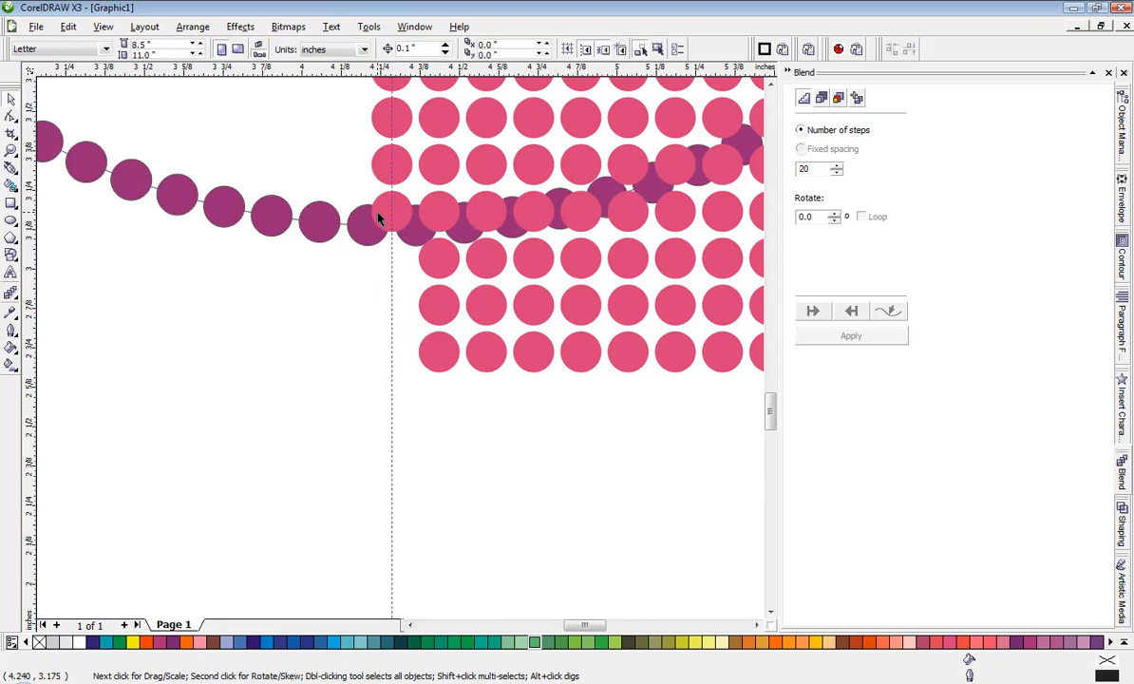
{"action": "left_click", "coordinate": [377, 218]}
{"action": "key", "text": "Delete"}
Ungroup the first column right of the vertical guideline and delete its four lowest stones on and below the outline
{"action": "left_click", "coordinate": [437, 219]}
{"action": "right_click", "coordinate": [432, 215]}
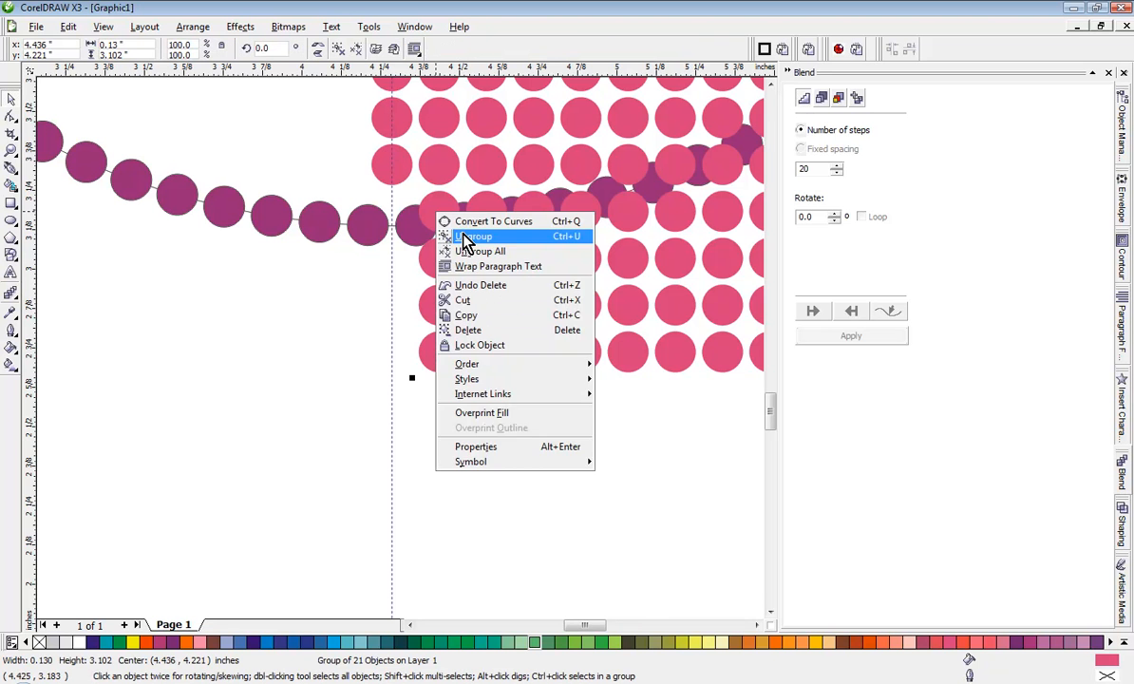
{"action": "left_click", "coordinate": [446, 236]}
{"action": "left_click", "coordinate": [468, 452]}
{"action": "left_click", "coordinate": [448, 363]}
{"action": "key", "text": "Delete"}
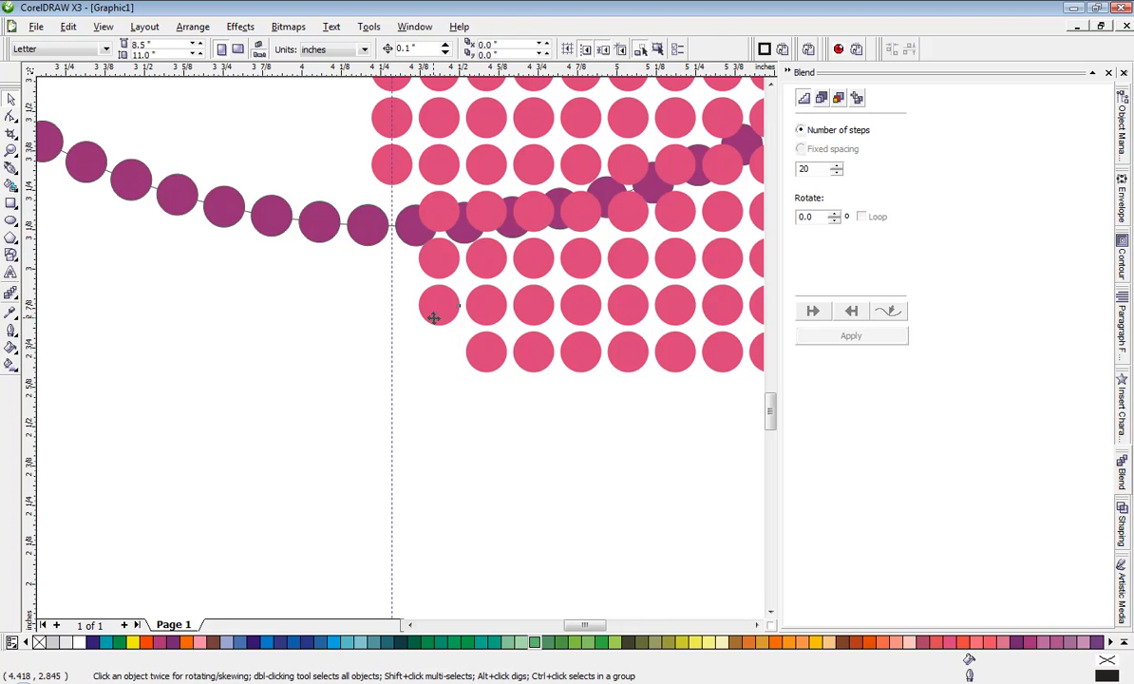
{"action": "left_click", "coordinate": [434, 316]}
{"action": "key", "text": "Delete"}
{"action": "left_click", "coordinate": [436, 267]}
{"action": "key", "text": "Delete"}
{"action": "left_click", "coordinate": [440, 226]}
{"action": "key", "text": "Delete"}
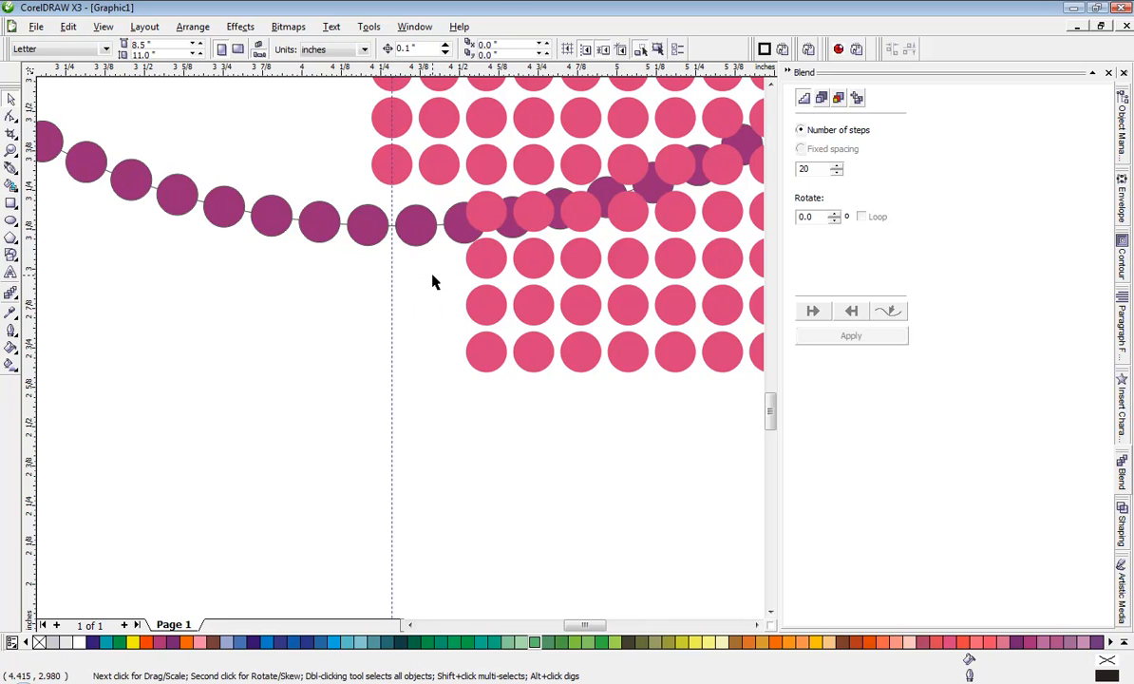
Ungroup the second column right of the vertical guideline and delete its four lowest stones on and below the outline
{"action": "left_click", "coordinate": [493, 202]}
{"action": "right_click", "coordinate": [493, 204]}
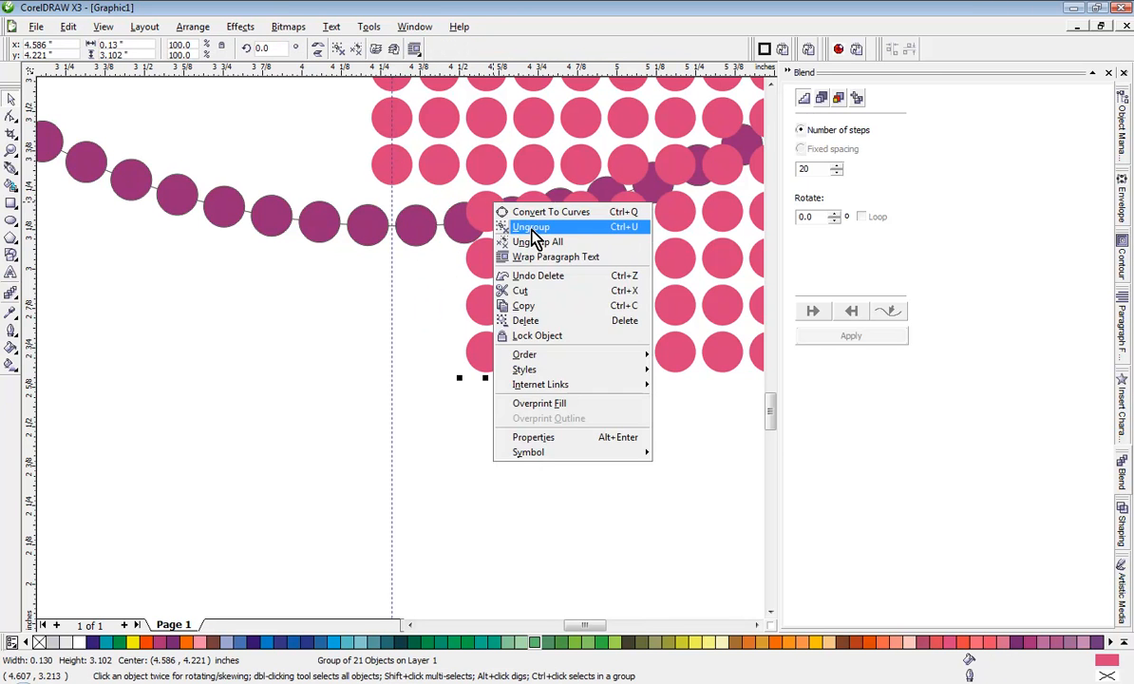
{"action": "left_click", "coordinate": [533, 229]}
{"action": "left_click", "coordinate": [491, 360]}
{"action": "key", "text": "Delete"}
{"action": "left_click", "coordinate": [488, 306]}
{"action": "key", "text": "Delete"}
{"action": "left_click", "coordinate": [483, 277]}
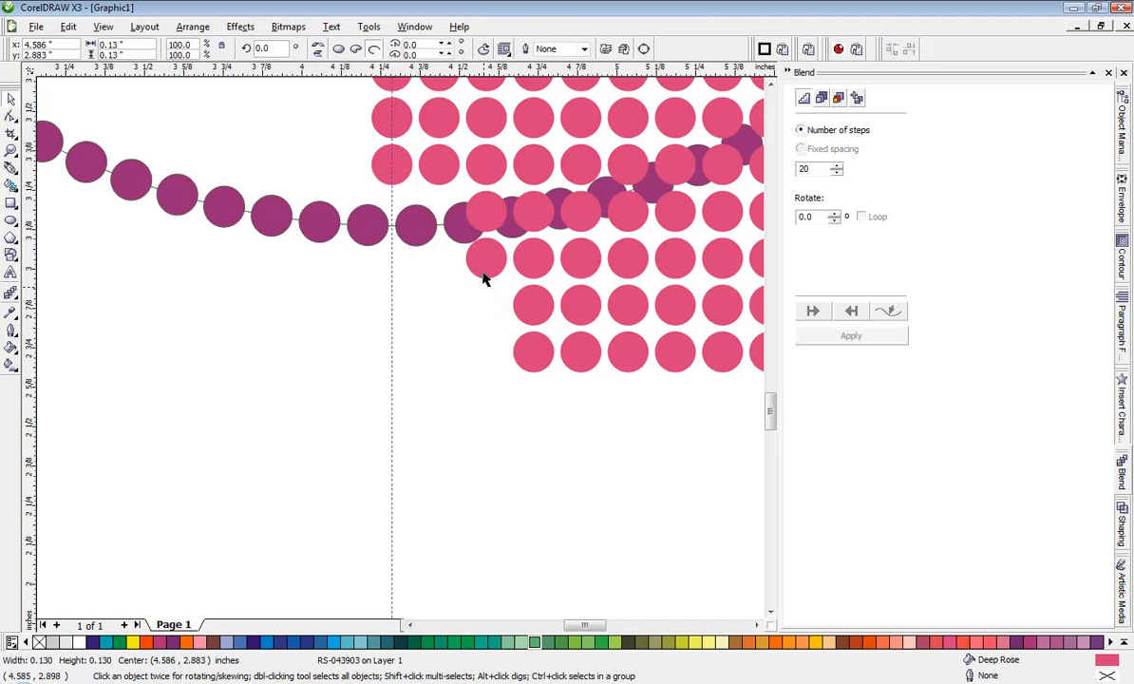
{"action": "key", "text": "Delete"}
{"action": "left_click", "coordinate": [481, 210]}
{"action": "key", "text": "Delete"}
Ungroup the third column right of the vertical guideline and delete its four lowest stones on and below the outline
{"action": "left_click", "coordinate": [531, 210]}
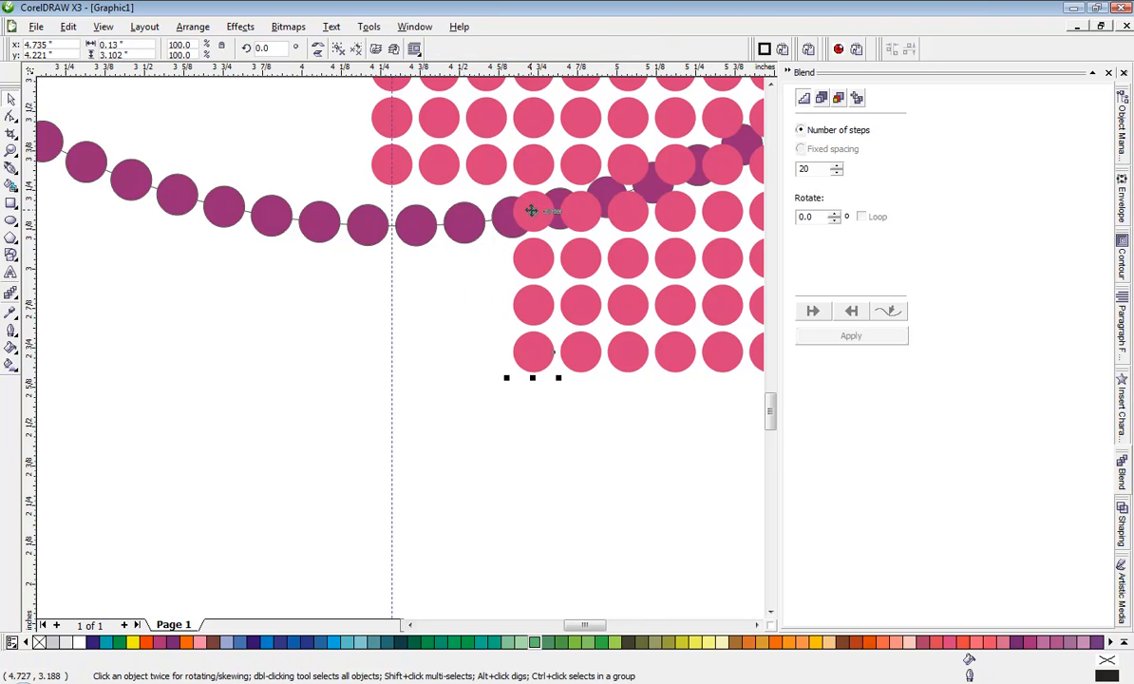
{"action": "right_click", "coordinate": [531, 210]}
{"action": "left_click", "coordinate": [559, 233]}
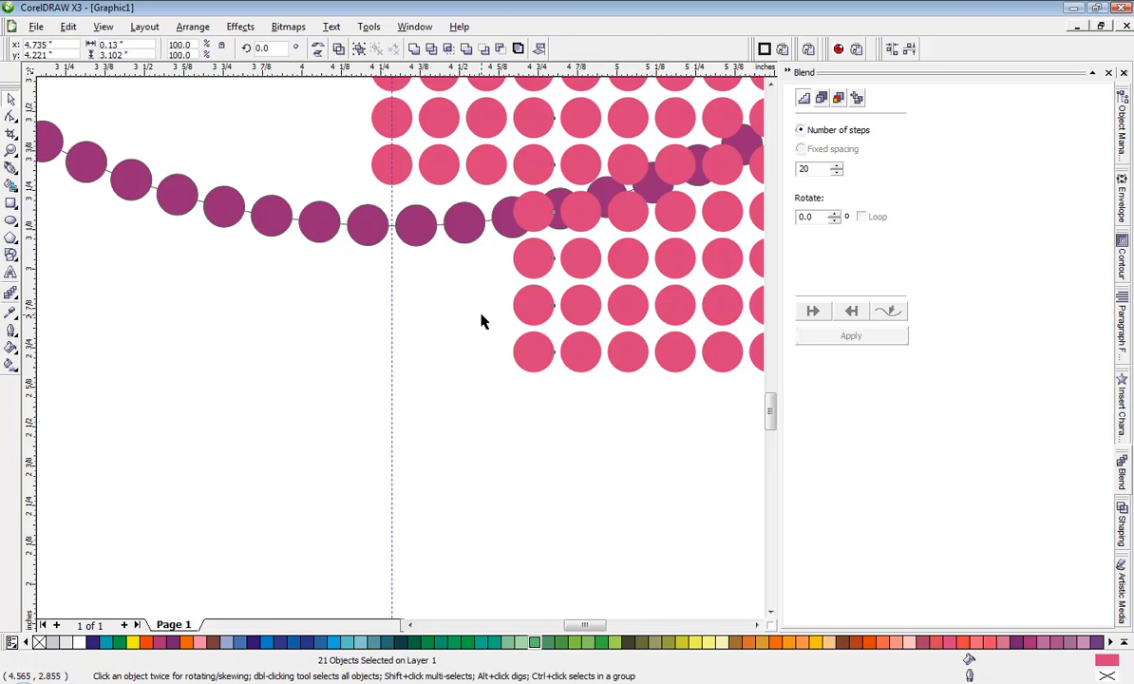
{"action": "left_click", "coordinate": [533, 214]}
{"action": "key", "text": "Delete"}
{"action": "left_click", "coordinate": [537, 255]}
{"action": "key", "text": "Delete"}
{"action": "left_click", "coordinate": [542, 304]}
{"action": "key", "text": "Delete"}
{"action": "left_click", "coordinate": [540, 338]}
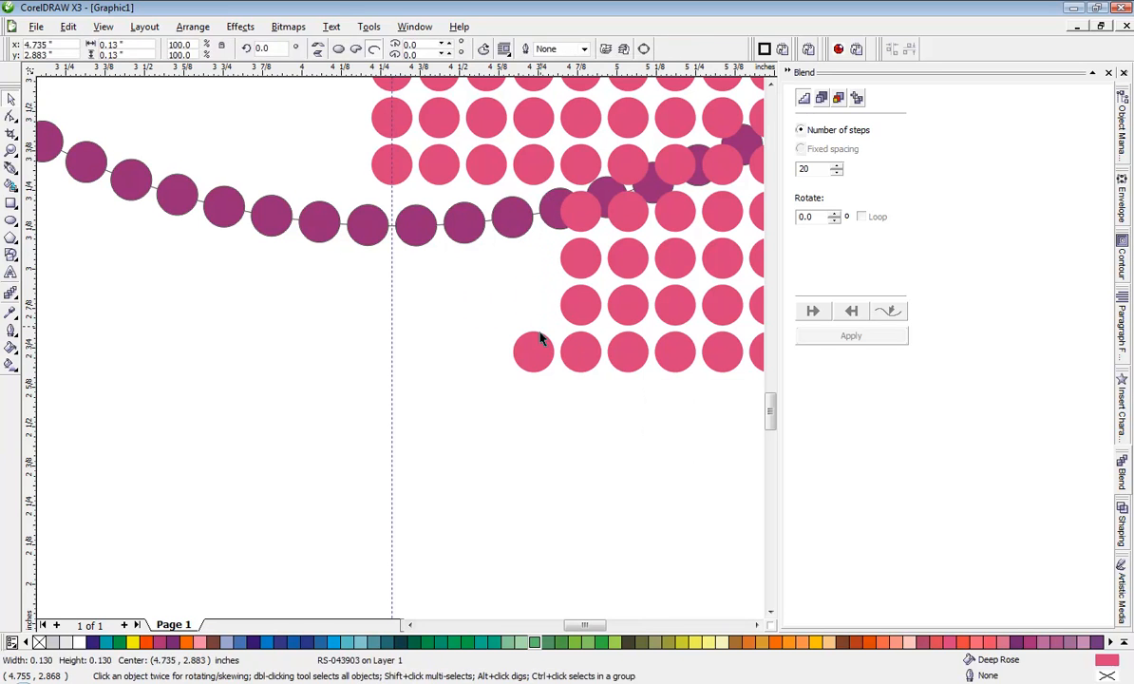
{"action": "key", "text": "Delete"}
Ungroup the fourth column right of the vertical guideline and delete its four lowest stones on and below the outline
{"action": "left_click", "coordinate": [576, 217]}
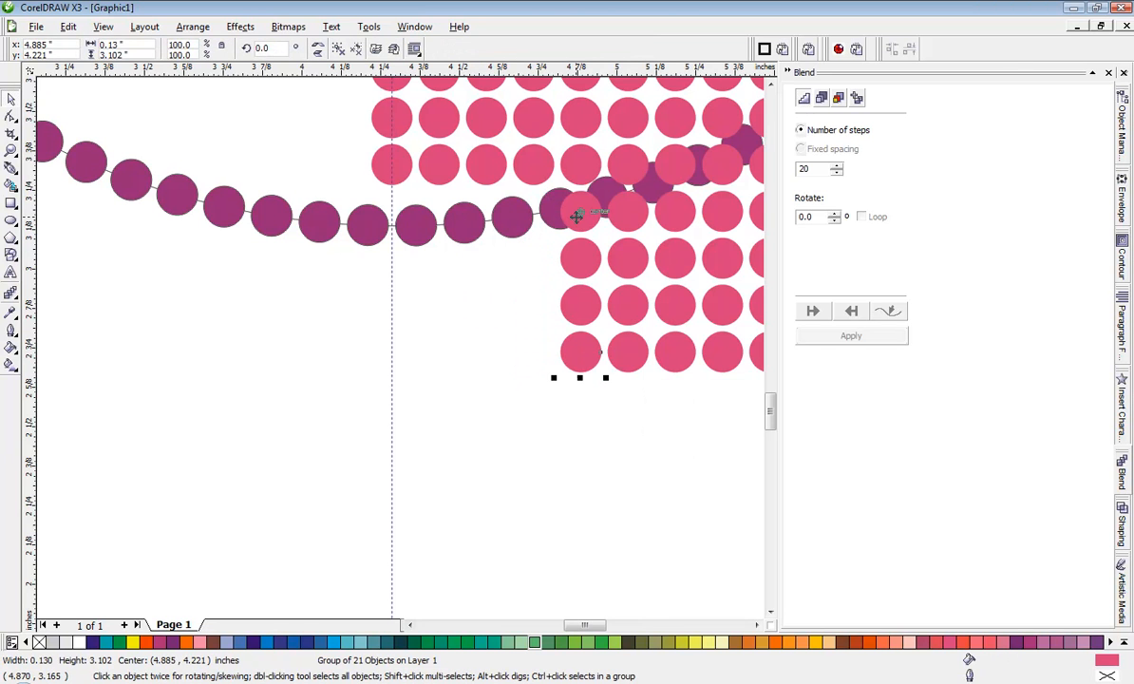
{"action": "right_click", "coordinate": [577, 216]}
{"action": "left_click", "coordinate": [616, 246]}
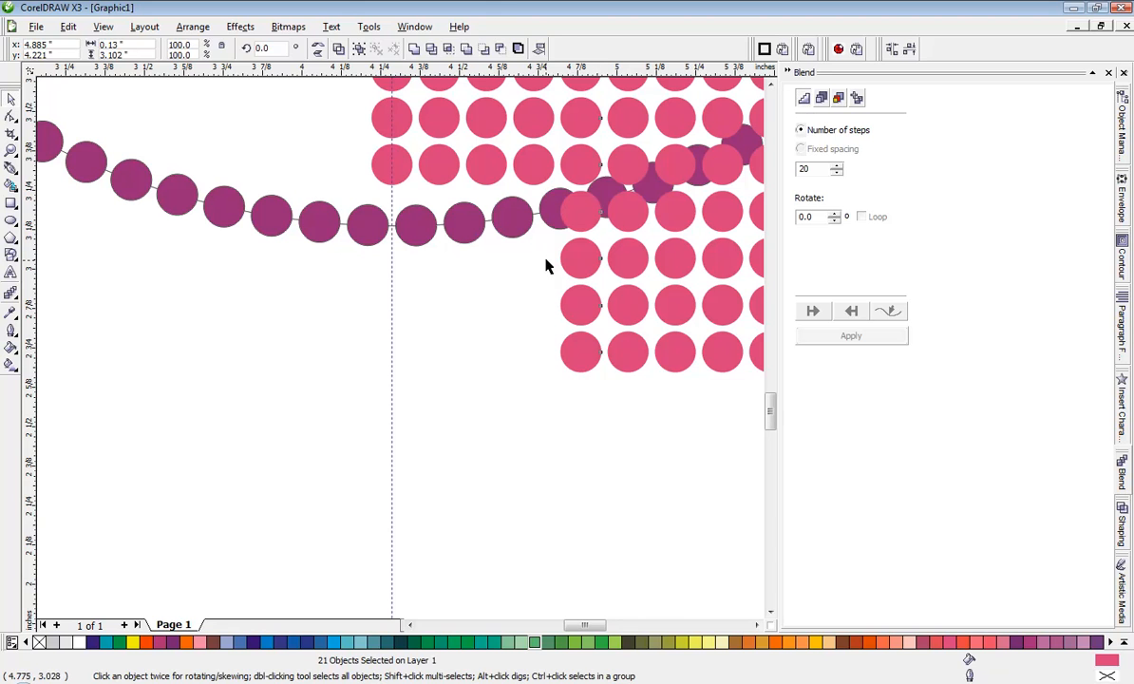
{"action": "left_click", "coordinate": [578, 217]}
{"action": "key", "text": "Delete"}
{"action": "left_click", "coordinate": [578, 256]}
{"action": "key", "text": "Delete"}
{"action": "left_click", "coordinate": [580, 303]}
{"action": "key", "text": "Delete"}
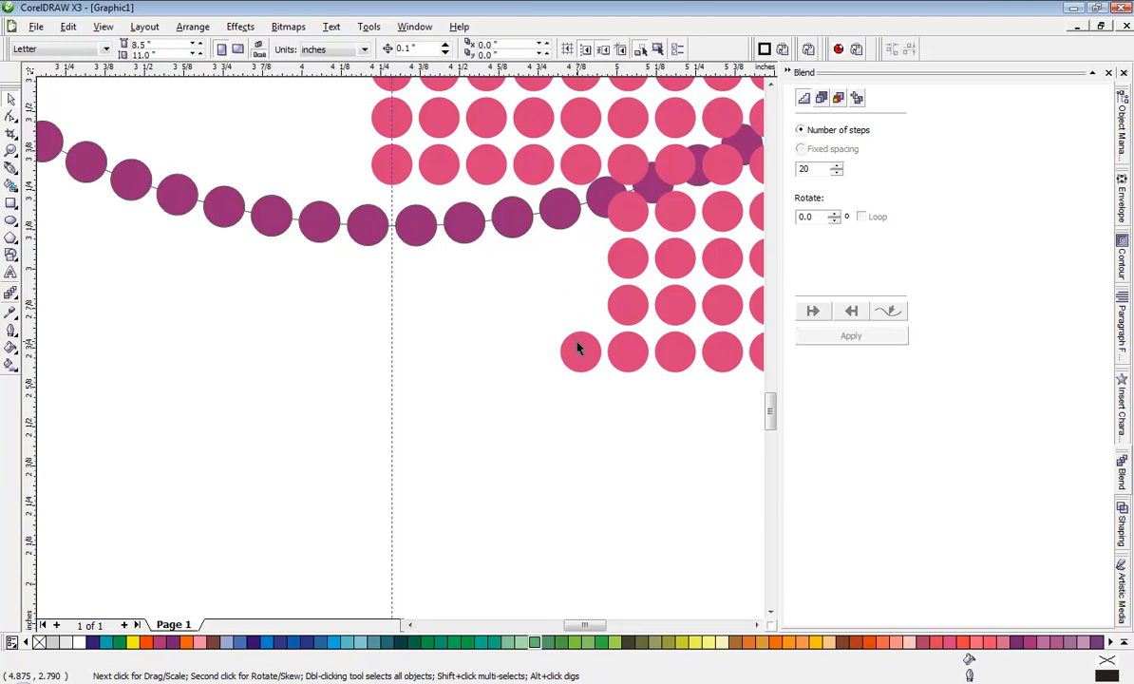
{"action": "left_click", "coordinate": [577, 348]}
{"action": "key", "text": "Delete"}
Ungroup the fifth column right of the vertical guideline and delete its five lowest stones on and below the outline
{"action": "left_click", "coordinate": [637, 171]}
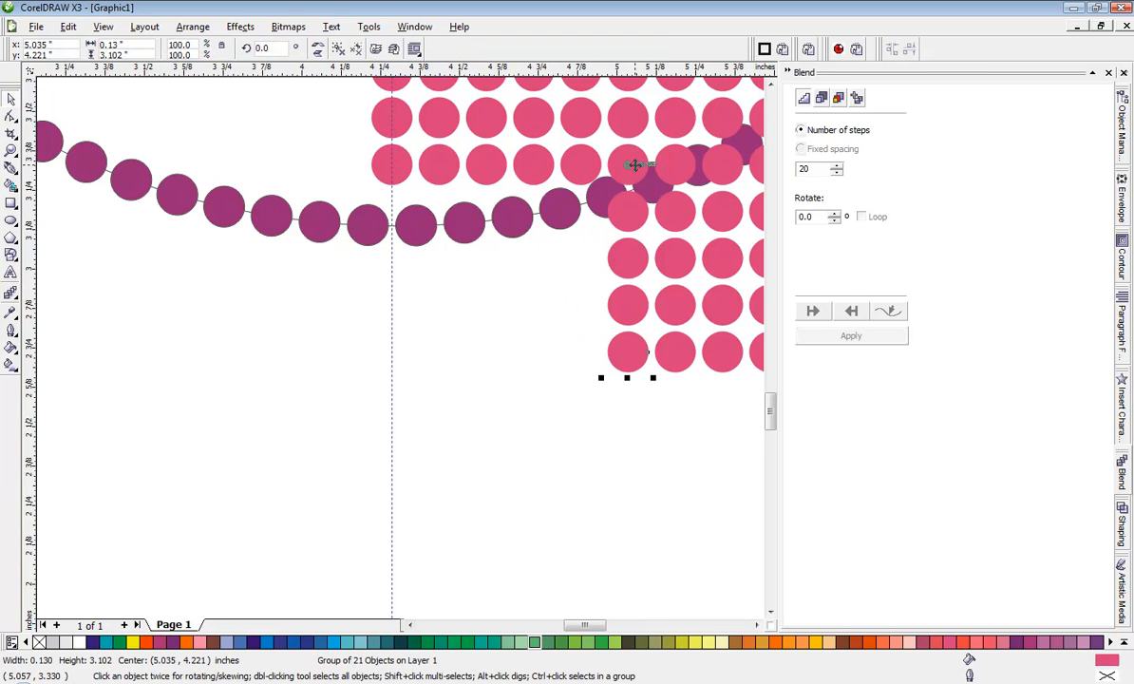
{"action": "right_click", "coordinate": [637, 171]}
{"action": "left_click", "coordinate": [674, 189]}
{"action": "left_click", "coordinate": [625, 214]}
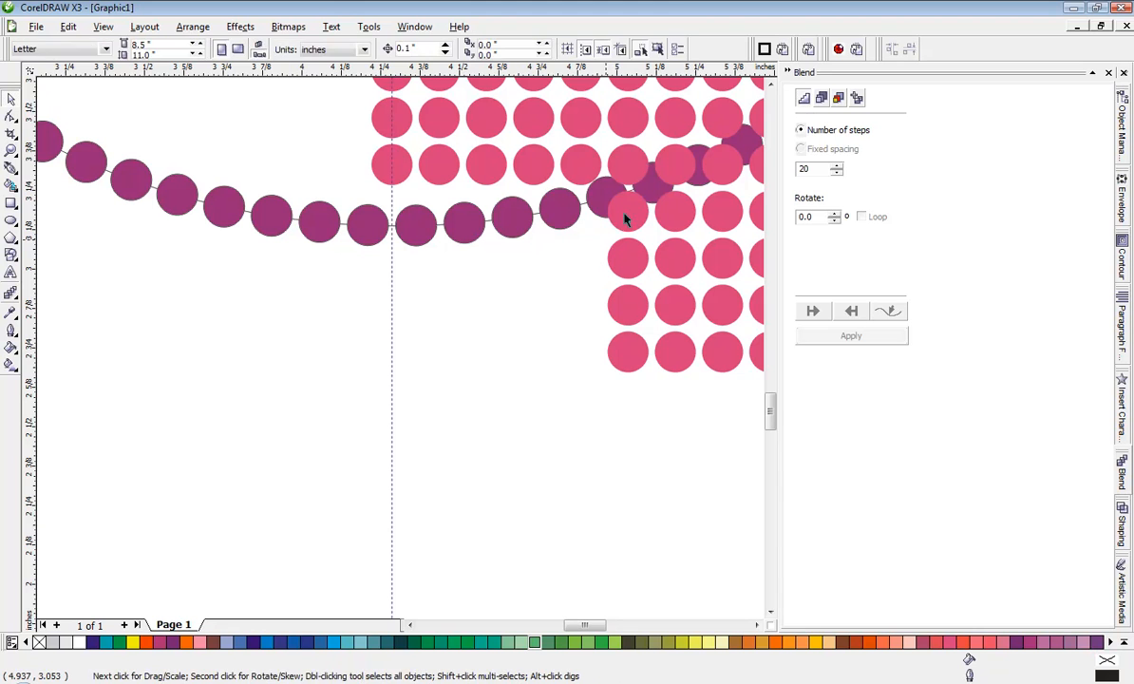
{"action": "left_click", "coordinate": [639, 171]}
{"action": "key", "text": "Delete"}
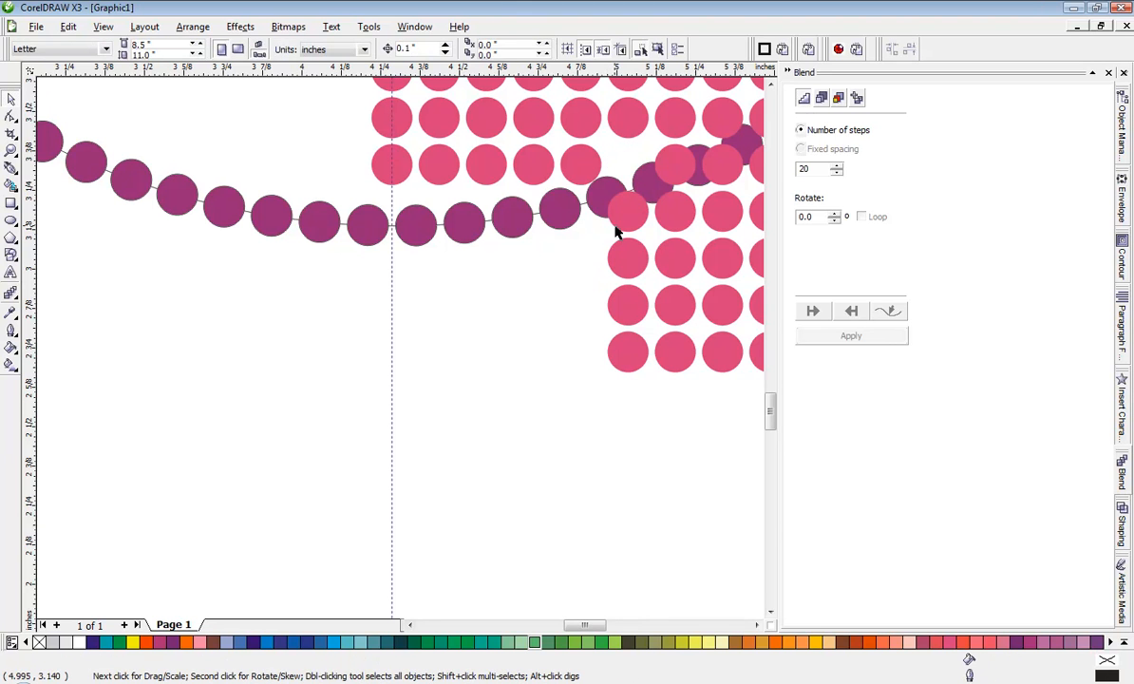
{"action": "left_click", "coordinate": [627, 221]}
{"action": "key", "text": "Delete"}
{"action": "left_click", "coordinate": [626, 252]}
{"action": "key", "text": "Delete"}
{"action": "left_click", "coordinate": [624, 320]}
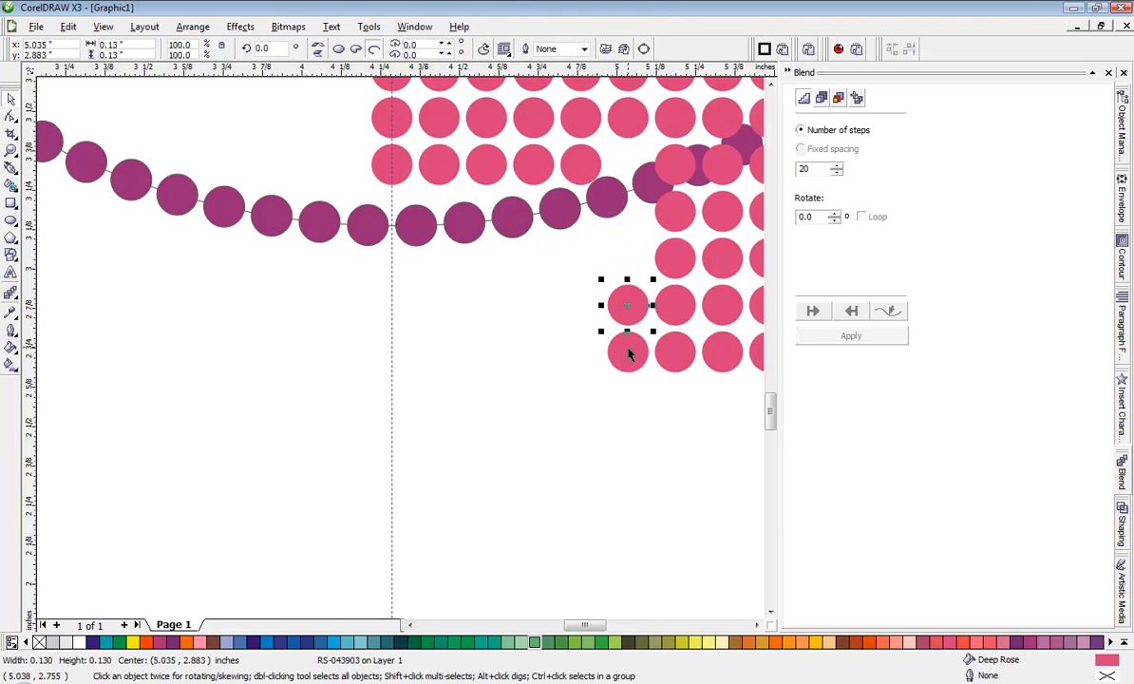
{"action": "key", "text": "Delete"}
{"action": "left_click", "coordinate": [628, 354]}
{"action": "key", "text": "Delete"}
Ungroup the sixth column right of the vertical guideline and delete its five lowest stones on and below the outline
{"action": "right_click", "coordinate": [681, 167]}
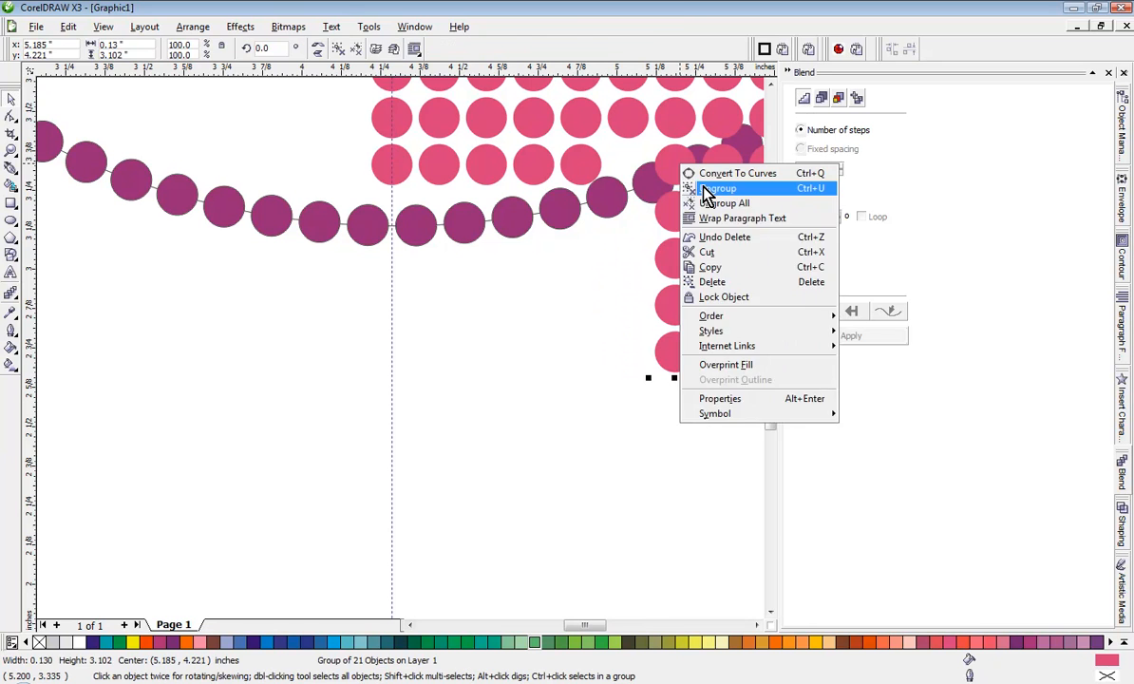
{"action": "left_click", "coordinate": [707, 189]}
{"action": "left_click", "coordinate": [628, 258]}
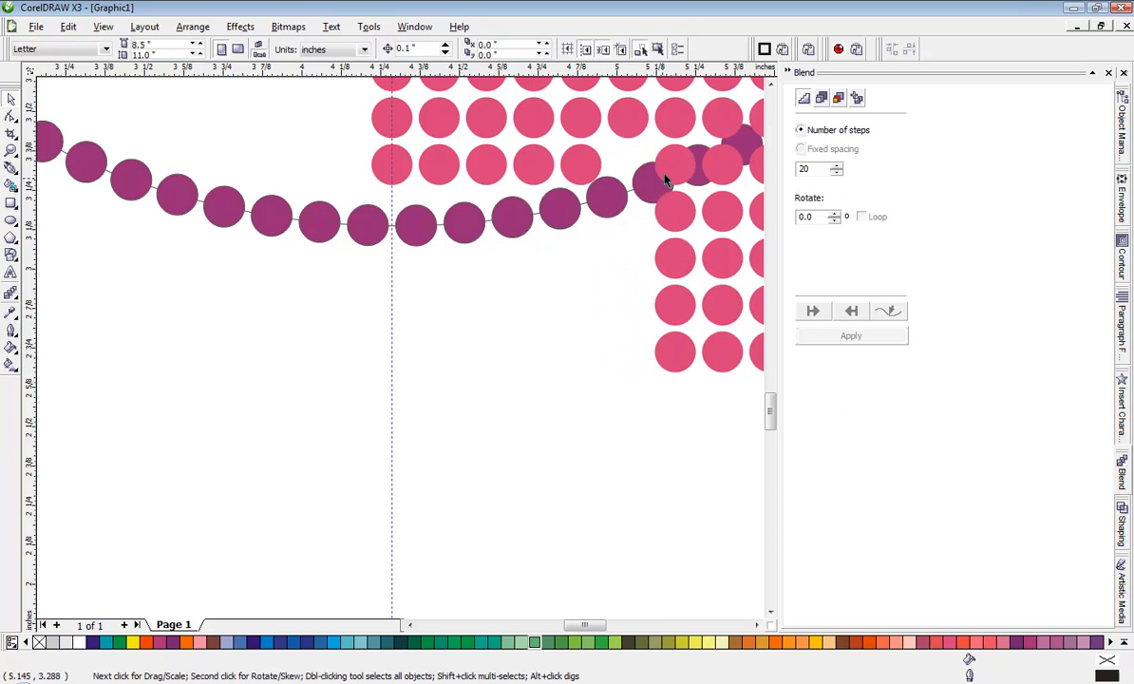
{"action": "left_click", "coordinate": [681, 219]}
{"action": "key", "text": "Delete"}
{"action": "left_click", "coordinate": [684, 260]}
{"action": "key", "text": "Delete"}
{"action": "left_click", "coordinate": [686, 304]}
{"action": "key", "text": "Delete"}
{"action": "left_click", "coordinate": [672, 346]}
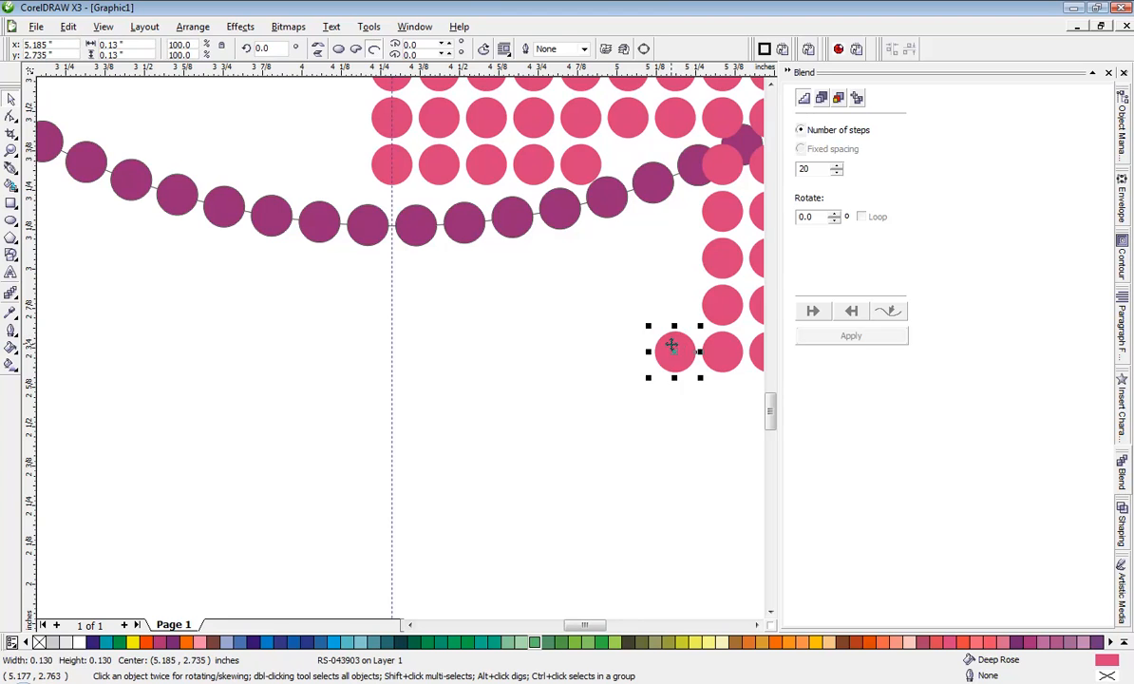
{"action": "key", "text": "Delete"}
{"action": "scroll", "coordinate": [400, 351], "scroll_direction": "down", "scroll_amount": 2}
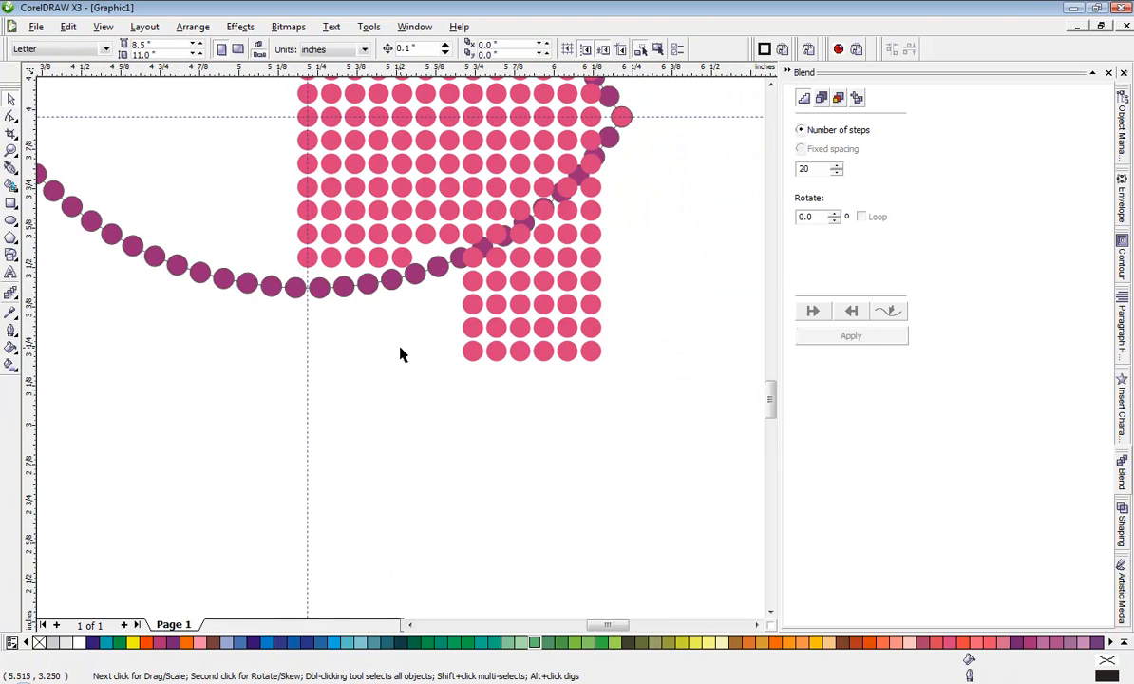
Ungroup the first pink circle column that overhangs the lower arc, centered at x 5.335 inches
{"action": "scroll", "coordinate": [400, 354], "scroll_direction": "up", "scroll_amount": 2}
{"action": "scroll", "coordinate": [400, 355], "scroll_direction": "down", "scroll_amount": 1}
{"action": "left_click", "coordinate": [361, 337]}
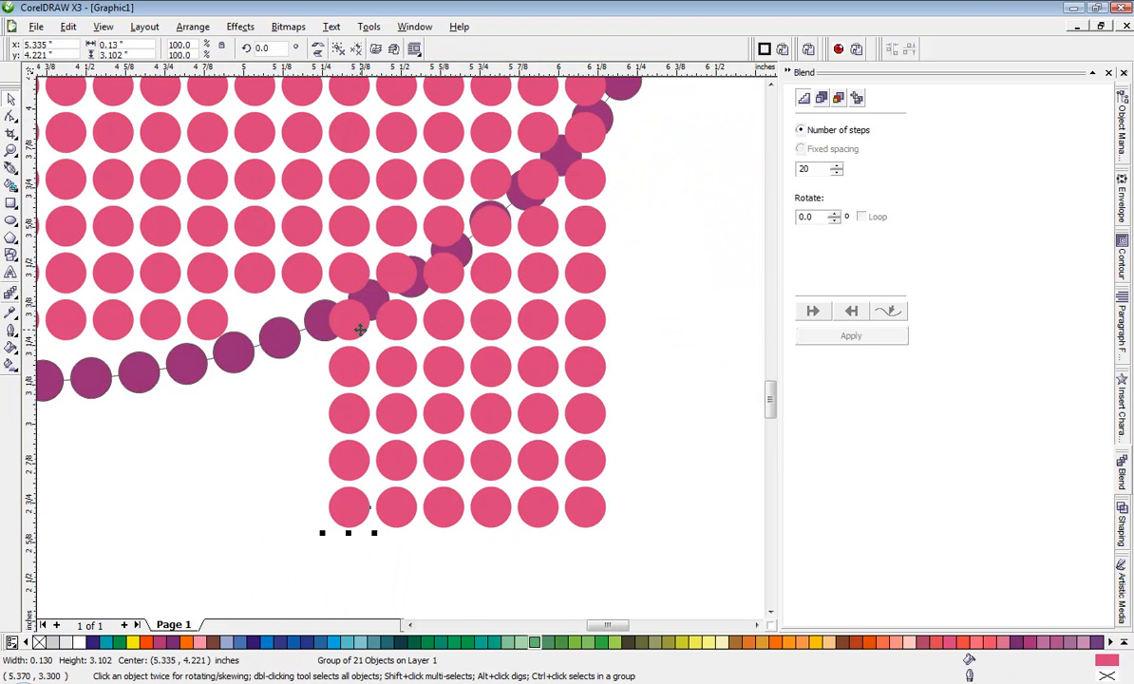
{"action": "right_click", "coordinate": [361, 332]}
{"action": "left_click", "coordinate": [399, 352]}
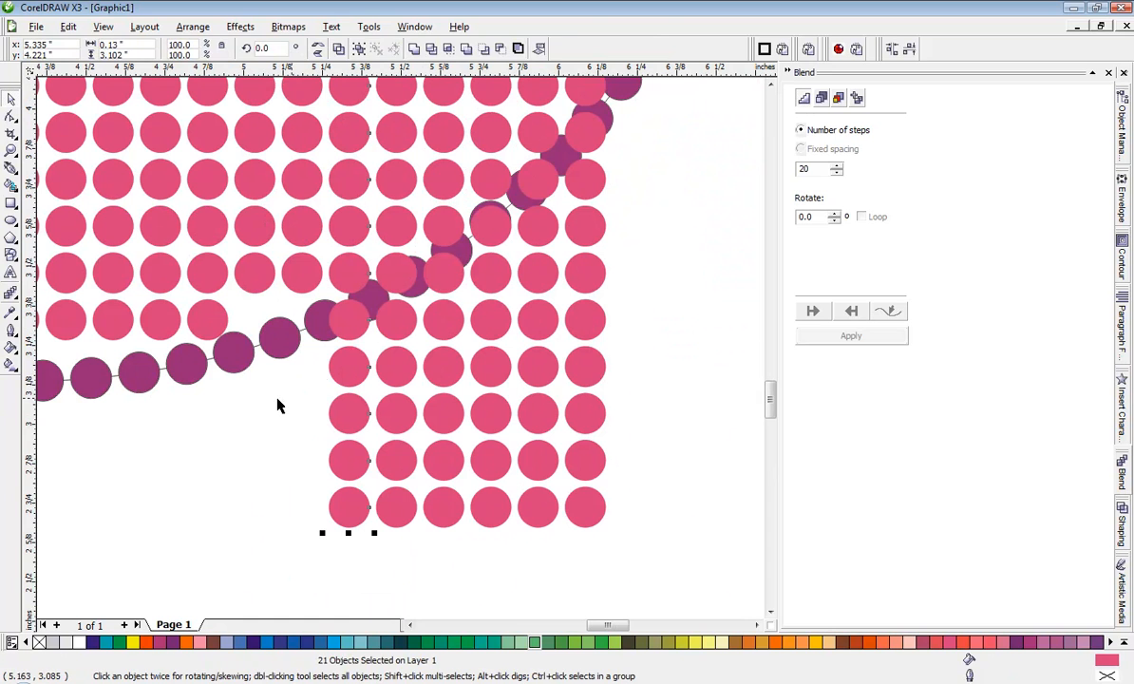
Delete the five bottom circles of the ungrouped column that lie on or below the lower arc
{"action": "left_click", "coordinate": [352, 337]}
{"action": "key", "text": "Delete"}
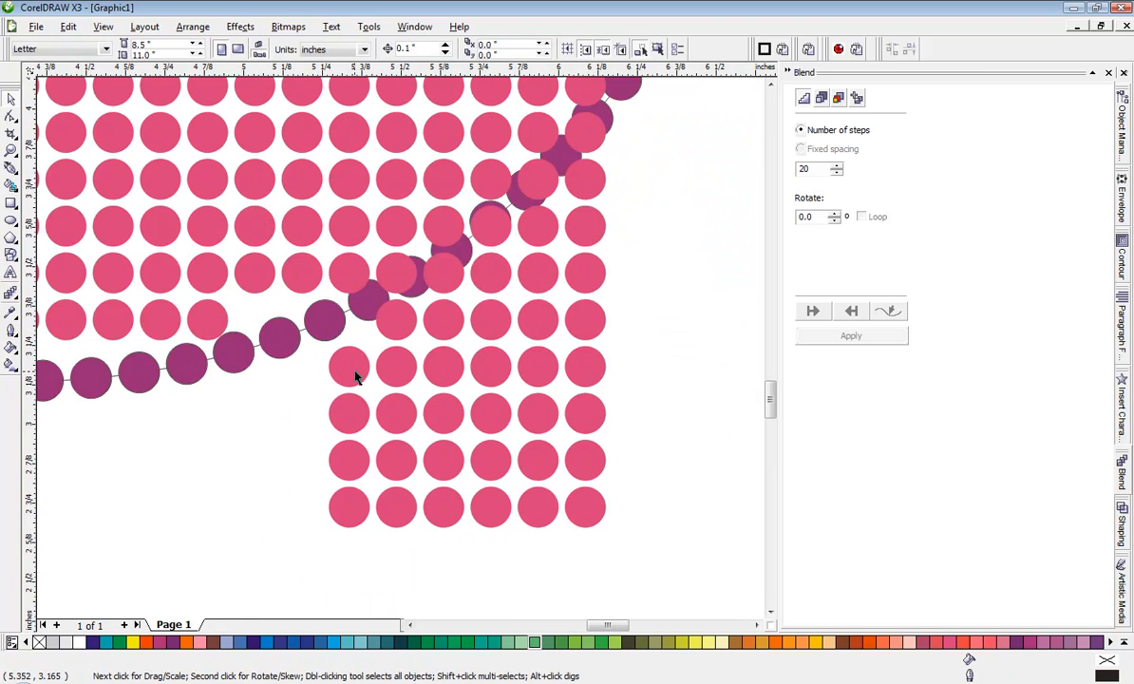
{"action": "key", "text": "Delete"}
{"action": "left_click", "coordinate": [346, 416]}
{"action": "key", "text": "Delete"}
{"action": "left_click", "coordinate": [347, 462]}
{"action": "key", "text": "Delete"}
{"action": "left_click", "coordinate": [353, 509]}
{"action": "key", "text": "Delete"}
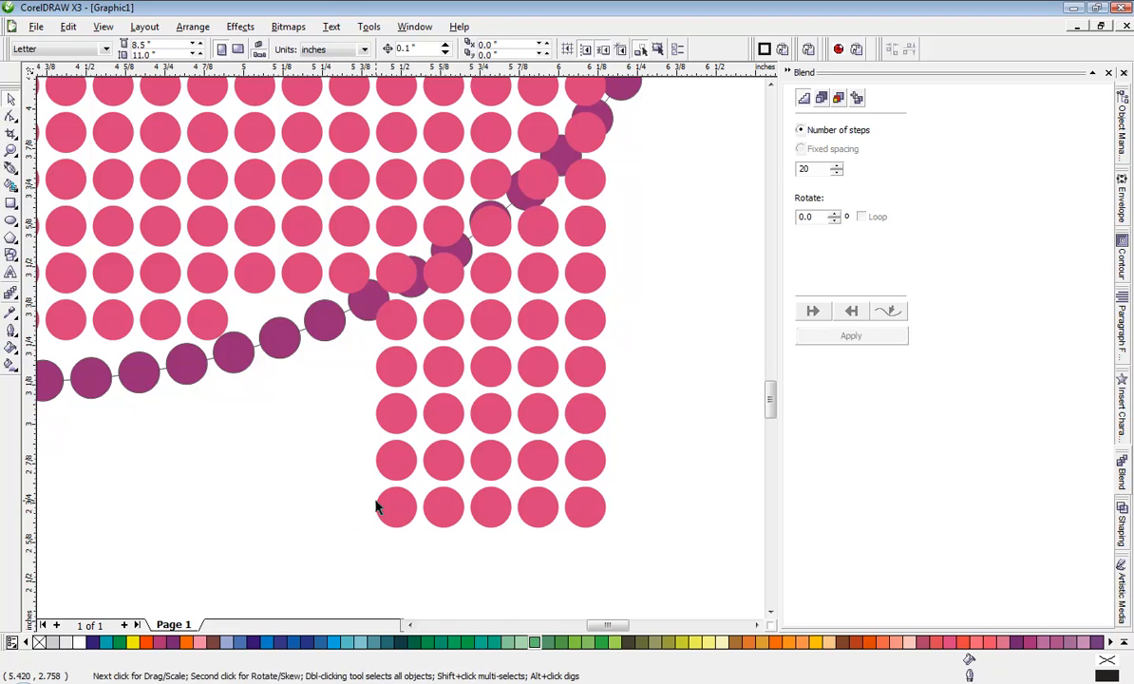
Ungroup the neighbouring circle column centered at x 5.485 inches, then clear the selection
{"action": "left_click", "coordinate": [393, 509]}
{"action": "left_click", "coordinate": [390, 458]}
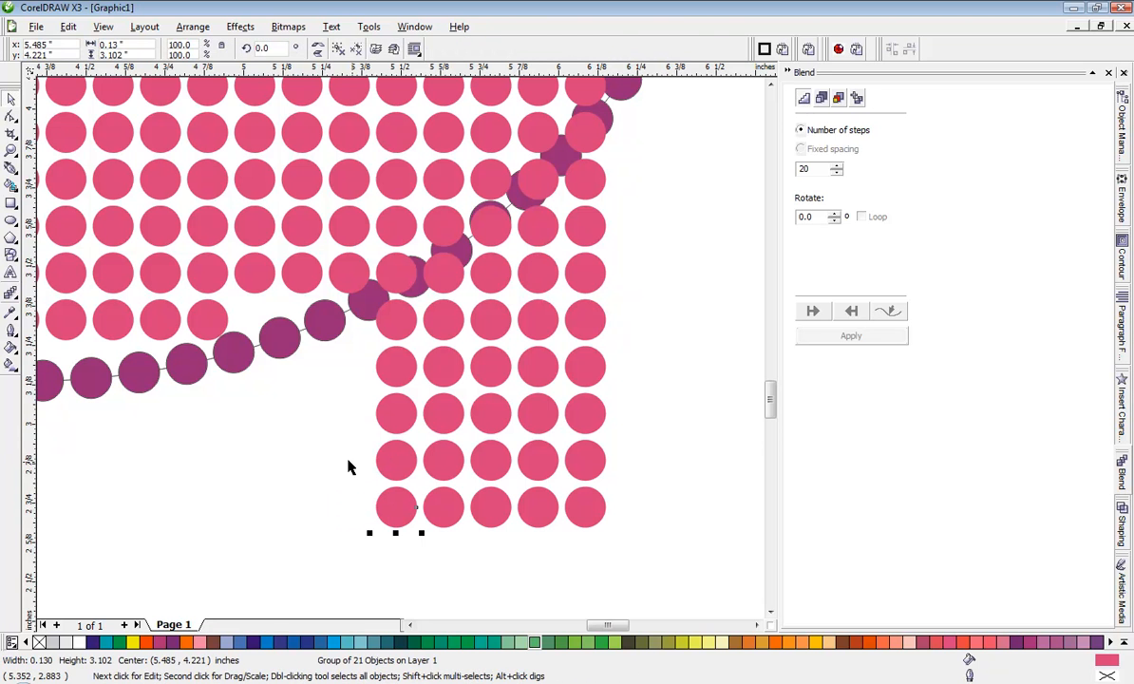
{"action": "left_click", "coordinate": [392, 458]}
{"action": "left_click", "coordinate": [393, 452]}
{"action": "right_click", "coordinate": [394, 451]}
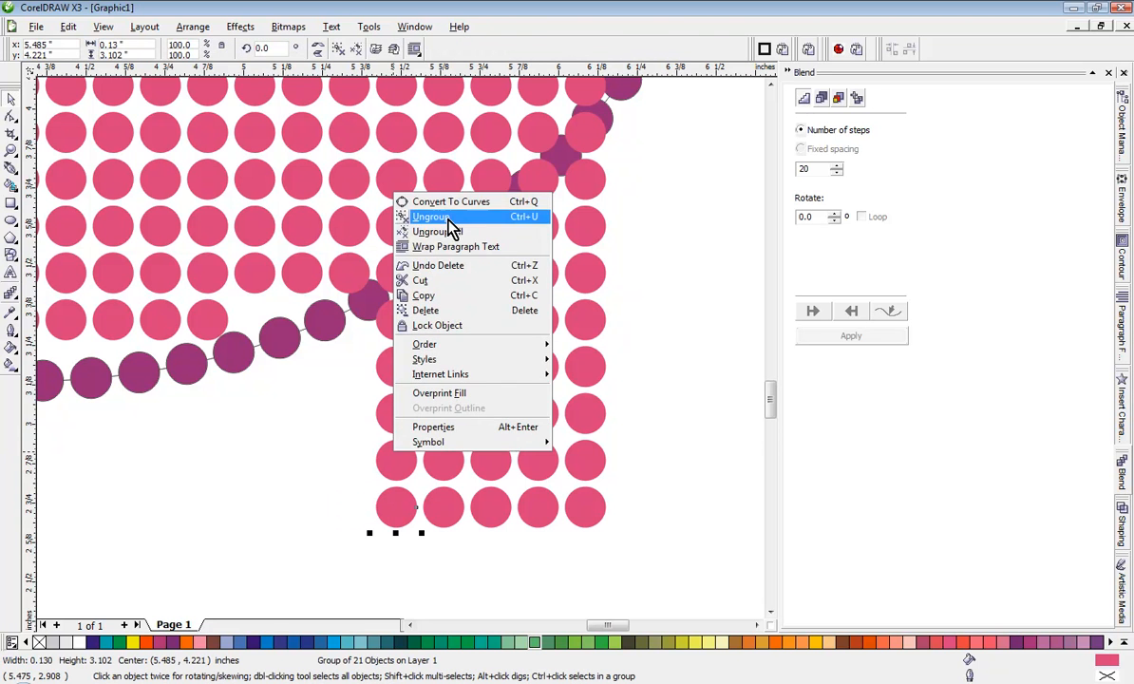
{"action": "left_click", "coordinate": [430, 217]}
{"action": "left_click", "coordinate": [323, 331]}
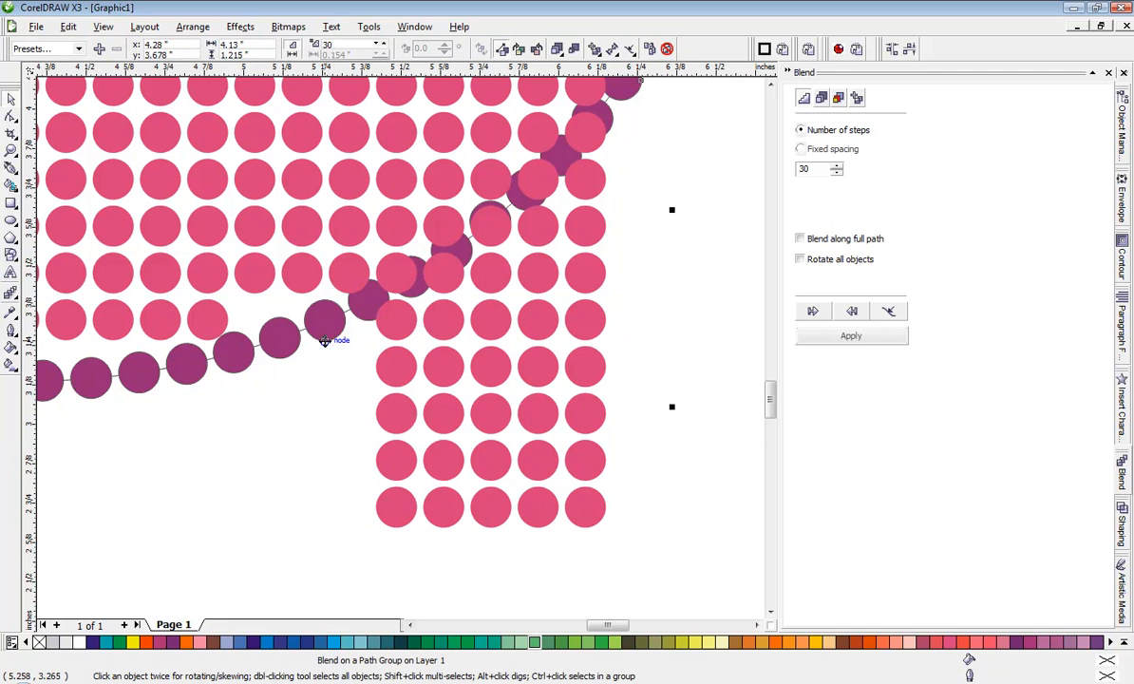
{"action": "left_click", "coordinate": [341, 372]}
Delete the six bottom circles of the column at x 5.485 inches and the lowest circle of the column at x 5.335 inches
{"action": "left_click", "coordinate": [403, 275]}
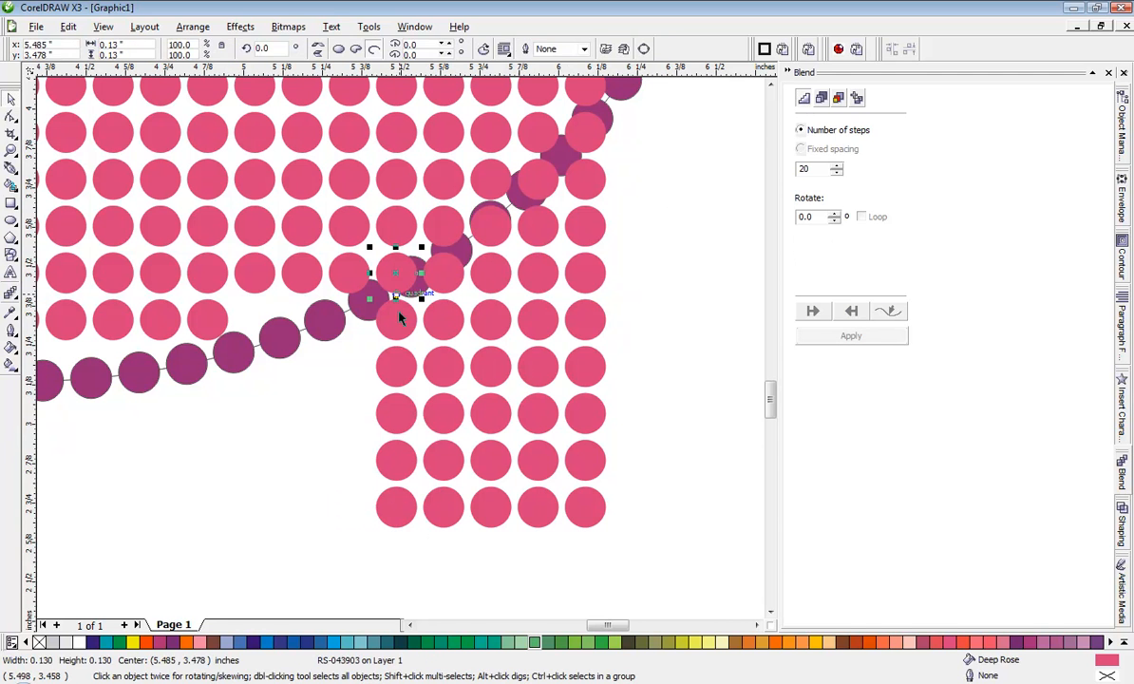
{"action": "key", "text": "Delete"}
{"action": "left_click", "coordinate": [399, 316]}
{"action": "key", "text": "Delete"}
{"action": "left_click", "coordinate": [410, 365]}
{"action": "key", "text": "Delete"}
{"action": "left_click", "coordinate": [403, 416]}
{"action": "key", "text": "Delete"}
{"action": "left_click", "coordinate": [397, 460]}
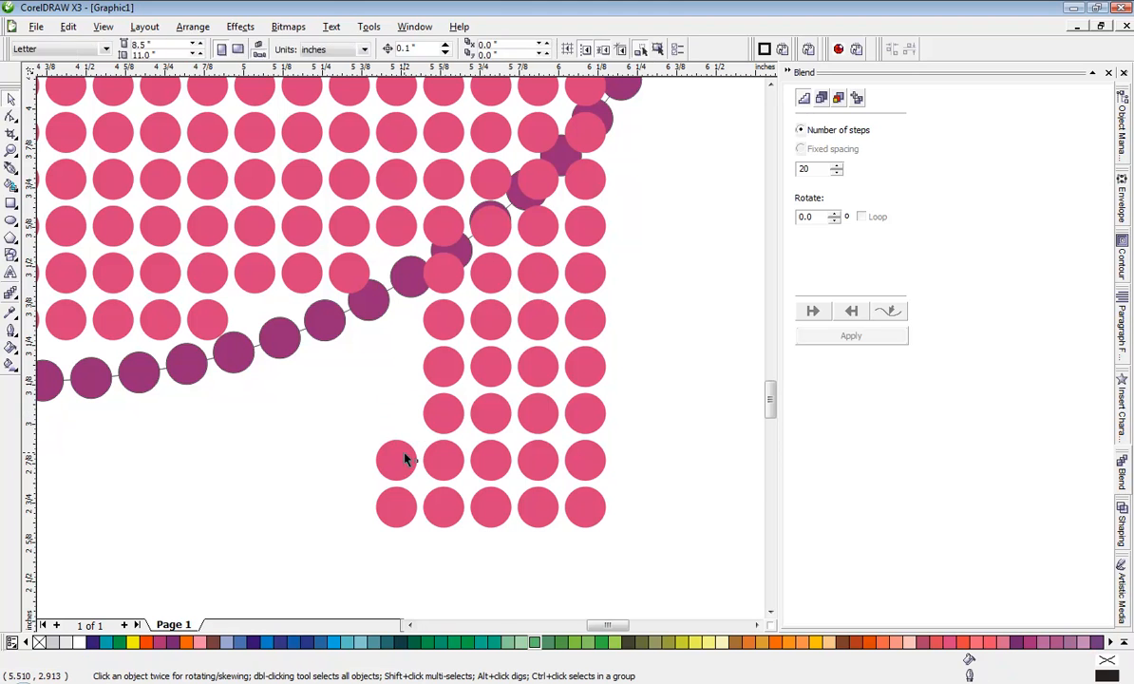
{"action": "key", "text": "Delete"}
{"action": "left_click", "coordinate": [395, 503]}
{"action": "key", "text": "Delete"}
{"action": "left_click", "coordinate": [340, 269]}
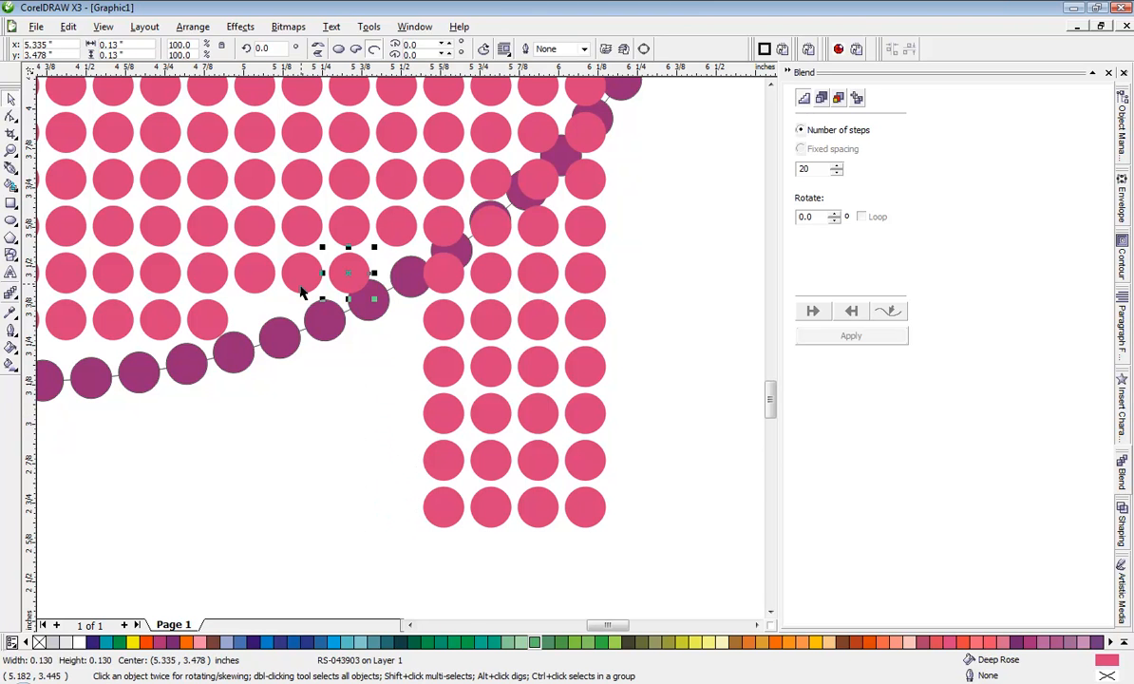
{"action": "key", "text": "Delete"}
Ungroup the circle column at x 5.635 inches and delete its seven bottom circles on and below the lower arc
{"action": "right_click", "coordinate": [439, 233]}
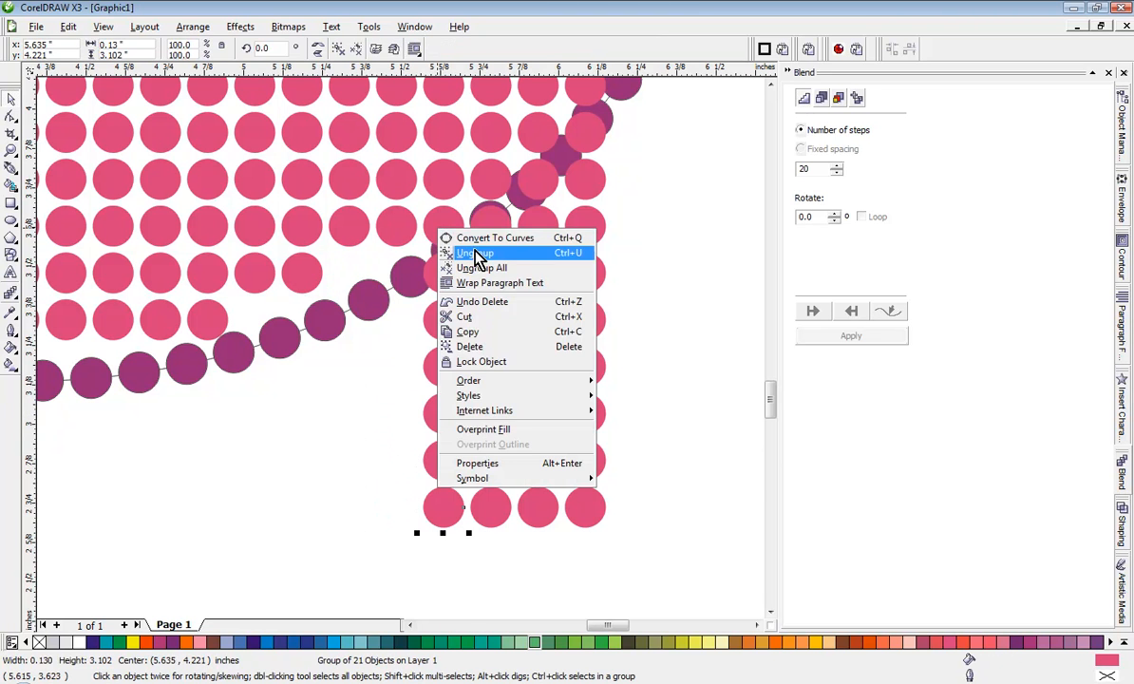
{"action": "left_click", "coordinate": [473, 252]}
{"action": "left_click", "coordinate": [435, 238]}
{"action": "key", "text": "Delete"}
{"action": "left_click", "coordinate": [449, 270]}
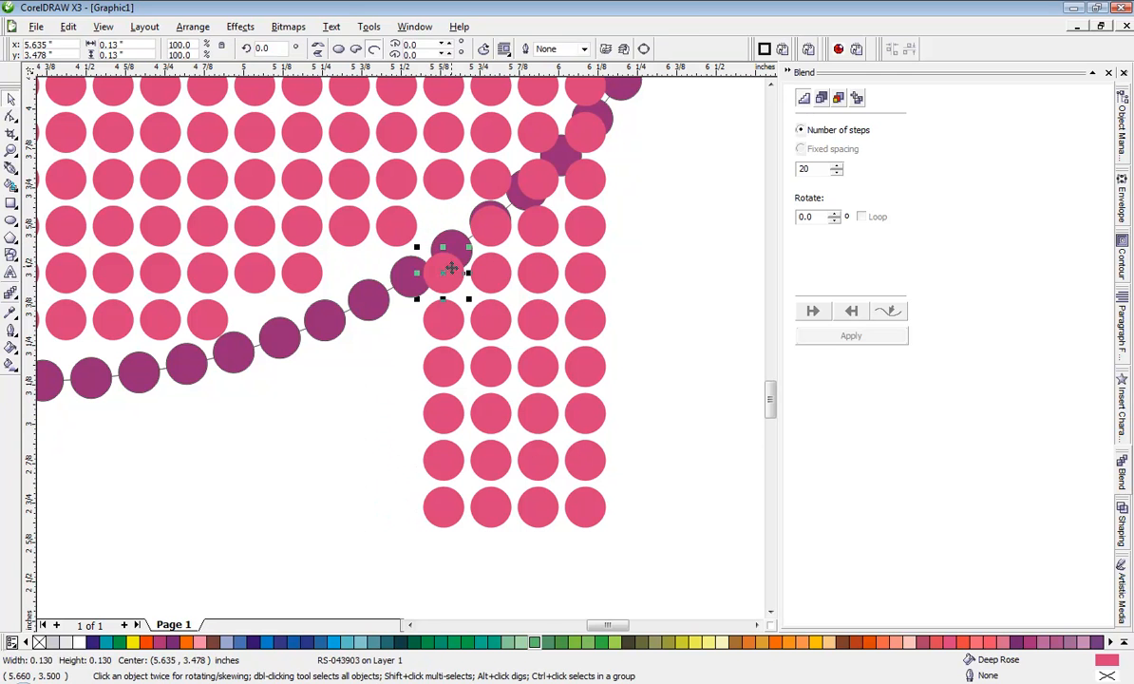
{"action": "key", "text": "Delete"}
{"action": "left_click", "coordinate": [448, 320]}
{"action": "key", "text": "Delete"}
{"action": "left_click", "coordinate": [447, 369]}
{"action": "key", "text": "Delete"}
{"action": "left_click", "coordinate": [441, 412]}
{"action": "key", "text": "Delete"}
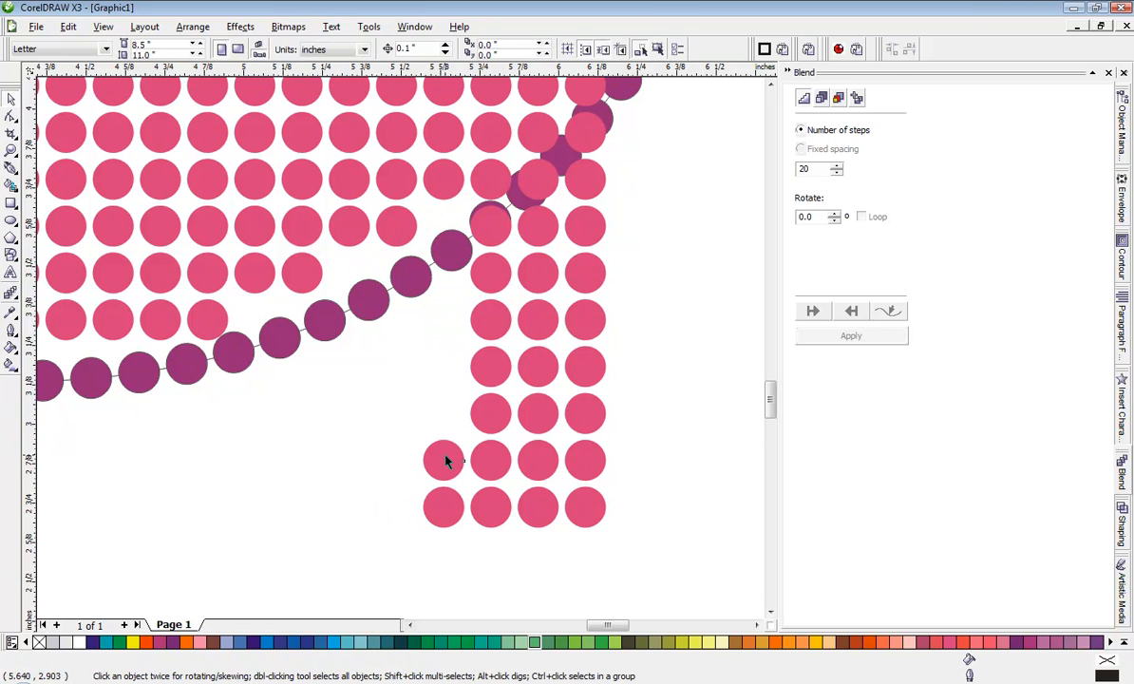
{"action": "left_click", "coordinate": [449, 458]}
{"action": "key", "text": "Delete"}
{"action": "left_click", "coordinate": [443, 505]}
{"action": "key", "text": "Delete"}
Ungroup the circle column centered at x 5.785 inches and clear the selection
{"action": "left_click", "coordinate": [488, 273]}
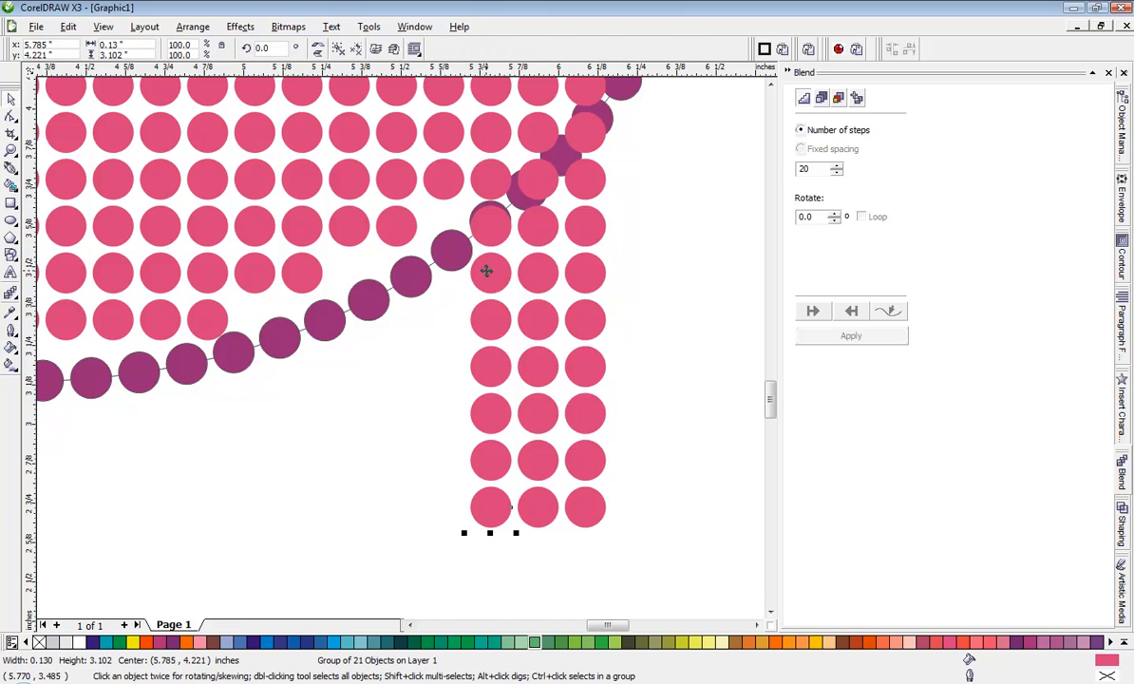
{"action": "right_click", "coordinate": [487, 273]}
{"action": "left_click", "coordinate": [524, 295]}
{"action": "left_click", "coordinate": [441, 351]}
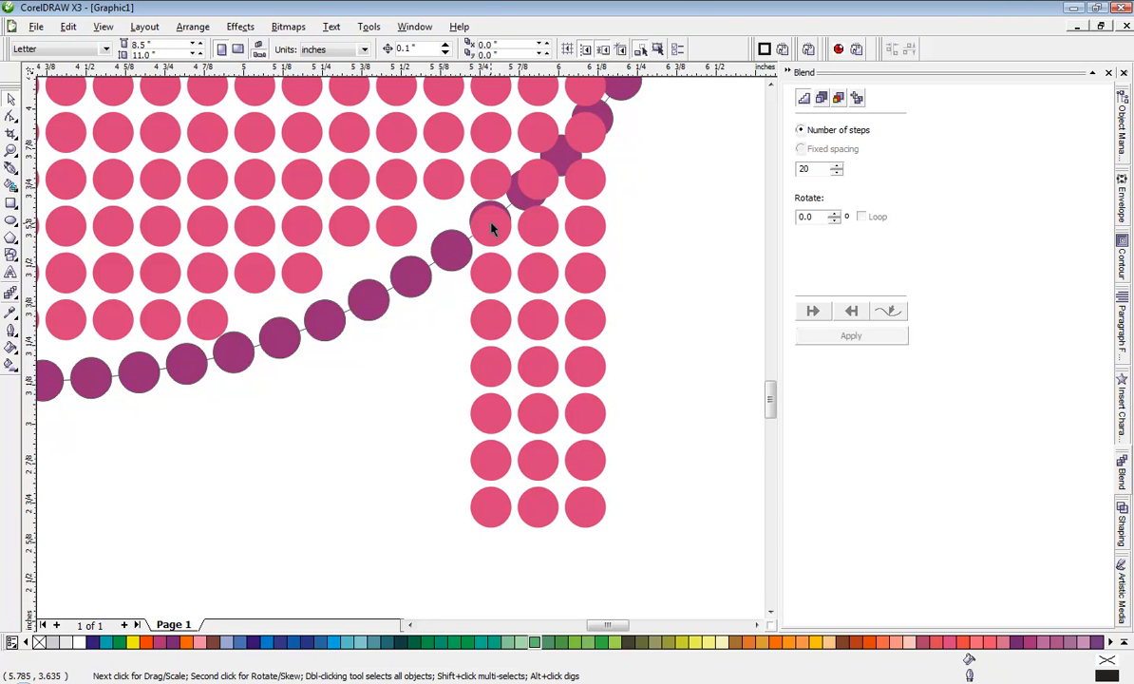
Delete the eight bottom circles of the column at x 5.785 inches that touch or lie beyond the lower arc
{"action": "left_click", "coordinate": [491, 223]}
{"action": "key", "text": "Delete"}
{"action": "left_click", "coordinate": [501, 282]}
{"action": "key", "text": "Delete"}
{"action": "left_click", "coordinate": [496, 319]}
{"action": "key", "text": "Delete"}
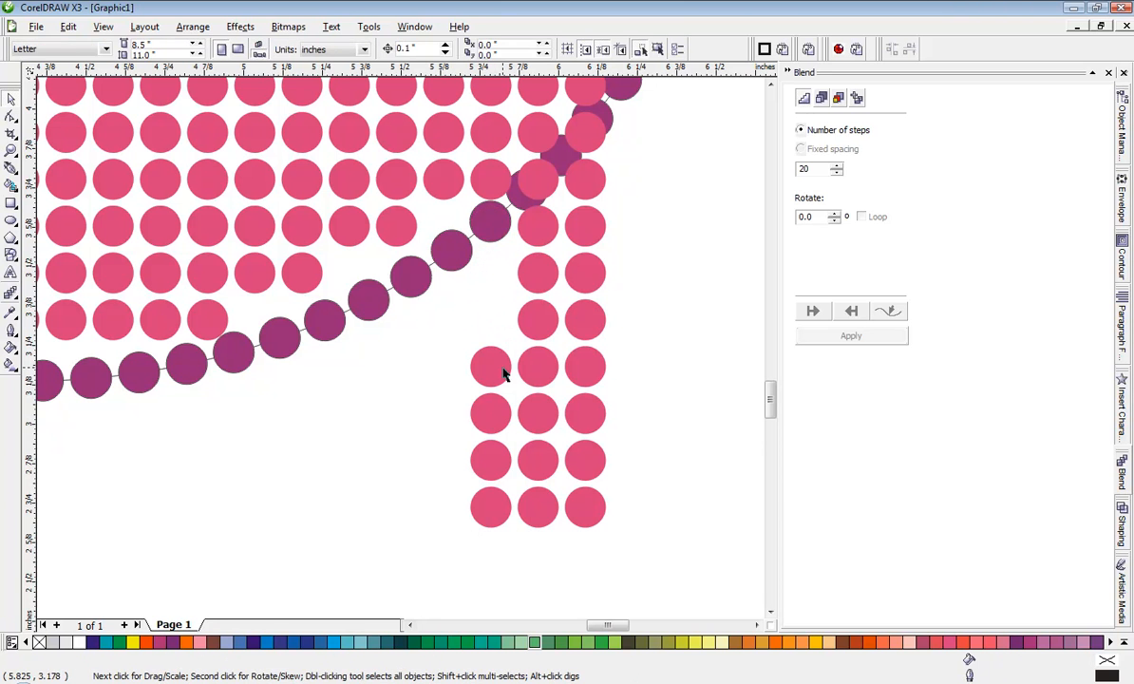
{"action": "left_click", "coordinate": [501, 371]}
{"action": "key", "text": "Delete"}
{"action": "left_click", "coordinate": [499, 414]}
{"action": "key", "text": "Delete"}
{"action": "left_click", "coordinate": [493, 465]}
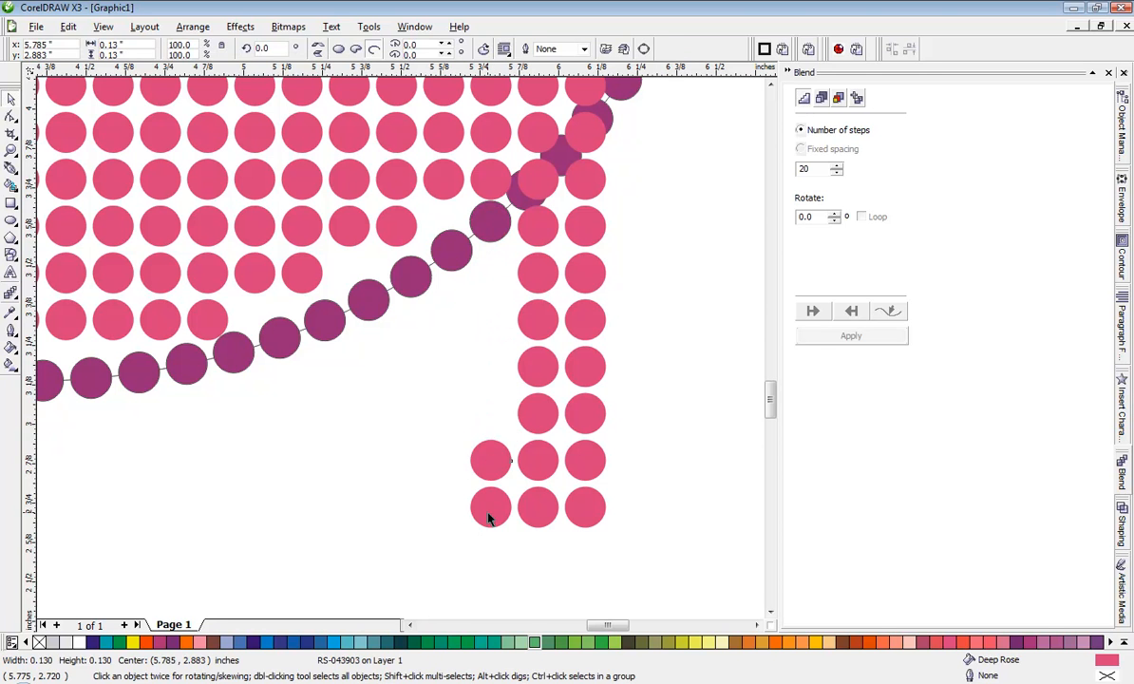
{"action": "key", "text": "Delete"}
{"action": "left_click", "coordinate": [489, 508]}
{"action": "key", "text": "Delete"}
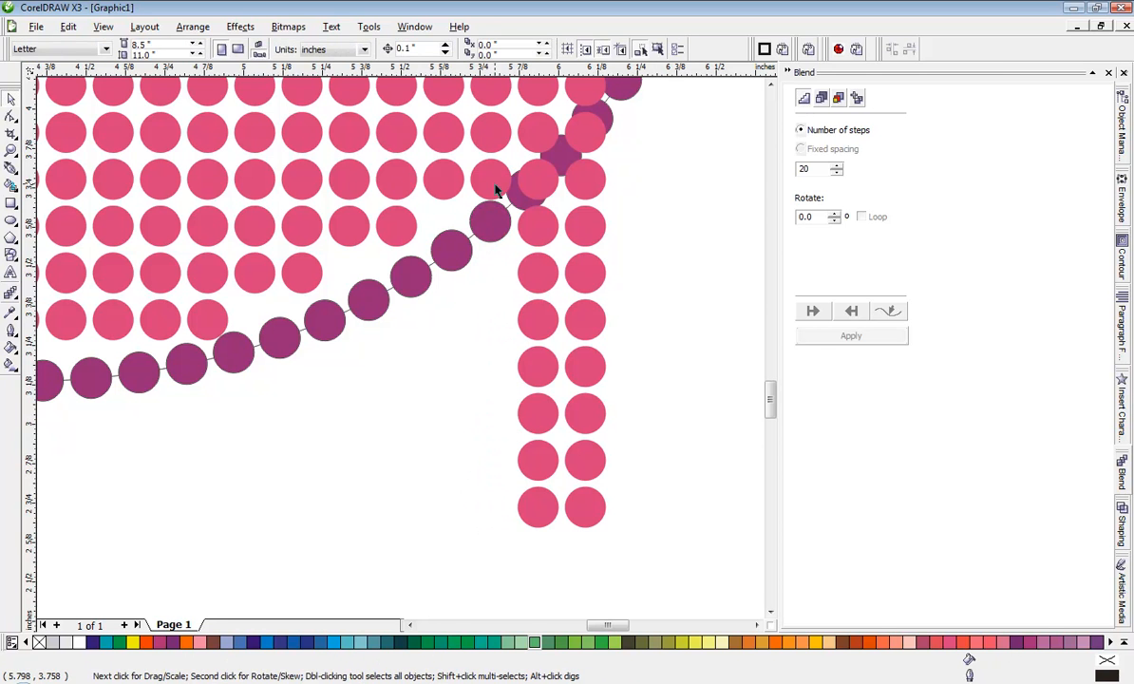
{"action": "left_click", "coordinate": [495, 191]}
{"action": "key", "text": "Delete"}
Ungroup the circle column at x 5.935 inches and delete its eight bottom circles on and below the lower arc
{"action": "right_click", "coordinate": [542, 179]}
{"action": "left_click", "coordinate": [580, 205]}
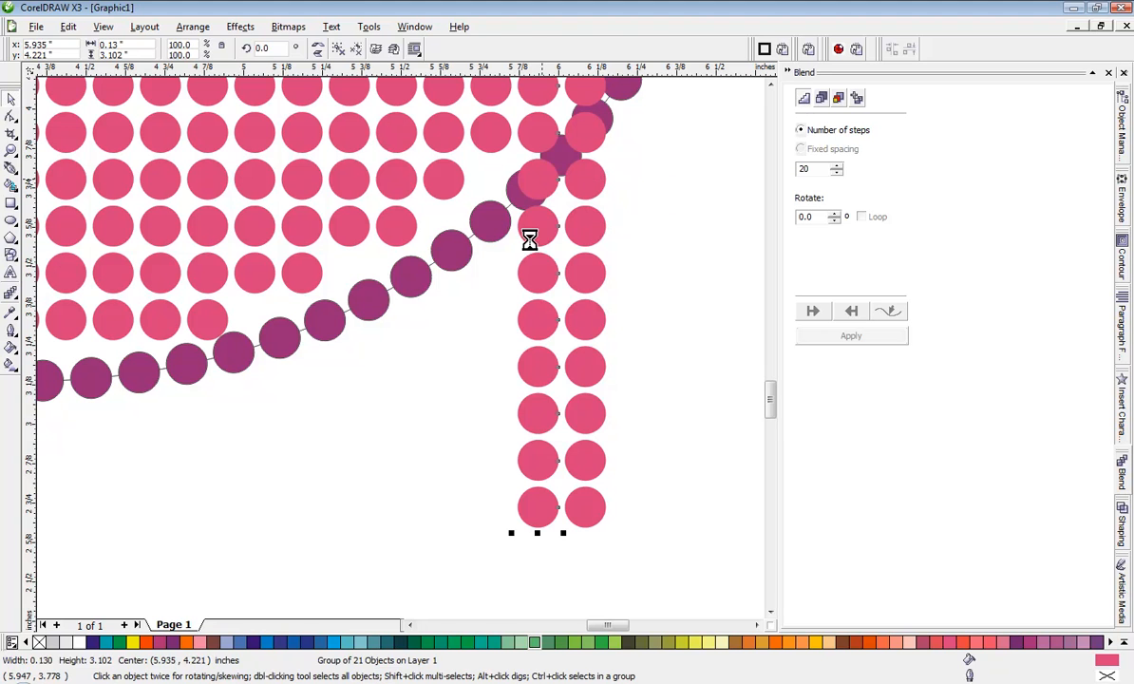
{"action": "left_click", "coordinate": [527, 186]}
{"action": "key", "text": "Delete"}
{"action": "left_click", "coordinate": [534, 228]}
{"action": "key", "text": "Delete"}
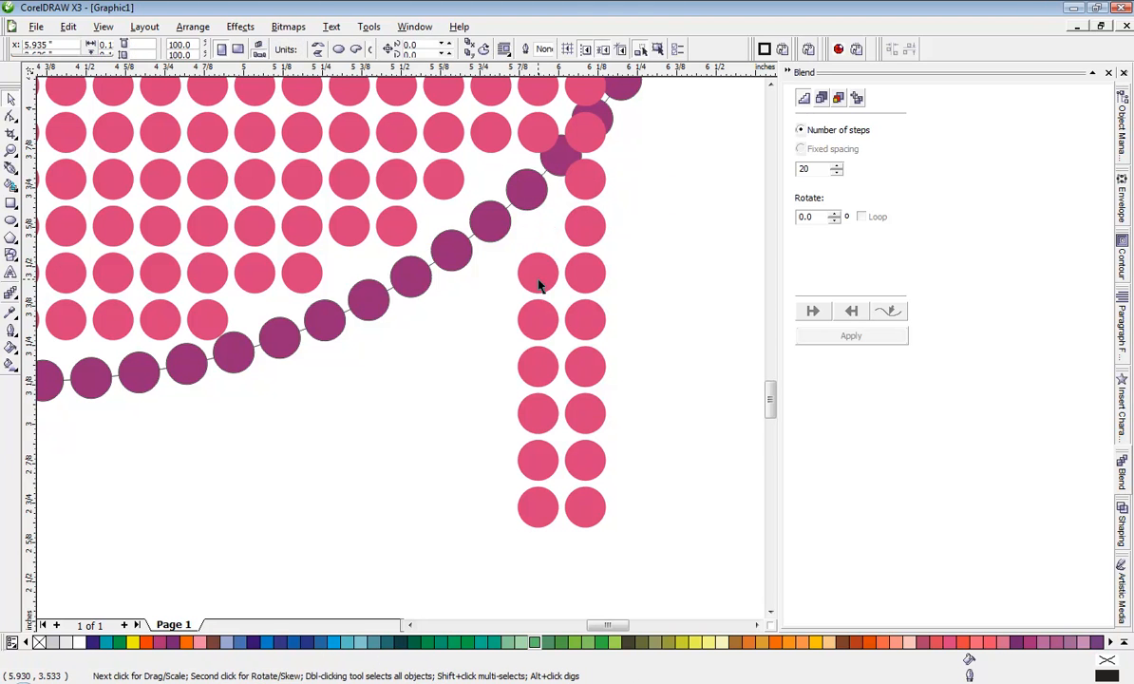
{"action": "left_click", "coordinate": [540, 285]}
{"action": "key", "text": "Delete"}
{"action": "left_click", "coordinate": [538, 319]}
{"action": "key", "text": "Delete"}
{"action": "left_click", "coordinate": [538, 363]}
{"action": "key", "text": "Delete"}
{"action": "left_click", "coordinate": [535, 411]}
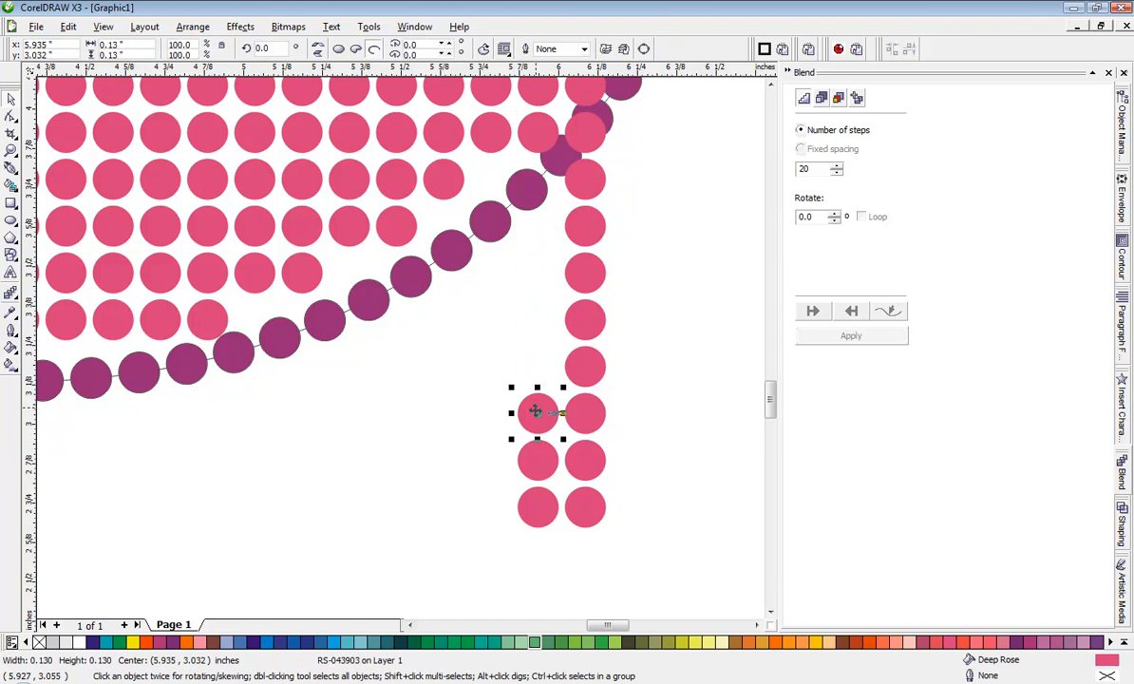
{"action": "key", "text": "Delete"}
{"action": "left_click", "coordinate": [537, 462]}
{"action": "key", "text": "Delete"}
{"action": "left_click", "coordinate": [533, 501]}
{"action": "key", "text": "Delete"}
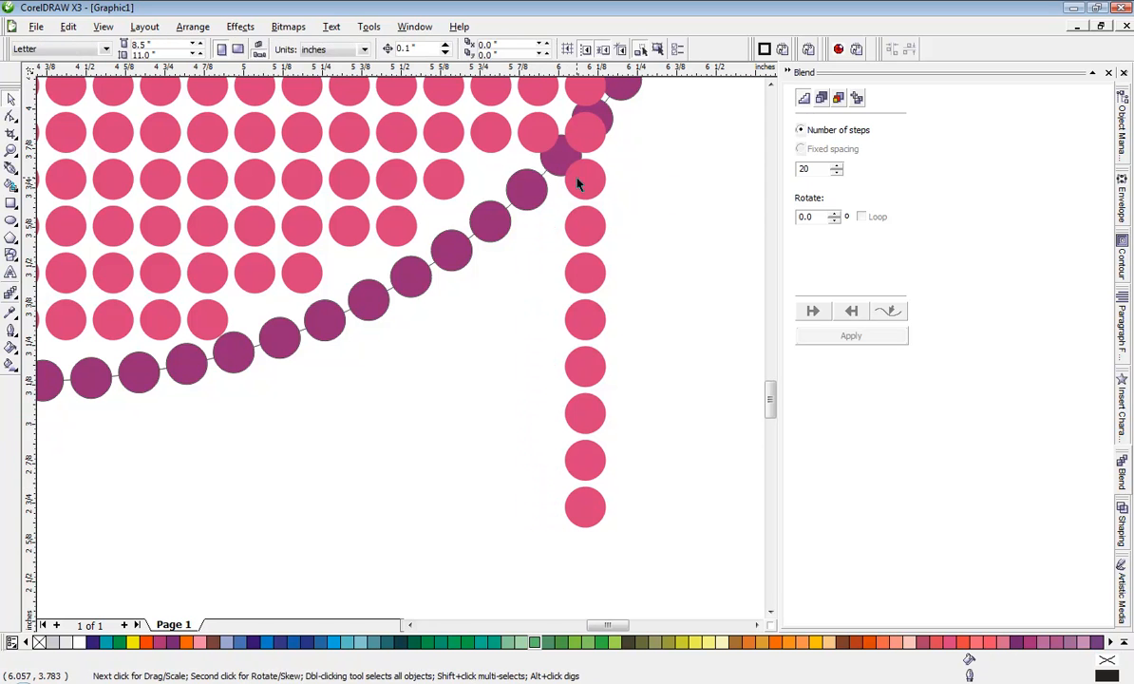
Ungroup the outermost circle column and delete its nine bottom circles on and below the lower arc
{"action": "right_click", "coordinate": [578, 184]}
{"action": "left_click", "coordinate": [601, 203]}
{"action": "left_click", "coordinate": [658, 183]}
{"action": "left_click", "coordinate": [586, 136]}
{"action": "key", "text": "Delete"}
{"action": "left_click", "coordinate": [589, 186]}
{"action": "key", "text": "Delete"}
{"action": "left_click", "coordinate": [589, 224]}
{"action": "key", "text": "Delete"}
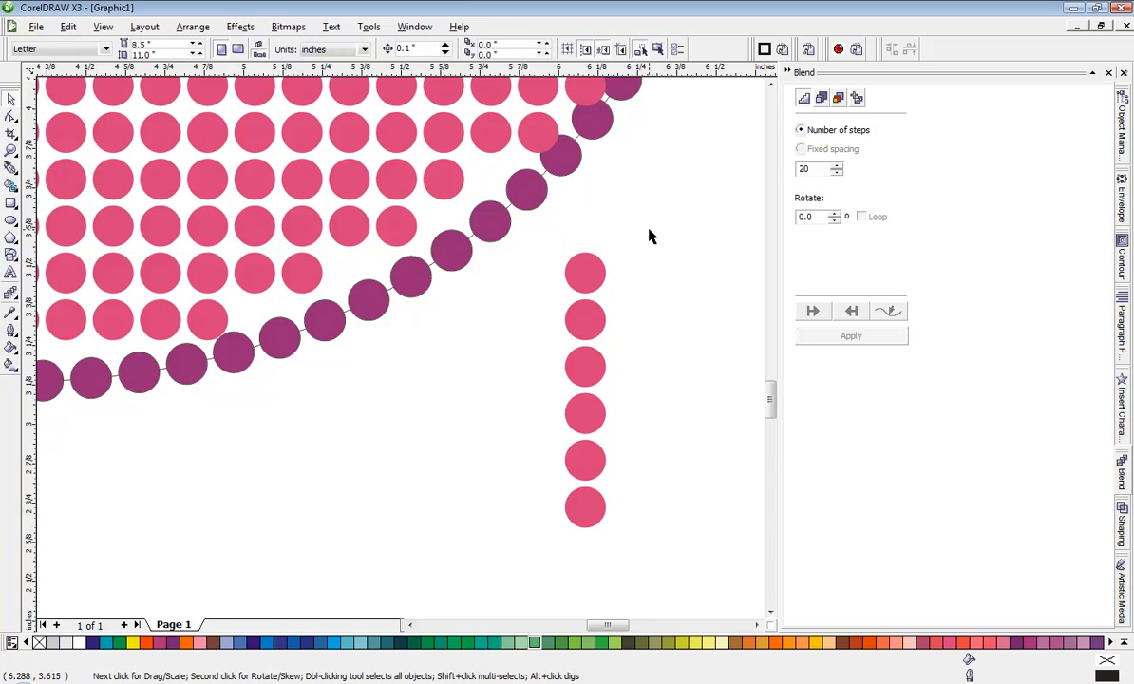
{"action": "left_click_drag", "start_coordinate": [649, 231], "coordinate": [534, 538]}
{"action": "key", "text": "Delete"}
Delete the outermost column's circle just below the horizontal guideline, where it touches the purple outline
{"action": "scroll", "coordinate": [525, 514], "scroll_direction": "down", "scroll_amount": 1}
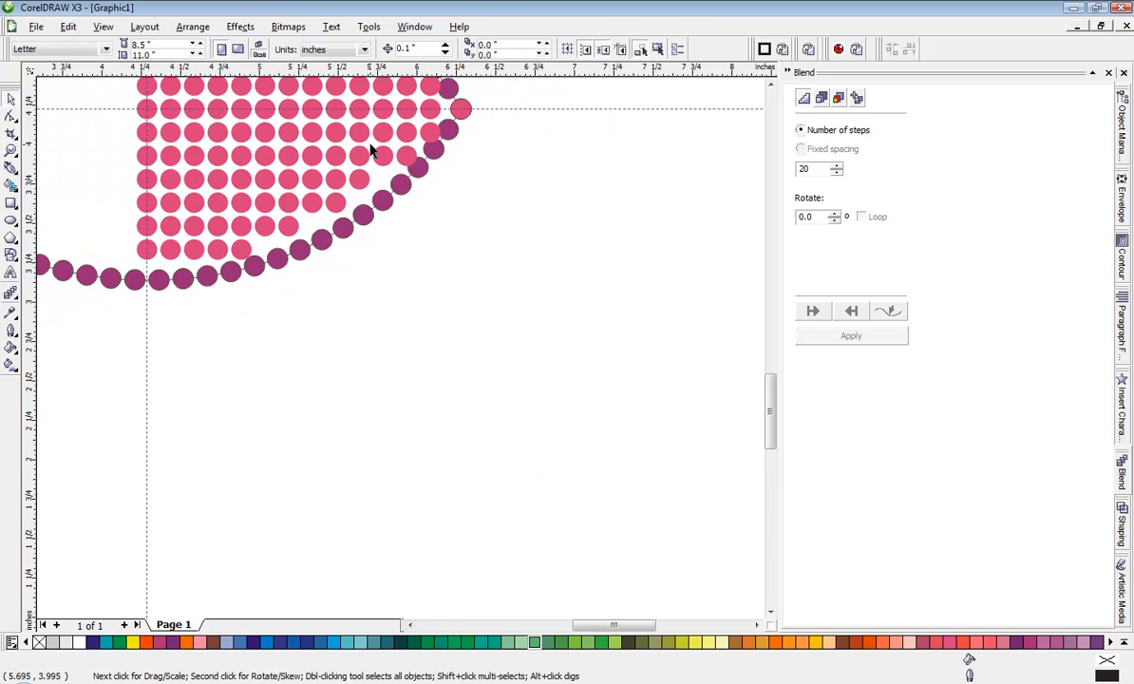
{"action": "scroll", "coordinate": [373, 152], "scroll_direction": "down", "scroll_amount": 2}
{"action": "scroll", "coordinate": [405, 350], "scroll_direction": "up", "scroll_amount": 4}
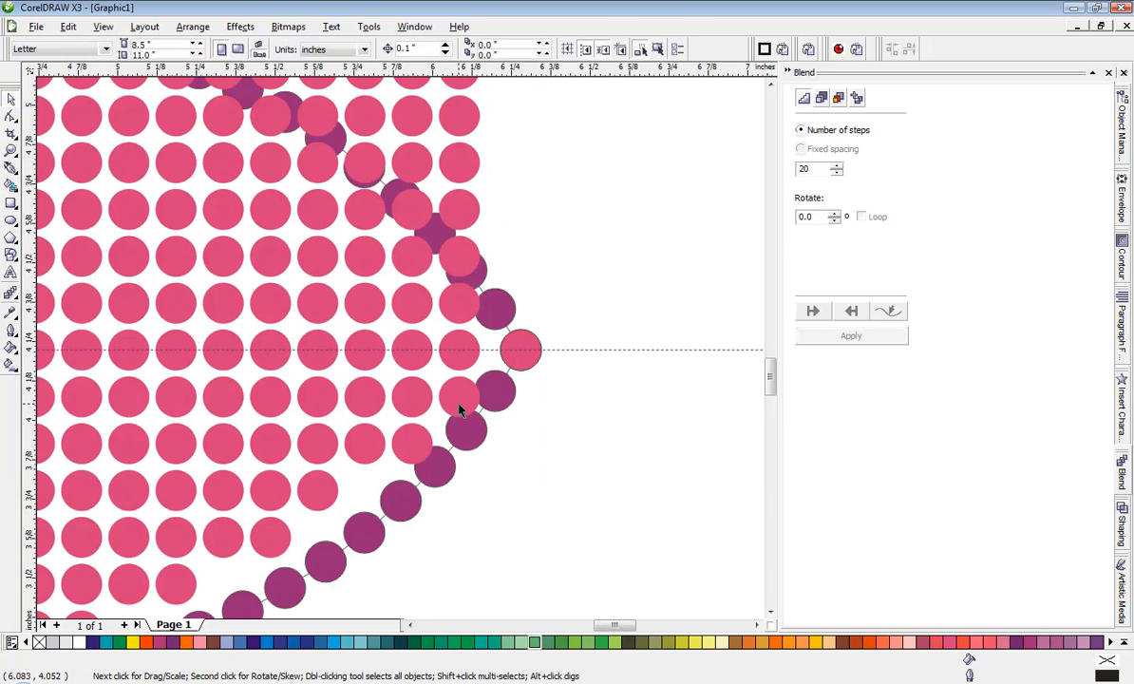
{"action": "left_click", "coordinate": [459, 408]}
{"action": "key", "text": "Delete"}
Delete the three complete rows of pink circles that lie above the upper arc
{"action": "scroll", "coordinate": [399, 355], "scroll_direction": "down", "scroll_amount": 3}
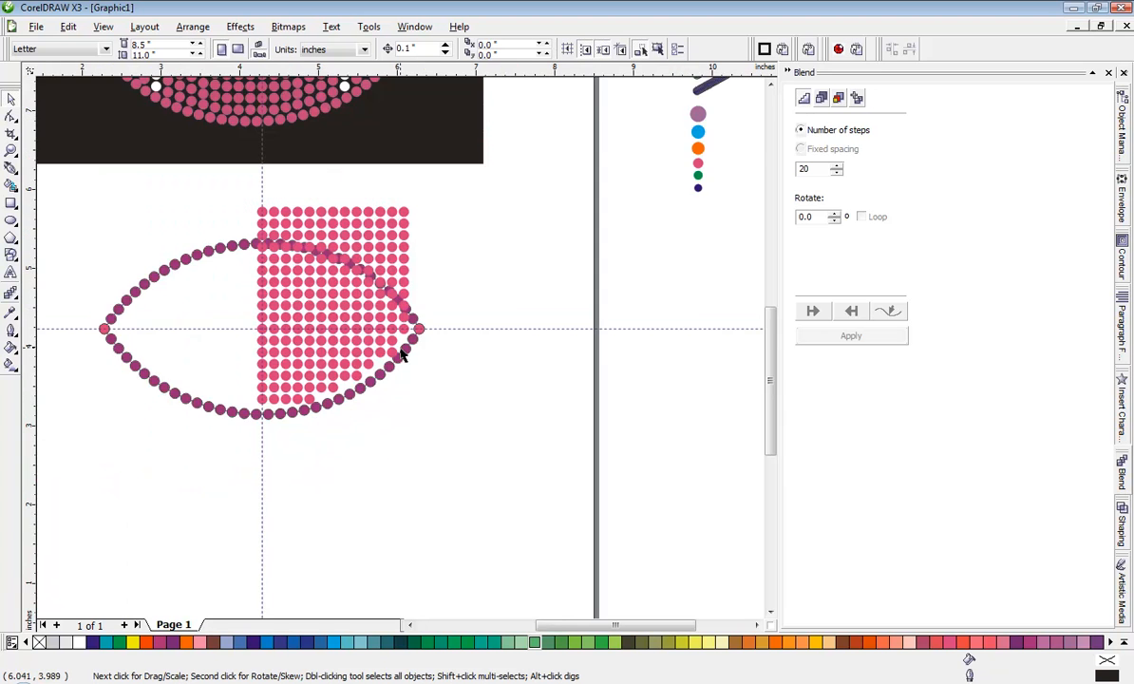
{"action": "scroll", "coordinate": [400, 355], "scroll_direction": "up", "scroll_amount": 2}
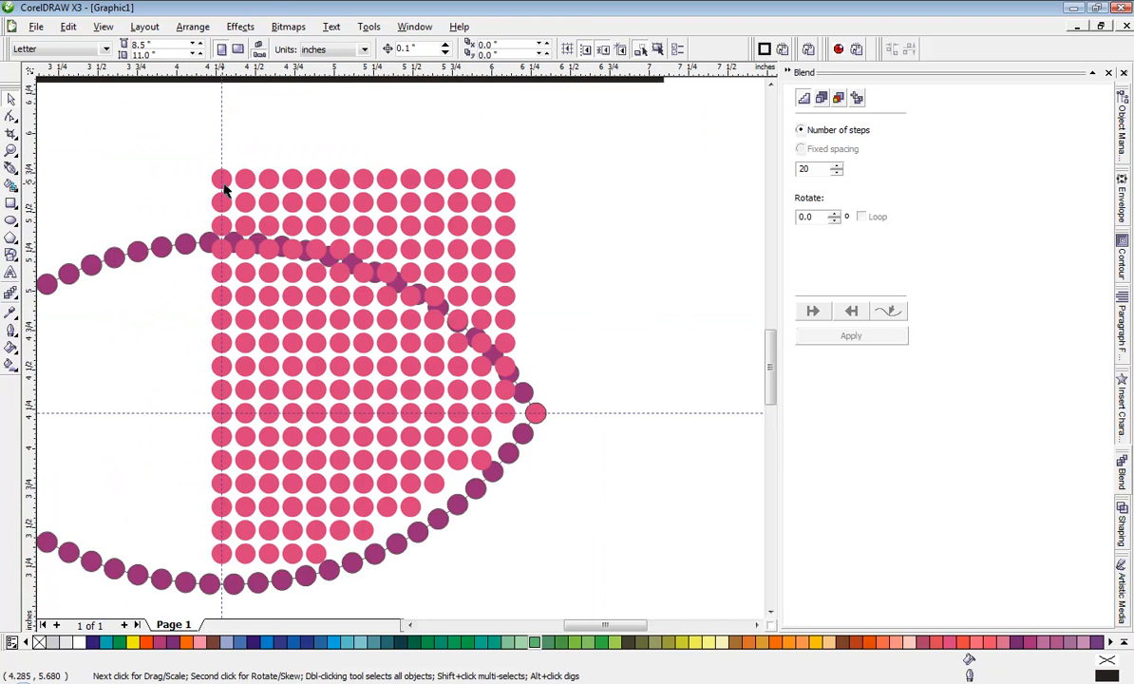
{"action": "scroll", "coordinate": [399, 378], "scroll_direction": "up", "scroll_amount": 2}
{"action": "left_click", "coordinate": [398, 400]}
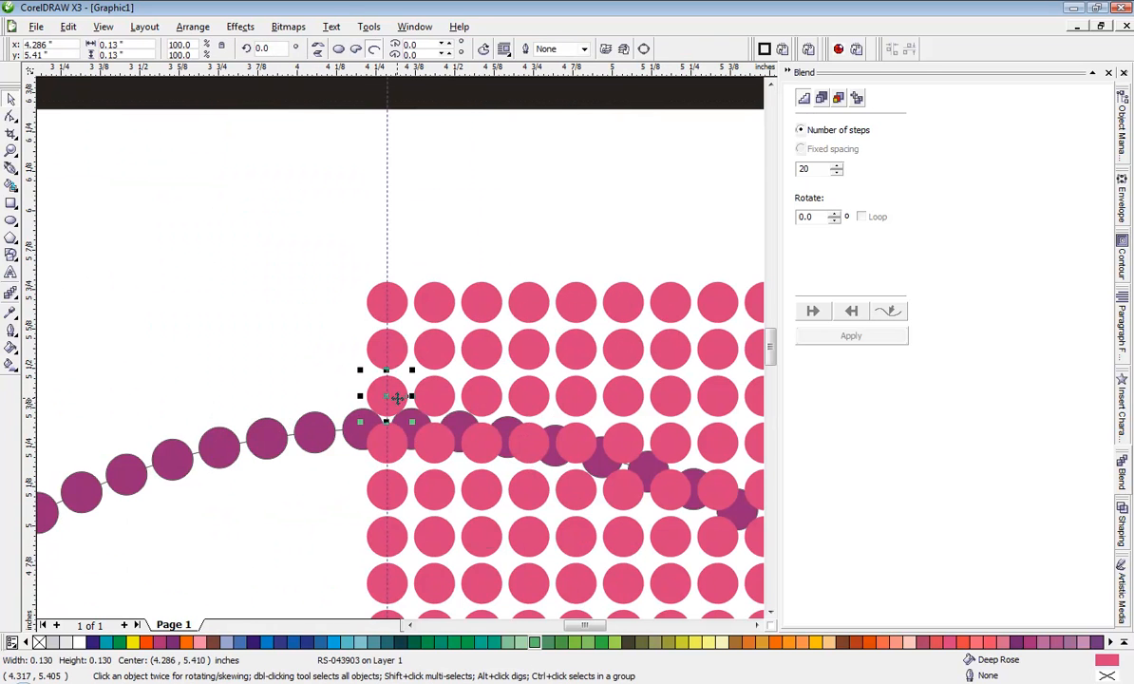
{"action": "right_click", "coordinate": [369, 372]}
{"action": "left_click", "coordinate": [283, 322]}
{"action": "left_click", "coordinate": [333, 274]}
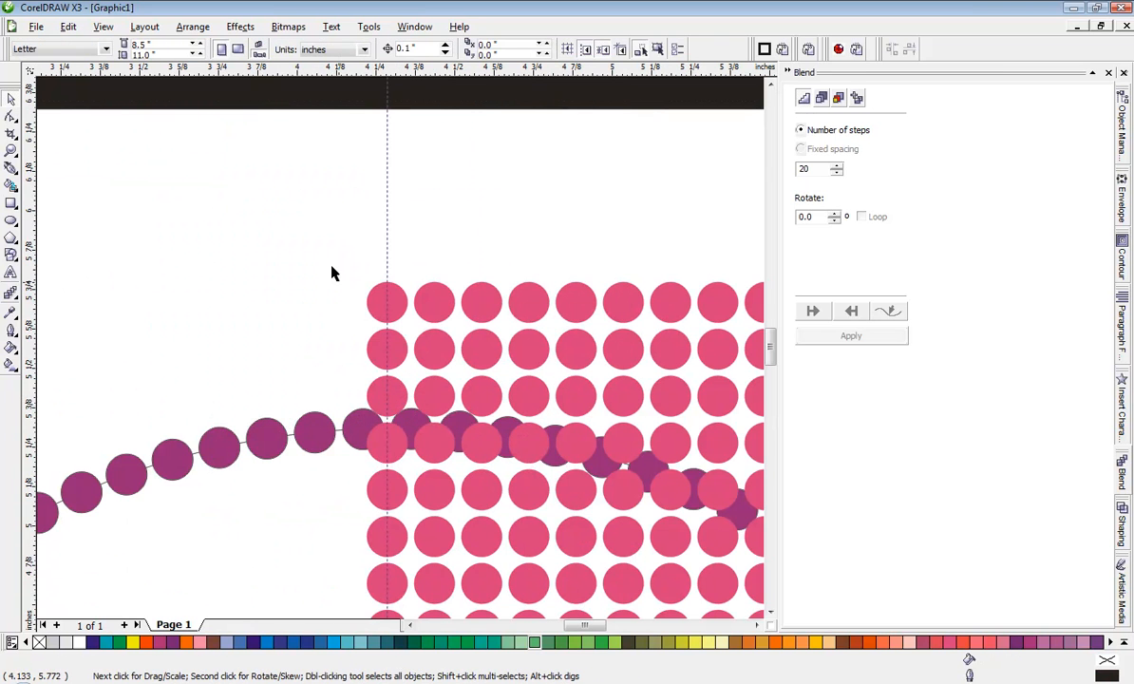
{"action": "left_click_drag", "start_coordinate": [573, 428], "coordinate": [710, 414]}
{"action": "key", "text": "Delete"}
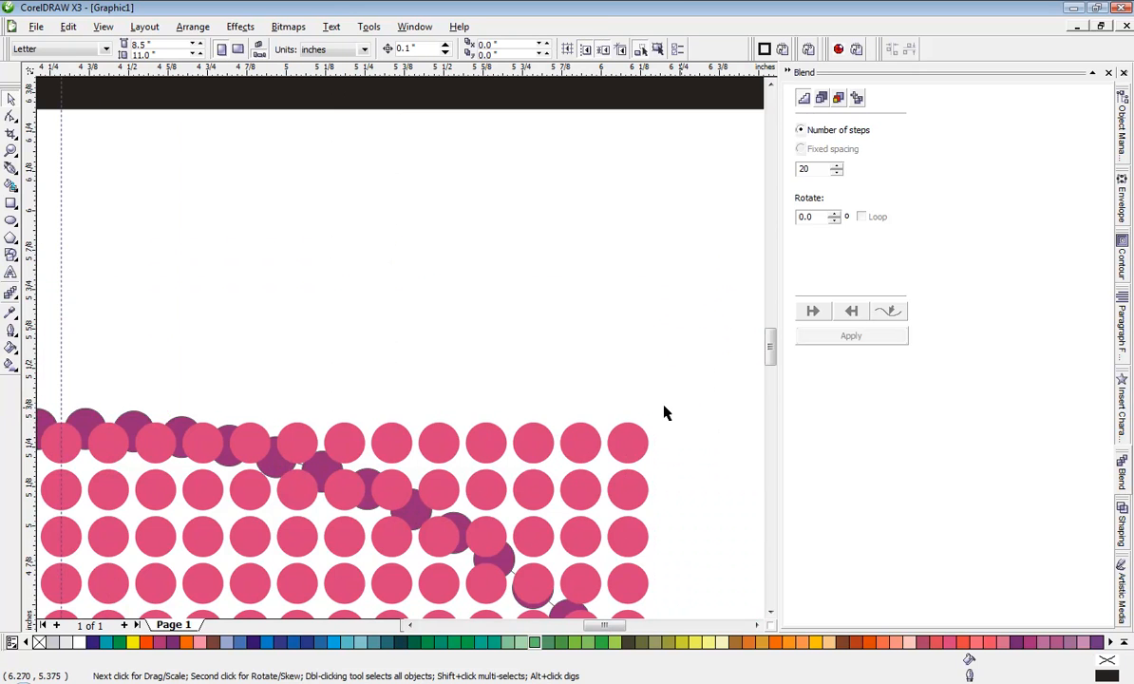
Delete the pink circles beyond the upper arc in the two topmost remaining rows
{"action": "scroll", "coordinate": [392, 355], "scroll_direction": "down", "scroll_amount": 2}
{"action": "scroll", "coordinate": [294, 301], "scroll_direction": "up", "scroll_amount": 2}
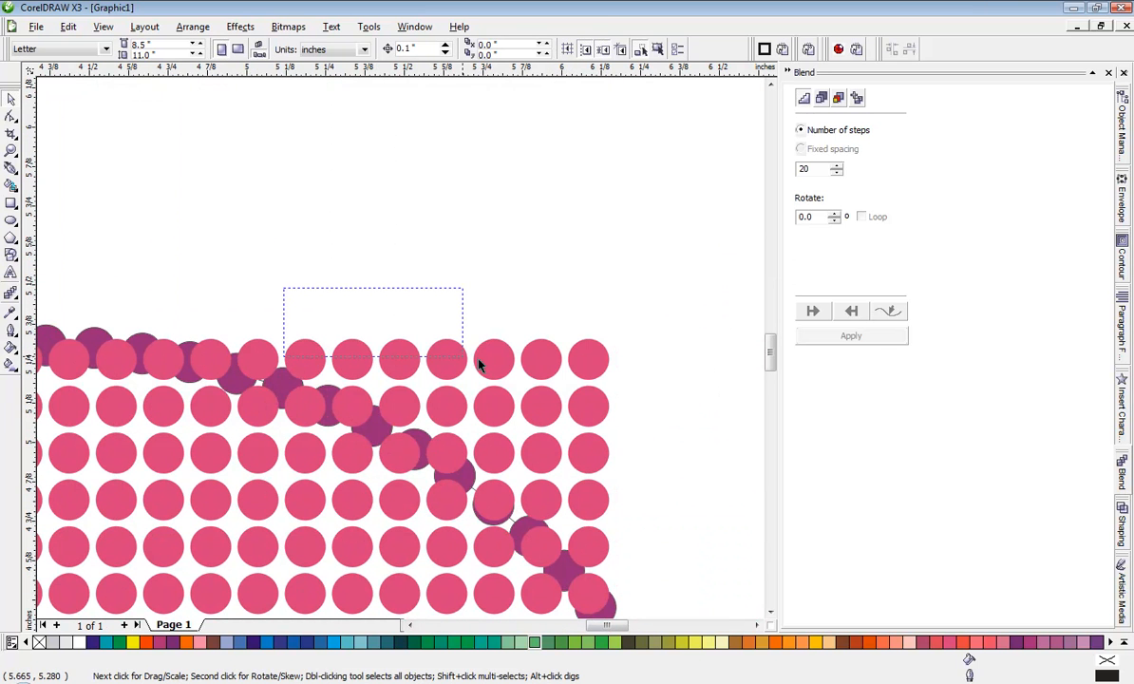
{"action": "left_click_drag", "start_coordinate": [480, 364], "coordinate": [328, 430]}
{"action": "key", "text": "Delete"}
{"action": "key", "text": "Delete"}
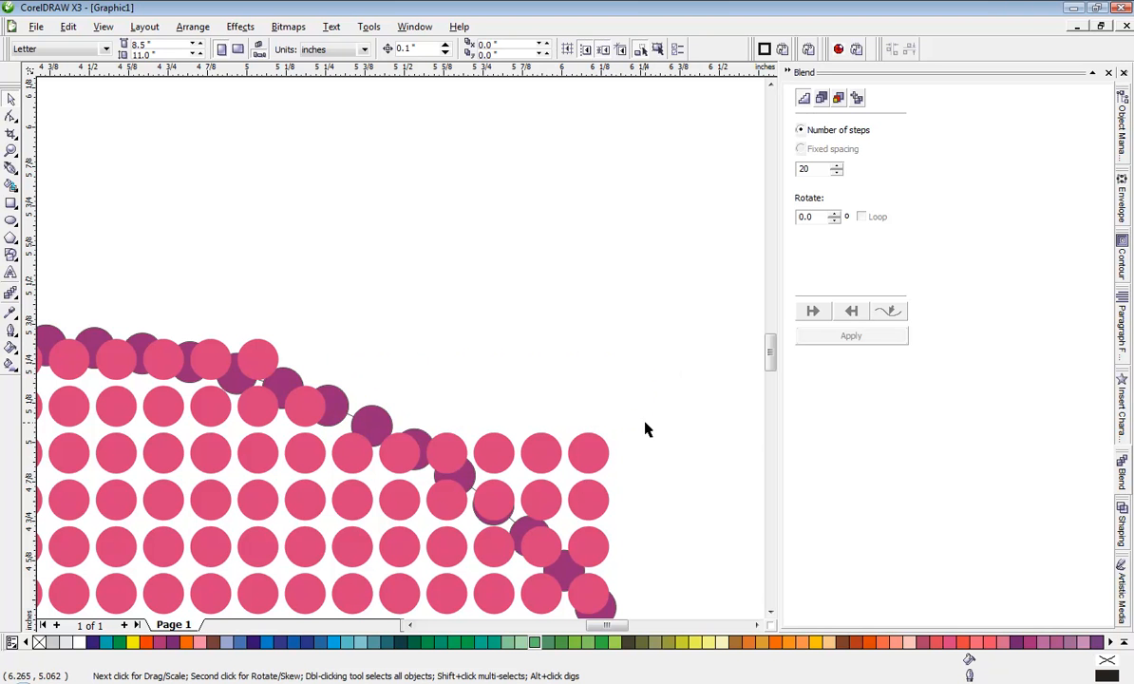
Delete the six outermost circles of the third remaining row, on and beyond the upper arc
{"action": "left_click", "coordinate": [588, 454]}
{"action": "key", "text": "Delete"}
{"action": "left_click", "coordinate": [541, 453]}
{"action": "key", "text": "Delete"}
{"action": "left_click", "coordinate": [493, 453]}
{"action": "key", "text": "Delete"}
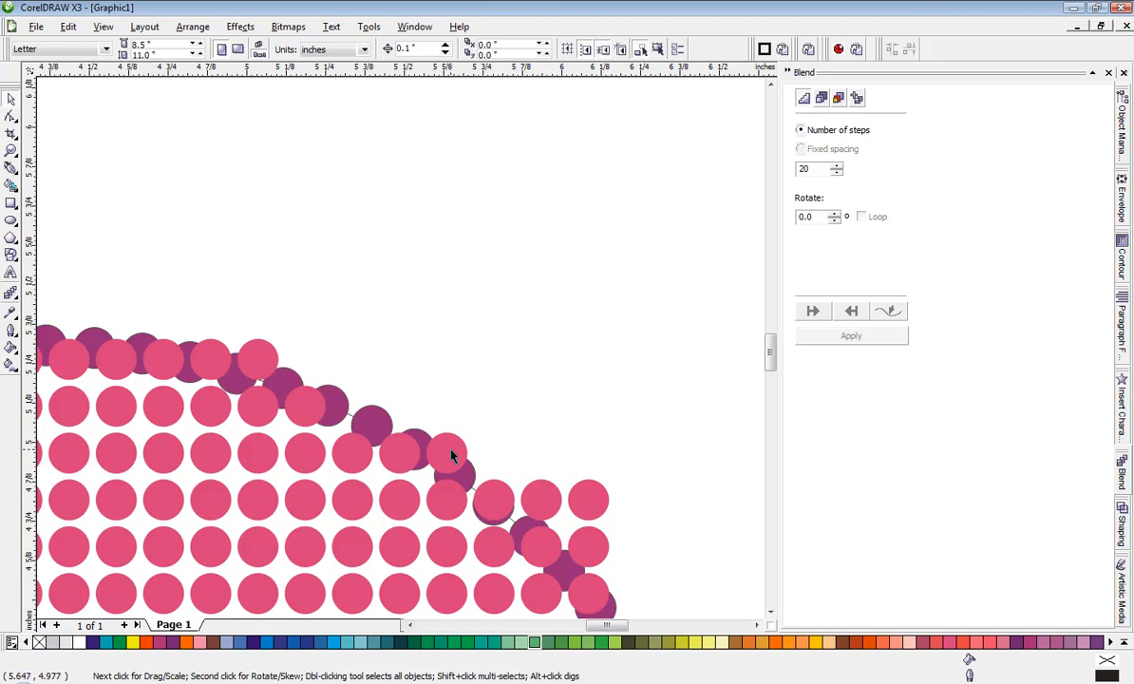
{"action": "left_click", "coordinate": [452, 456]}
{"action": "key", "text": "Delete"}
{"action": "left_click", "coordinate": [403, 455]}
{"action": "key", "text": "Delete"}
{"action": "left_click", "coordinate": [350, 452]}
{"action": "key", "text": "Delete"}
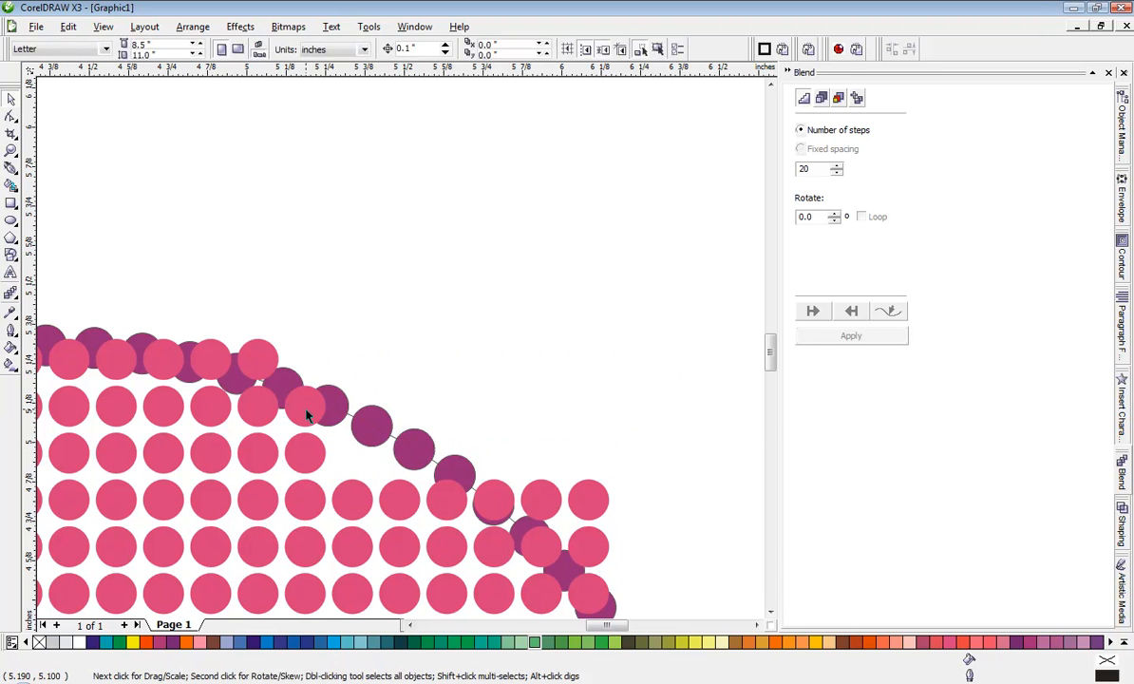
Delete the two outermost pink circles of the second remaining row, just beneath the upper arc
{"action": "left_click", "coordinate": [306, 415]}
{"action": "key", "text": "Delete"}
{"action": "left_click", "coordinate": [263, 410]}
{"action": "key", "text": "Delete"}
Delete the whole topmost remaining row of pink circles, which overlaps the upper arc
{"action": "left_click", "coordinate": [259, 380]}
{"action": "key", "text": "Delete"}
{"action": "left_click", "coordinate": [214, 361]}
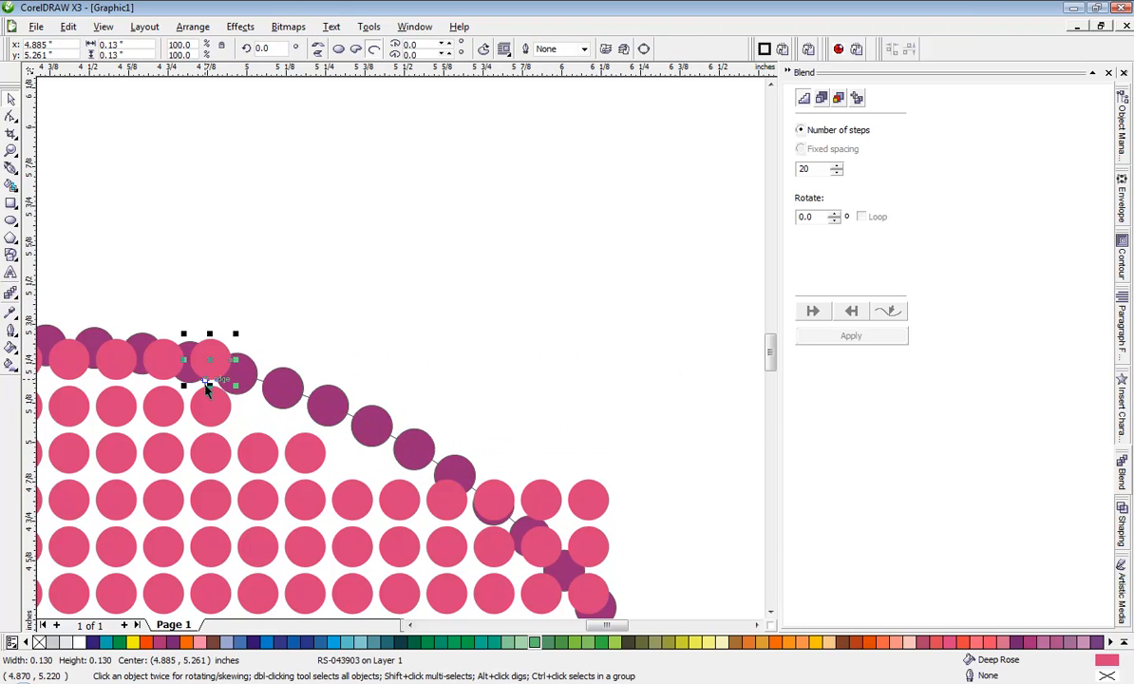
{"action": "key", "text": "Delete"}
{"action": "left_click", "coordinate": [203, 404]}
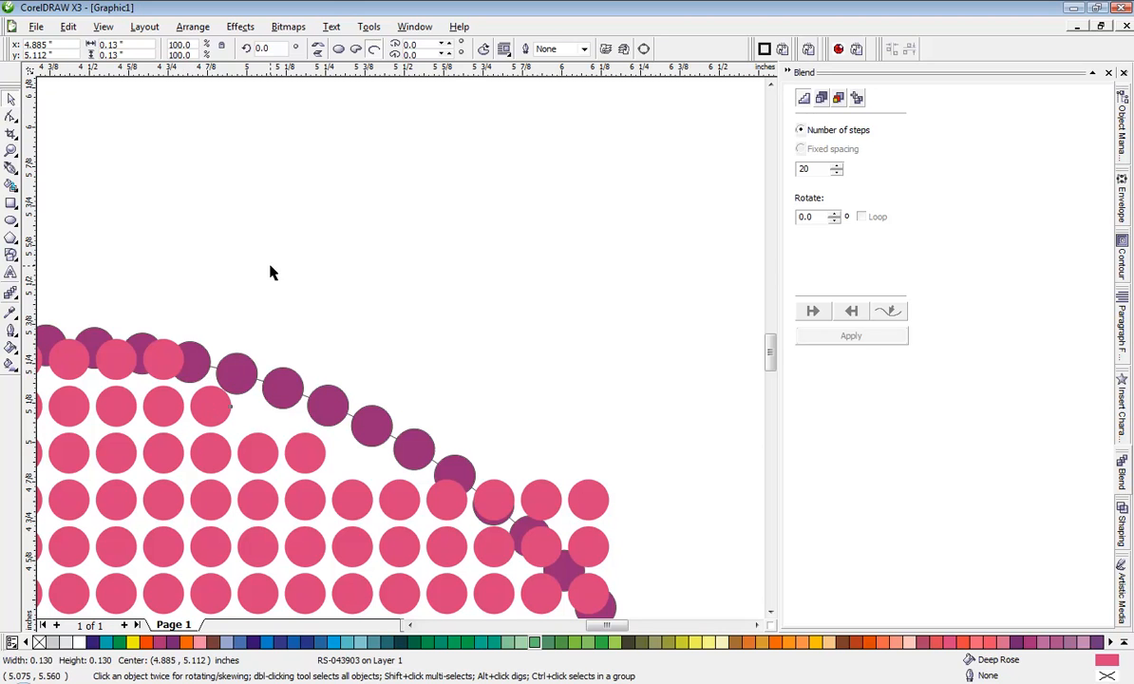
{"action": "left_click", "coordinate": [271, 272]}
{"action": "left_click", "coordinate": [164, 366]}
{"action": "key", "text": "Delete"}
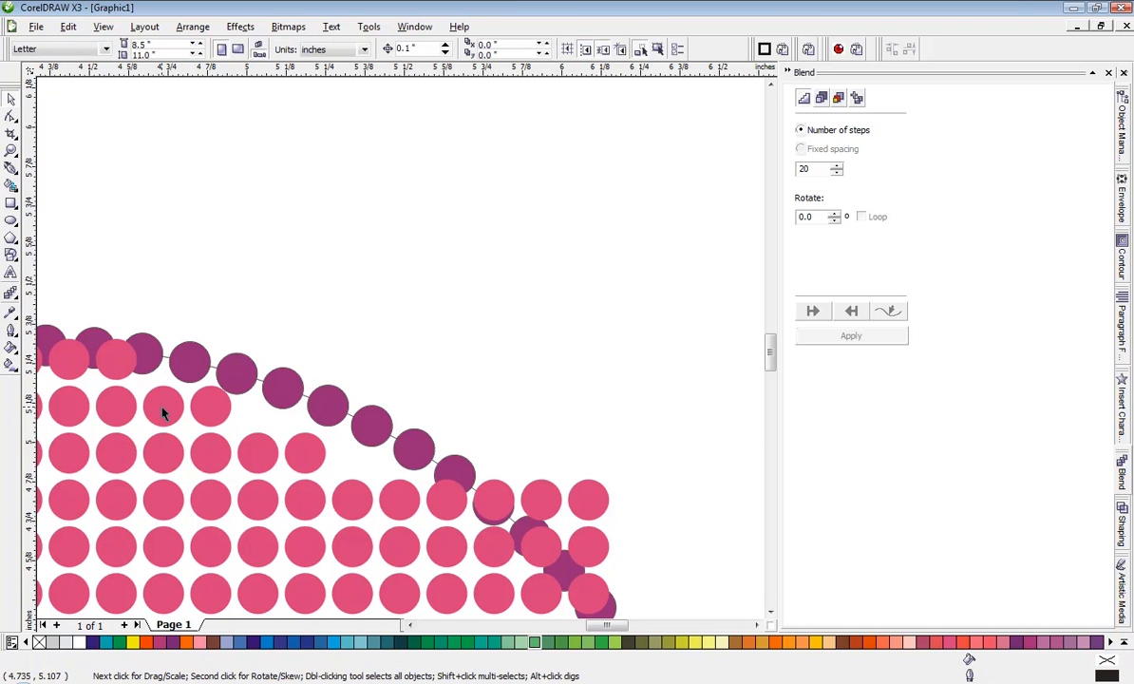
{"action": "left_click", "coordinate": [126, 362]}
{"action": "key", "text": "Delete"}
{"action": "scroll", "coordinate": [218, 381], "scroll_direction": "down", "scroll_amount": 1}
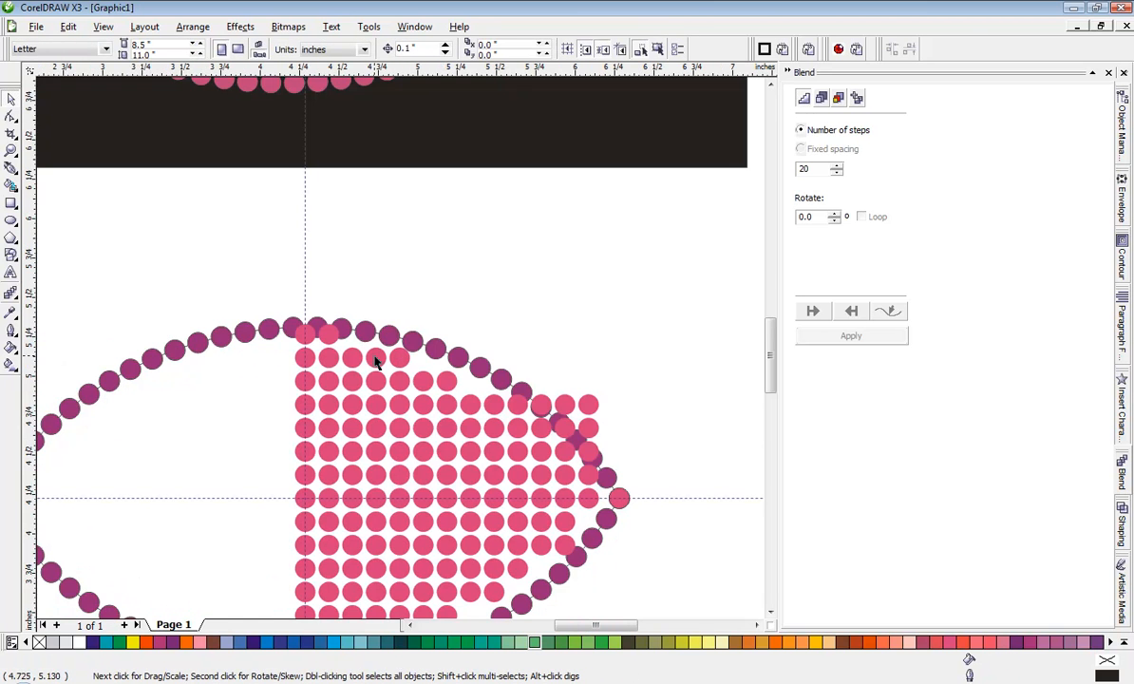
{"action": "scroll", "coordinate": [292, 348], "scroll_direction": "up", "scroll_amount": 1}
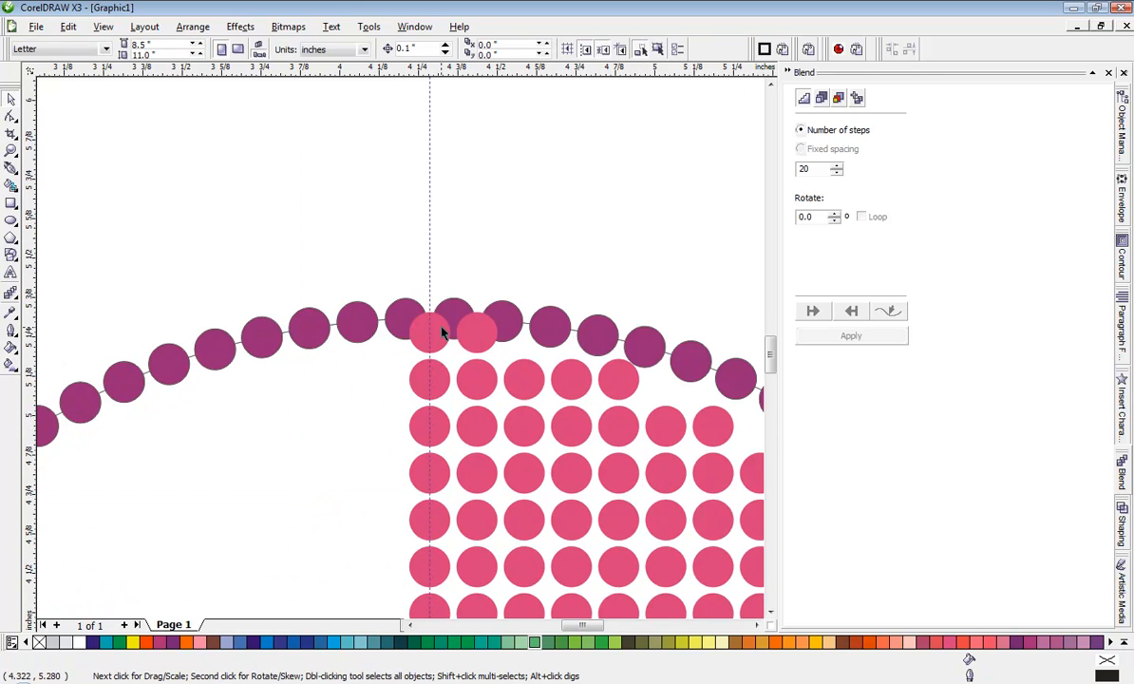
{"action": "left_click_drag", "start_coordinate": [435, 333], "coordinate": [480, 328]}
{"action": "key", "text": "Escape"}
Delete the four outermost circles of the third remaining row, on and beyond the upper arc, plus the overlapping circle beneath them
{"action": "scroll", "coordinate": [486, 255], "scroll_direction": "down", "scroll_amount": 1}
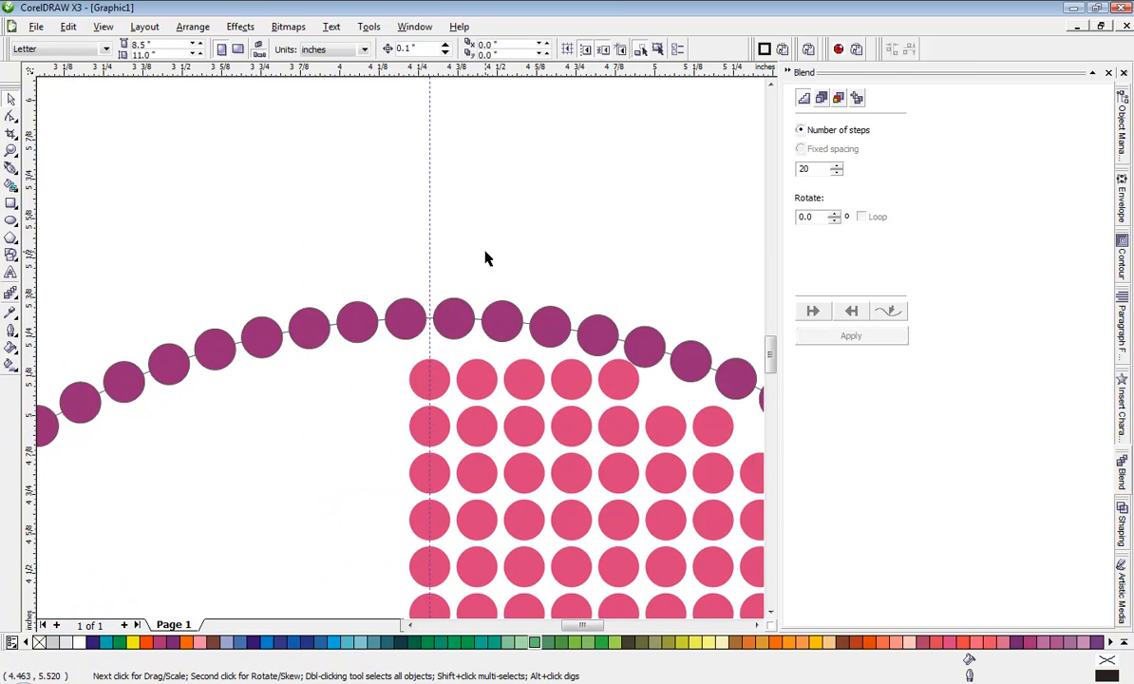
{"action": "scroll", "coordinate": [411, 364], "scroll_direction": "down", "scroll_amount": 1}
{"action": "scroll", "coordinate": [454, 399], "scroll_direction": "up", "scroll_amount": 1}
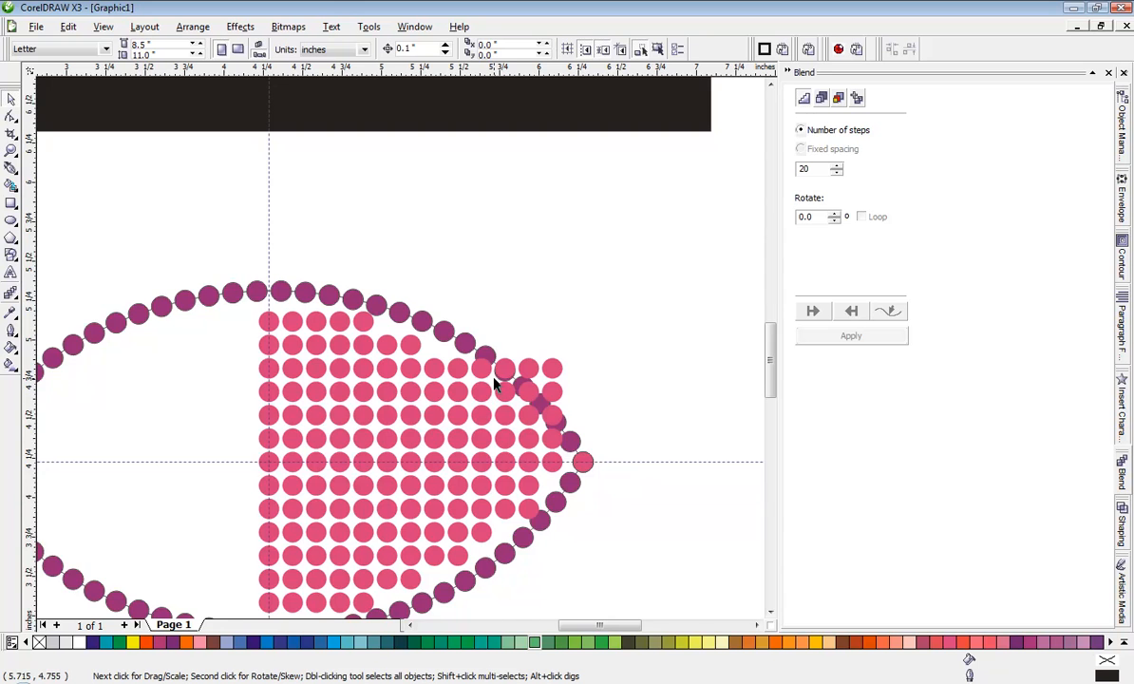
{"action": "scroll", "coordinate": [494, 384], "scroll_direction": "up", "scroll_amount": 1}
{"action": "left_click", "coordinate": [378, 336]}
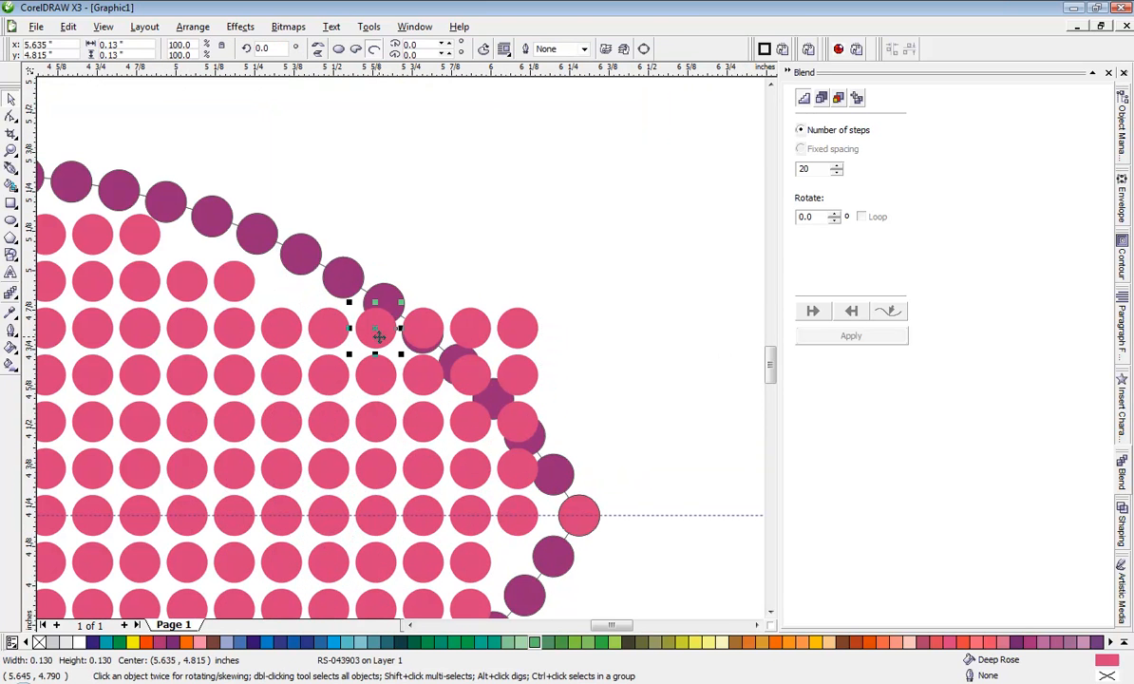
{"action": "key", "text": "Delete"}
{"action": "left_click", "coordinate": [418, 331]}
{"action": "key", "text": "Delete"}
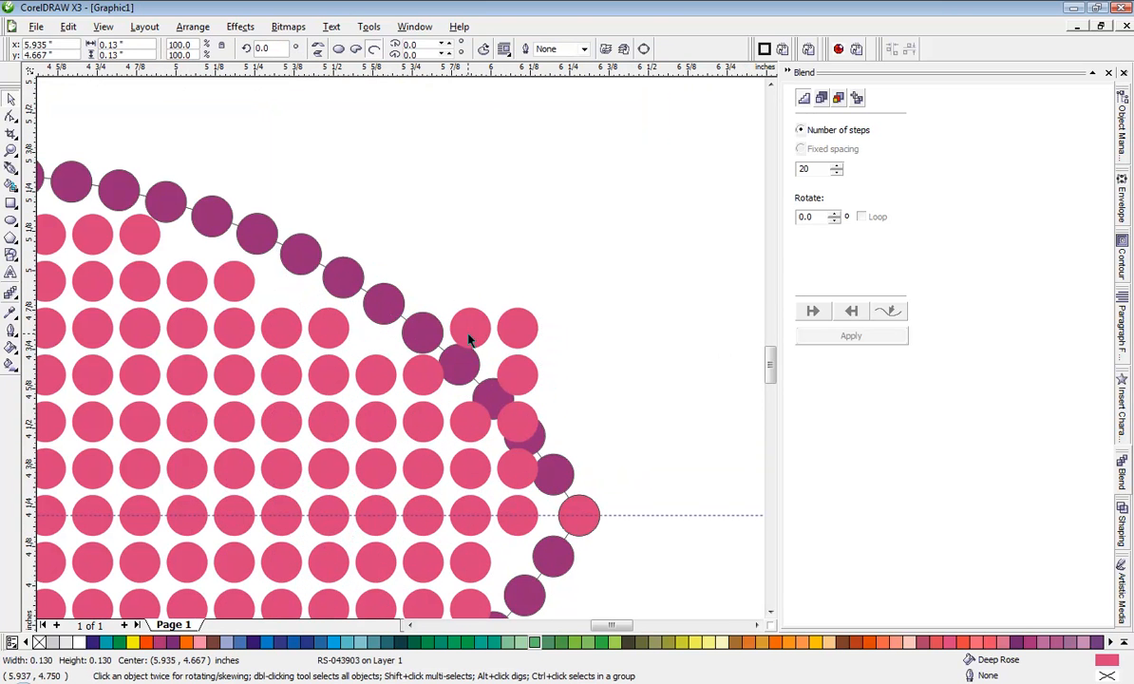
{"action": "key", "text": "Delete"}
{"action": "left_click", "coordinate": [514, 329]}
{"action": "key", "text": "Delete"}
Delete the remaining pink circles touching or beyond the upper arc in the fourth and fifth rows
{"action": "left_click", "coordinate": [522, 374]}
{"action": "key", "text": "Delete"}
{"action": "left_click", "coordinate": [524, 425]}
{"action": "key", "text": "Delete"}
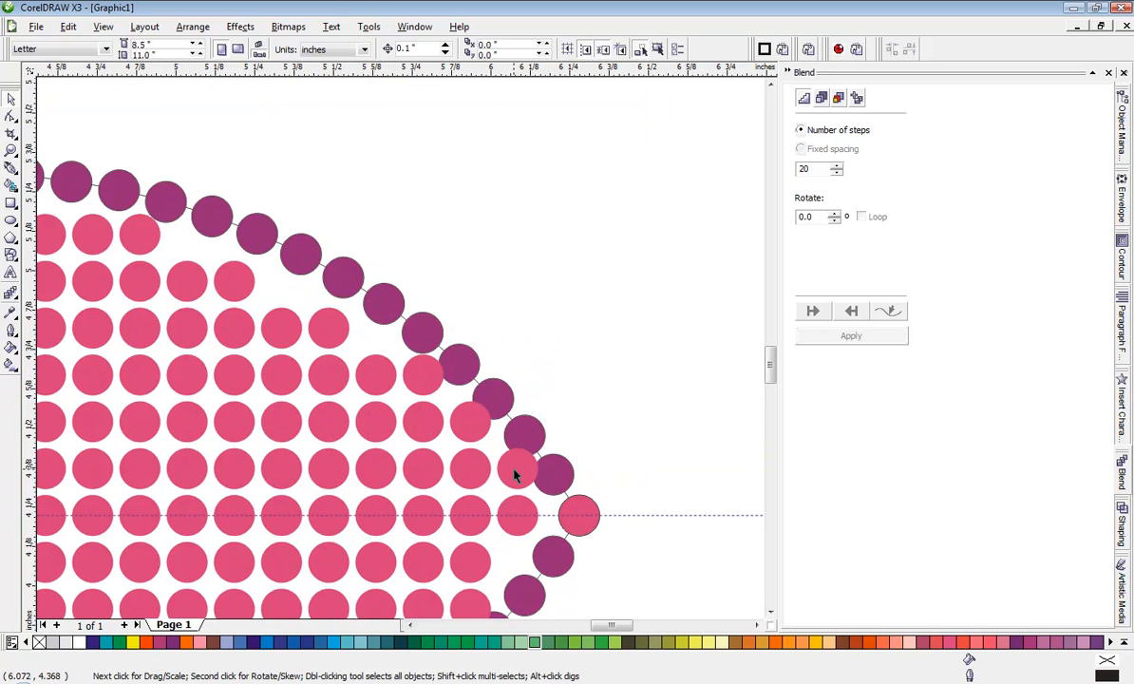
{"action": "left_click", "coordinate": [472, 430]}
{"action": "key", "text": "Delete"}
{"action": "left_click", "coordinate": [430, 380]}
{"action": "key", "text": "Delete"}
Move the two outermost pink circles on and above the horizontal guideline straight down so they straddle the guideline
{"action": "scroll", "coordinate": [400, 355], "scroll_direction": "down", "scroll_amount": 2}
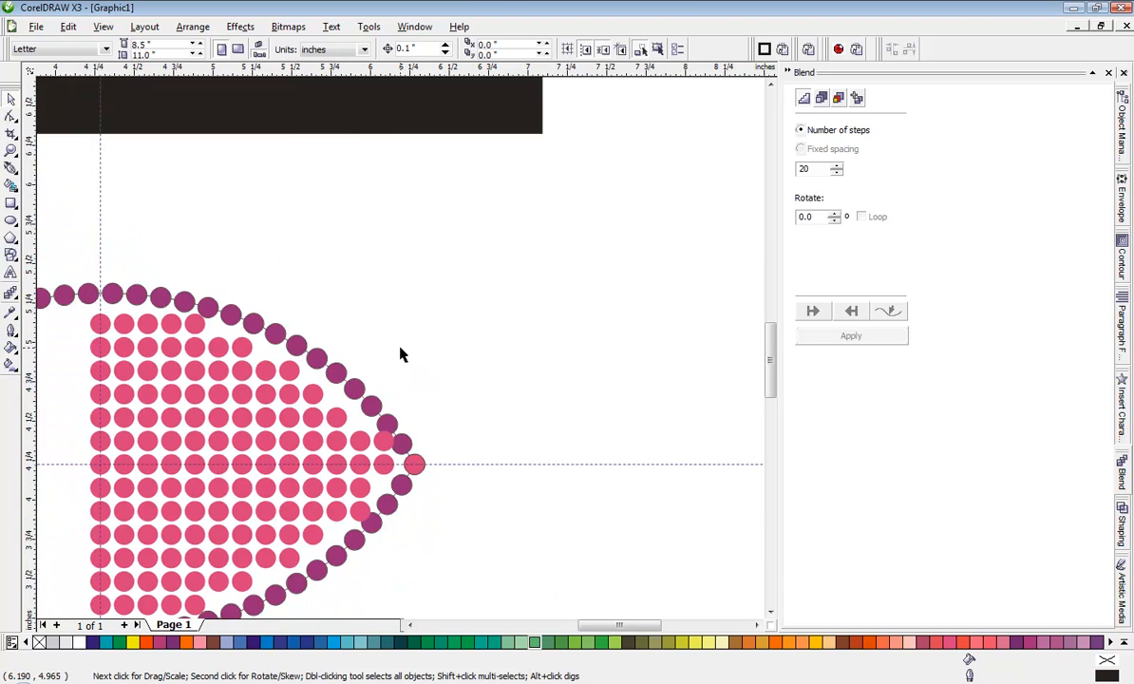
{"action": "scroll", "coordinate": [350, 514], "scroll_direction": "up", "scroll_amount": 2}
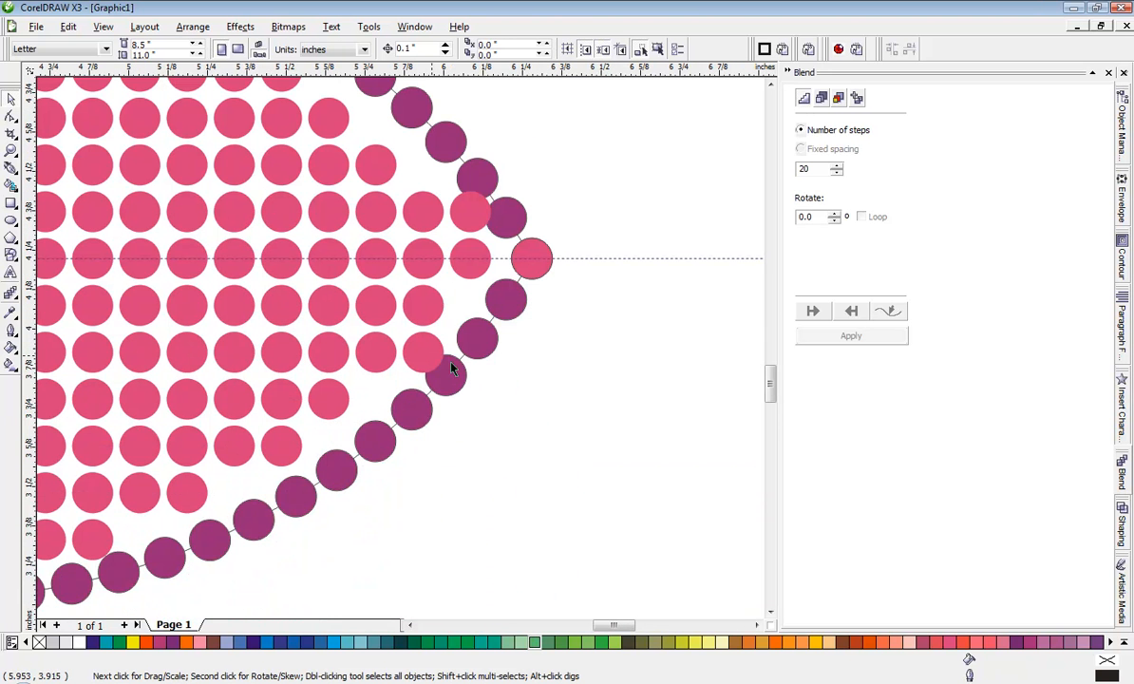
{"action": "scroll", "coordinate": [400, 353], "scroll_direction": "down", "scroll_amount": 2}
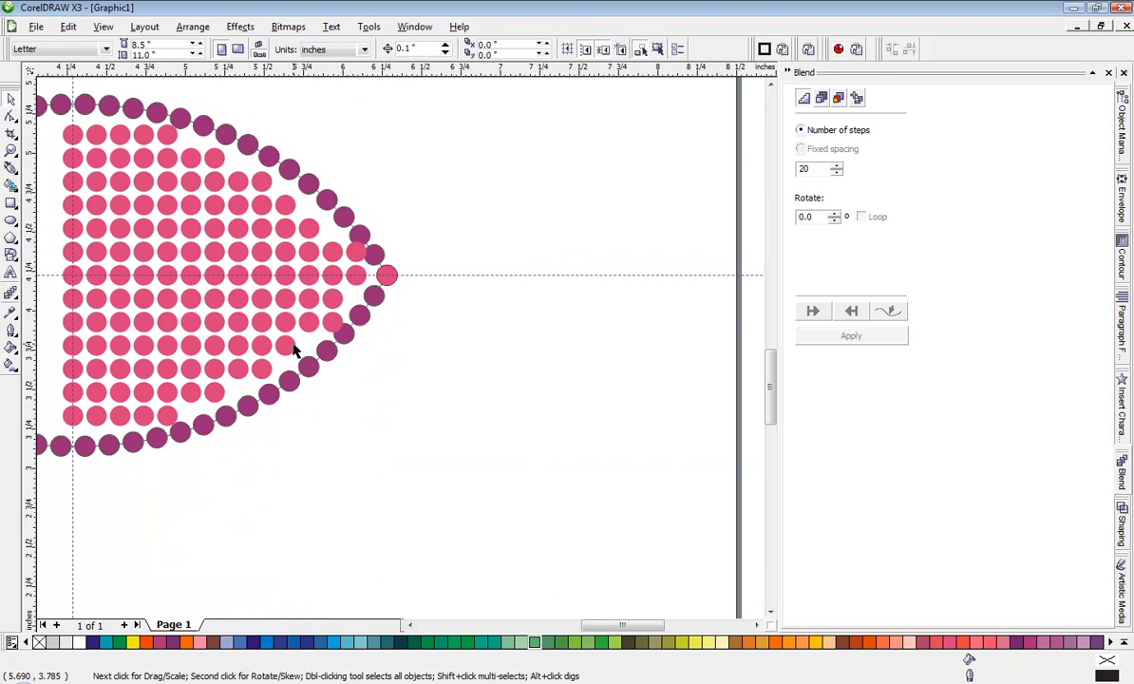
{"action": "scroll", "coordinate": [400, 354], "scroll_direction": "up", "scroll_amount": 4}
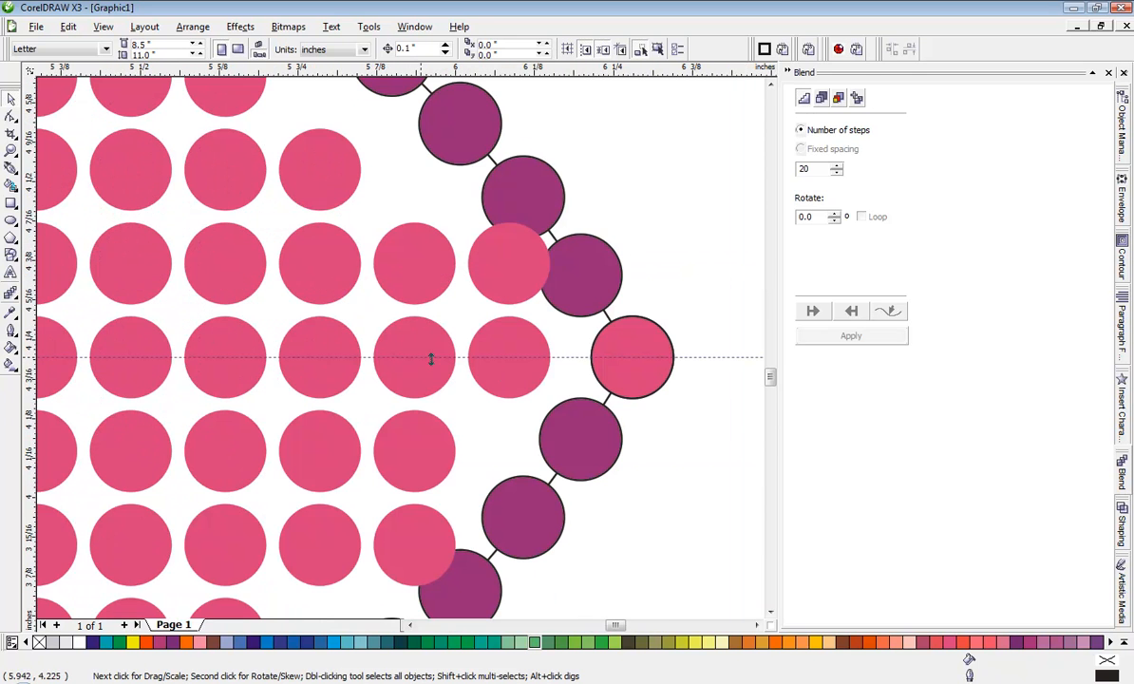
{"action": "left_click", "coordinate": [502, 374]}
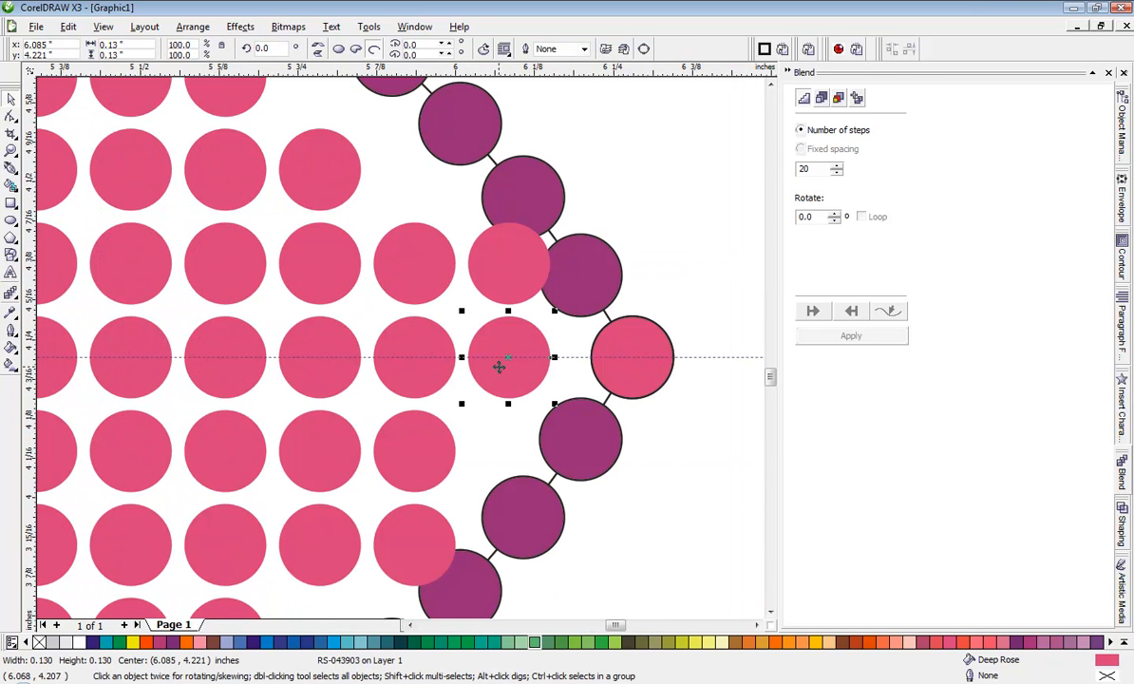
{"action": "left_click", "coordinate": [509, 283], "text": "shift"}
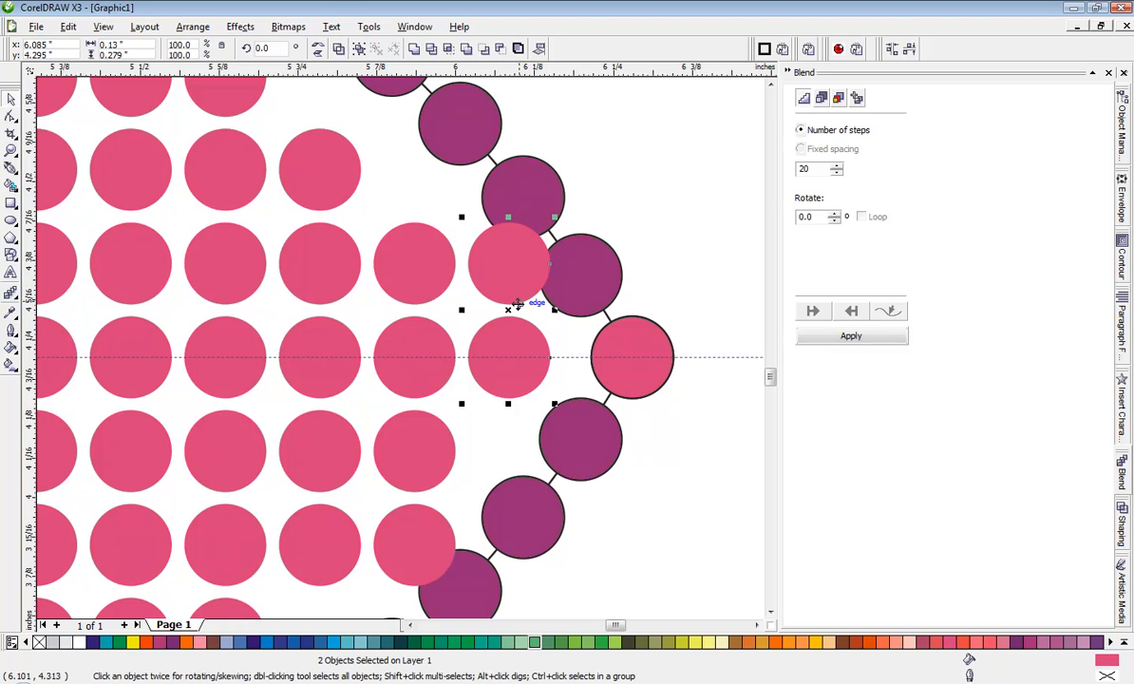
{"action": "left_click_drag", "start_coordinate": [509, 309], "coordinate": [509, 356]}
{"action": "scroll", "coordinate": [511, 388], "scroll_direction": "up", "scroll_amount": 2}
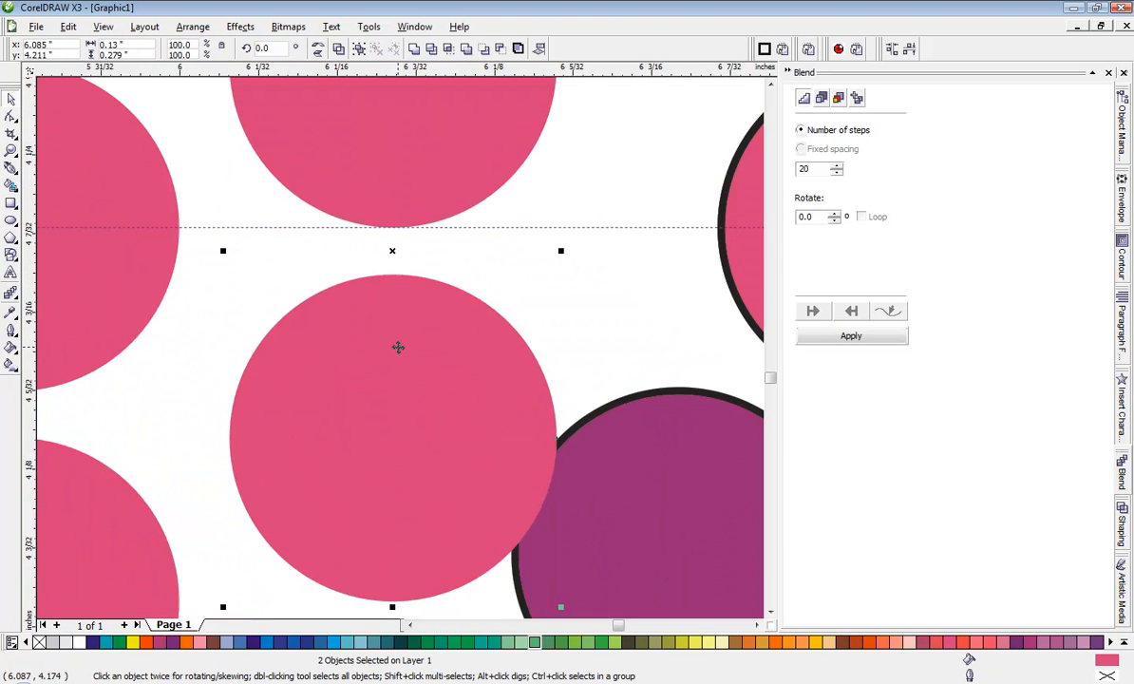
{"action": "scroll", "coordinate": [397, 344], "scroll_direction": "down", "scroll_amount": 1}
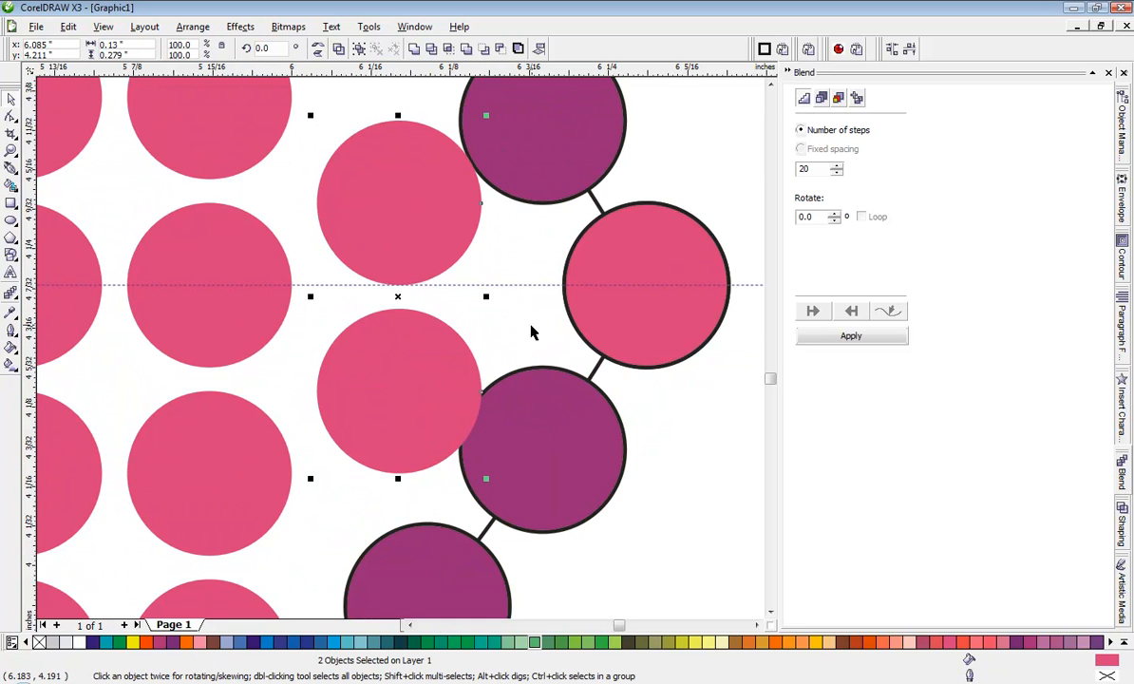
{"action": "scroll", "coordinate": [323, 347], "scroll_direction": "down", "scroll_amount": 1}
{"action": "scroll", "coordinate": [298, 353], "scroll_direction": "up", "scroll_amount": 1}
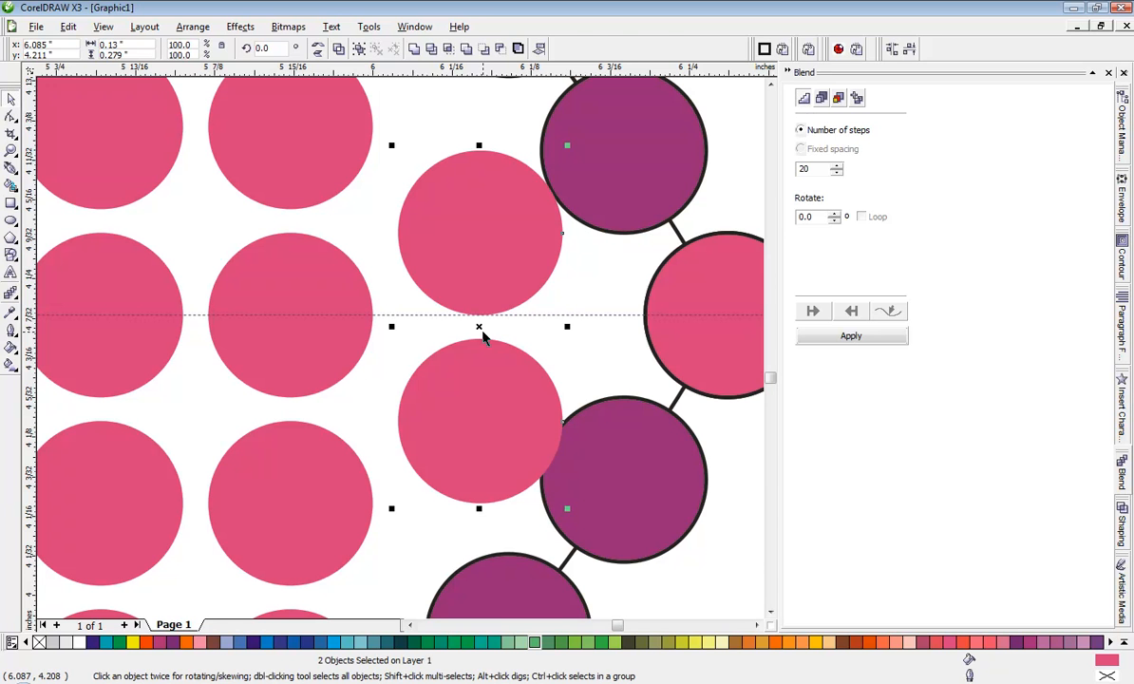
Shift the two tip circles inward and center the pair on the guideline, at about x 6.064", y 4.22"
{"action": "left_click", "coordinate": [476, 332]}
{"action": "left_click", "coordinate": [479, 279]}
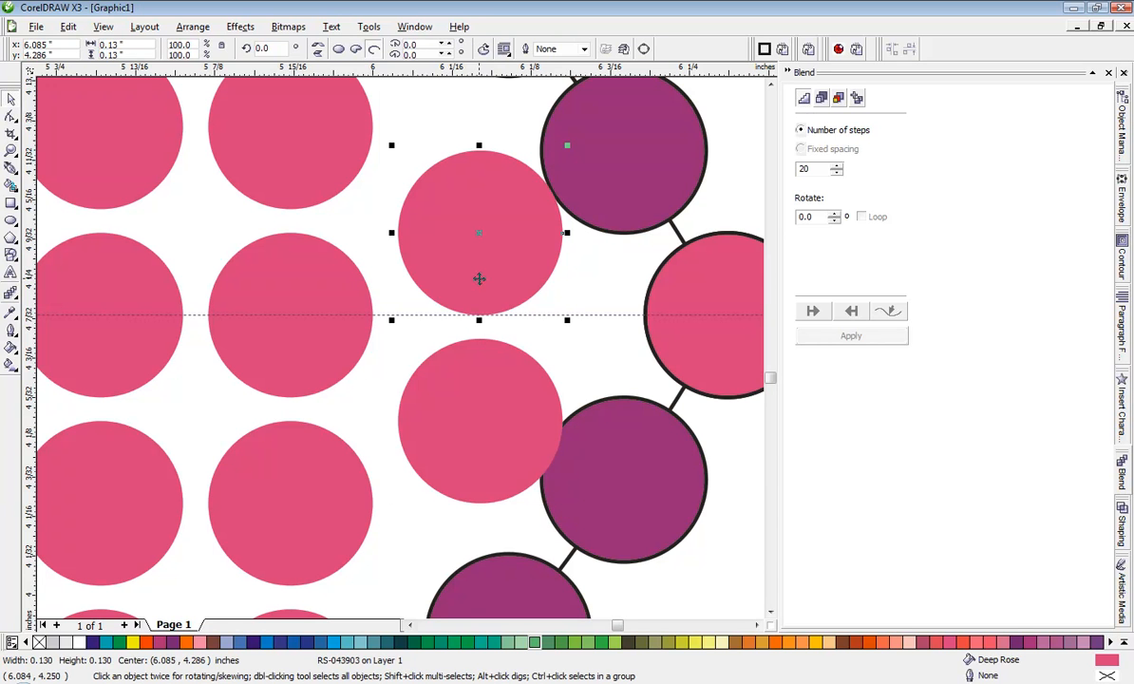
{"action": "left_click", "coordinate": [486, 356], "text": "shift"}
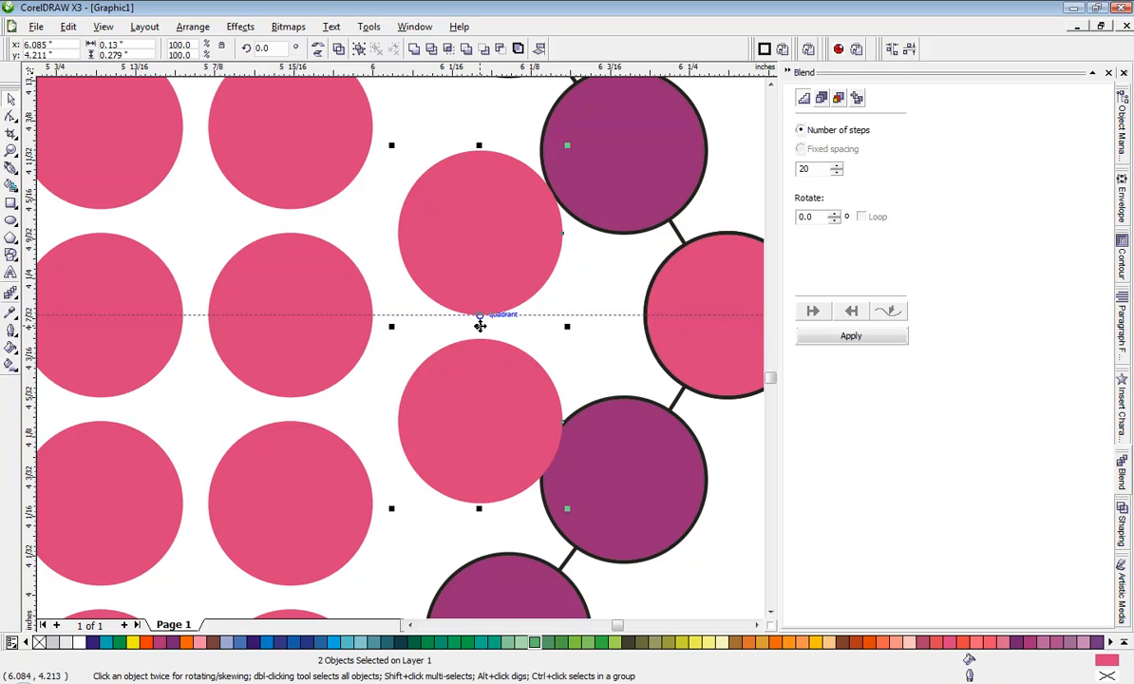
{"action": "left_click_drag", "start_coordinate": [480, 325], "coordinate": [442, 355]}
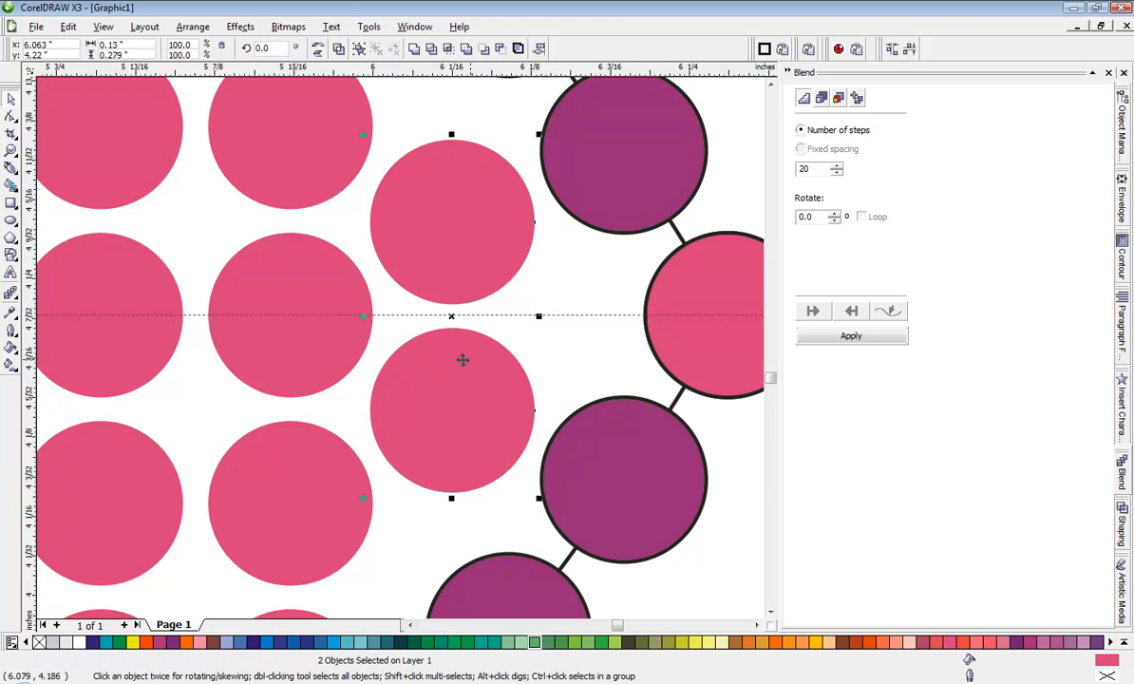
{"action": "scroll", "coordinate": [463, 359], "scroll_direction": "up", "scroll_amount": 2}
{"action": "left_click_drag", "start_coordinate": [409, 354], "coordinate": [405, 352]}
{"action": "scroll", "coordinate": [401, 347], "scroll_direction": "down", "scroll_amount": 3}
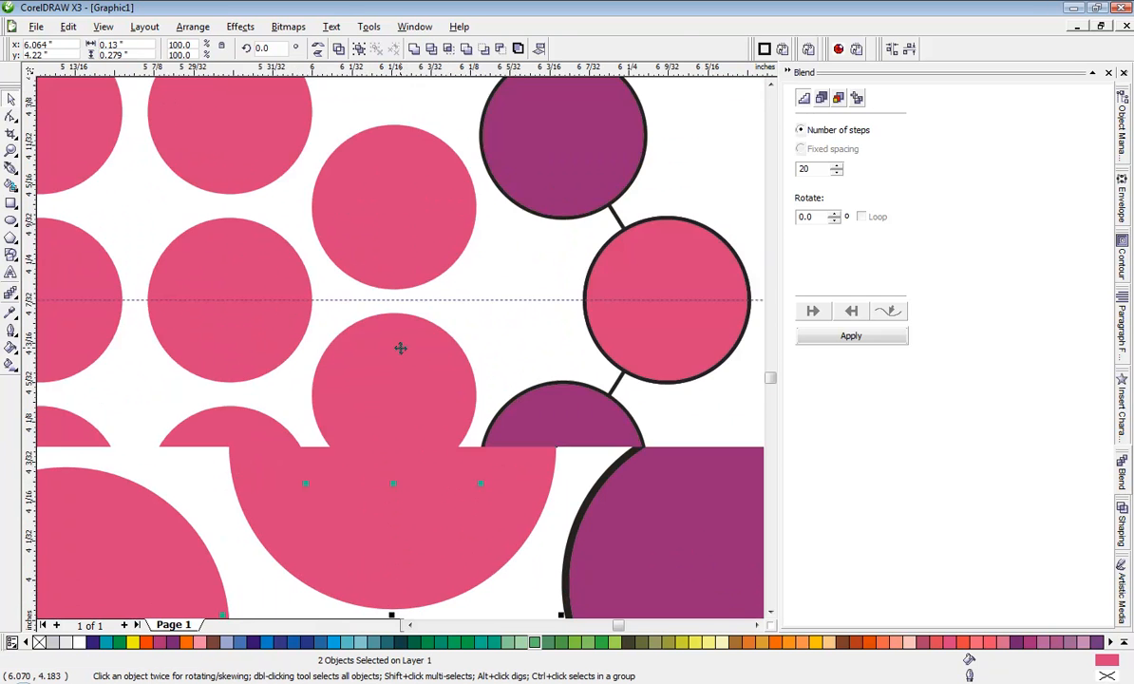
{"action": "left_click", "coordinate": [601, 419]}
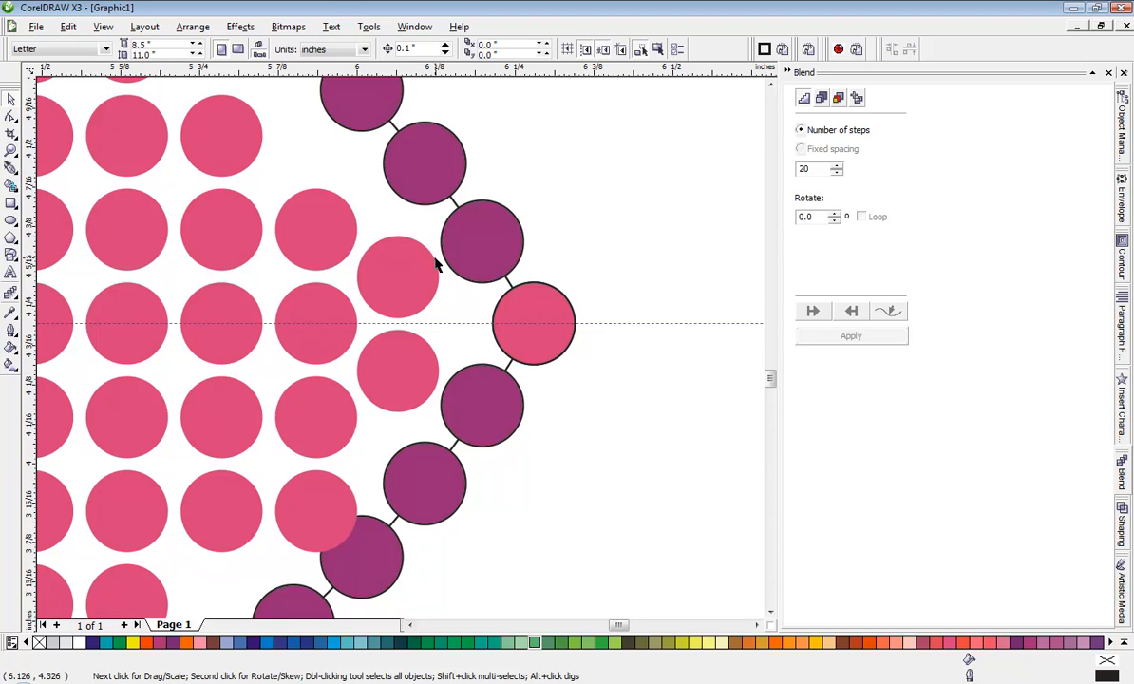
Examine the circle spacing near the leaf's tip and compare it with the finished football design on the black background
{"action": "scroll", "coordinate": [622, 459], "scroll_direction": "down", "scroll_amount": 1}
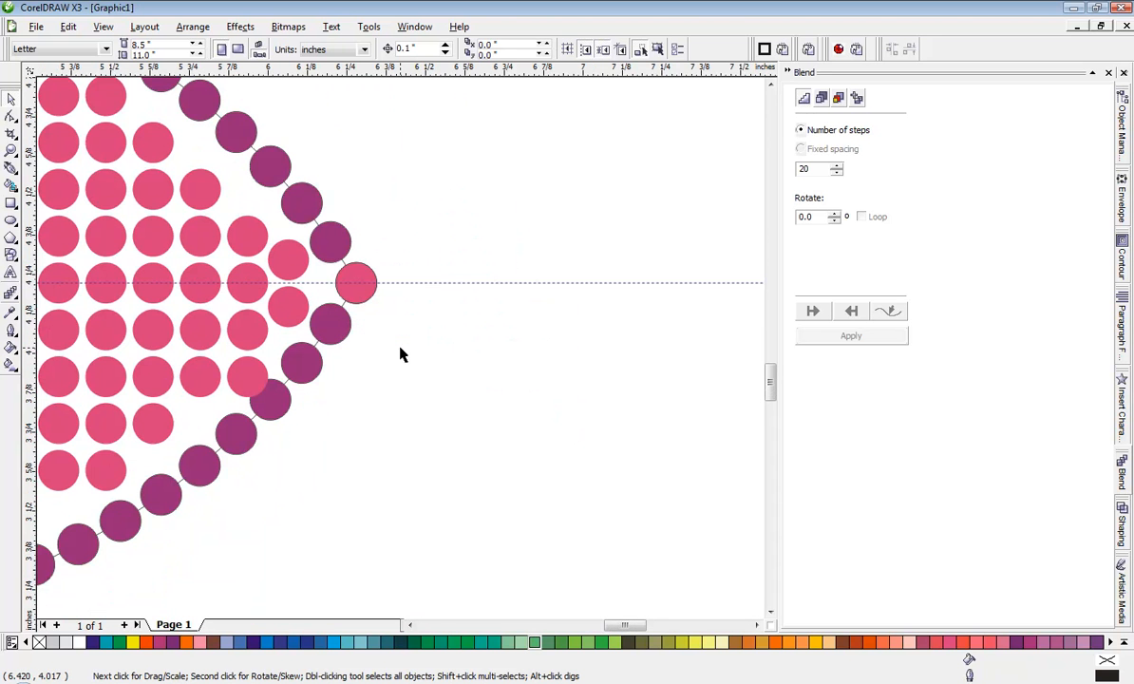
{"action": "scroll", "coordinate": [233, 299], "scroll_direction": "up", "scroll_amount": 1}
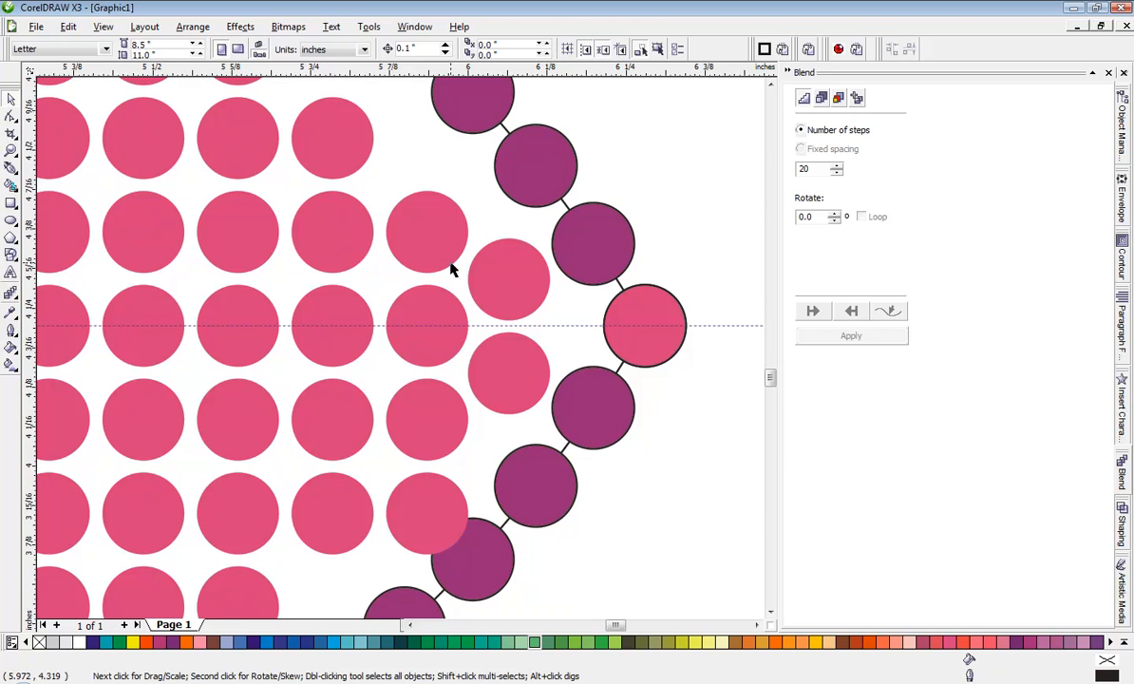
{"action": "scroll", "coordinate": [438, 248], "scroll_direction": "down", "scroll_amount": 3}
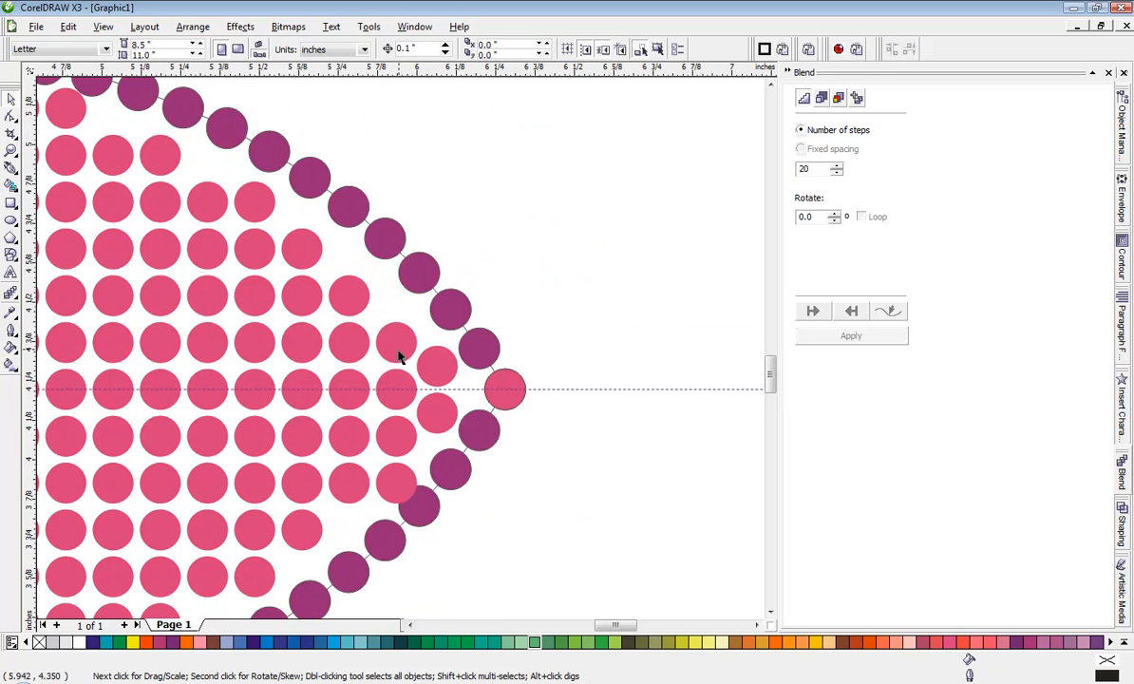
{"action": "scroll", "coordinate": [399, 354], "scroll_direction": "down", "scroll_amount": 5}
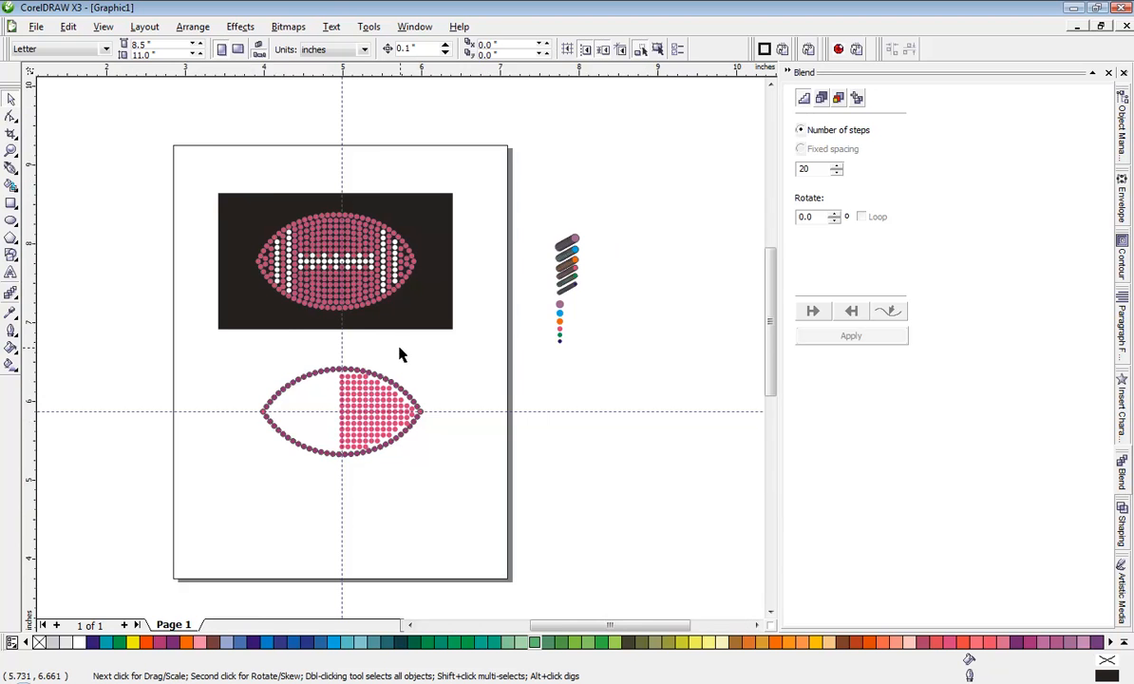
{"action": "scroll", "coordinate": [400, 348], "scroll_direction": "up", "scroll_amount": 4}
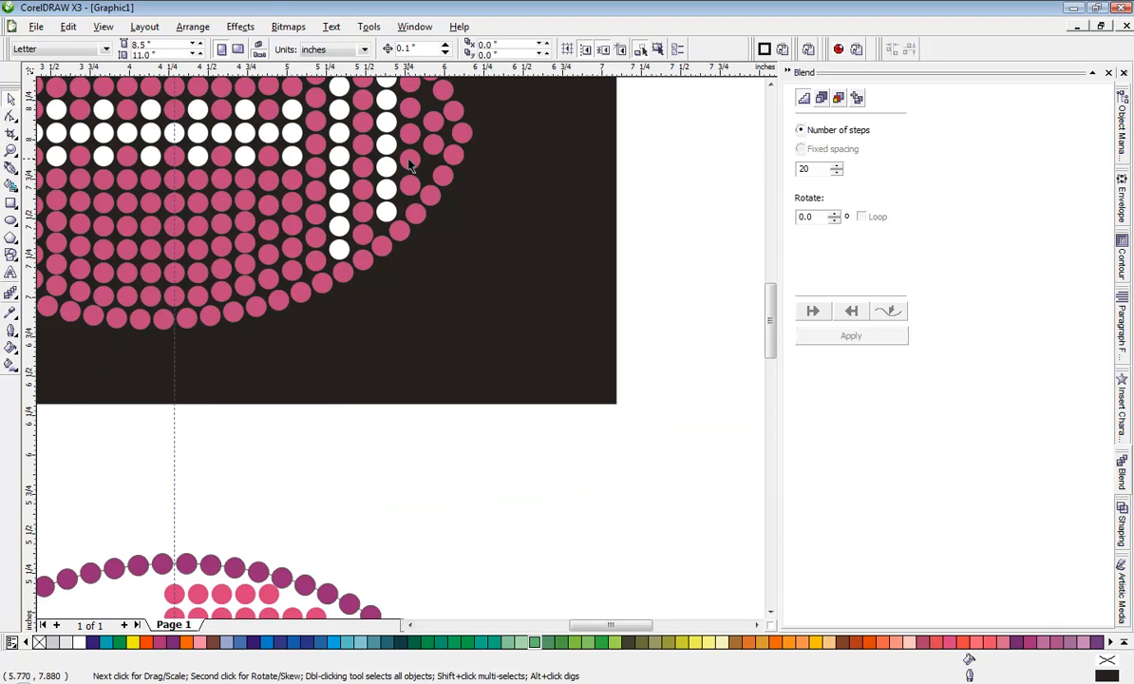
{"action": "scroll", "coordinate": [400, 352], "scroll_direction": "down", "scroll_amount": 4}
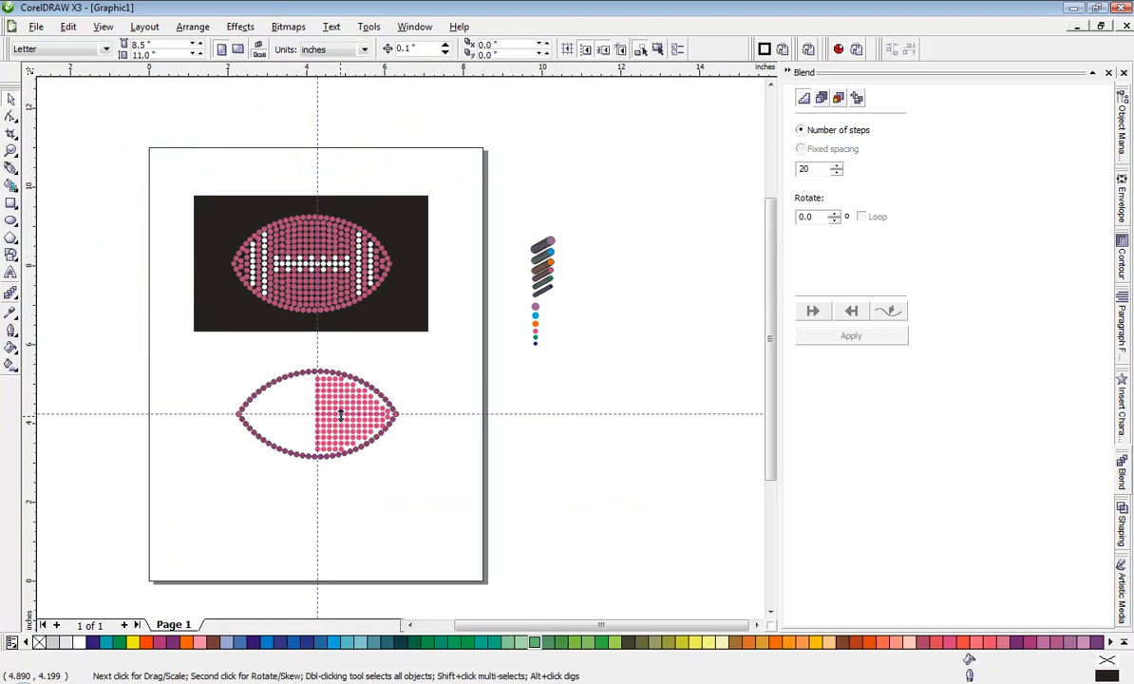
Move the outermost circle of the row just above the guideline straight up to about y 4.471", beneath the upper arc
{"action": "scroll", "coordinate": [342, 408], "scroll_direction": "up", "scroll_amount": 2}
{"action": "scroll", "coordinate": [418, 352], "scroll_direction": "up", "scroll_amount": 2}
{"action": "scroll", "coordinate": [398, 349], "scroll_direction": "up", "scroll_amount": 2}
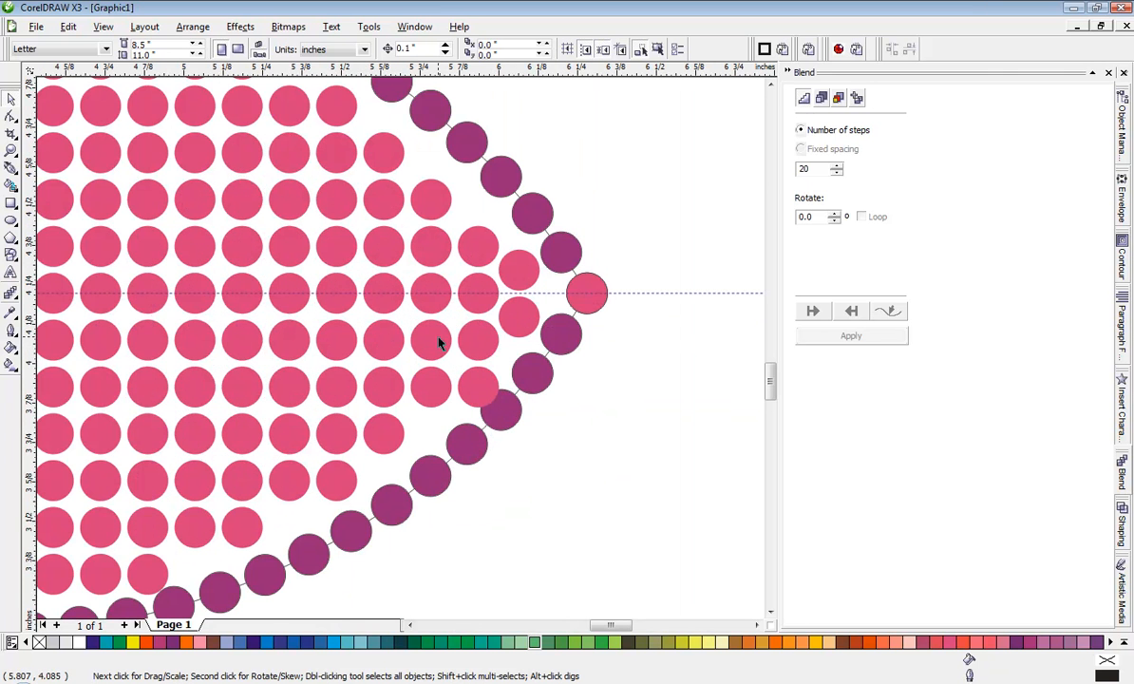
{"action": "left_click", "coordinate": [480, 248]}
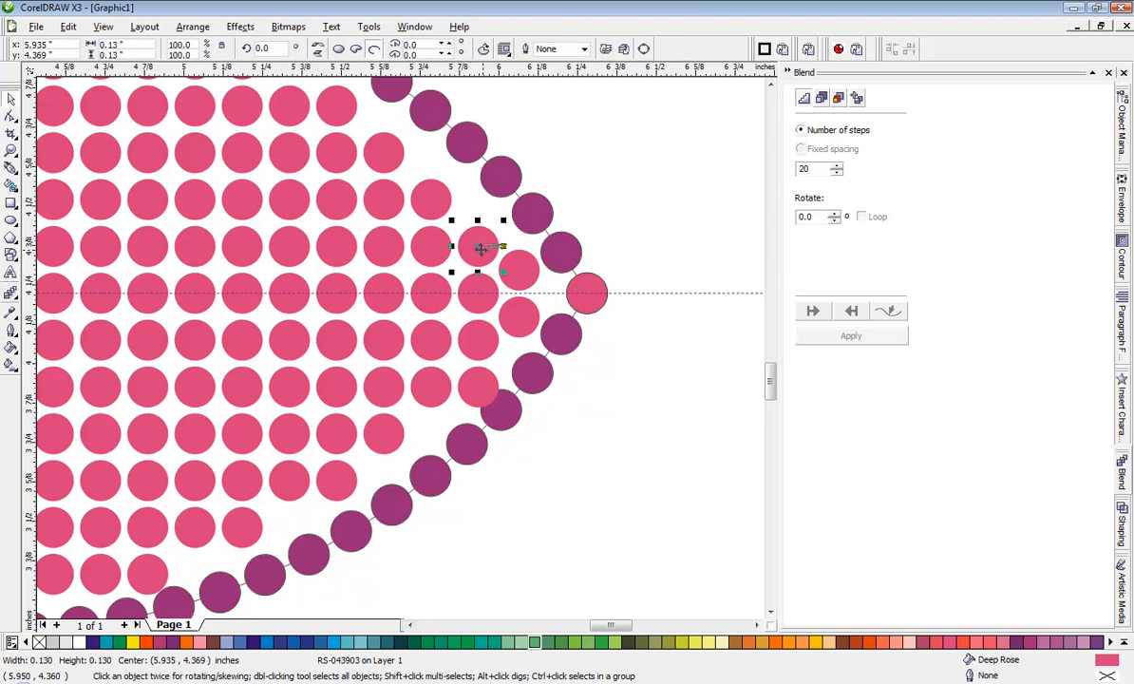
{"action": "scroll", "coordinate": [456, 224], "scroll_direction": "up", "scroll_amount": 2}
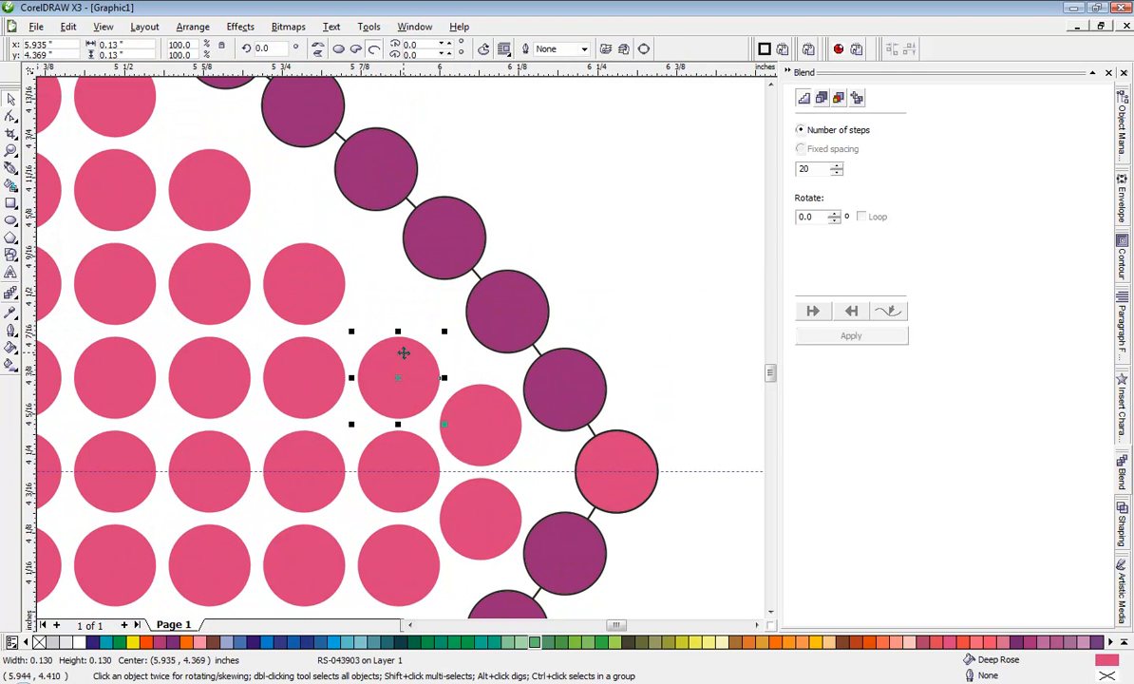
{"action": "mouse_move", "coordinate": [402, 353]}
{"action": "left_mouse_down"}
{"action": "mouse_move", "coordinate": [398, 371]}
{"action": "mouse_move", "coordinate": [392, 291]}
{"action": "left_mouse_up"}
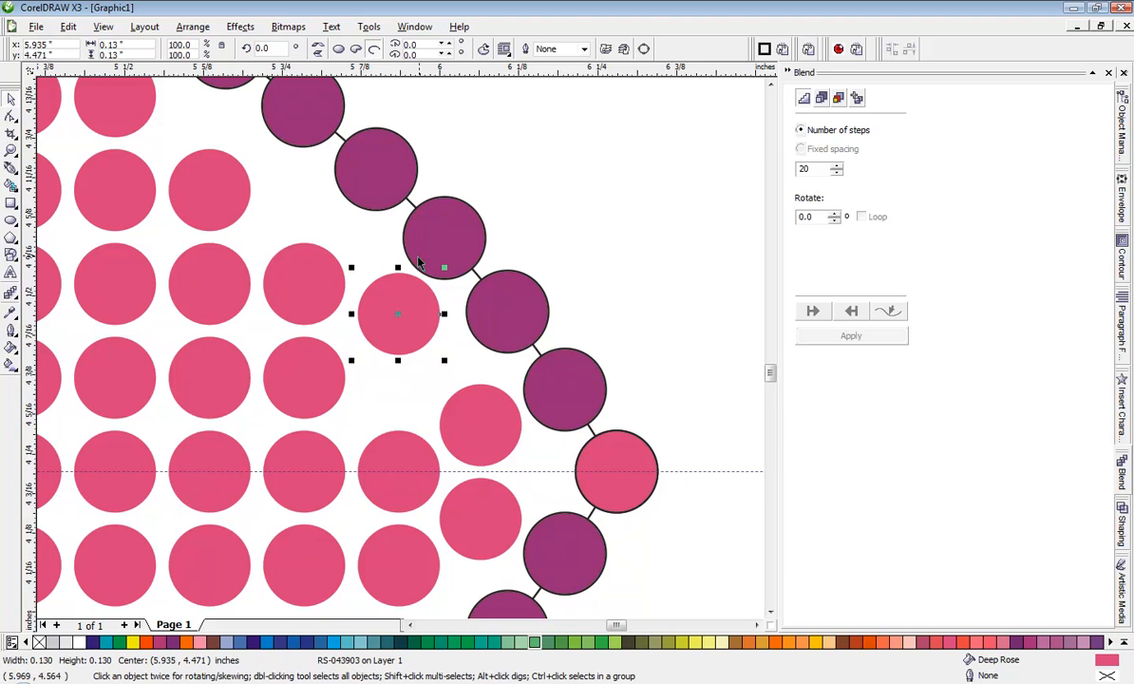
{"action": "scroll", "coordinate": [407, 328], "scroll_direction": "down", "scroll_amount": 3}
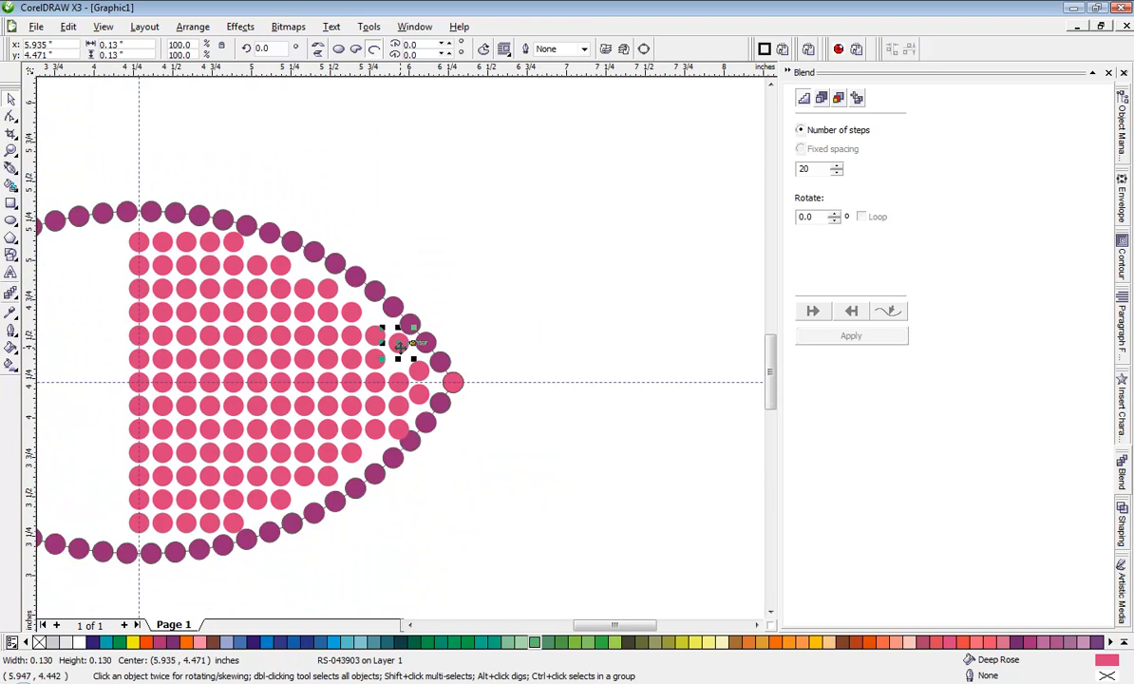
Move the second-to-last circle in the second row below the guideline straight down to about y 3.834", just inside the lower arc
{"action": "scroll", "coordinate": [400, 354], "scroll_direction": "up", "scroll_amount": 3}
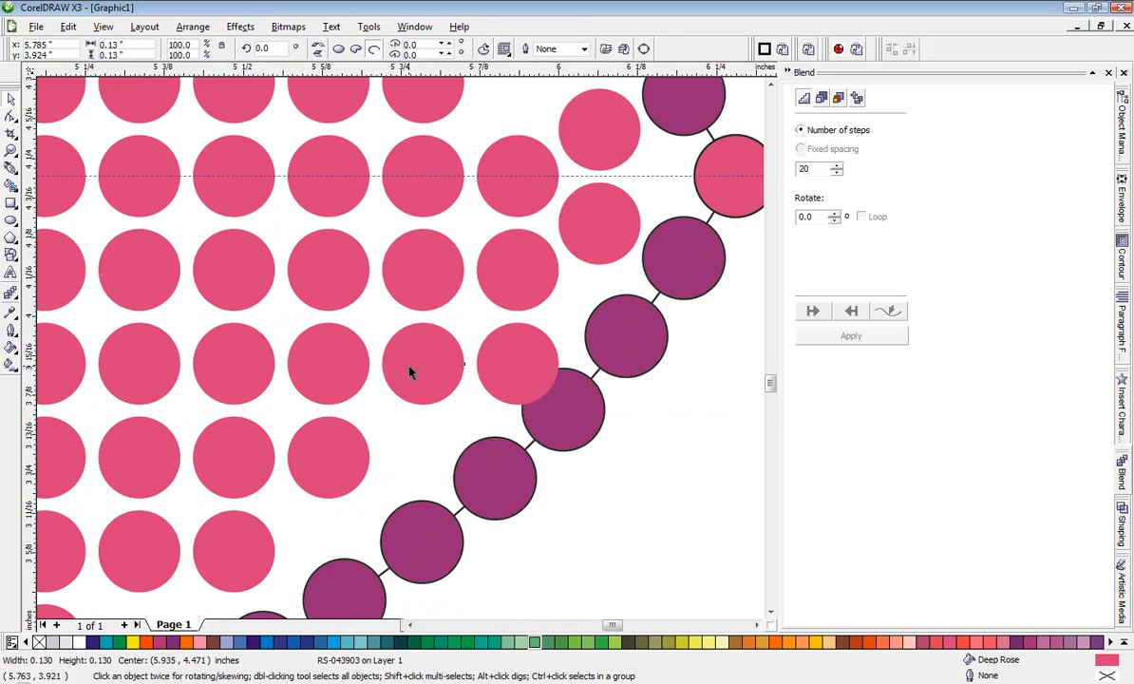
{"action": "key", "text": "Escape"}
{"action": "left_click_drag", "start_coordinate": [432, 386], "coordinate": [423, 446]}
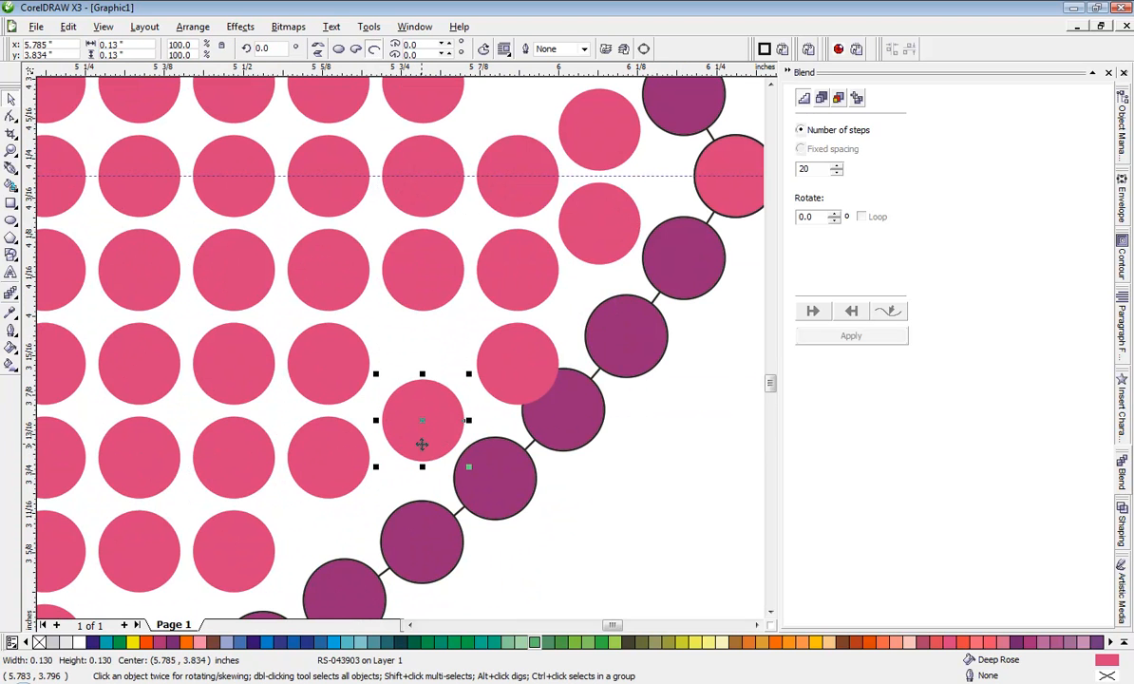
{"action": "left_click", "coordinate": [594, 539]}
{"action": "scroll", "coordinate": [462, 438], "scroll_direction": "down", "scroll_amount": 1}
{"action": "scroll", "coordinate": [390, 321], "scroll_direction": "down", "scroll_amount": 1}
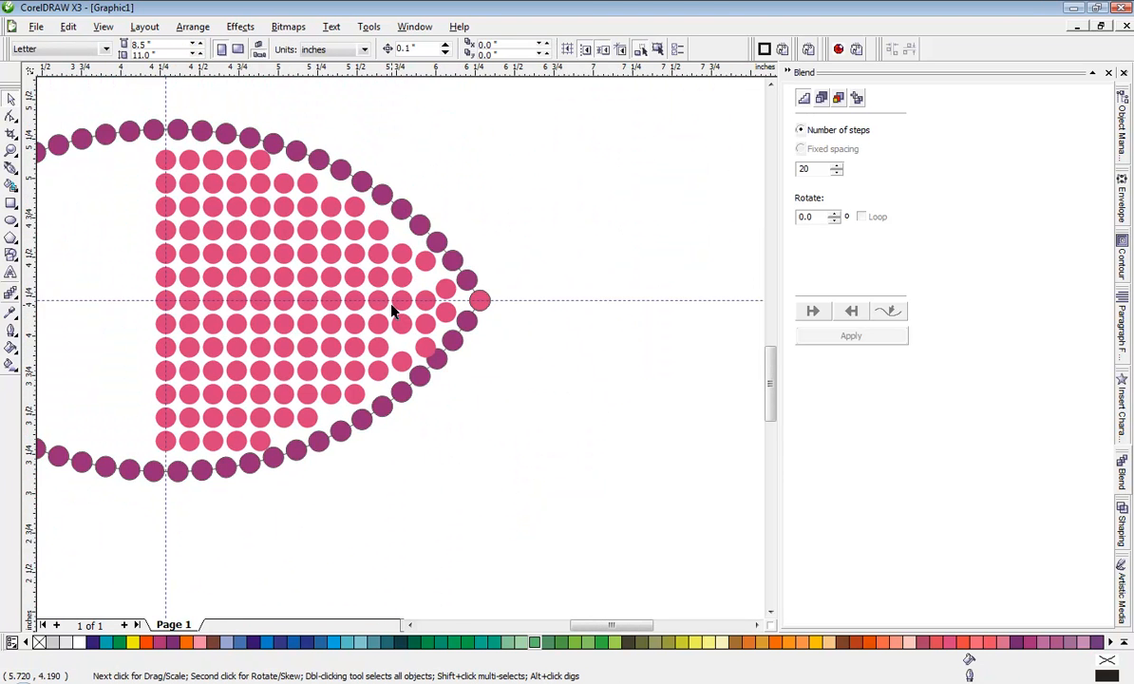
Move the outermost circle in the second row below the guideline straight up to about y 3.974", clear of the lower arc
{"action": "scroll", "coordinate": [394, 314], "scroll_direction": "up", "scroll_amount": 1}
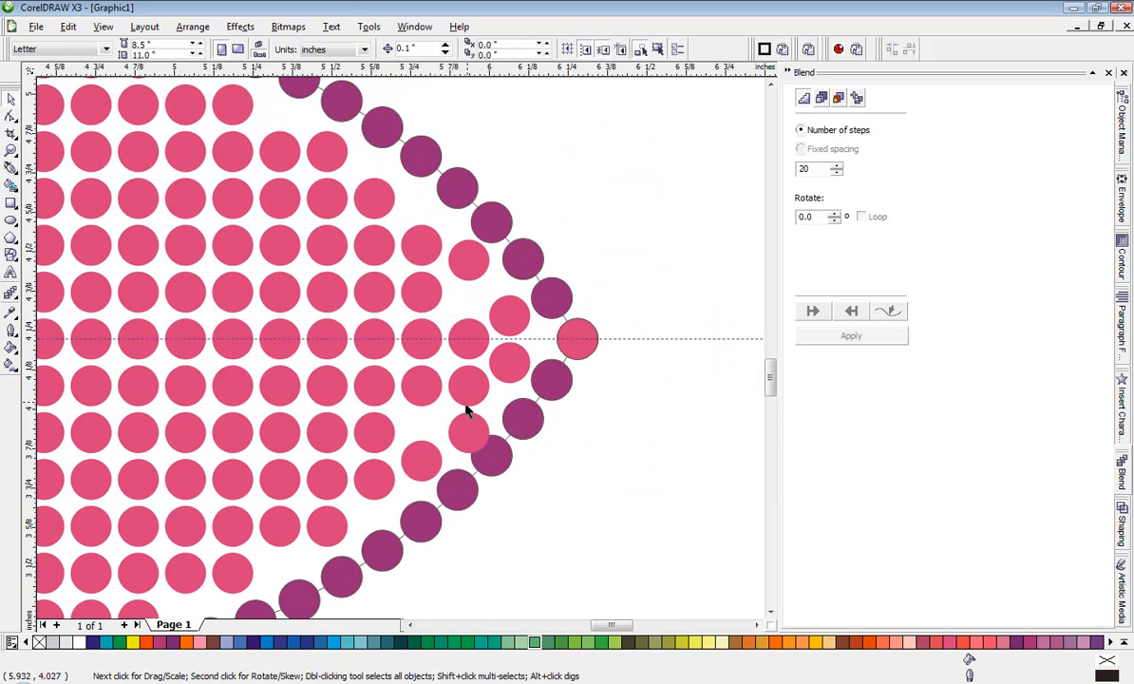
{"action": "scroll", "coordinate": [433, 391], "scroll_direction": "up", "scroll_amount": 1}
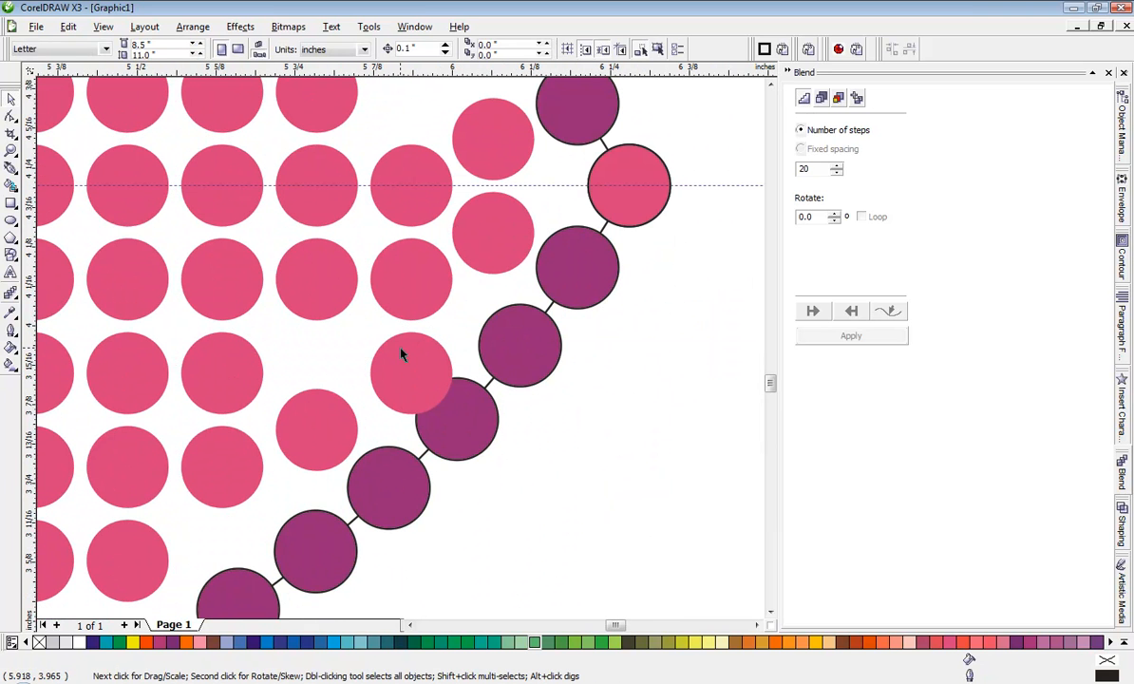
{"action": "left_click", "coordinate": [400, 349]}
{"action": "left_click_drag", "start_coordinate": [405, 354], "coordinate": [407, 314]}
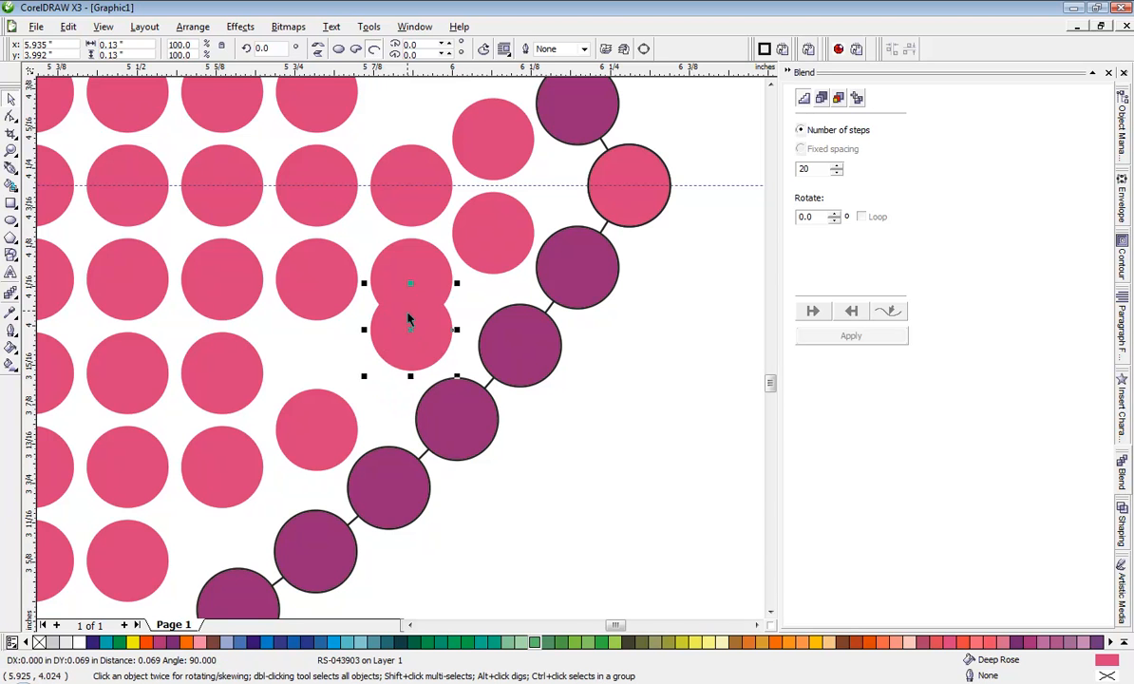
{"action": "scroll", "coordinate": [404, 328], "scroll_direction": "up", "scroll_amount": 2}
{"action": "left_click_drag", "start_coordinate": [400, 361], "coordinate": [408, 405]}
{"action": "scroll", "coordinate": [400, 348], "scroll_direction": "down", "scroll_amount": 2}
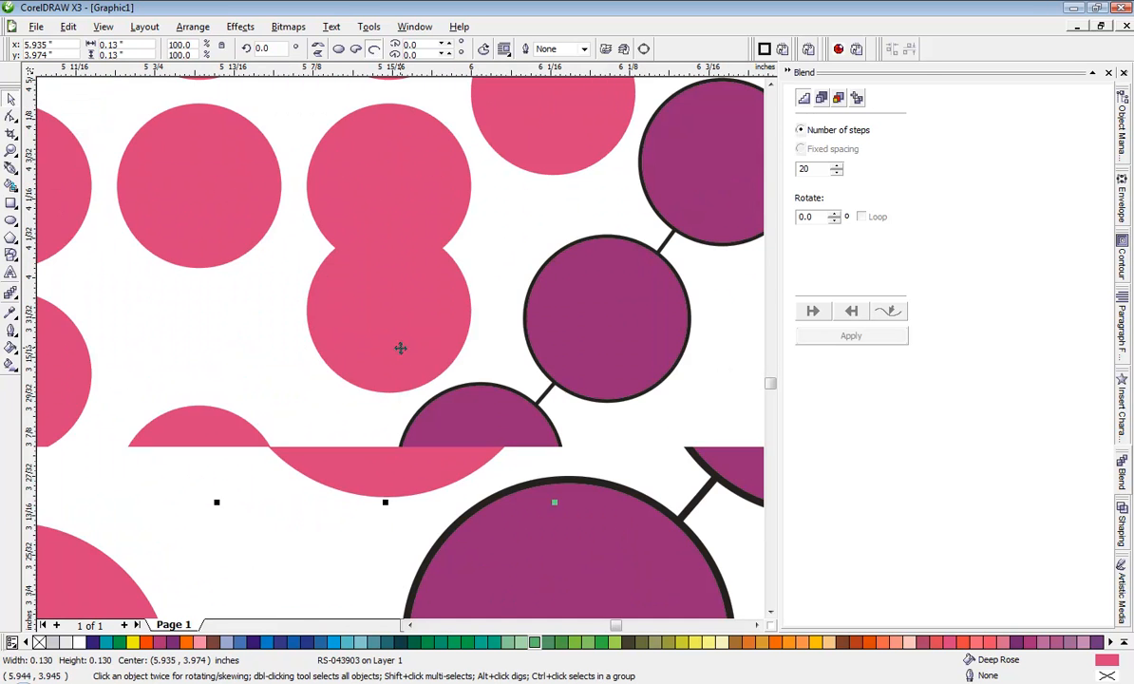
{"action": "scroll", "coordinate": [400, 347], "scroll_direction": "down", "scroll_amount": 1}
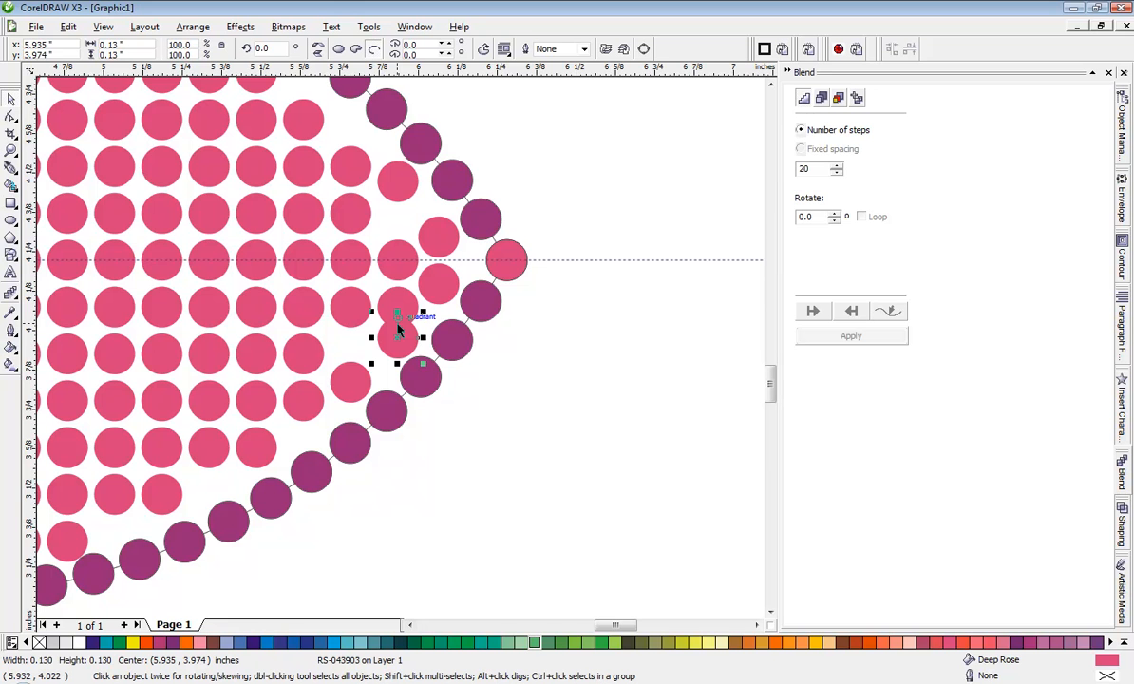
Select the four circles in the column at x 5.935" and distribute them with equal vertical spacing
{"action": "scroll", "coordinate": [397, 326], "scroll_direction": "up", "scroll_amount": 1}
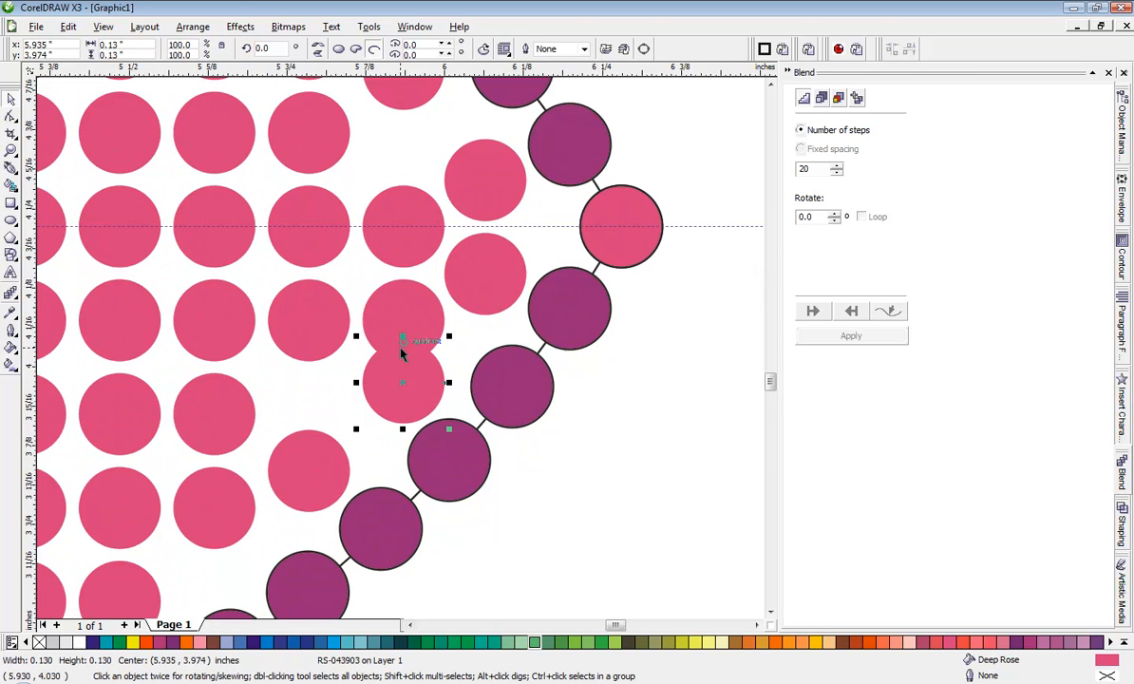
{"action": "left_click", "coordinate": [392, 313], "text": "shift"}
{"action": "left_click", "coordinate": [412, 207], "text": "shift"}
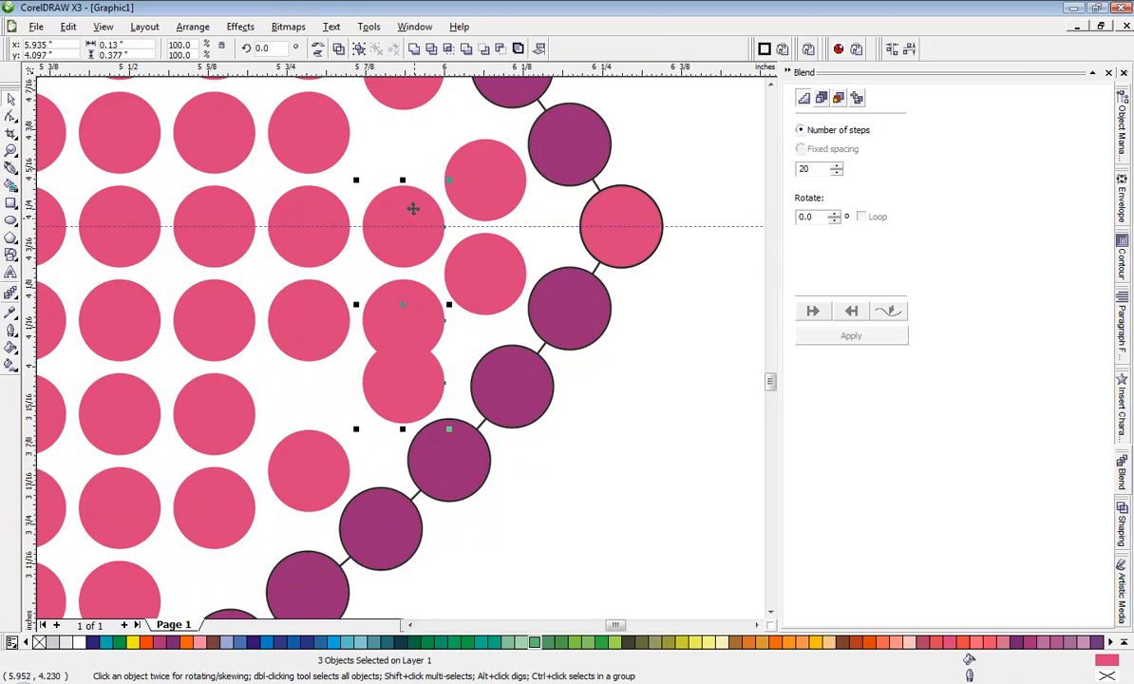
{"action": "left_click", "coordinate": [396, 106], "text": "shift"}
{"action": "scroll", "coordinate": [403, 352], "scroll_direction": "down", "scroll_amount": 1}
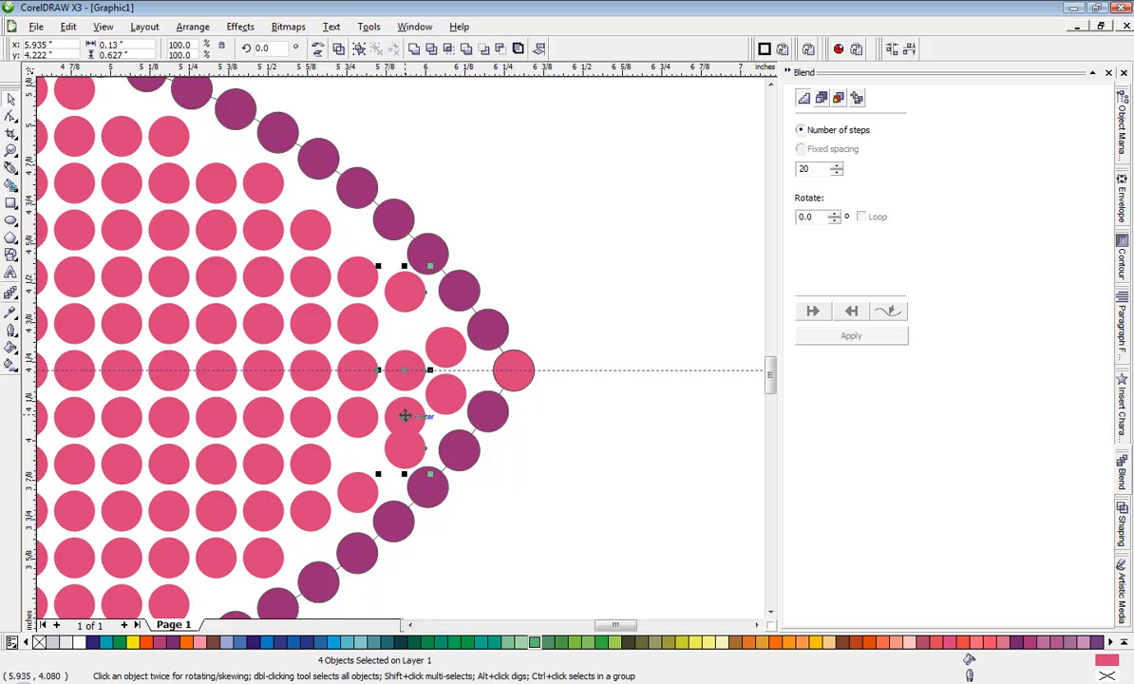
{"action": "key", "text": "shift+a"}
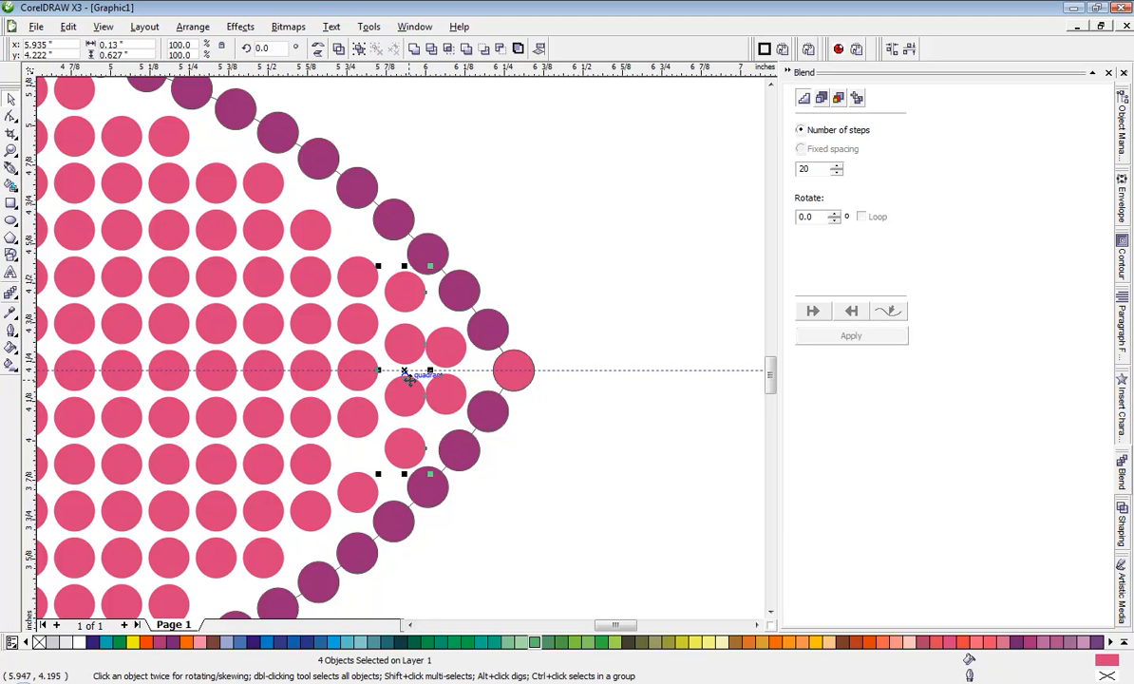
Shift the evenly spaced four-circle column horizontally inward to about x 5.921", separating it from the tip pair
{"action": "scroll", "coordinate": [404, 359], "scroll_direction": "up", "scroll_amount": 2}
{"action": "scroll", "coordinate": [401, 348], "scroll_direction": "up", "scroll_amount": 2}
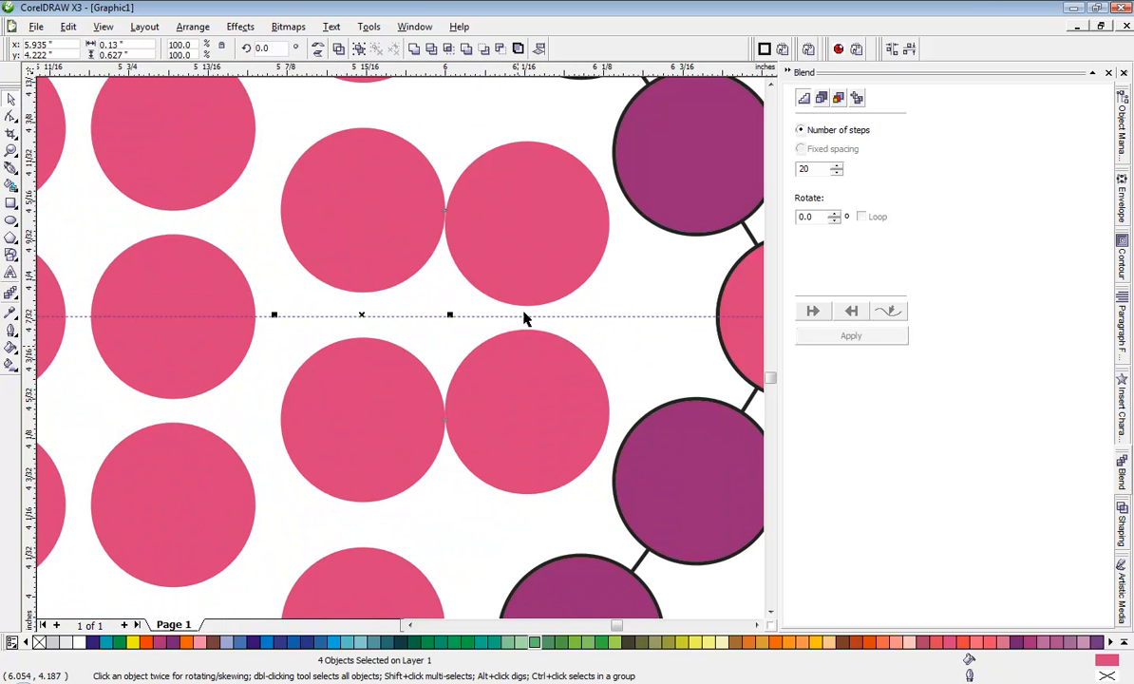
{"action": "scroll", "coordinate": [355, 367], "scroll_direction": "down", "scroll_amount": 2}
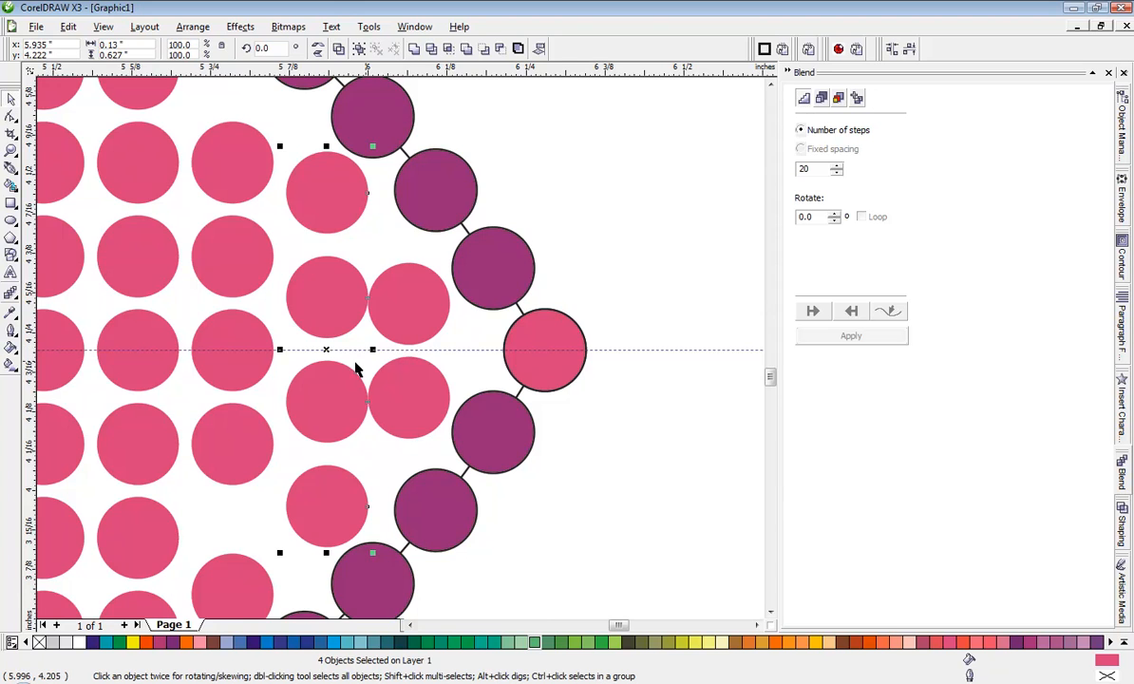
{"action": "scroll", "coordinate": [354, 368], "scroll_direction": "up", "scroll_amount": 4}
{"action": "left_click_drag", "start_coordinate": [400, 321], "coordinate": [370, 320]}
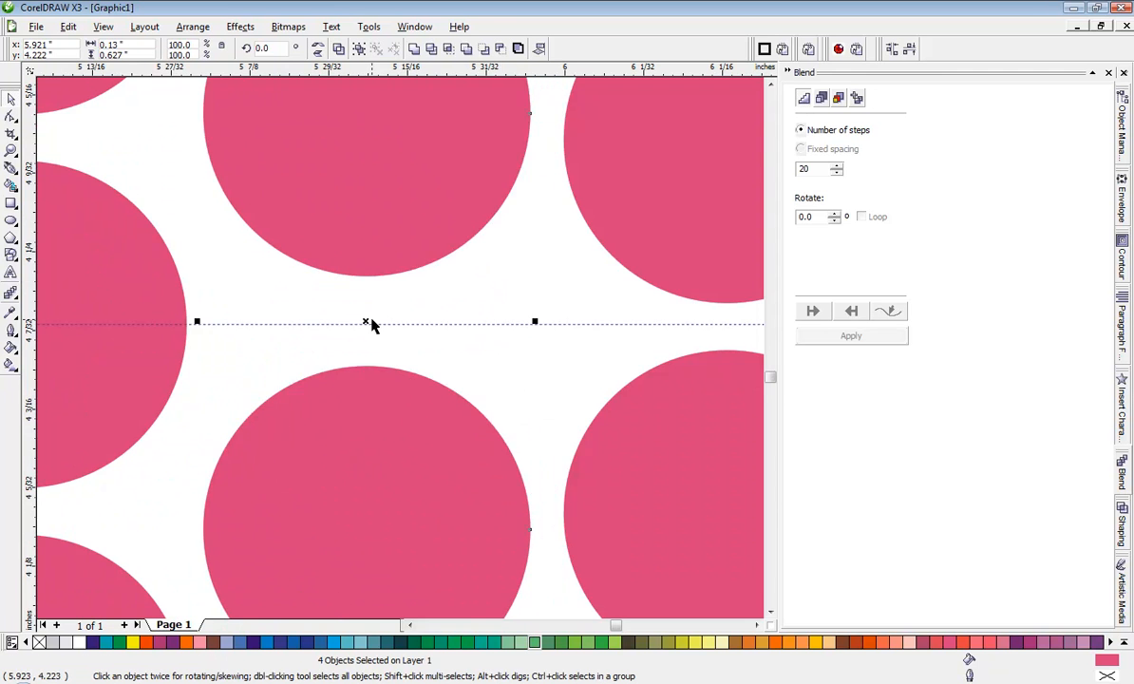
{"action": "scroll", "coordinate": [372, 320], "scroll_direction": "down", "scroll_amount": 2}
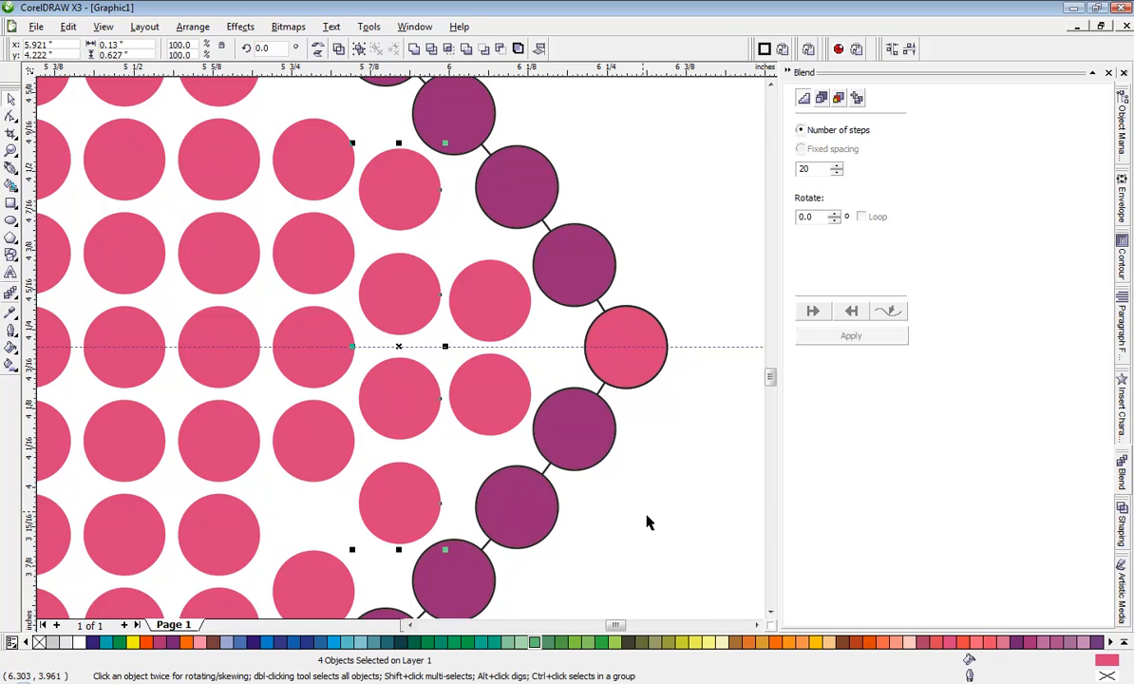
{"action": "left_click", "coordinate": [605, 491]}
{"action": "scroll", "coordinate": [375, 331], "scroll_direction": "down", "scroll_amount": 1}
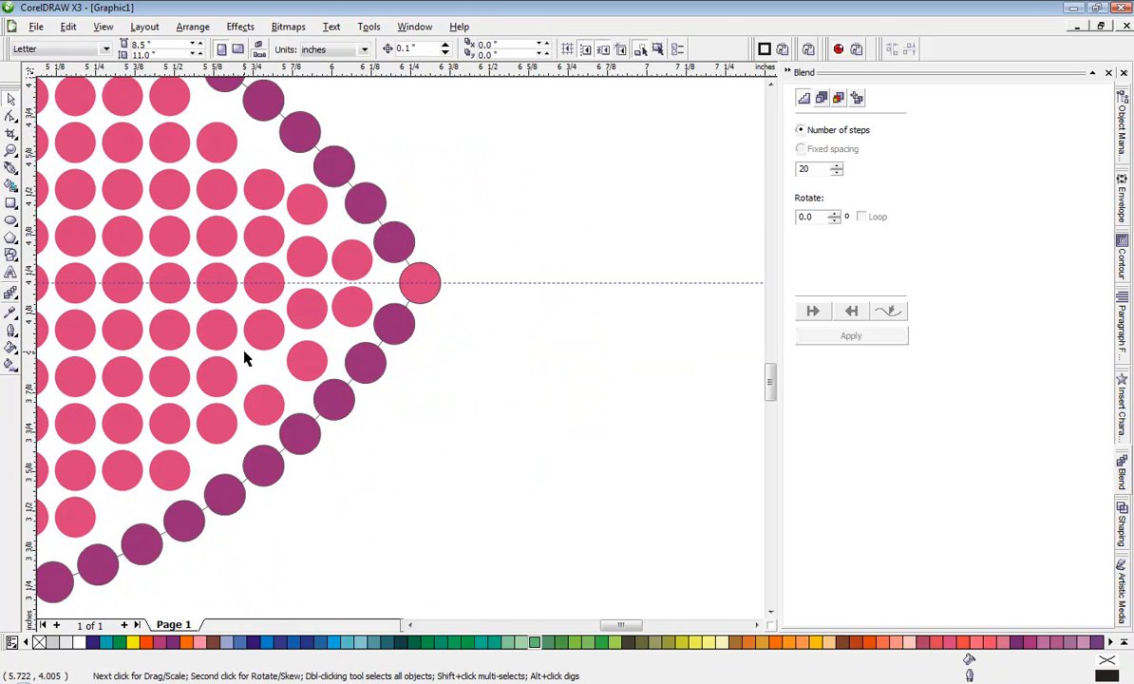
Move the uppermost circle of the column at x 5.785" straight up to about y 4.607", just beneath the upper arc
{"action": "scroll", "coordinate": [258, 404], "scroll_direction": "up", "scroll_amount": 1}
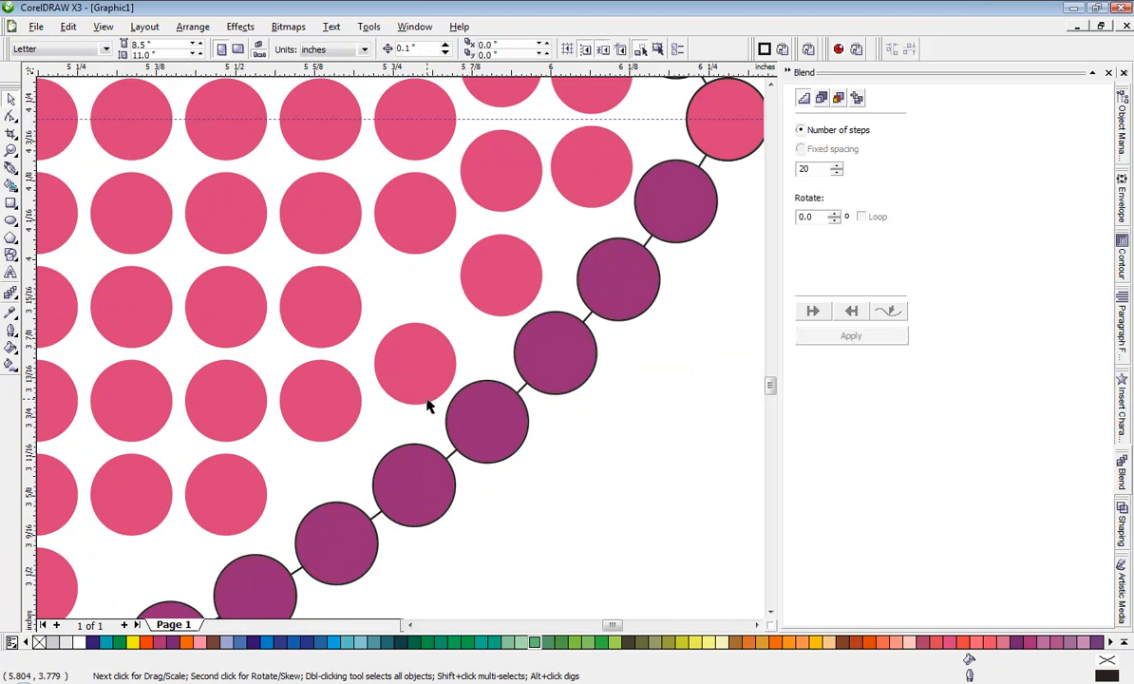
{"action": "scroll", "coordinate": [397, 311], "scroll_direction": "down", "scroll_amount": 1}
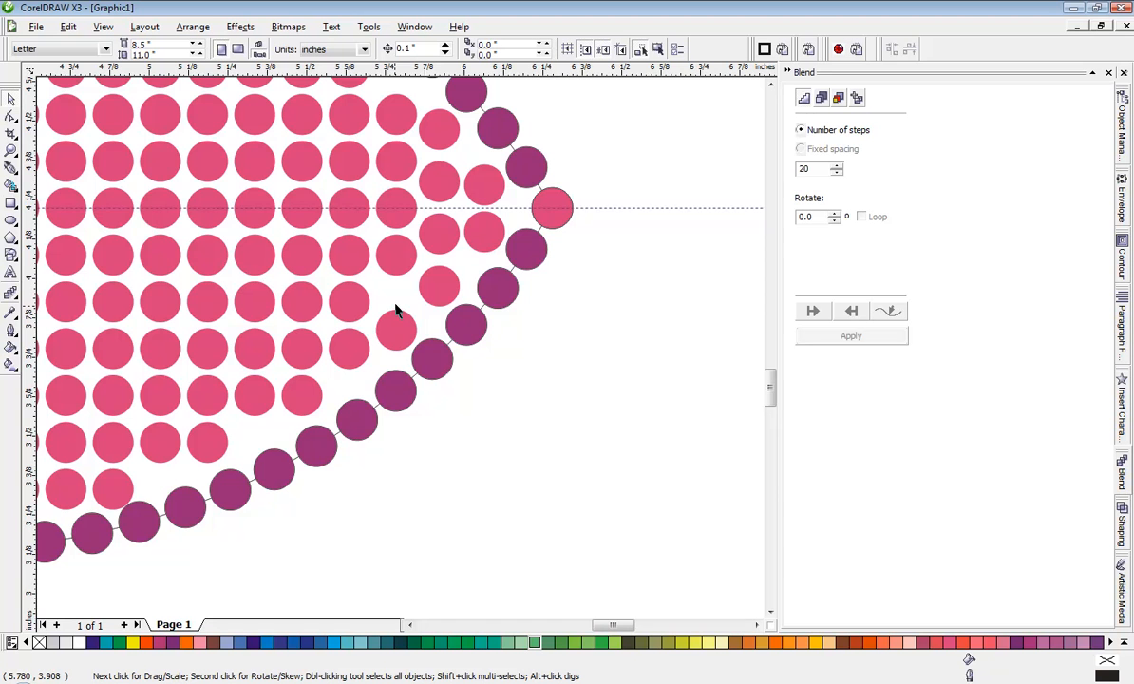
{"action": "scroll", "coordinate": [386, 233], "scroll_direction": "down", "scroll_amount": 1}
{"action": "scroll", "coordinate": [405, 342], "scroll_direction": "up", "scroll_amount": 3}
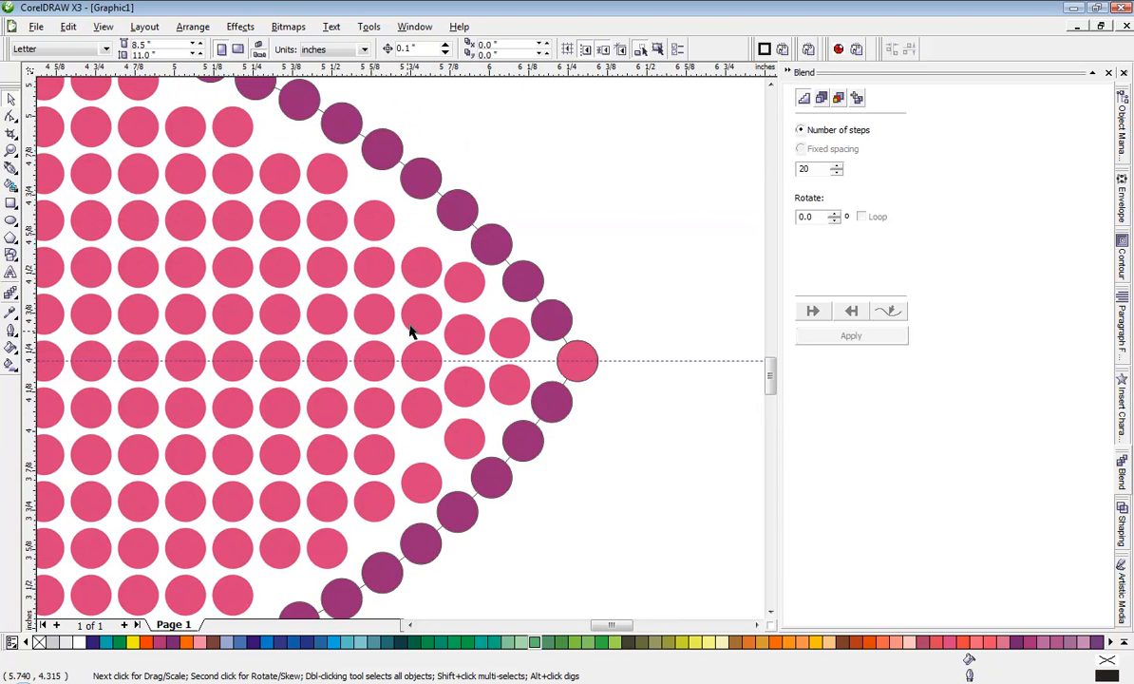
{"action": "left_click_drag", "start_coordinate": [413, 314], "coordinate": [423, 229]}
{"action": "scroll", "coordinate": [372, 329], "scroll_direction": "down", "scroll_amount": 3}
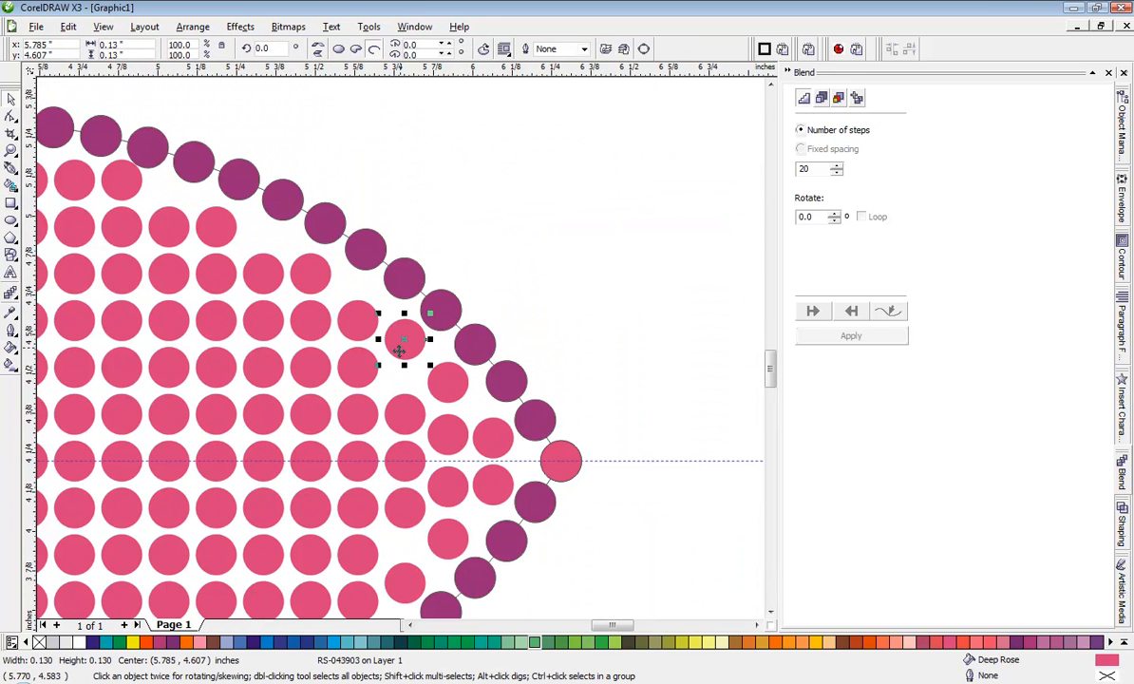
Duplicate the circle just above the guideline in the x 5.785" column straight up to about y 4.468"
{"action": "left_click", "coordinate": [401, 418]}
{"action": "scroll", "coordinate": [401, 418], "scroll_direction": "up", "scroll_amount": 2}
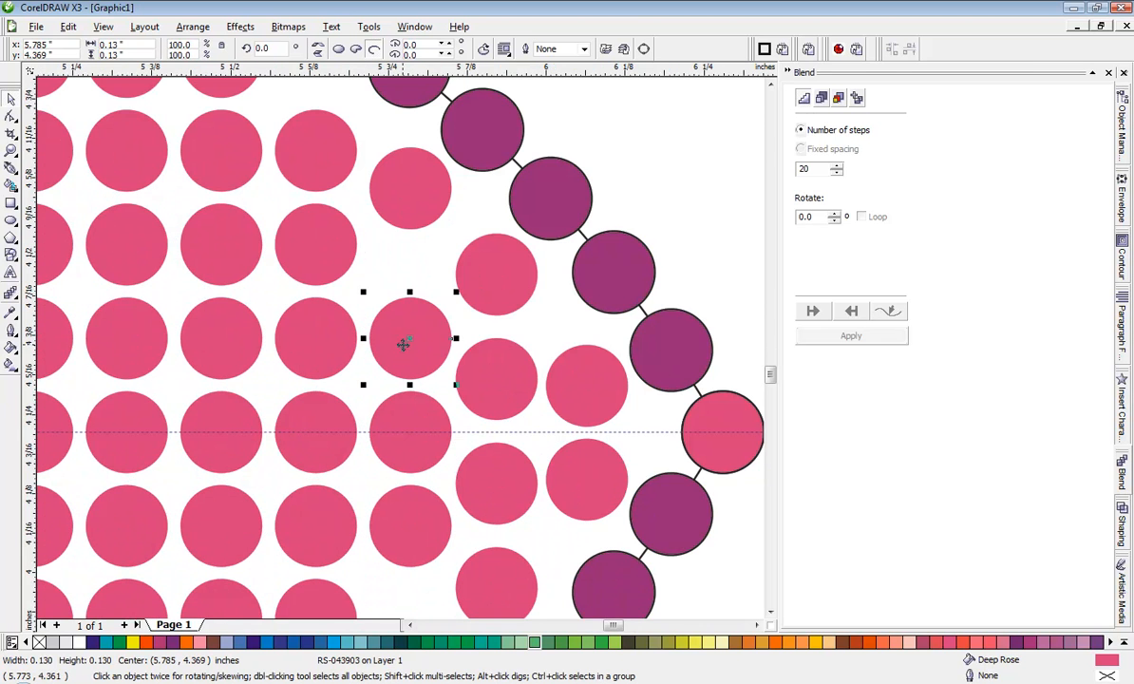
{"action": "scroll", "coordinate": [400, 345], "scroll_direction": "up", "scroll_amount": 2}
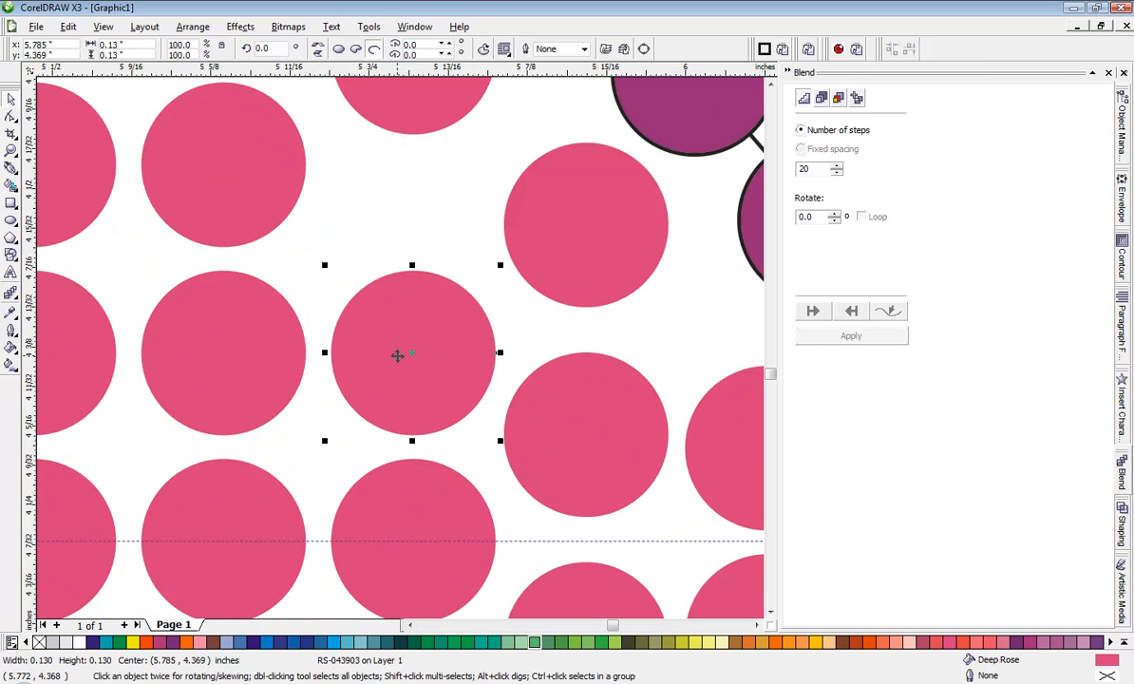
{"action": "left_click_drag", "start_coordinate": [397, 356], "coordinate": [376, 236]}
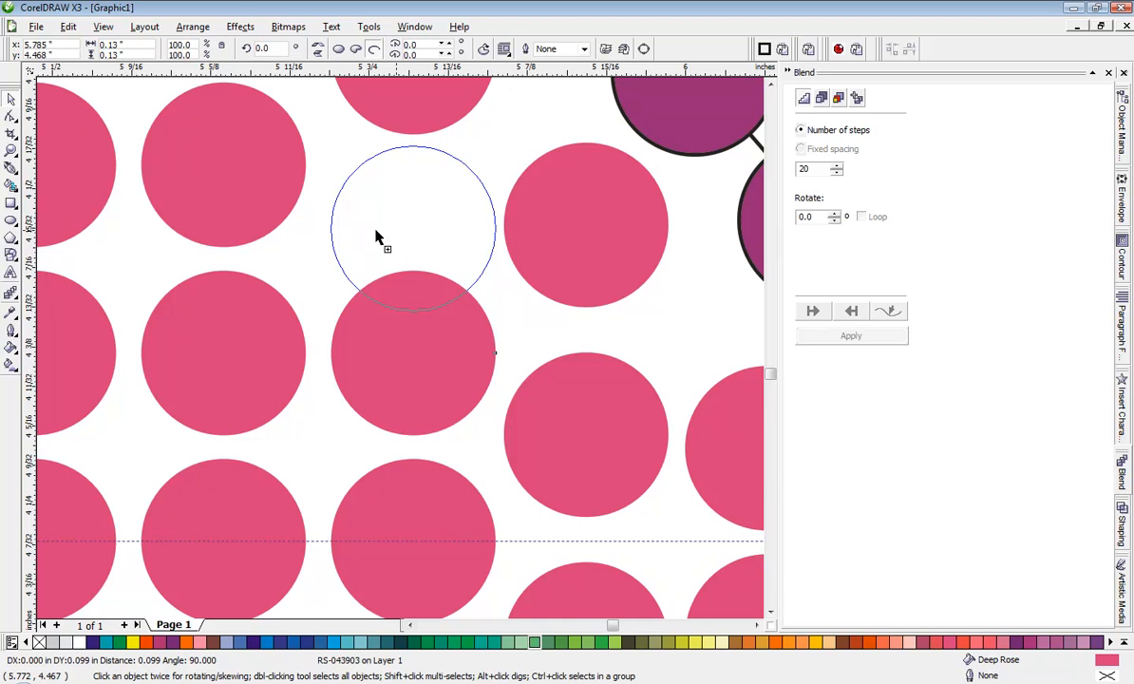
{"action": "left_click_drag", "start_coordinate": [376, 237], "coordinate": [374, 230]}
{"action": "scroll", "coordinate": [374, 324], "scroll_direction": "down", "scroll_amount": 1}
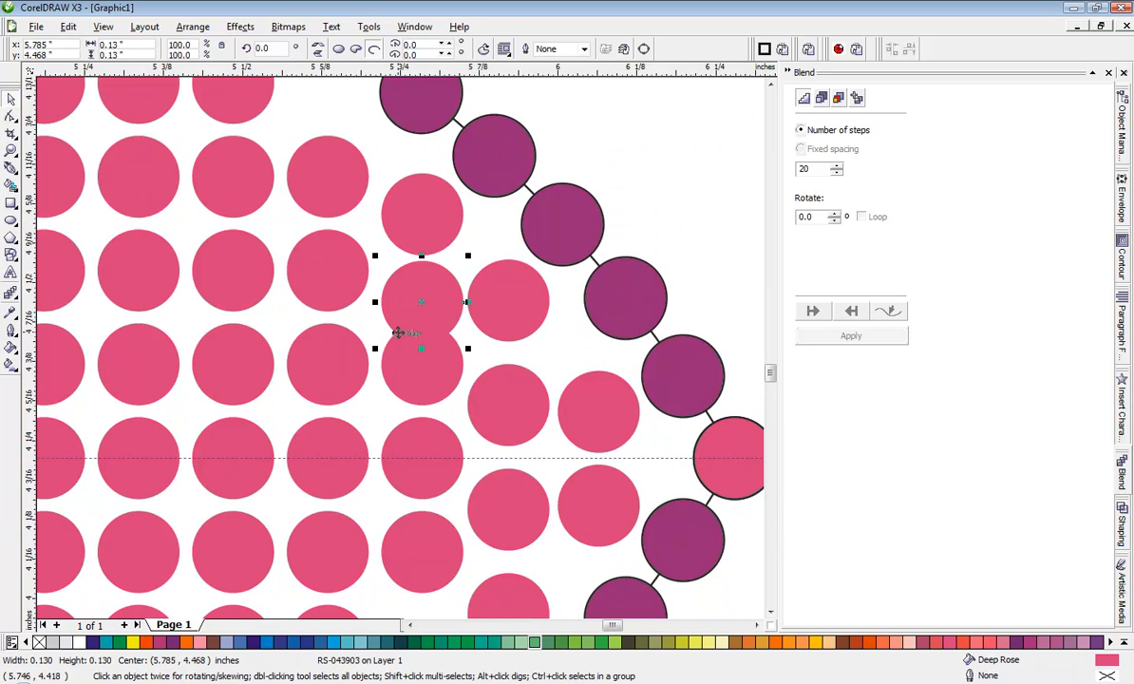
{"action": "scroll", "coordinate": [398, 333], "scroll_direction": "down", "scroll_amount": 2}
{"action": "scroll", "coordinate": [414, 525], "scroll_direction": "up", "scroll_amount": 1}
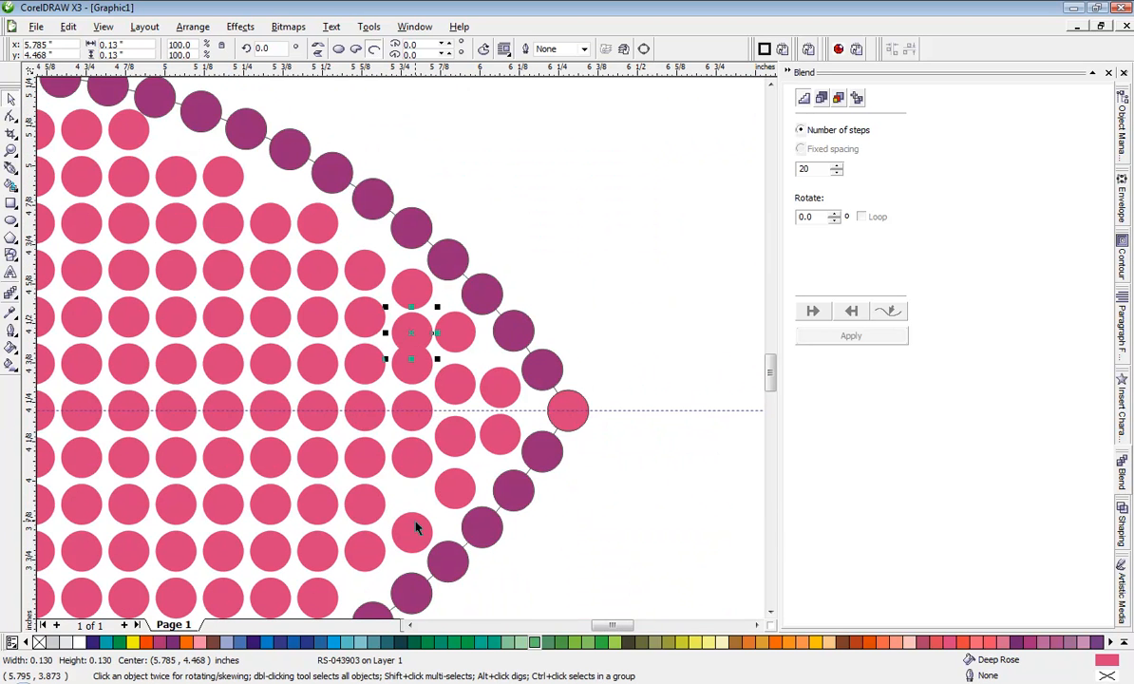
Select the six circles in the column at x 5.785" and distribute them with equal vertical spacing
{"action": "left_click", "coordinate": [414, 529]}
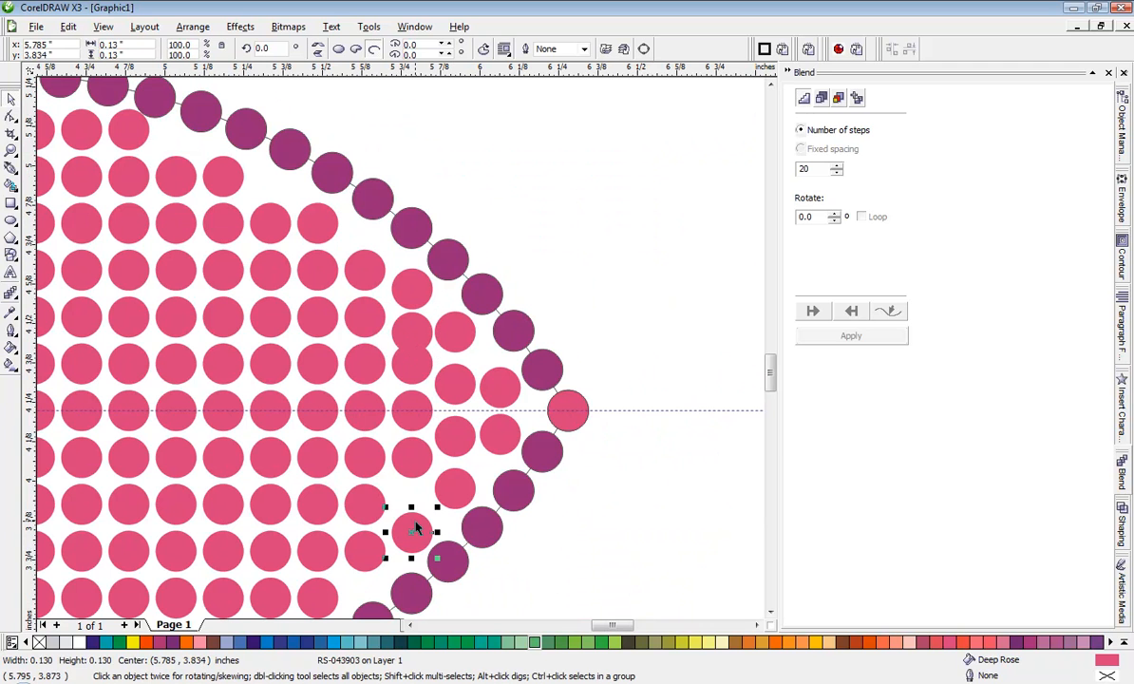
{"action": "left_click", "coordinate": [411, 460], "text": "shift"}
{"action": "left_click", "coordinate": [410, 397], "text": "shift"}
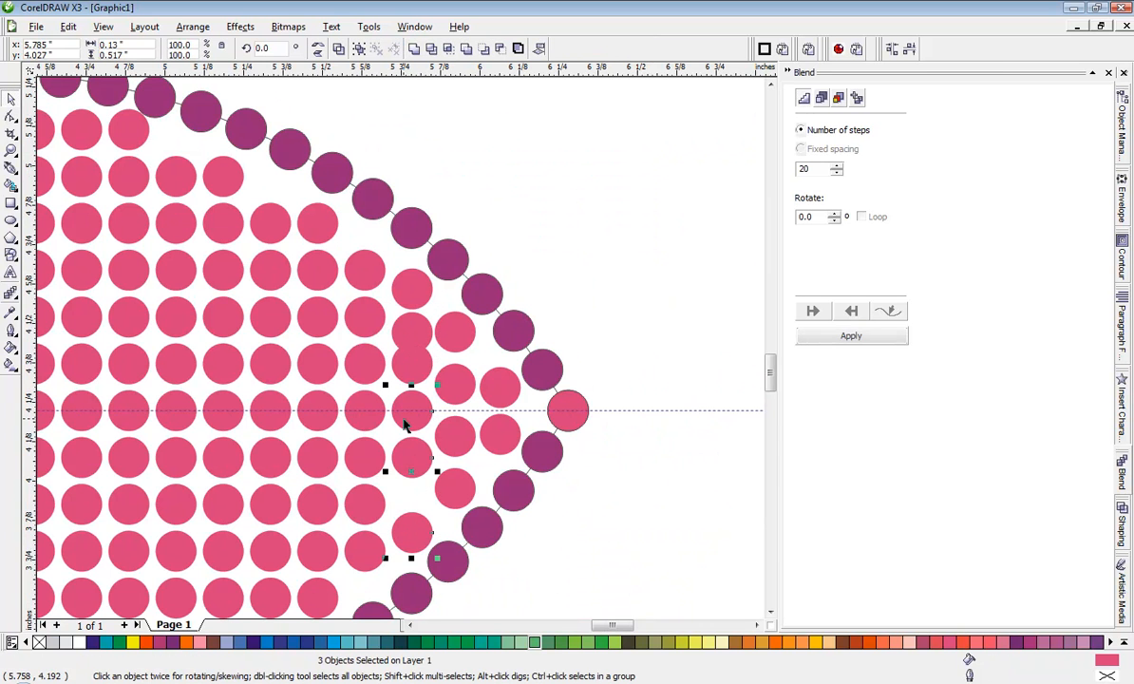
{"action": "left_click", "coordinate": [409, 364], "text": "shift"}
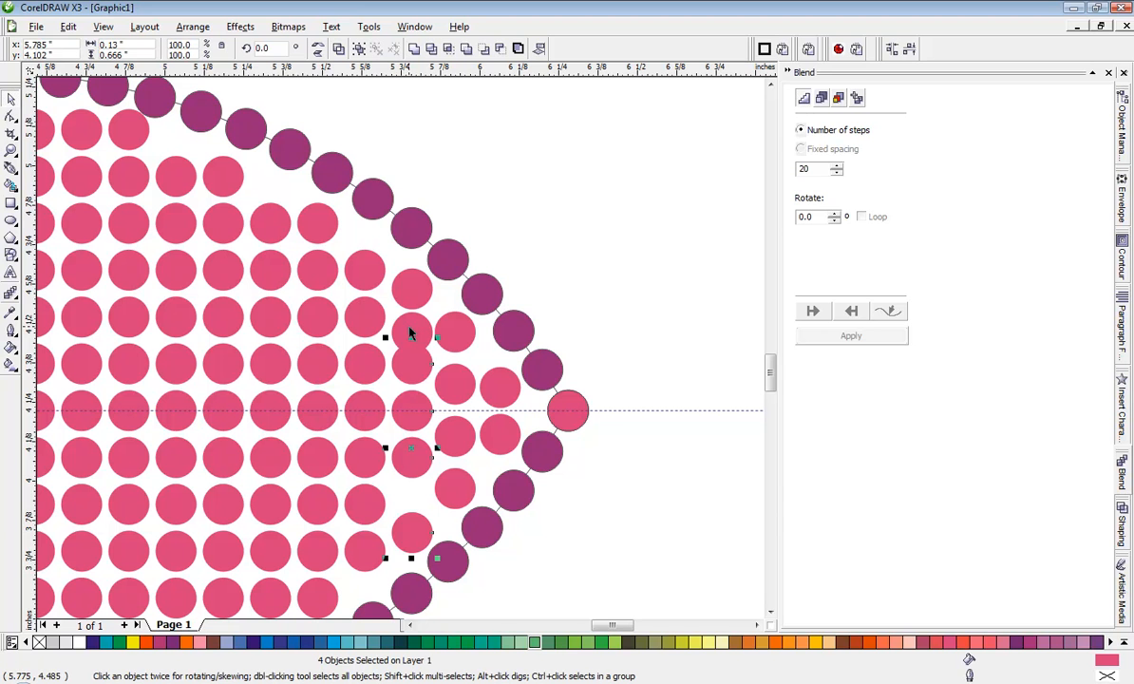
{"action": "left_click", "coordinate": [412, 332], "text": "shift"}
{"action": "left_click", "coordinate": [411, 290], "text": "shift"}
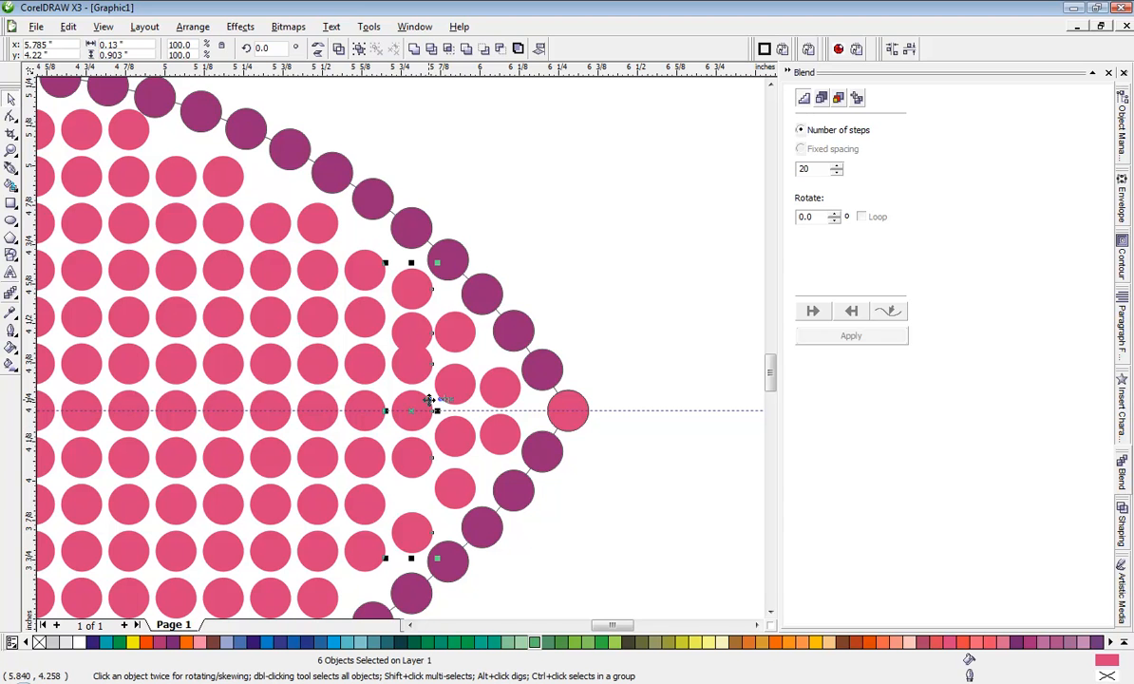
{"action": "key", "text": "shift+a"}
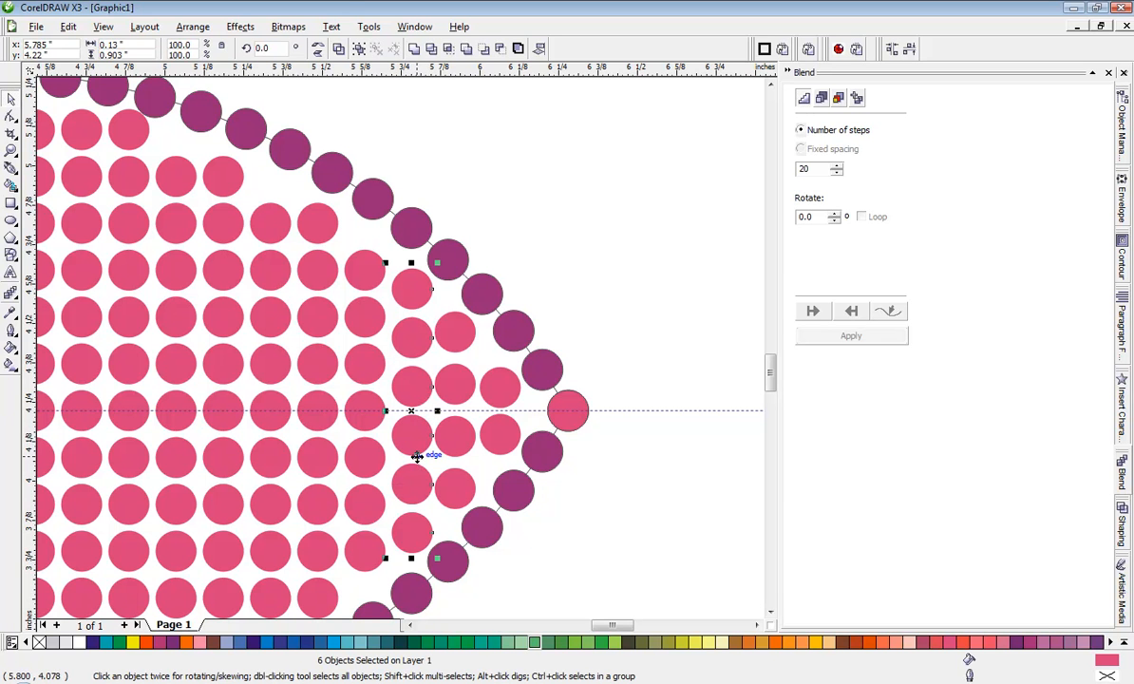
Shift the evenly spaced six-circle column horizontally inward to about x 5.776" and deselect it
{"action": "scroll", "coordinate": [418, 447], "scroll_direction": "up", "scroll_amount": 4}
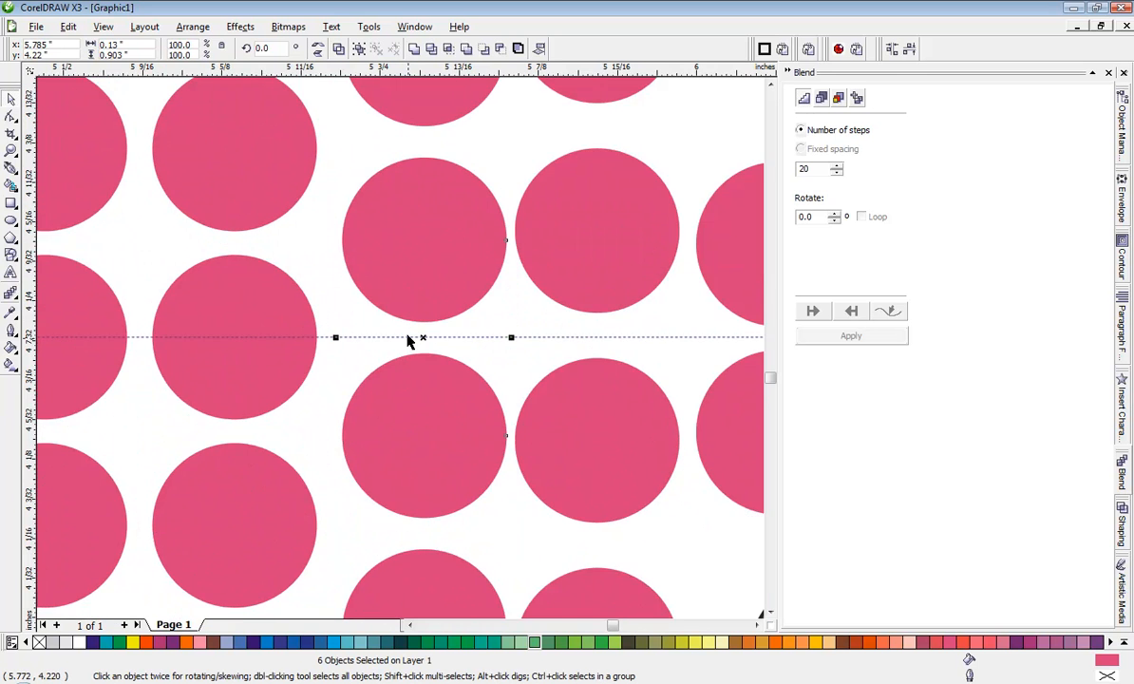
{"action": "scroll", "coordinate": [408, 338], "scroll_direction": "up", "scroll_amount": 2}
{"action": "left_click_drag", "start_coordinate": [435, 353], "coordinate": [412, 357]}
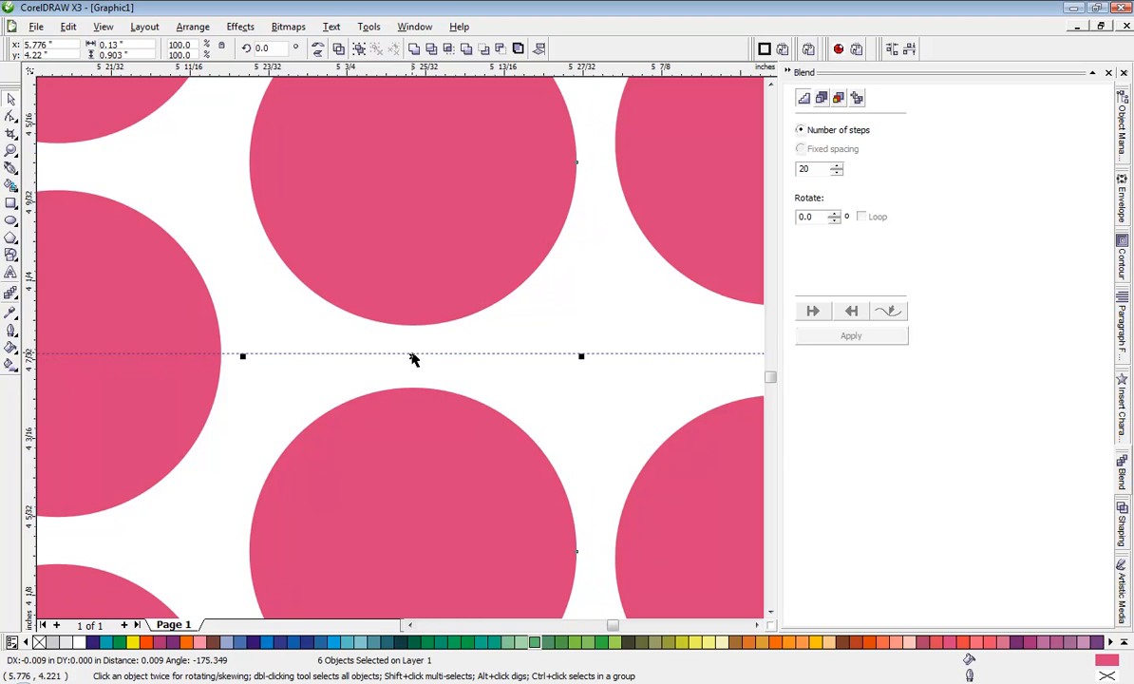
{"action": "scroll", "coordinate": [407, 352], "scroll_direction": "down", "scroll_amount": 4}
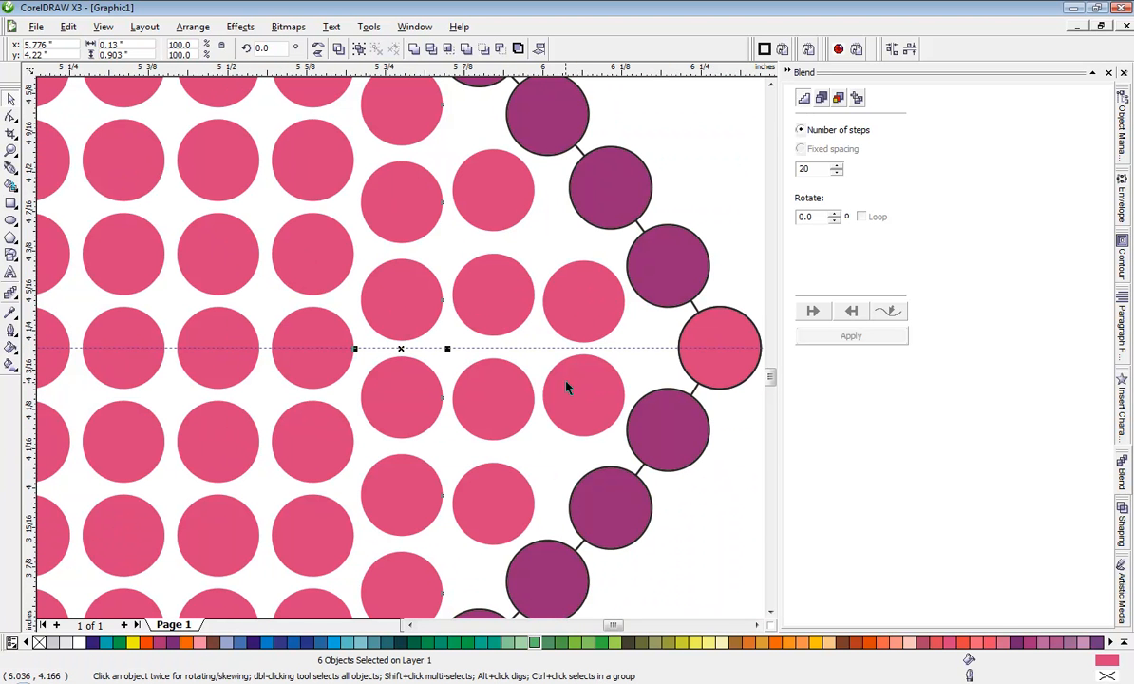
{"action": "scroll", "coordinate": [395, 354], "scroll_direction": "down", "scroll_amount": 2}
{"action": "left_click", "coordinate": [399, 492]}
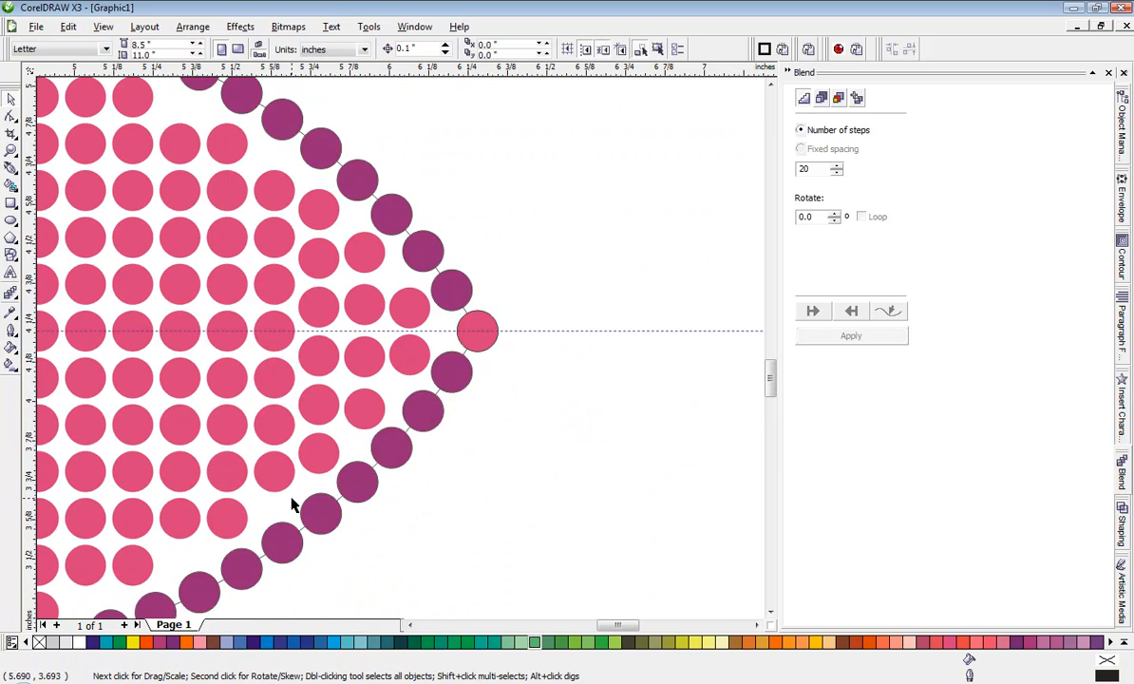
Move the lowest circle of the column at x 5.635" straight down to about y 3.7", just above the lower arc
{"action": "scroll", "coordinate": [266, 496], "scroll_direction": "up", "scroll_amount": 2}
{"action": "scroll", "coordinate": [400, 354], "scroll_direction": "up", "scroll_amount": 1}
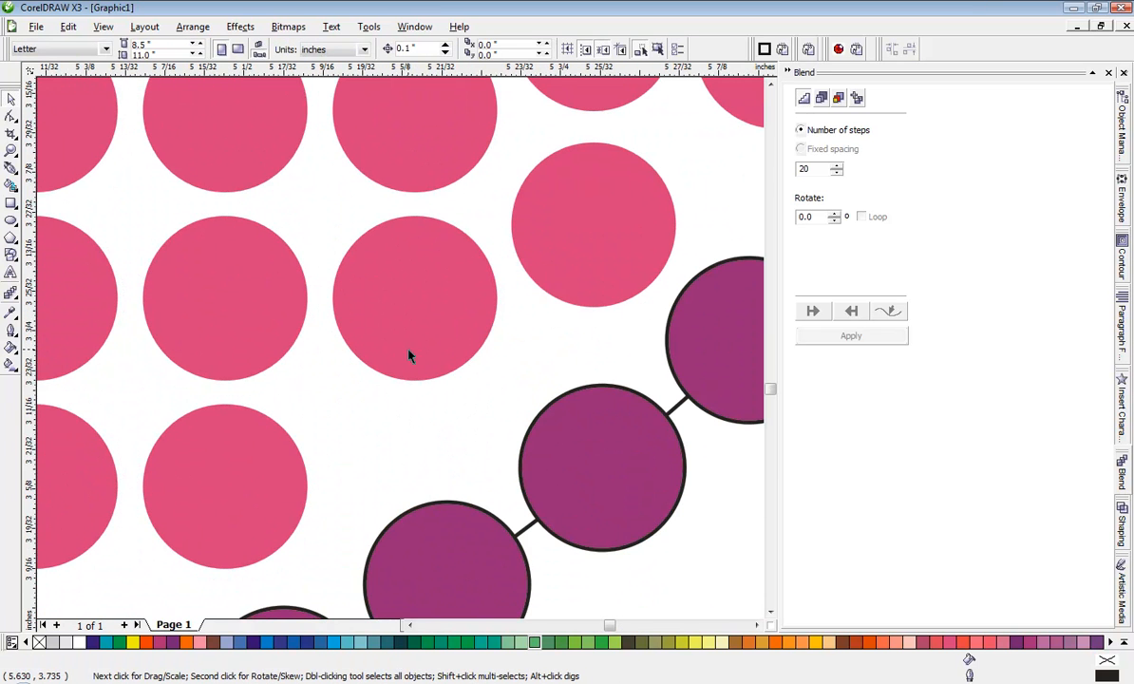
{"action": "left_click_drag", "start_coordinate": [411, 353], "coordinate": [413, 437]}
{"action": "scroll", "coordinate": [400, 348], "scroll_direction": "down", "scroll_amount": 2}
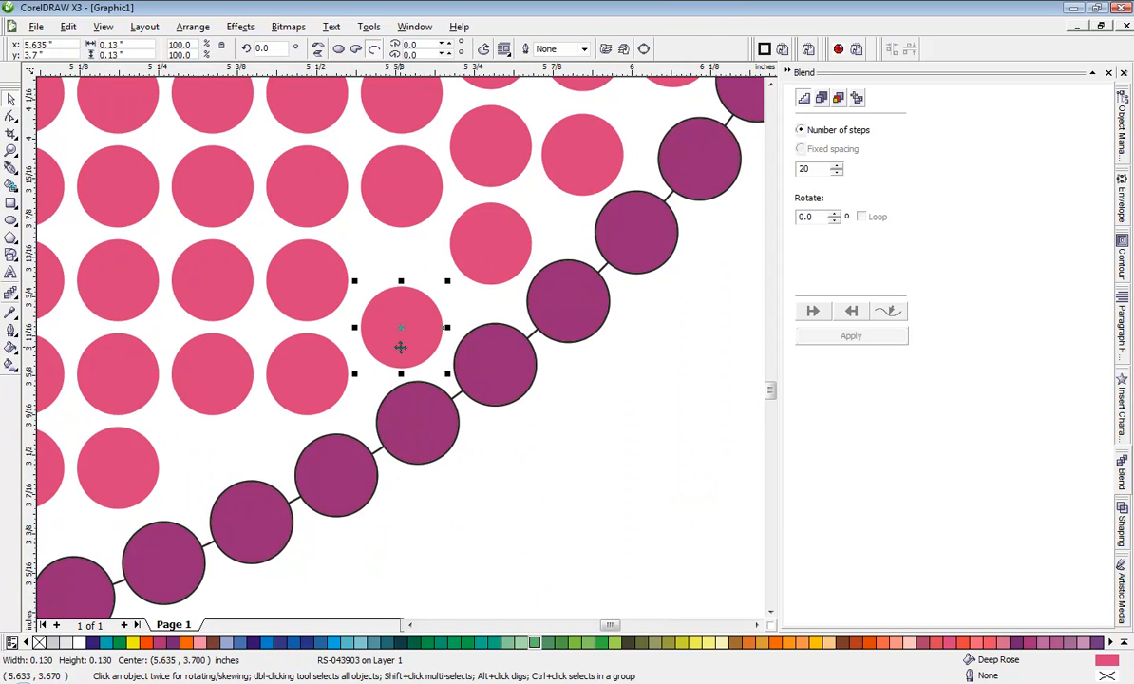
Move the uppermost circle of the column at x 5.635" straight up to about y 4.75", just beneath the upper arc
{"action": "scroll", "coordinate": [401, 346], "scroll_direction": "down", "scroll_amount": 2}
{"action": "scroll", "coordinate": [403, 342], "scroll_direction": "down", "scroll_amount": 1}
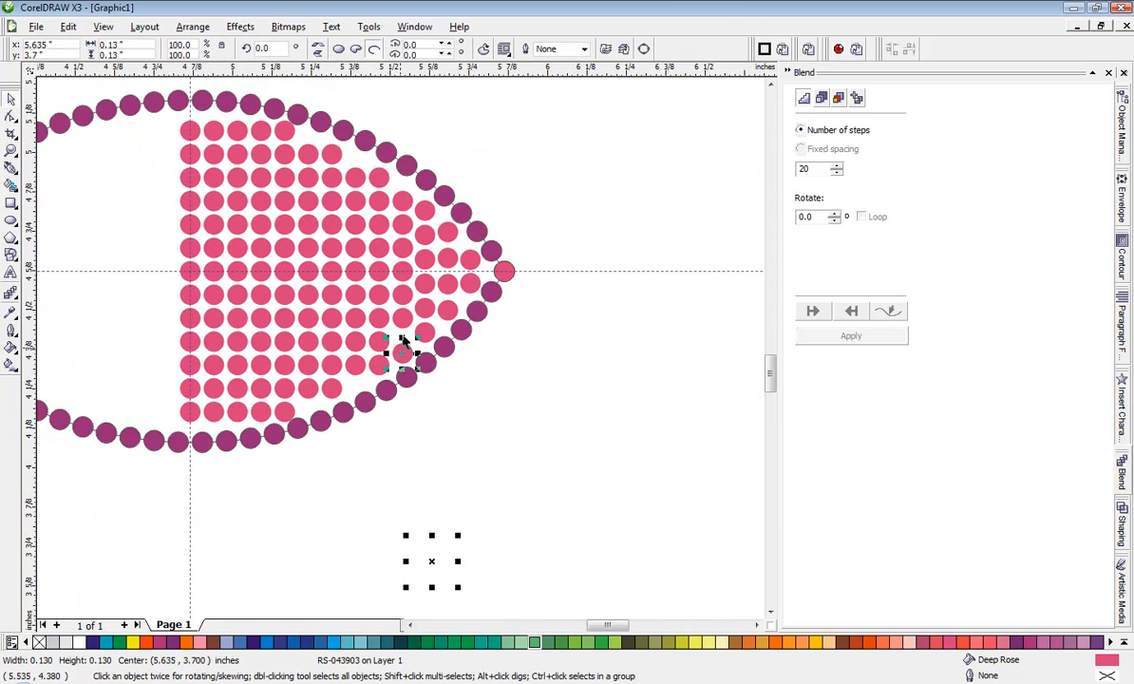
{"action": "scroll", "coordinate": [403, 342], "scroll_direction": "up", "scroll_amount": 4}
{"action": "left_click_drag", "start_coordinate": [472, 336], "coordinate": [467, 277]}
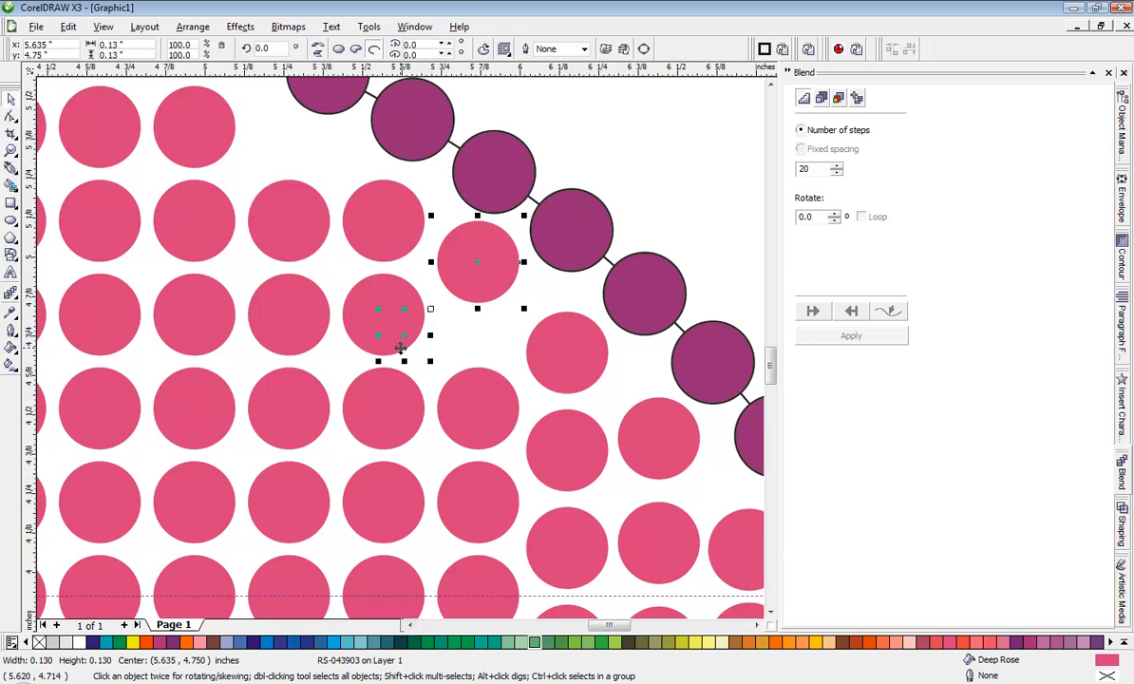
Duplicate the second-highest circle of the x 5.635" column straight up into the gap at about y 4.607"
{"action": "scroll", "coordinate": [399, 347], "scroll_direction": "down", "scroll_amount": 3}
{"action": "scroll", "coordinate": [397, 380], "scroll_direction": "down", "scroll_amount": 1}
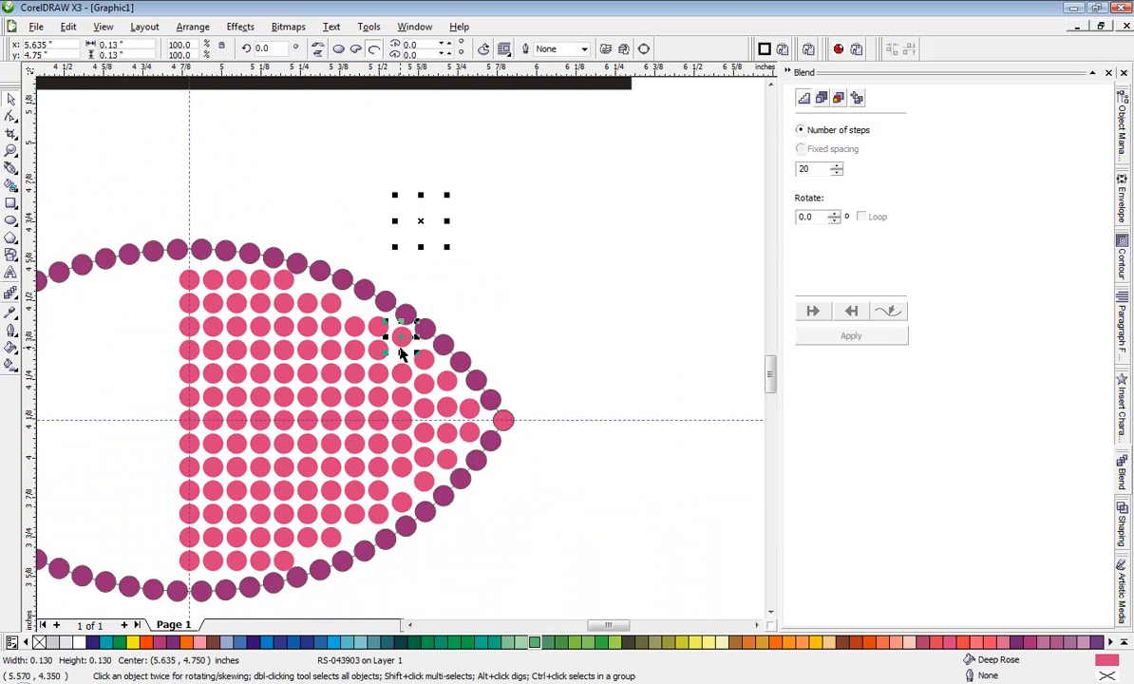
{"action": "scroll", "coordinate": [418, 456], "scroll_direction": "up", "scroll_amount": 2}
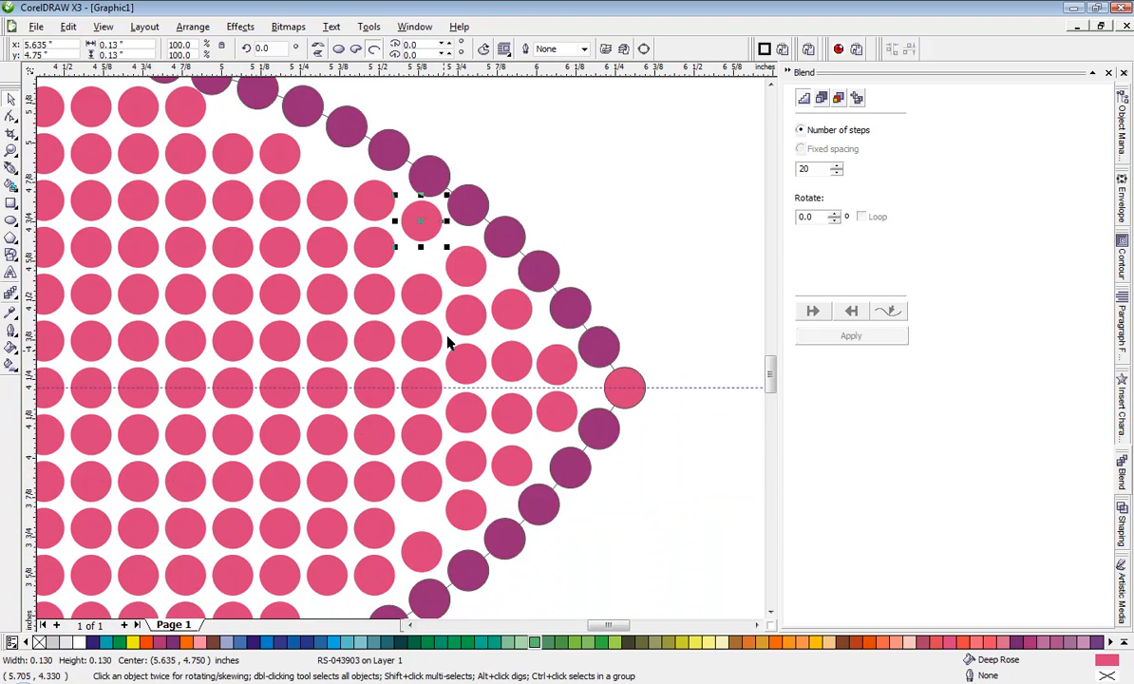
{"action": "scroll", "coordinate": [428, 256], "scroll_direction": "up", "scroll_amount": 3}
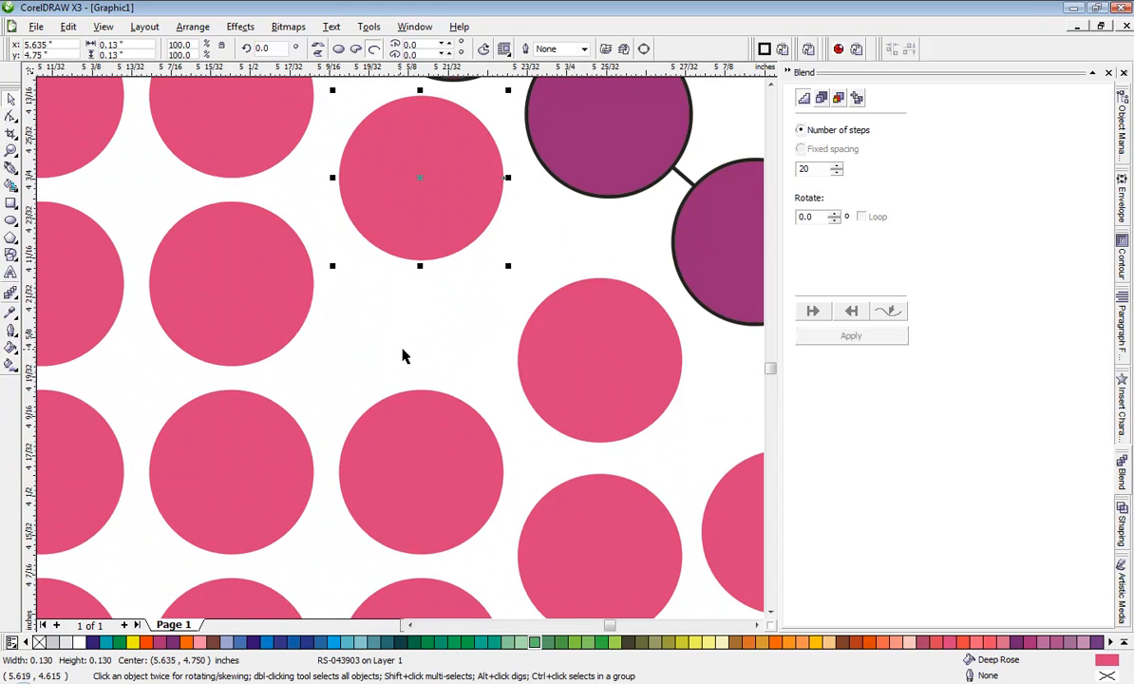
{"action": "left_click", "coordinate": [414, 413]}
{"action": "left_click_drag", "start_coordinate": [412, 417], "coordinate": [406, 305]}
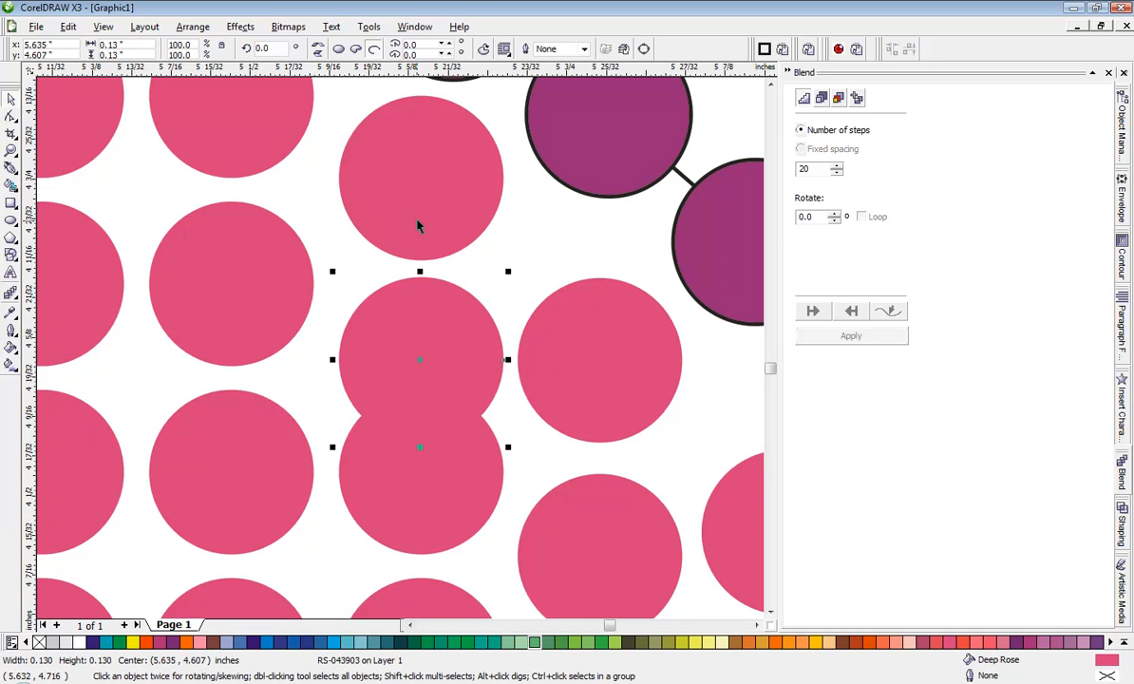
Select the eight circles in the column at x 5.635", distribute them with equal vertical spacing and deselect them
{"action": "left_click", "coordinate": [328, 99]}
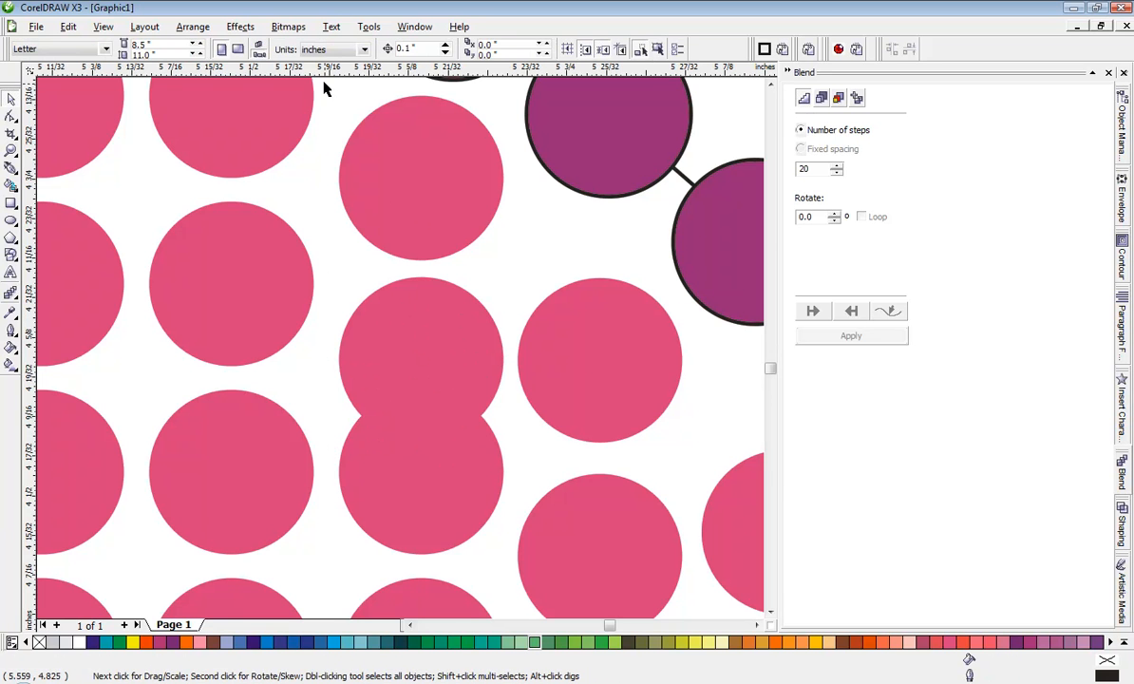
{"action": "mouse_move", "coordinate": [323, 89]}
{"action": "left_mouse_down"}
{"action": "mouse_move", "coordinate": [472, 342]}
{"action": "mouse_move", "coordinate": [527, 610]}
{"action": "mouse_move", "coordinate": [514, 669]}
{"action": "mouse_move", "coordinate": [503, 601]}
{"action": "mouse_move", "coordinate": [506, 676]}
{"action": "mouse_move", "coordinate": [511, 602]}
{"action": "mouse_move", "coordinate": [509, 671]}
{"action": "mouse_move", "coordinate": [469, 420]}
{"action": "mouse_move", "coordinate": [528, 449]}
{"action": "left_mouse_up"}
{"action": "scroll", "coordinate": [401, 353], "scroll_direction": "down", "scroll_amount": 3}
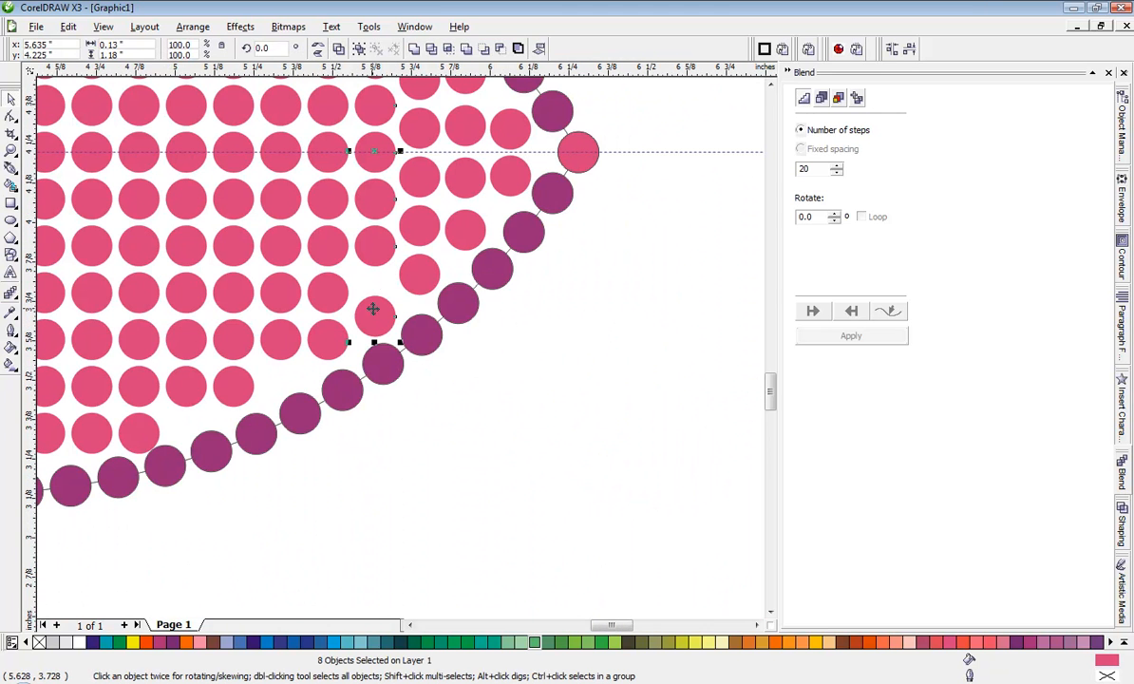
{"action": "left_click", "coordinate": [450, 423]}
Move the uppermost circle of the column at x 5.485" straight up to about y 4.837", closer to the upper arc
{"action": "scroll", "coordinate": [380, 328], "scroll_direction": "down", "scroll_amount": 2}
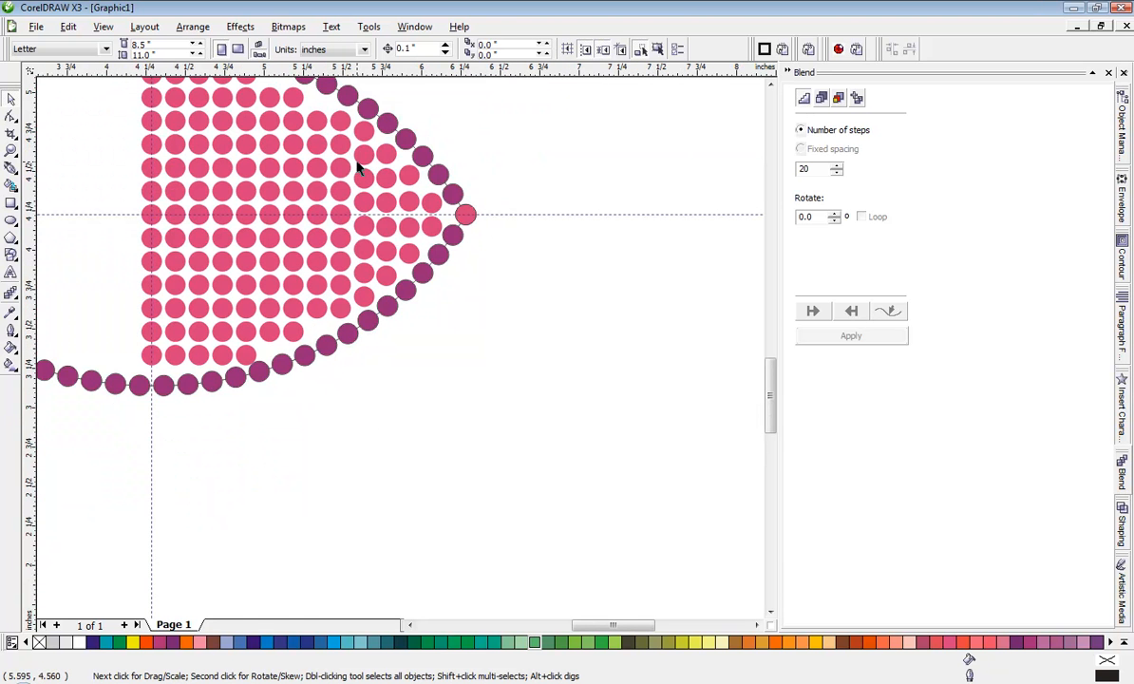
{"action": "scroll", "coordinate": [401, 359], "scroll_direction": "up", "scroll_amount": 2}
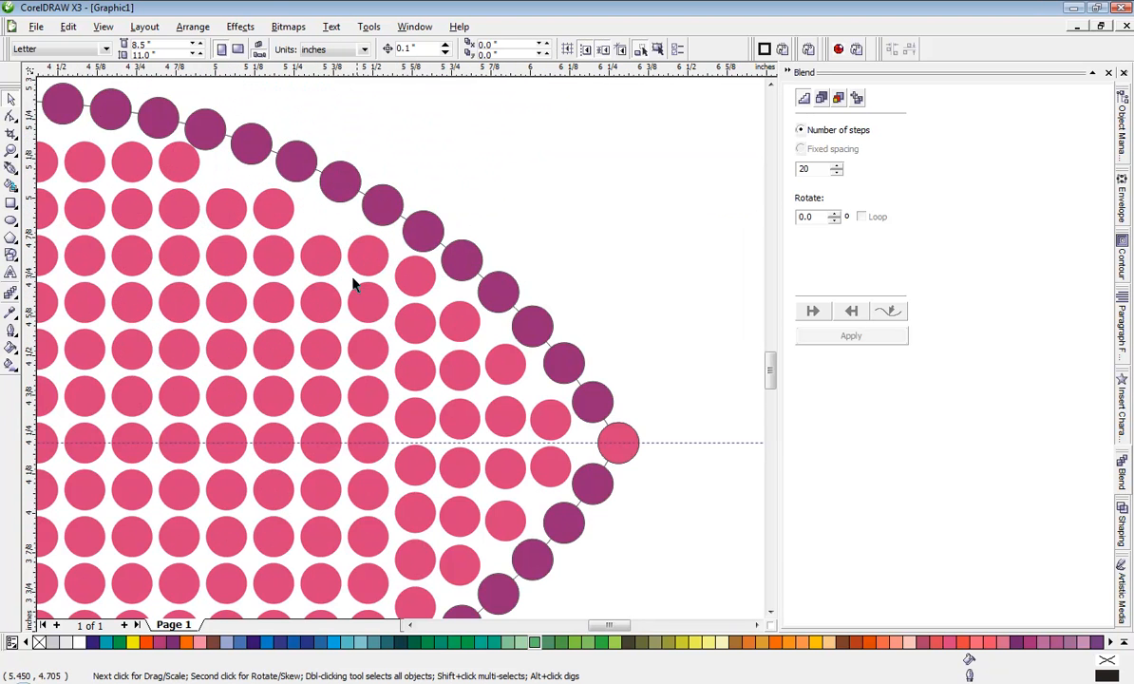
{"action": "scroll", "coordinate": [354, 283], "scroll_direction": "up", "scroll_amount": 4}
{"action": "left_click", "coordinate": [456, 348]}
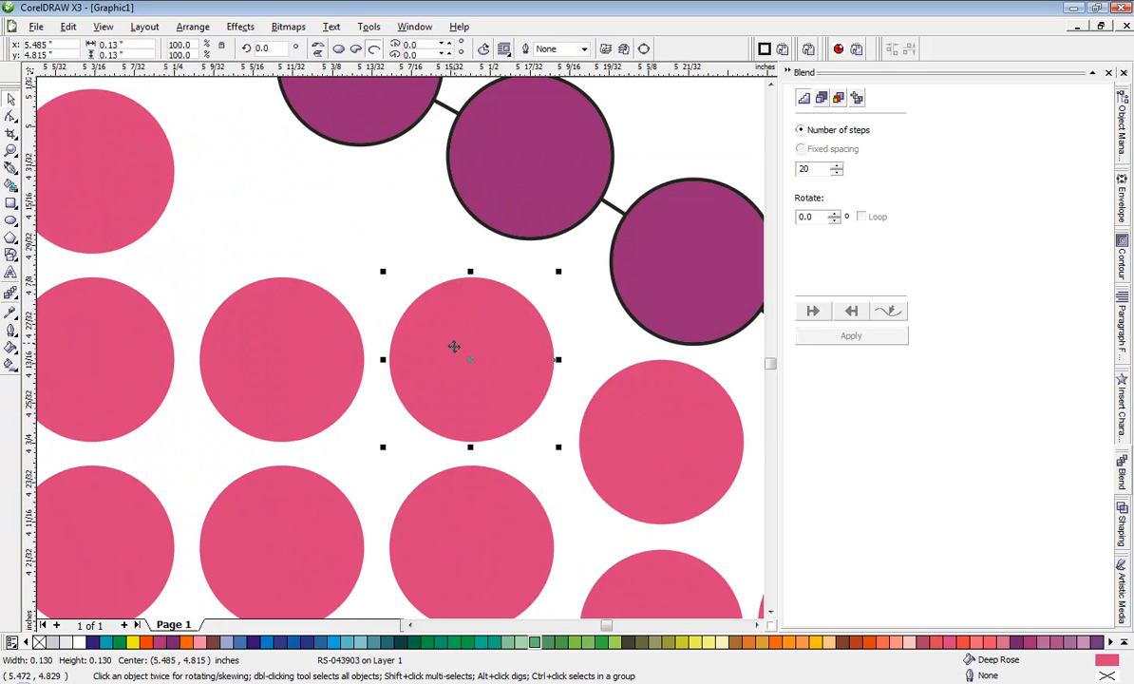
{"action": "left_click", "coordinate": [454, 356]}
{"action": "left_click", "coordinate": [421, 238]}
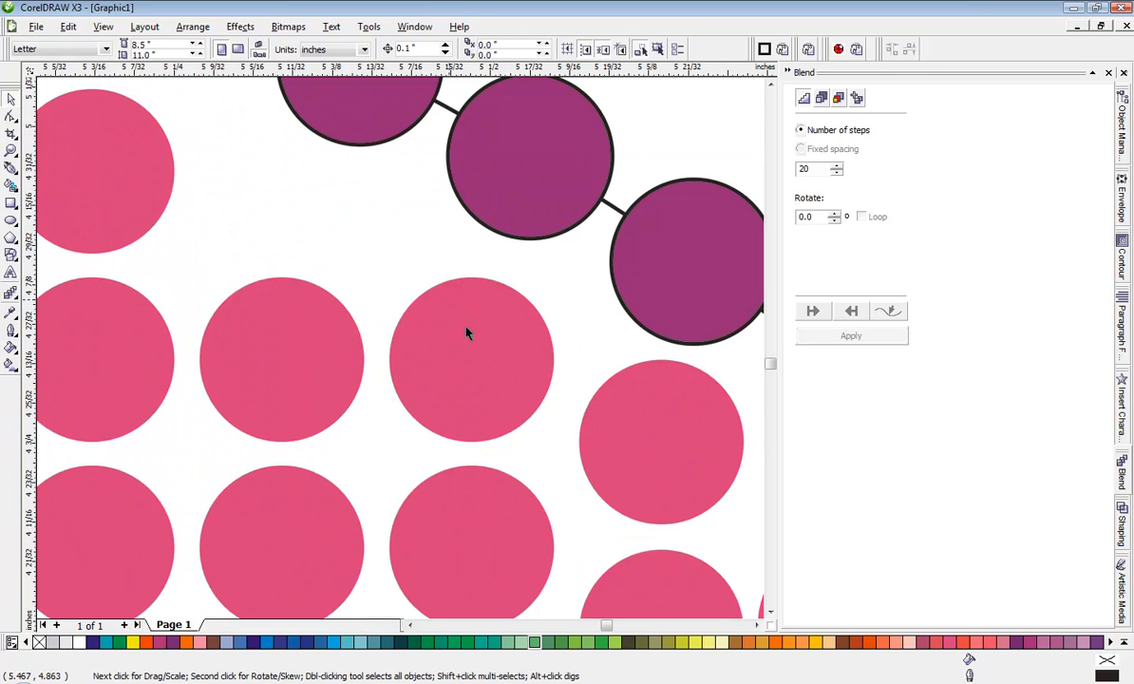
{"action": "left_click_drag", "start_coordinate": [474, 345], "coordinate": [476, 316]}
Move the lowest circle of the column at x 5.485" straight down to about y 3.606" and deselect it
{"action": "scroll", "coordinate": [397, 349], "scroll_direction": "down", "scroll_amount": 6}
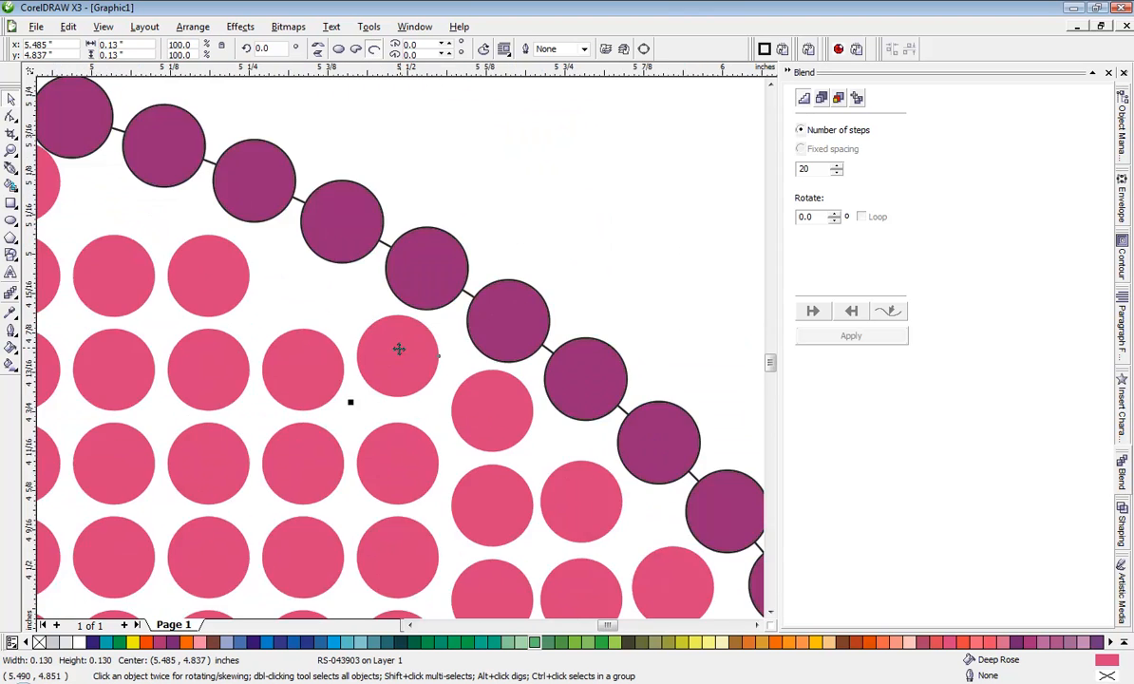
{"action": "scroll", "coordinate": [400, 355], "scroll_direction": "up", "scroll_amount": 5}
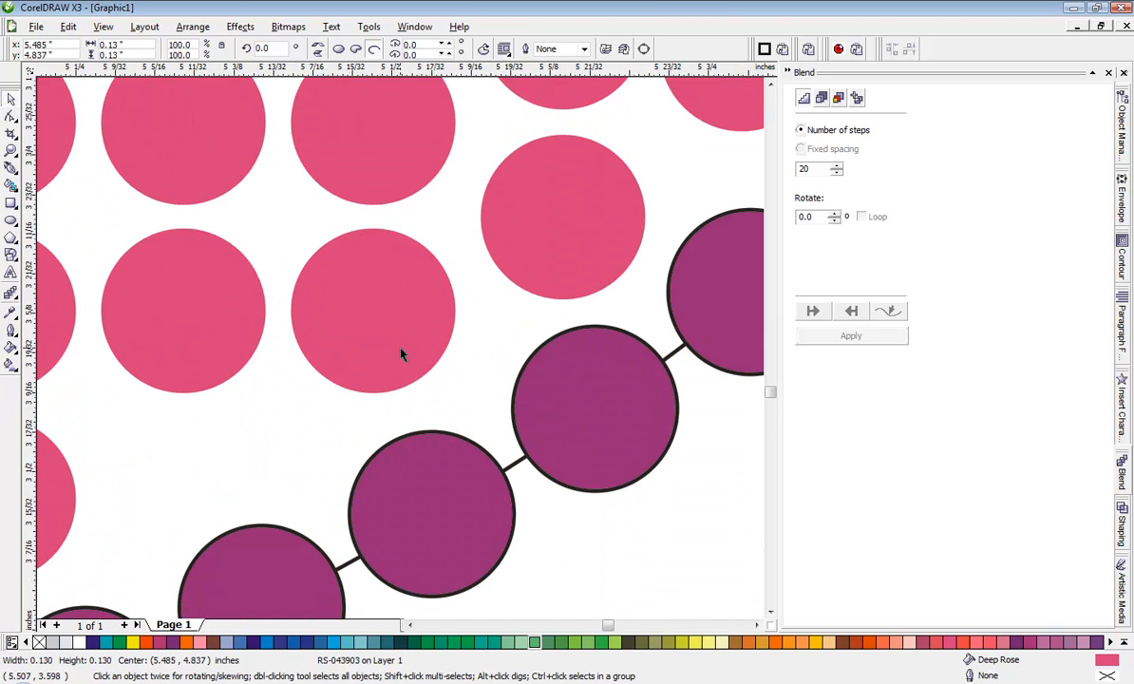
{"action": "left_click_drag", "start_coordinate": [400, 354], "coordinate": [387, 375]}
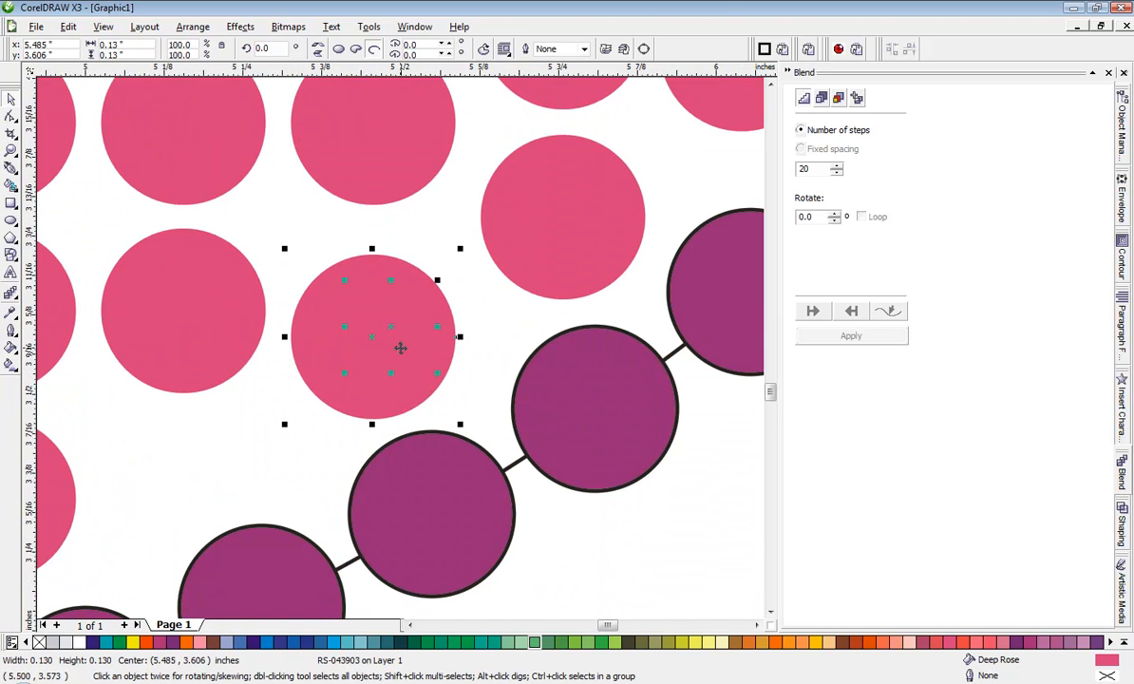
{"action": "scroll", "coordinate": [400, 349], "scroll_direction": "down", "scroll_amount": 4}
{"action": "left_click", "coordinate": [433, 383]}
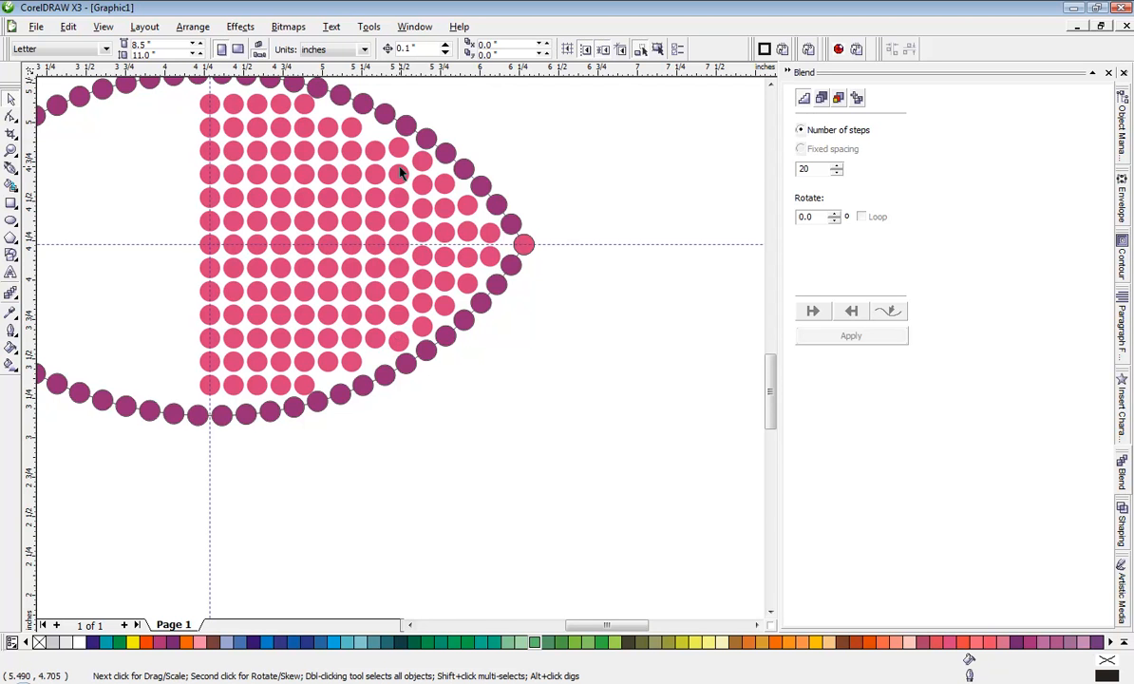
Select the nine circles in the column at x 5.485", distribute them with equal vertical spacing and deselect them
{"action": "scroll", "coordinate": [400, 173], "scroll_direction": "up", "scroll_amount": 2}
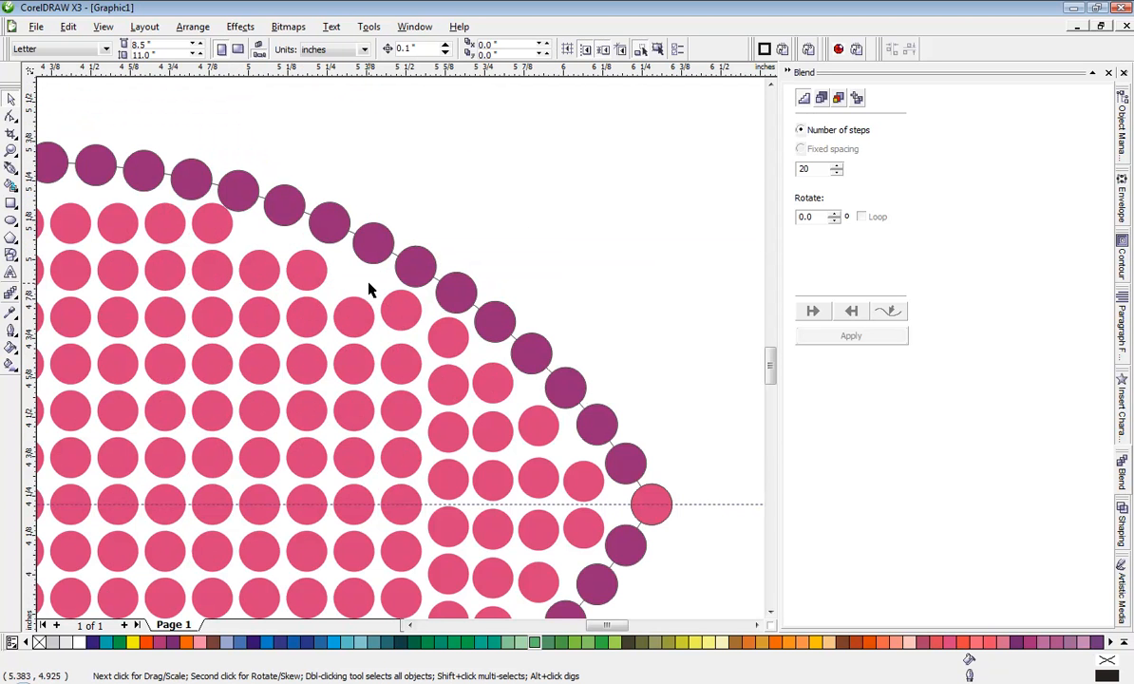
{"action": "left_click_drag", "start_coordinate": [377, 278], "coordinate": [428, 482]}
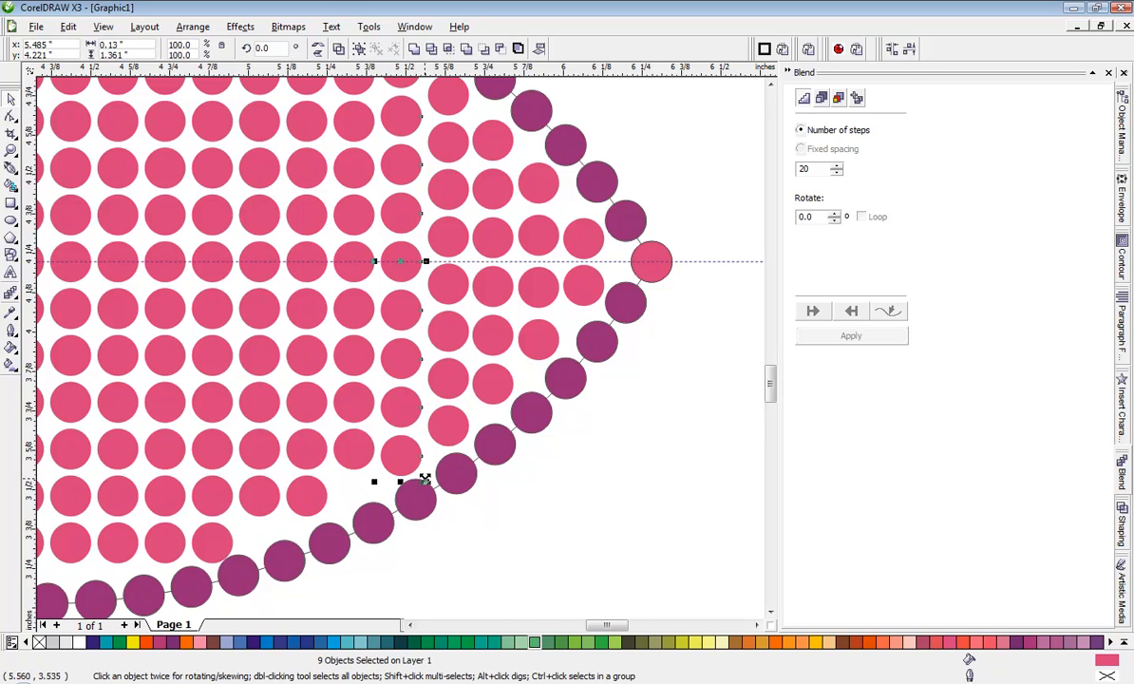
{"action": "left_click", "coordinate": [486, 497]}
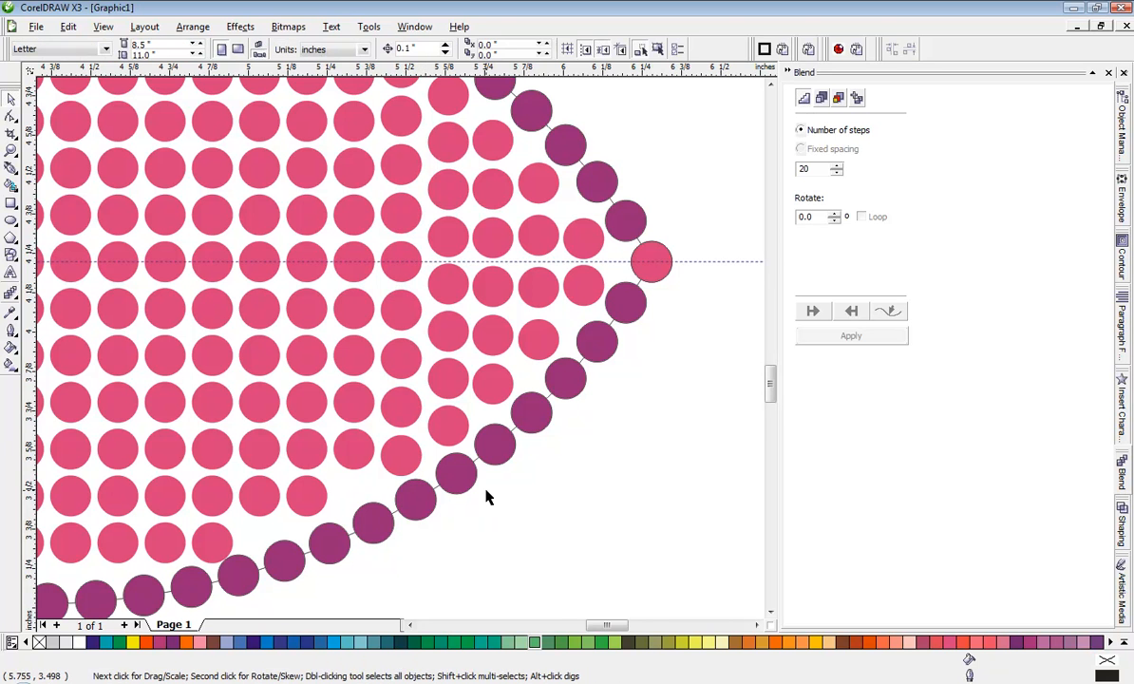
Move the lowest circle of the column at x 5.335" straight down to about y 3.528", just above the lower arc
{"action": "left_click", "coordinate": [362, 465]}
{"action": "scroll", "coordinate": [362, 465], "scroll_direction": "up", "scroll_amount": 2}
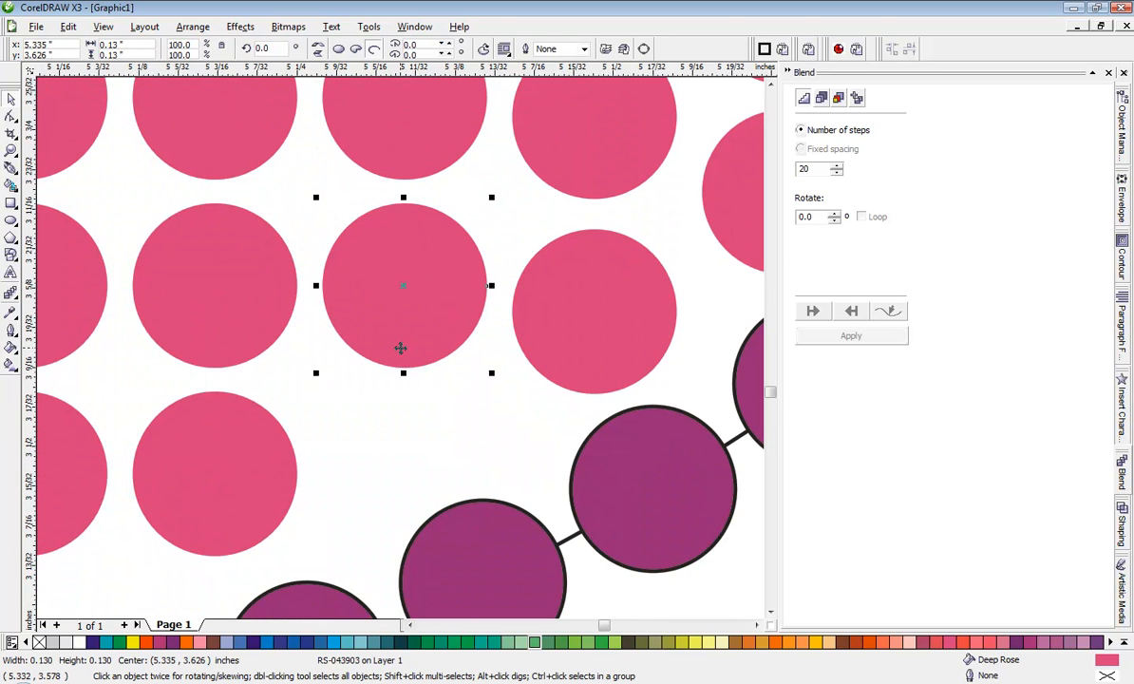
{"action": "left_click_drag", "start_coordinate": [400, 349], "coordinate": [405, 469]}
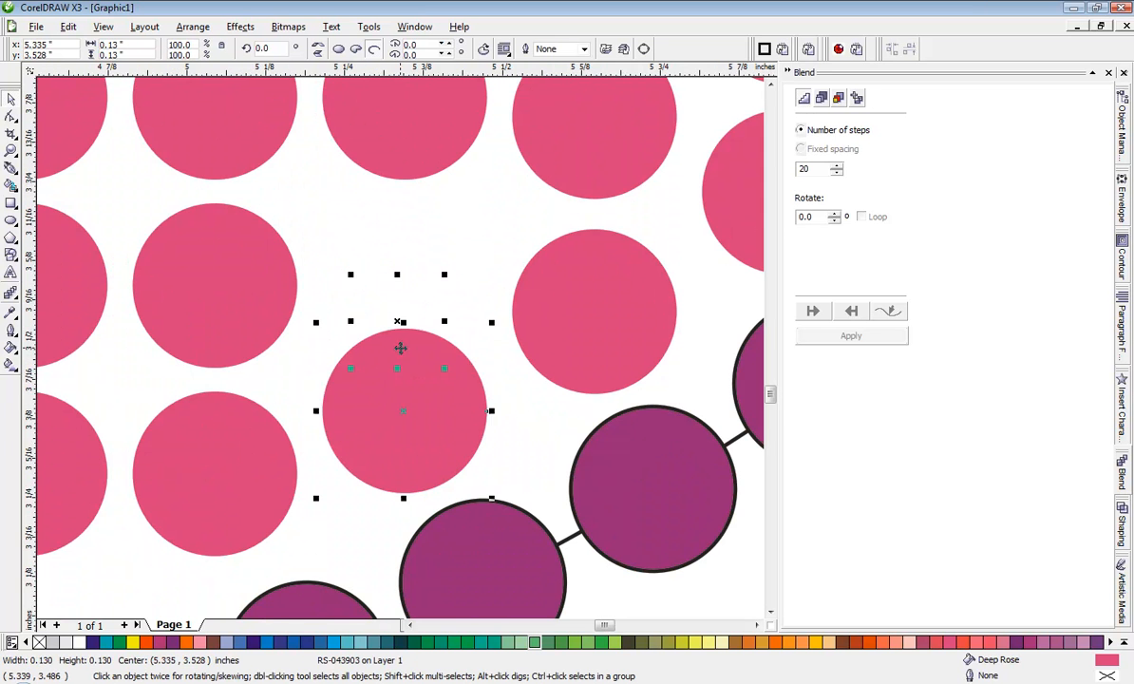
Move the uppermost circle of the column at x 5.335" straight up to about y 4.922", just beneath the upper arc
{"action": "scroll", "coordinate": [400, 349], "scroll_direction": "down", "scroll_amount": 3}
{"action": "scroll", "coordinate": [411, 323], "scroll_direction": "up", "scroll_amount": 2}
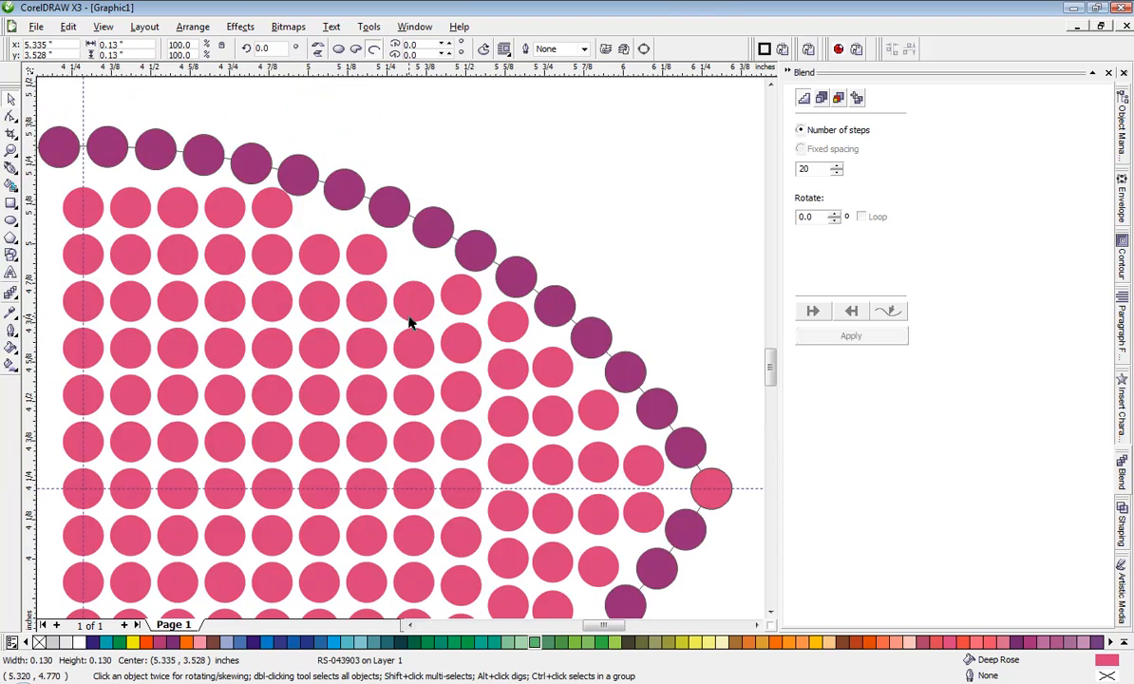
{"action": "scroll", "coordinate": [410, 323], "scroll_direction": "up", "scroll_amount": 2}
{"action": "left_click_drag", "start_coordinate": [418, 322], "coordinate": [418, 254]}
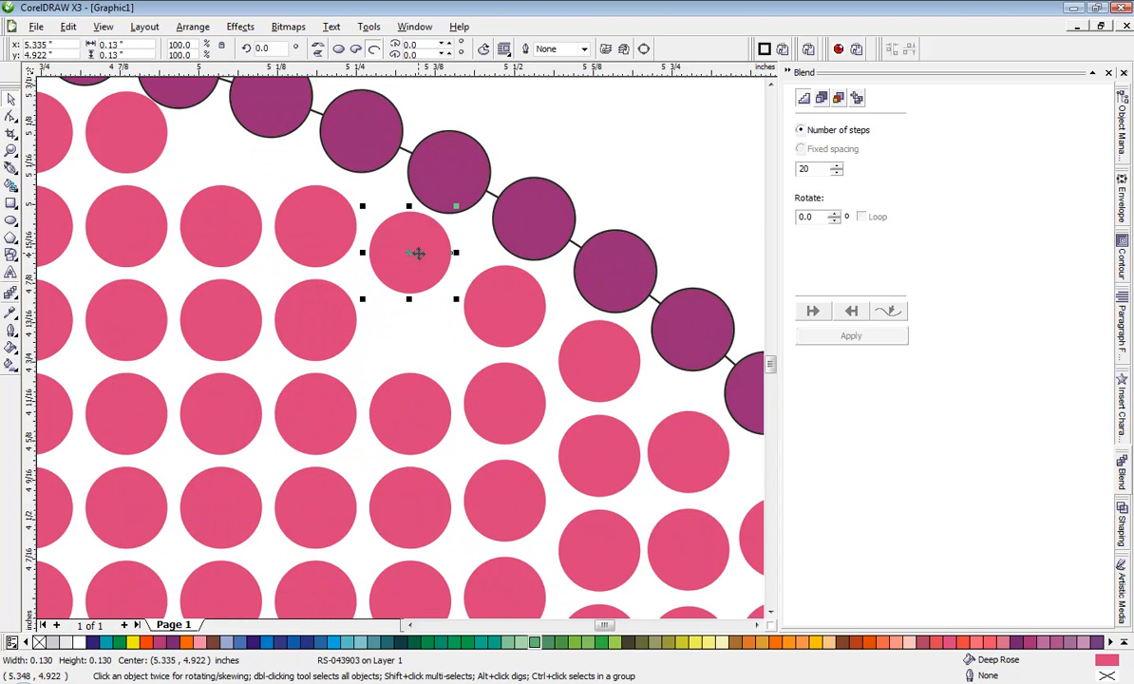
Select the nine circles in the column at x 5.335" and distribute them with equal vertical spacing
{"action": "left_click", "coordinate": [371, 302]}
{"action": "left_click_drag", "start_coordinate": [355, 197], "coordinate": [472, 477]}
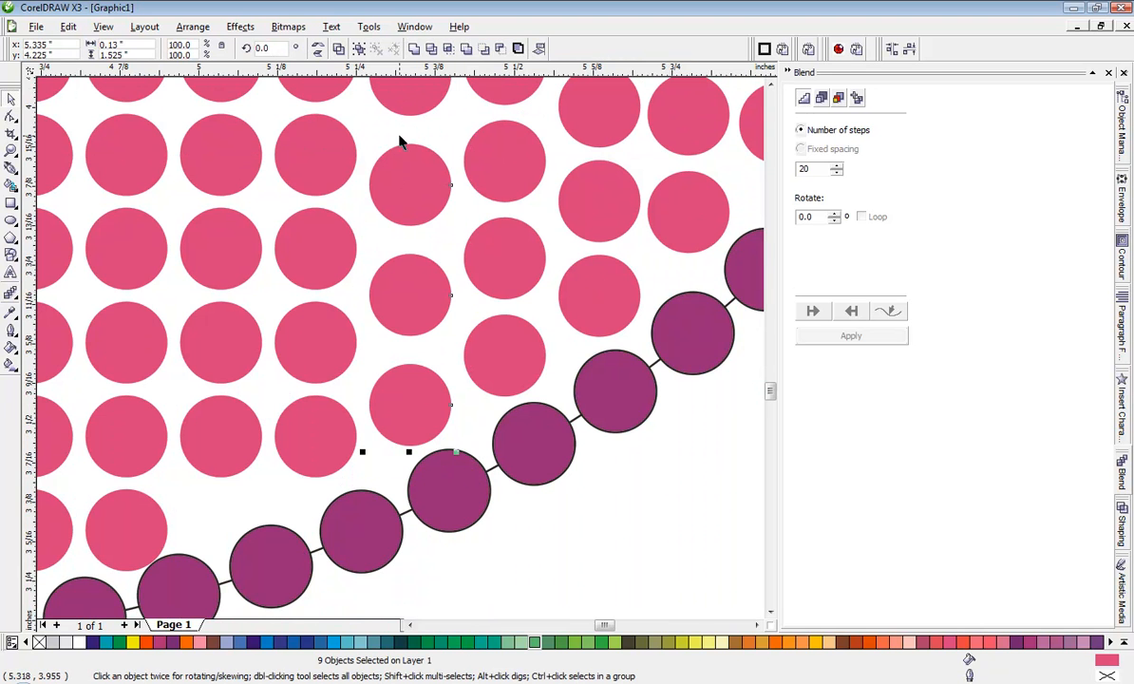
{"action": "left_click", "coordinate": [547, 542]}
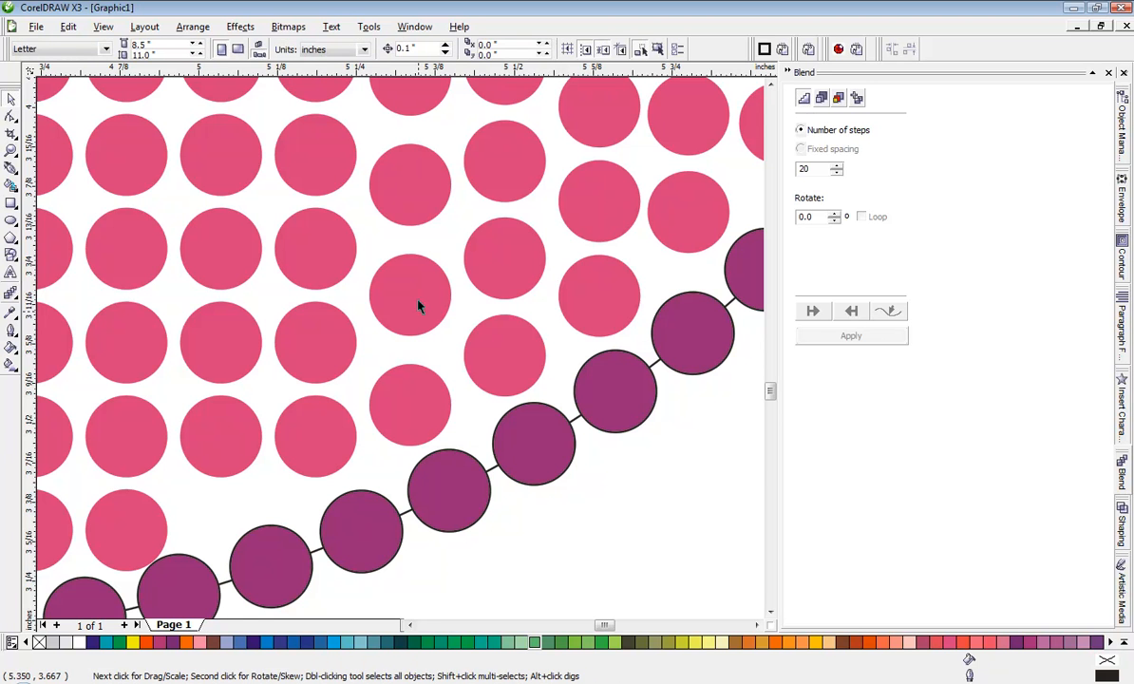
Duplicate the lowest circle of the x 5.335" column upward and distribute the column's ten circles with equal vertical spacing
{"action": "left_click", "coordinate": [411, 383]}
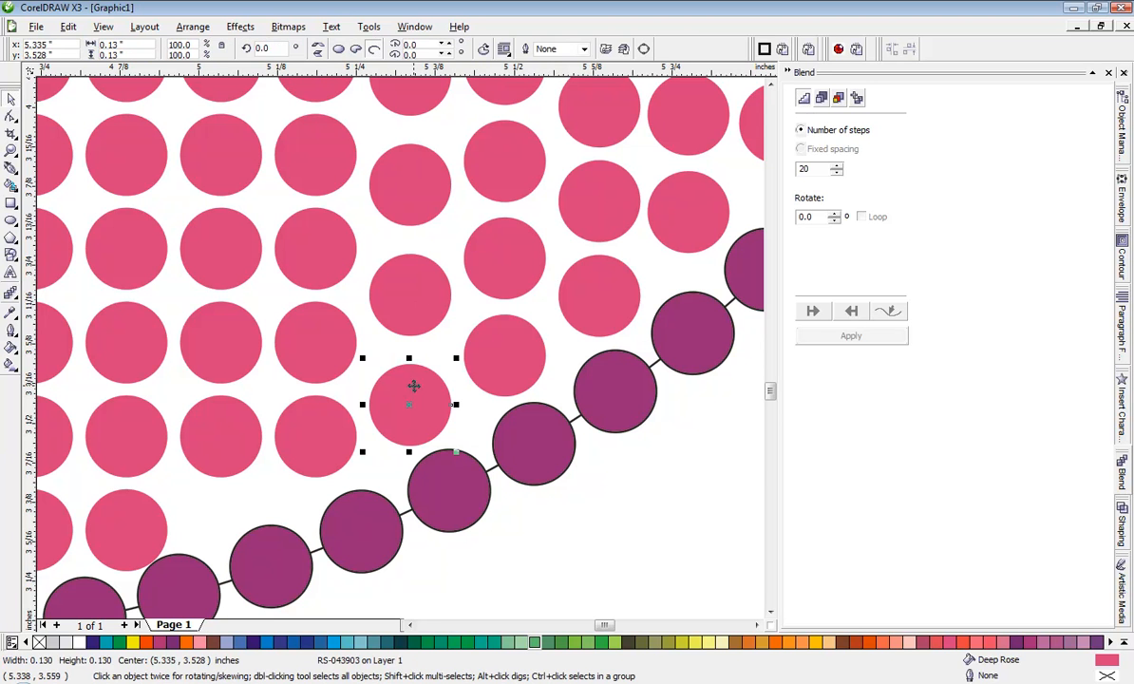
{"action": "left_click_drag", "start_coordinate": [410, 385], "coordinate": [417, 323]}
{"action": "mouse_move", "coordinate": [366, 456]}
{"action": "left_mouse_down"}
{"action": "mouse_move", "coordinate": [422, 388]}
{"action": "mouse_move", "coordinate": [476, 252]}
{"action": "mouse_move", "coordinate": [456, 83]}
{"action": "mouse_move", "coordinate": [466, 17]}
{"action": "mouse_move", "coordinate": [443, 174]}
{"action": "mouse_move", "coordinate": [458, 70]}
{"action": "mouse_move", "coordinate": [411, 190]}
{"action": "mouse_move", "coordinate": [462, 198]}
{"action": "left_mouse_up"}
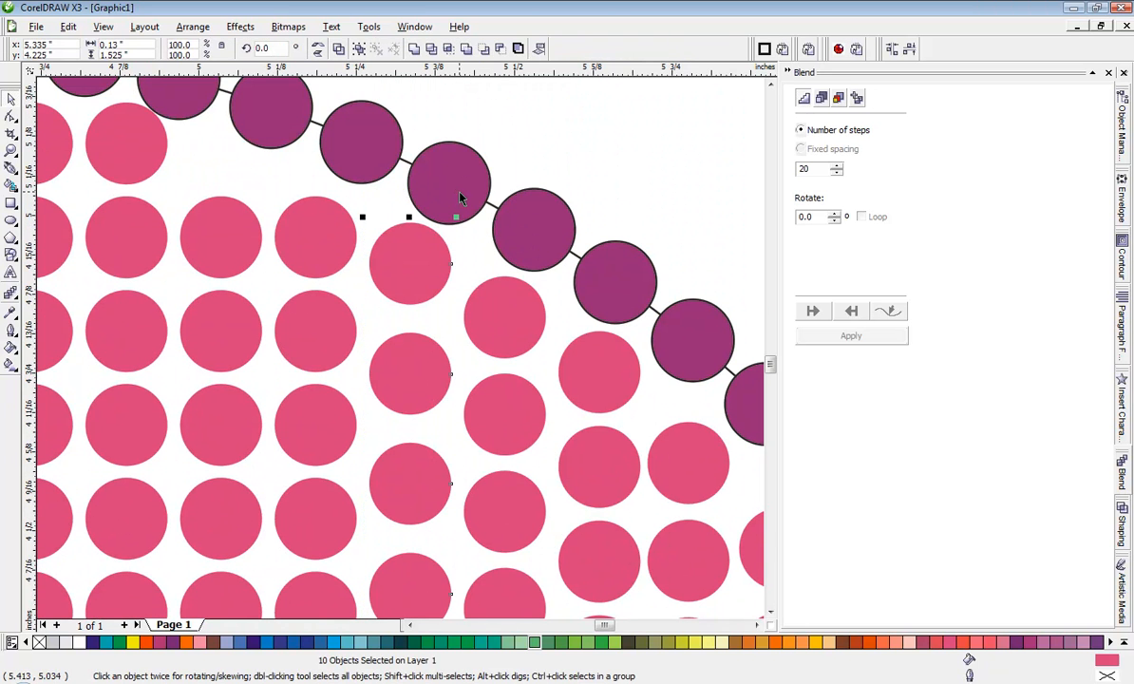
{"action": "scroll", "coordinate": [459, 196], "scroll_direction": "down", "scroll_amount": 2}
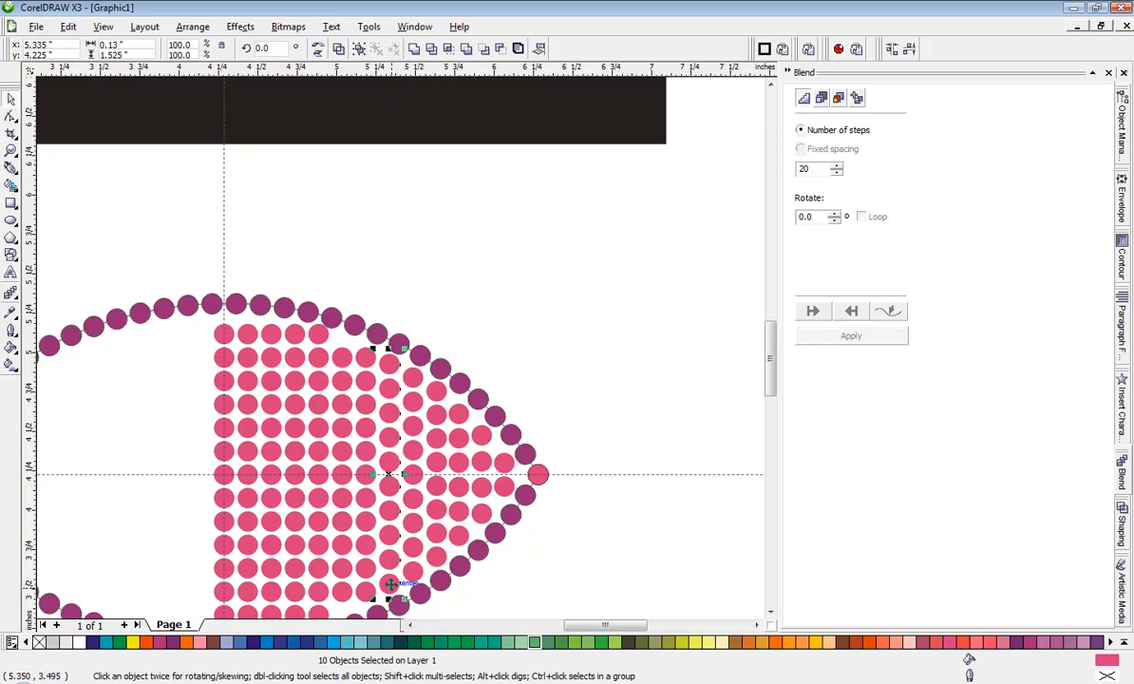
{"action": "left_click", "coordinate": [413, 413]}
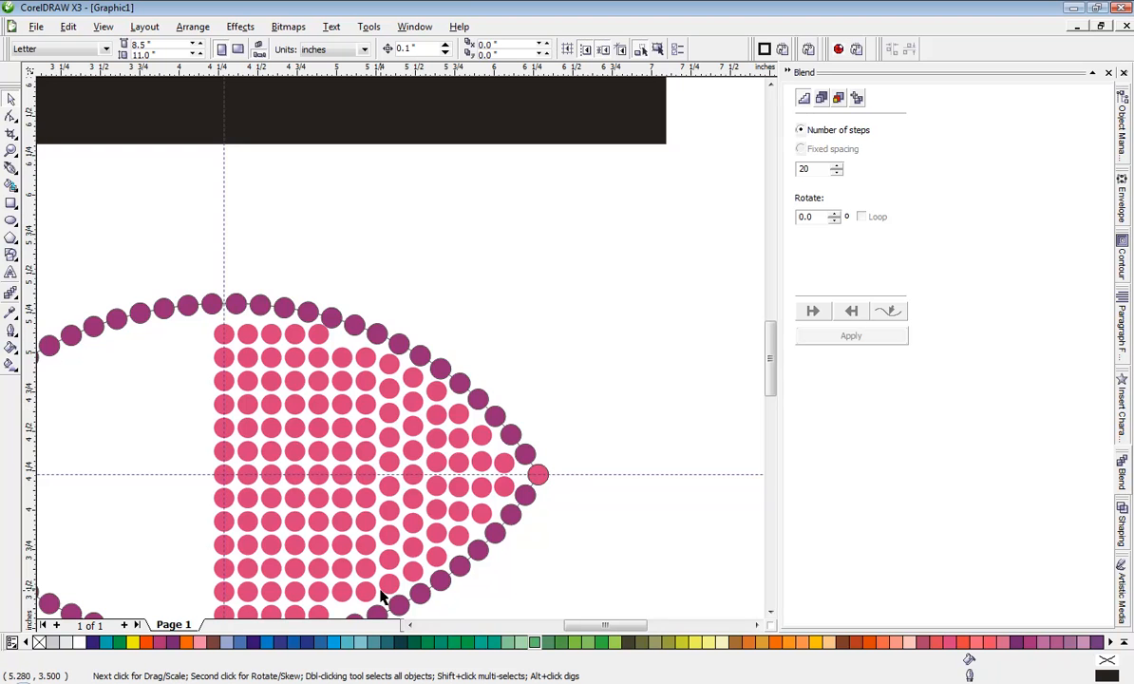
Move the lowest circle of the column at x 5.185" straight down to about y 3.454", closer to the lower arc
{"action": "scroll", "coordinate": [400, 349], "scroll_direction": "down", "scroll_amount": 5}
{"action": "scroll", "coordinate": [400, 349], "scroll_direction": "up", "scroll_amount": 7}
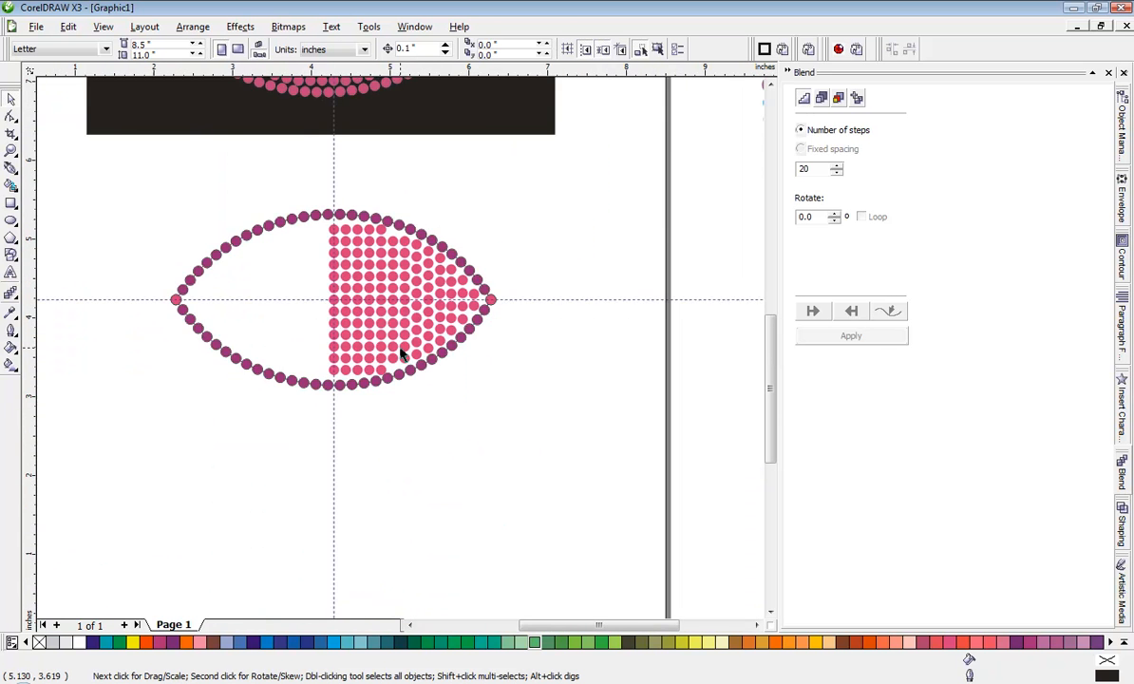
{"action": "scroll", "coordinate": [394, 370], "scroll_direction": "up", "scroll_amount": 3}
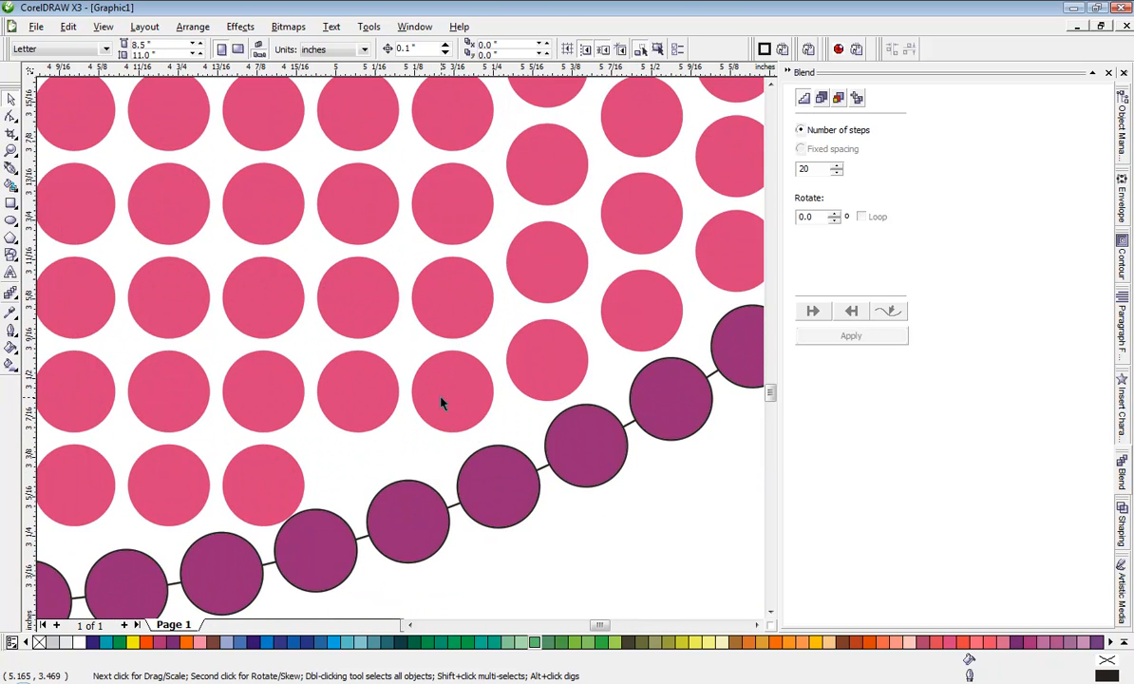
{"action": "left_click", "coordinate": [441, 402]}
{"action": "scroll", "coordinate": [419, 376], "scroll_direction": "up", "scroll_amount": 3}
{"action": "left_click_drag", "start_coordinate": [399, 347], "coordinate": [400, 375]}
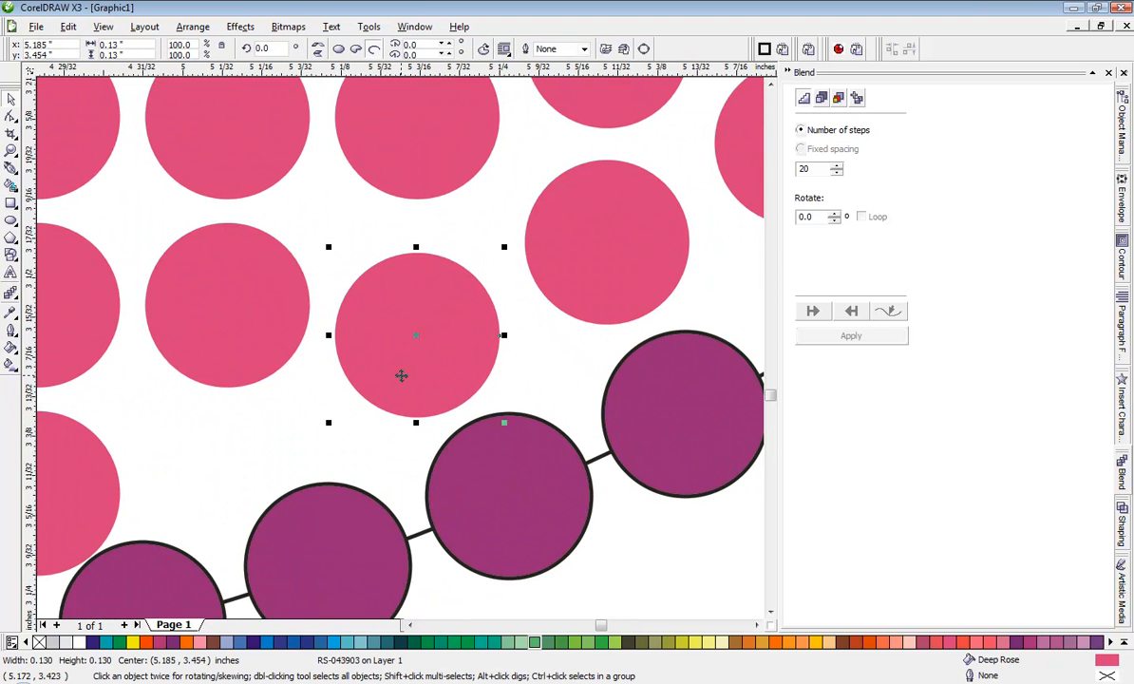
{"action": "scroll", "coordinate": [400, 361], "scroll_direction": "down", "scroll_amount": 5}
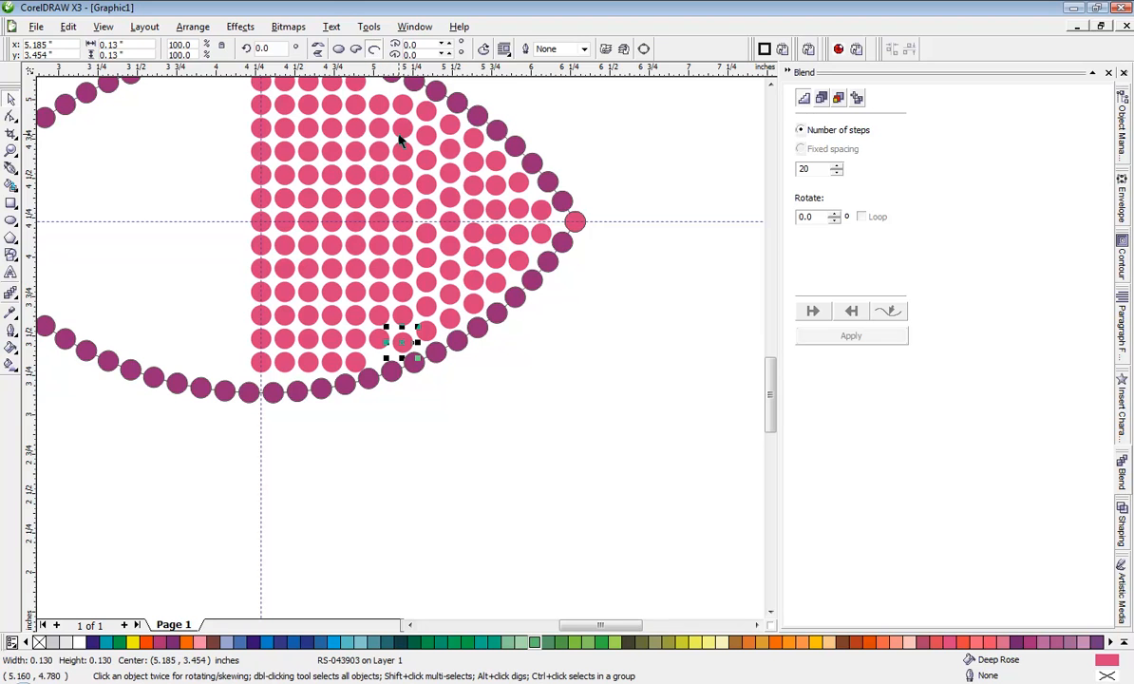
Select the six circles in the column at x 5.776" and fill them with Moon Green
{"action": "left_click", "coordinate": [549, 395]}
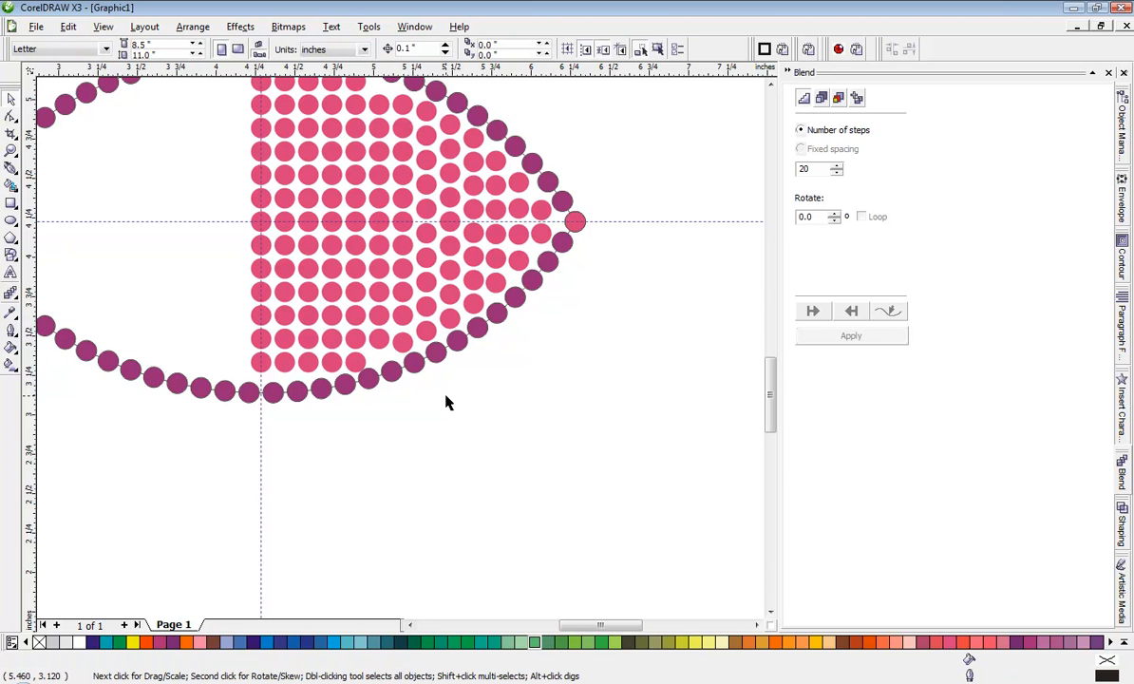
{"action": "scroll", "coordinate": [400, 354], "scroll_direction": "down", "scroll_amount": 2}
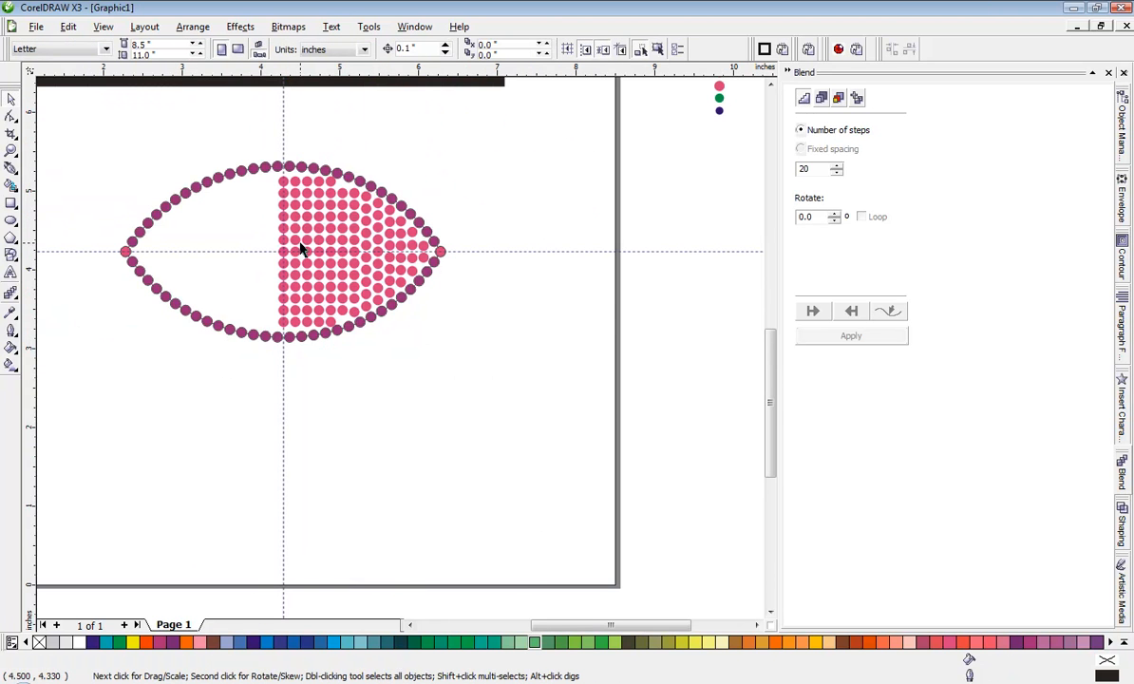
{"action": "scroll", "coordinate": [300, 249], "scroll_direction": "up", "scroll_amount": 2}
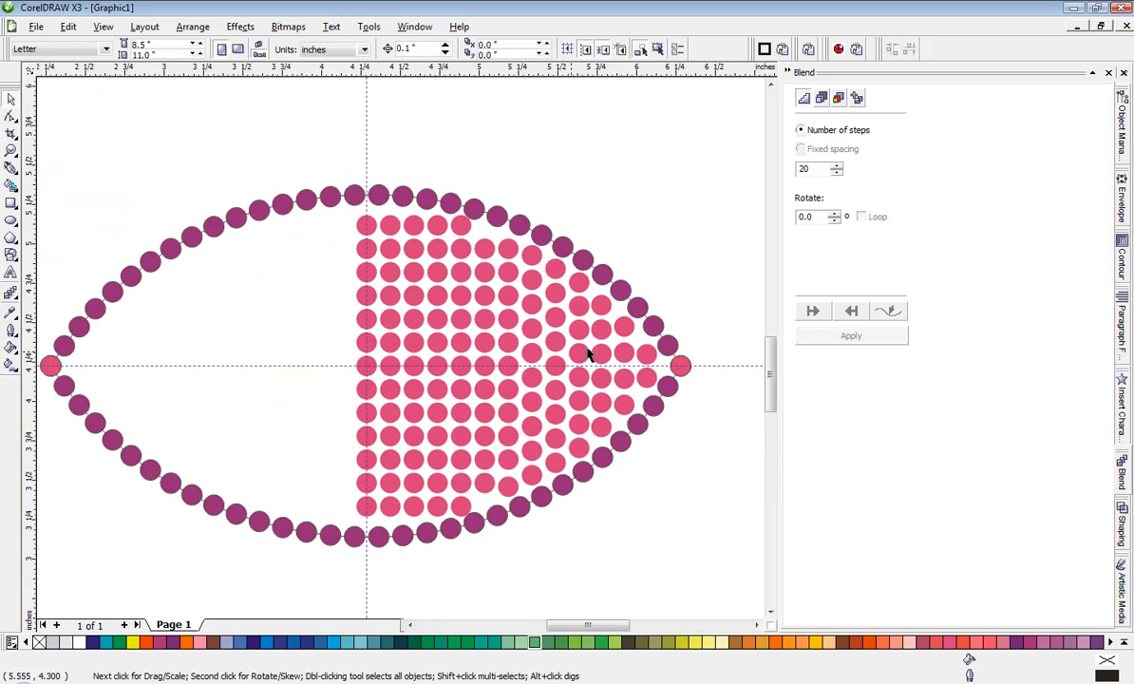
{"action": "scroll", "coordinate": [603, 318], "scroll_direction": "up", "scroll_amount": 2}
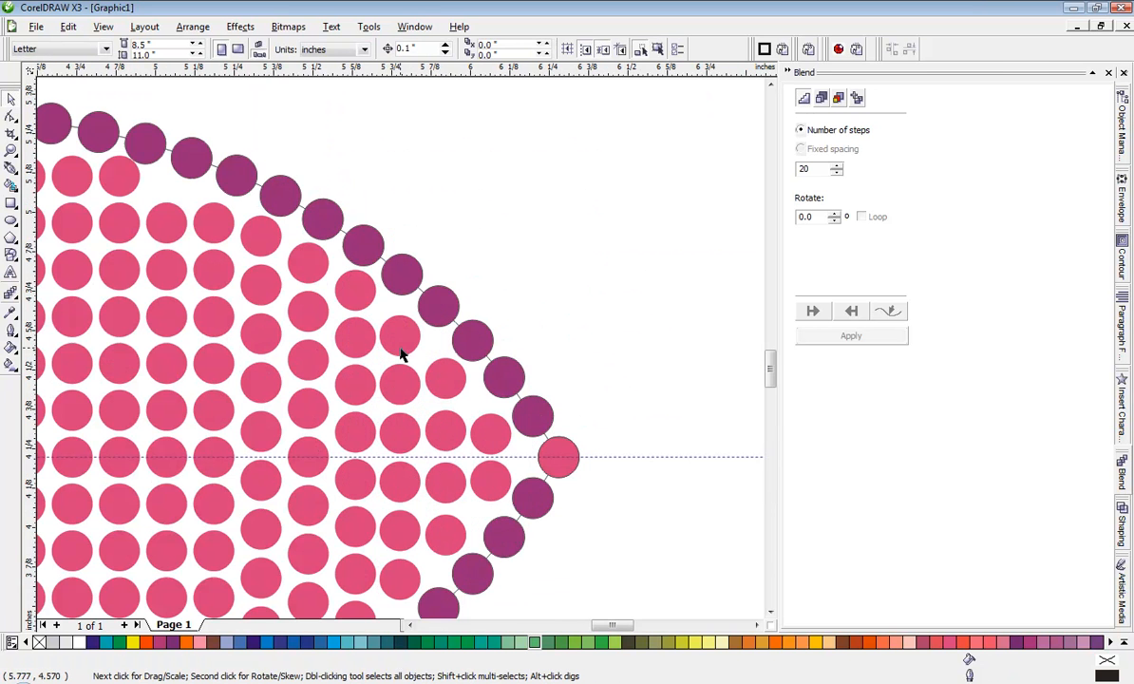
{"action": "scroll", "coordinate": [399, 355], "scroll_direction": "down", "scroll_amount": 2}
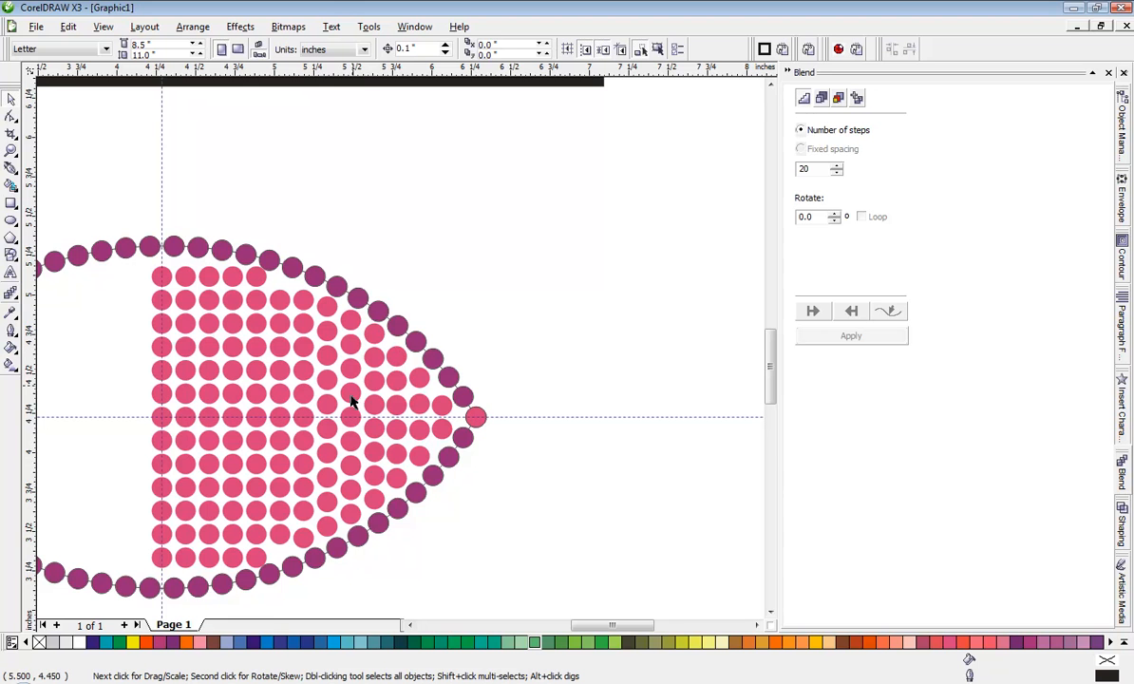
{"action": "scroll", "coordinate": [374, 418], "scroll_direction": "up", "scroll_amount": 2}
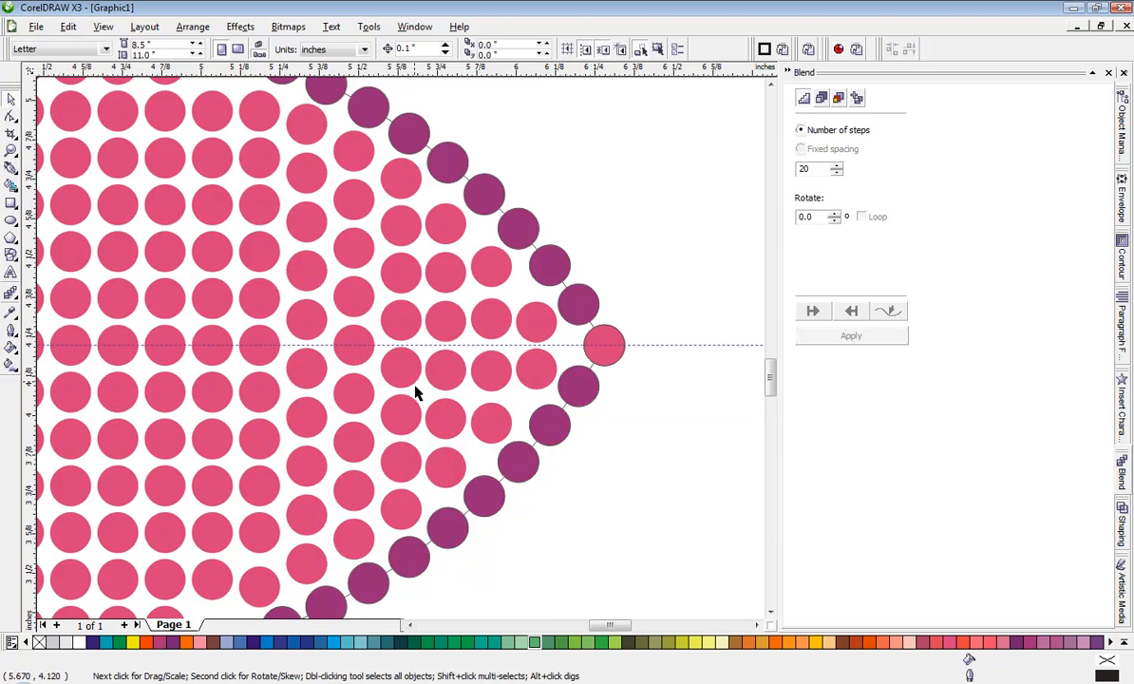
{"action": "left_click", "coordinate": [446, 473]}
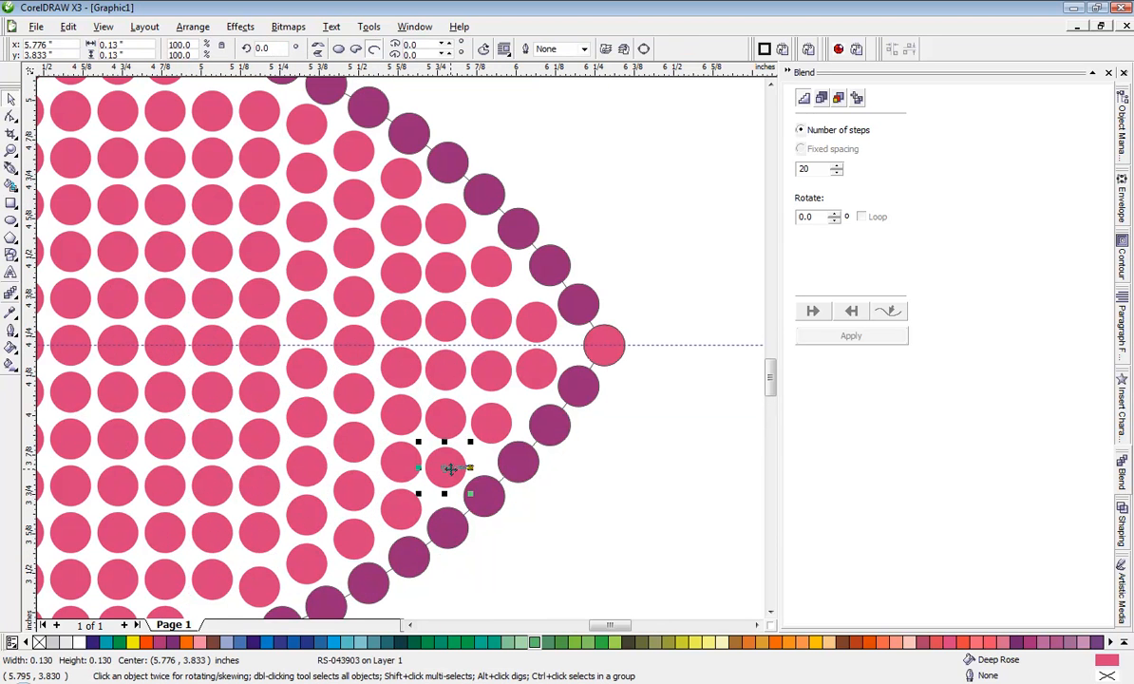
{"action": "left_click", "coordinate": [449, 414], "text": "shift"}
{"action": "left_click", "coordinate": [449, 371], "text": "shift"}
{"action": "left_click", "coordinate": [448, 321], "text": "shift"}
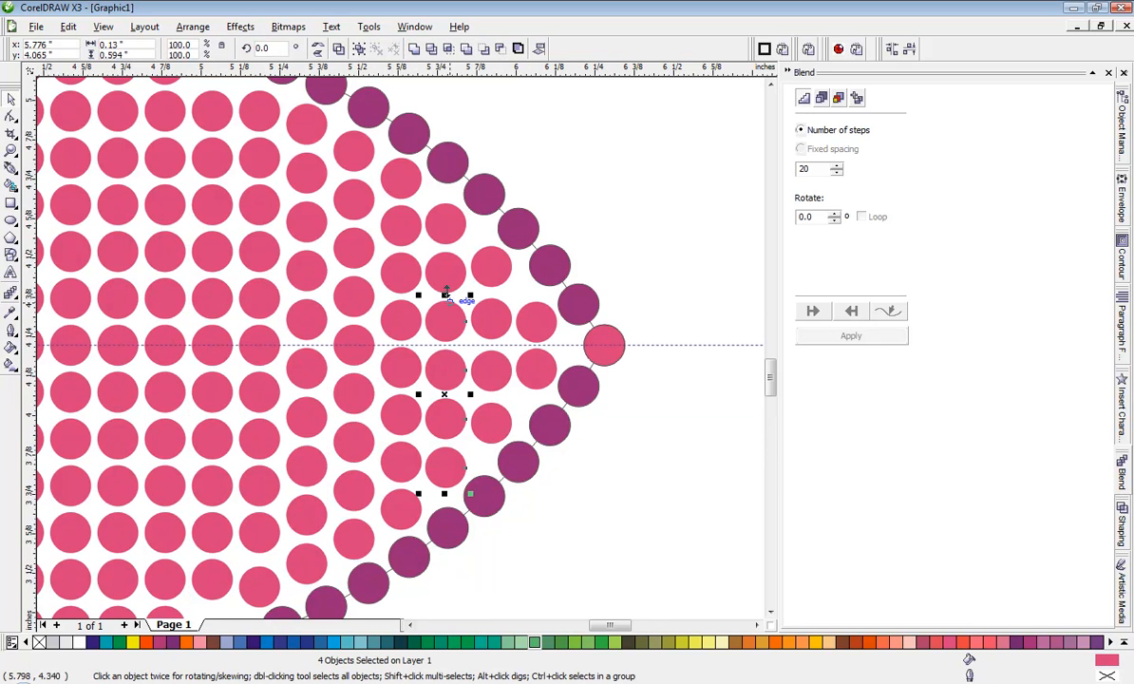
{"action": "left_click", "coordinate": [448, 274], "text": "shift"}
{"action": "left_click", "coordinate": [449, 228], "text": "shift"}
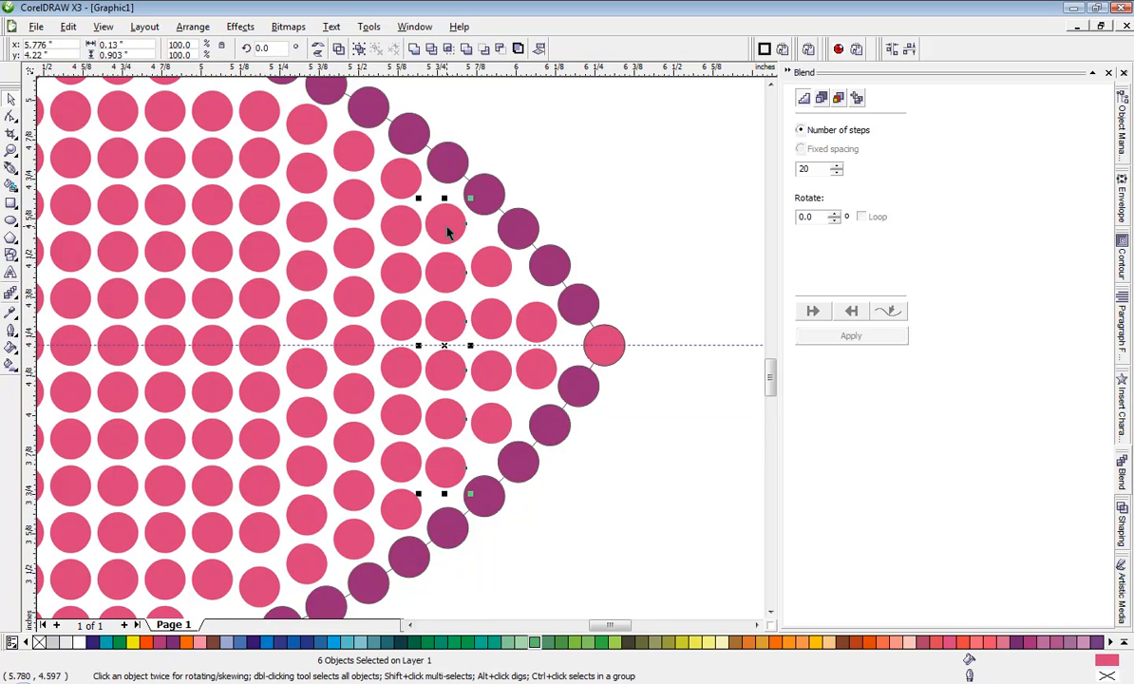
{"action": "left_click", "coordinate": [613, 644]}
Select the nine circles in the column at x 5.485" and fill them with Moon Green
{"action": "left_click", "coordinate": [355, 542]}
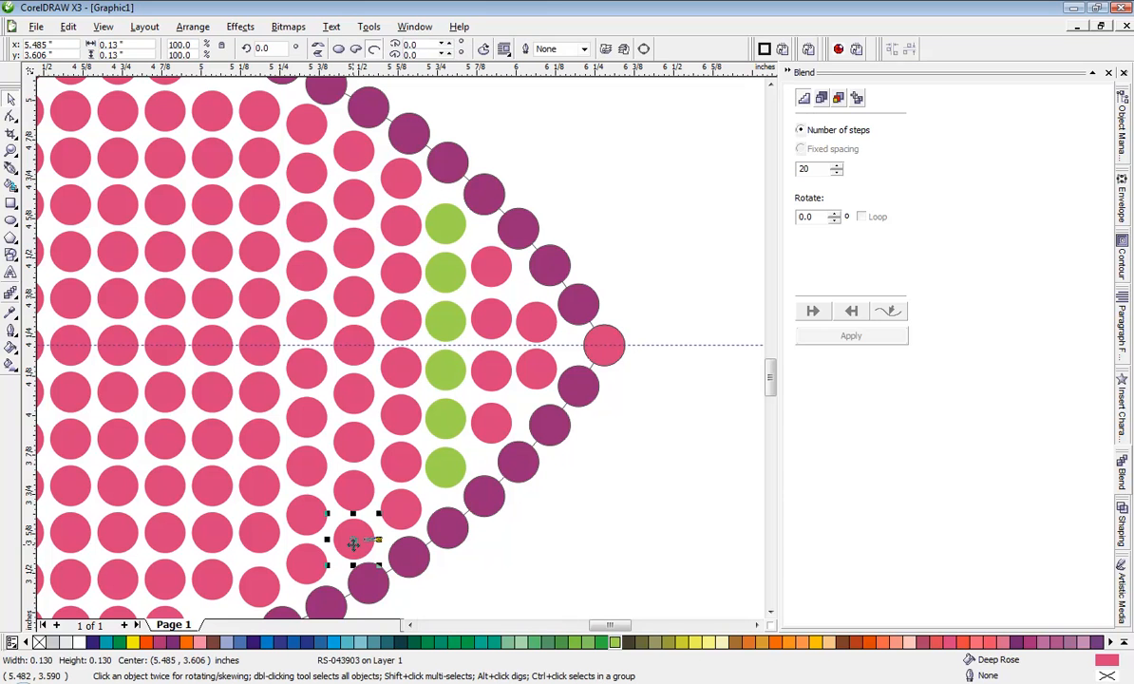
{"action": "left_click", "coordinate": [355, 490], "text": "shift"}
{"action": "left_click", "coordinate": [354, 443], "text": "shift"}
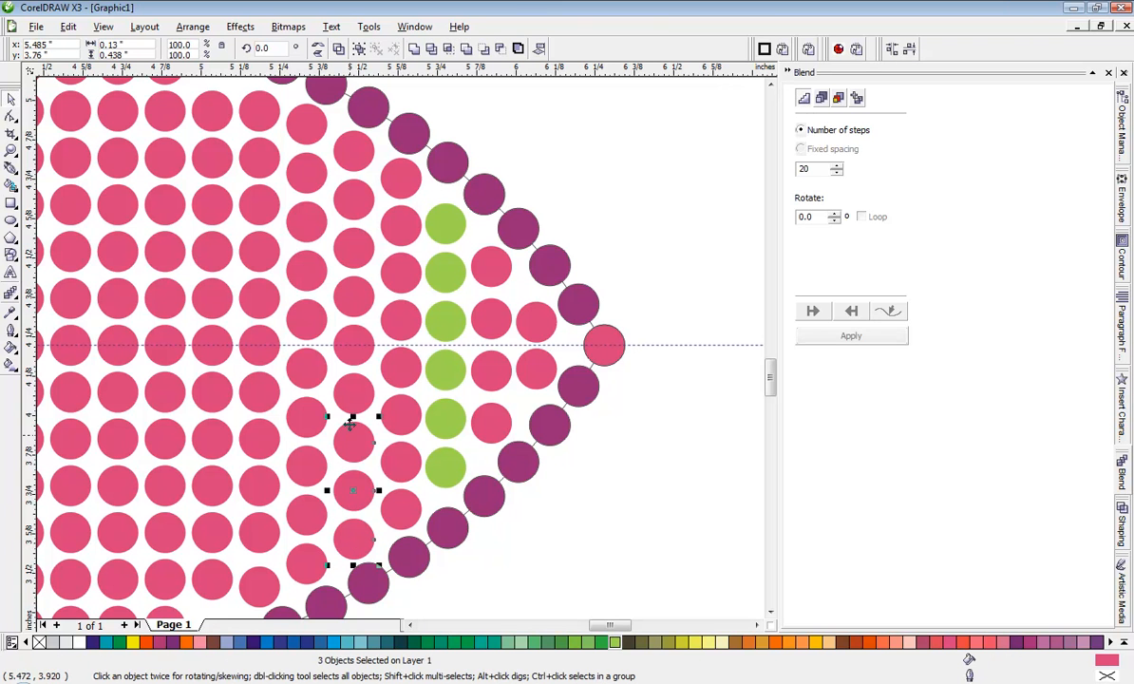
{"action": "left_click", "coordinate": [351, 393], "text": "shift"}
{"action": "left_click", "coordinate": [351, 354], "text": "shift"}
{"action": "left_click", "coordinate": [354, 294], "text": "shift"}
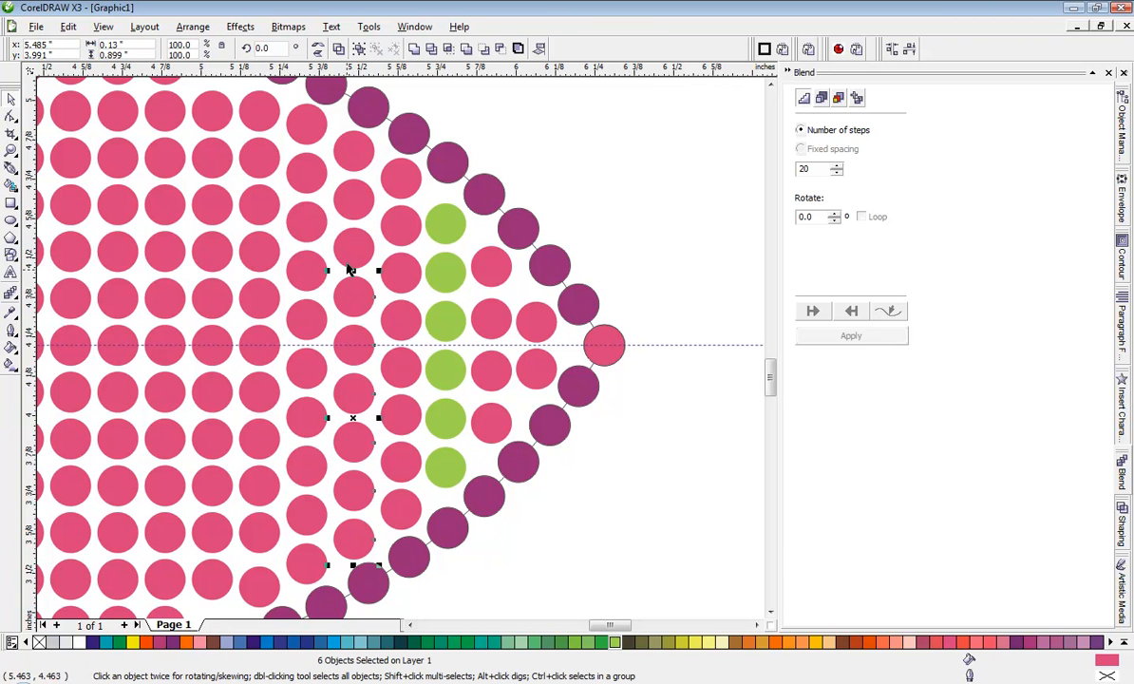
{"action": "left_click", "coordinate": [352, 250], "text": "shift"}
{"action": "left_click", "coordinate": [355, 203], "text": "shift"}
{"action": "left_click", "coordinate": [361, 161], "text": "shift"}
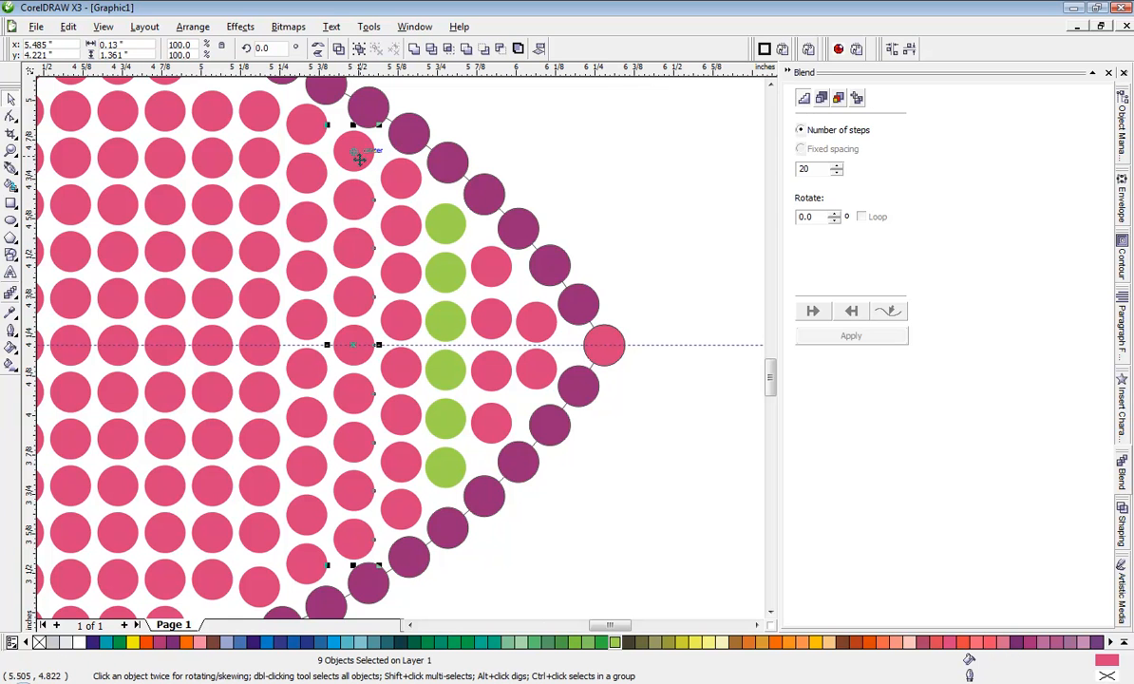
{"action": "left_click", "coordinate": [616, 643]}
{"action": "left_click", "coordinate": [653, 580]}
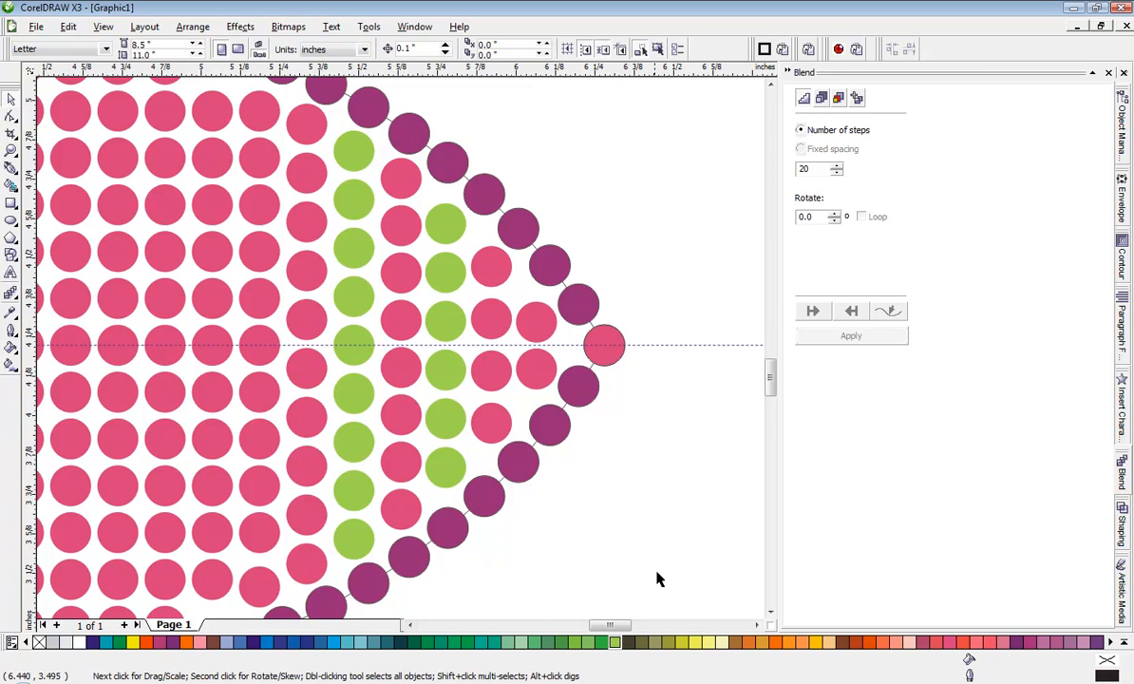
Examine the white lace pattern at the centre of the reference football on the black background
{"action": "scroll", "coordinate": [399, 355], "scroll_direction": "down", "scroll_amount": 4}
{"action": "scroll", "coordinate": [375, 331], "scroll_direction": "down", "scroll_amount": 2}
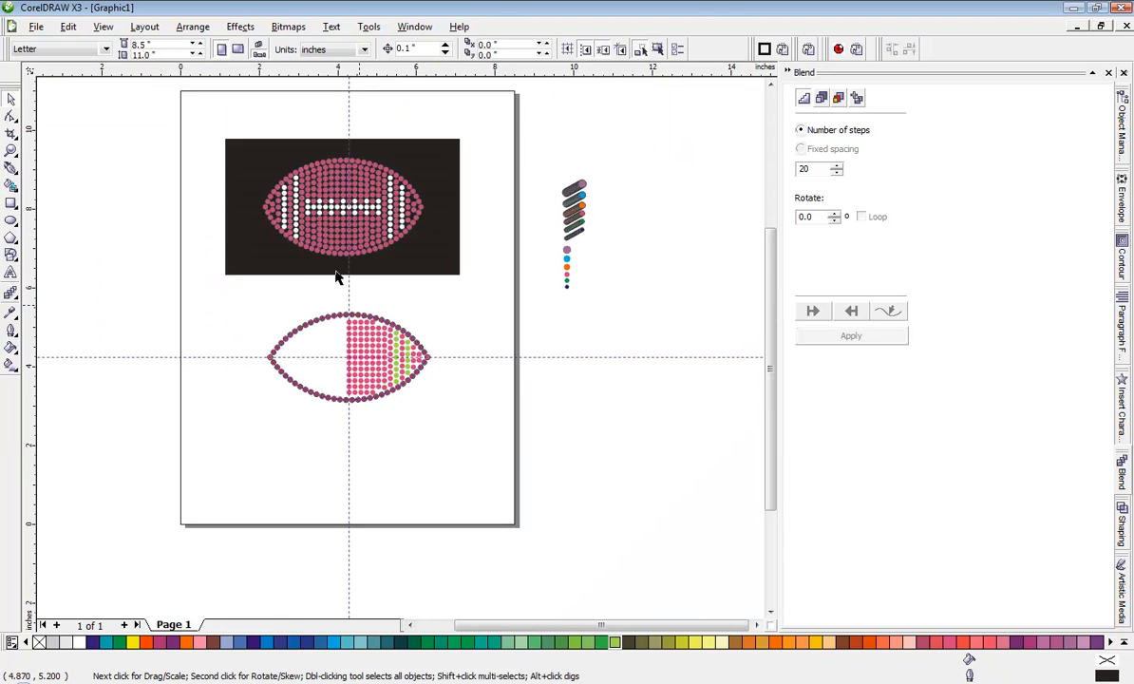
{"action": "scroll", "coordinate": [342, 347], "scroll_direction": "up", "scroll_amount": 2}
{"action": "scroll", "coordinate": [410, 454], "scroll_direction": "down", "scroll_amount": 2}
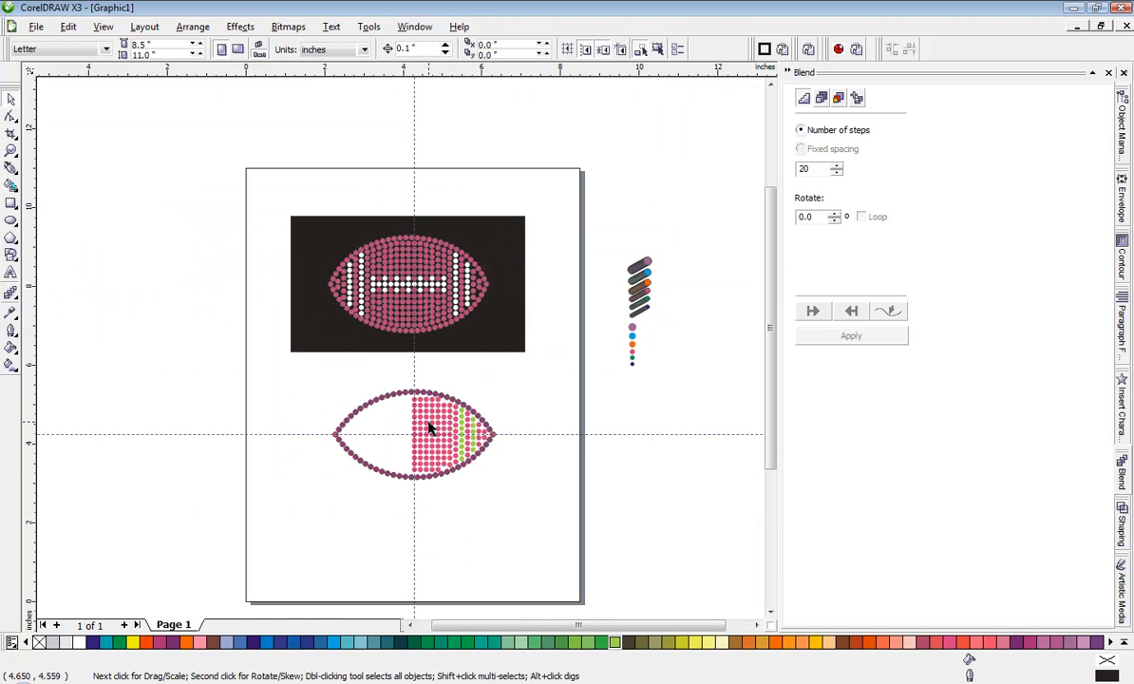
{"action": "scroll", "coordinate": [430, 429], "scroll_direction": "up", "scroll_amount": 1}
{"action": "scroll", "coordinate": [348, 292], "scroll_direction": "down", "scroll_amount": 1}
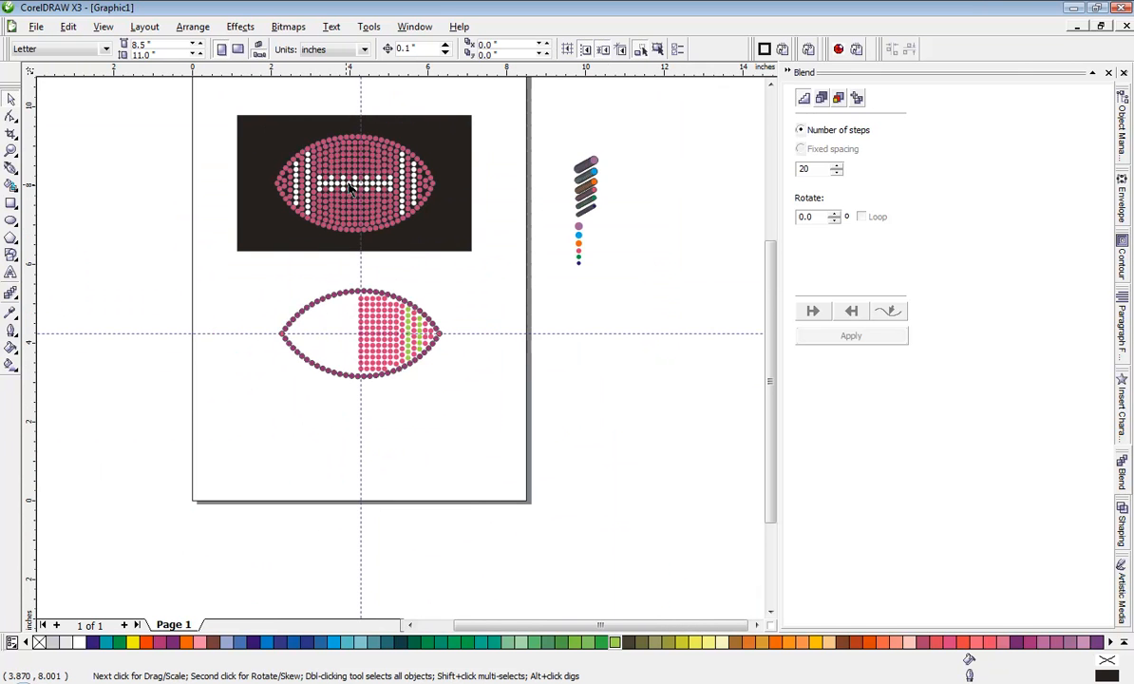
{"action": "scroll", "coordinate": [349, 187], "scroll_direction": "up", "scroll_amount": 2}
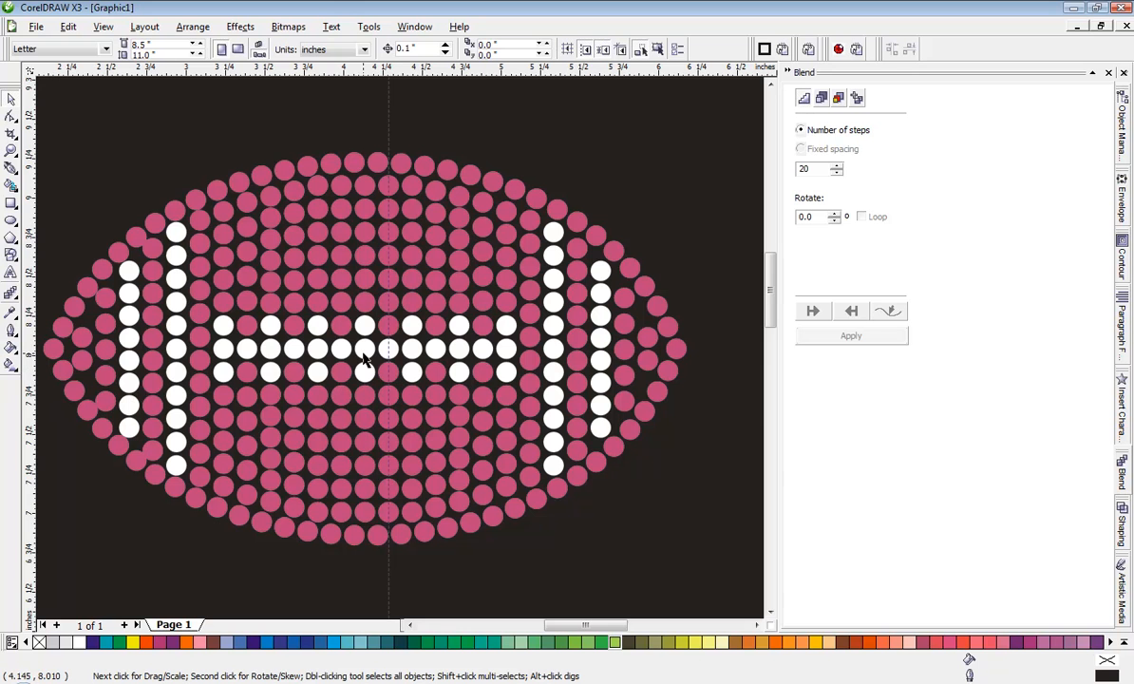
{"action": "left_click", "coordinate": [362, 352]}
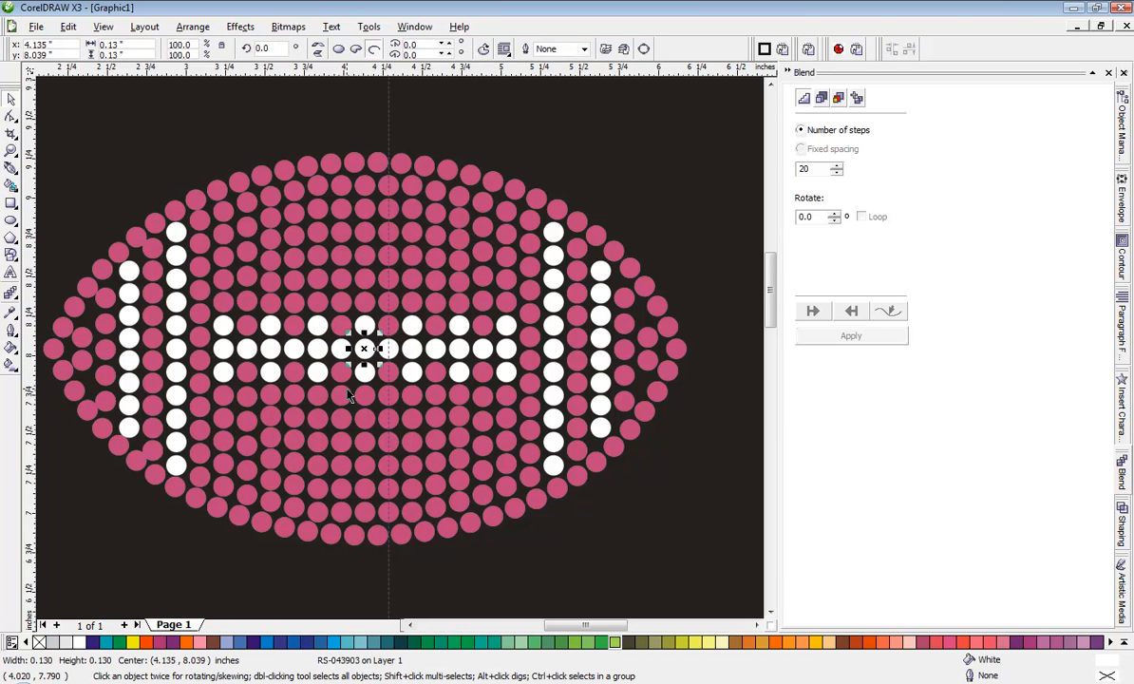
{"action": "scroll", "coordinate": [385, 326], "scroll_direction": "down", "scroll_amount": 3}
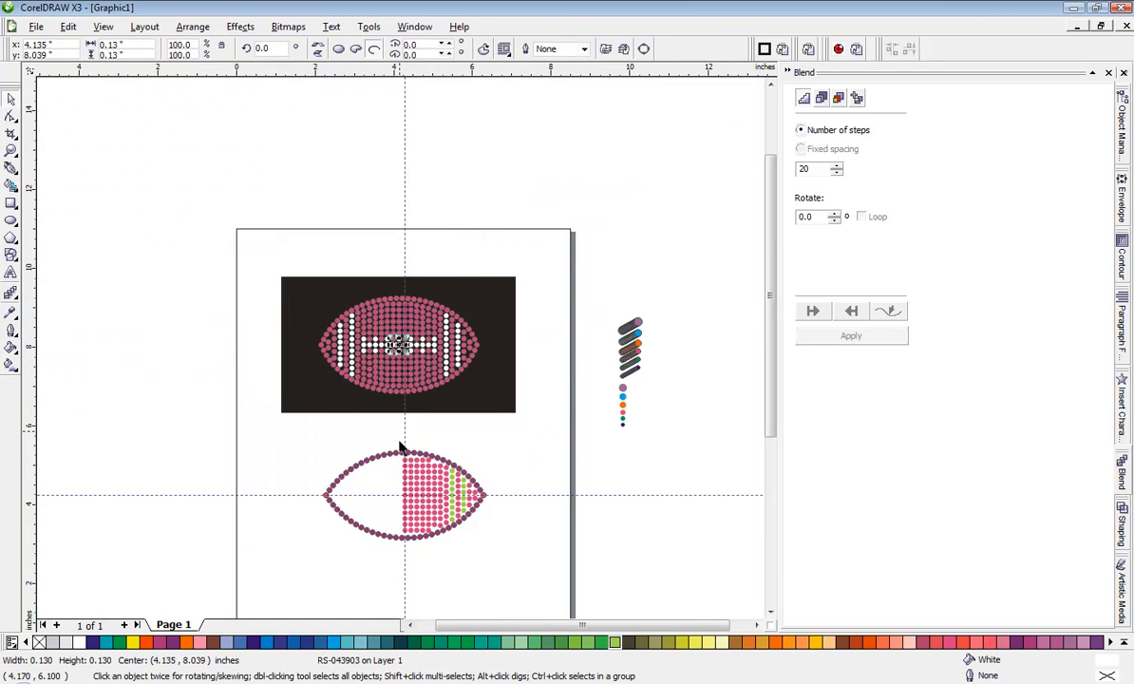
Fill the middle circle of the x 4.286" column and the circles directly above and below it with Moon Green
{"action": "scroll", "coordinate": [399, 361], "scroll_direction": "up", "scroll_amount": 1}
{"action": "scroll", "coordinate": [400, 364], "scroll_direction": "up", "scroll_amount": 1}
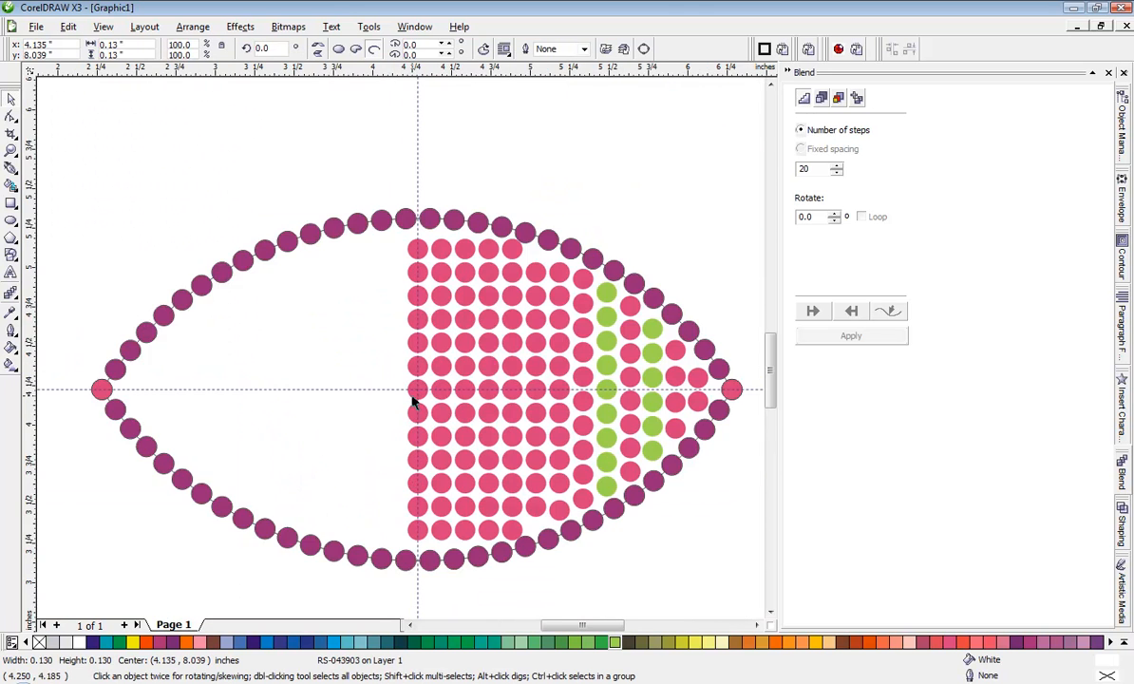
{"action": "scroll", "coordinate": [413, 403], "scroll_direction": "up", "scroll_amount": 1}
{"action": "left_click", "coordinate": [399, 355]}
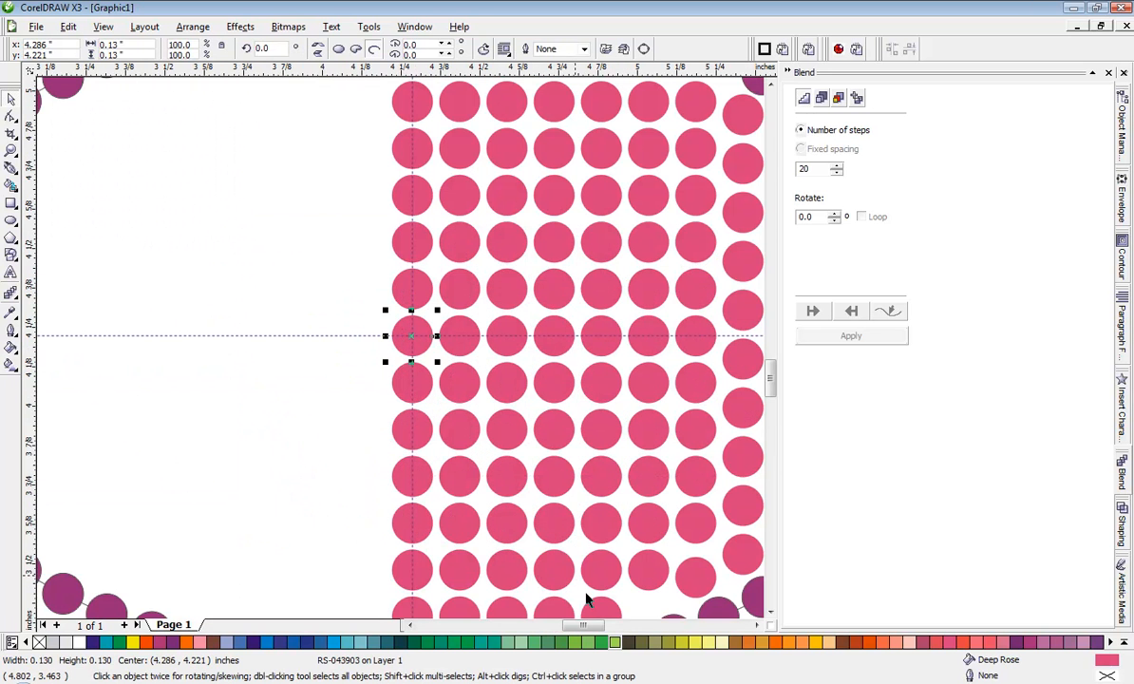
{"action": "left_click", "coordinate": [620, 642]}
{"action": "left_click", "coordinate": [423, 397]}
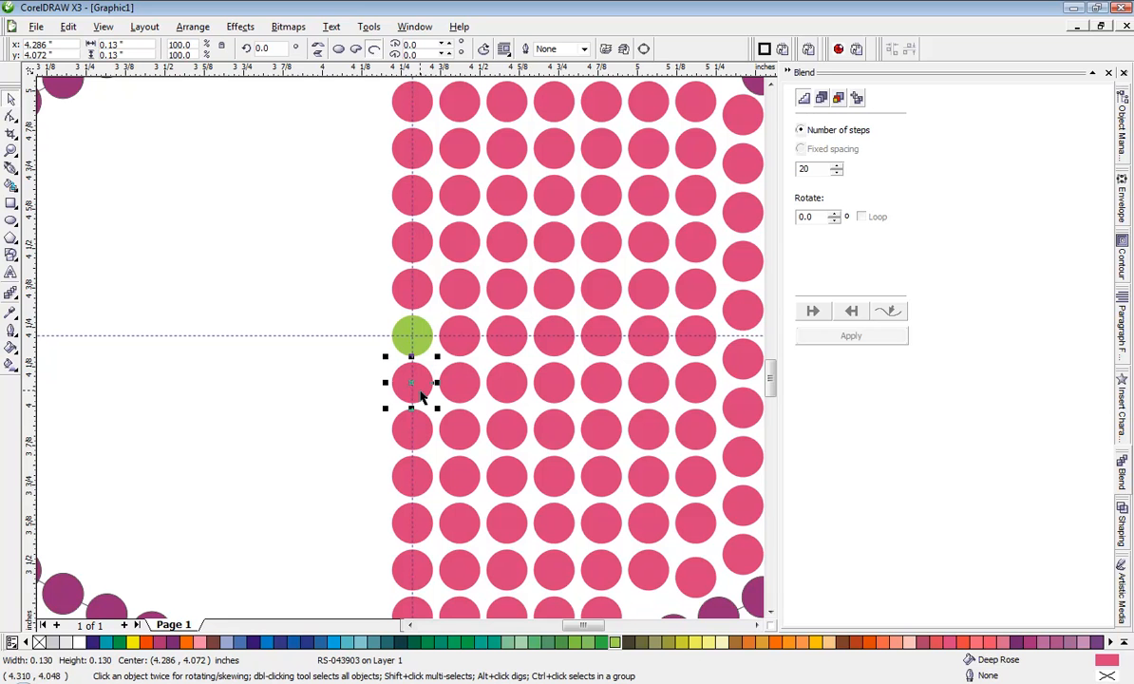
{"action": "left_click", "coordinate": [616, 642]}
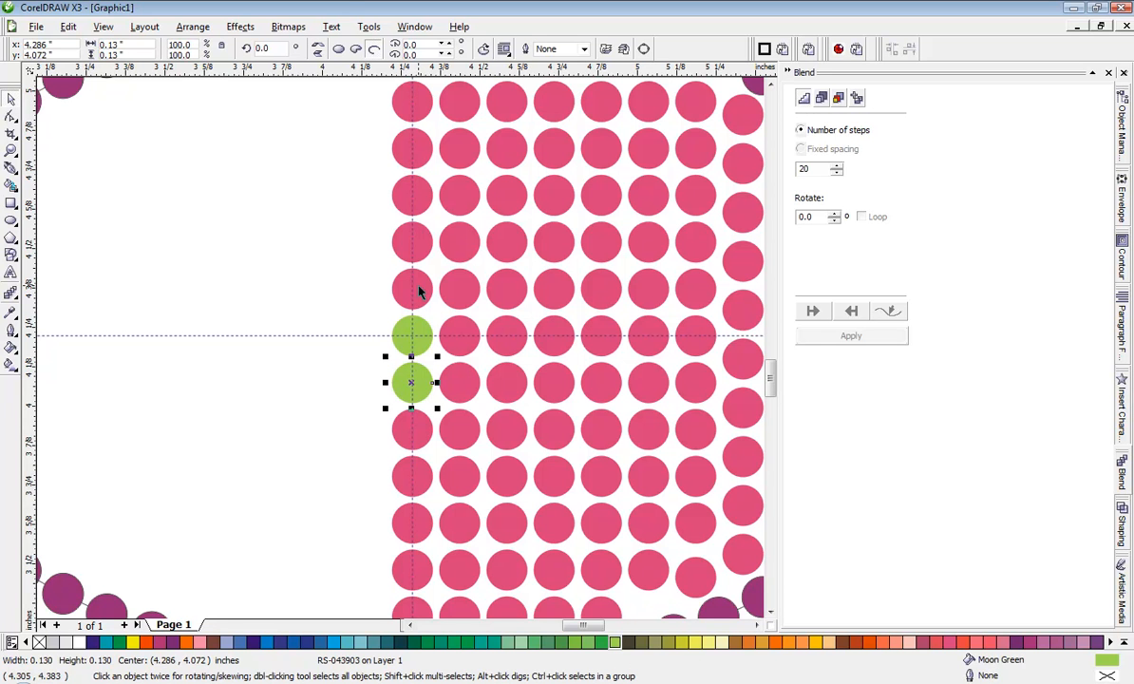
{"action": "left_click", "coordinate": [419, 291]}
{"action": "left_click", "coordinate": [616, 643]}
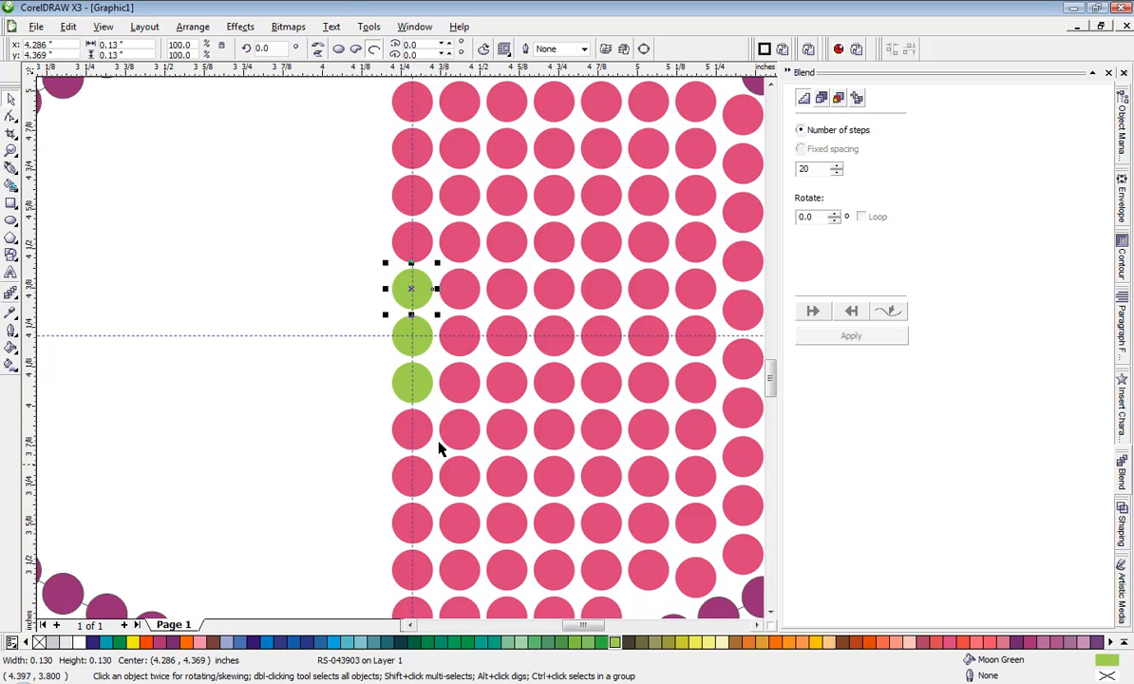
Fill the middle circle of the x 4.436" column and the three central circles of the x 4.586" column with Moon Green
{"action": "left_click", "coordinate": [453, 344]}
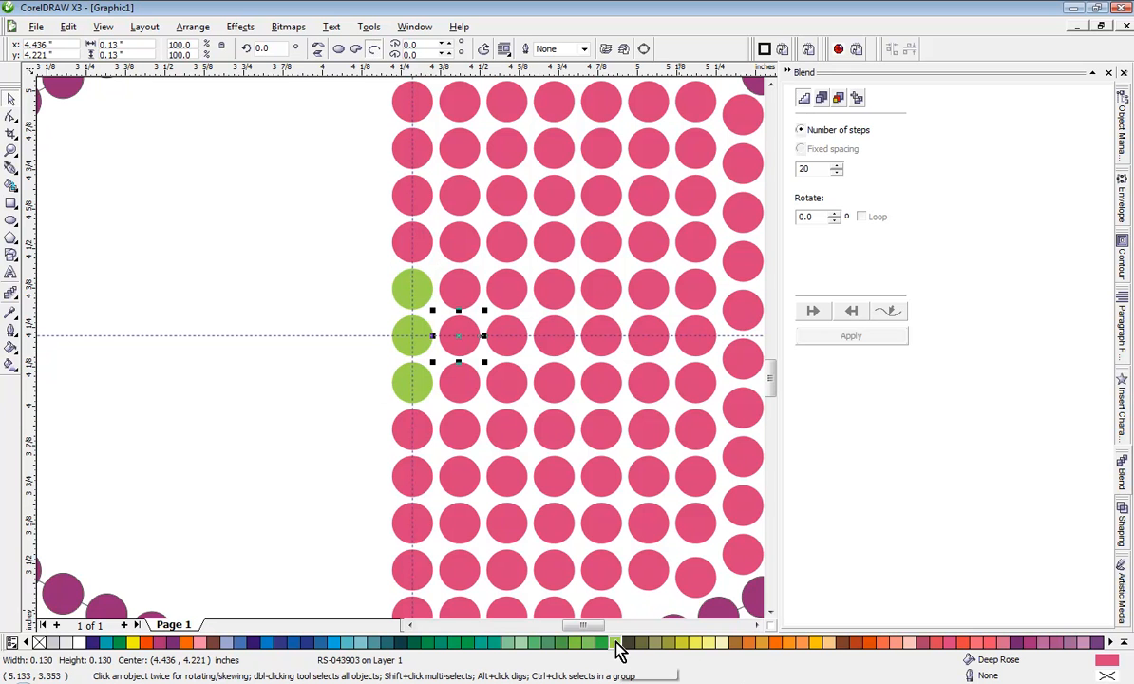
{"action": "left_click", "coordinate": [615, 644]}
{"action": "left_click", "coordinate": [503, 389]}
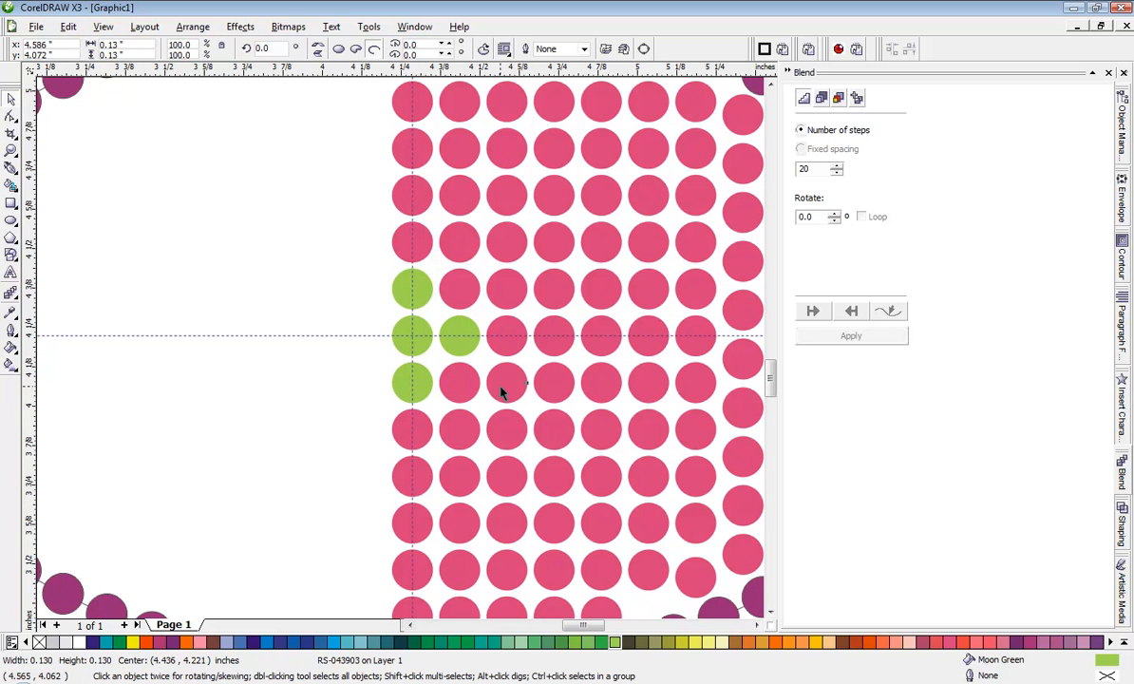
{"action": "left_click", "coordinate": [505, 335], "text": "shift"}
{"action": "left_click", "coordinate": [504, 297], "text": "shift"}
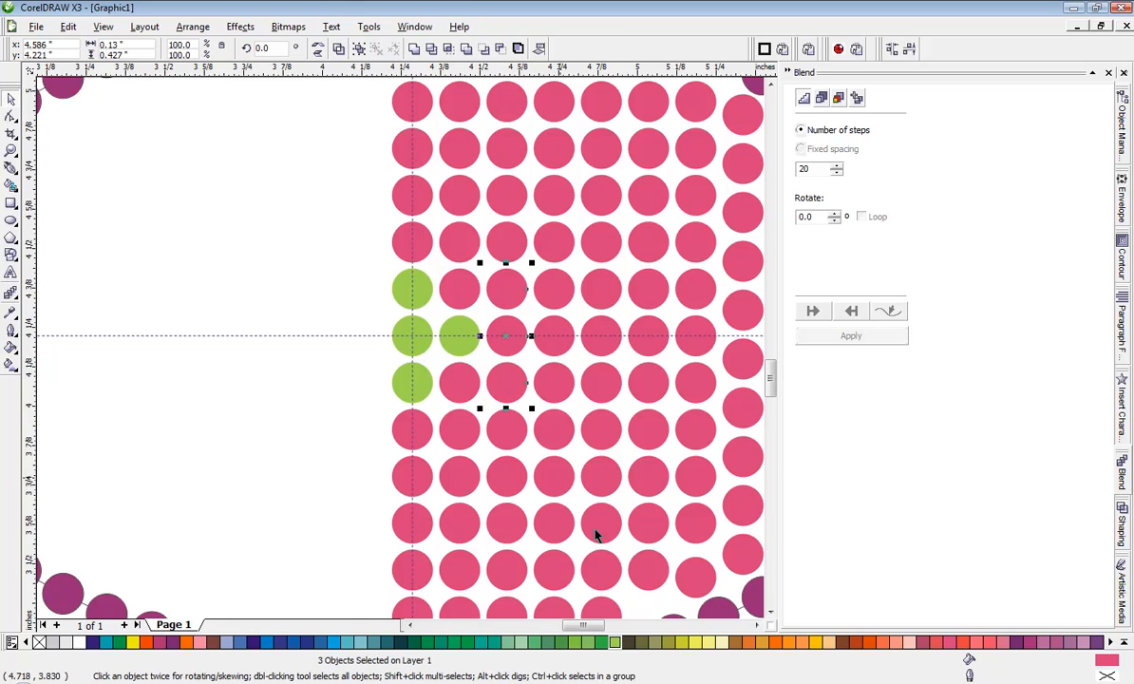
{"action": "left_click", "coordinate": [614, 643]}
Fill the middle circle of the x 4.735" column and the three central circles of the x 4.885" column with Moon Green
{"action": "left_click", "coordinate": [548, 352]}
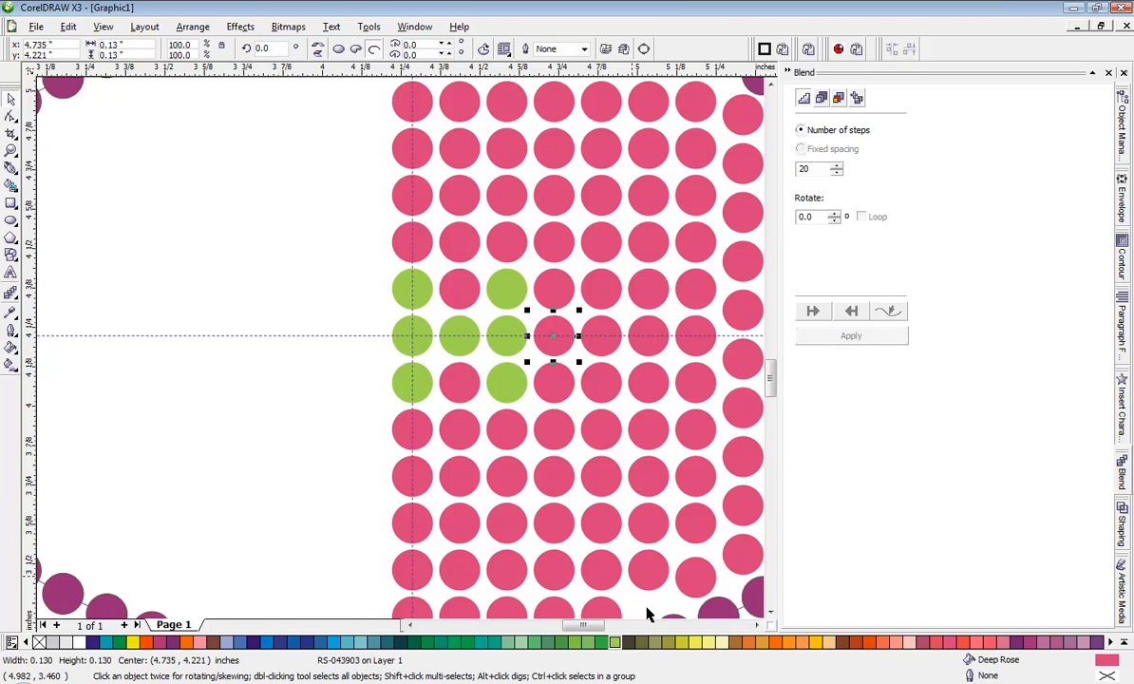
{"action": "left_click", "coordinate": [616, 643]}
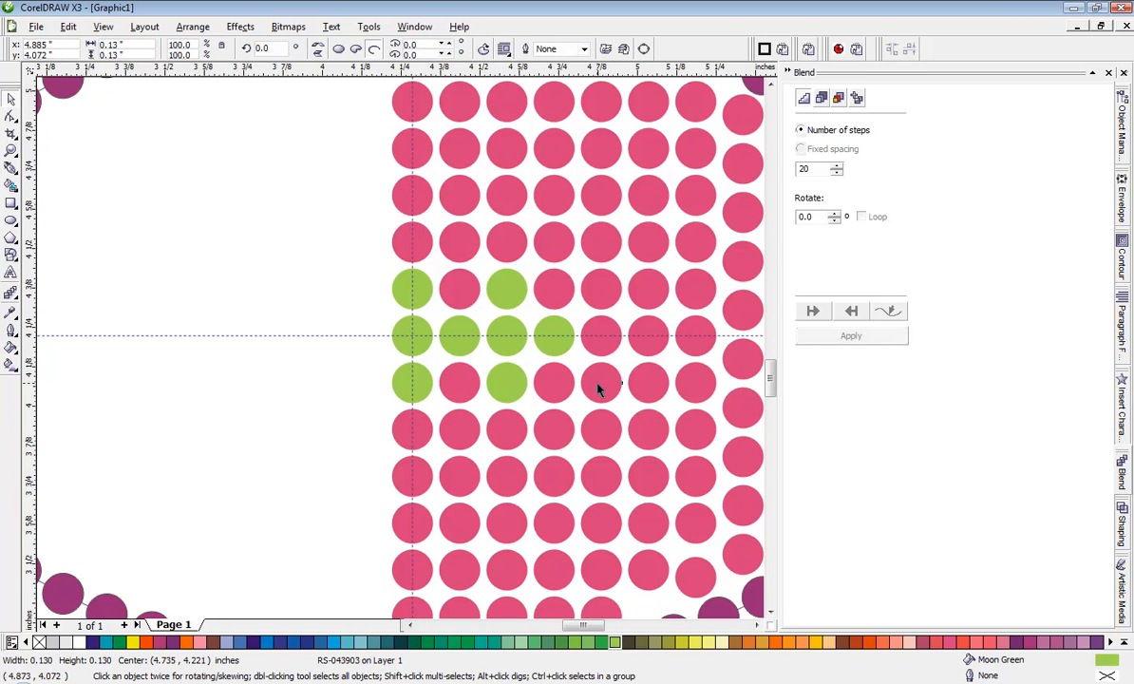
{"action": "left_click", "coordinate": [598, 385]}
{"action": "left_click", "coordinate": [597, 338], "text": "shift"}
{"action": "left_click", "coordinate": [605, 292], "text": "shift"}
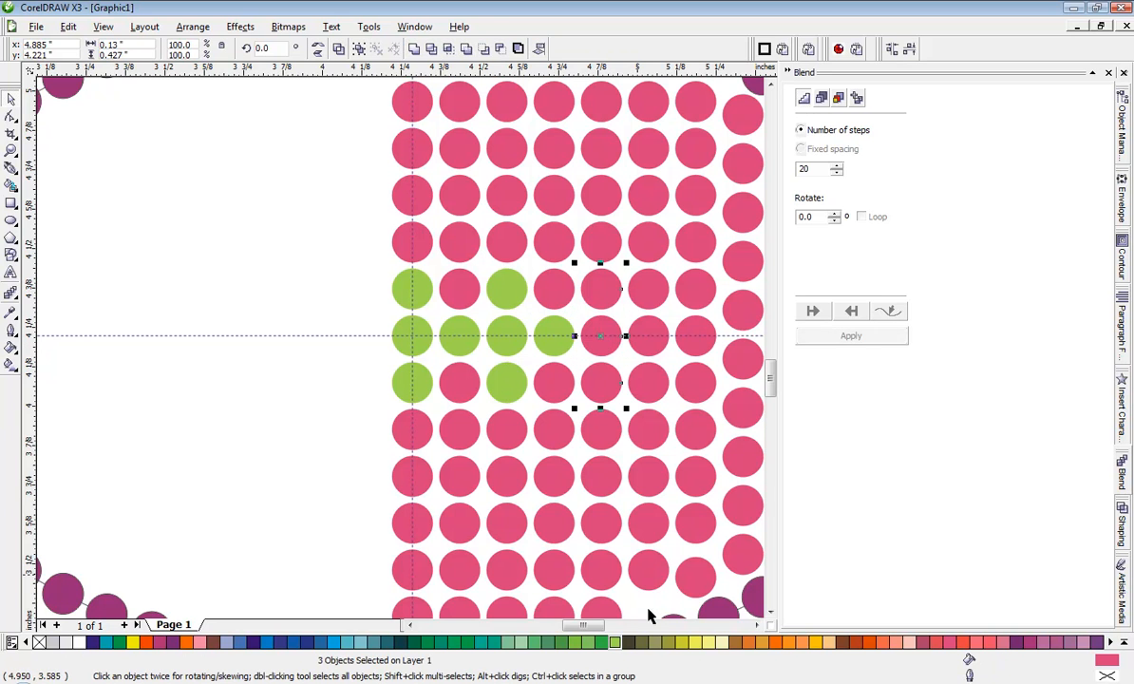
{"action": "left_click", "coordinate": [616, 643]}
Fill the middle circle of the x 5.035" column and the three central circles of the x 5.185" column with Moon Green
{"action": "left_click", "coordinate": [651, 349]}
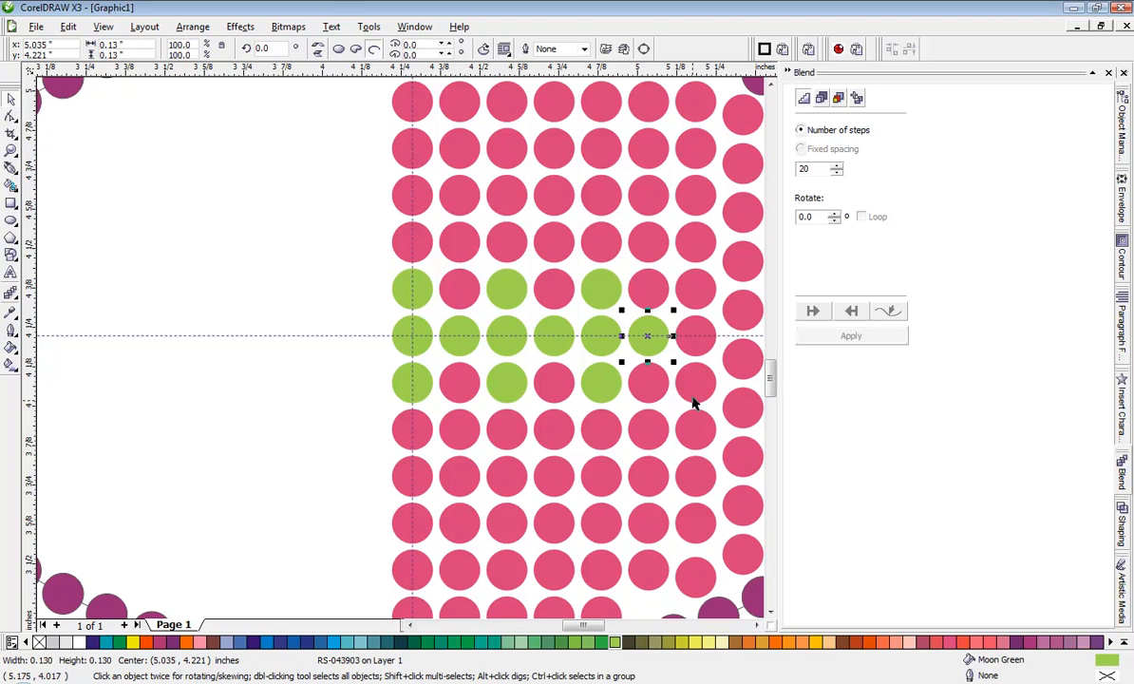
{"action": "left_click", "coordinate": [693, 399]}
{"action": "left_click", "coordinate": [696, 340], "text": "shift"}
{"action": "left_click", "coordinate": [695, 292], "text": "shift"}
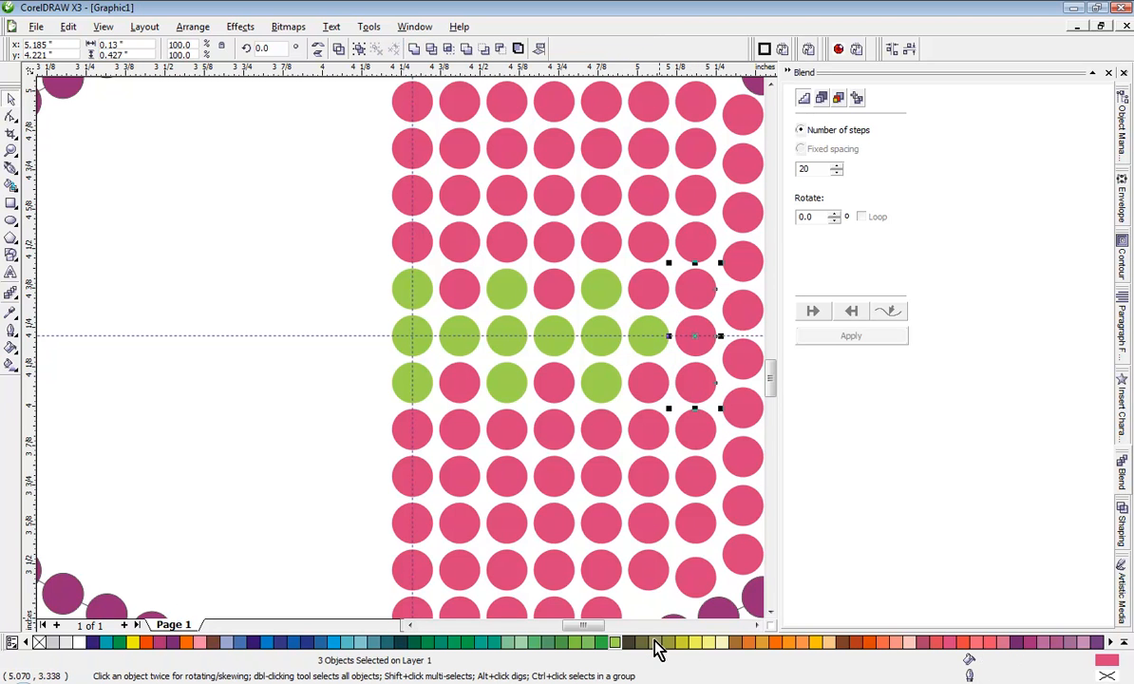
{"action": "left_click", "coordinate": [613, 643]}
{"action": "scroll", "coordinate": [380, 317], "scroll_direction": "down", "scroll_amount": 3}
{"action": "scroll", "coordinate": [415, 349], "scroll_direction": "up", "scroll_amount": 1}
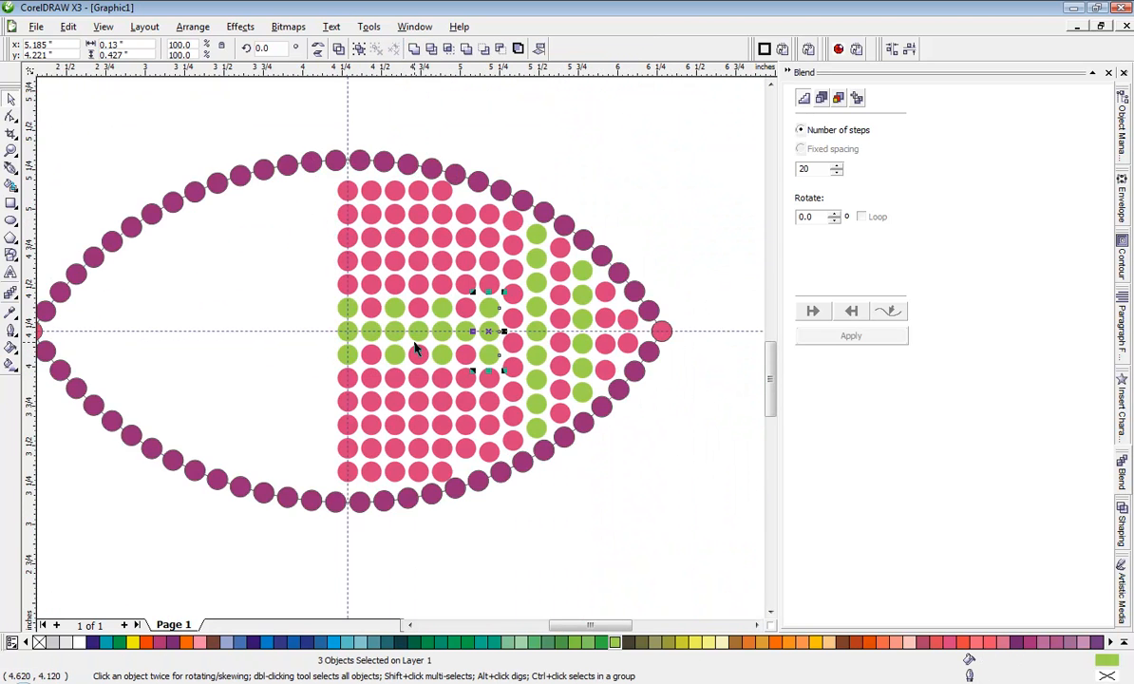
{"action": "scroll", "coordinate": [403, 352], "scroll_direction": "up", "scroll_amount": 2}
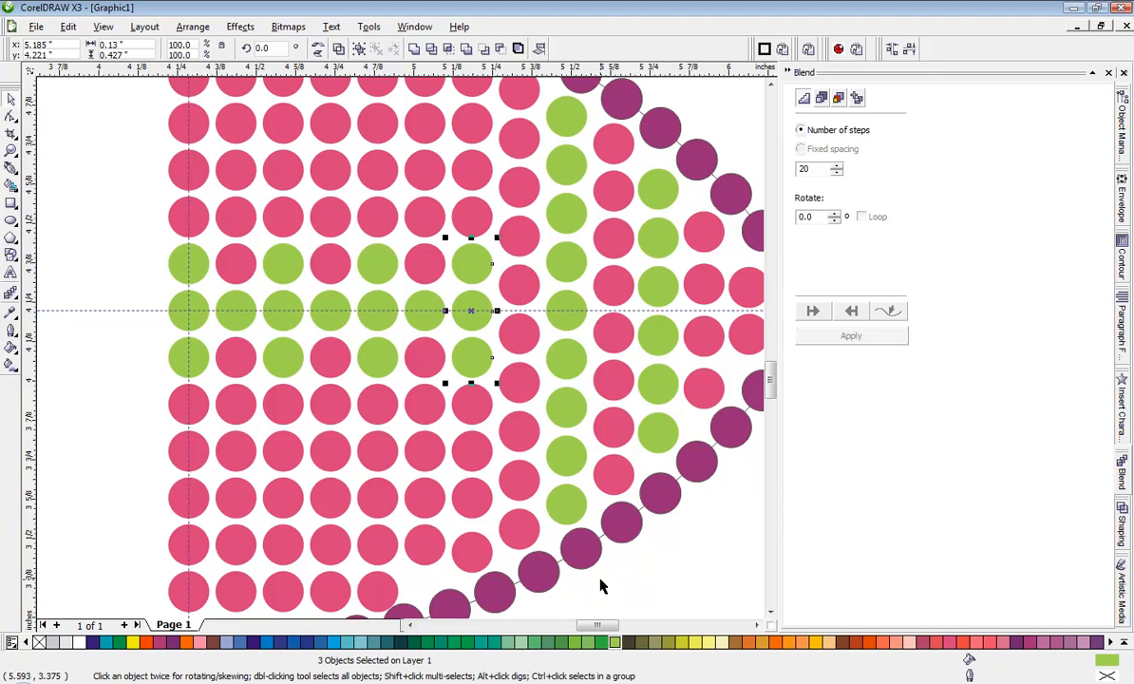
Space the four pink circles below the green ones in the x 5.185" column evenly in the vertical direction
{"action": "left_click", "coordinate": [616, 600]}
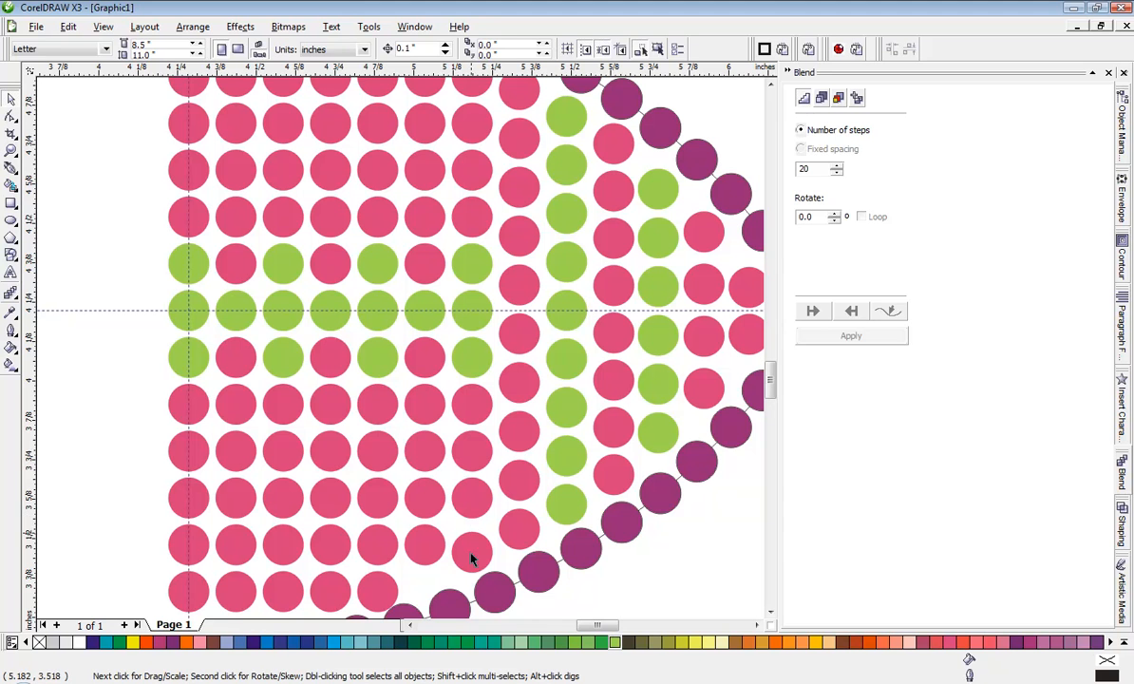
{"action": "left_click", "coordinate": [464, 419]}
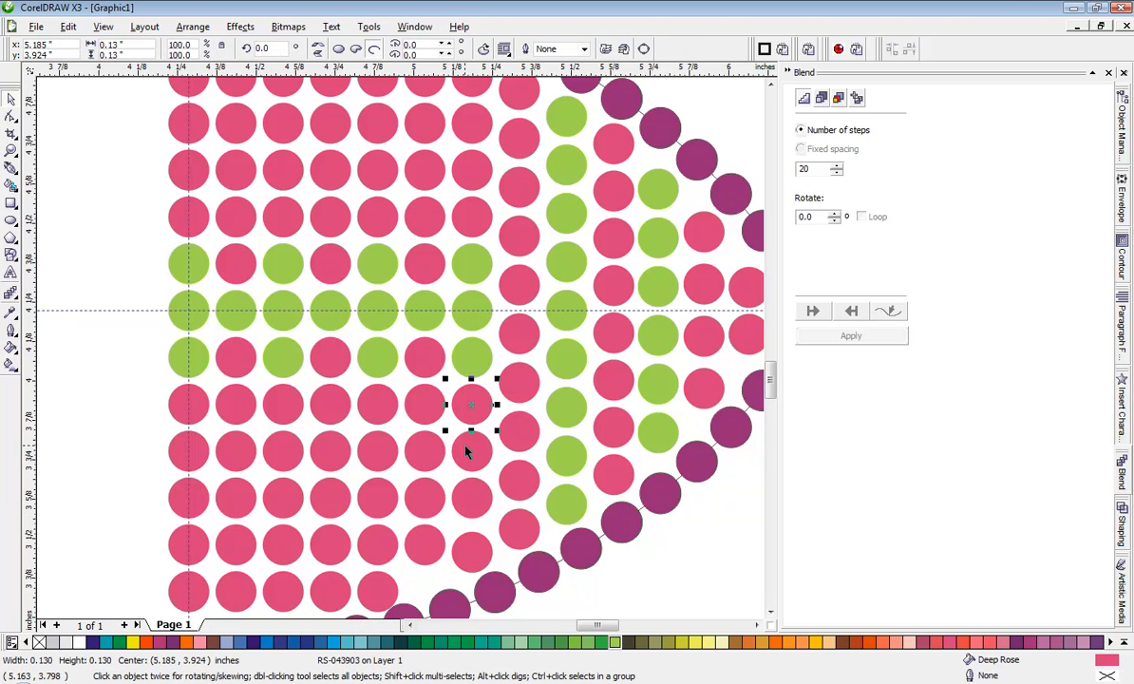
{"action": "left_click", "coordinate": [467, 454], "text": "shift"}
{"action": "left_click", "coordinate": [471, 511], "text": "shift"}
{"action": "left_click", "coordinate": [471, 555], "text": "shift"}
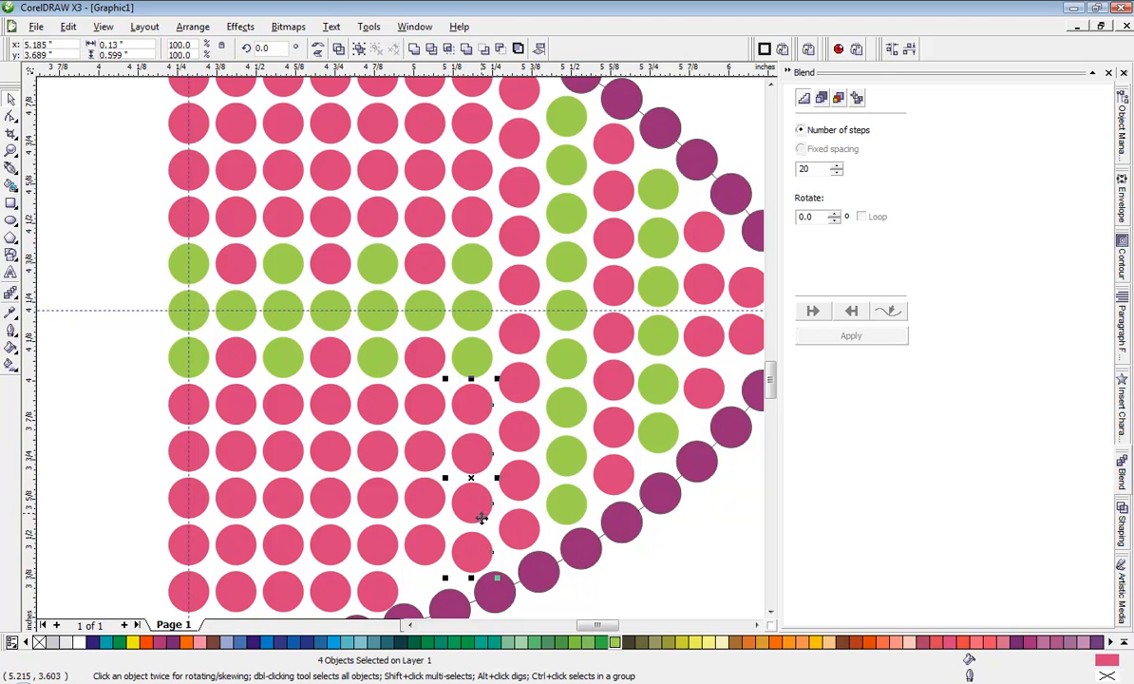
Move the uppermost circle of the x 5.185" column straight up to y 4.985"
{"action": "scroll", "coordinate": [409, 163], "scroll_direction": "down", "scroll_amount": 1}
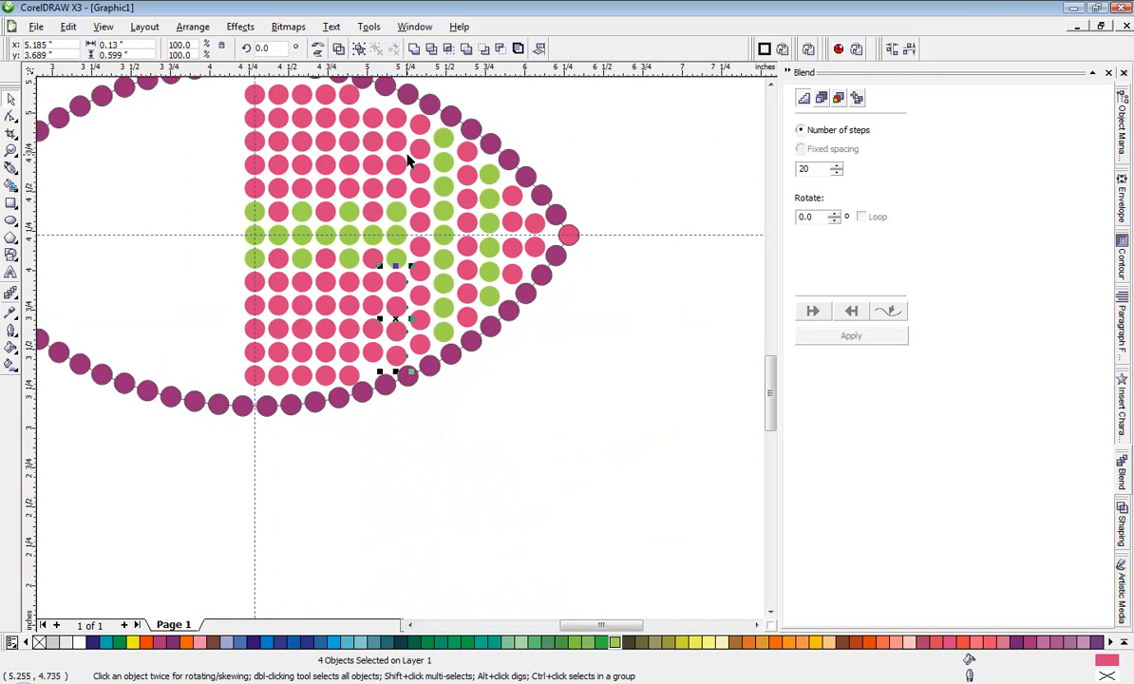
{"action": "scroll", "coordinate": [377, 328], "scroll_direction": "up", "scroll_amount": 1}
{"action": "scroll", "coordinate": [375, 323], "scroll_direction": "up", "scroll_amount": 1}
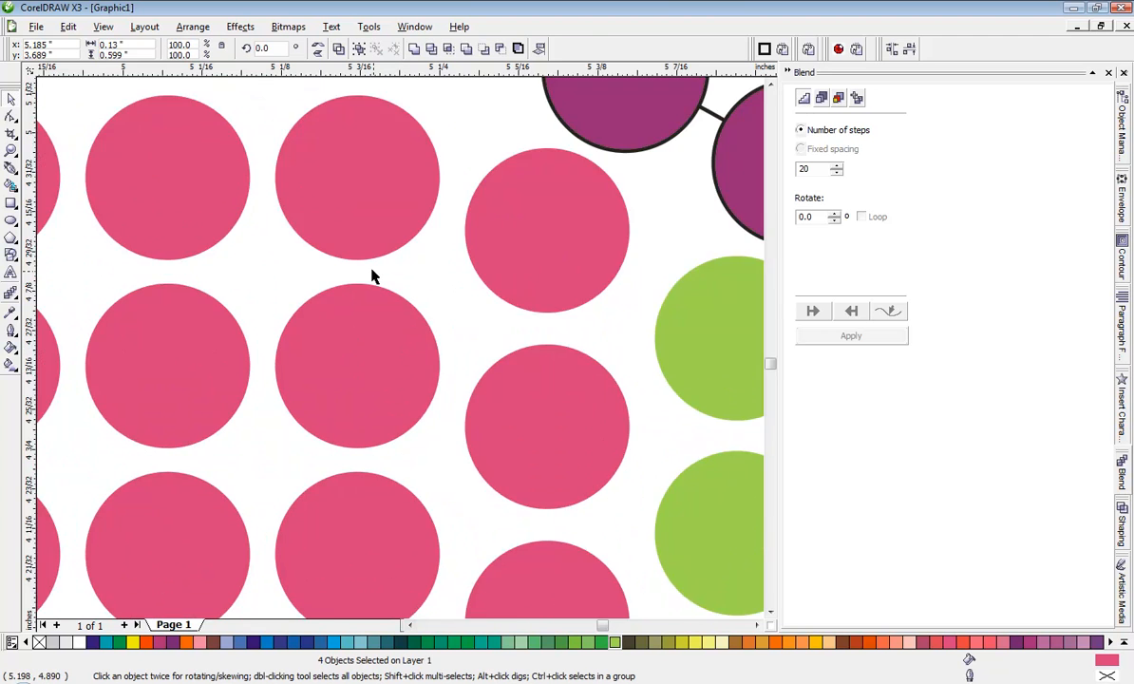
{"action": "scroll", "coordinate": [373, 275], "scroll_direction": "down", "scroll_amount": 2}
{"action": "left_click", "coordinate": [403, 319]}
{"action": "scroll", "coordinate": [403, 323], "scroll_direction": "up", "scroll_amount": 1}
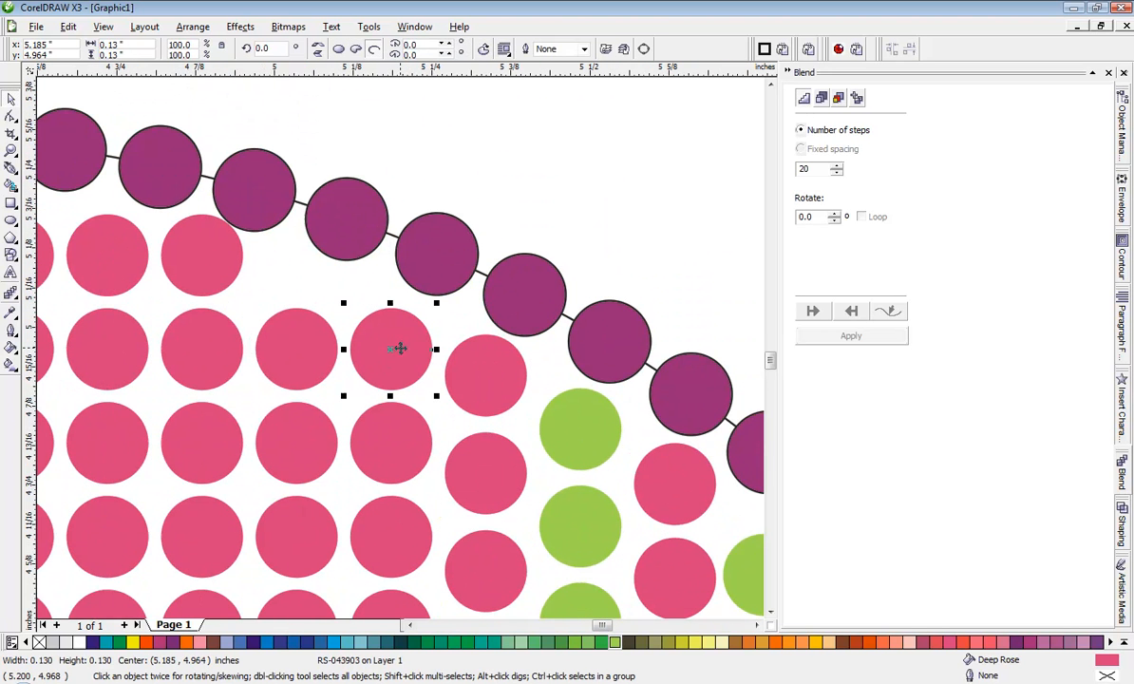
{"action": "left_click_drag", "start_coordinate": [415, 338], "coordinate": [412, 325]}
{"action": "scroll", "coordinate": [400, 348], "scroll_direction": "down", "scroll_amount": 1}
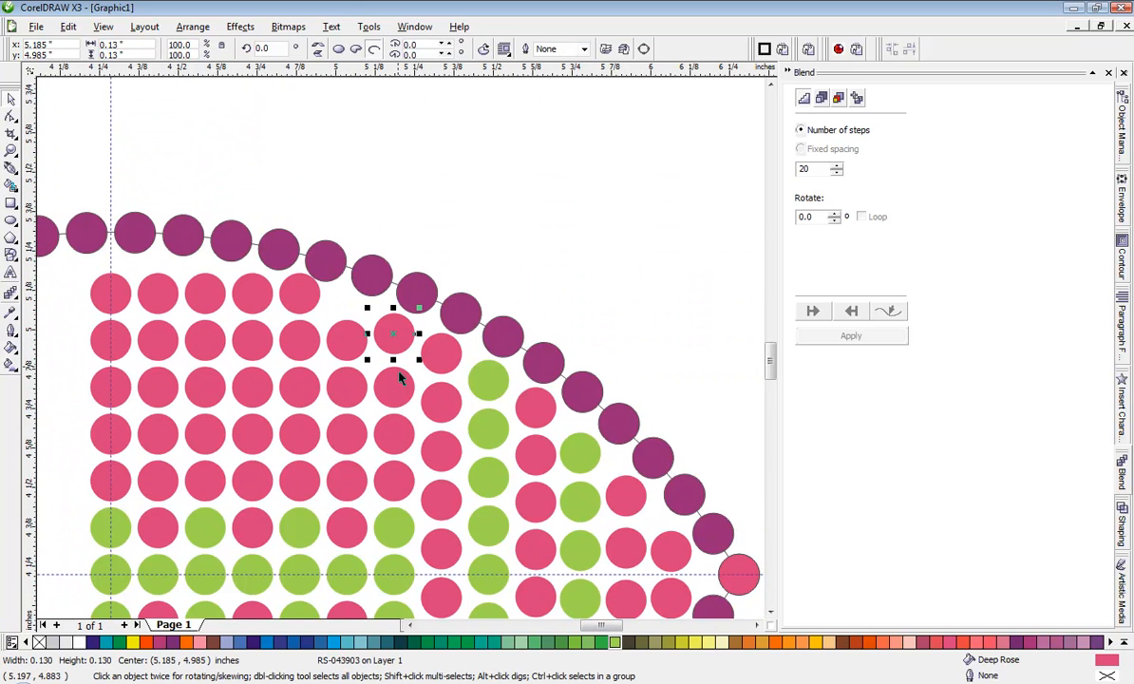
Distribute the four pink circles above the green ones in the x 5.185" column at equal vertical spacing
{"action": "left_click", "coordinate": [395, 382], "text": "shift"}
{"action": "left_click", "coordinate": [398, 437], "text": "shift"}
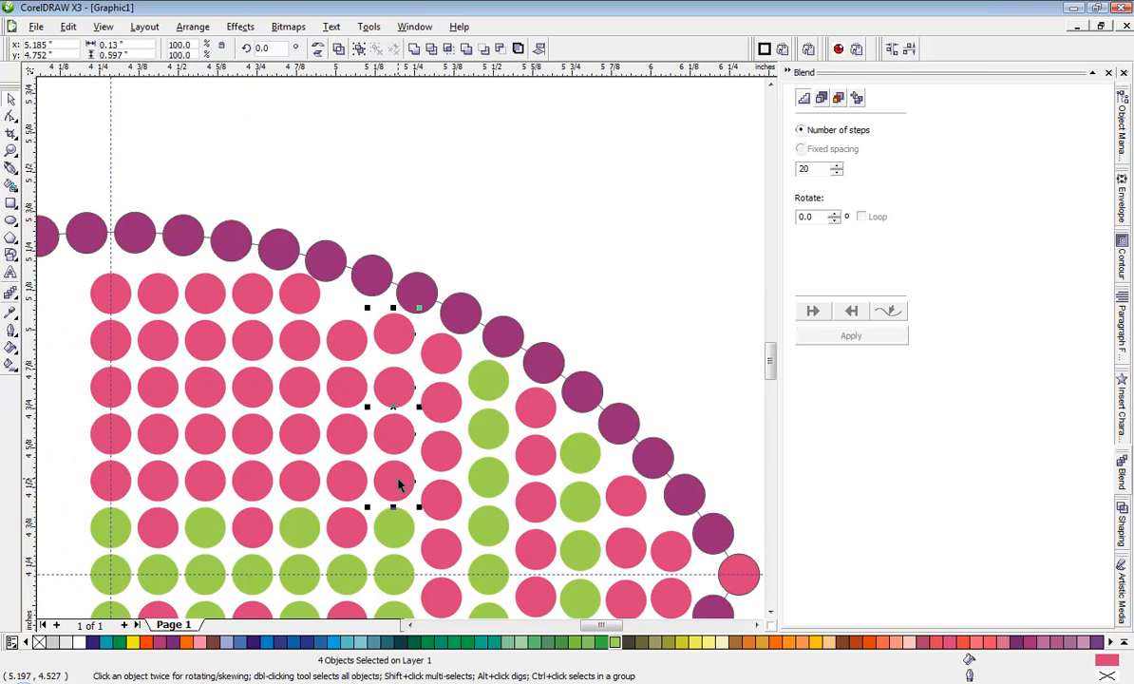
{"action": "left_click", "coordinate": [398, 483], "text": "shift"}
{"action": "left_click", "coordinate": [458, 189]}
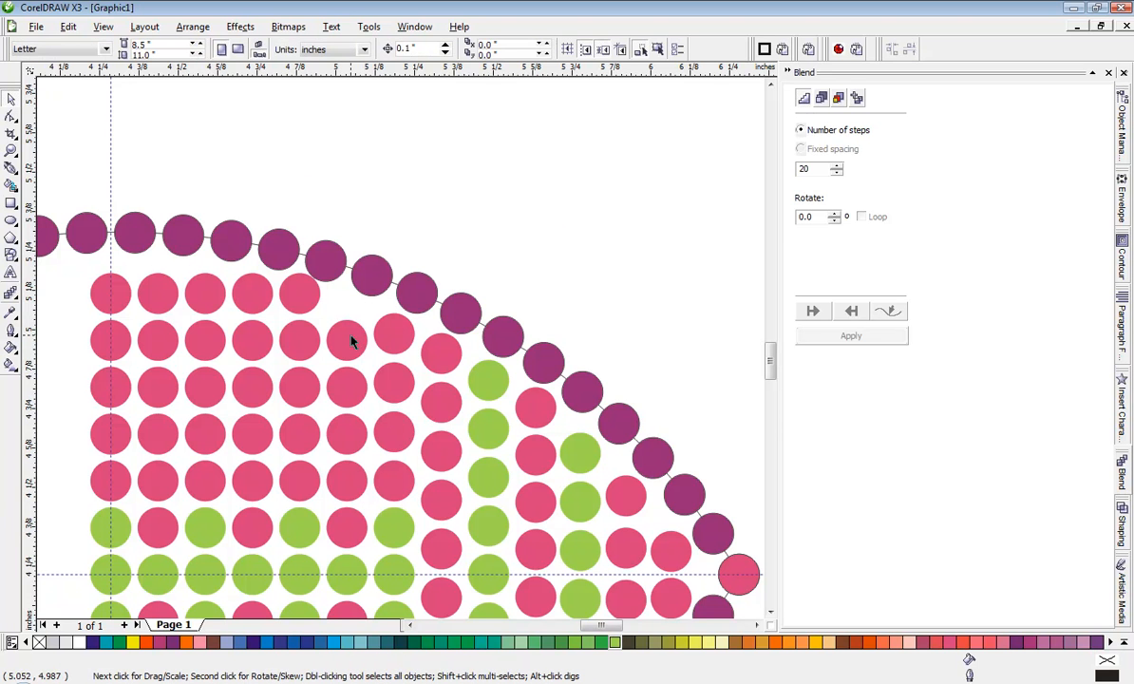
Move the uppermost circle of the x 5.035" column straight up to y 5.043"
{"action": "scroll", "coordinate": [350, 337], "scroll_direction": "up", "scroll_amount": 2}
{"action": "left_click_drag", "start_coordinate": [400, 358], "coordinate": [413, 317]}
{"action": "scroll", "coordinate": [397, 347], "scroll_direction": "down", "scroll_amount": 2}
{"action": "scroll", "coordinate": [408, 333], "scroll_direction": "up", "scroll_amount": 4}
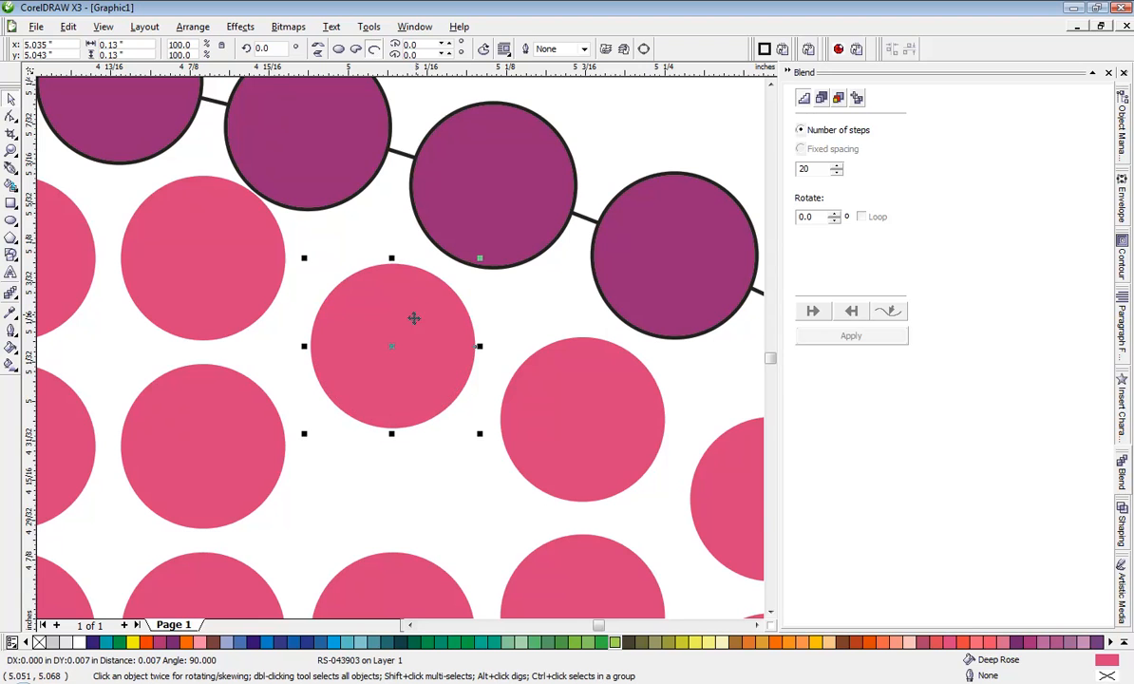
{"action": "scroll", "coordinate": [400, 348], "scroll_direction": "down", "scroll_amount": 1}
{"action": "scroll", "coordinate": [400, 347], "scroll_direction": "down", "scroll_amount": 1}
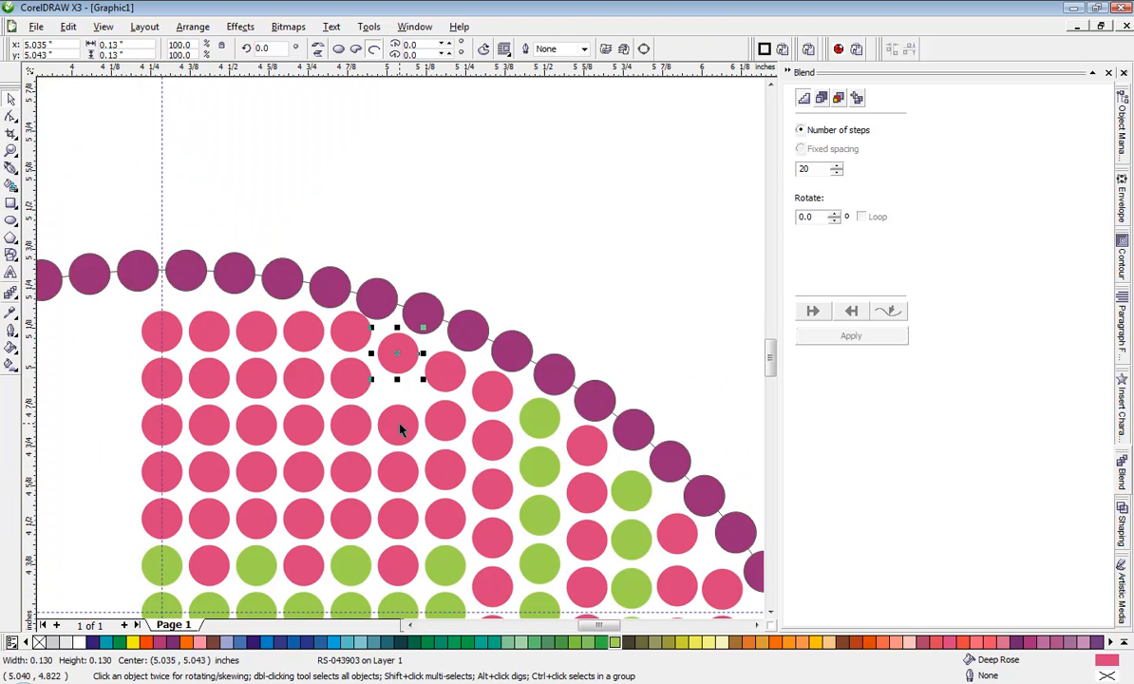
Distribute the five pink circles above the green centre circle in the x 5.035" column at equal vertical spacing
{"action": "left_click", "coordinate": [400, 427], "text": "shift"}
{"action": "left_click", "coordinate": [400, 471], "text": "shift"}
{"action": "left_click", "coordinate": [400, 520], "text": "shift"}
{"action": "left_click", "coordinate": [406, 566], "text": "shift"}
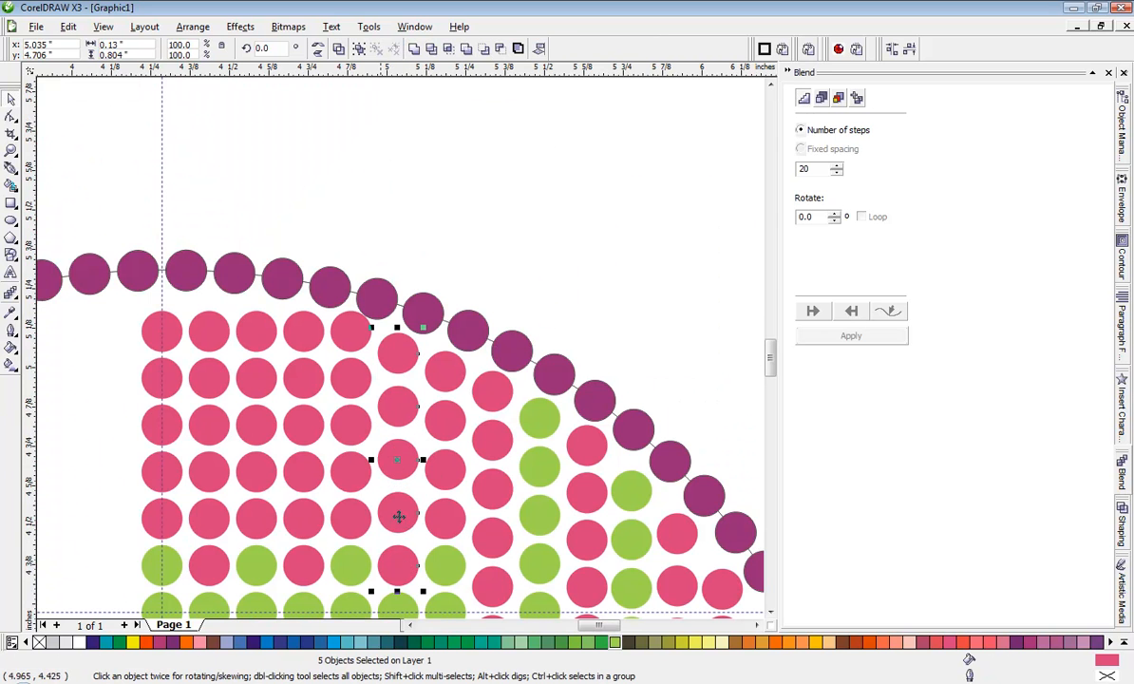
{"action": "left_click", "coordinate": [501, 234]}
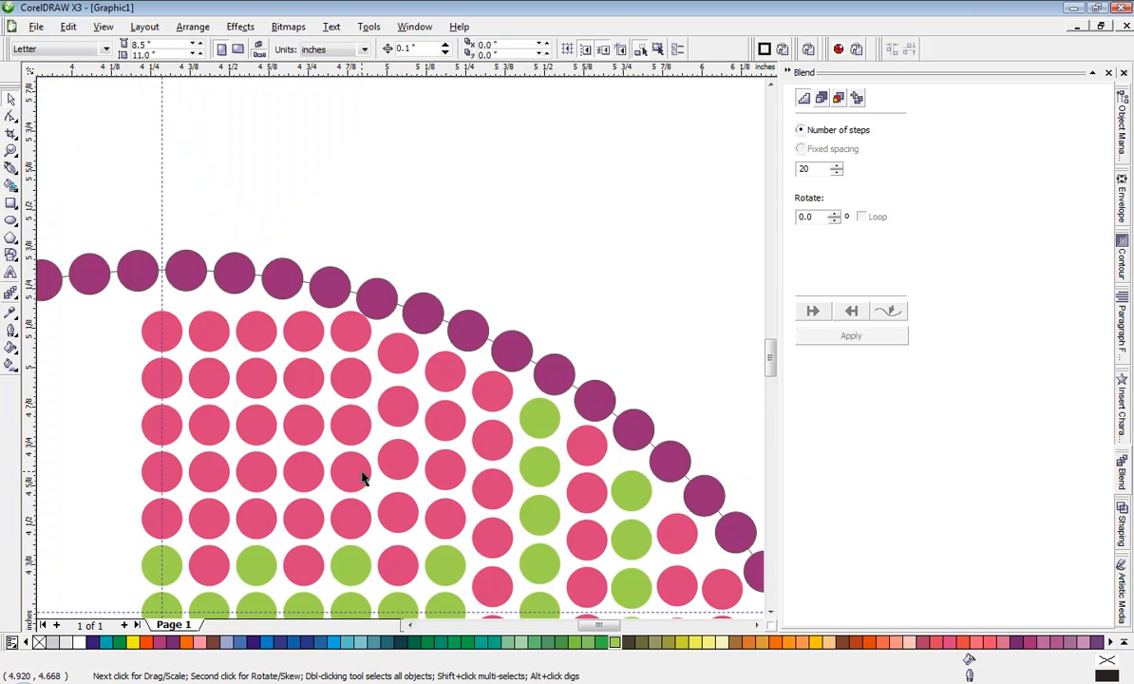
Move the uppermost circle of the x 4.885" column straight down to y 5.089", clear of the purple outline circle
{"action": "scroll", "coordinate": [362, 478], "scroll_direction": "up", "scroll_amount": 1}
{"action": "scroll", "coordinate": [388, 178], "scroll_direction": "down", "scroll_amount": 2}
{"action": "scroll", "coordinate": [397, 328], "scroll_direction": "up", "scroll_amount": 2}
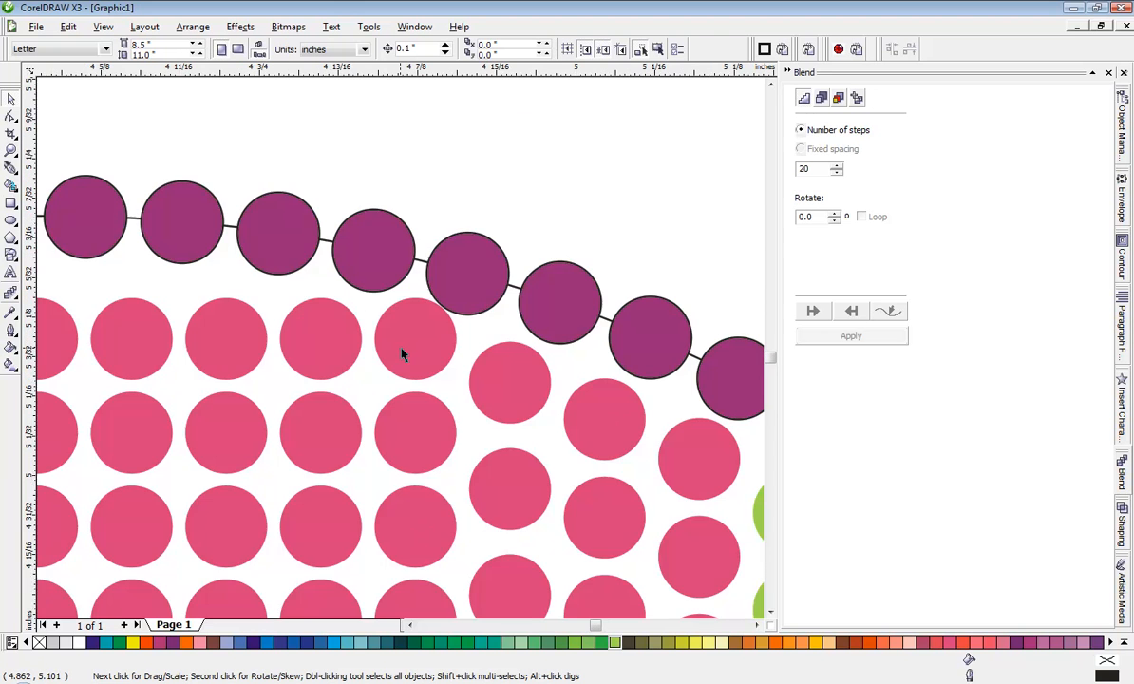
{"action": "scroll", "coordinate": [403, 354], "scroll_direction": "up", "scroll_amount": 1}
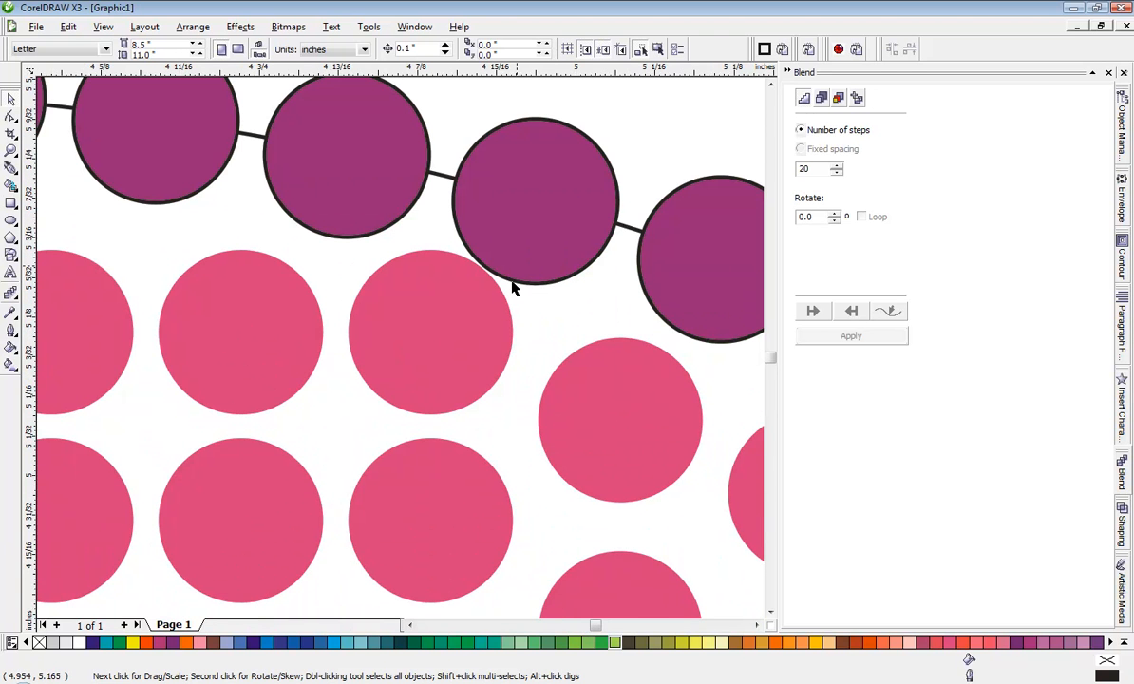
{"action": "left_click_drag", "start_coordinate": [480, 339], "coordinate": [476, 361]}
{"action": "scroll", "coordinate": [399, 348], "scroll_direction": "down", "scroll_amount": 2}
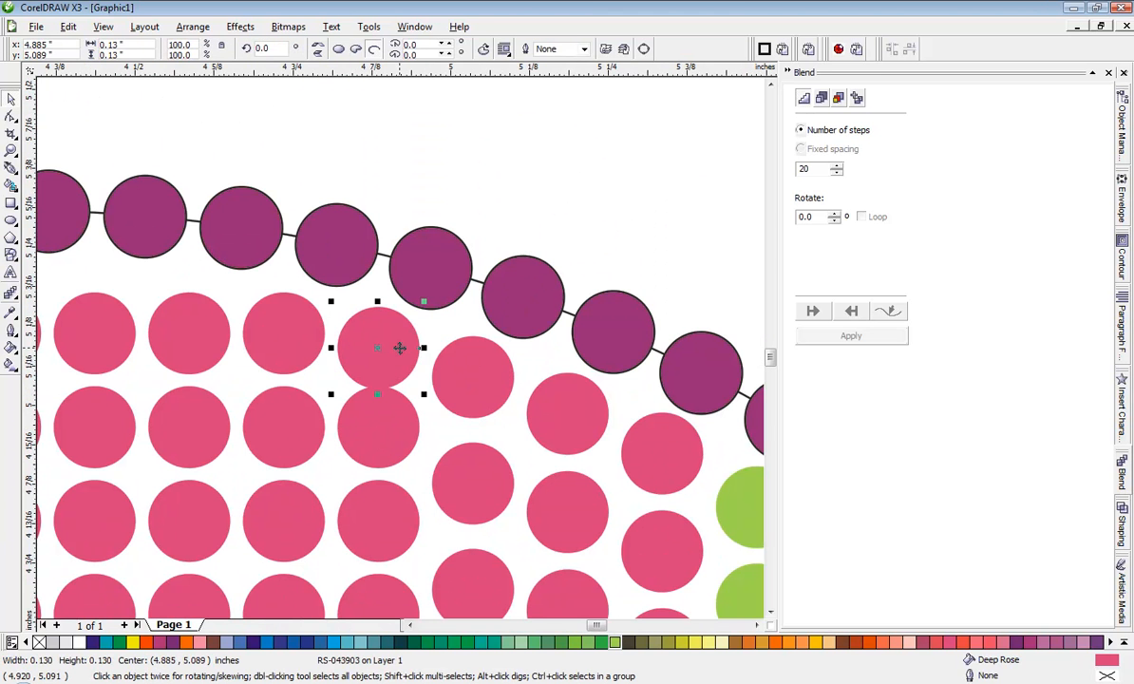
Distribute the five pink circles above the green ones in the x 4.885" column at equal vertical spacing
{"action": "left_click", "coordinate": [399, 440], "text": "shift"}
{"action": "left_click", "coordinate": [397, 485], "text": "shift"}
{"action": "scroll", "coordinate": [395, 361], "scroll_direction": "down", "scroll_amount": 3}
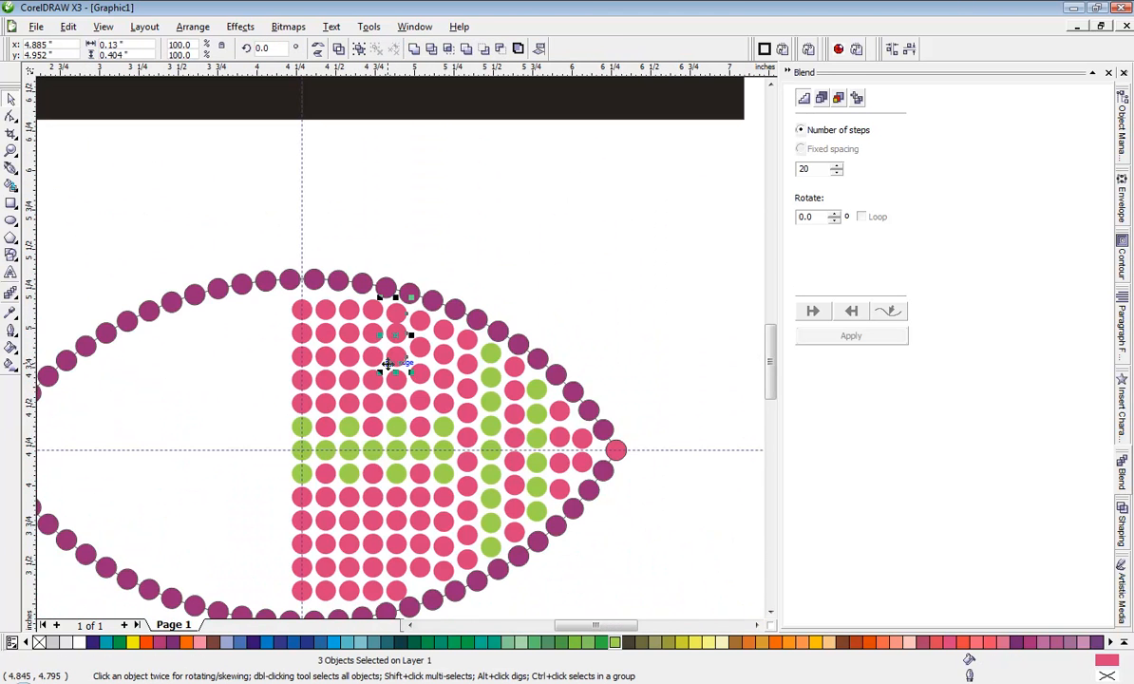
{"action": "scroll", "coordinate": [403, 355], "scroll_direction": "up", "scroll_amount": 4}
{"action": "scroll", "coordinate": [408, 359], "scroll_direction": "down", "scroll_amount": 2}
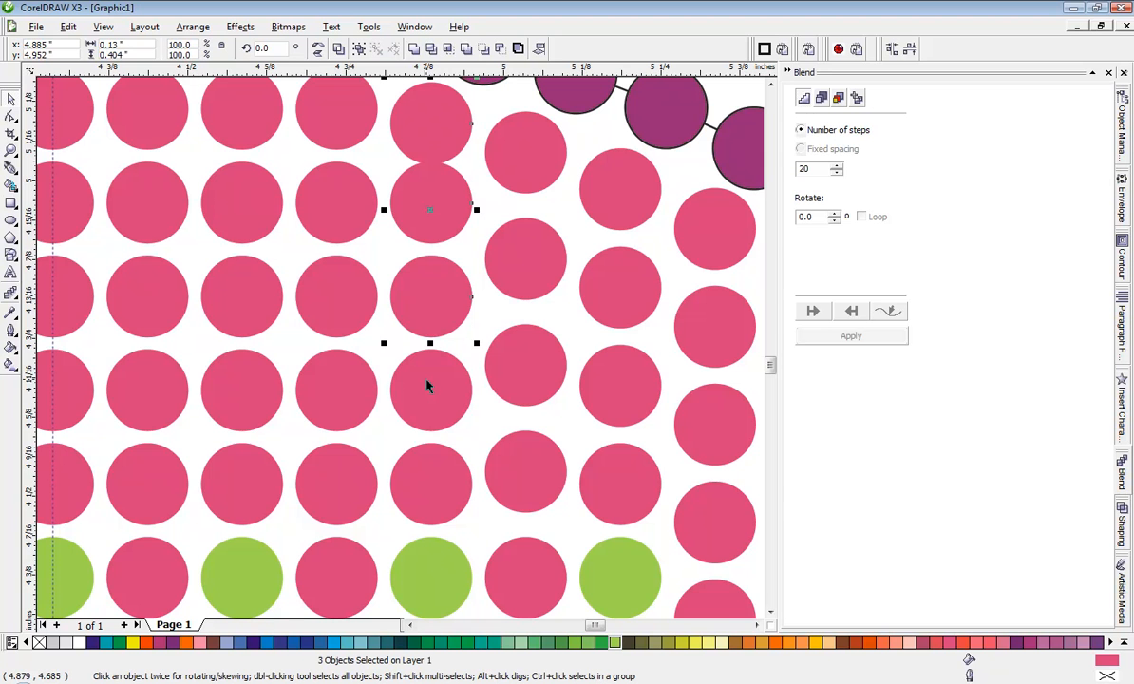
{"action": "left_click", "coordinate": [427, 385], "text": "shift"}
{"action": "left_click", "coordinate": [441, 457], "text": "shift"}
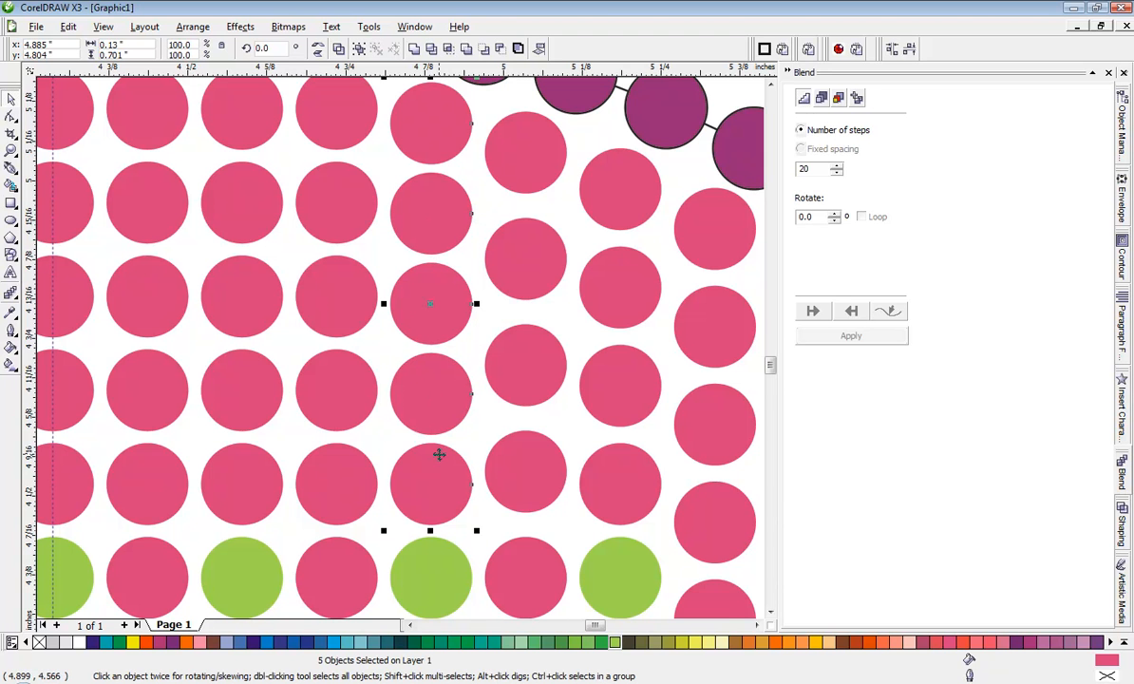
{"action": "scroll", "coordinate": [434, 374], "scroll_direction": "down", "scroll_amount": 2}
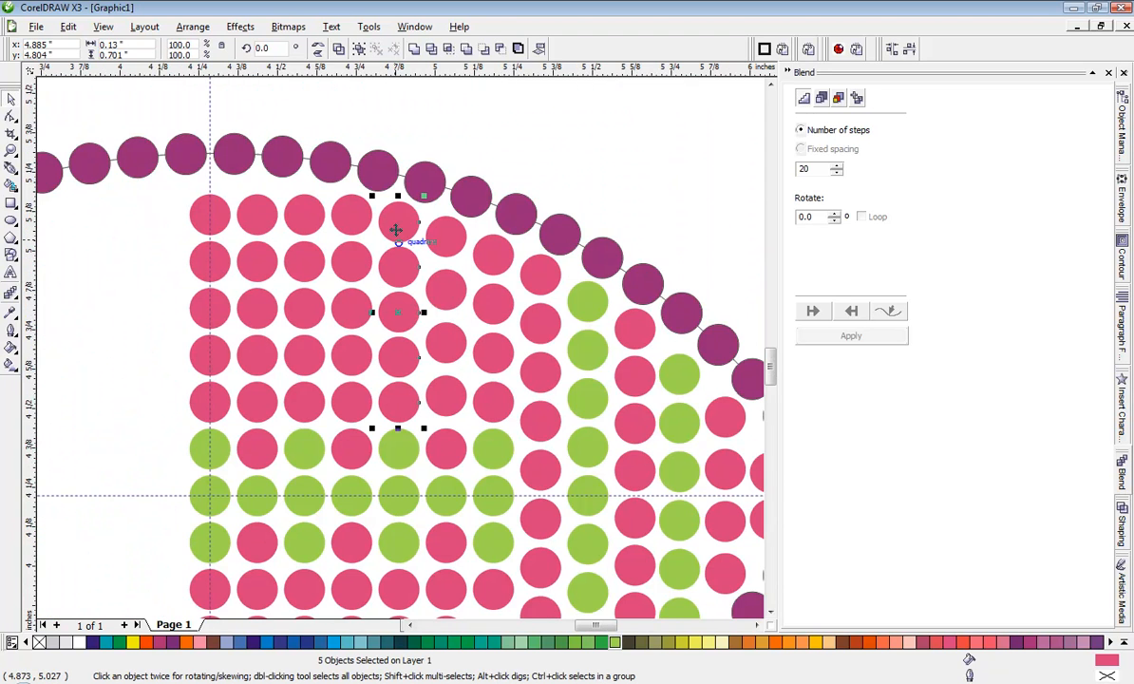
Nudge the uppermost circle of the x 4.885" column up to y 5.097"
{"action": "scroll", "coordinate": [392, 225], "scroll_direction": "up", "scroll_amount": 3}
{"action": "left_click", "coordinate": [458, 283]}
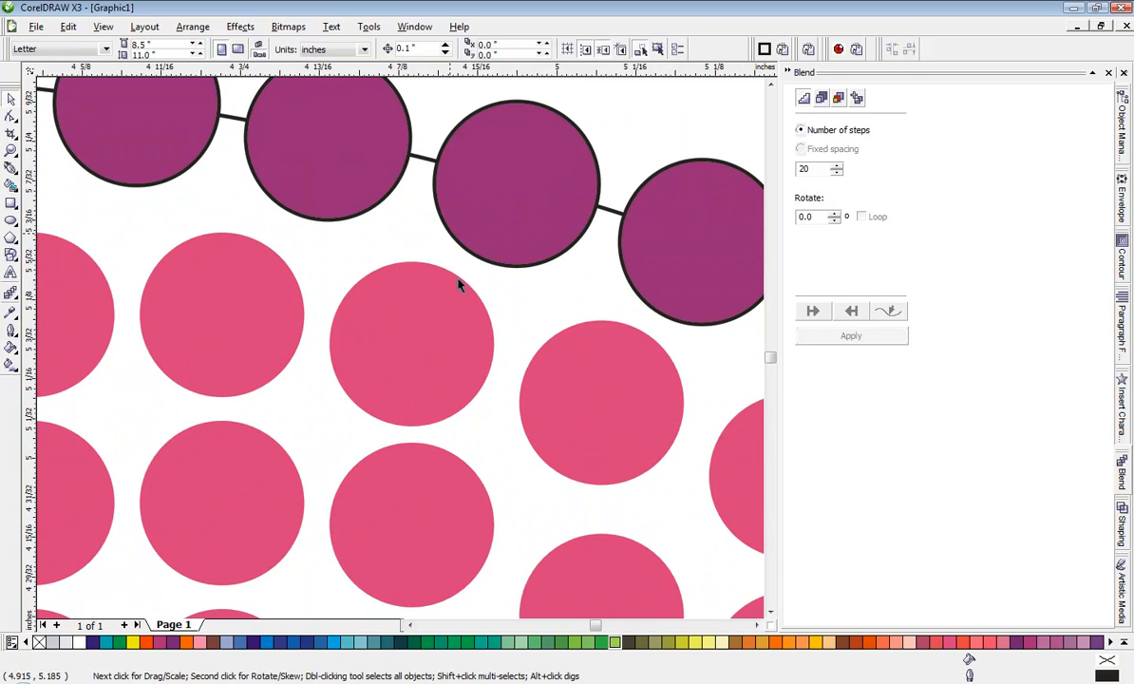
{"action": "left_click", "coordinate": [451, 366]}
{"action": "left_click_drag", "start_coordinate": [451, 363], "coordinate": [448, 359]}
{"action": "scroll", "coordinate": [380, 373], "scroll_direction": "down", "scroll_amount": 2}
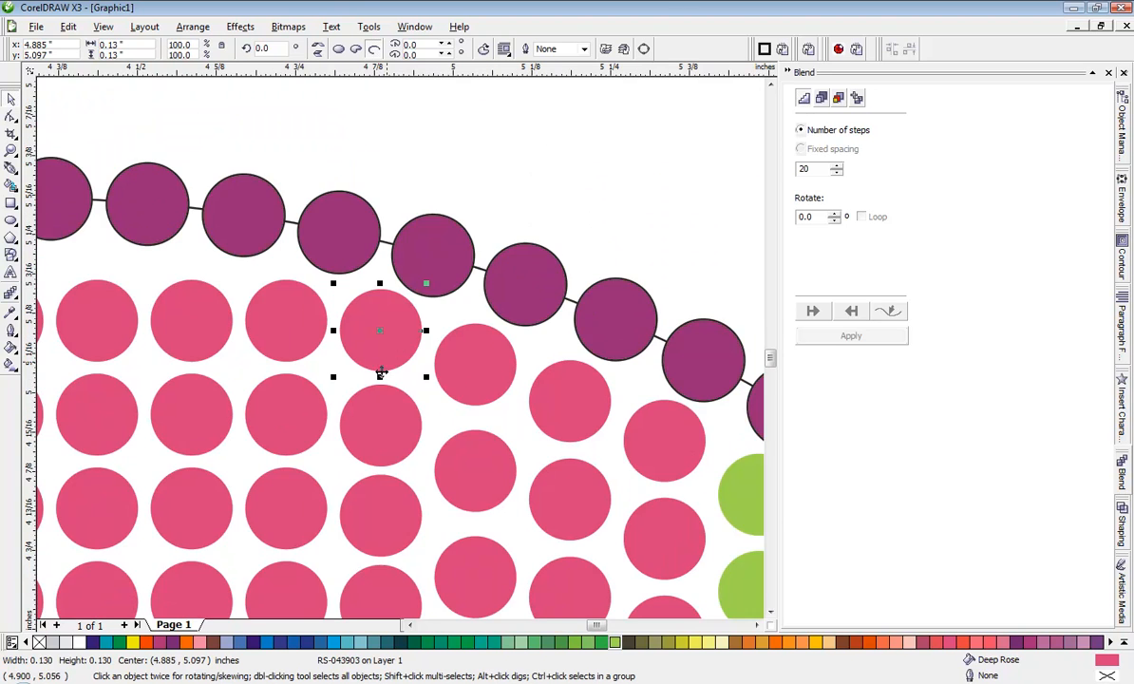
Redistribute the upper five pink circles of the x 4.885" column evenly between the raised top circle and the green circles
{"action": "scroll", "coordinate": [380, 372], "scroll_direction": "down", "scroll_amount": 2}
{"action": "left_click", "coordinate": [398, 368], "text": "shift"}
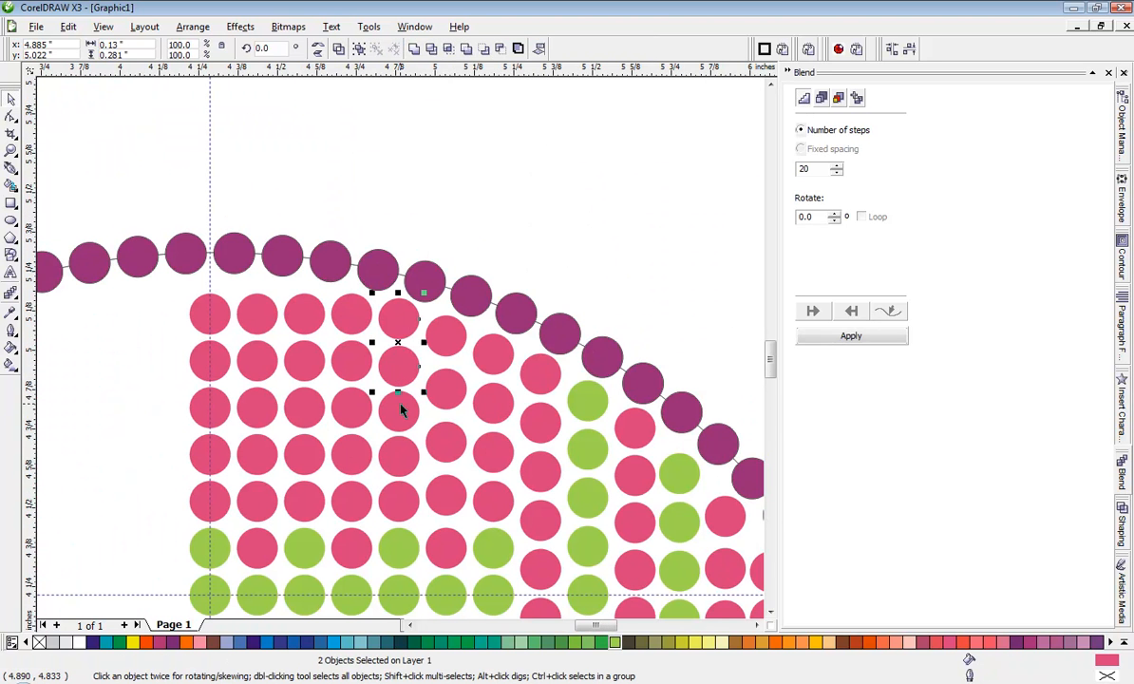
{"action": "left_click", "coordinate": [397, 417], "text": "shift"}
{"action": "left_click", "coordinate": [394, 456], "text": "shift"}
{"action": "left_click", "coordinate": [390, 499], "text": "shift"}
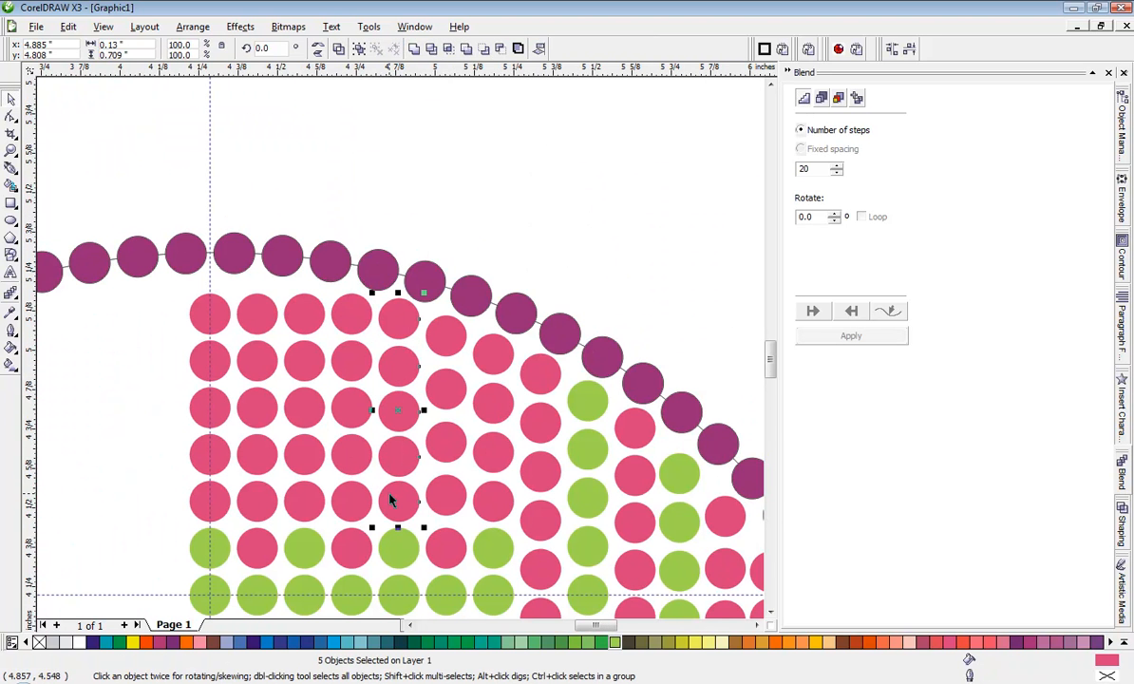
{"action": "left_click", "coordinate": [450, 217]}
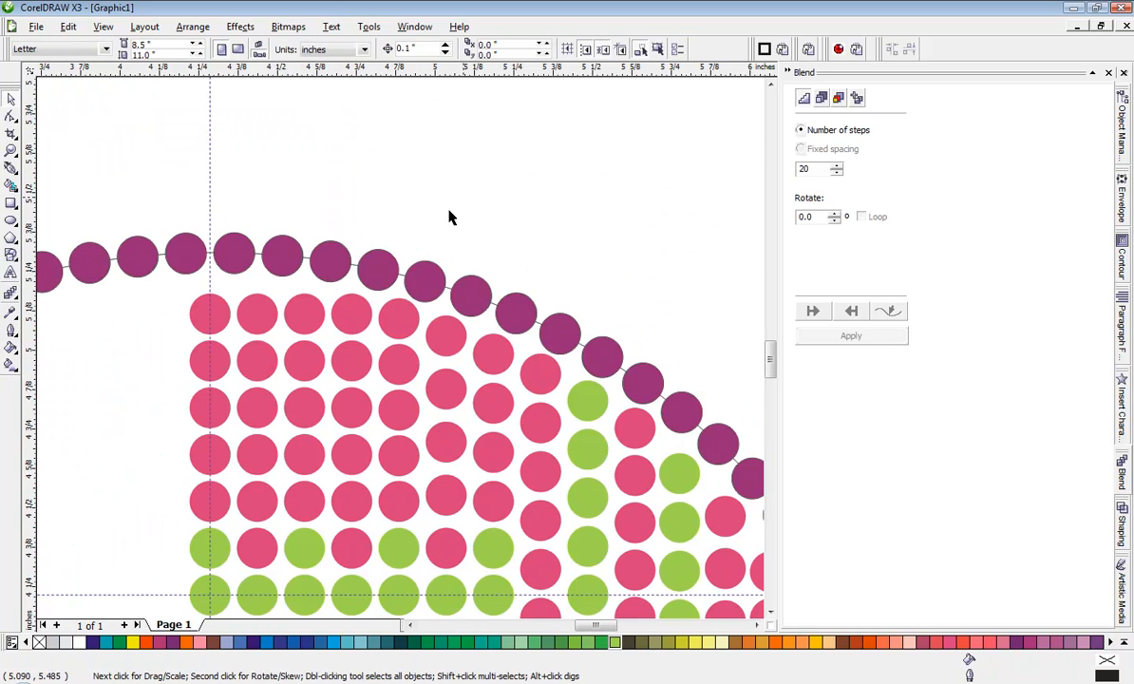
Move the uppermost circle of the x 4.735" column straight up to y 5.133"
{"action": "scroll", "coordinate": [354, 314], "scroll_direction": "up", "scroll_amount": 3}
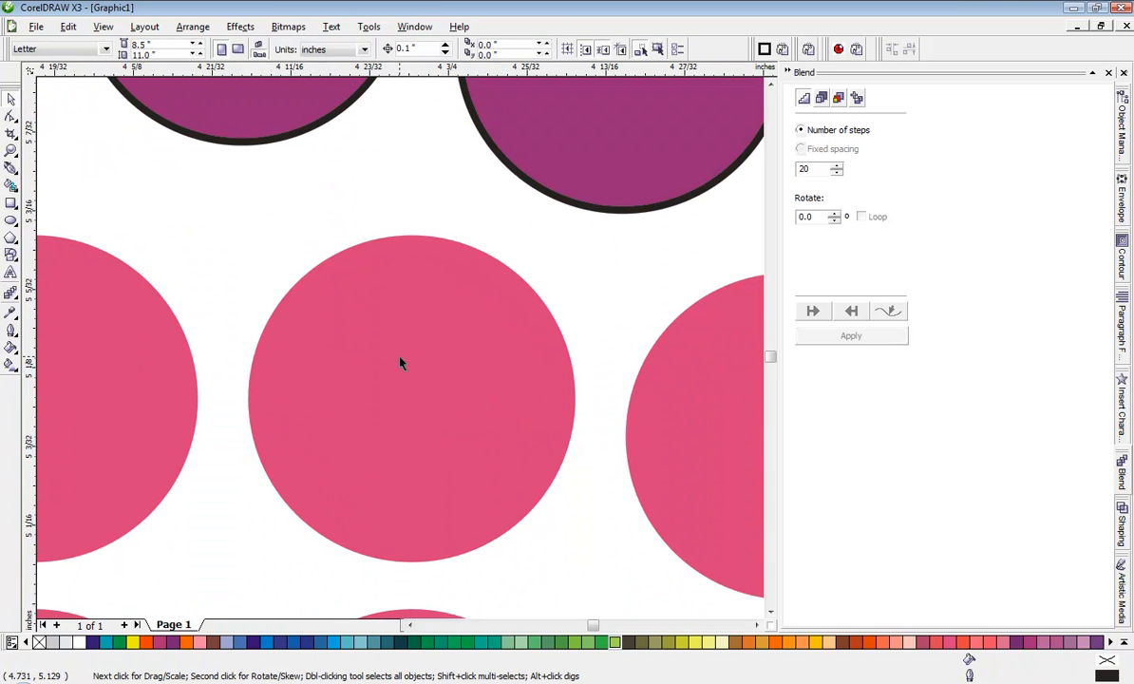
{"action": "left_click_drag", "start_coordinate": [400, 356], "coordinate": [399, 304]}
{"action": "scroll", "coordinate": [399, 303], "scroll_direction": "down", "scroll_amount": 1}
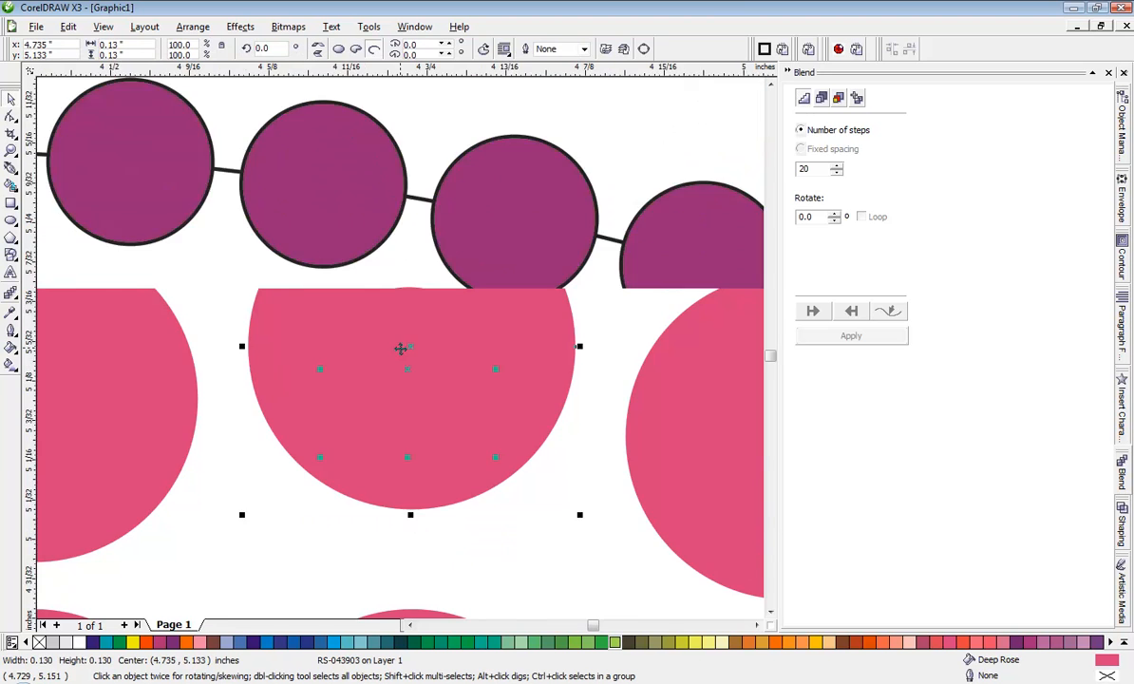
{"action": "scroll", "coordinate": [400, 349], "scroll_direction": "down", "scroll_amount": 2}
{"action": "scroll", "coordinate": [400, 329], "scroll_direction": "down", "scroll_amount": 1}
Distribute the six pink circles above the green centre circle in the x 4.735" column at equal vertical spacing
{"action": "left_click", "coordinate": [400, 388], "text": "shift"}
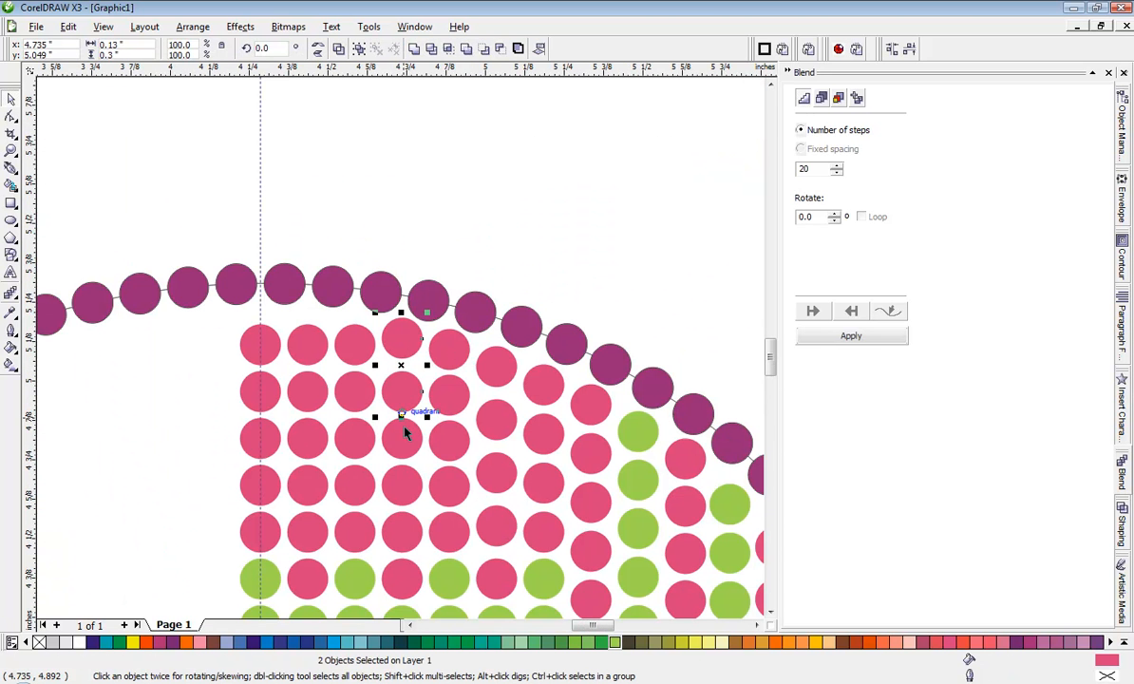
{"action": "left_click", "coordinate": [404, 434], "text": "shift"}
{"action": "left_click", "coordinate": [408, 485], "text": "shift"}
{"action": "left_click", "coordinate": [410, 532], "text": "shift"}
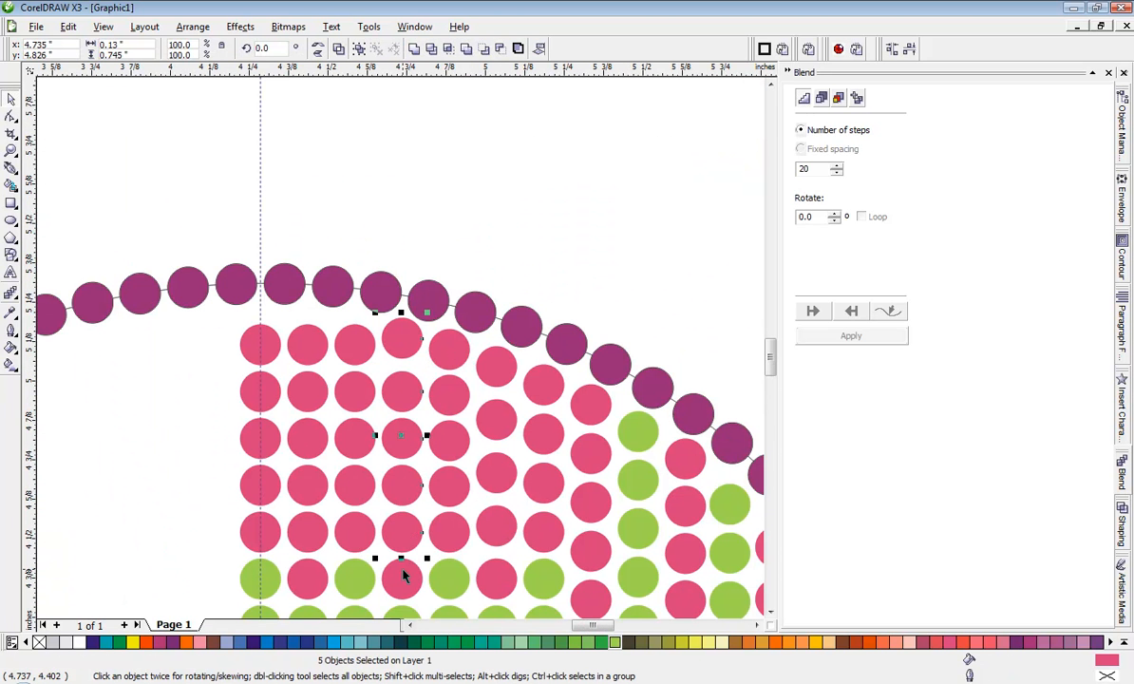
{"action": "left_click", "coordinate": [404, 575], "text": "shift"}
{"action": "left_click", "coordinate": [449, 235]}
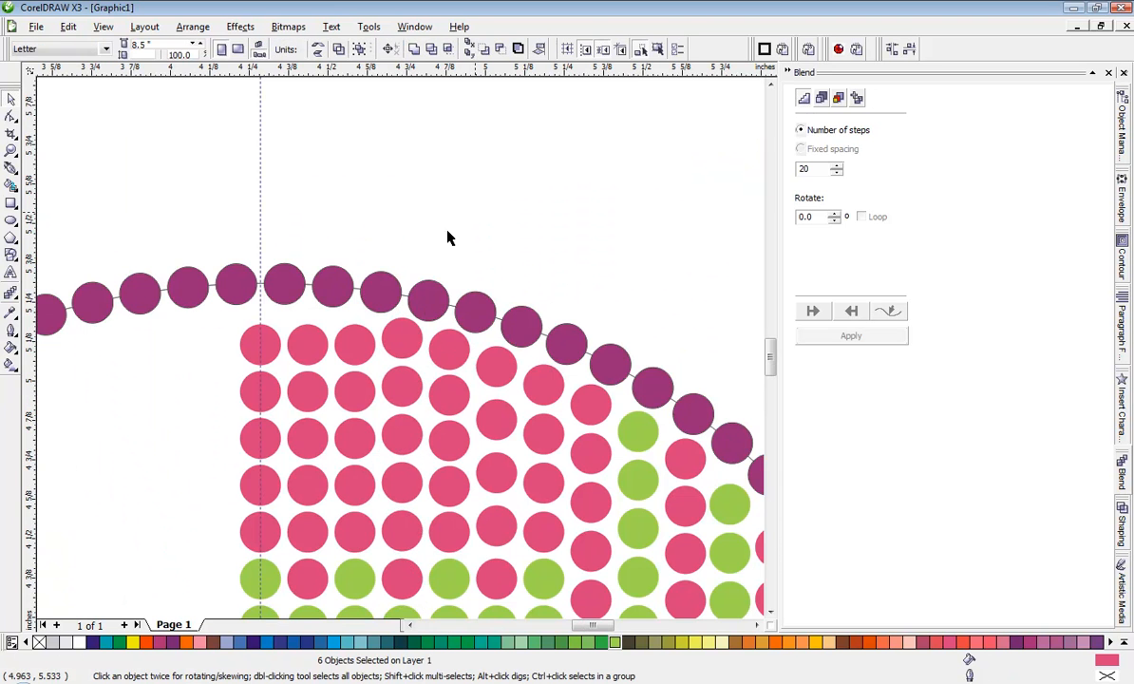
Raise the top circle of the x 4.586" column to y 5.157" and space its five upper pink circles evenly
{"action": "scroll", "coordinate": [409, 333], "scroll_direction": "up", "scroll_amount": 3}
{"action": "left_click_drag", "start_coordinate": [439, 312], "coordinate": [440, 248]}
{"action": "scroll", "coordinate": [399, 380], "scroll_direction": "down", "scroll_amount": 3}
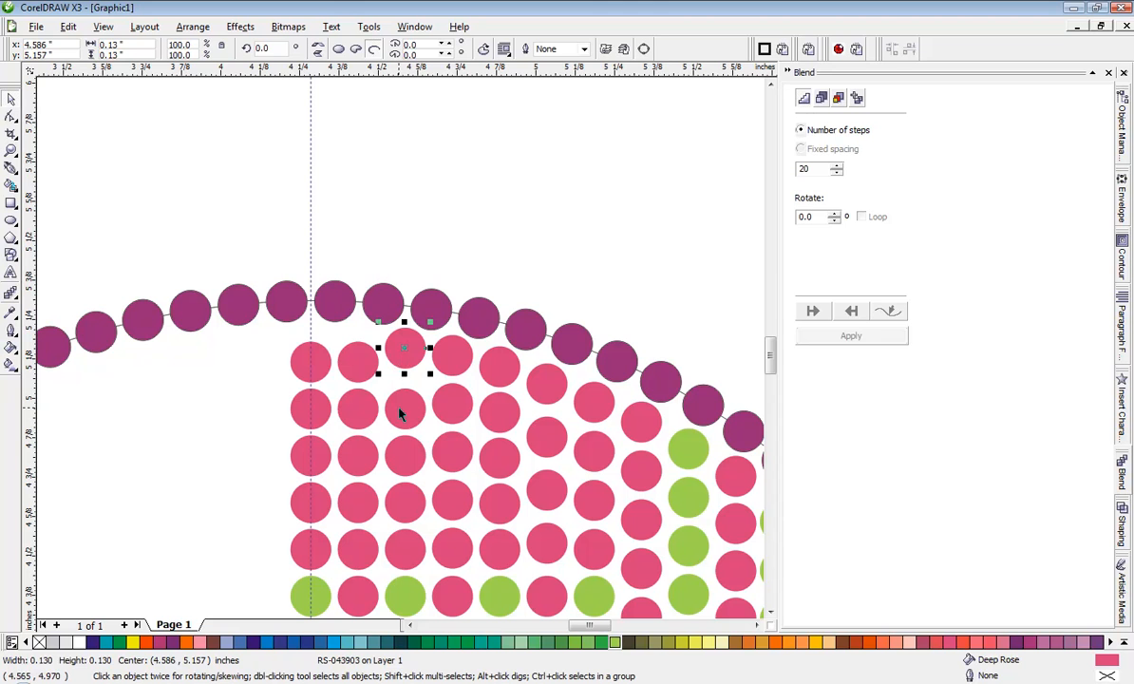
{"action": "left_click", "coordinate": [399, 412], "text": "shift"}
{"action": "left_click", "coordinate": [402, 456], "text": "shift"}
{"action": "left_click", "coordinate": [403, 502], "text": "shift"}
{"action": "left_click", "coordinate": [396, 551], "text": "shift"}
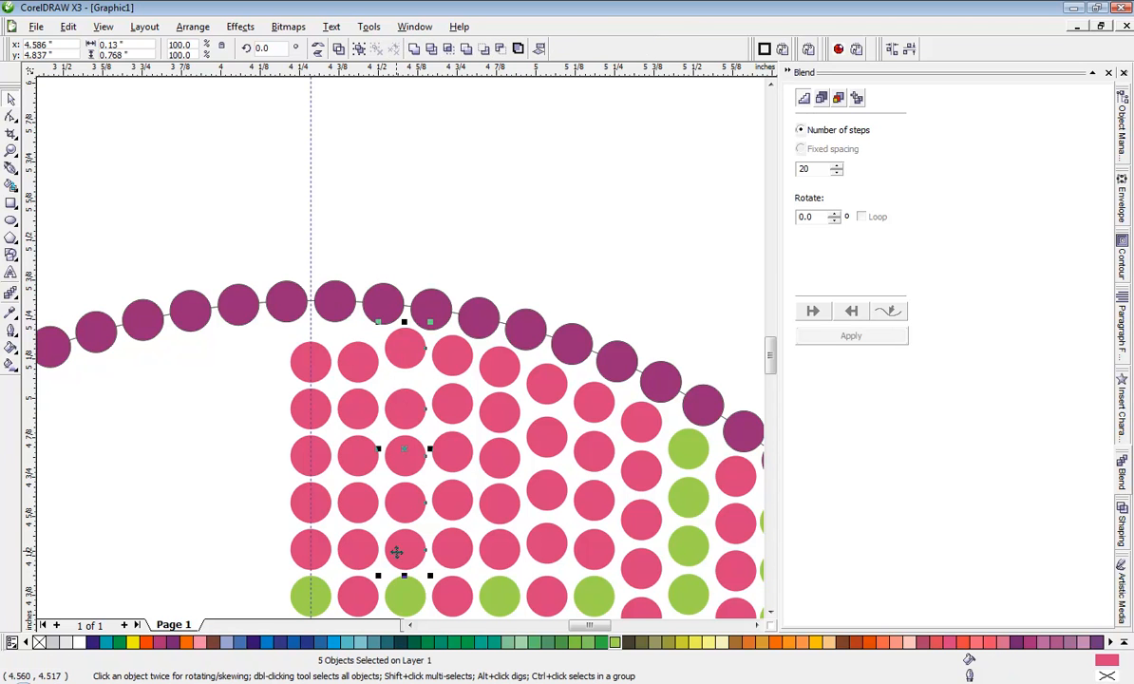
{"action": "key", "text": "Escape"}
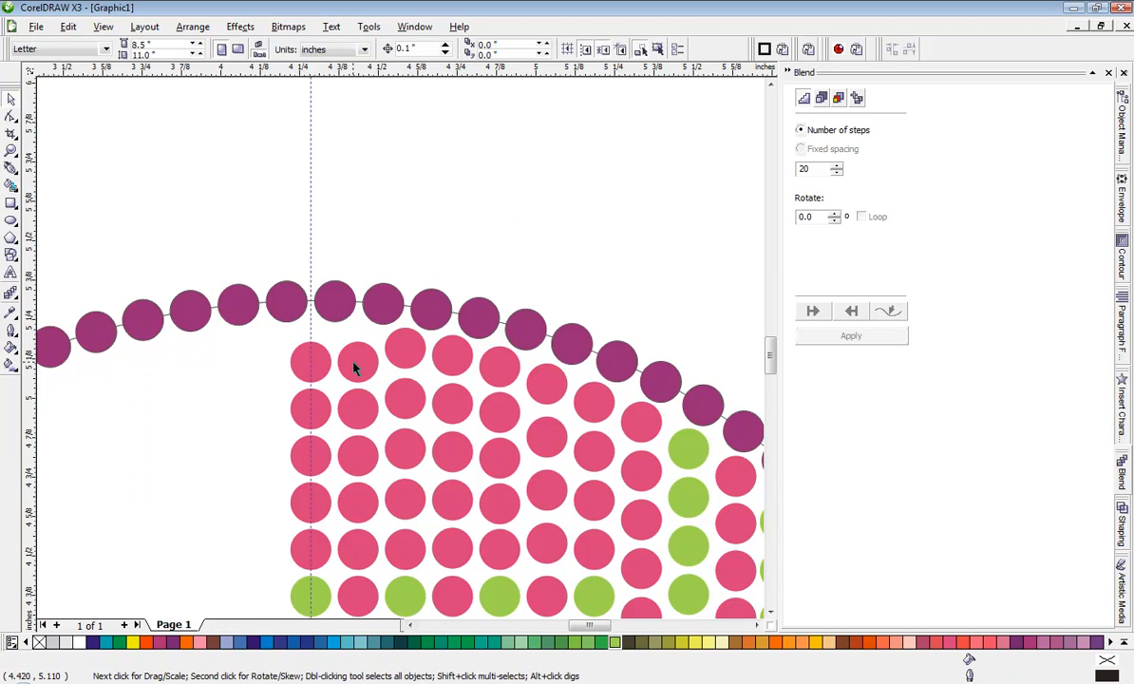
Raise the top circle of the x 4.436" column to y 5.167" and space the six pink circles above the green centre row evenly
{"action": "scroll", "coordinate": [354, 367], "scroll_direction": "up", "scroll_amount": 2}
{"action": "left_click_drag", "start_coordinate": [405, 352], "coordinate": [405, 316]}
{"action": "scroll", "coordinate": [399, 411], "scroll_direction": "down", "scroll_amount": 2}
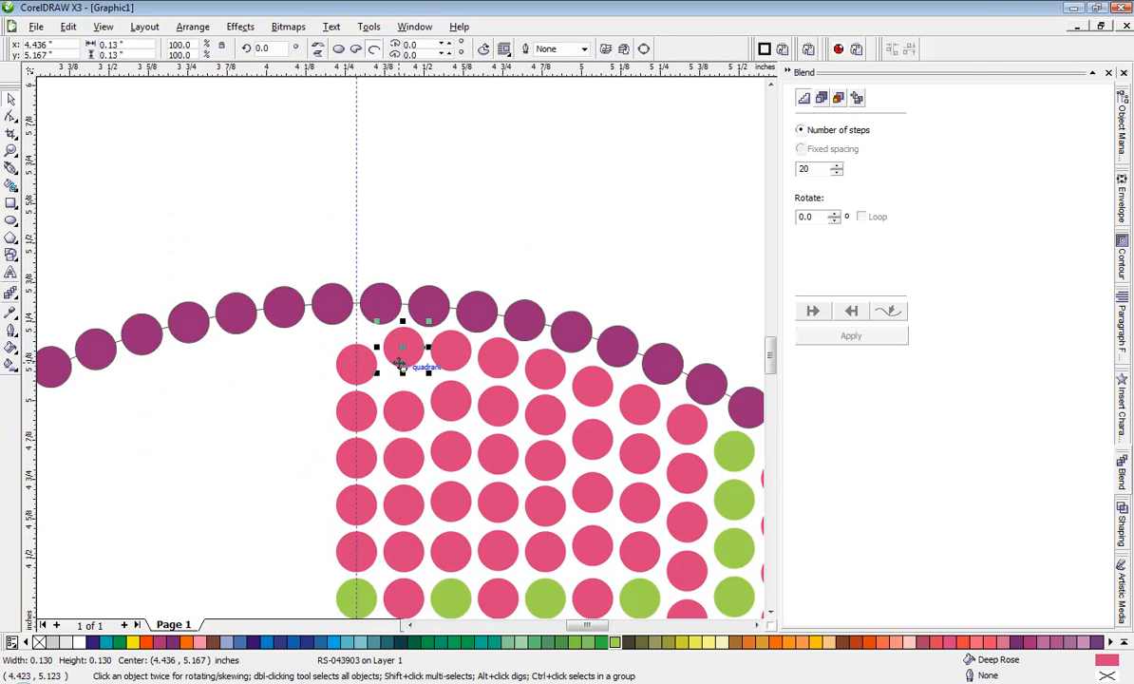
{"action": "left_click", "coordinate": [401, 418], "text": "shift"}
{"action": "left_click", "coordinate": [403, 466], "text": "shift"}
{"action": "left_click", "coordinate": [404, 510], "text": "shift"}
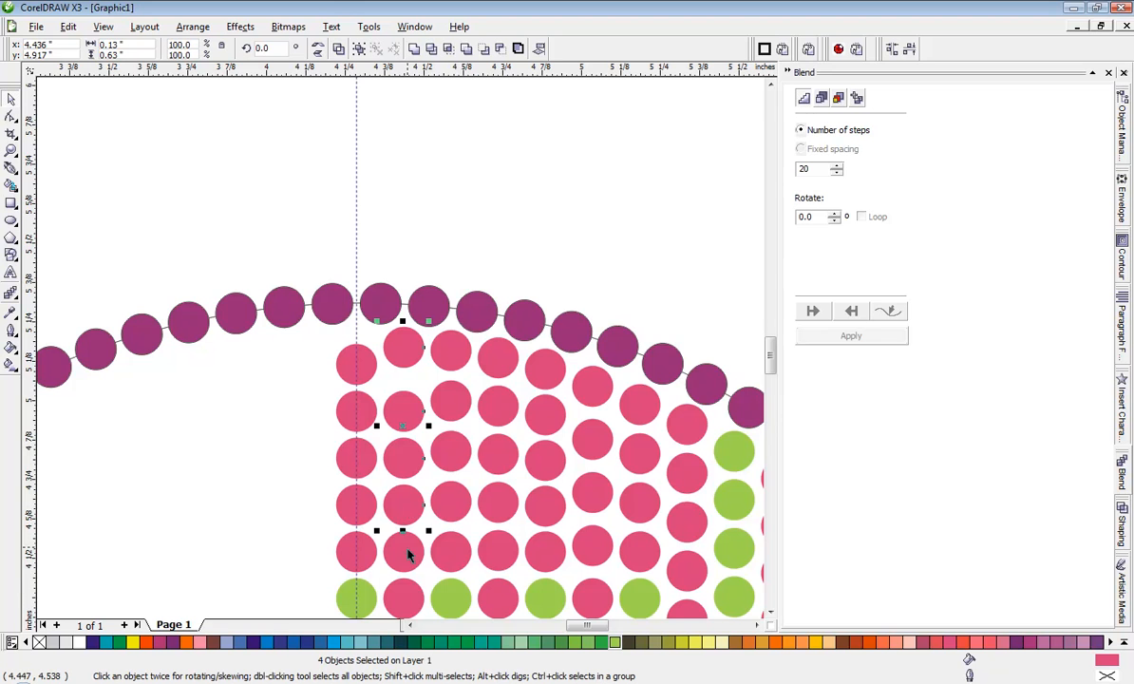
{"action": "left_click", "coordinate": [406, 553], "text": "shift"}
{"action": "left_click", "coordinate": [404, 596], "text": "shift"}
{"action": "scroll", "coordinate": [380, 427], "scroll_direction": "down", "scroll_amount": 2}
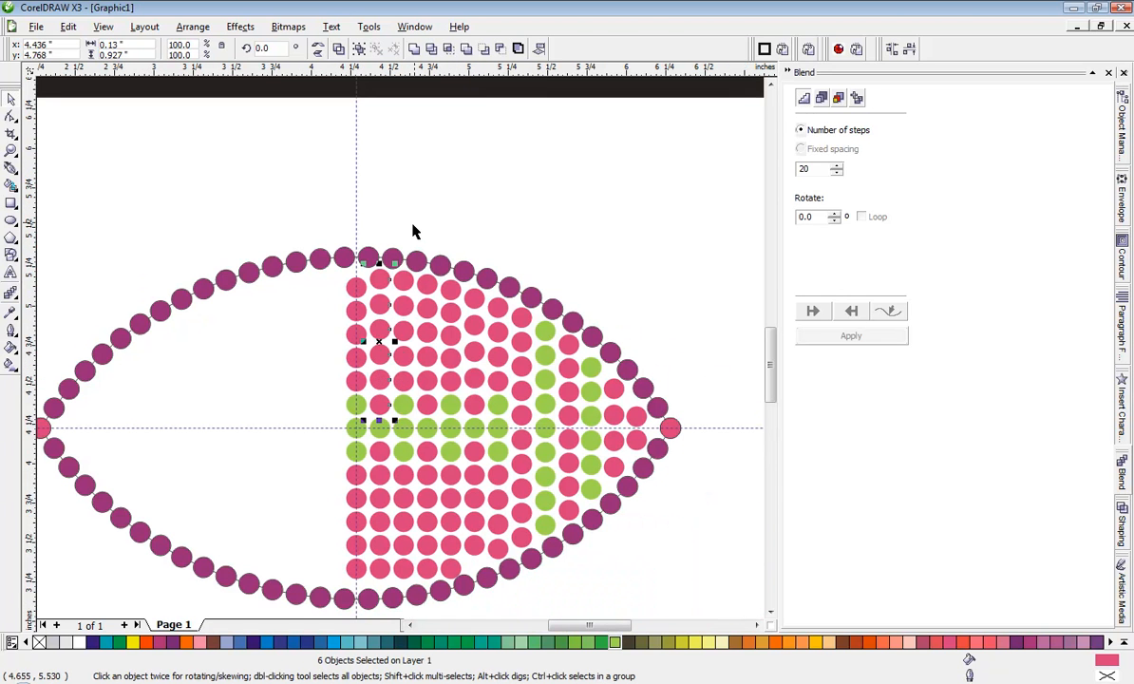
{"action": "left_click", "coordinate": [376, 221]}
Raise the top circle of the x 4.286" centre column close to the outline and space its five upper pink circles evenly
{"action": "scroll", "coordinate": [374, 316], "scroll_direction": "up", "scroll_amount": 1}
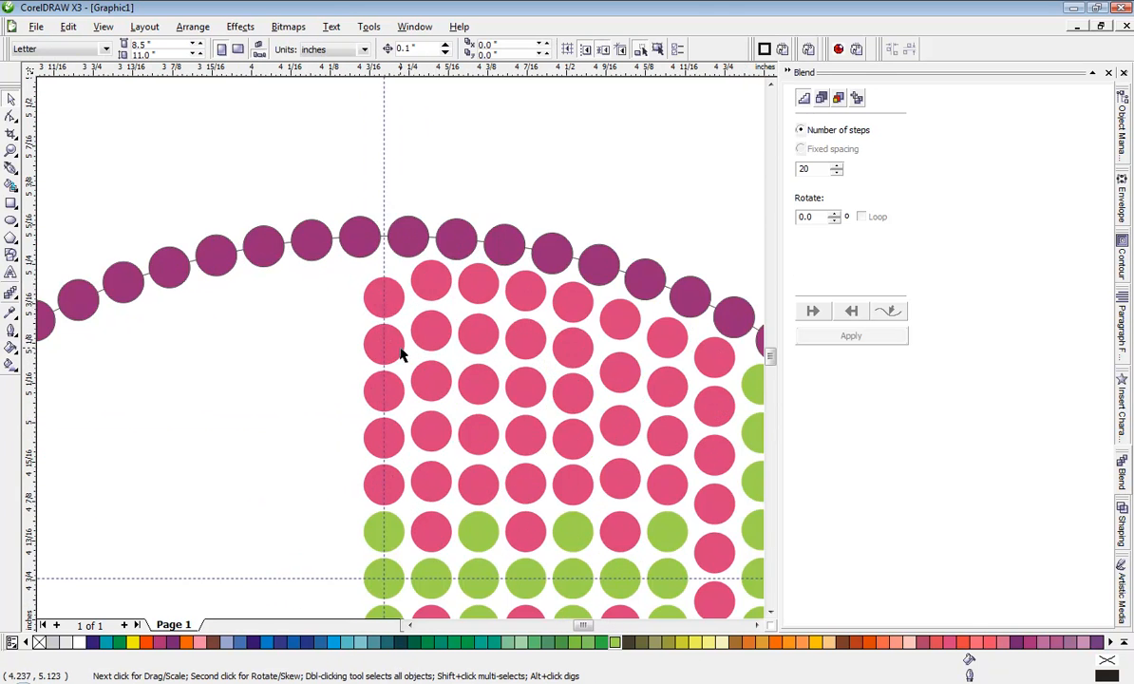
{"action": "scroll", "coordinate": [400, 354], "scroll_direction": "up", "scroll_amount": 1}
{"action": "left_click_drag", "start_coordinate": [442, 359], "coordinate": [436, 319]}
{"action": "left_click", "coordinate": [456, 499], "text": "shift"}
{"action": "left_click", "coordinate": [453, 536], "text": "shift"}
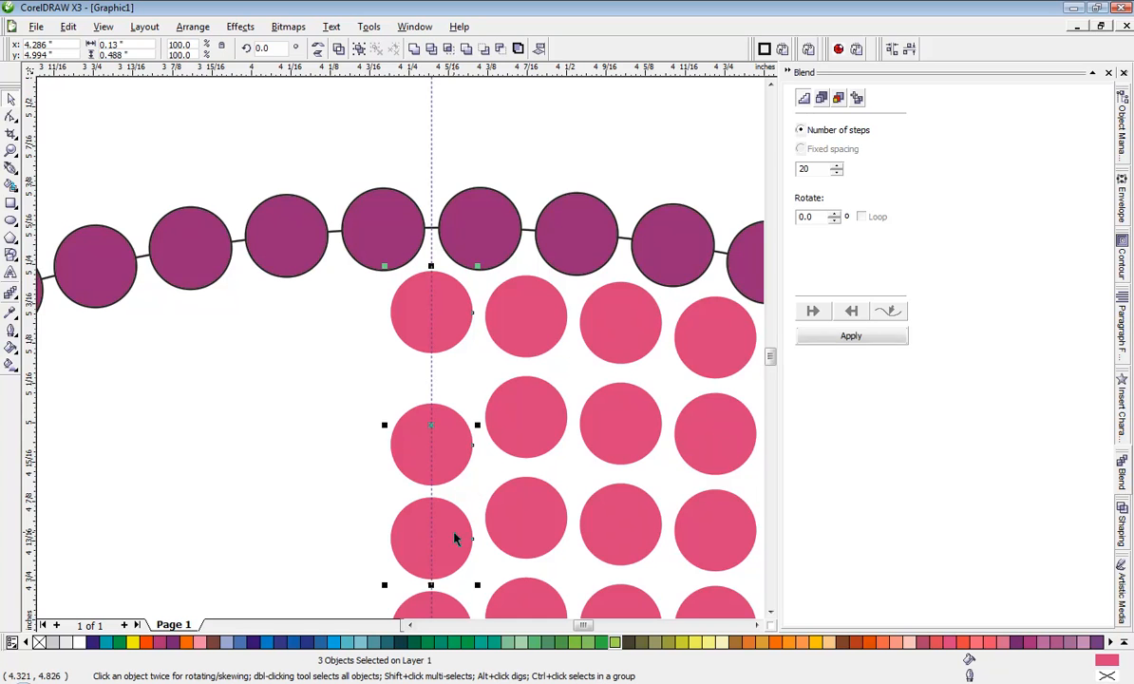
{"action": "scroll", "coordinate": [399, 350], "scroll_direction": "down", "scroll_amount": 1}
{"action": "scroll", "coordinate": [378, 427], "scroll_direction": "up", "scroll_amount": 1}
{"action": "scroll", "coordinate": [412, 373], "scroll_direction": "down", "scroll_amount": 1}
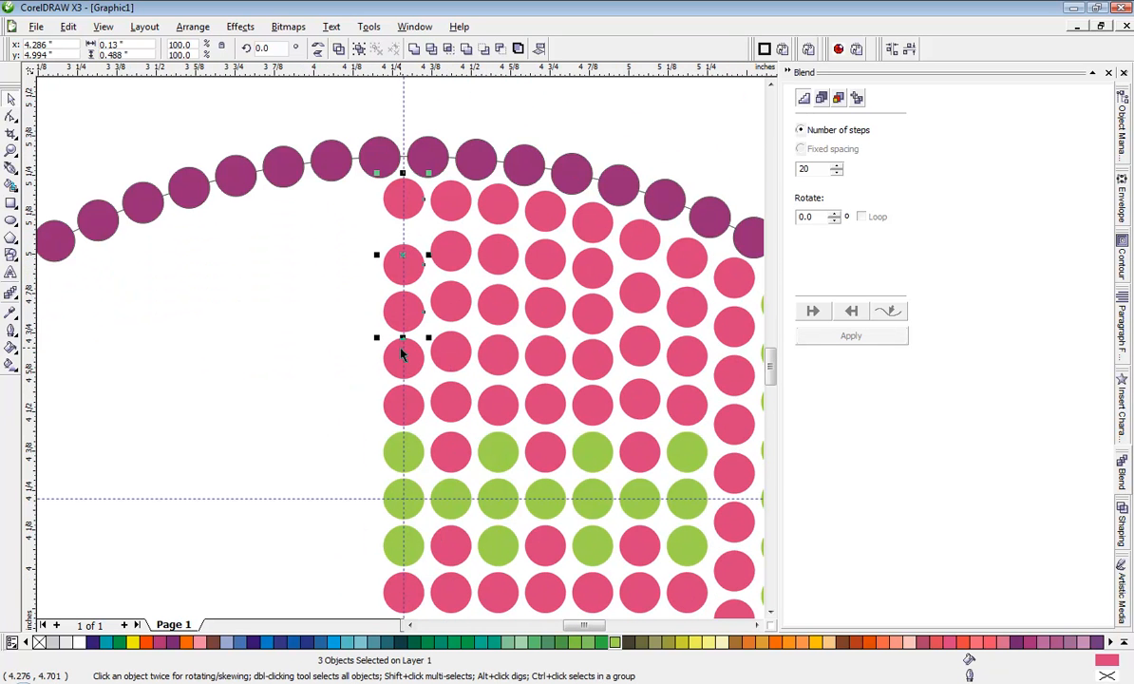
{"action": "left_click", "coordinate": [413, 369], "text": "shift"}
{"action": "left_click", "coordinate": [418, 407], "text": "shift"}
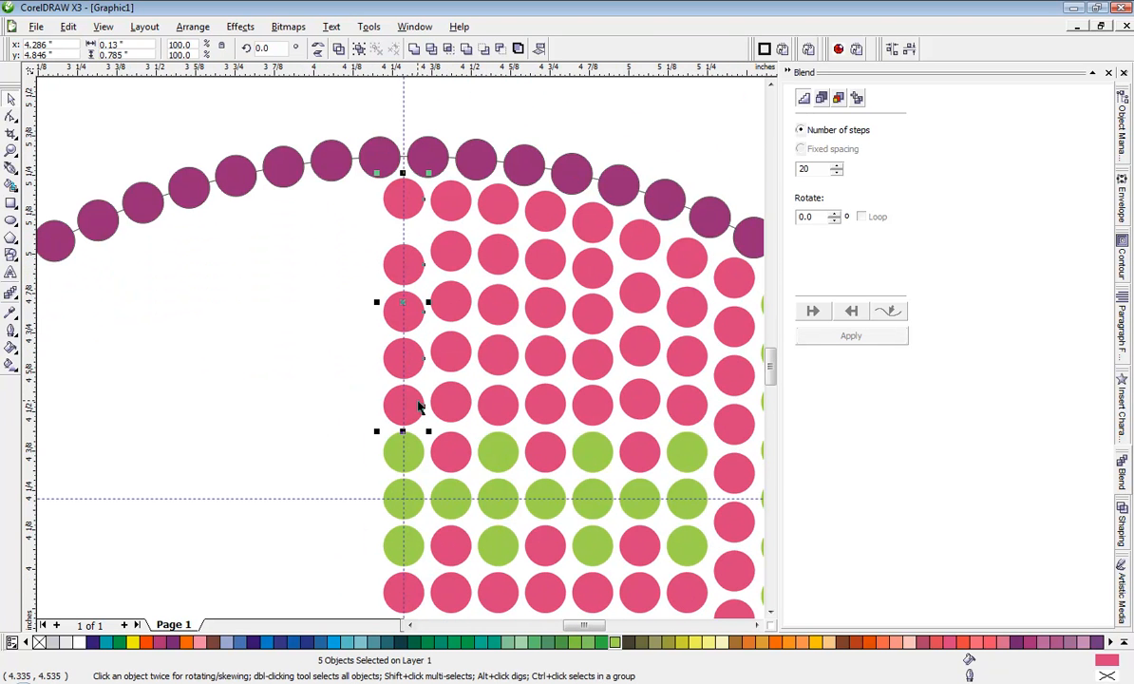
{"action": "key", "text": "shift+c"}
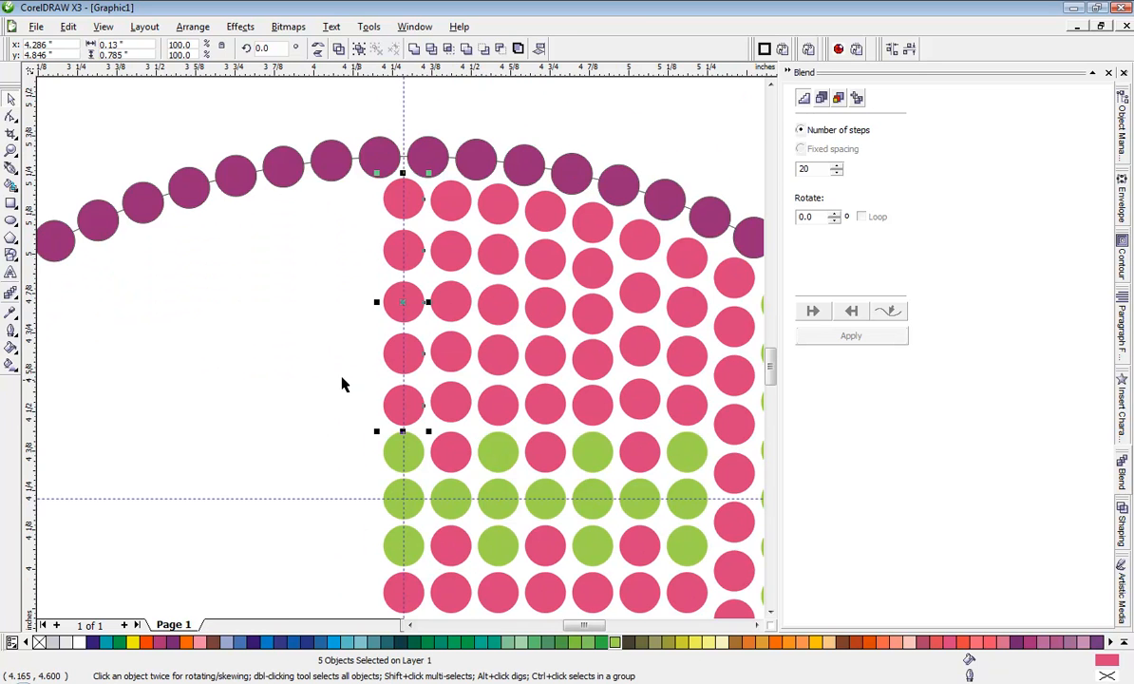
{"action": "left_click", "coordinate": [291, 377]}
Move the bottom pink circle of the x 4.286" centre column straight down close to the outline
{"action": "scroll", "coordinate": [400, 354], "scroll_direction": "down", "scroll_amount": 1}
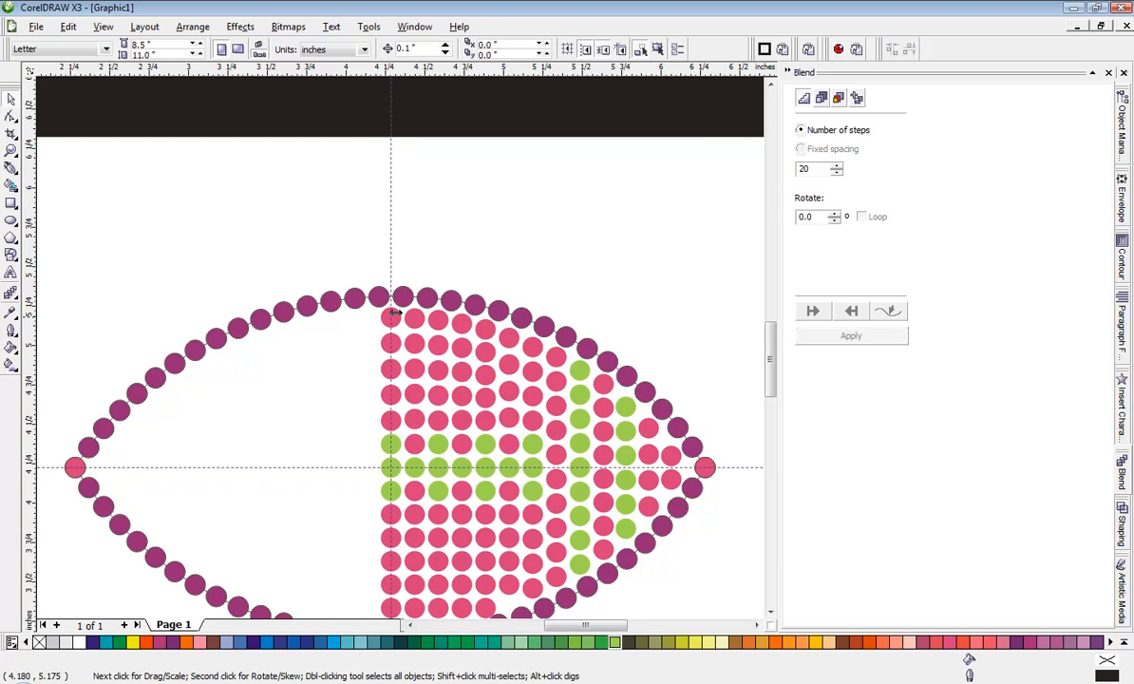
{"action": "scroll", "coordinate": [392, 370], "scroll_direction": "down", "scroll_amount": 2}
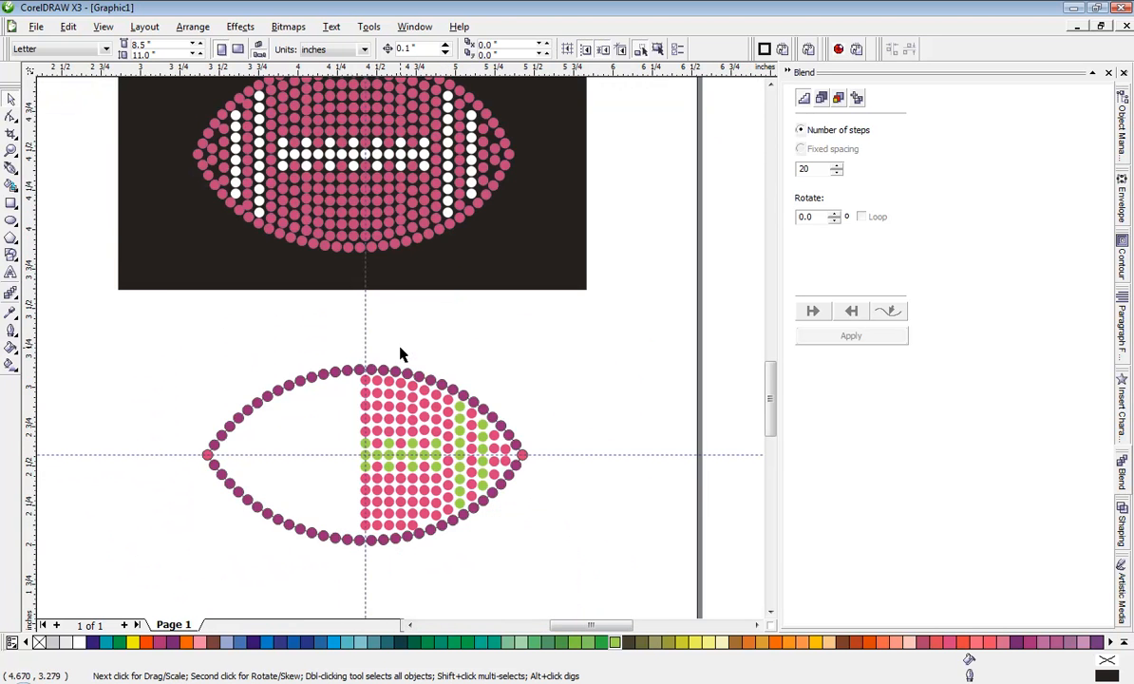
{"action": "scroll", "coordinate": [400, 356], "scroll_direction": "up", "scroll_amount": 3}
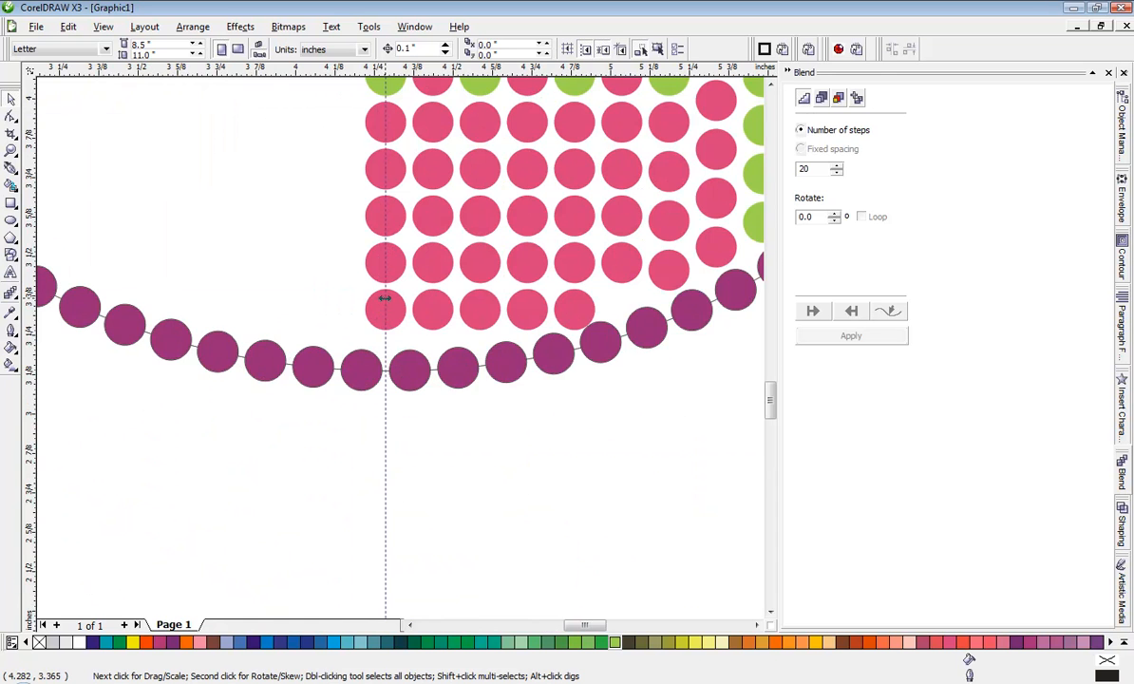
{"action": "scroll", "coordinate": [400, 359], "scroll_direction": "up", "scroll_amount": 3}
{"action": "scroll", "coordinate": [400, 355], "scroll_direction": "down", "scroll_amount": 2}
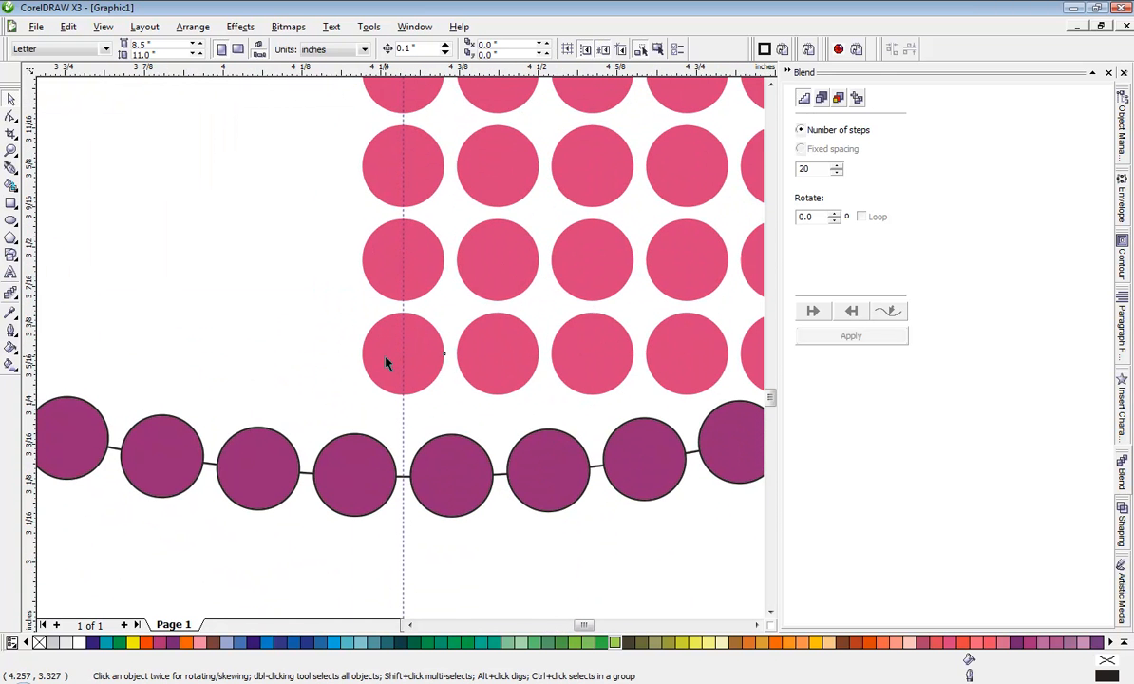
{"action": "left_click_drag", "start_coordinate": [386, 362], "coordinate": [385, 392]}
Distribute the five pink circles below the green circles in the x 4.286" centre column at equal vertical spacing
{"action": "left_click", "coordinate": [384, 259], "text": "shift"}
{"action": "left_click", "coordinate": [390, 178], "text": "shift"}
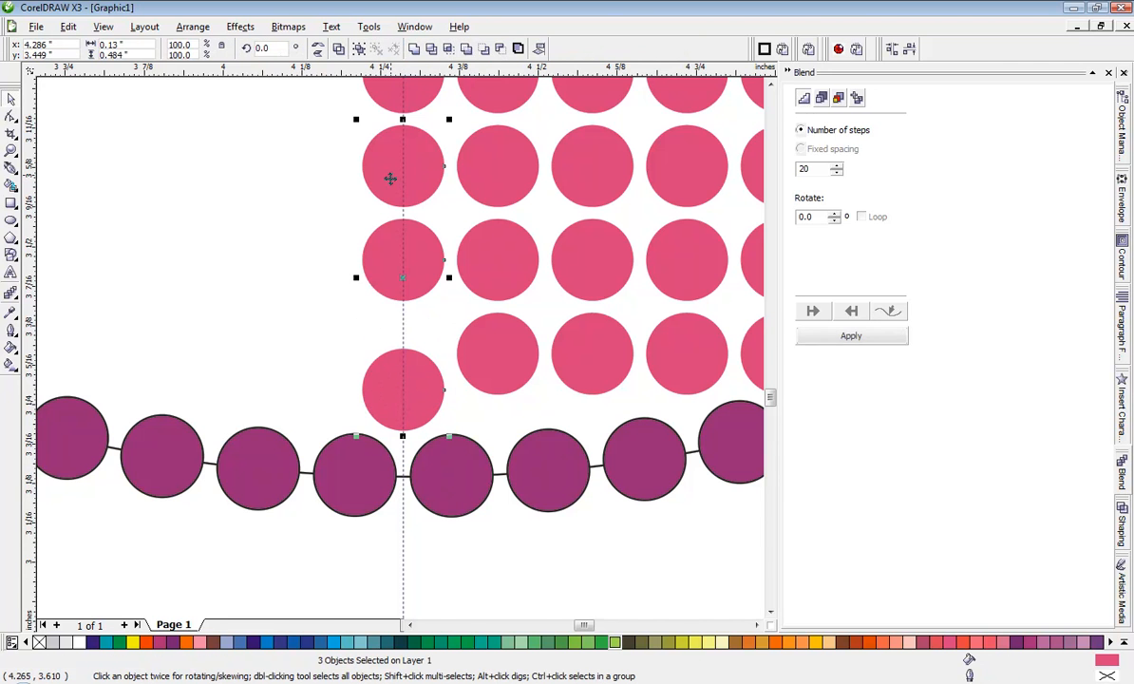
{"action": "scroll", "coordinate": [400, 347], "scroll_direction": "down", "scroll_amount": 3}
{"action": "scroll", "coordinate": [405, 362], "scroll_direction": "up", "scroll_amount": 3}
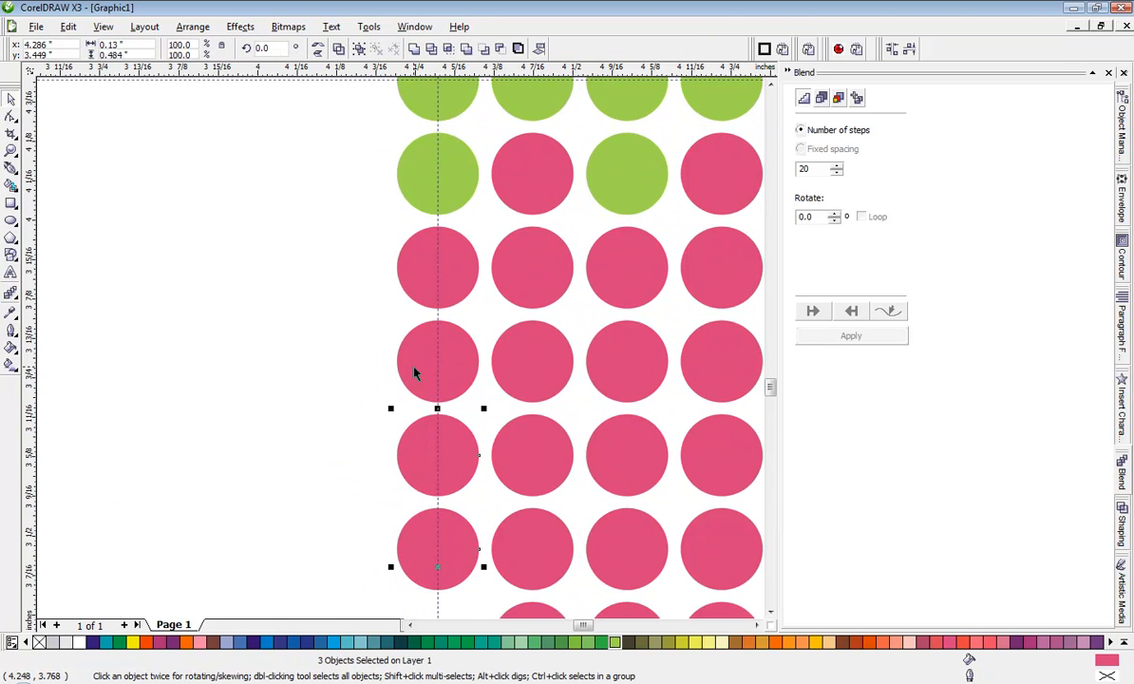
{"action": "left_click", "coordinate": [414, 373], "text": "shift"}
{"action": "left_click", "coordinate": [421, 292], "text": "shift"}
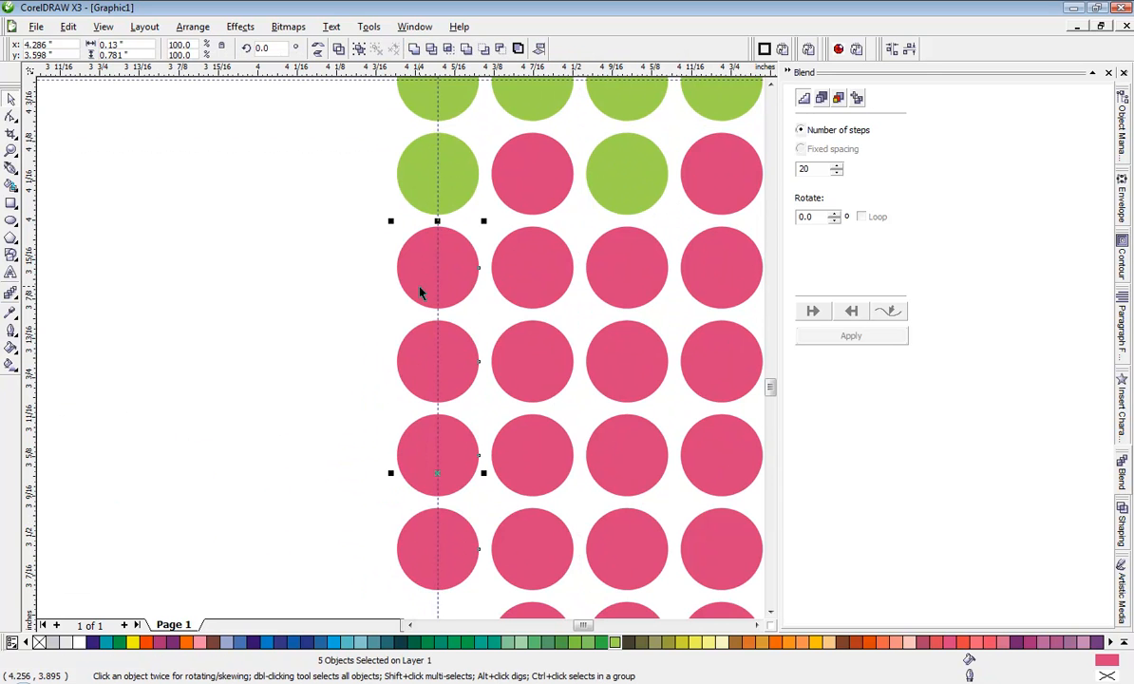
{"action": "key", "text": "shift+c"}
Lower the bottom circle of the x 4.436" column to y 3.264" and space the six pink circles below the centre row evenly
{"action": "scroll", "coordinate": [400, 361], "scroll_direction": "down", "scroll_amount": 3}
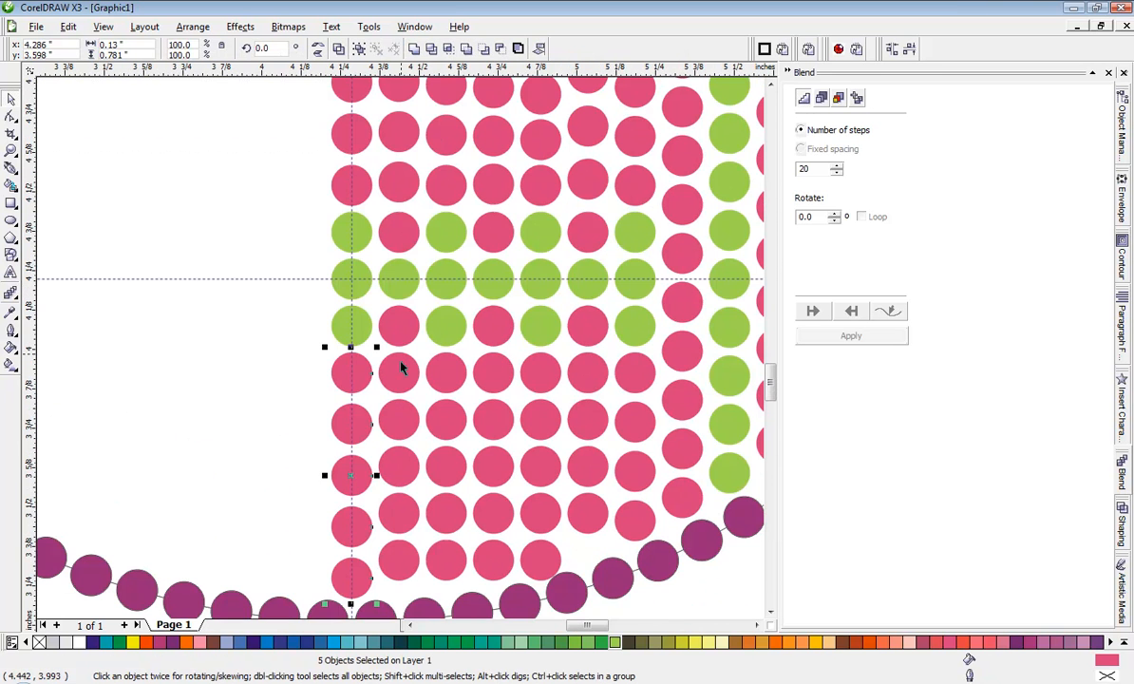
{"action": "scroll", "coordinate": [400, 317], "scroll_direction": "up", "scroll_amount": 4}
{"action": "left_click_drag", "start_coordinate": [401, 281], "coordinate": [401, 296]}
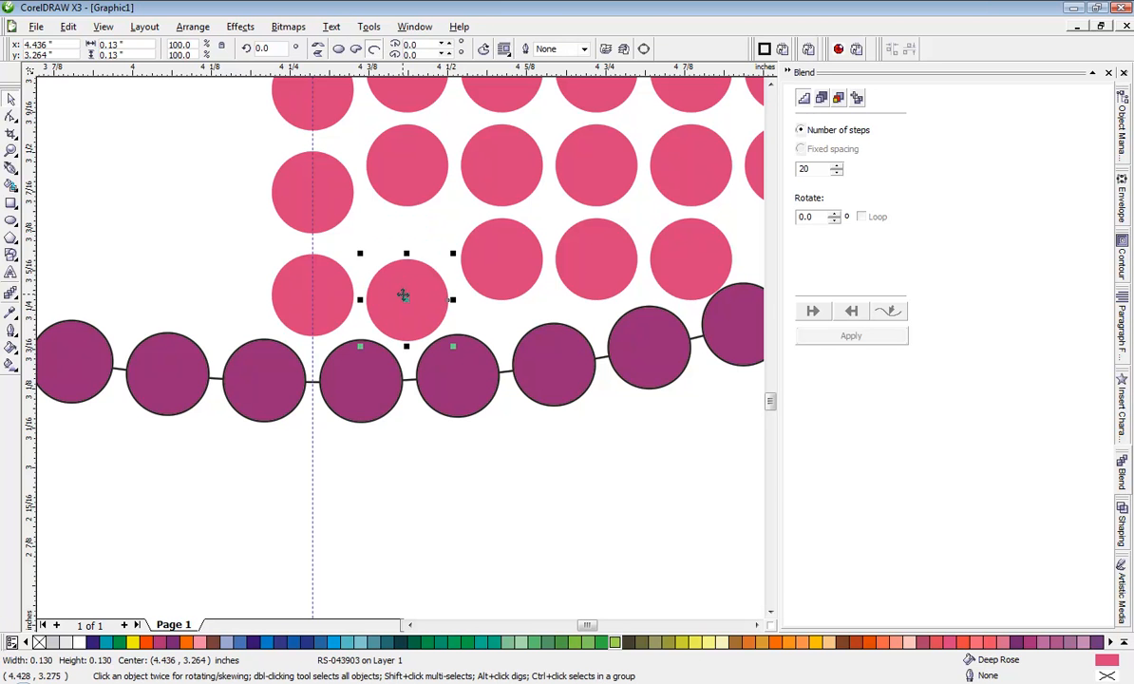
{"action": "scroll", "coordinate": [403, 297], "scroll_direction": "down", "scroll_amount": 2}
{"action": "left_click", "coordinate": [399, 280], "text": "shift"}
{"action": "left_click", "coordinate": [399, 233], "text": "shift"}
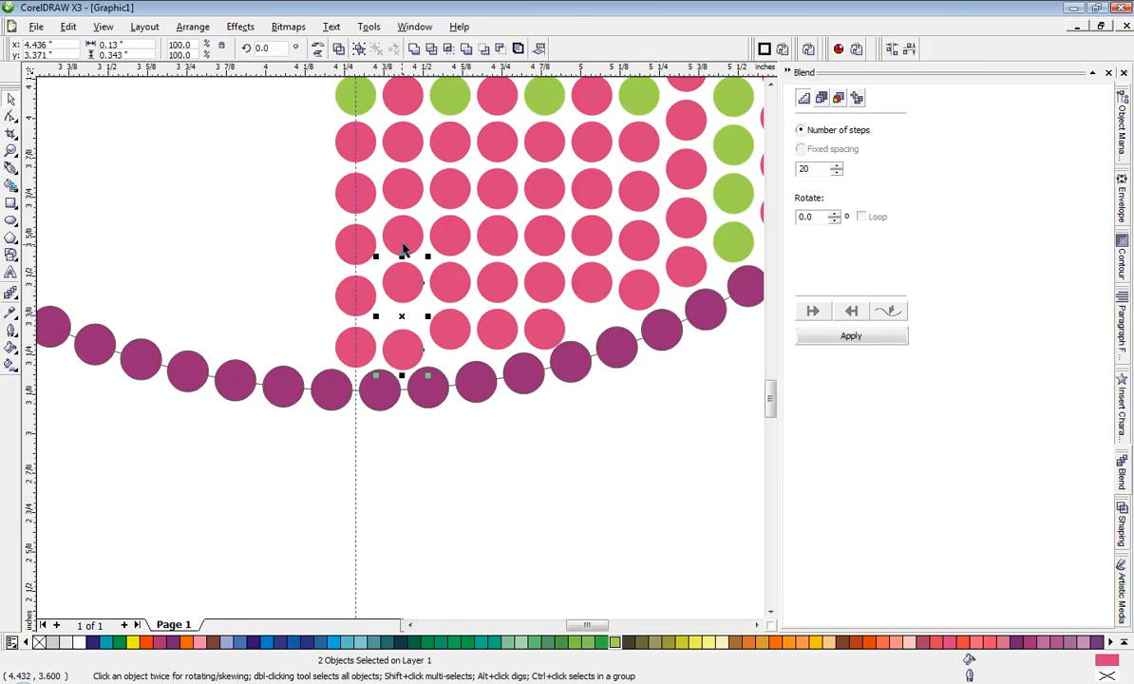
{"action": "left_click", "coordinate": [399, 190], "text": "shift"}
{"action": "left_click", "coordinate": [403, 144], "text": "shift"}
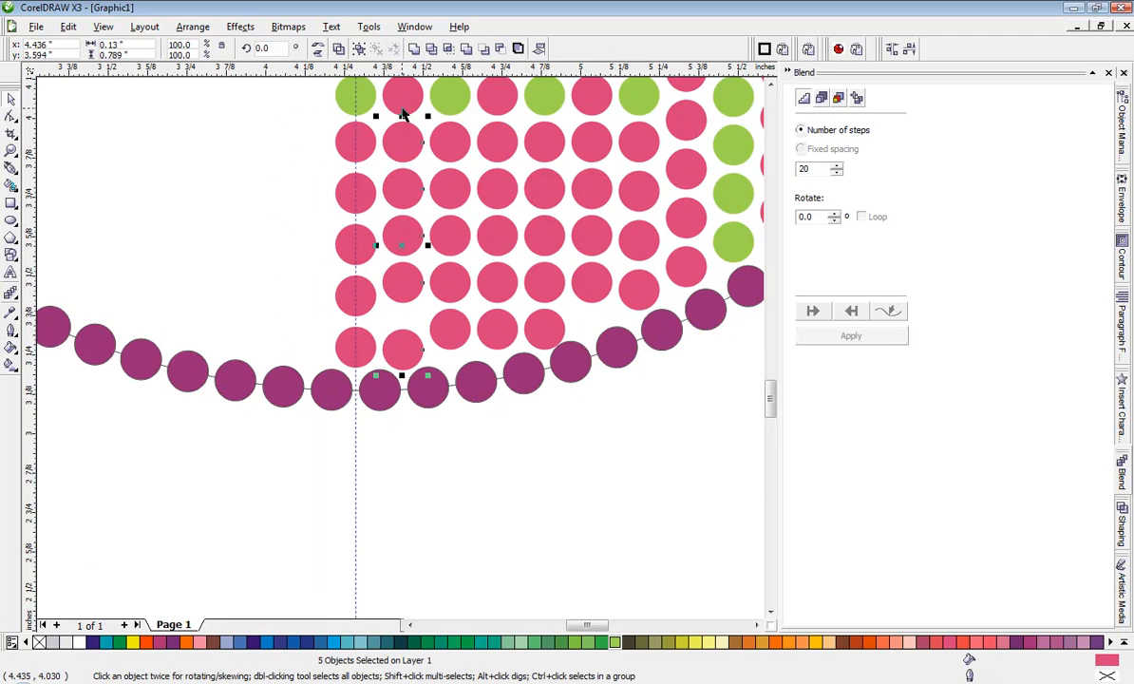
{"action": "left_click", "coordinate": [403, 105], "text": "shift"}
{"action": "key", "text": "shift+c"}
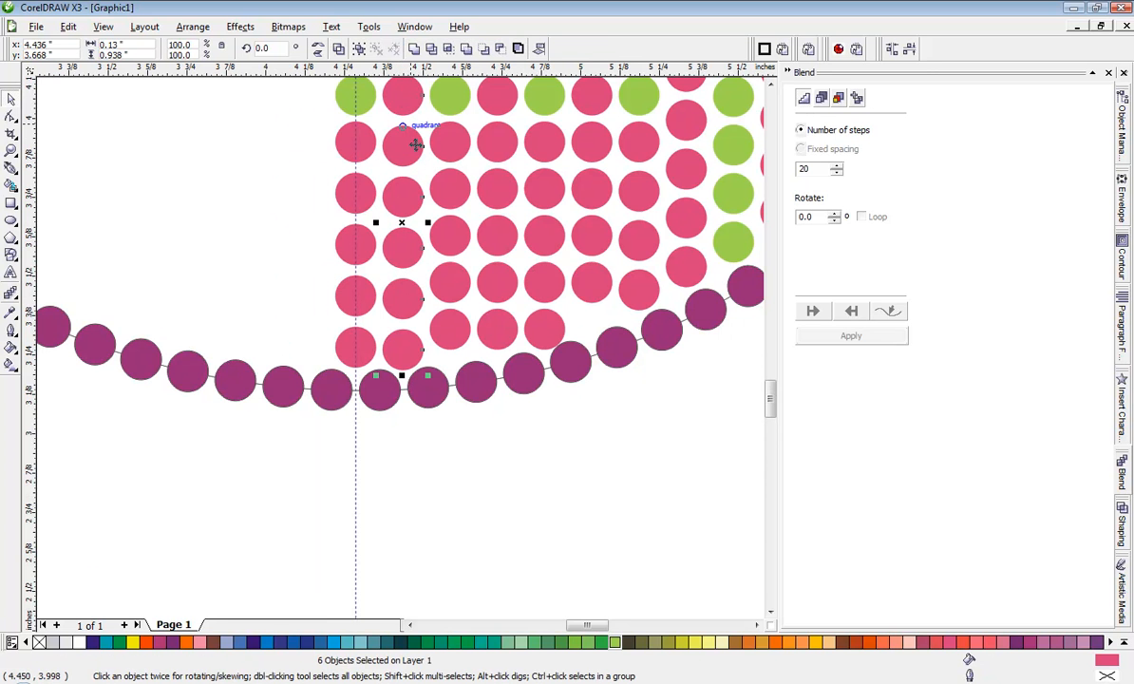
Lower the bottom circle of the x 4.586" column close to the outline and space its five lower pink circles evenly
{"action": "left_click", "coordinate": [450, 329]}
{"action": "scroll", "coordinate": [453, 331], "scroll_direction": "up", "scroll_amount": 1}
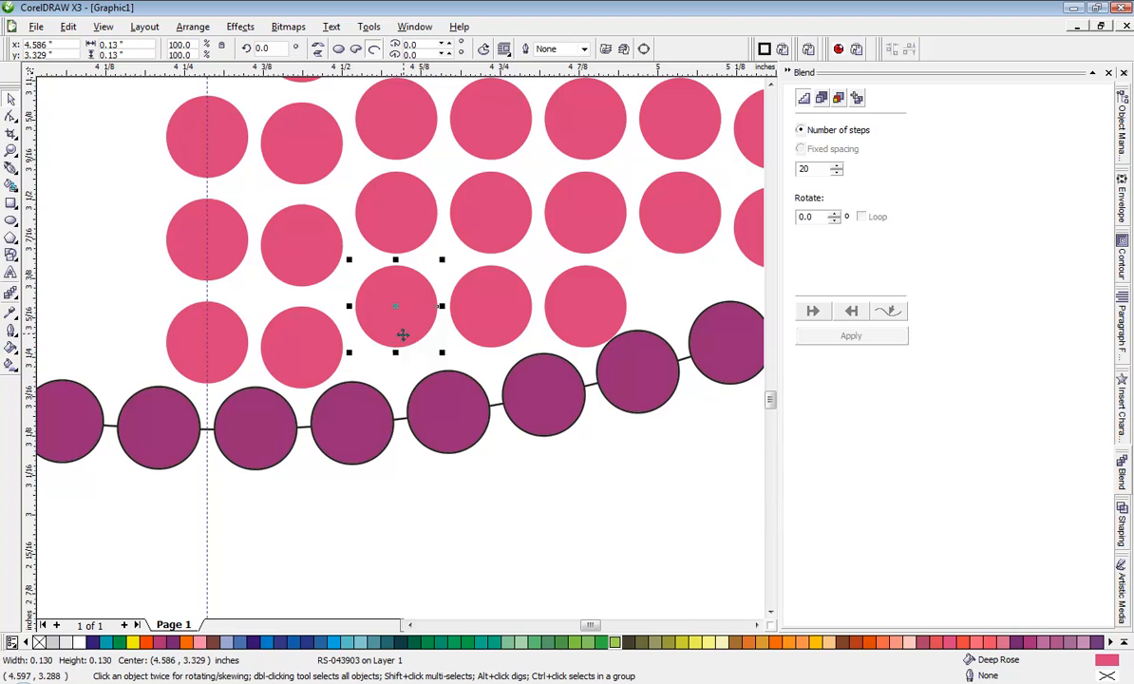
{"action": "scroll", "coordinate": [401, 340], "scroll_direction": "up", "scroll_amount": 2}
{"action": "left_click_drag", "start_coordinate": [401, 340], "coordinate": [398, 441]}
{"action": "scroll", "coordinate": [398, 442], "scroll_direction": "down", "scroll_amount": 2}
{"action": "left_click", "coordinate": [406, 274], "text": "shift"}
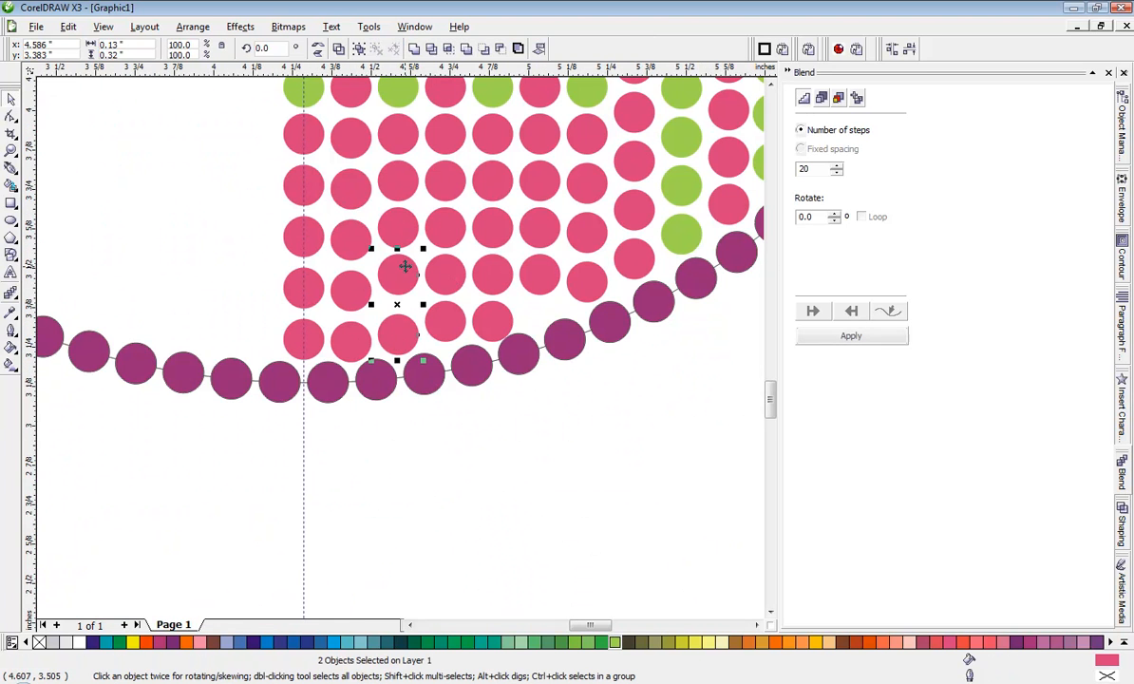
{"action": "left_click", "coordinate": [400, 228], "text": "shift"}
{"action": "left_click", "coordinate": [400, 182], "text": "shift"}
{"action": "left_click", "coordinate": [401, 143], "text": "shift"}
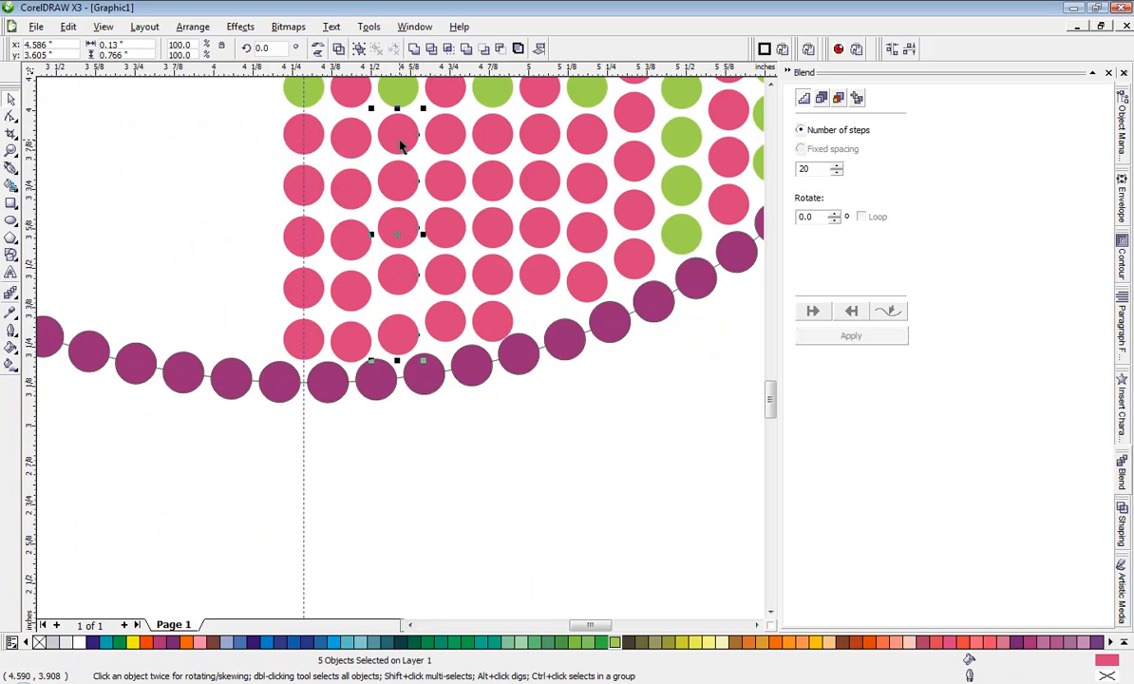
{"action": "key", "text": "shift+c"}
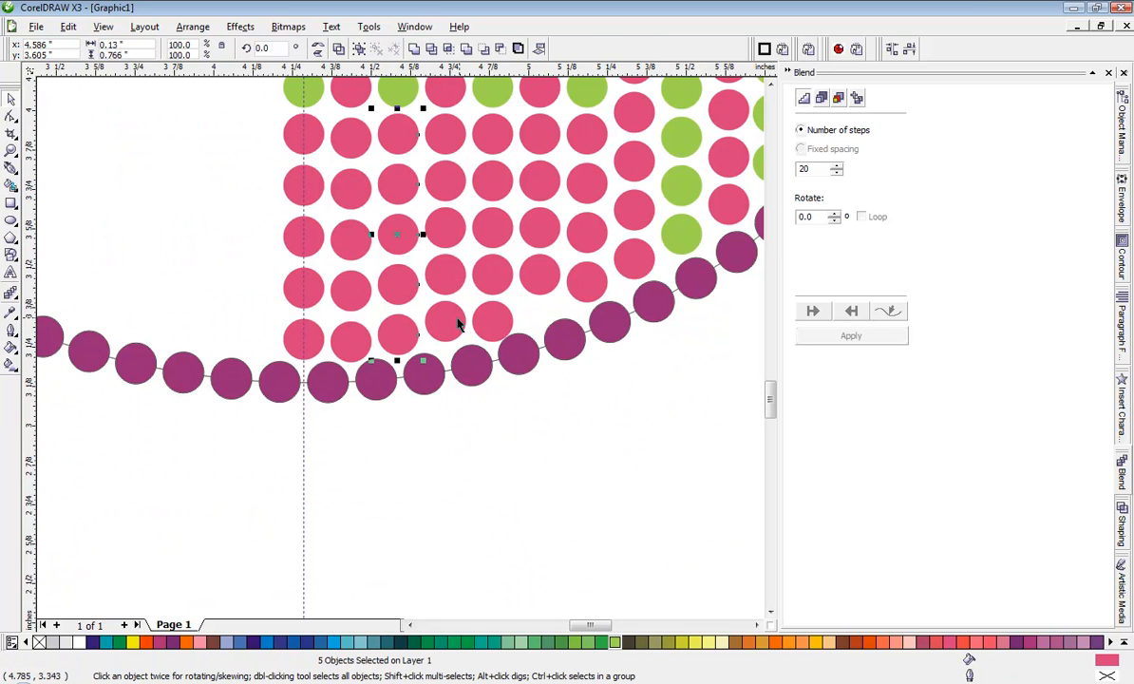
Lower the bottom circle of the x 4.735" column to y 3.309" and space the six pink circles below the centre row evenly
{"action": "scroll", "coordinate": [457, 318], "scroll_direction": "up", "scroll_amount": 3}
{"action": "left_click_drag", "start_coordinate": [476, 375], "coordinate": [489, 400]}
{"action": "scroll", "coordinate": [398, 327], "scroll_direction": "down", "scroll_amount": 4}
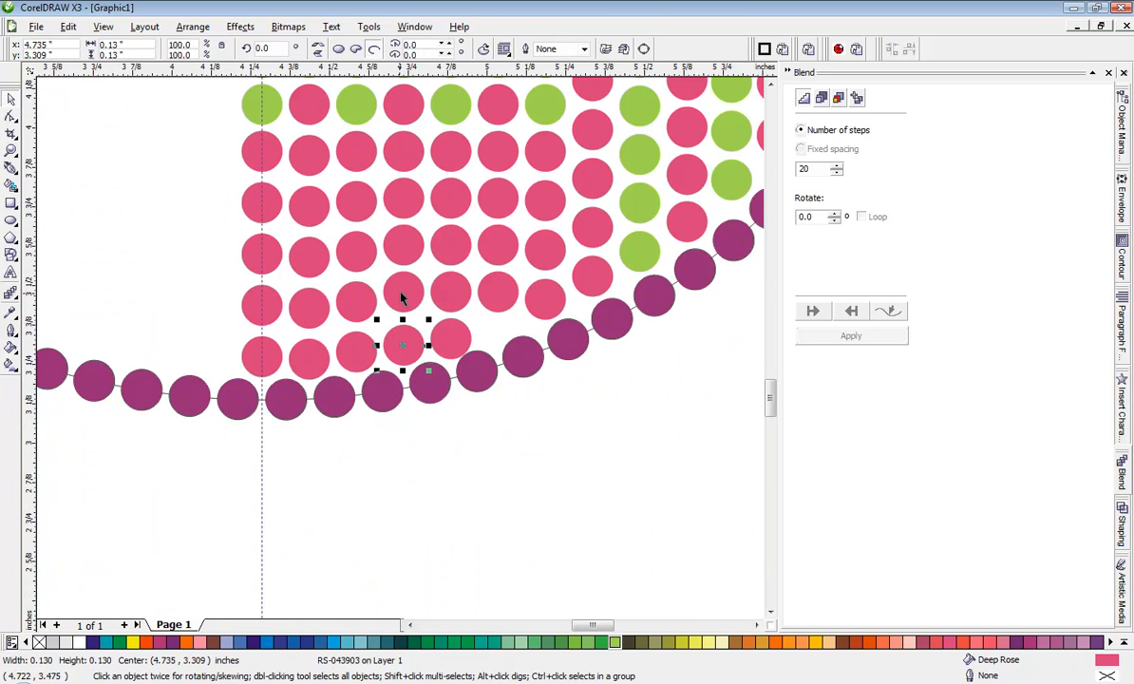
{"action": "left_click", "coordinate": [399, 292], "text": "shift"}
{"action": "left_click", "coordinate": [399, 245], "text": "shift"}
{"action": "left_click", "coordinate": [400, 199], "text": "shift"}
{"action": "left_click", "coordinate": [401, 150], "text": "shift"}
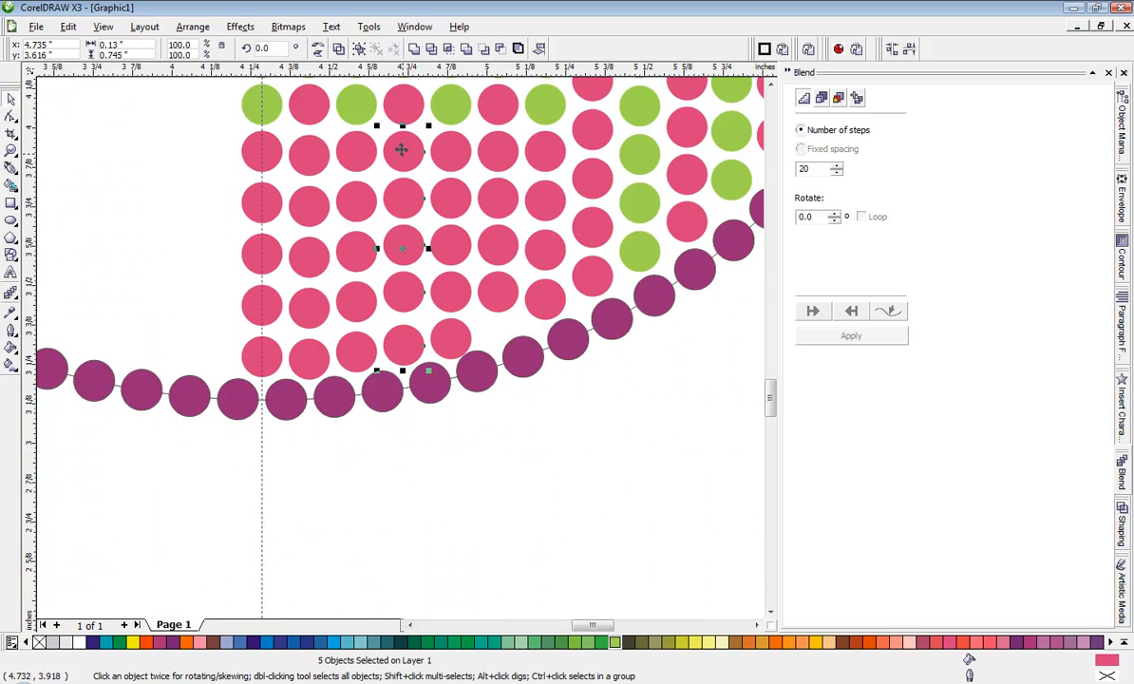
{"action": "left_click", "coordinate": [399, 110], "text": "shift"}
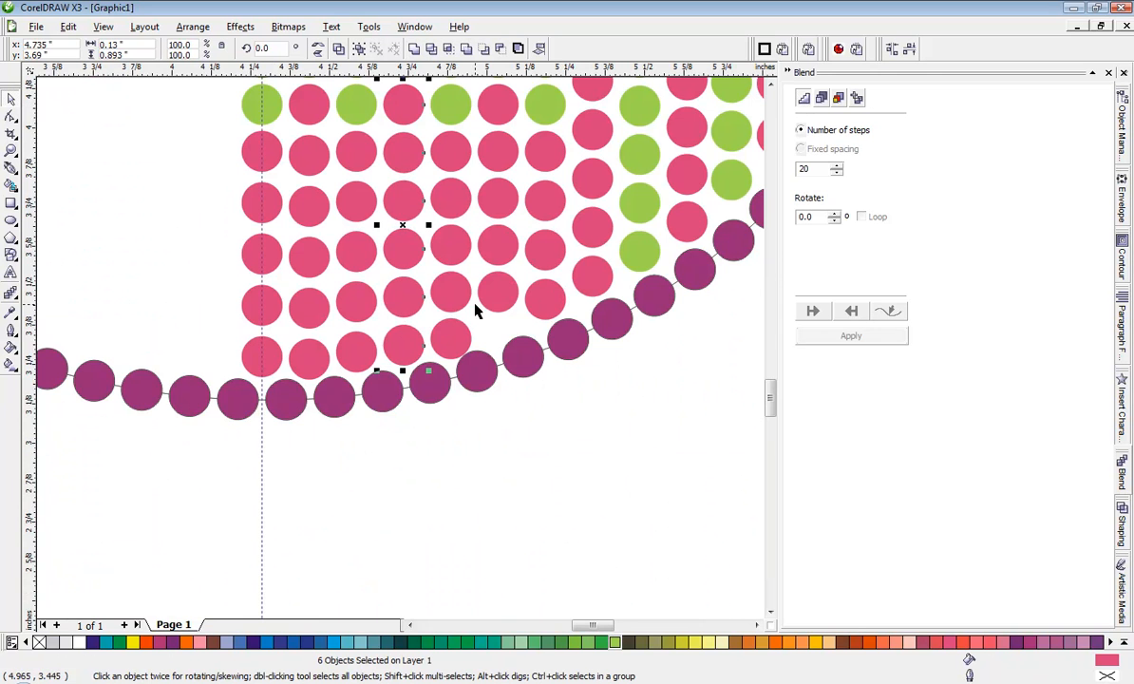
Raise the bottom circle of the x 4.885" column to y 3.345" and space its five lower pink circles evenly
{"action": "scroll", "coordinate": [478, 311], "scroll_direction": "up", "scroll_amount": 2}
{"action": "scroll", "coordinate": [380, 396], "scroll_direction": "up", "scroll_amount": 2}
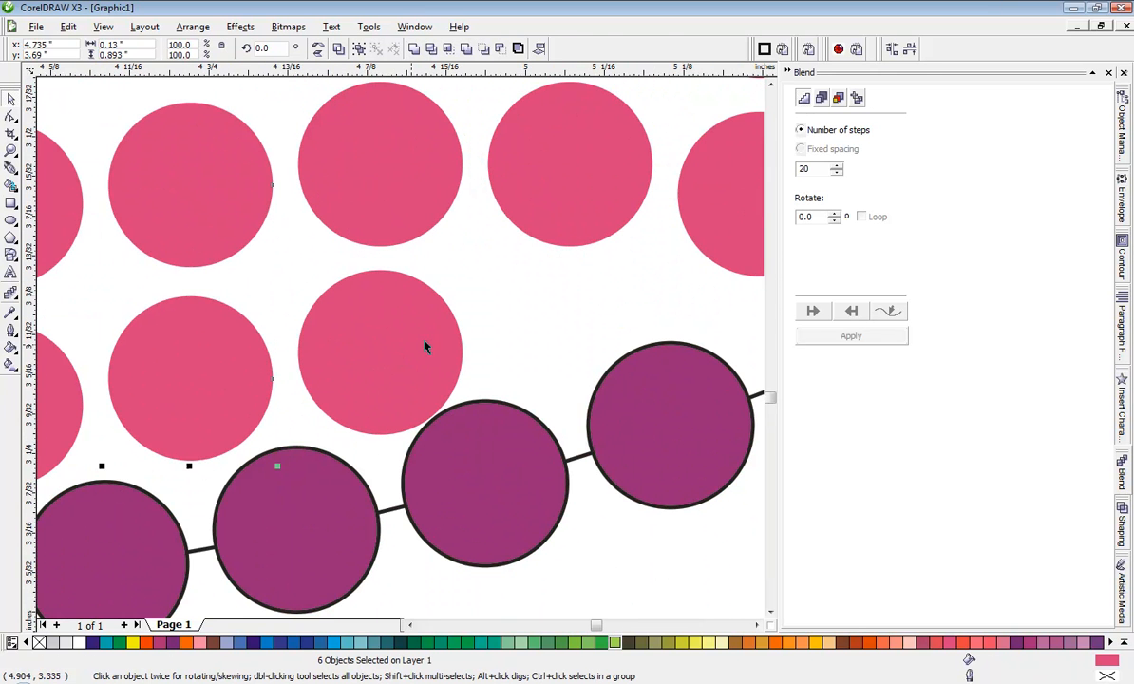
{"action": "left_click", "coordinate": [494, 290]}
{"action": "left_click_drag", "start_coordinate": [408, 353], "coordinate": [406, 332]}
{"action": "scroll", "coordinate": [386, 212], "scroll_direction": "down", "scroll_amount": 2}
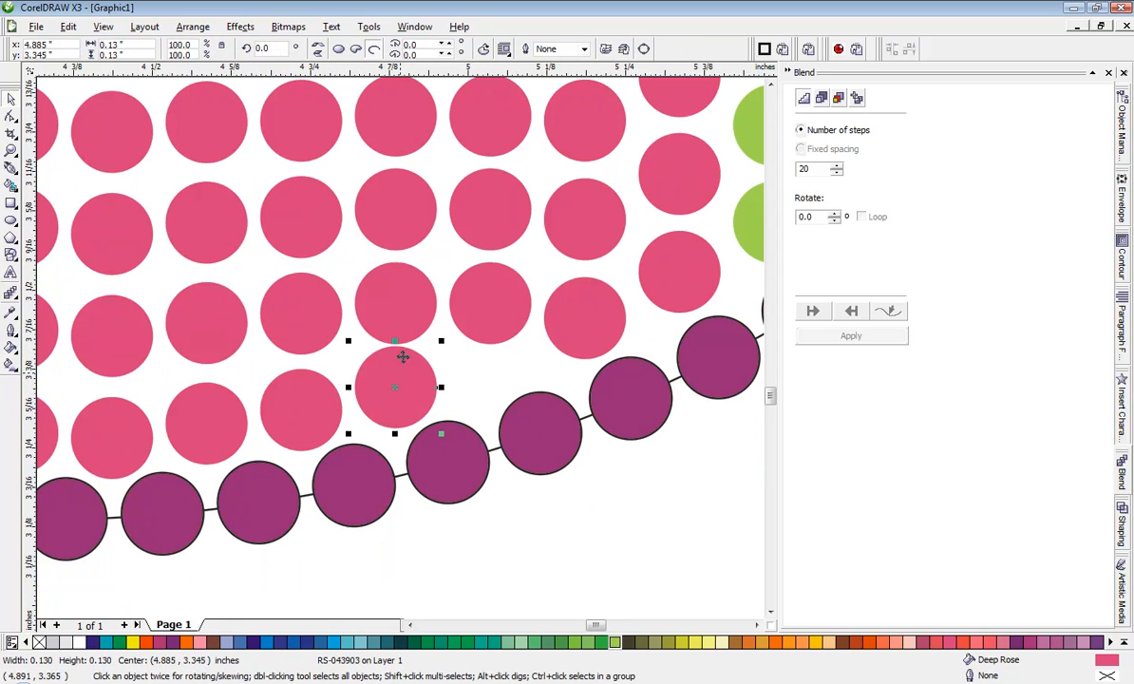
{"action": "left_click", "coordinate": [385, 202], "text": "shift"}
{"action": "left_click", "coordinate": [388, 132], "text": "shift"}
{"action": "scroll", "coordinate": [418, 291], "scroll_direction": "down", "scroll_amount": 1}
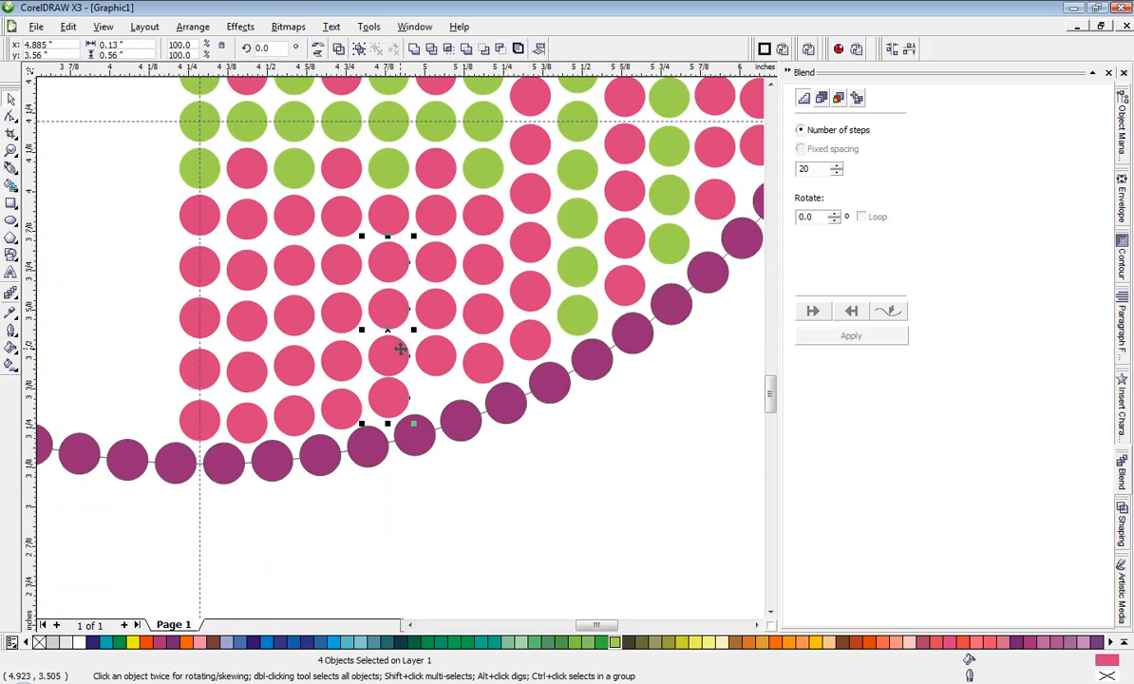
{"action": "left_click", "coordinate": [384, 219], "text": "shift"}
{"action": "key", "text": "shift+c"}
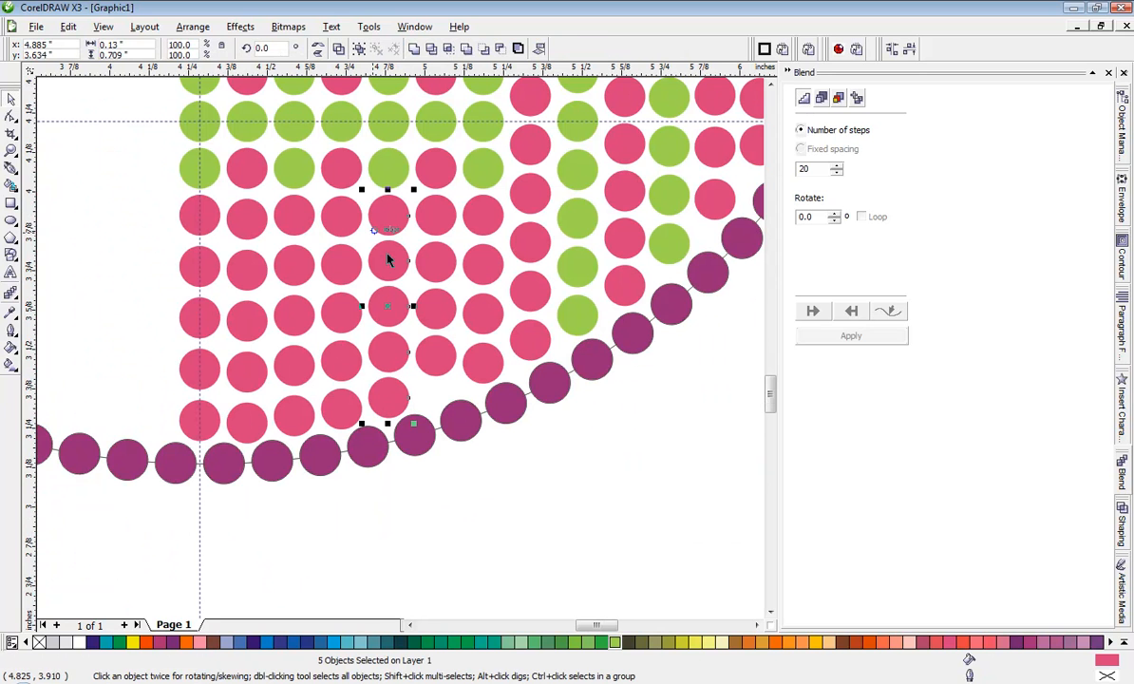
Lower the bottom circle of the x 5.035" column to y 3.397" and space the five pink circles below the centre row evenly
{"action": "left_click", "coordinate": [443, 385]}
{"action": "left_click_drag", "start_coordinate": [437, 366], "coordinate": [435, 399]}
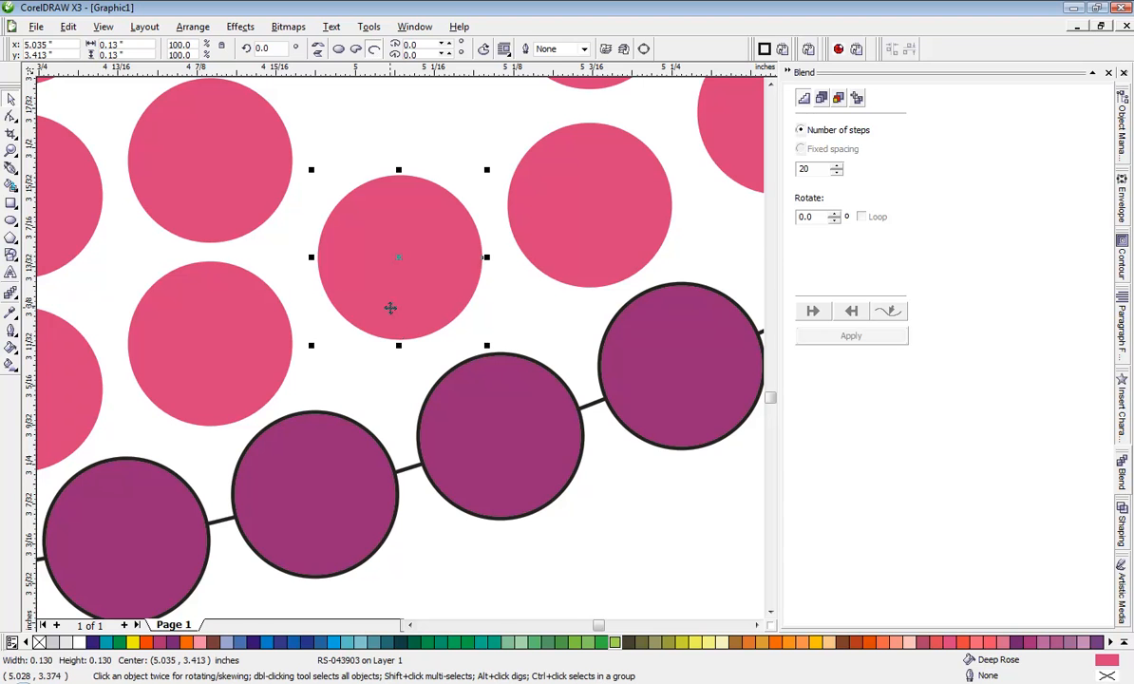
{"action": "left_click_drag", "start_coordinate": [391, 308], "coordinate": [389, 327]}
{"action": "scroll", "coordinate": [390, 328], "scroll_direction": "down", "scroll_amount": 3}
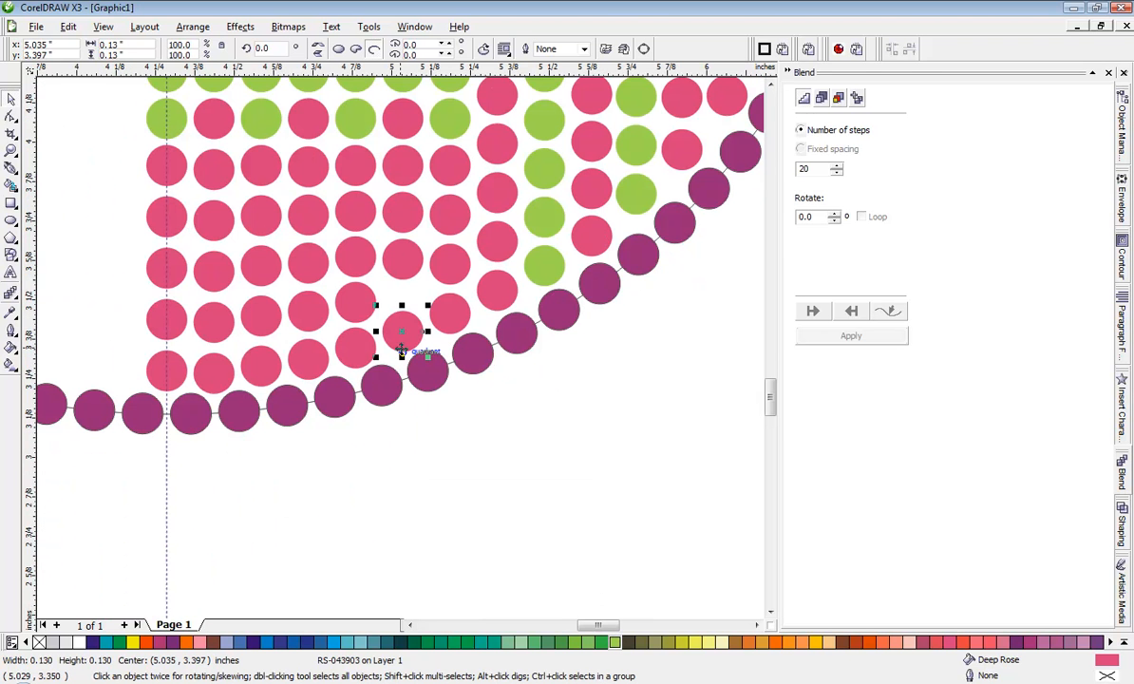
{"action": "left_click", "coordinate": [400, 257], "text": "shift"}
{"action": "left_click", "coordinate": [400, 211], "text": "shift"}
{"action": "left_click", "coordinate": [403, 168], "text": "shift"}
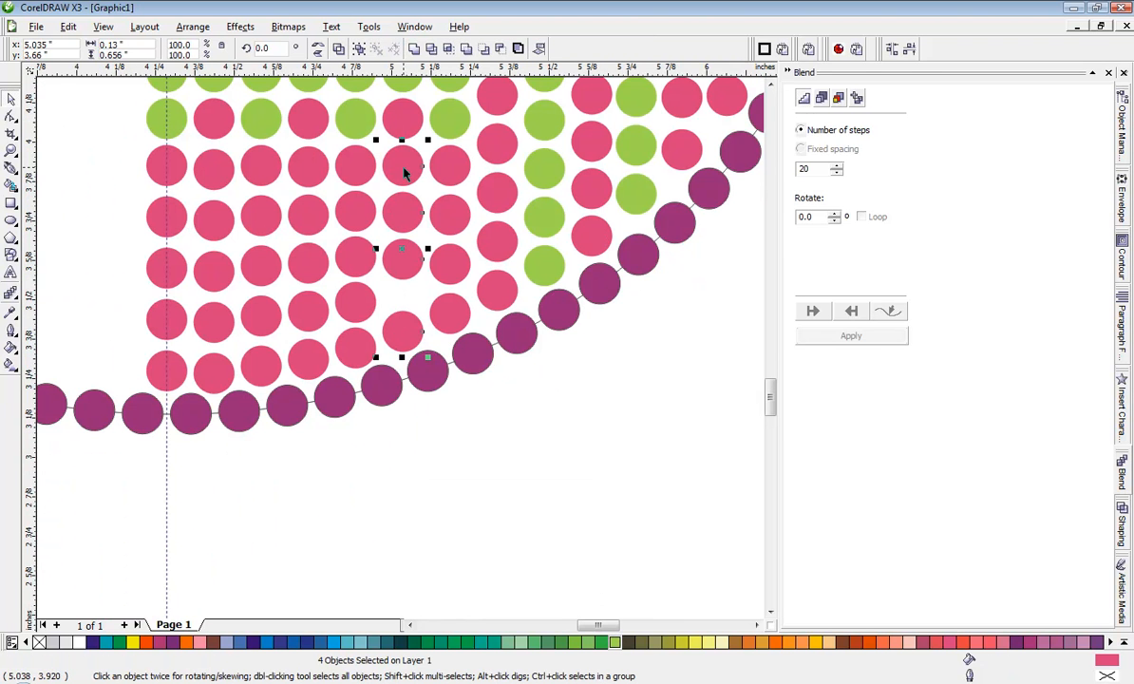
{"action": "left_click", "coordinate": [405, 122], "text": "shift"}
{"action": "key", "text": "shift+a"}
{"action": "left_click", "coordinate": [579, 491]}
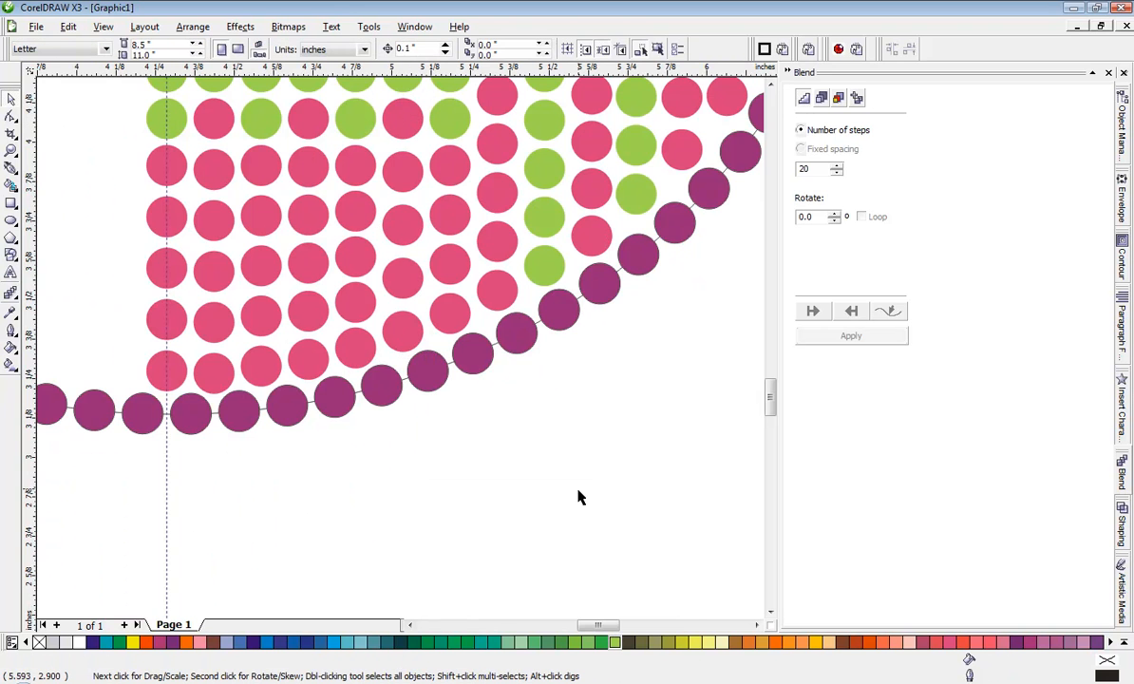
Examine the filled right half and empty left half of the football against the reference artwork
{"action": "scroll", "coordinate": [405, 355], "scroll_direction": "down", "scroll_amount": 3}
{"action": "scroll", "coordinate": [401, 353], "scroll_direction": "up", "scroll_amount": 2}
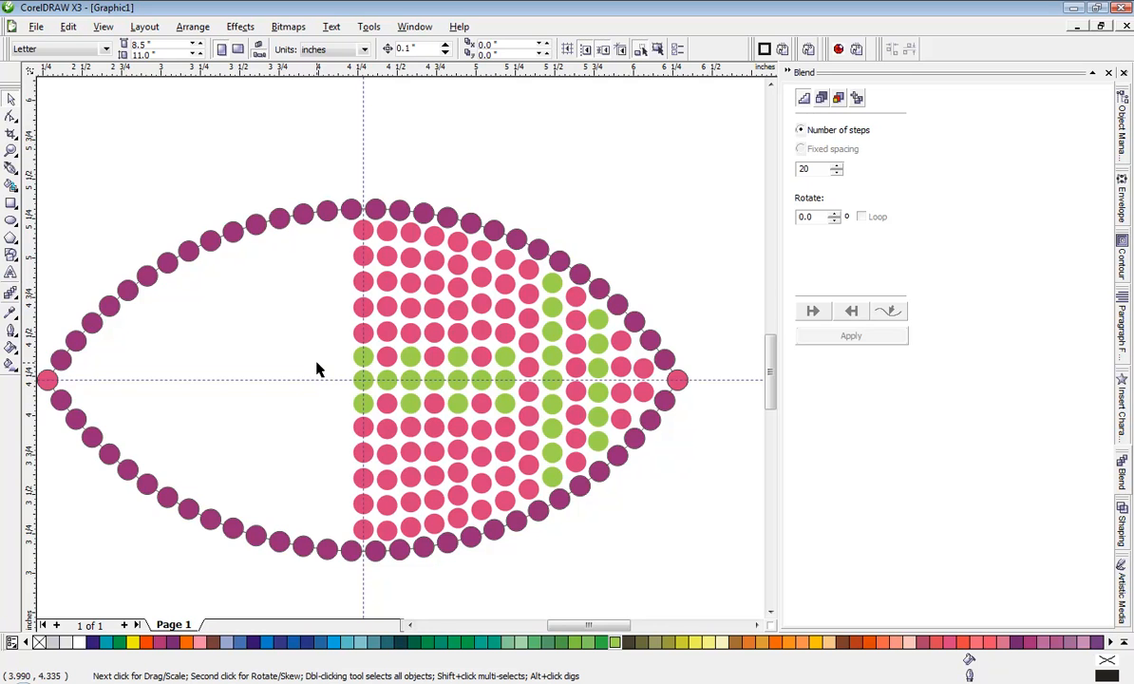
{"action": "scroll", "coordinate": [318, 369], "scroll_direction": "down", "scroll_amount": 2}
{"action": "left_click_drag", "start_coordinate": [191, 253], "coordinate": [306, 438]}
{"action": "scroll", "coordinate": [342, 361], "scroll_direction": "up", "scroll_amount": 4}
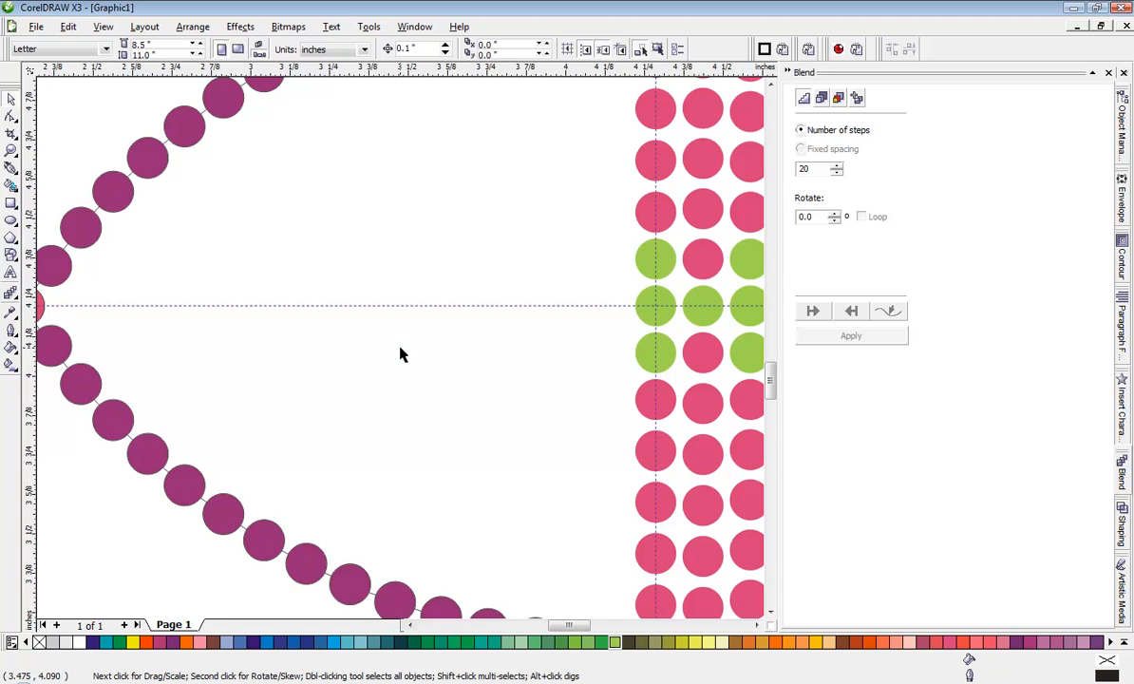
{"action": "scroll", "coordinate": [400, 354], "scroll_direction": "down", "scroll_amount": 4}
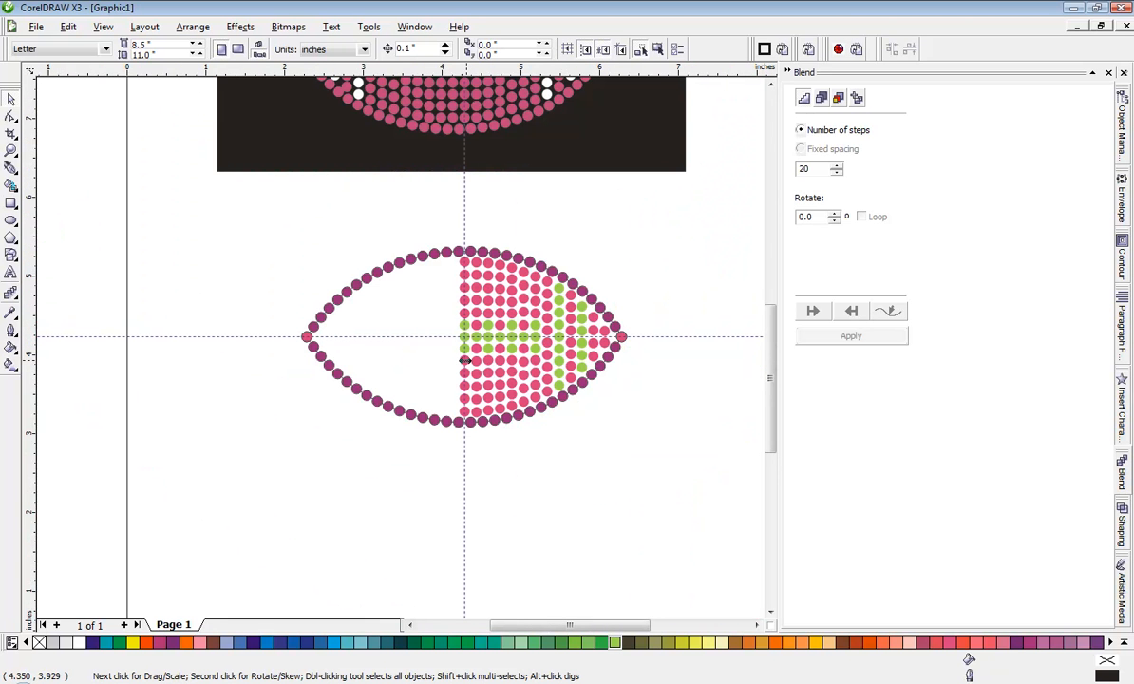
{"action": "scroll", "coordinate": [399, 347], "scroll_direction": "down", "scroll_amount": 4}
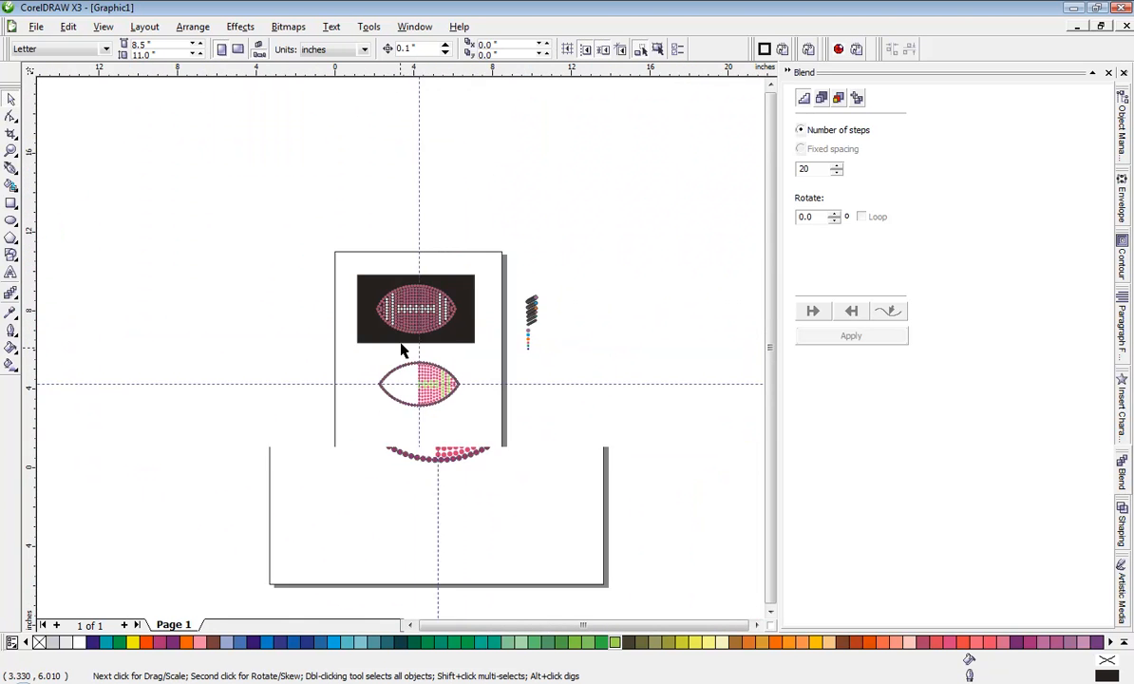
{"action": "scroll", "coordinate": [374, 323], "scroll_direction": "up", "scroll_amount": 2}
{"action": "scroll", "coordinate": [412, 449], "scroll_direction": "up", "scroll_amount": 2}
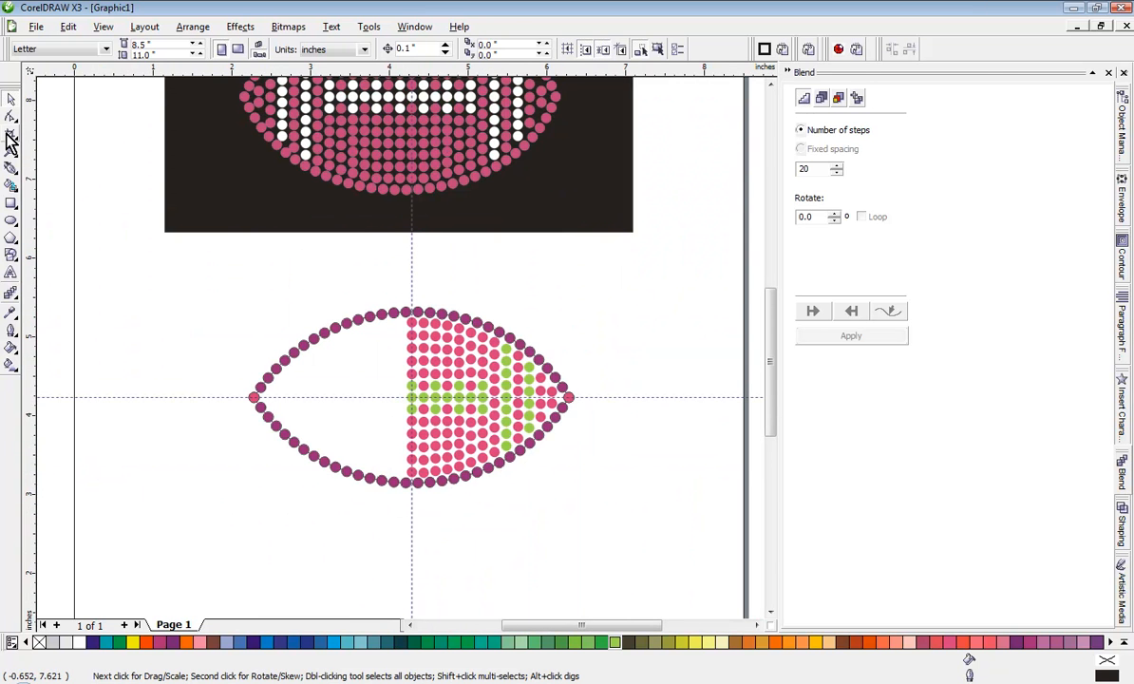
Draw a rectangle about 5.892" by 3.431" around the football outline and move its centre onto the guideline intersection
{"action": "left_click", "coordinate": [12, 204]}
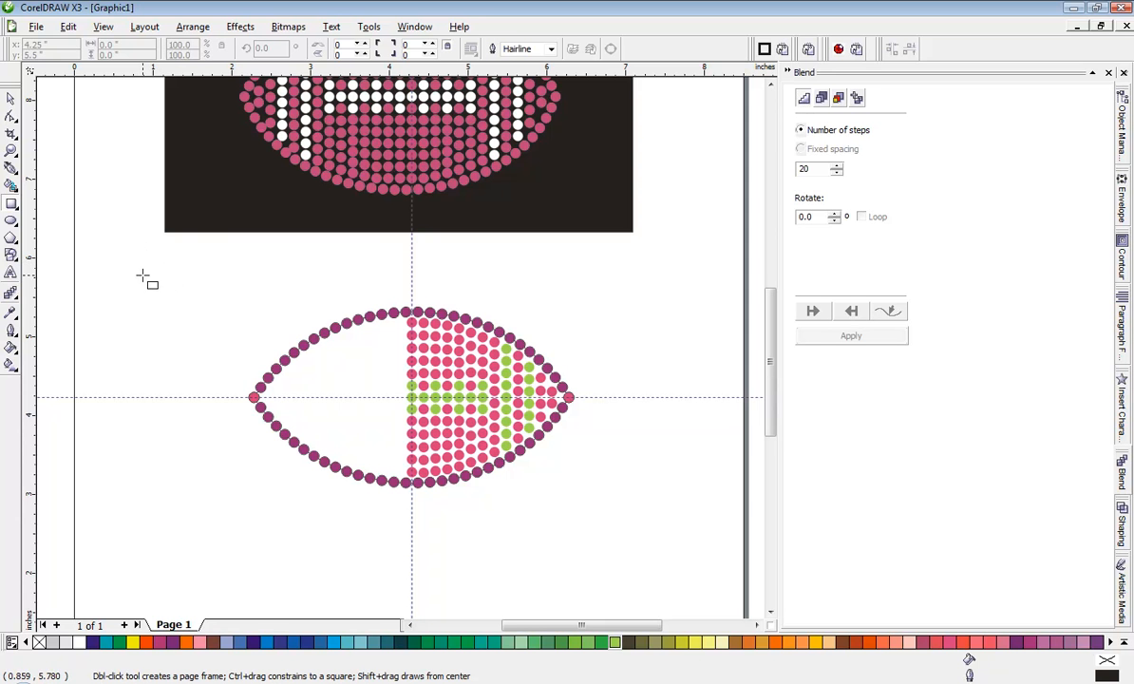
{"action": "left_click_drag", "start_coordinate": [166, 266], "coordinate": [630, 535]}
{"action": "left_click", "coordinate": [11, 99]}
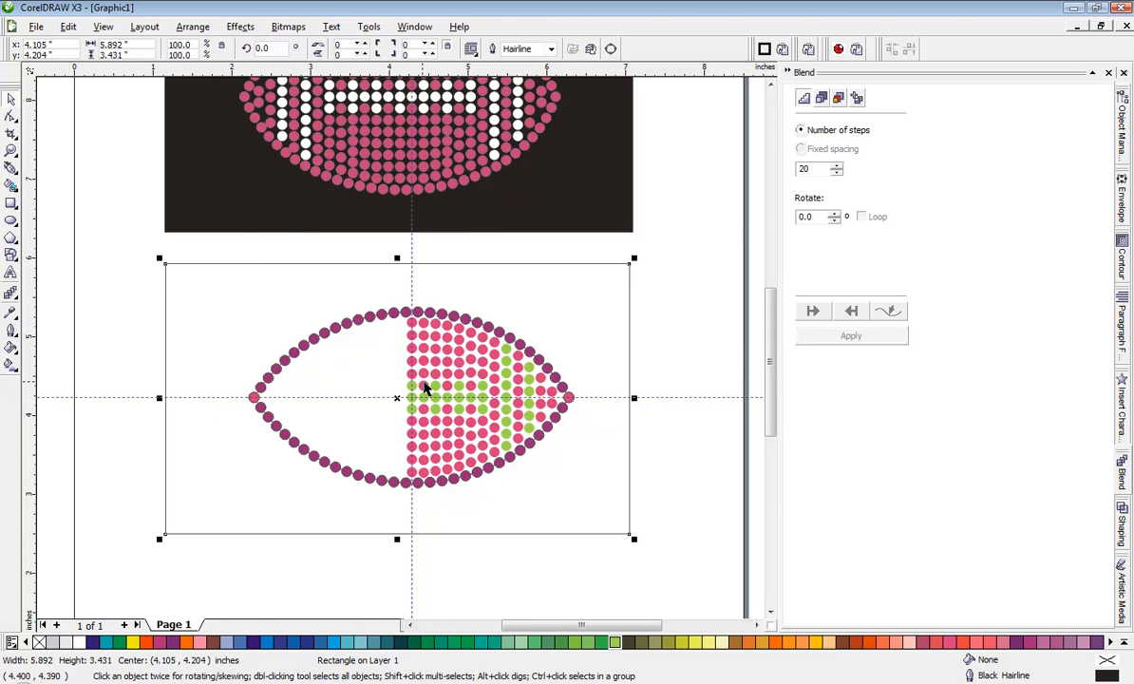
{"action": "scroll", "coordinate": [397, 359], "scroll_direction": "up", "scroll_amount": 5}
{"action": "scroll", "coordinate": [361, 387], "scroll_direction": "up", "scroll_amount": 2}
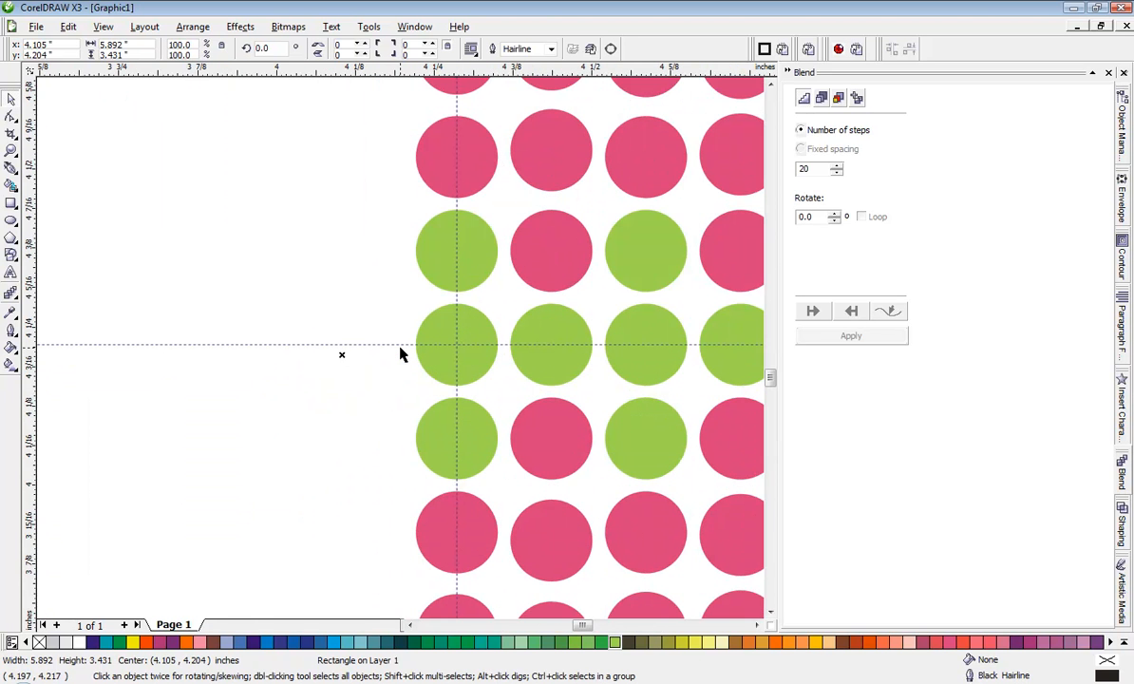
{"action": "left_click_drag", "start_coordinate": [342, 357], "coordinate": [455, 343]}
{"action": "scroll", "coordinate": [400, 345], "scroll_direction": "down", "scroll_amount": 3}
{"action": "scroll", "coordinate": [400, 348], "scroll_direction": "down", "scroll_amount": 2}
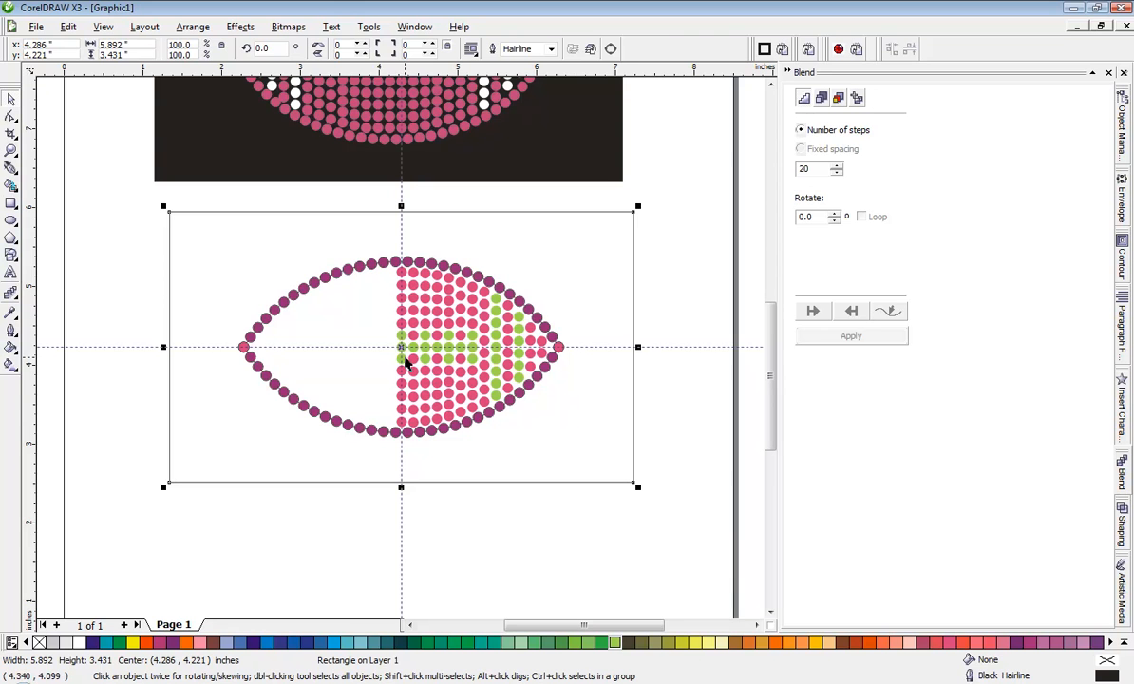
{"action": "left_click", "coordinate": [325, 516]}
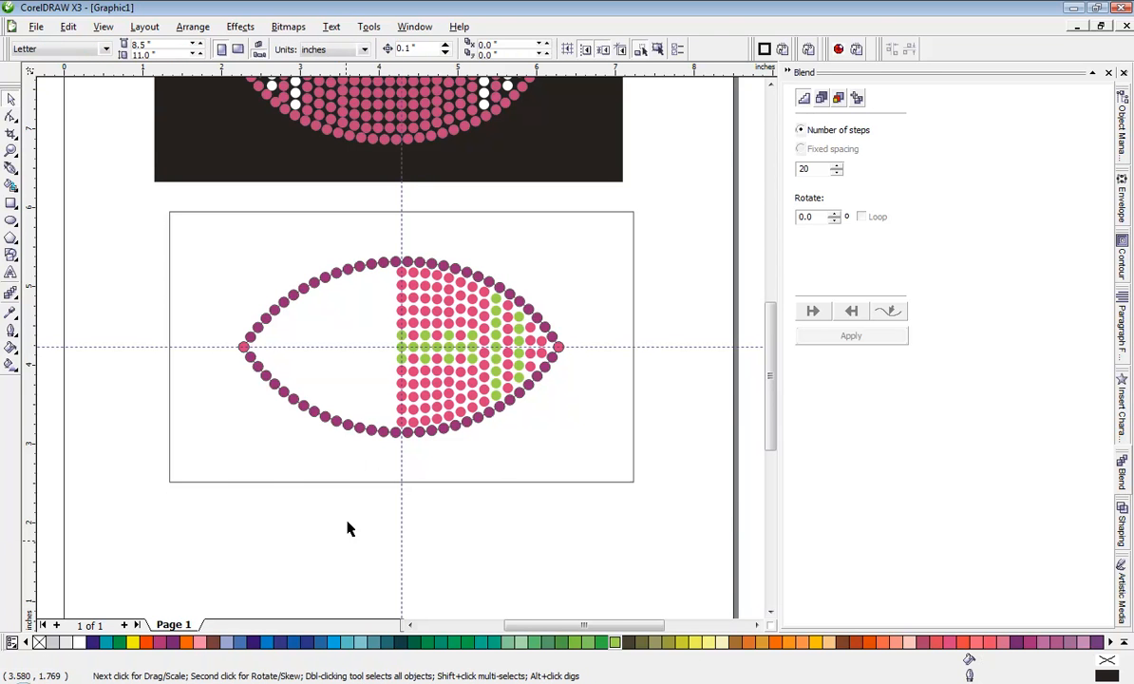
{"action": "scroll", "coordinate": [400, 314], "scroll_direction": "up", "scroll_amount": 2}
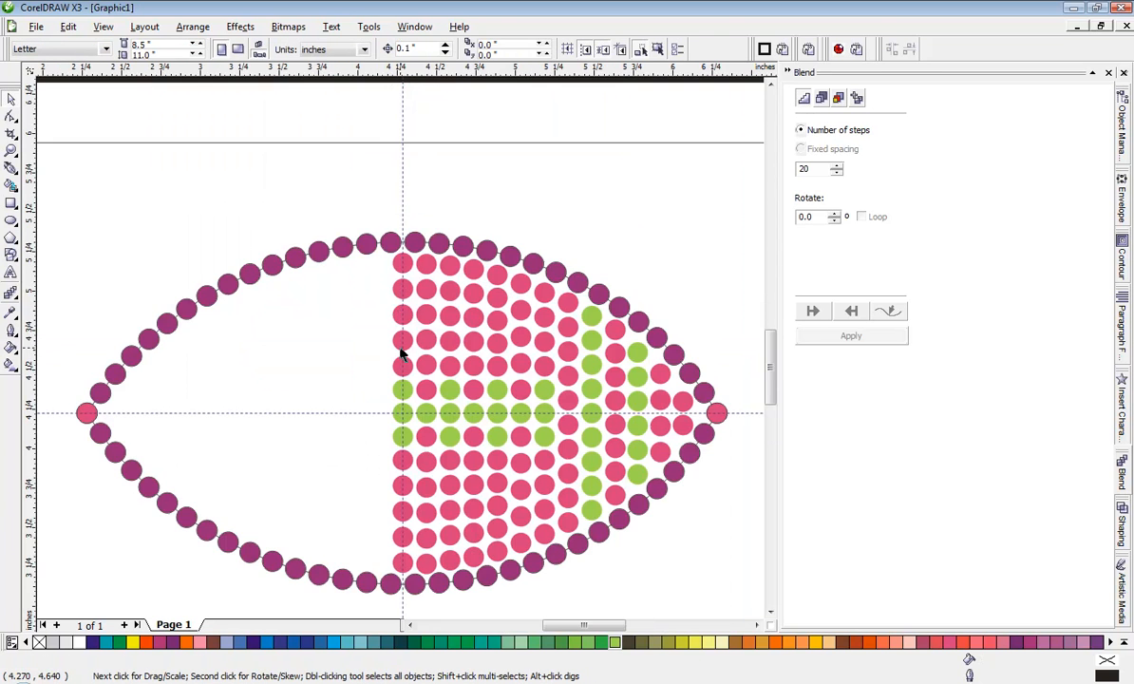
{"action": "left_click", "coordinate": [302, 272]}
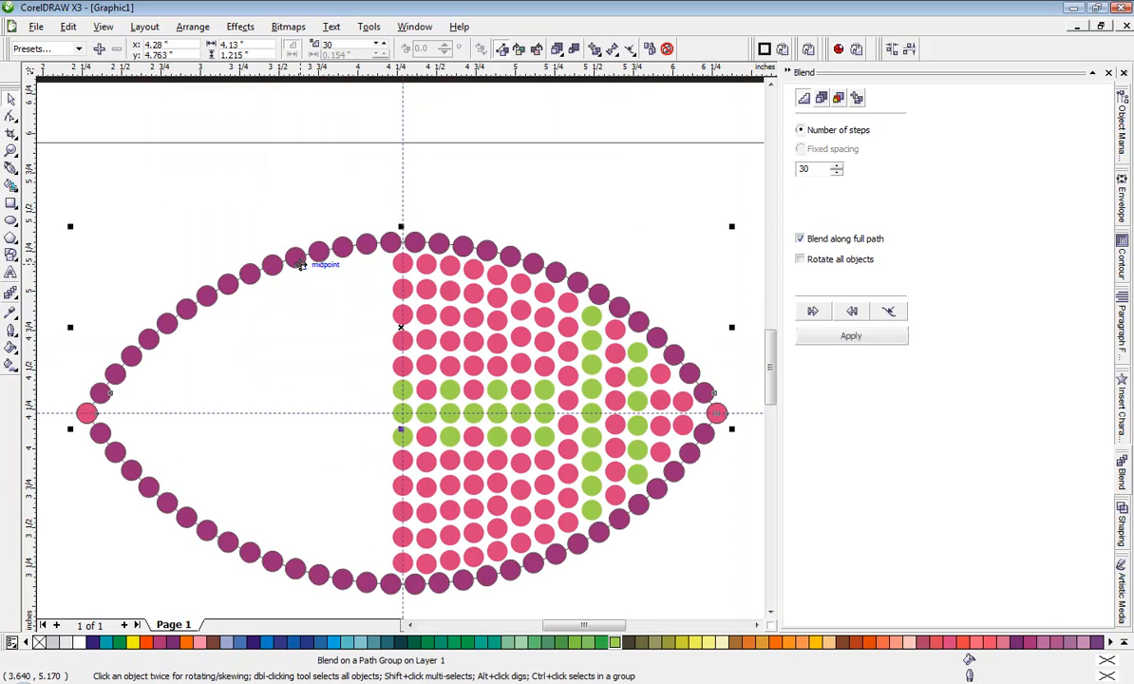
{"action": "left_click_drag", "start_coordinate": [300, 269], "coordinate": [267, 195]}
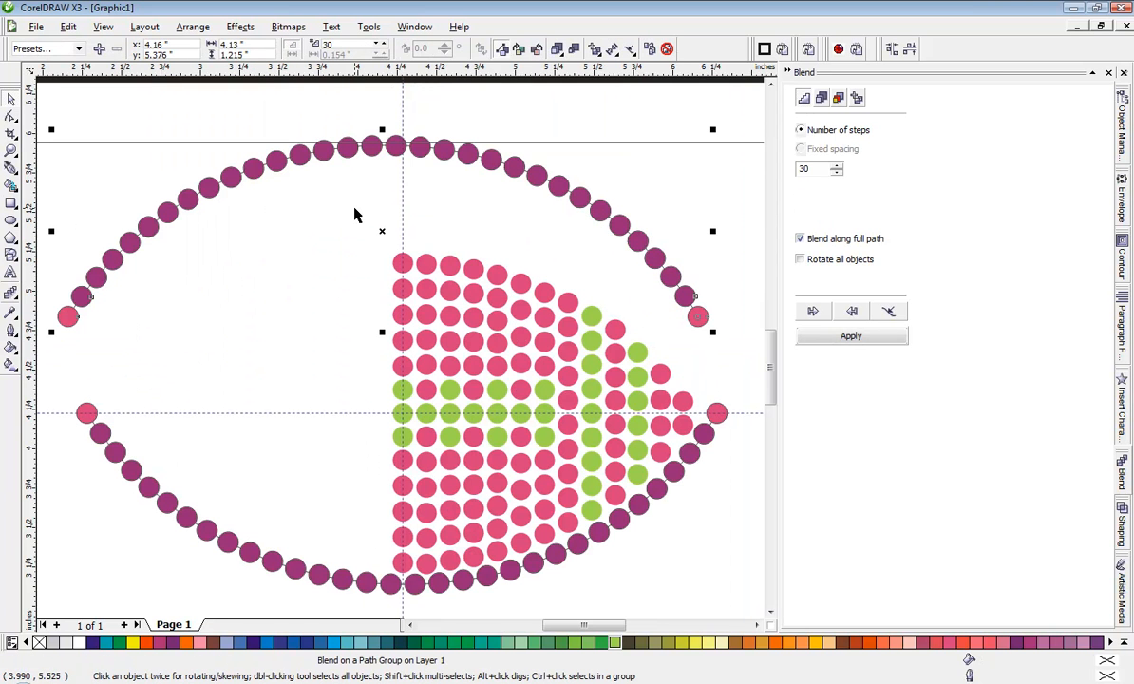
{"action": "key", "text": "ctrl+z"}
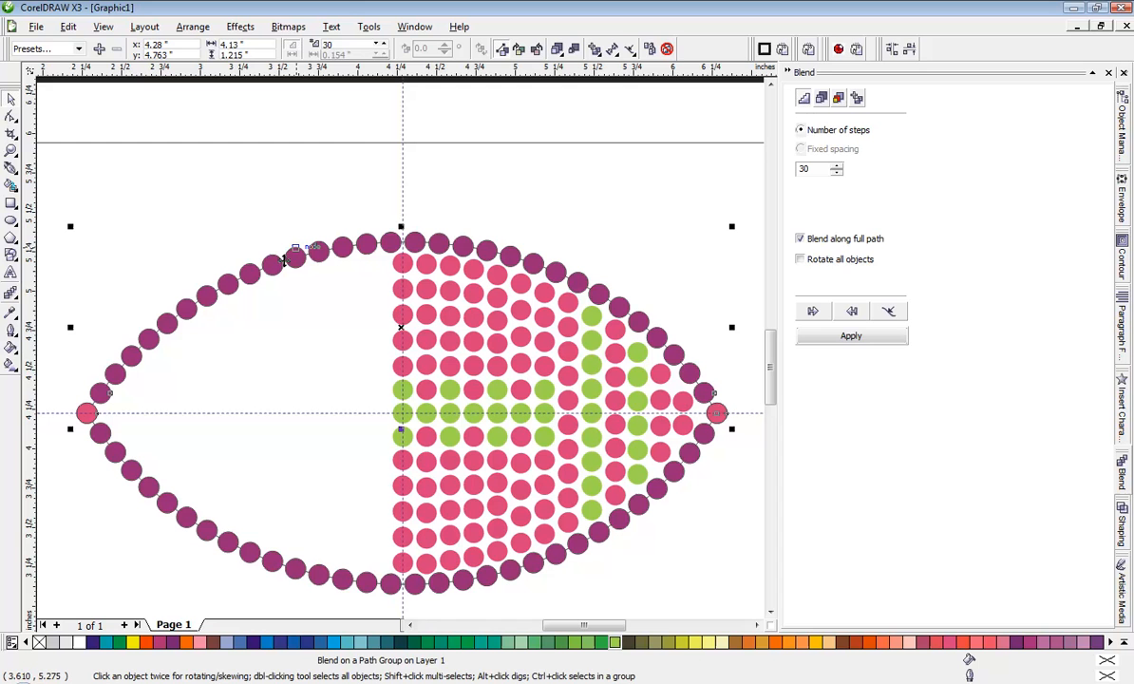
{"action": "left_click", "coordinate": [266, 315]}
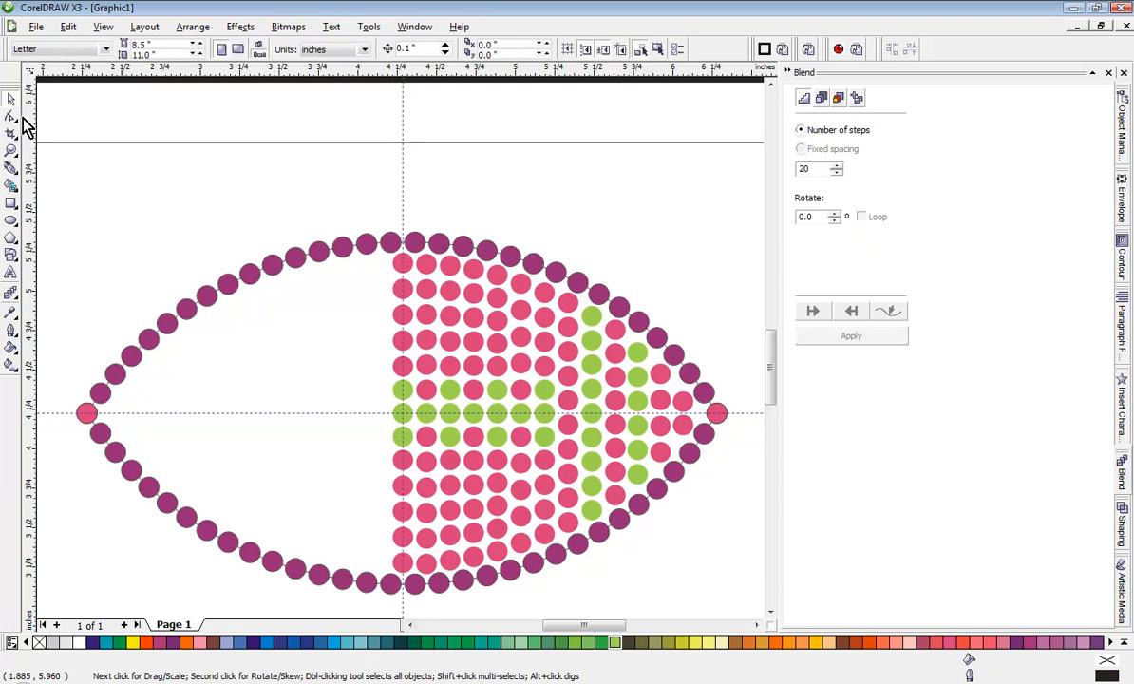
{"action": "left_click_drag", "start_coordinate": [356, 194], "coordinate": [701, 589]}
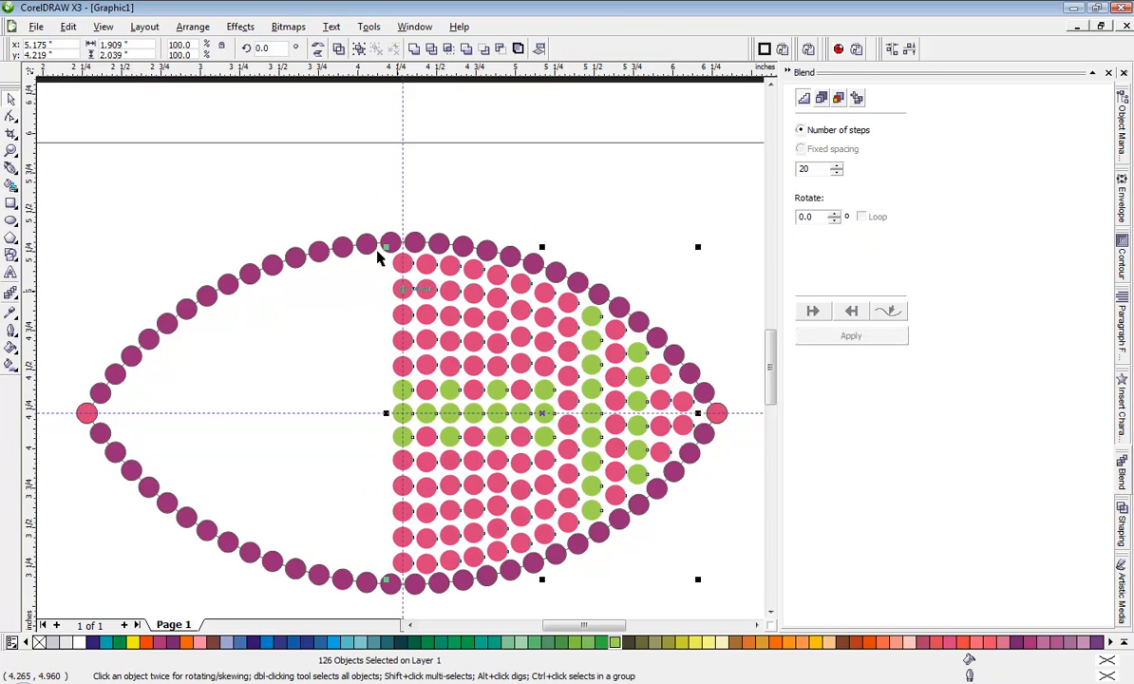
{"action": "left_click", "coordinate": [328, 184]}
Duplicate the right half's fill circles together with the surrounding rectangle and mirror the copy horizontally into the left half
{"action": "left_click_drag", "start_coordinate": [358, 197], "coordinate": [701, 596]}
{"action": "left_click_drag", "start_coordinate": [540, 413], "coordinate": [284, 250]}
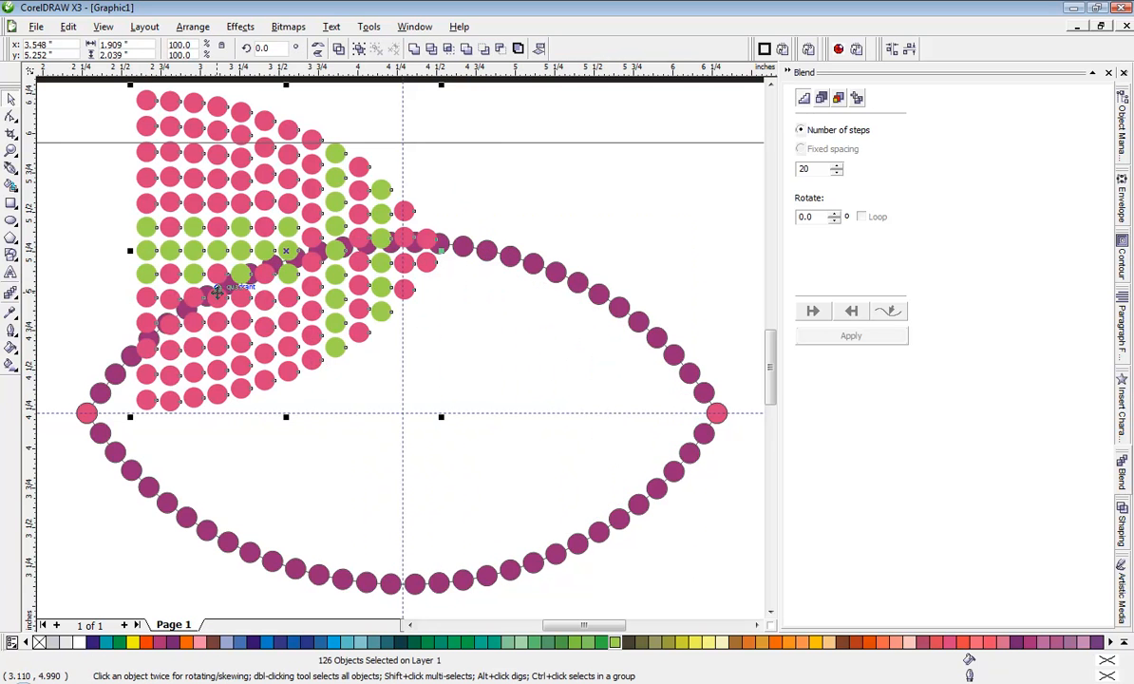
{"action": "key", "text": "ctrl+z"}
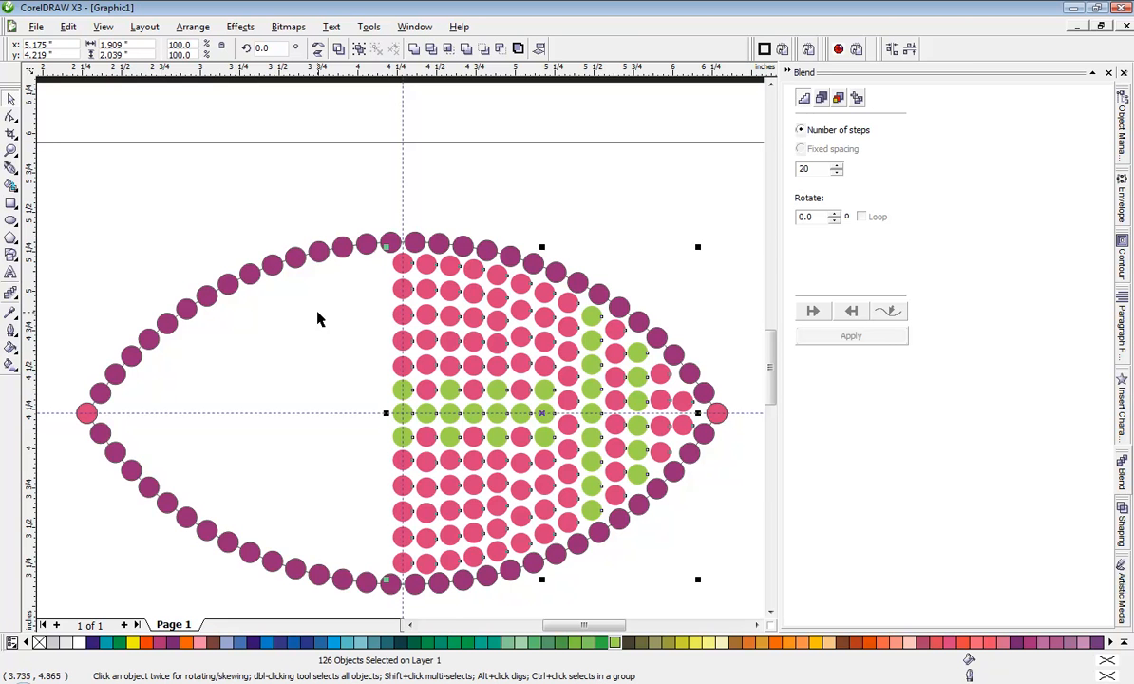
{"action": "scroll", "coordinate": [405, 347], "scroll_direction": "down", "scroll_amount": 3}
{"action": "scroll", "coordinate": [400, 352], "scroll_direction": "up", "scroll_amount": 3}
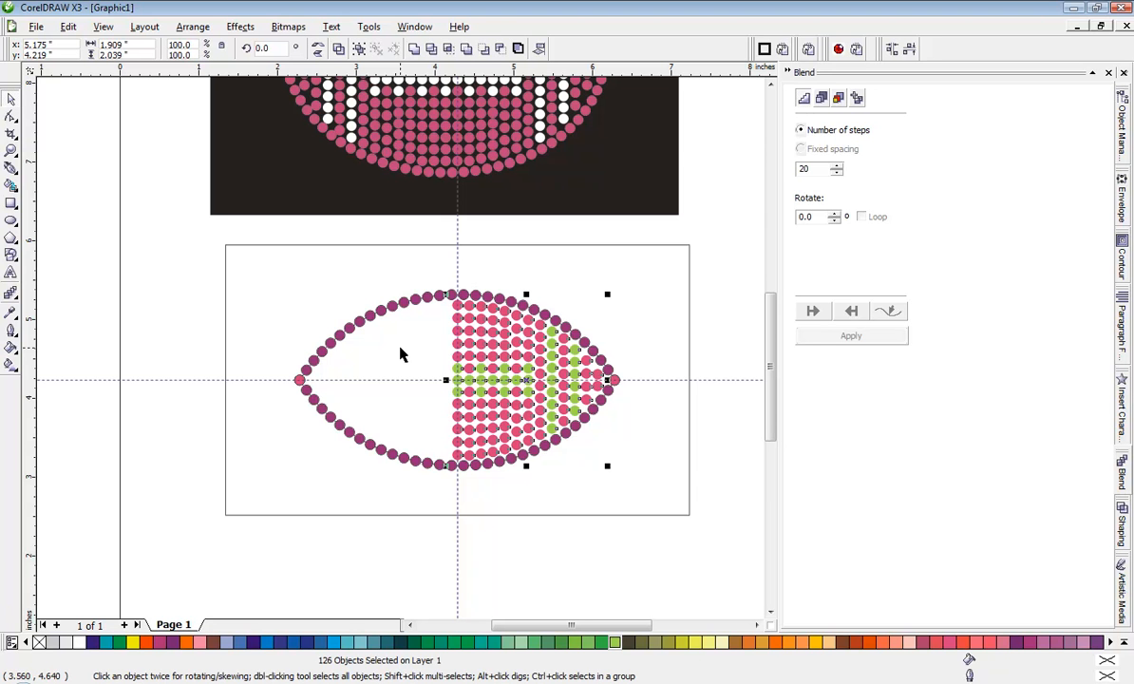
{"action": "left_click", "coordinate": [368, 246], "text": "shift"}
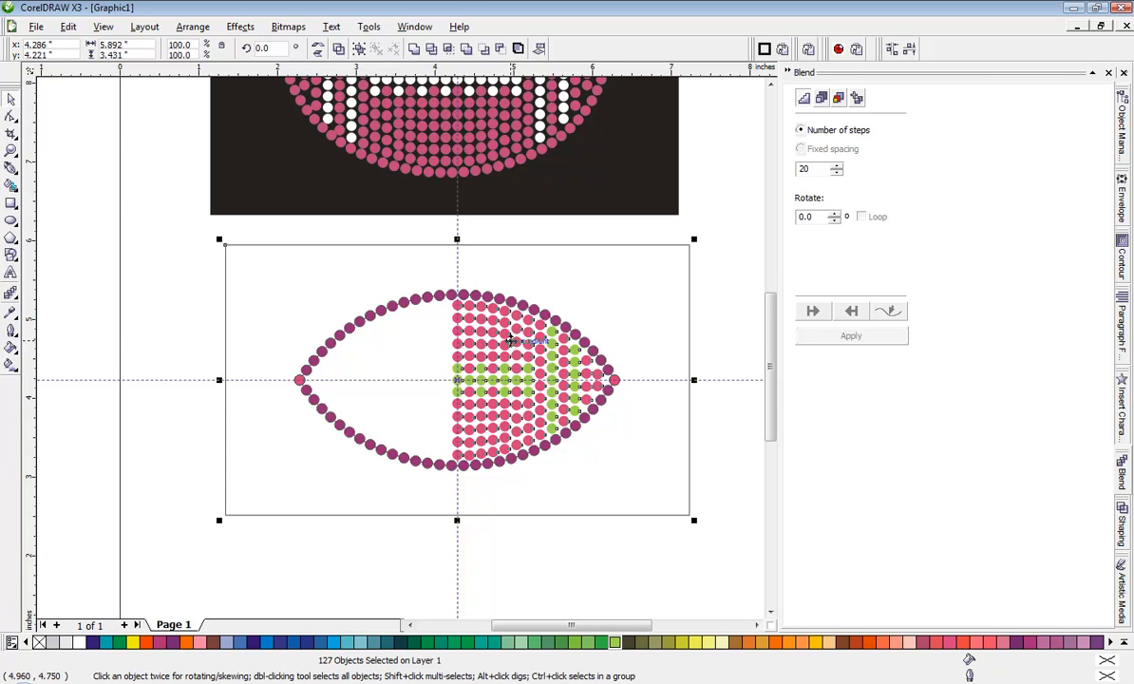
{"action": "left_click", "coordinate": [319, 52]}
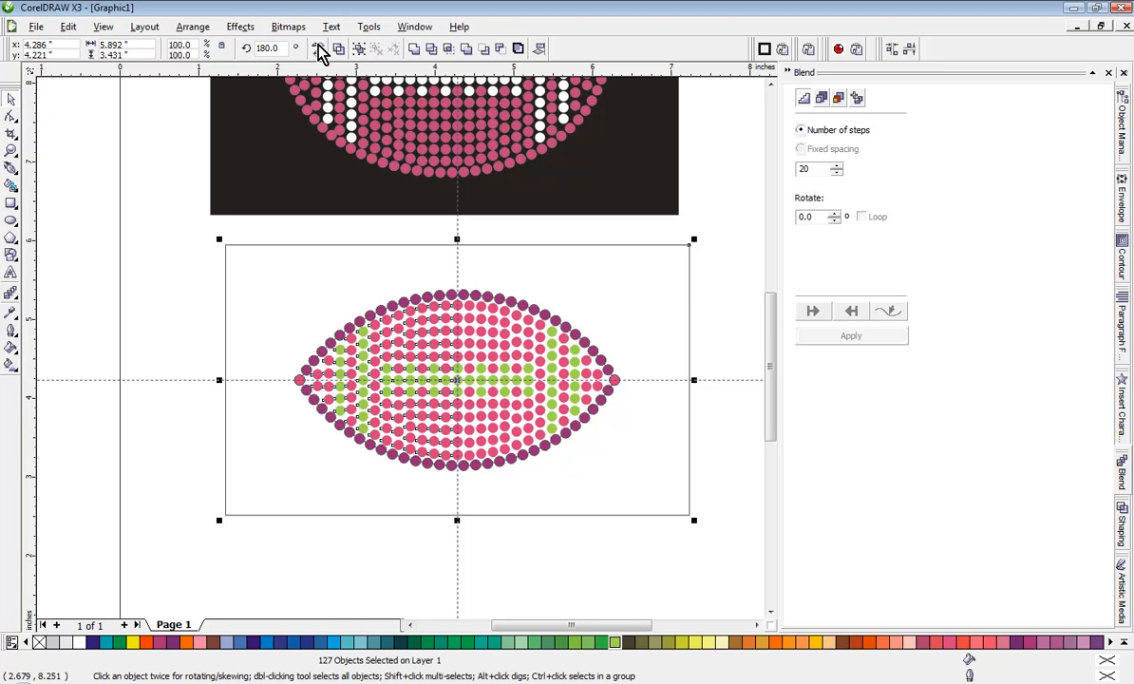
Delete the helper rectangle around the football
{"action": "left_click", "coordinate": [167, 297]}
{"action": "left_click", "coordinate": [262, 245]}
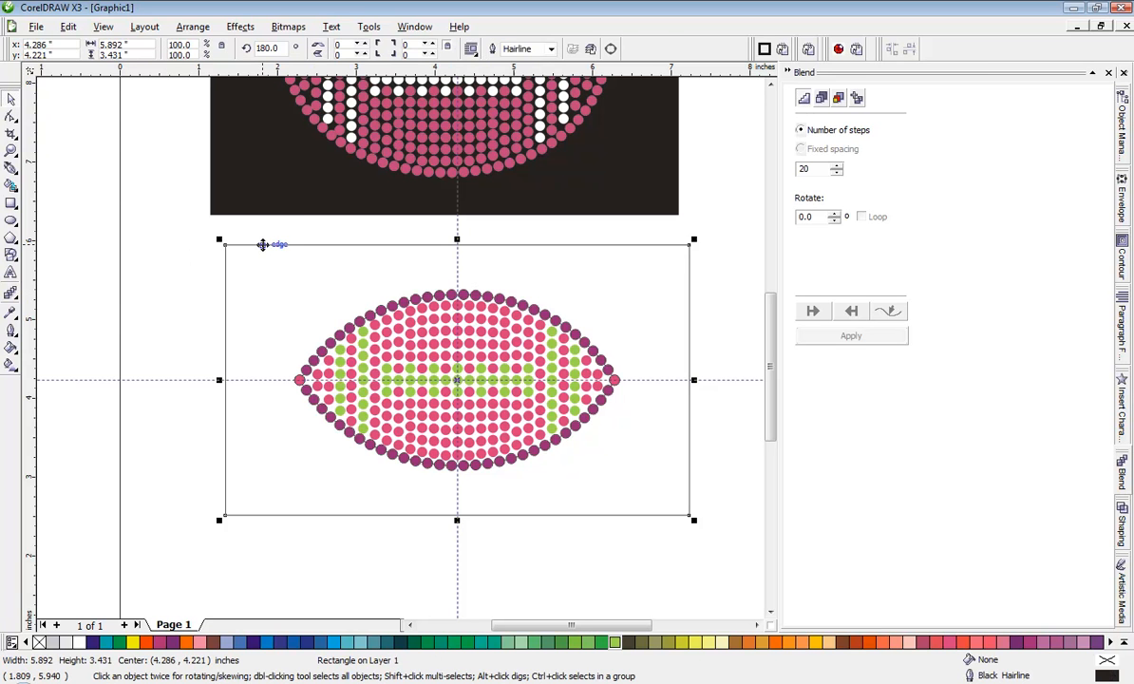
{"action": "key", "text": "Delete"}
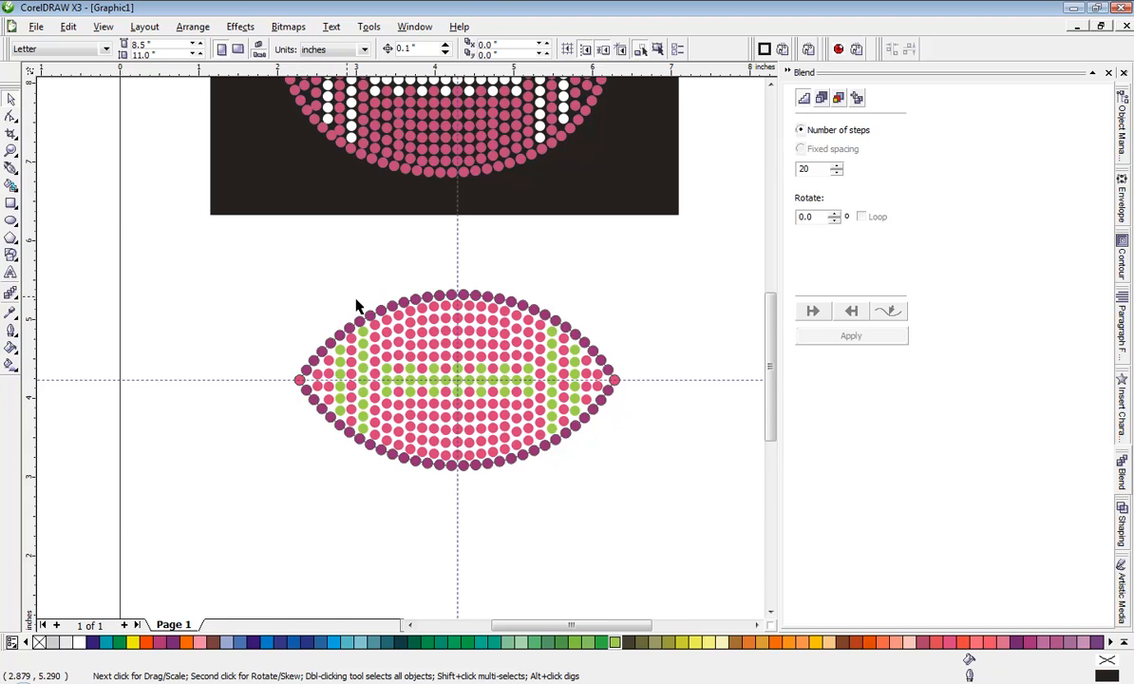
Delete the overlapping duplicates of the three topmost pink circles in the centre column
{"action": "scroll", "coordinate": [354, 297], "scroll_direction": "up", "scroll_amount": 2}
{"action": "scroll", "coordinate": [423, 418], "scroll_direction": "up", "scroll_amount": 1}
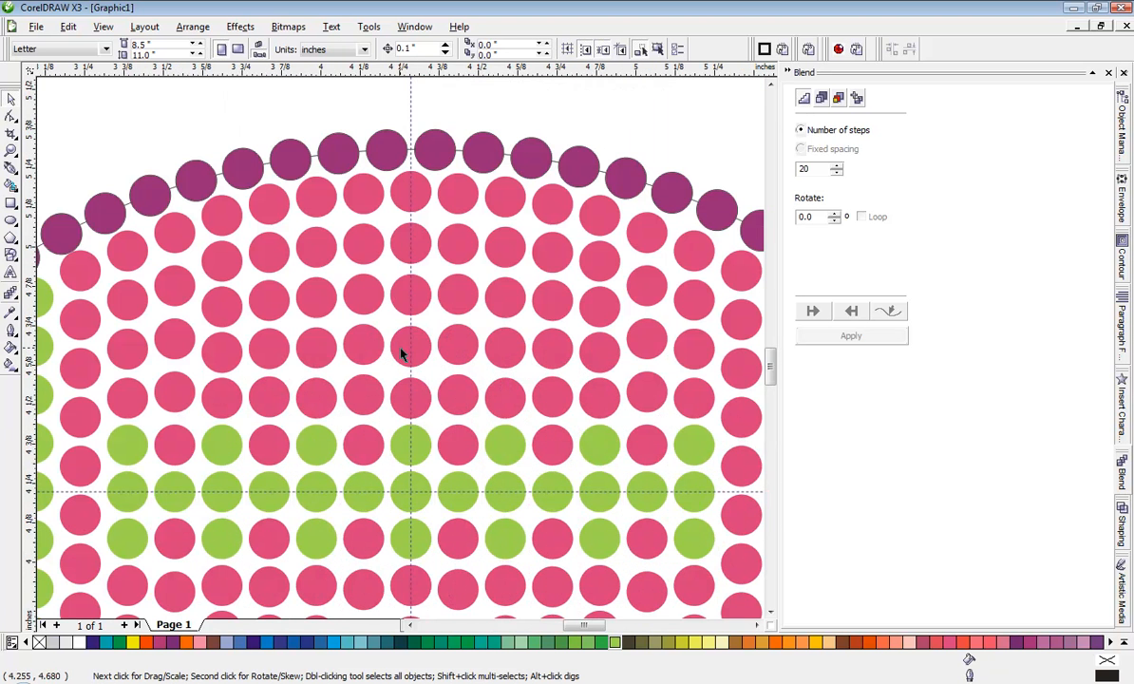
{"action": "scroll", "coordinate": [400, 357], "scroll_direction": "down", "scroll_amount": 1}
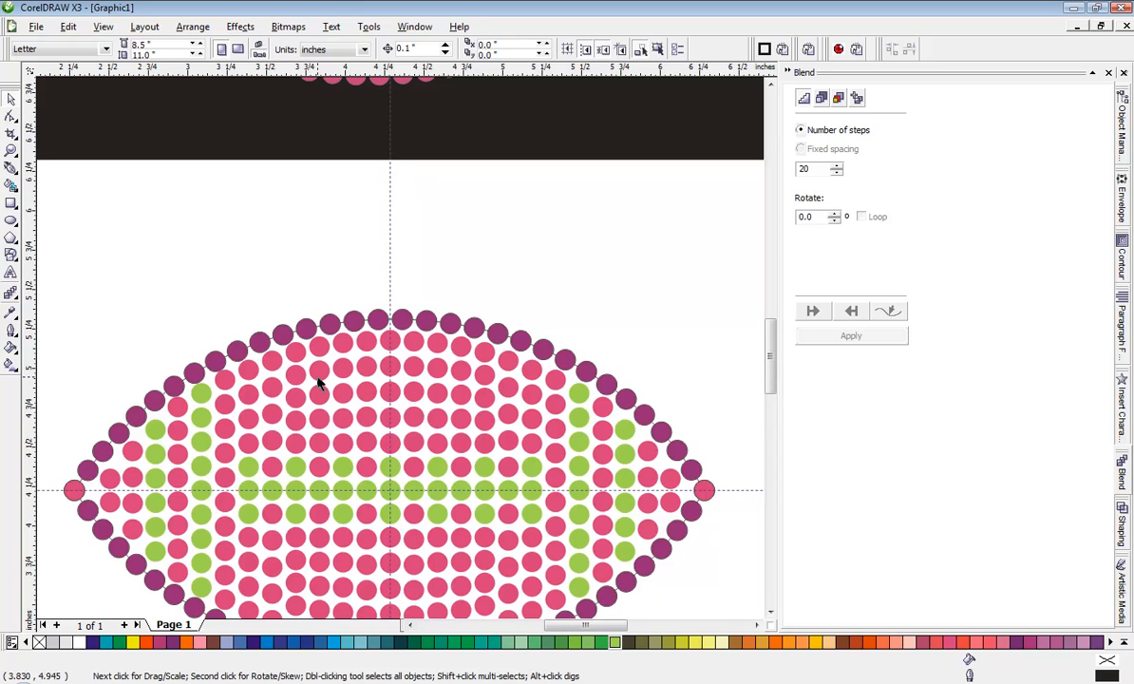
{"action": "scroll", "coordinate": [384, 353], "scroll_direction": "up", "scroll_amount": 1}
{"action": "left_click", "coordinate": [403, 334]}
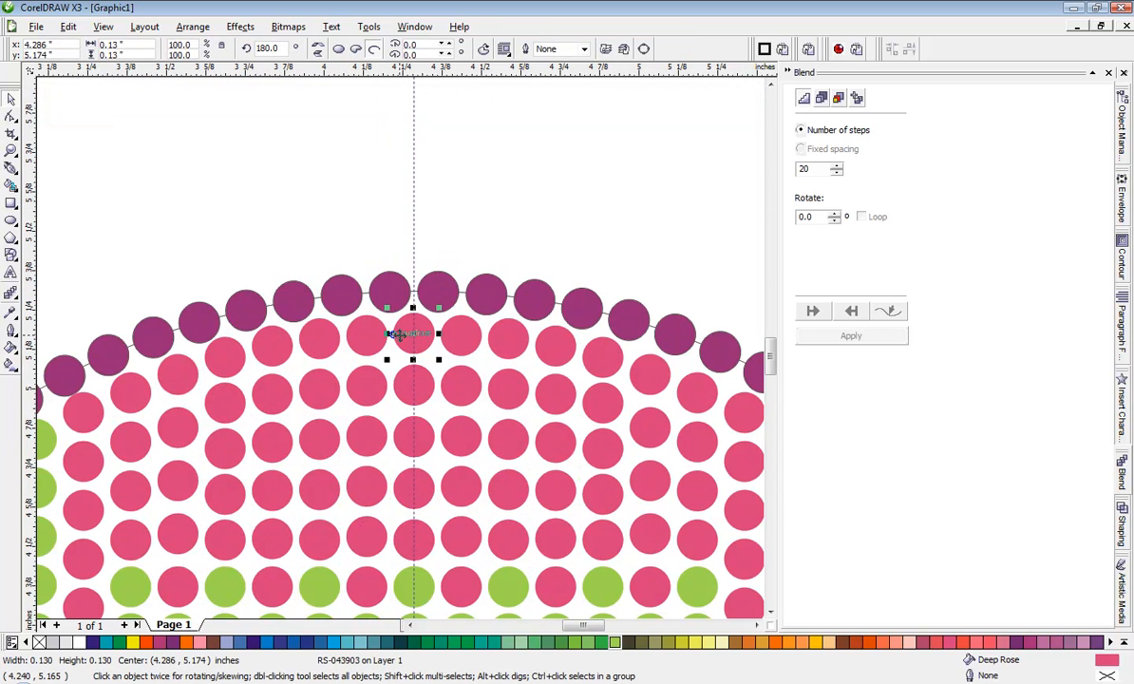
{"action": "left_click", "coordinate": [389, 354]}
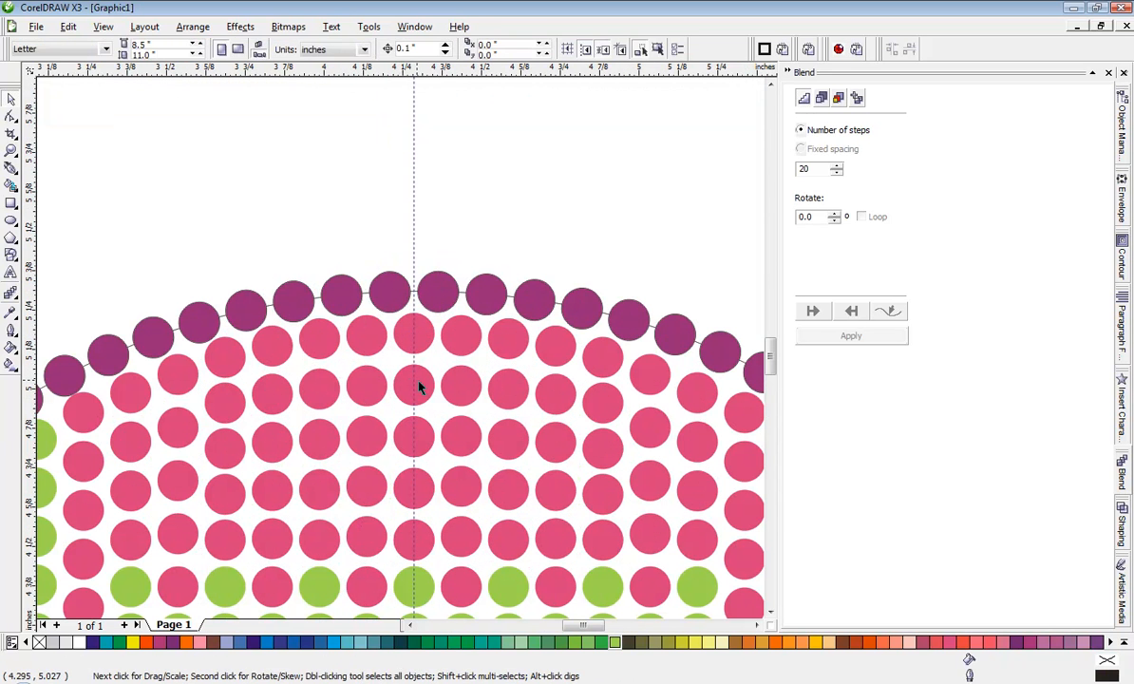
{"action": "left_click", "coordinate": [420, 385]}
{"action": "key", "text": "Escape"}
{"action": "left_click", "coordinate": [423, 439]}
{"action": "key", "text": "Delete"}
Delete the overlapping duplicates of the centre column's fourth and fifth pink circles and its upper green lace circle
{"action": "left_click", "coordinate": [419, 488]}
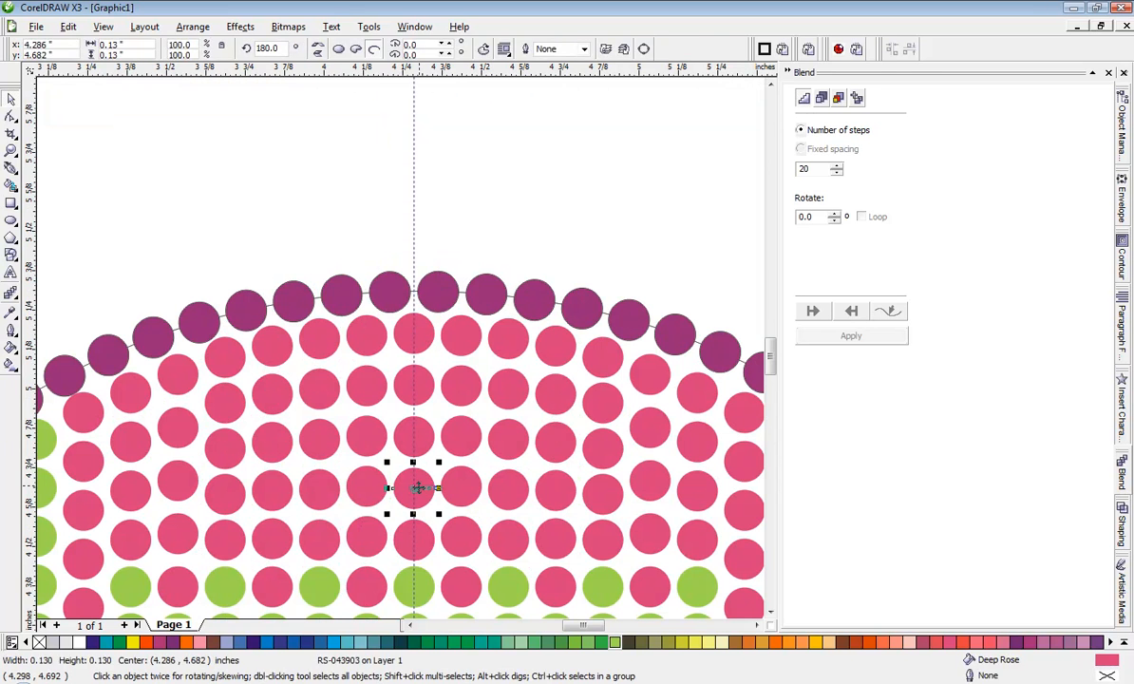
{"action": "key", "text": "Delete"}
{"action": "left_click", "coordinate": [425, 544]}
{"action": "key", "text": "Delete"}
{"action": "left_click", "coordinate": [422, 582]}
{"action": "key", "text": "Delete"}
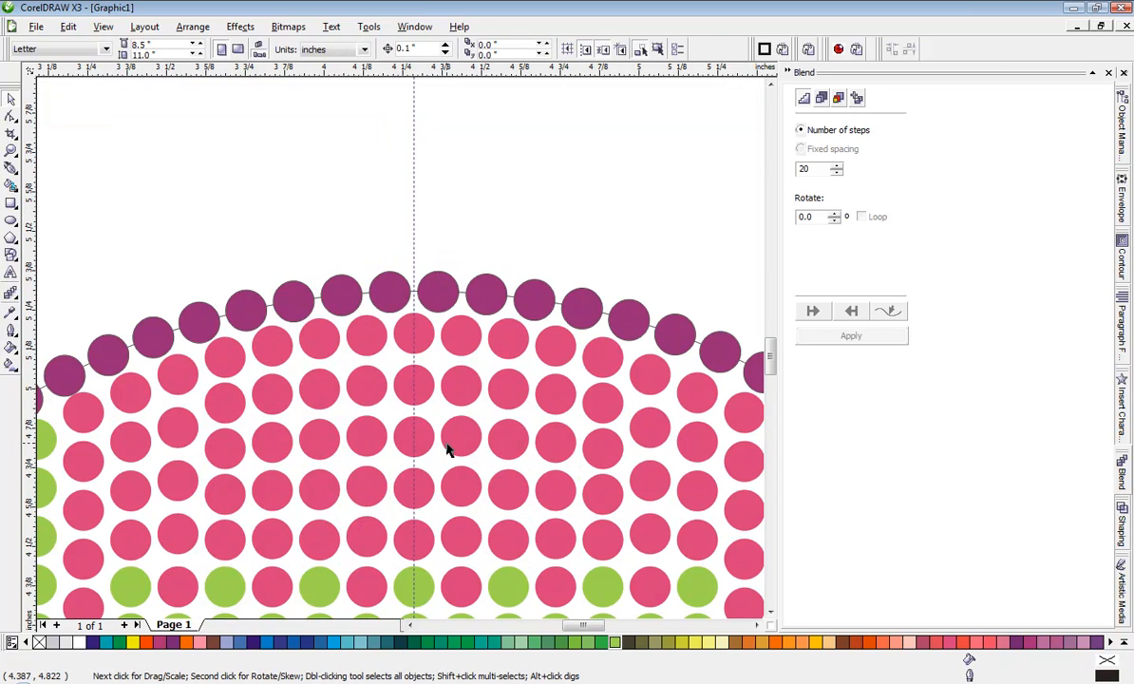
Delete the overlapping duplicates of the centre column's middle and lower green circles and the first pink circle below them
{"action": "scroll", "coordinate": [449, 451], "scroll_direction": "down", "scroll_amount": 1}
{"action": "scroll", "coordinate": [380, 450], "scroll_direction": "up", "scroll_amount": 1}
{"action": "scroll", "coordinate": [400, 352], "scroll_direction": "up", "scroll_amount": 1}
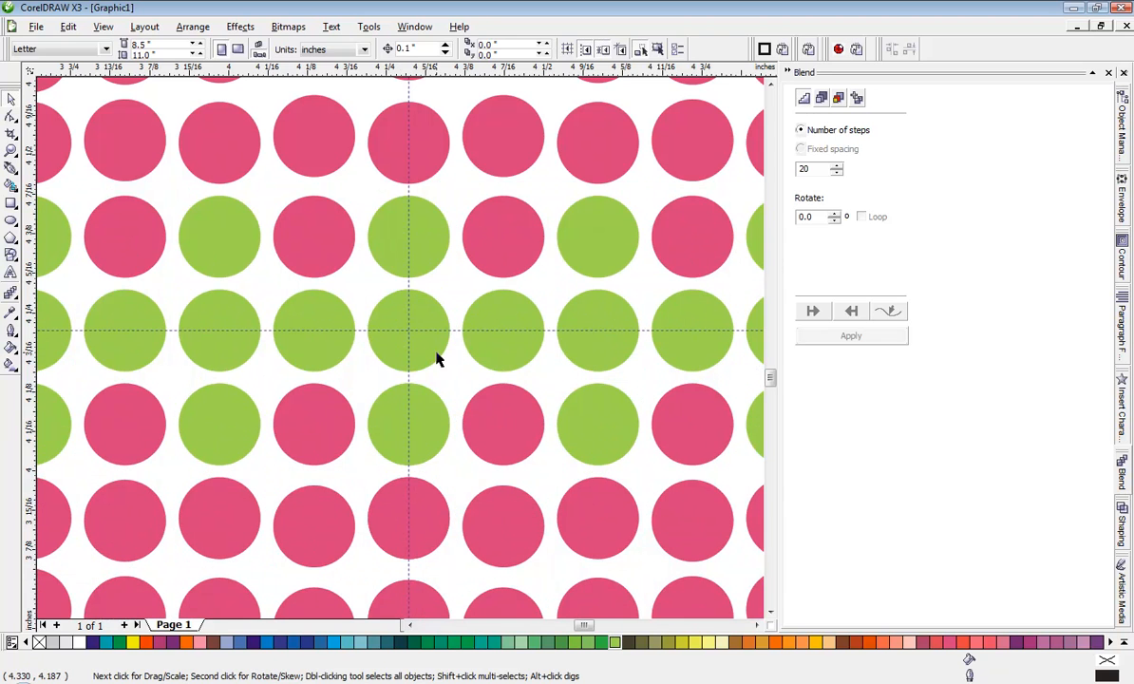
{"action": "left_click", "coordinate": [434, 352]}
{"action": "key", "text": "Delete"}
{"action": "left_click", "coordinate": [409, 429]}
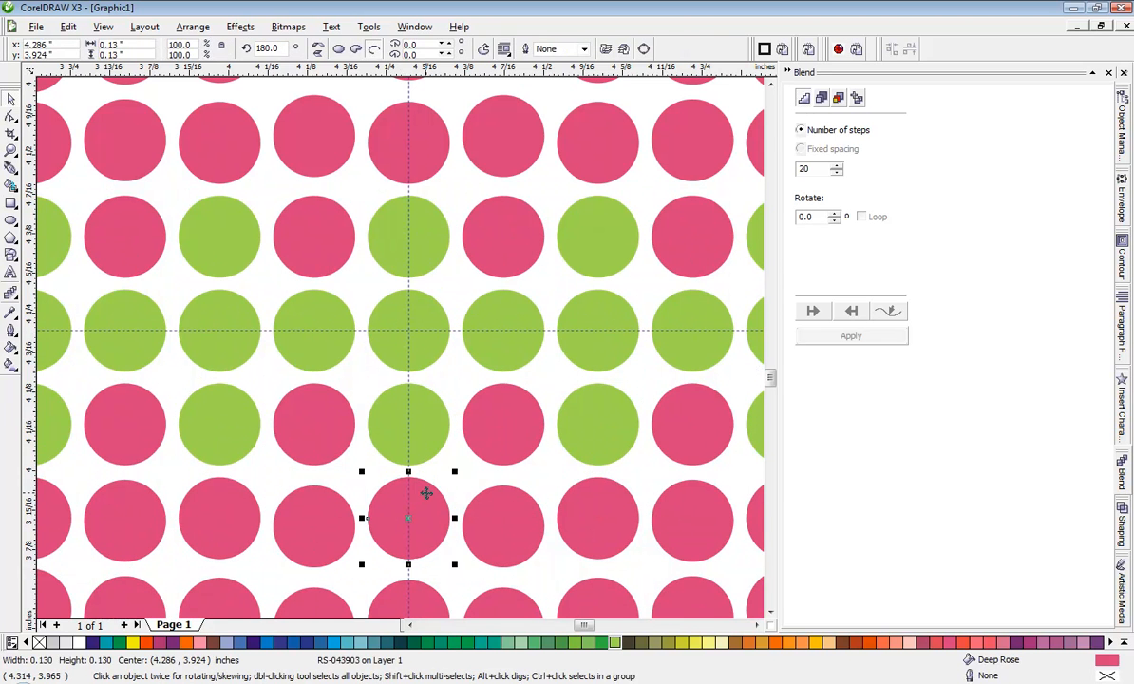
{"action": "key", "text": "Delete"}
Delete the overlapping duplicates of the four lowest pink circles in the centre column
{"action": "scroll", "coordinate": [397, 371], "scroll_direction": "down", "scroll_amount": 1}
{"action": "left_click", "coordinate": [380, 446]}
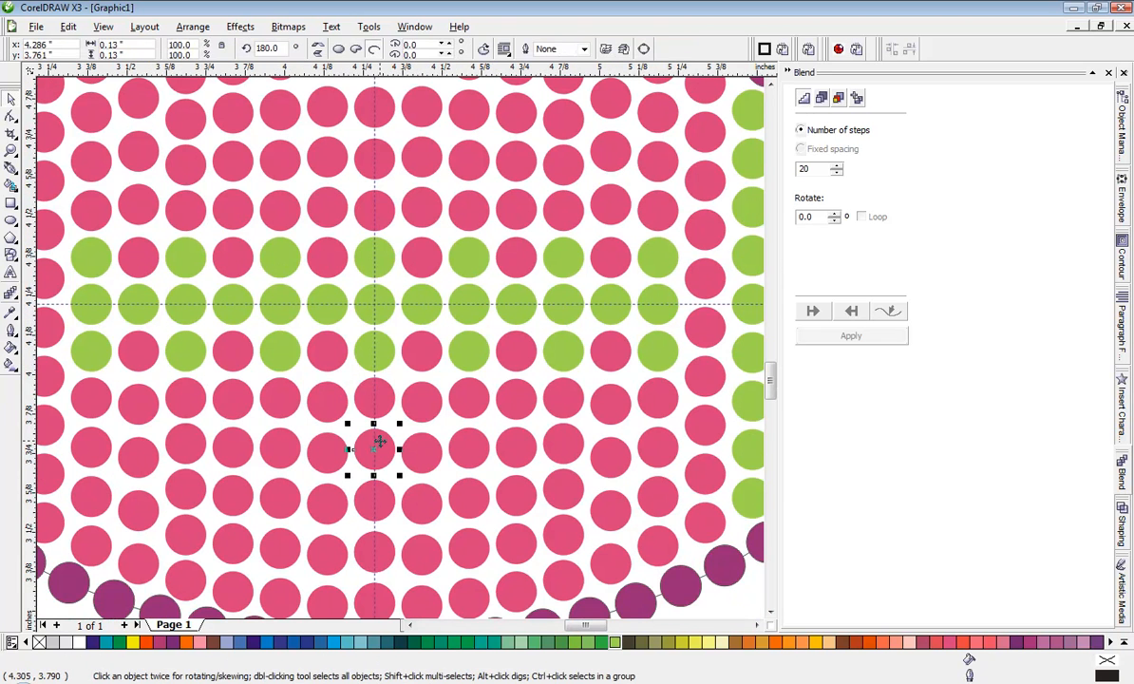
{"action": "key", "text": "Delete"}
{"action": "left_click", "coordinate": [380, 499]}
{"action": "key", "text": "Delete"}
{"action": "left_click", "coordinate": [380, 548]}
{"action": "key", "text": "Delete"}
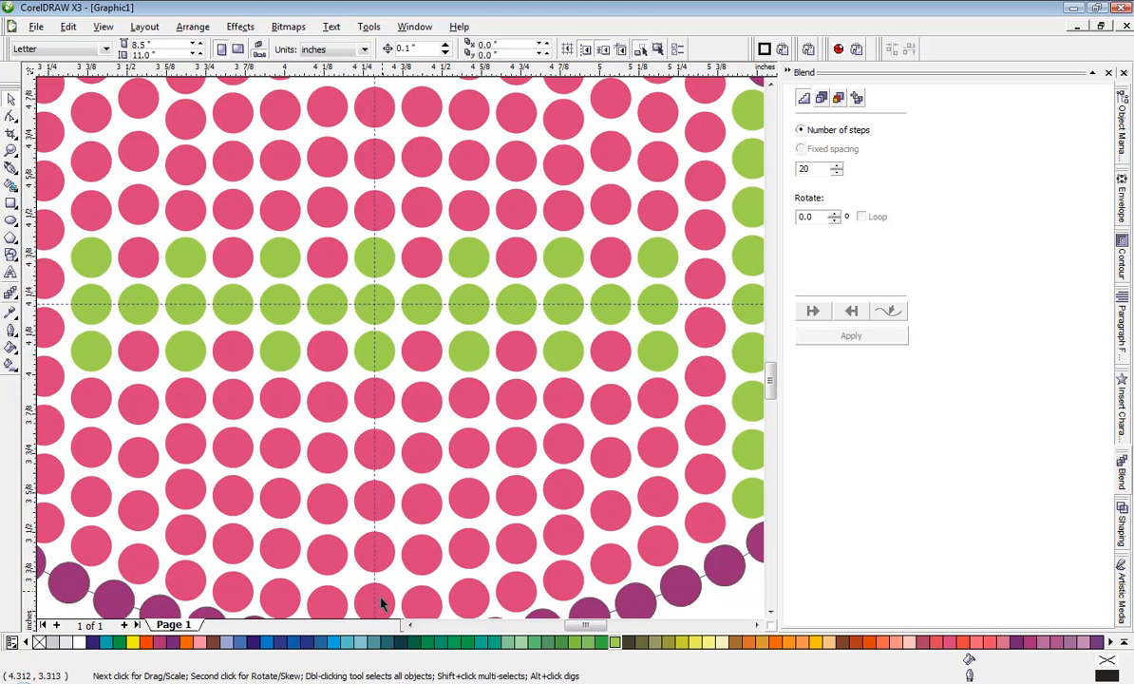
{"action": "left_click", "coordinate": [381, 602]}
{"action": "key", "text": "Delete"}
Try to delete another duplicate at the bottom circle of the centre column, and undo that deletion
{"action": "scroll", "coordinate": [400, 380], "scroll_direction": "down", "scroll_amount": 2}
{"action": "scroll", "coordinate": [393, 364], "scroll_direction": "up", "scroll_amount": 2}
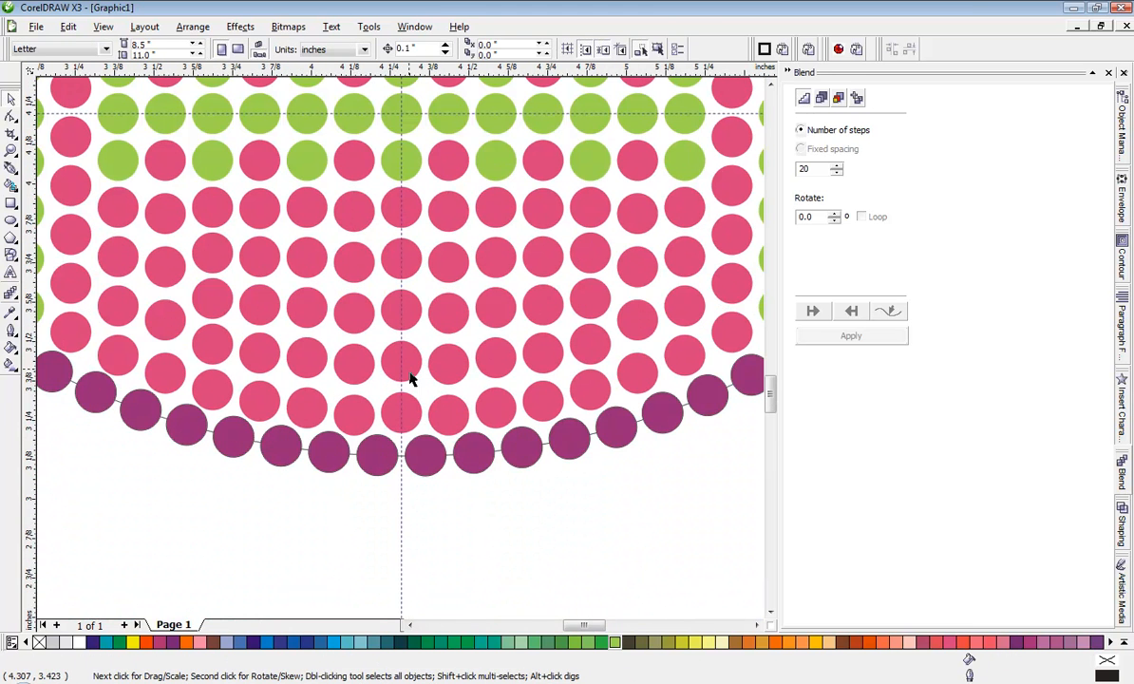
{"action": "left_click", "coordinate": [414, 418]}
{"action": "key", "text": "Delete"}
{"action": "key", "text": "ctrl+z"}
{"action": "left_click", "coordinate": [456, 529]}
{"action": "scroll", "coordinate": [468, 539], "scroll_direction": "down", "scroll_amount": 1}
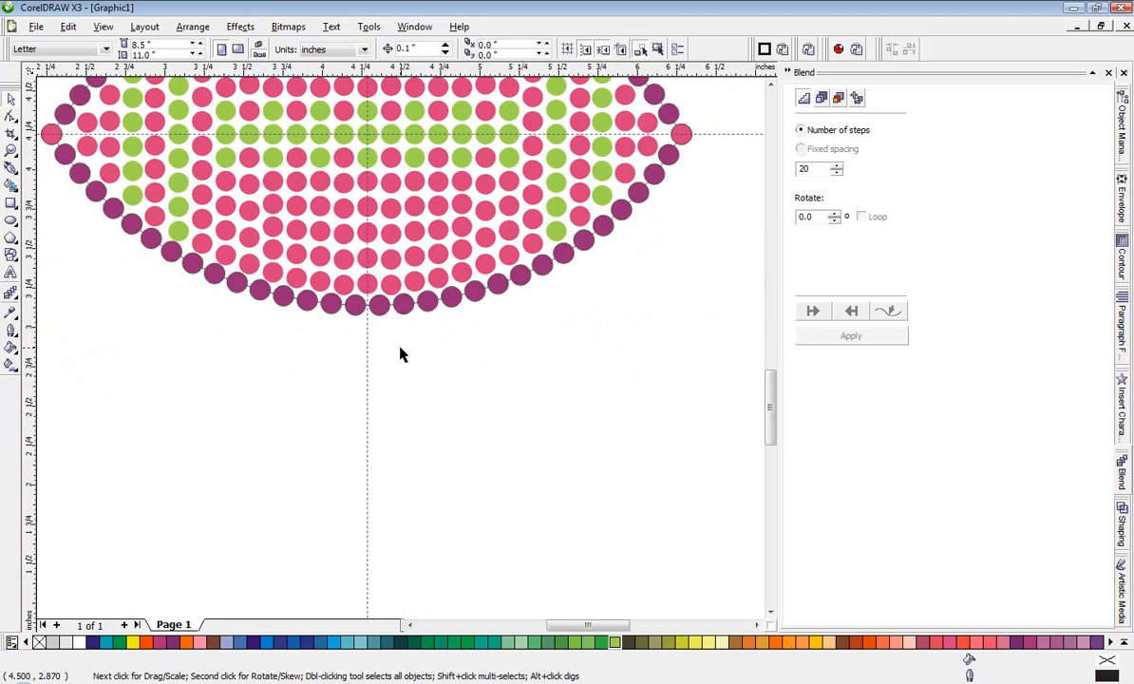
Try to delete the duplicate circle at the football's right tip, and undo that deletion
{"action": "scroll", "coordinate": [372, 278], "scroll_direction": "down", "scroll_amount": 1}
{"action": "scroll", "coordinate": [400, 354], "scroll_direction": "up", "scroll_amount": 1}
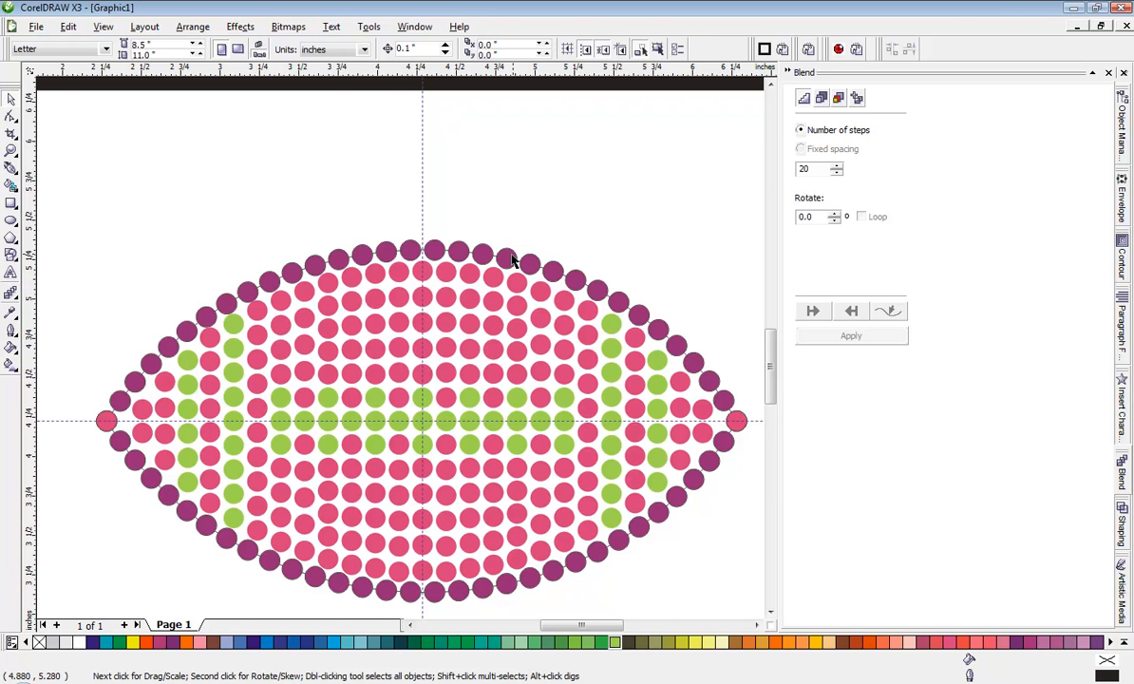
{"action": "left_click", "coordinate": [480, 249]}
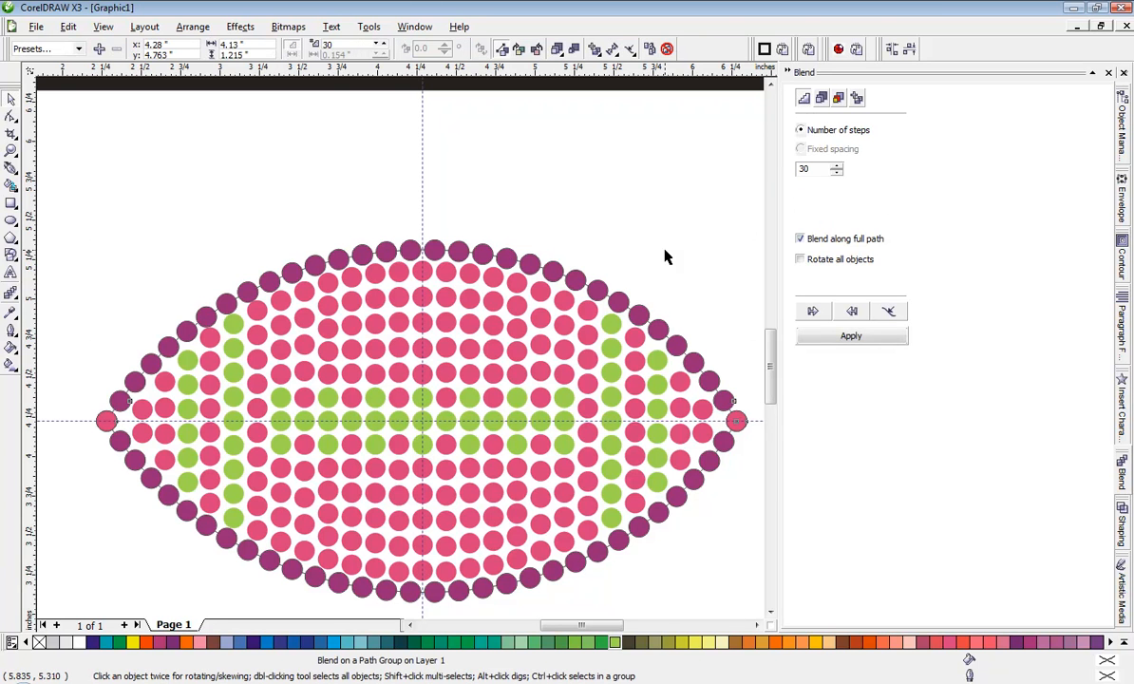
{"action": "left_click", "coordinate": [737, 419]}
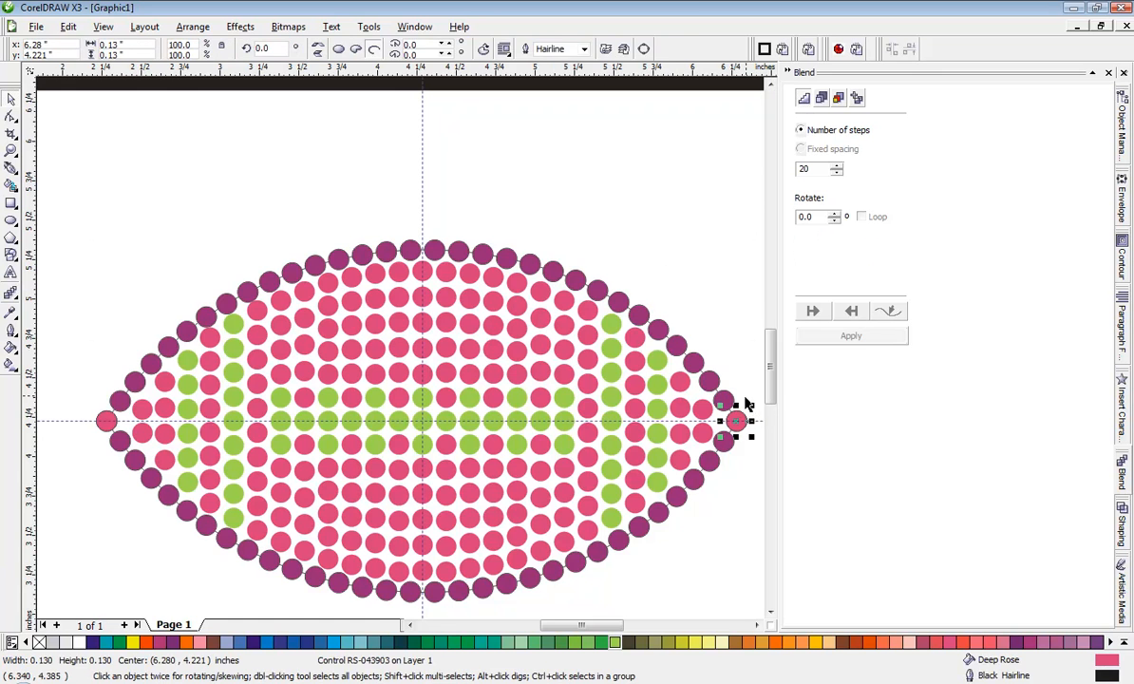
{"action": "scroll", "coordinate": [747, 401], "scroll_direction": "up", "scroll_amount": 1}
{"action": "left_click", "coordinate": [444, 345]}
{"action": "left_click_drag", "start_coordinate": [449, 348], "coordinate": [369, 433]}
{"action": "key", "text": "Delete"}
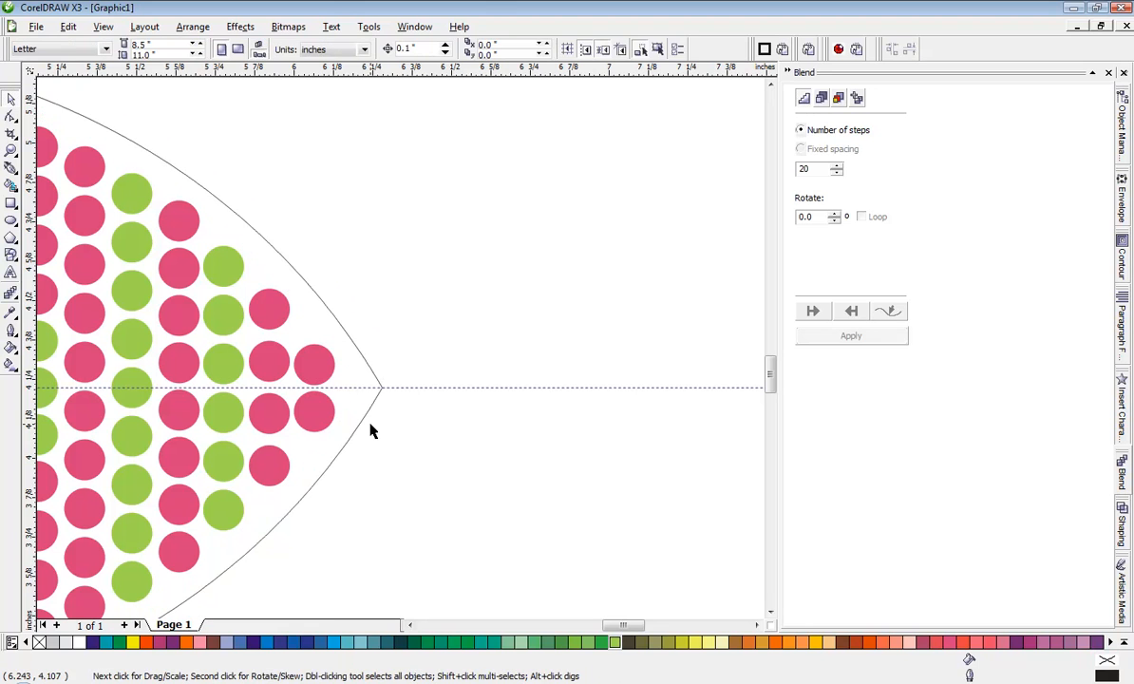
{"action": "key", "text": "ctrl+z"}
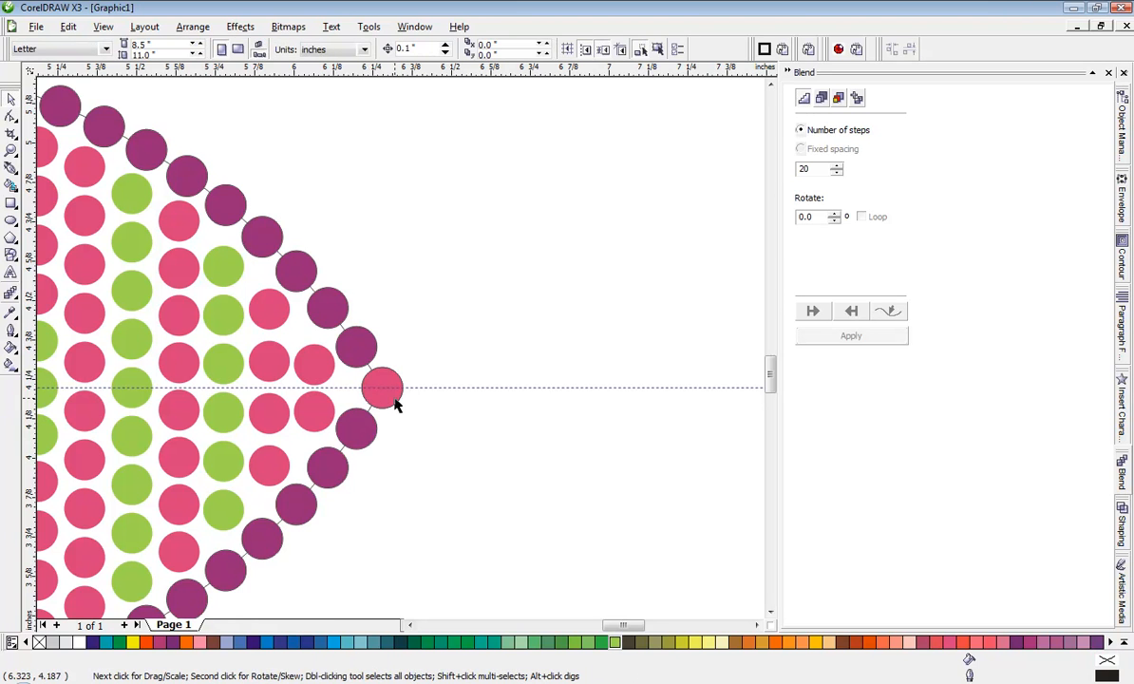
{"action": "left_click", "coordinate": [394, 397]}
{"action": "left_click_drag", "start_coordinate": [393, 397], "coordinate": [507, 331]}
{"action": "left_click", "coordinate": [447, 439]}
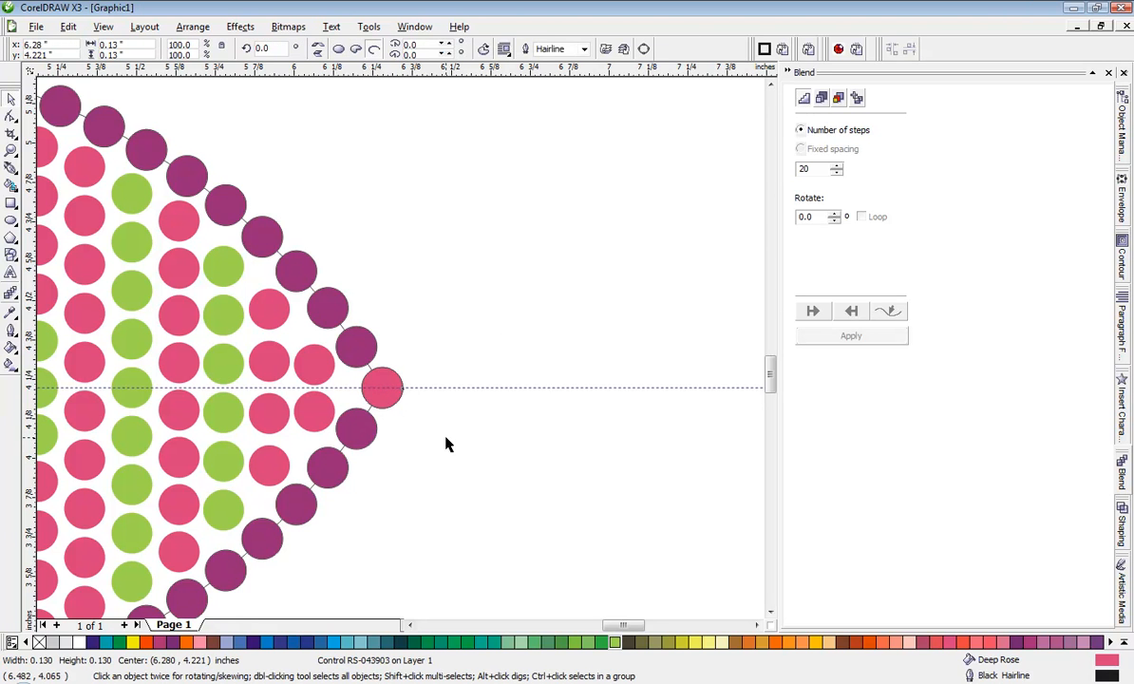
Break apart the blends on a path that form the lower and upper purple outlines of the football
{"action": "left_click", "coordinate": [394, 400]}
{"action": "left_click", "coordinate": [378, 435]}
{"action": "left_click", "coordinate": [374, 436]}
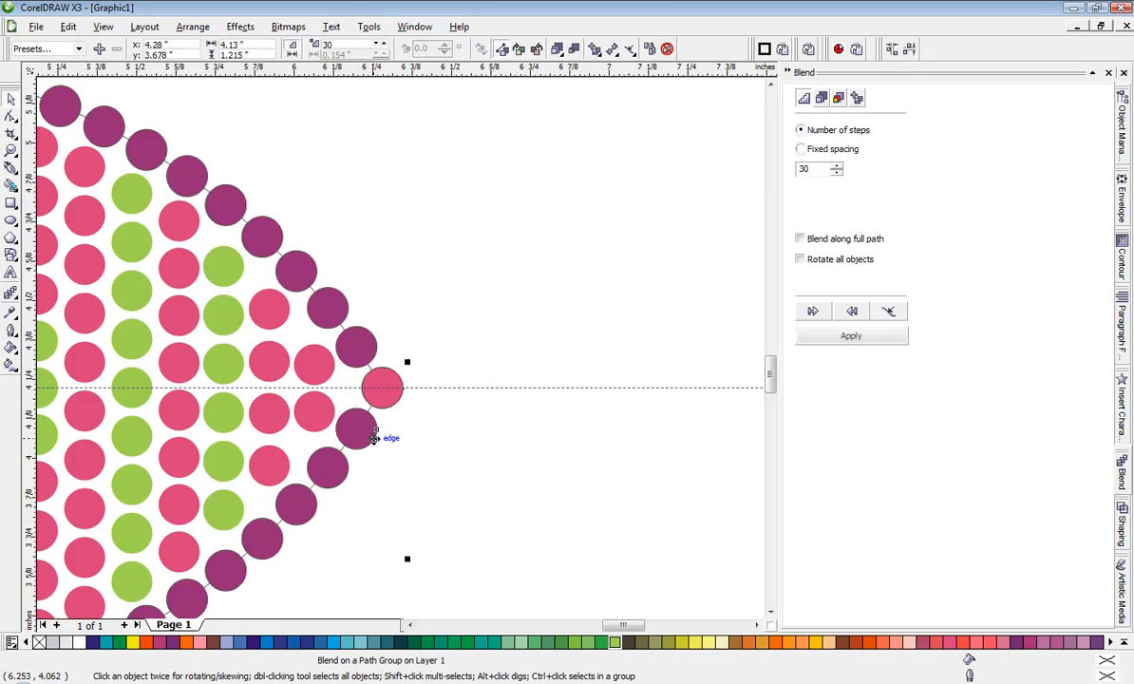
{"action": "right_click", "coordinate": [375, 435]}
{"action": "left_click", "coordinate": [428, 461]}
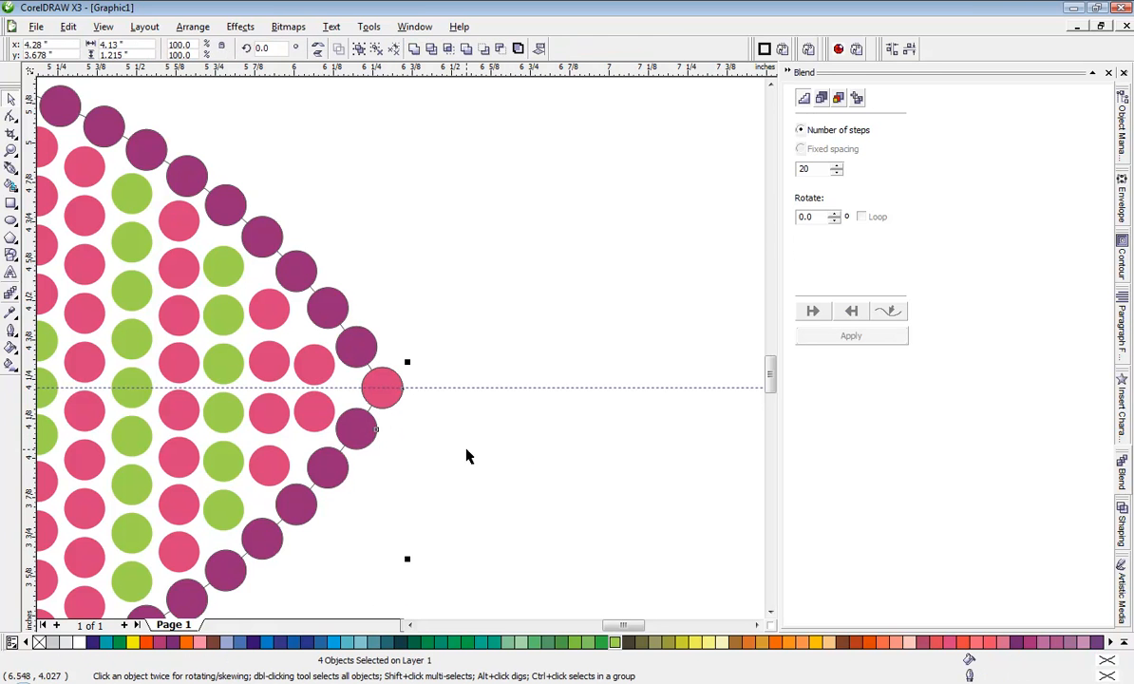
{"action": "left_click", "coordinate": [374, 339]}
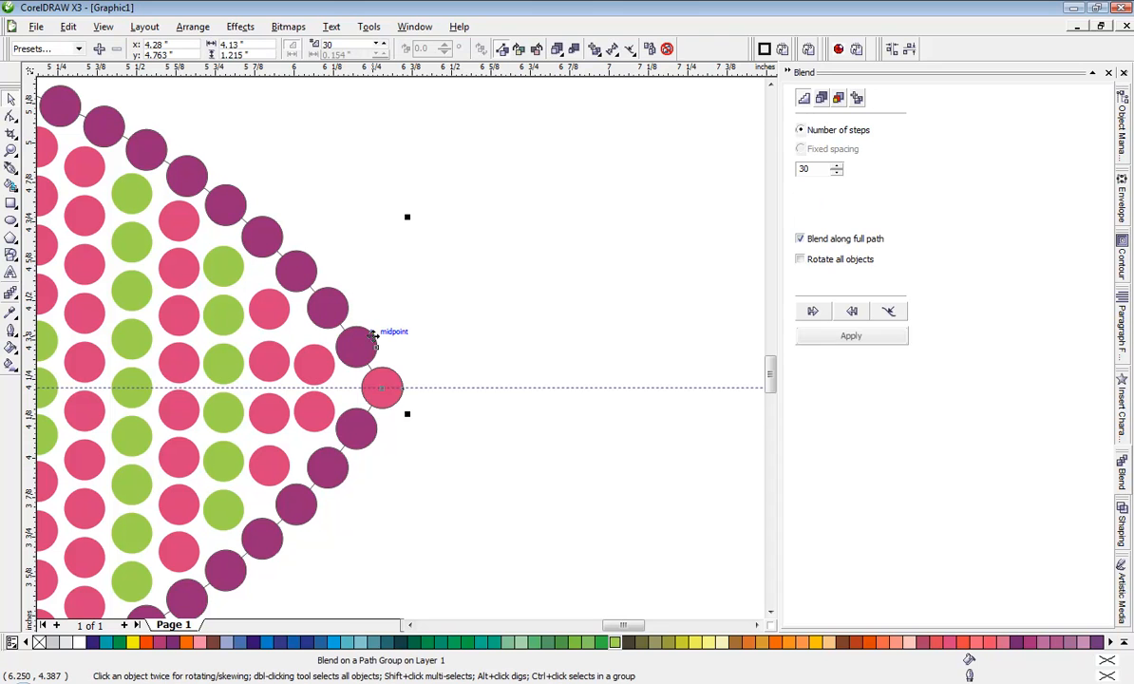
{"action": "right_click", "coordinate": [374, 339]}
{"action": "left_click", "coordinate": [426, 359]}
Move the duplicate pink circle off the football's right tip and delete it, keeping the other circle at the tip
{"action": "left_click", "coordinate": [394, 380]}
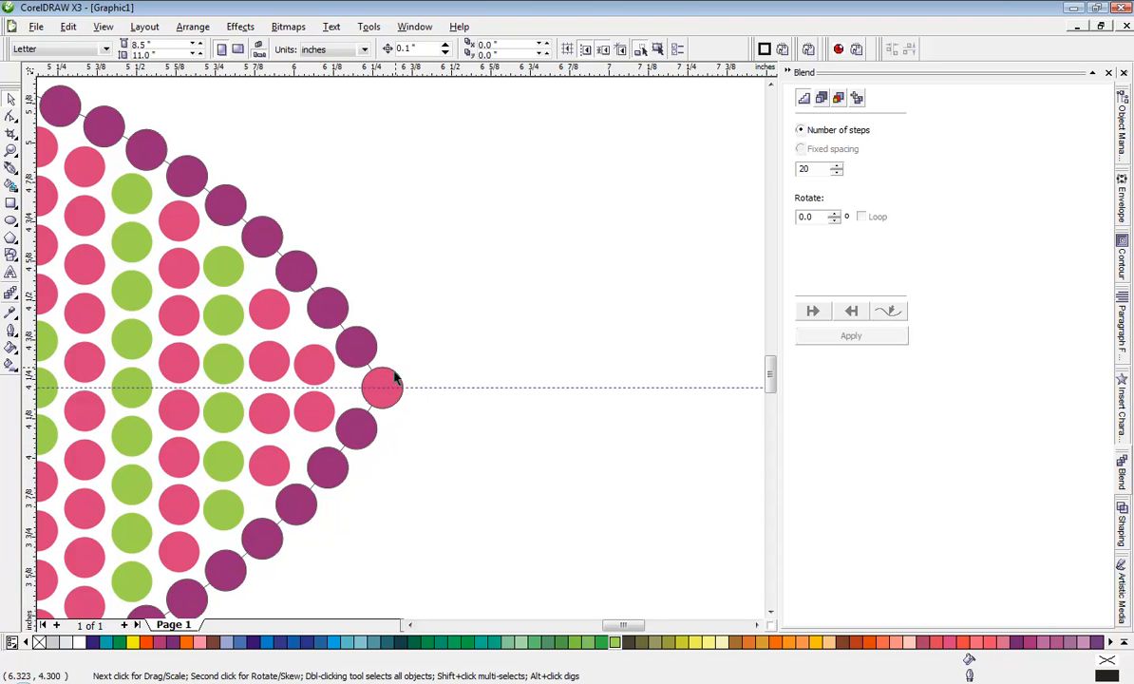
{"action": "left_click_drag", "start_coordinate": [392, 380], "coordinate": [490, 325]}
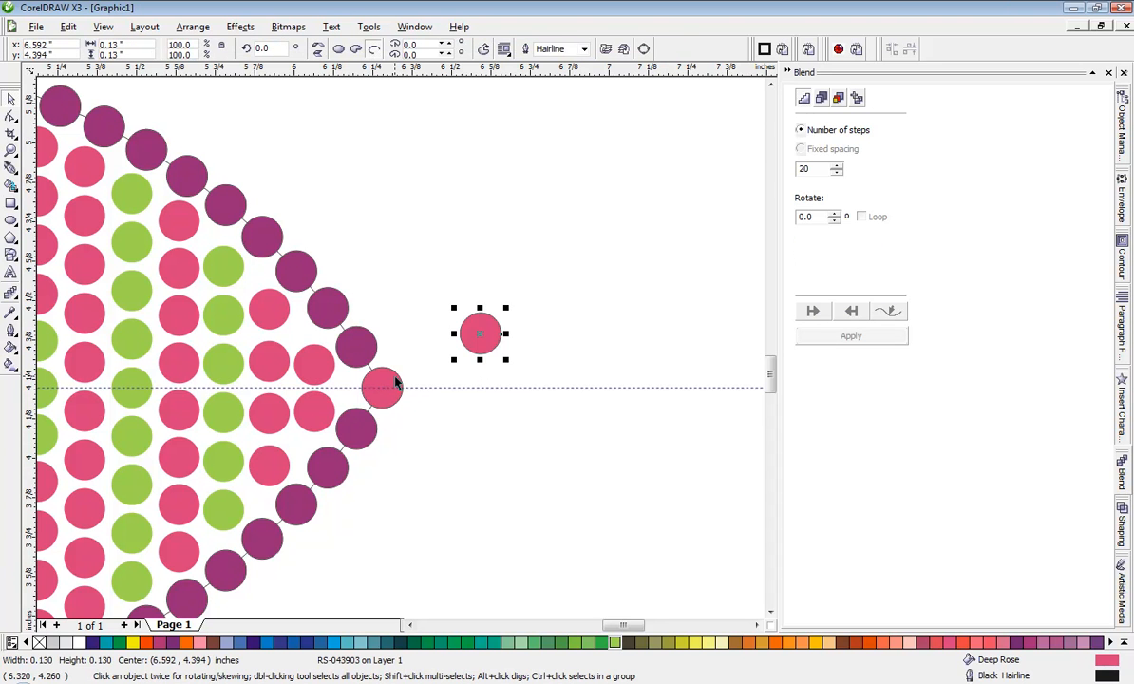
{"action": "left_click_drag", "start_coordinate": [392, 380], "coordinate": [471, 392]}
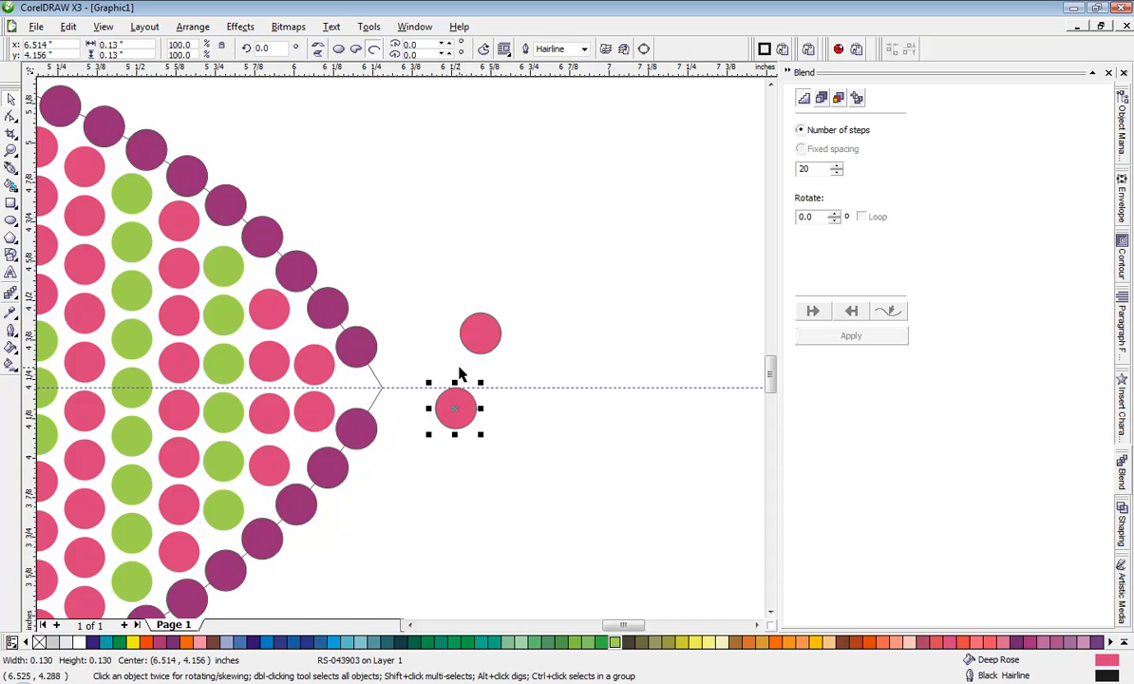
{"action": "key", "text": "ctrl+z"}
{"action": "left_click", "coordinate": [483, 340]}
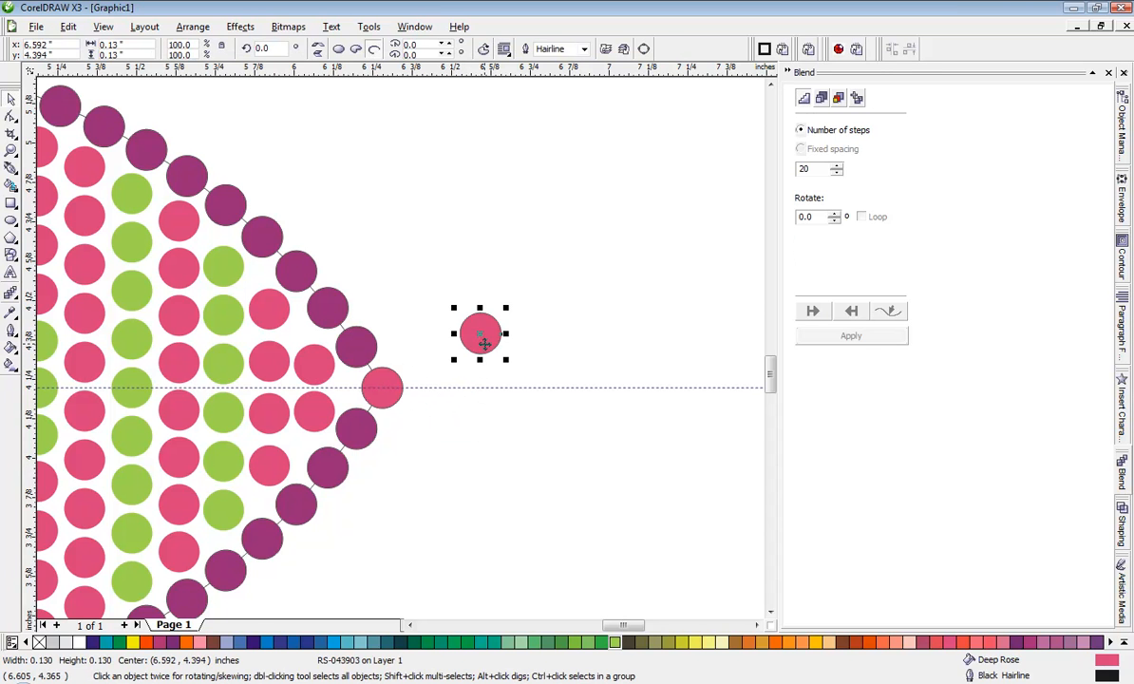
{"action": "key", "text": "Delete"}
Examine the circle at the football's left tip for a duplicate, and review the whole football
{"action": "scroll", "coordinate": [399, 354], "scroll_direction": "down", "scroll_amount": 5}
{"action": "scroll", "coordinate": [38, 394], "scroll_direction": "up", "scroll_amount": 4}
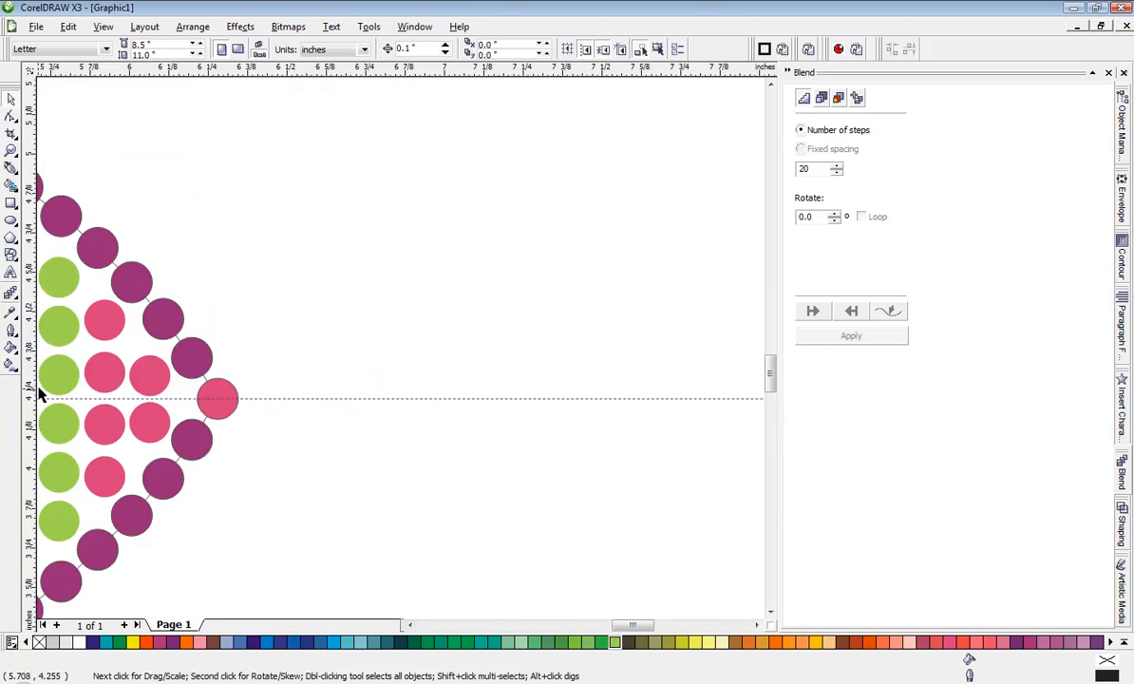
{"action": "scroll", "coordinate": [400, 349], "scroll_direction": "down", "scroll_amount": 5}
{"action": "scroll", "coordinate": [278, 374], "scroll_direction": "up", "scroll_amount": 5}
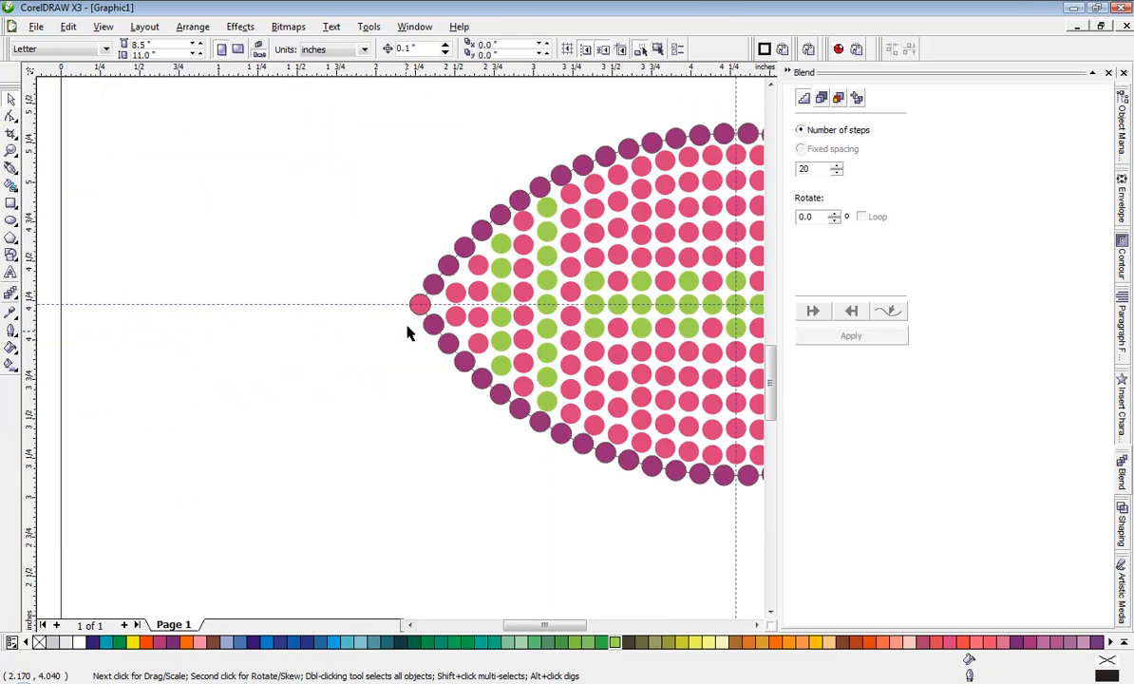
{"action": "scroll", "coordinate": [407, 333], "scroll_direction": "up", "scroll_amount": 4}
{"action": "left_click", "coordinate": [422, 291]}
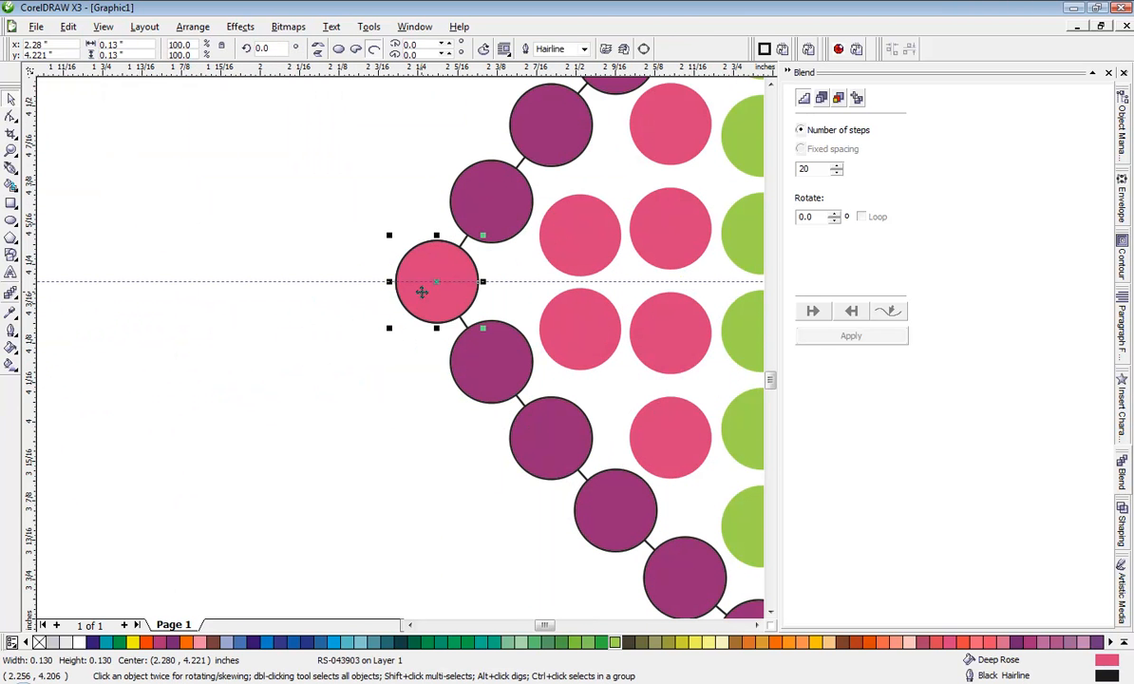
{"action": "key", "text": "Escape"}
{"action": "scroll", "coordinate": [400, 354], "scroll_direction": "down", "scroll_amount": 5}
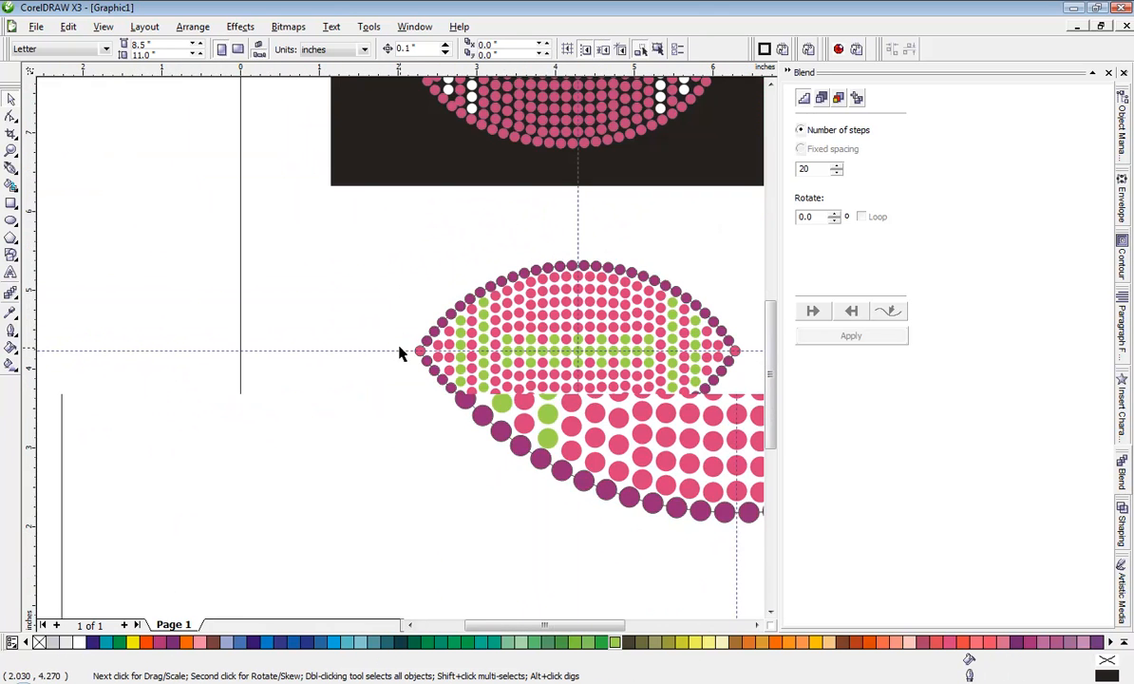
{"action": "scroll", "coordinate": [475, 359], "scroll_direction": "down", "scroll_amount": 4}
{"action": "scroll", "coordinate": [399, 354], "scroll_direction": "up", "scroll_amount": 4}
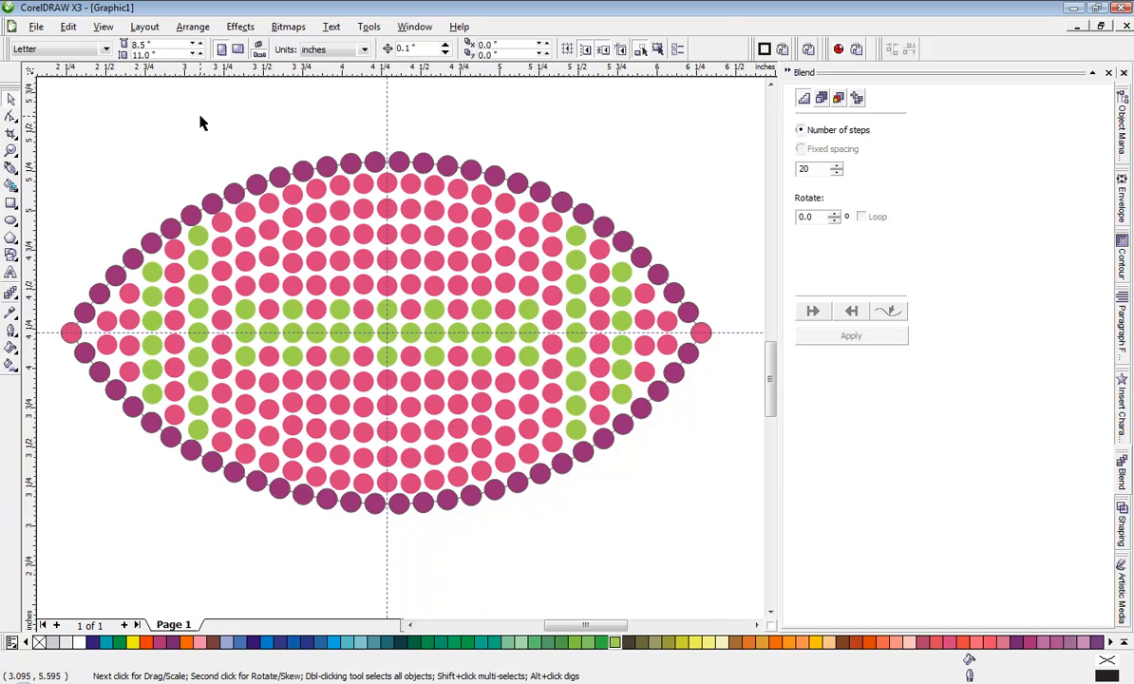
Unlock the black background rectangle and move it down behind the new rhinestone football
{"action": "scroll", "coordinate": [404, 354], "scroll_direction": "down", "scroll_amount": 4}
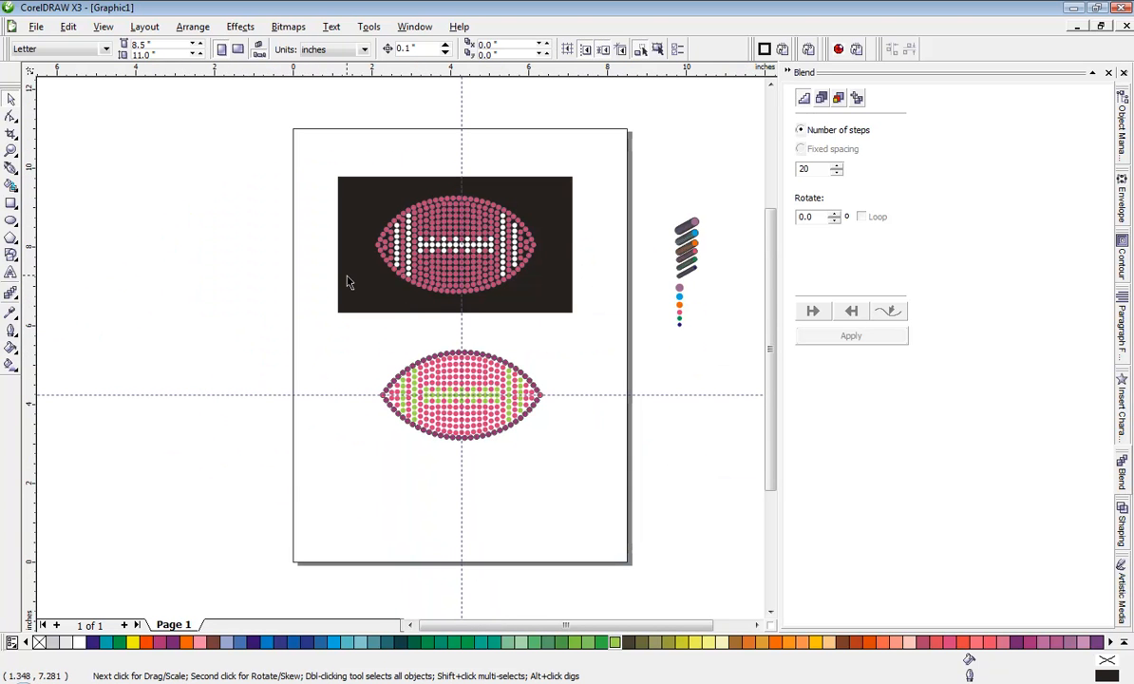
{"action": "right_click", "coordinate": [348, 282]}
{"action": "left_click", "coordinate": [384, 294]}
{"action": "left_click_drag", "start_coordinate": [351, 306], "coordinate": [374, 435]}
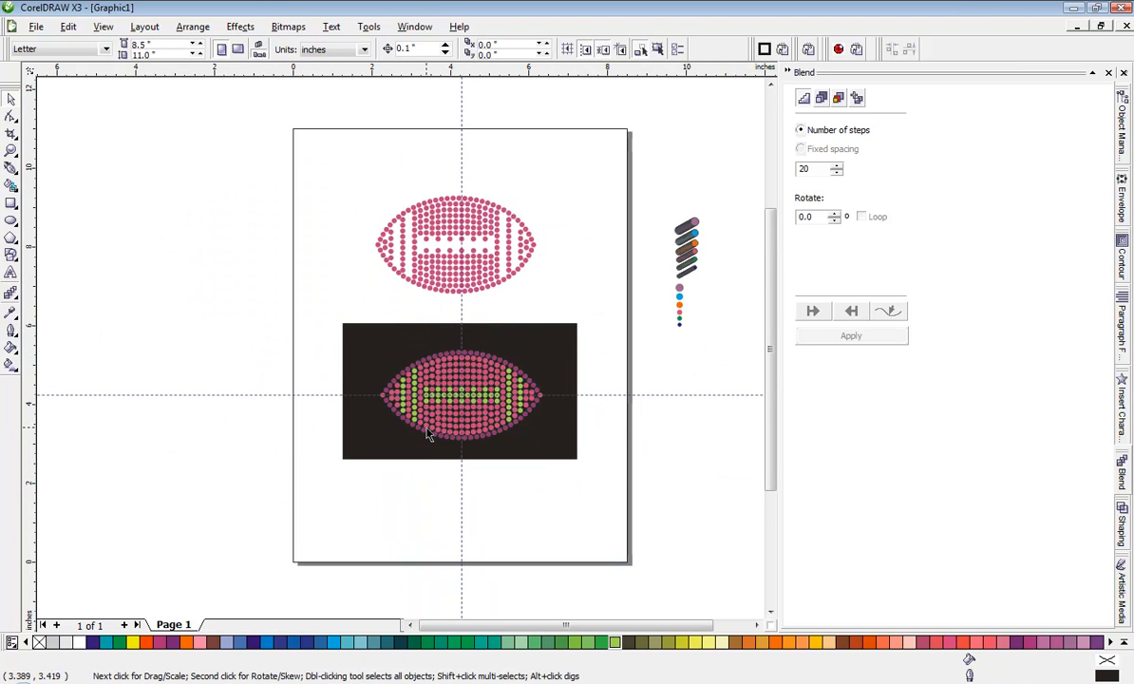
{"action": "scroll", "coordinate": [428, 435], "scroll_direction": "up", "scroll_amount": 2}
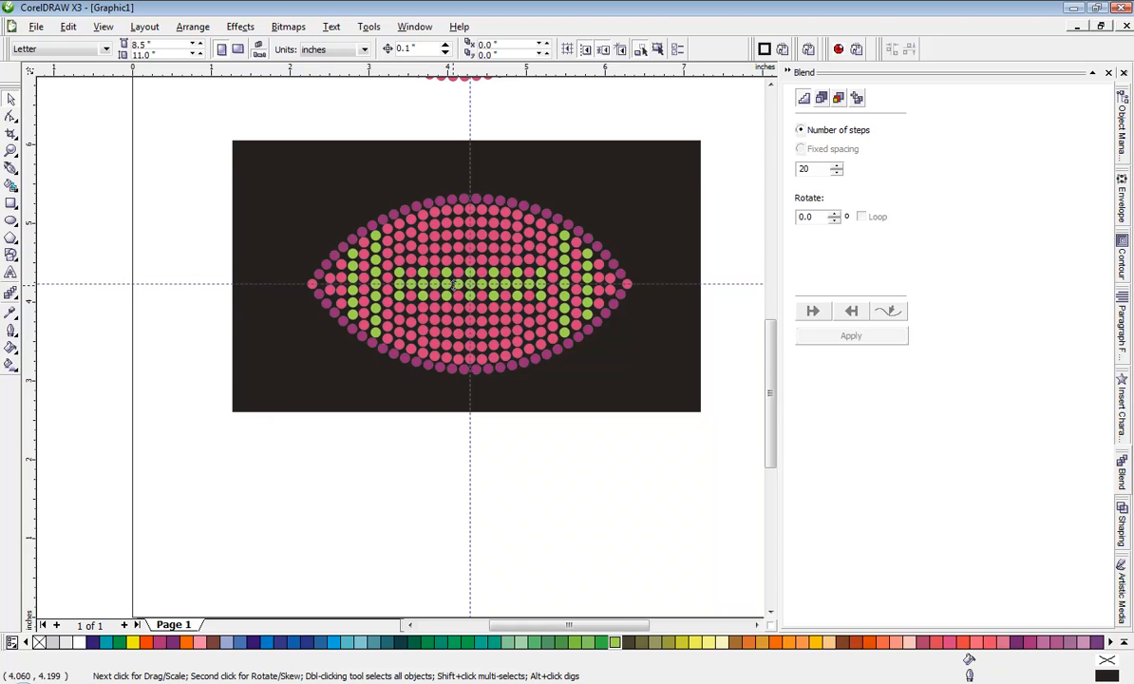
{"action": "scroll", "coordinate": [454, 285], "scroll_direction": "up", "scroll_amount": 2}
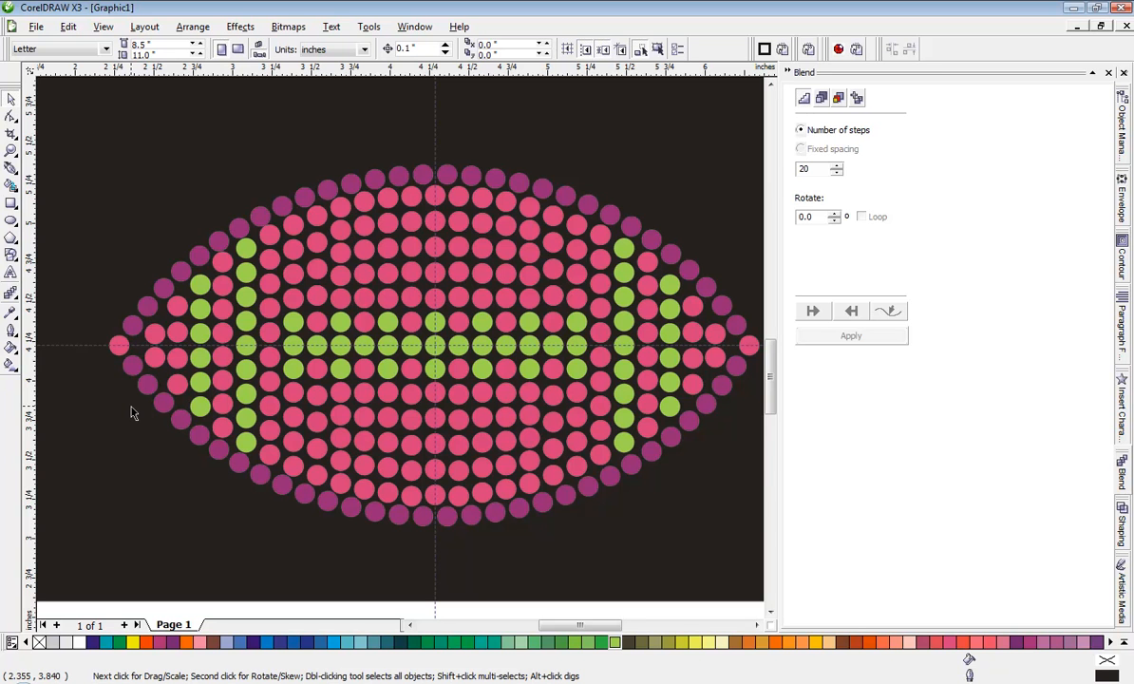
{"action": "scroll", "coordinate": [132, 412], "scroll_direction": "down", "scroll_amount": 2}
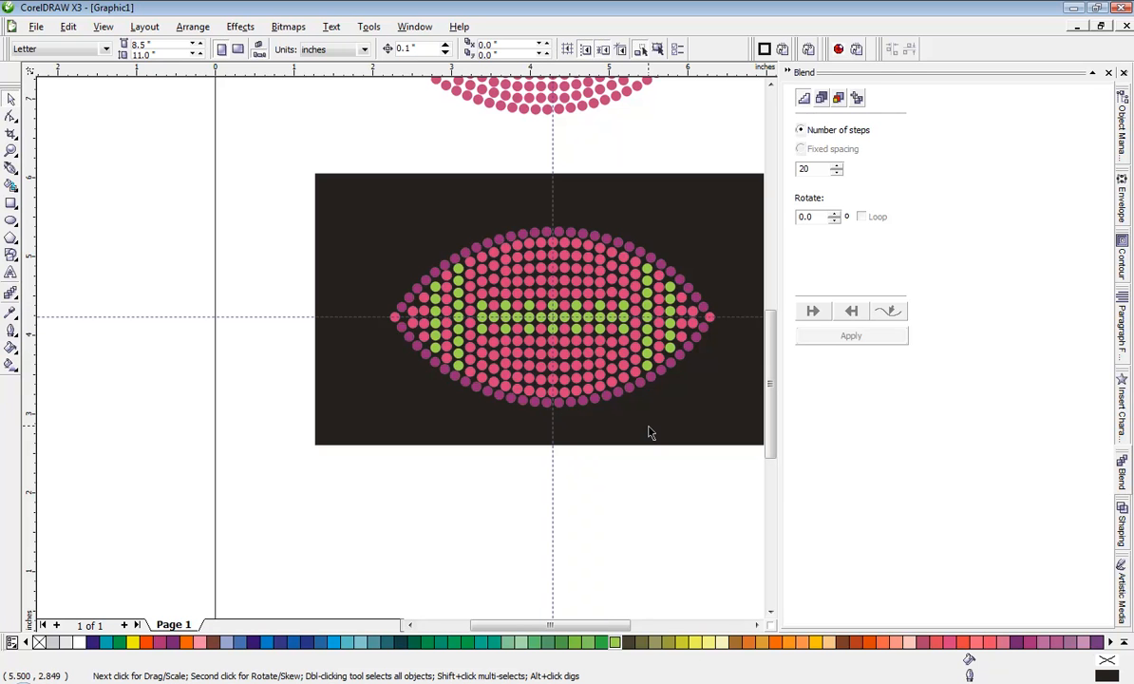
{"action": "scroll", "coordinate": [400, 352], "scroll_direction": "down", "scroll_amount": 2}
{"action": "scroll", "coordinate": [332, 354], "scroll_direction": "up", "scroll_amount": 2}
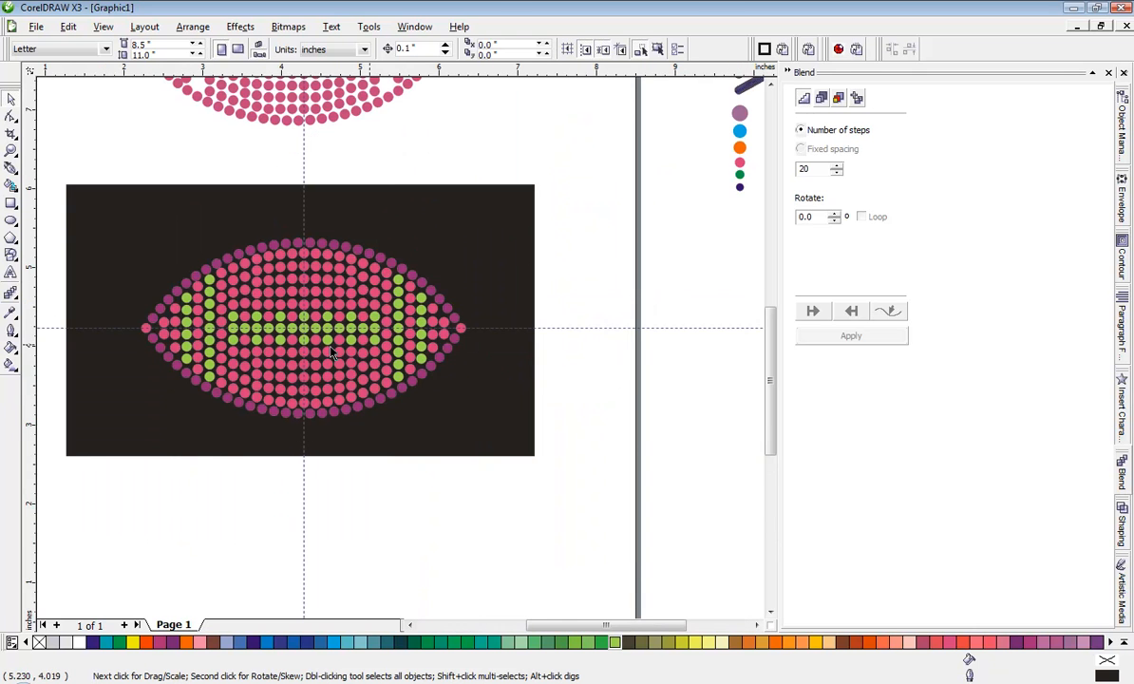